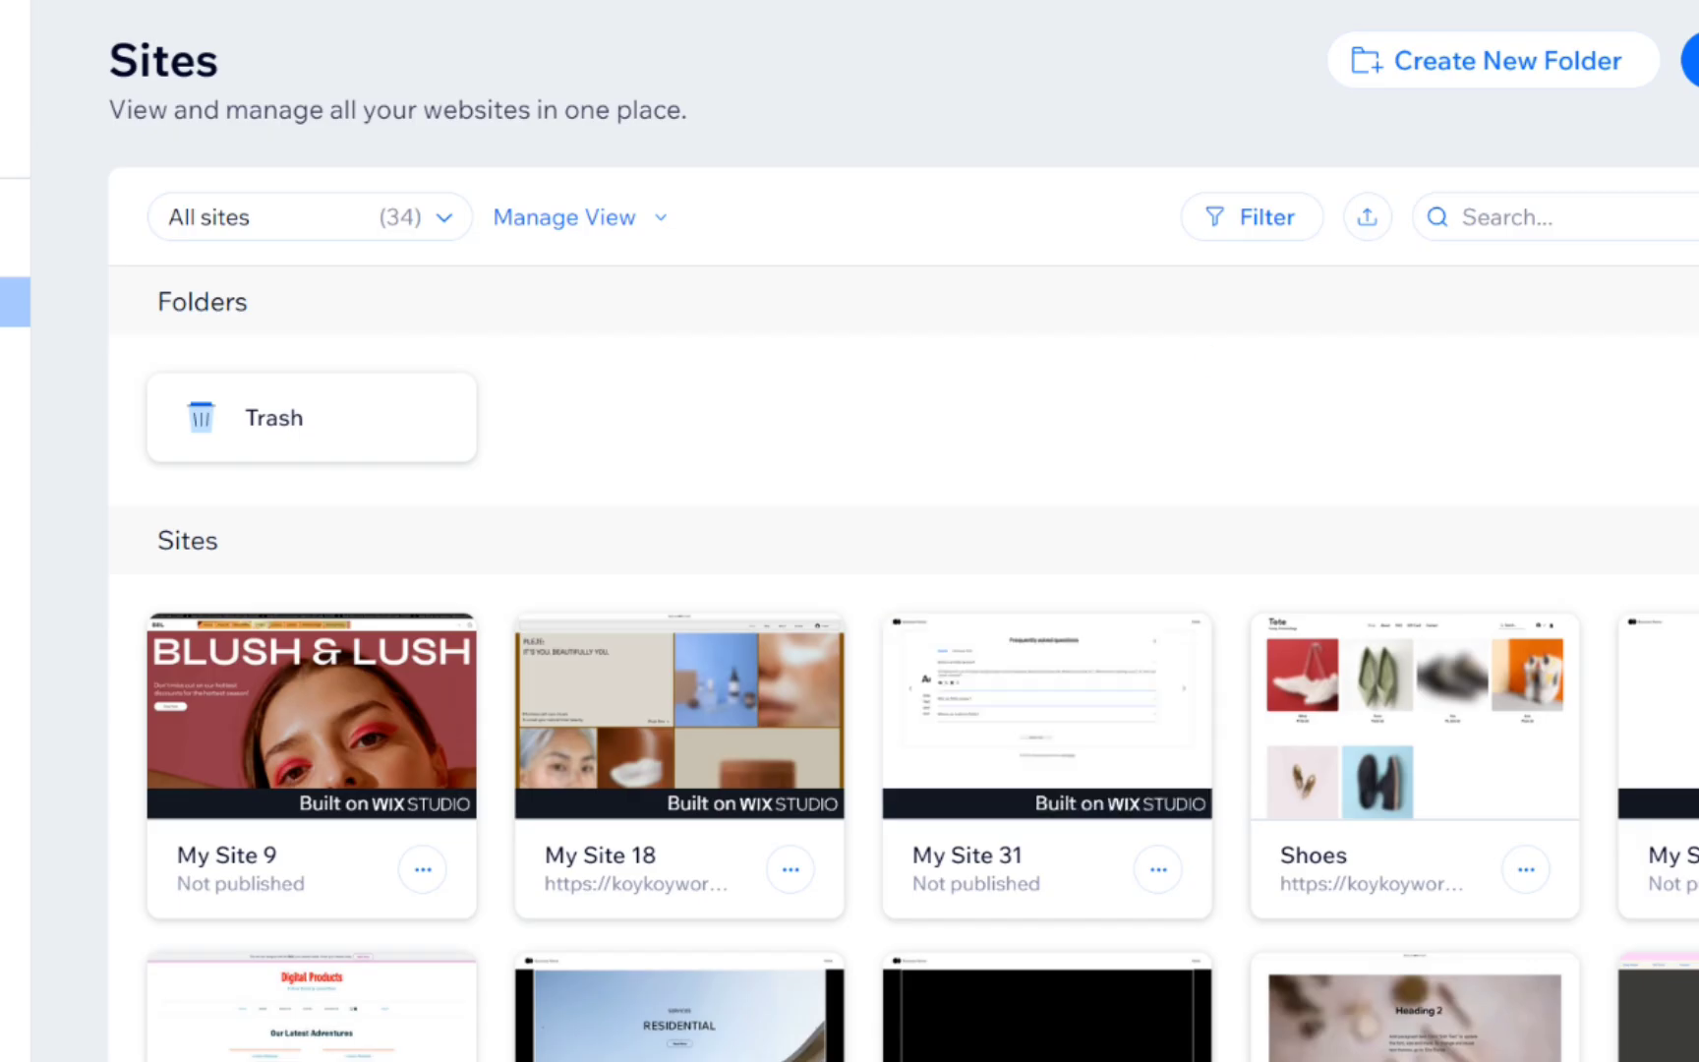
Open the Wix Studio sites dashboard at wix.com.
{"action": "type", "text": "w"}
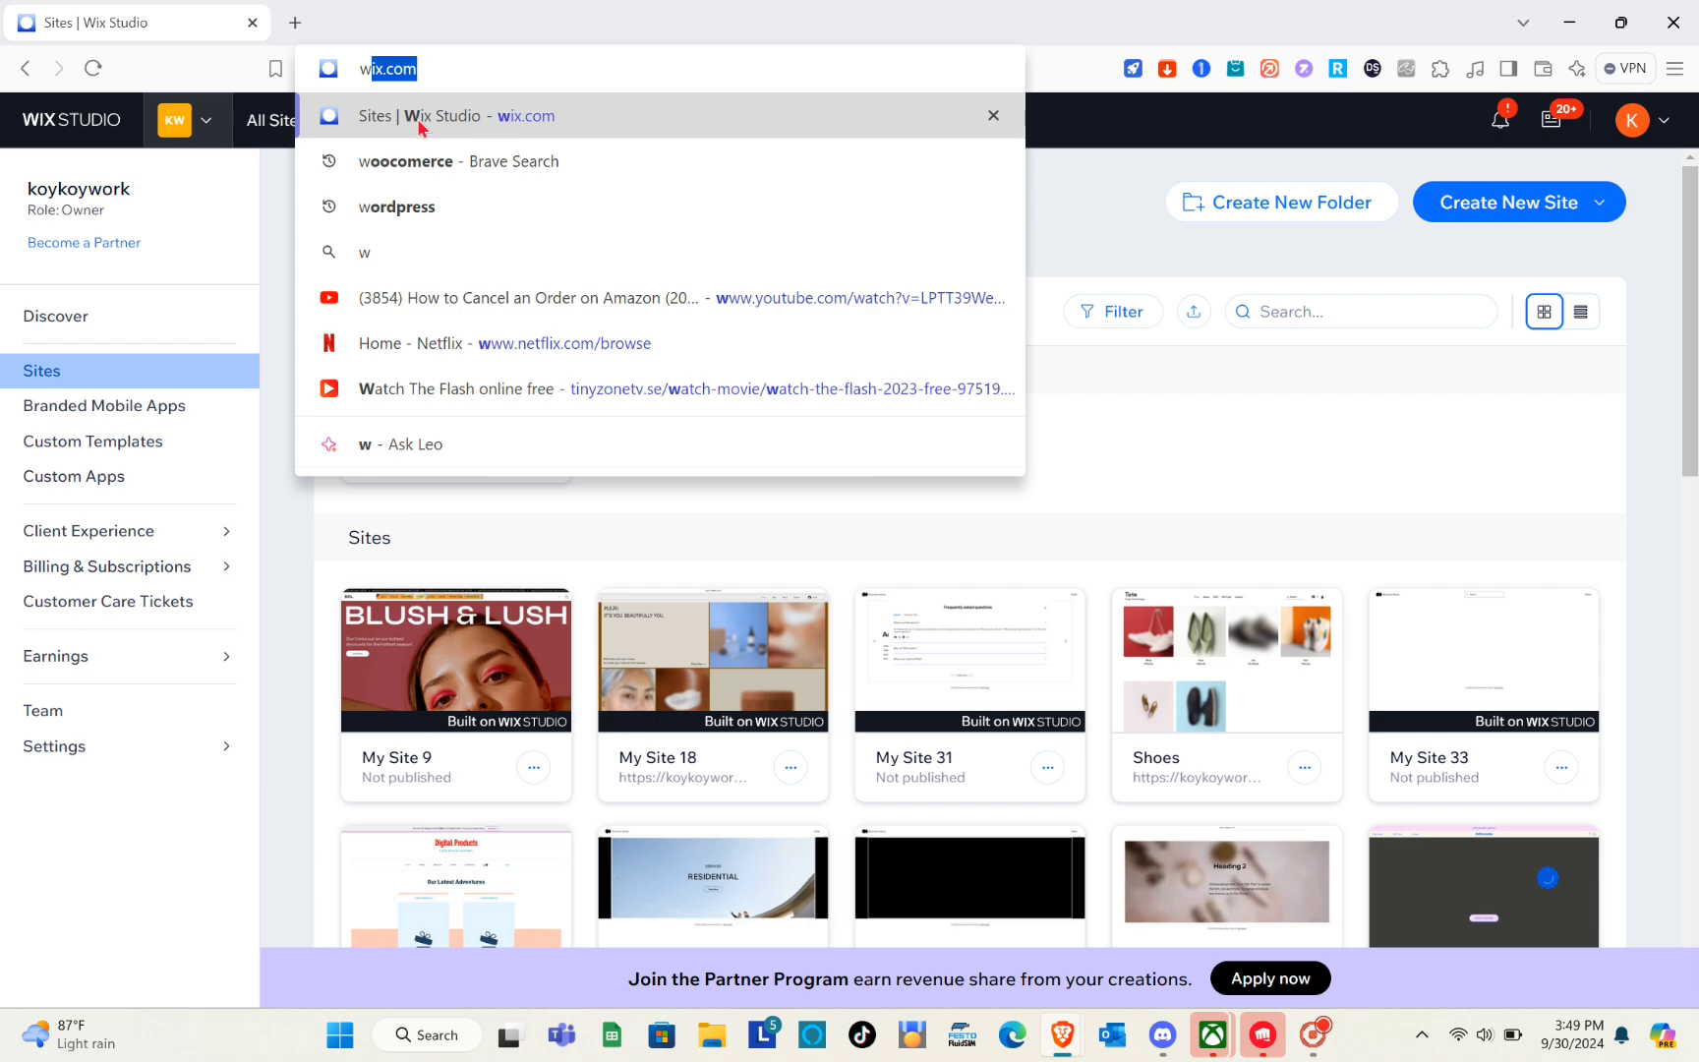
{"action": "left_click", "coordinate": [419, 118]}
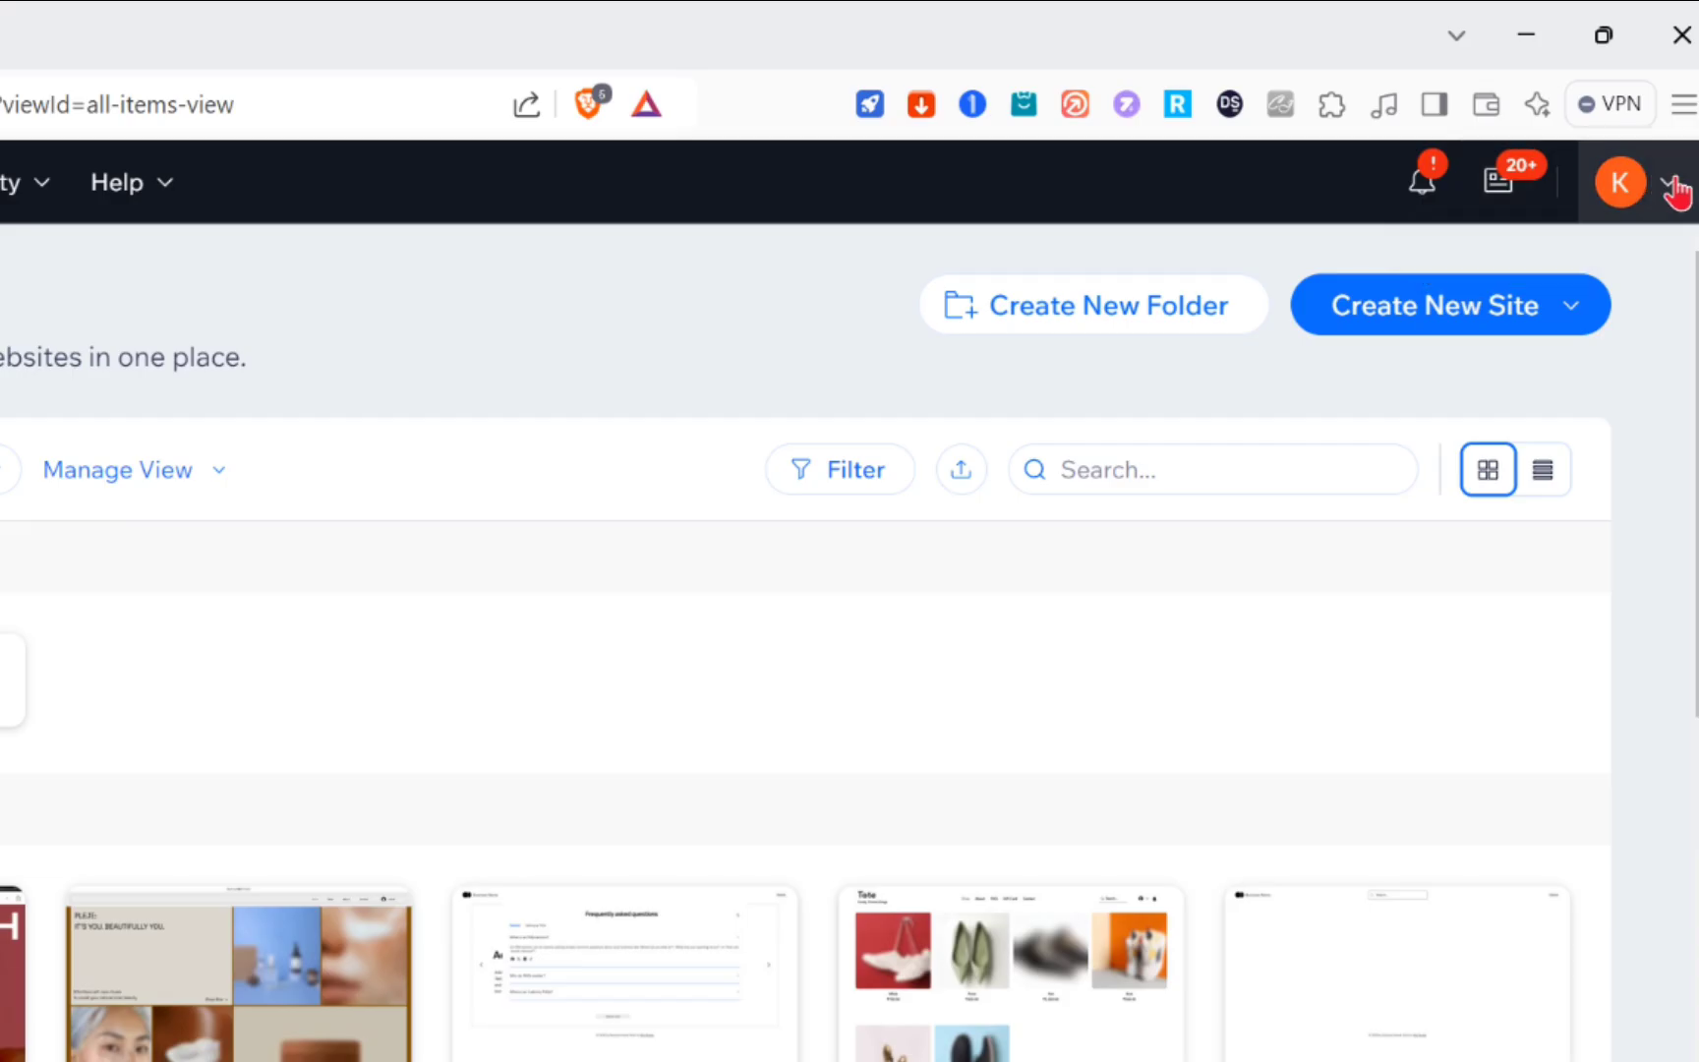
Look over the account options and the existing sites listed on the dashboard.
{"action": "left_click", "coordinate": [1674, 190]}
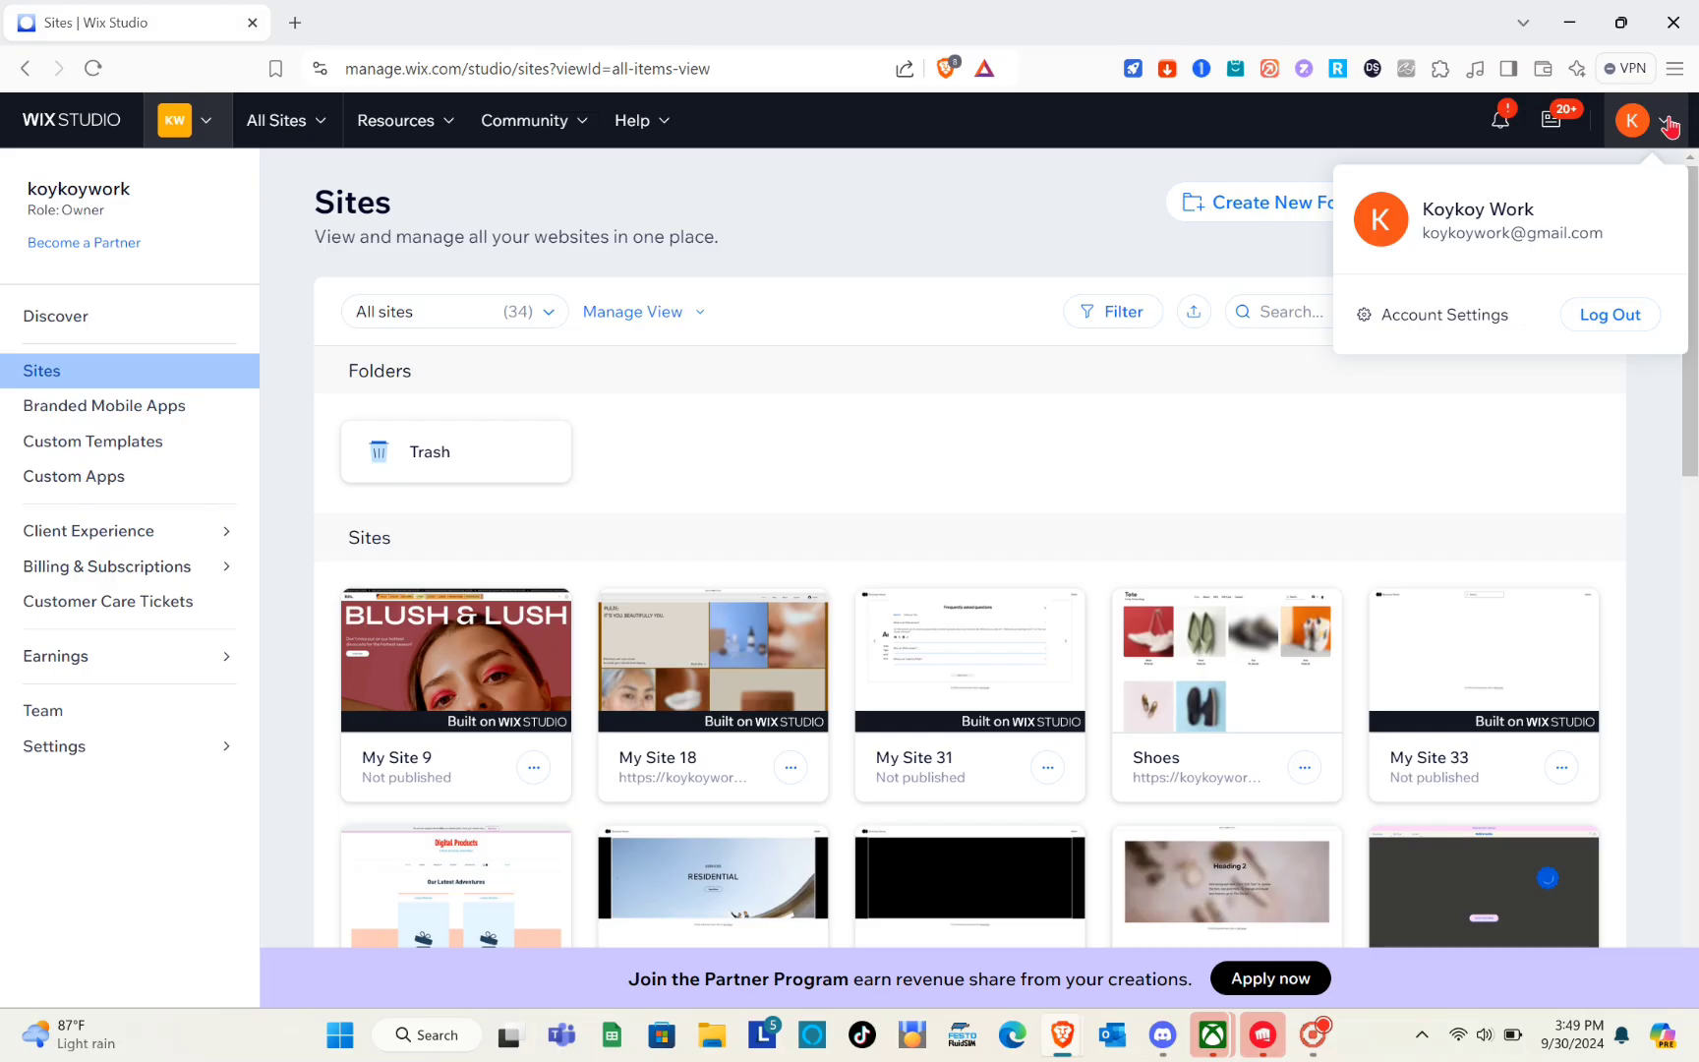
{"action": "left_click", "coordinate": [1669, 125]}
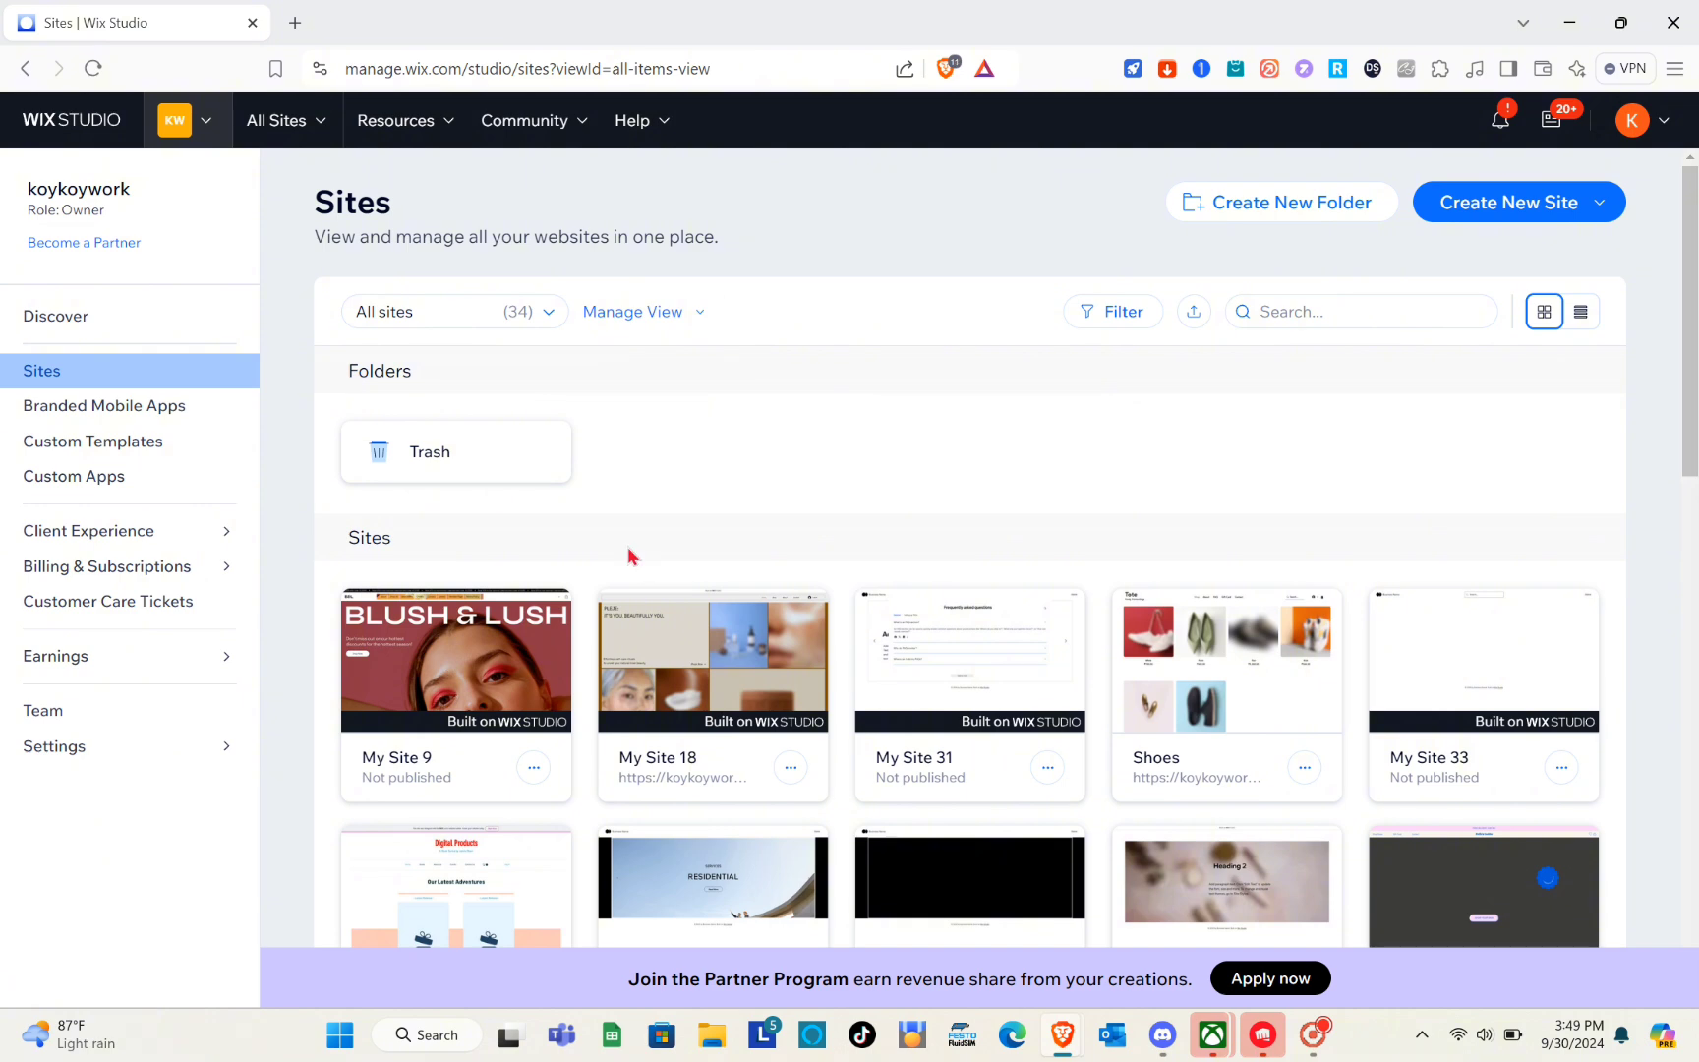
{"action": "scroll", "coordinate": [630, 557], "scroll_direction": "down", "scroll_amount": 4}
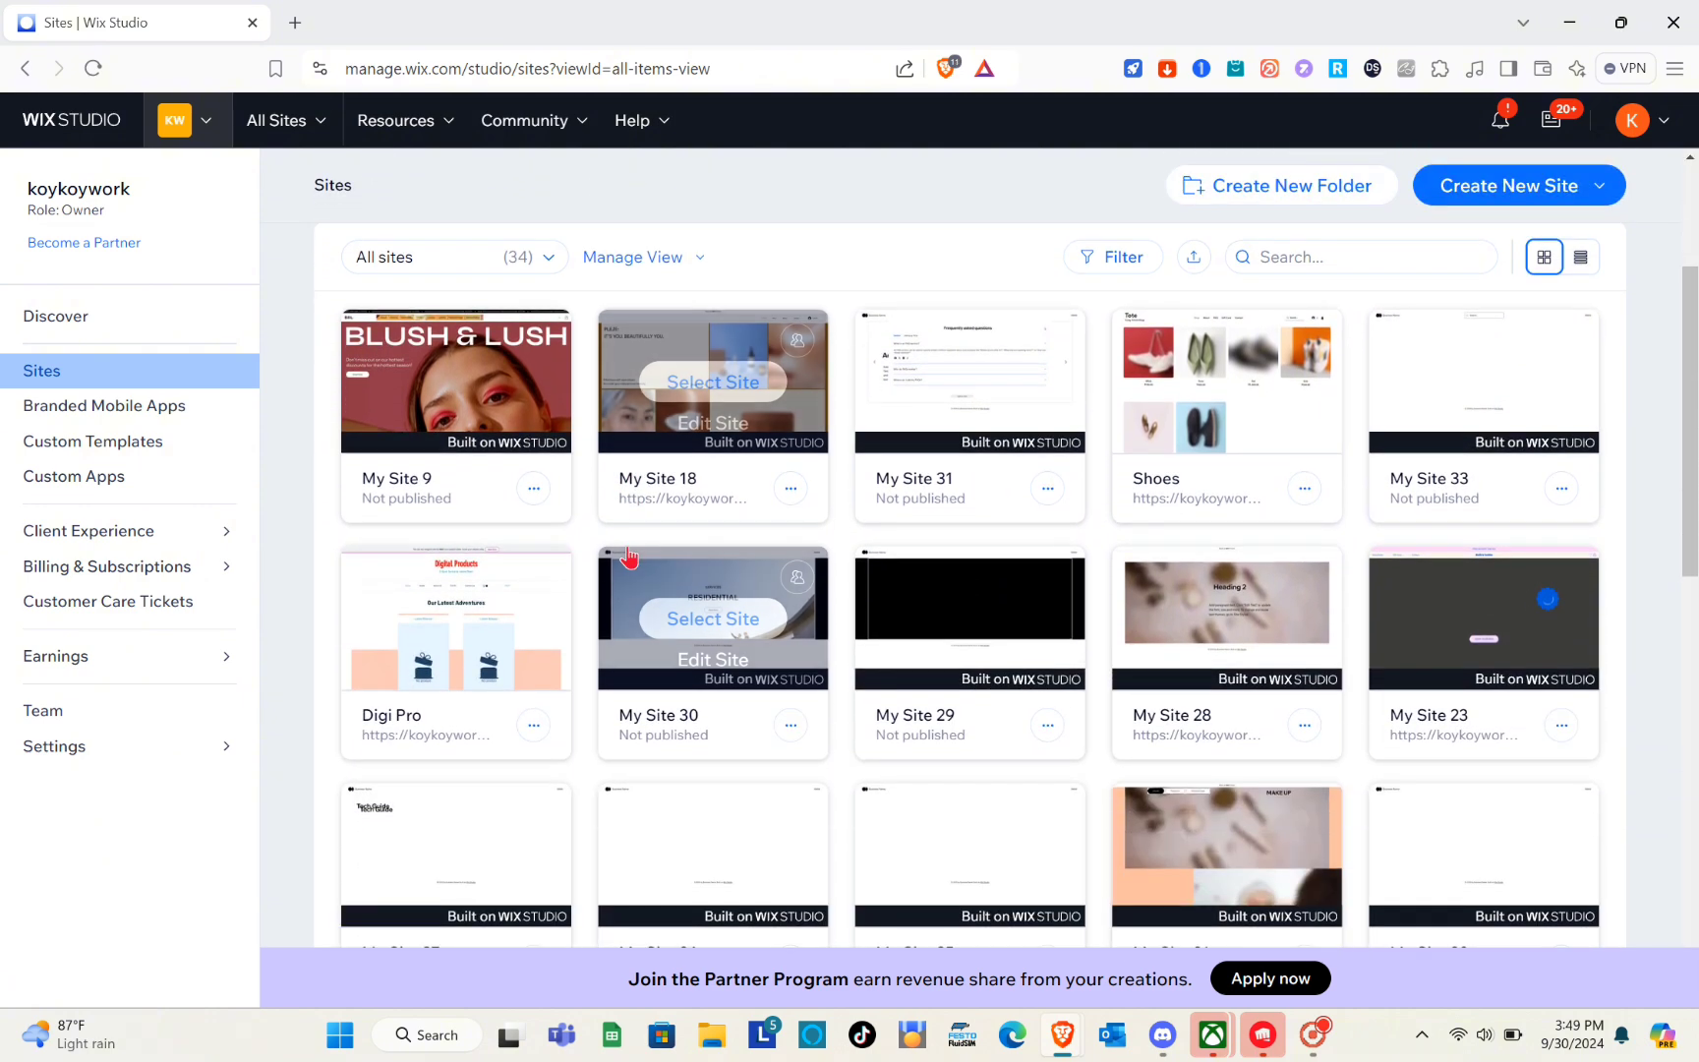
{"action": "scroll", "coordinate": [629, 556], "scroll_direction": "down", "scroll_amount": 8}
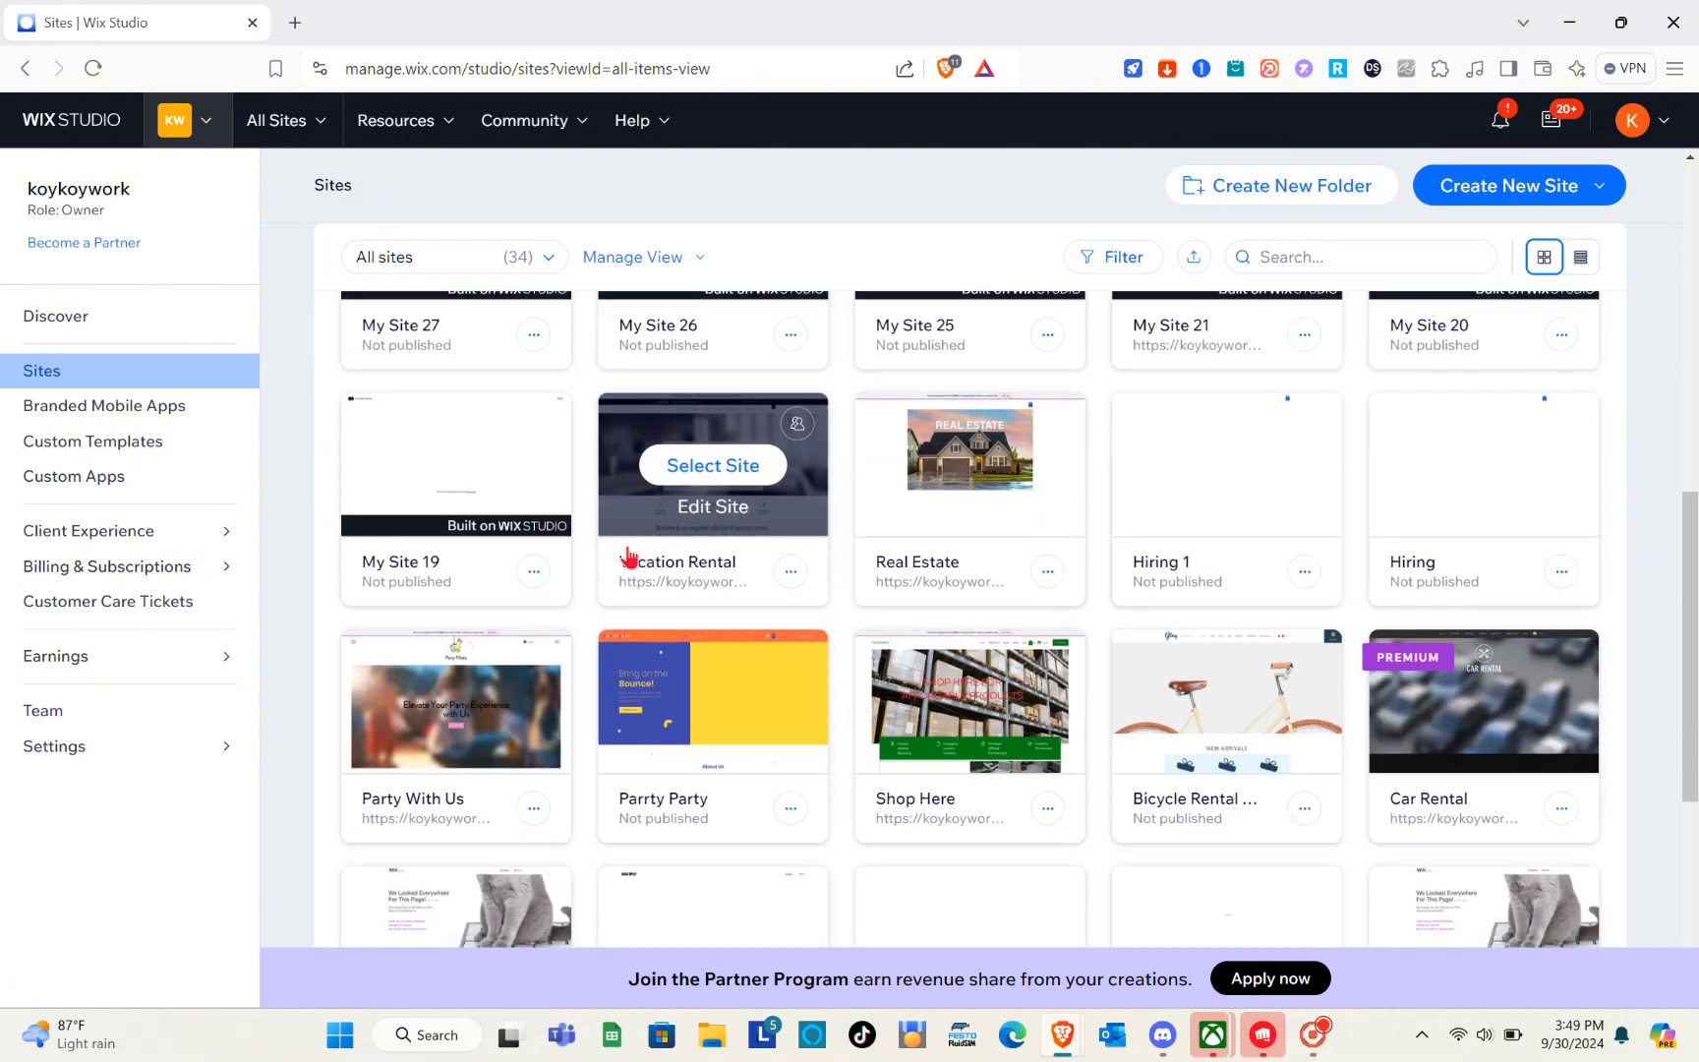
{"action": "scroll", "coordinate": [629, 557], "scroll_direction": "down", "scroll_amount": 3}
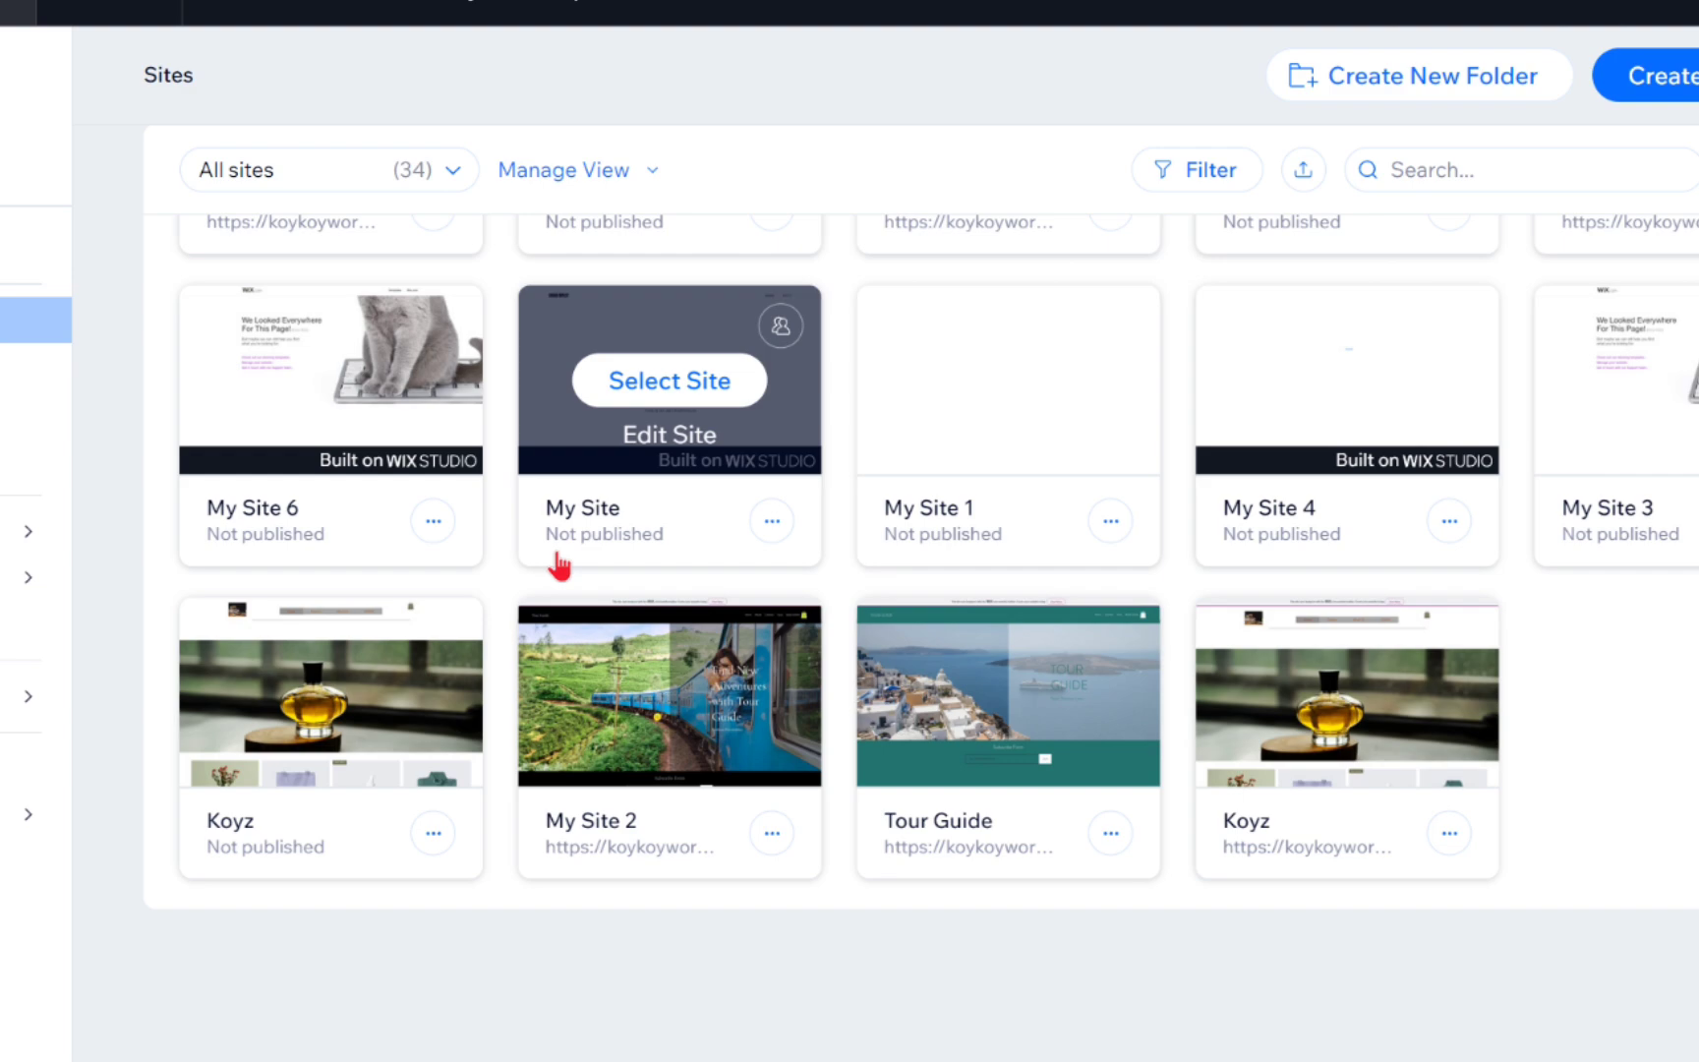
{"action": "scroll", "coordinate": [558, 556], "scroll_direction": "up", "scroll_amount": 15}
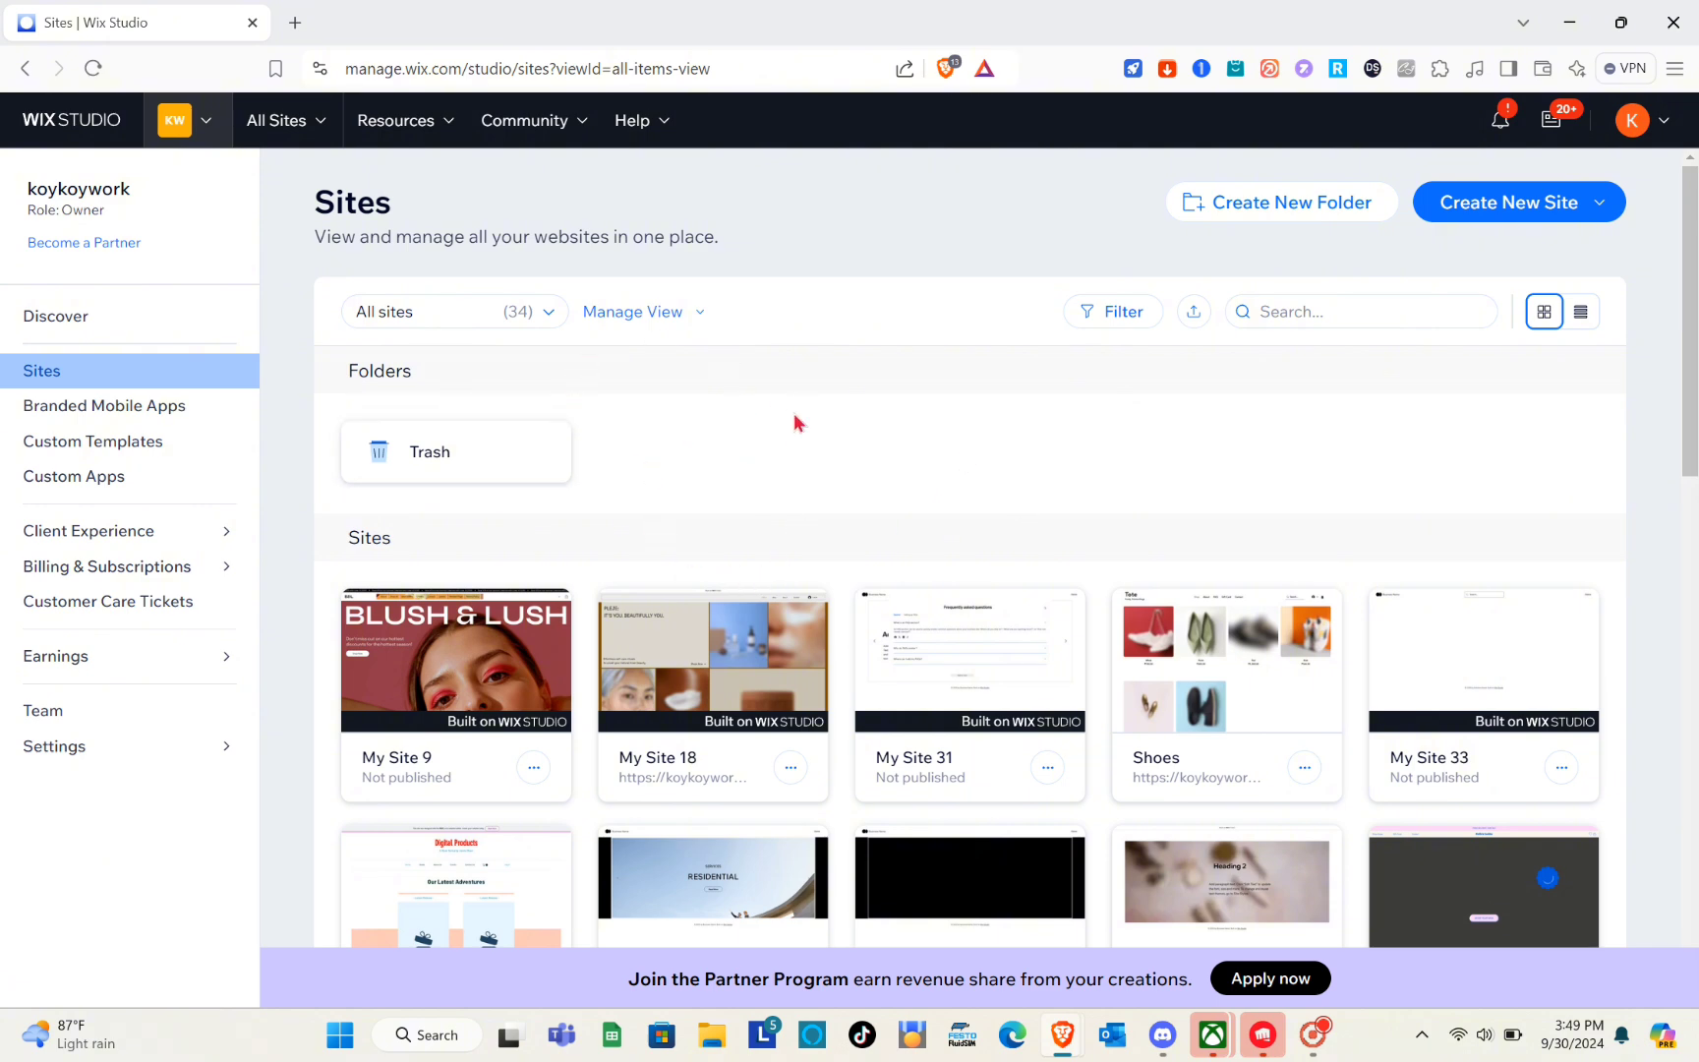
{"action": "scroll", "coordinate": [780, 540], "scroll_direction": "down", "scroll_amount": 2}
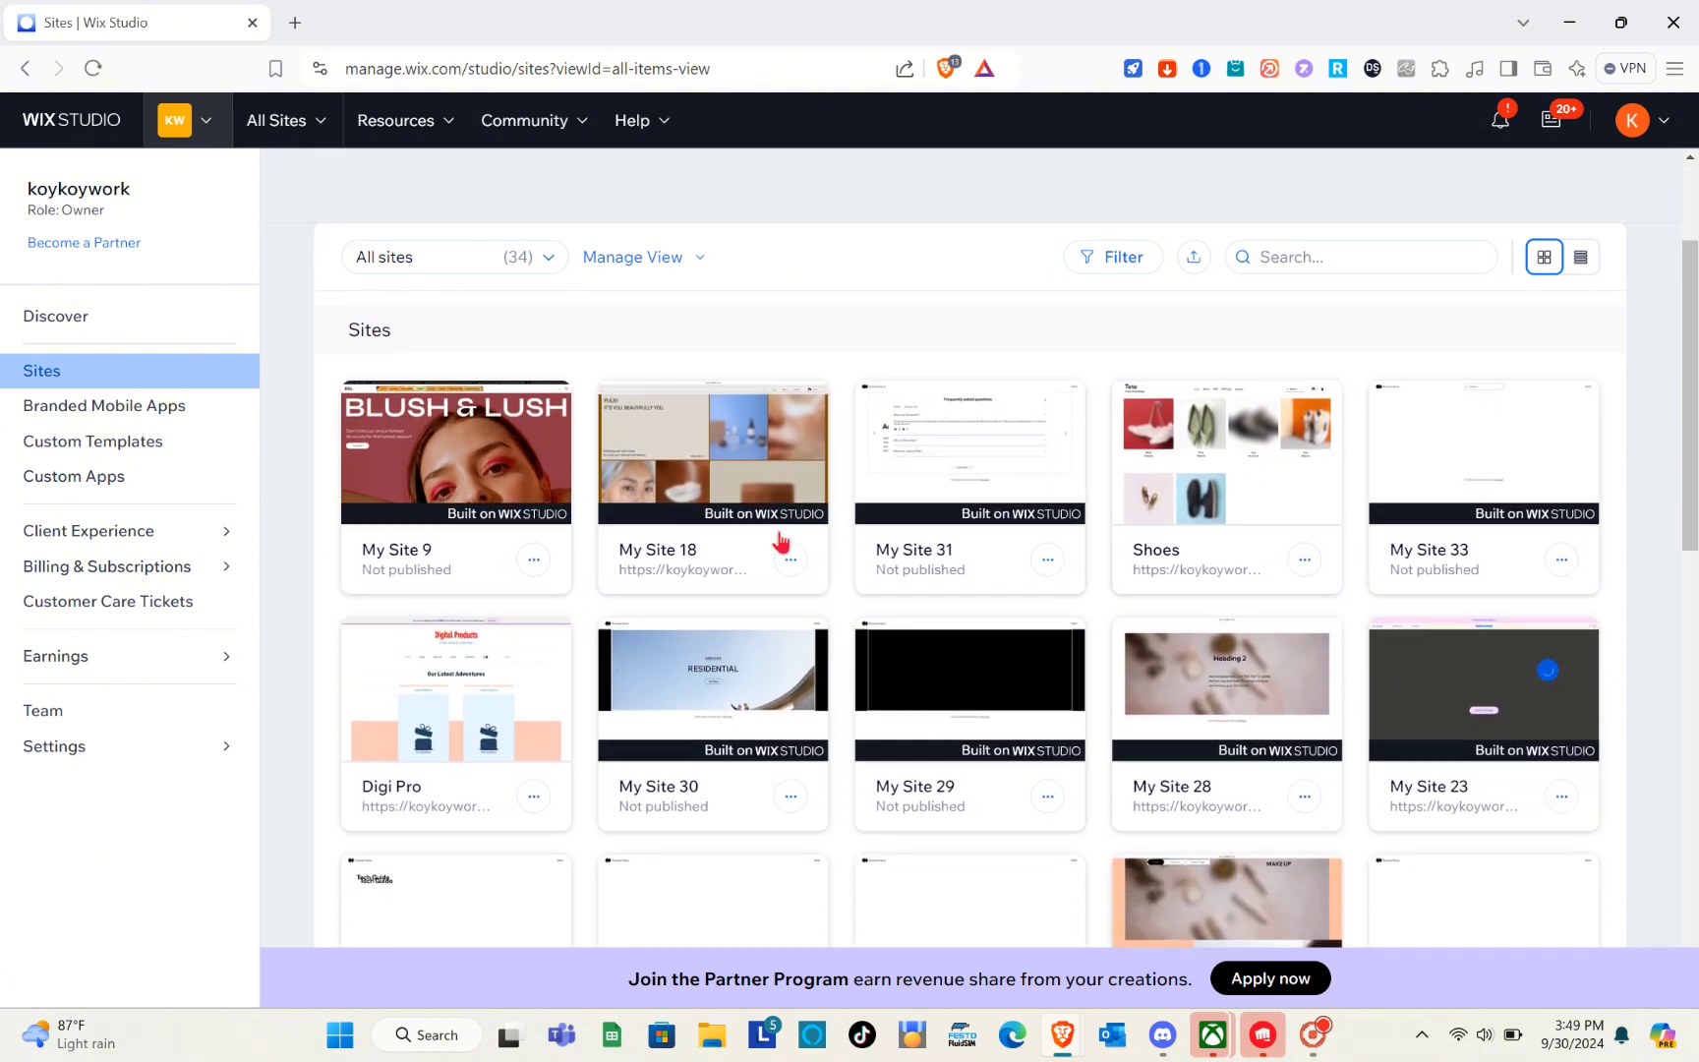
{"action": "scroll", "coordinate": [780, 540], "scroll_direction": "up", "scroll_amount": 1}
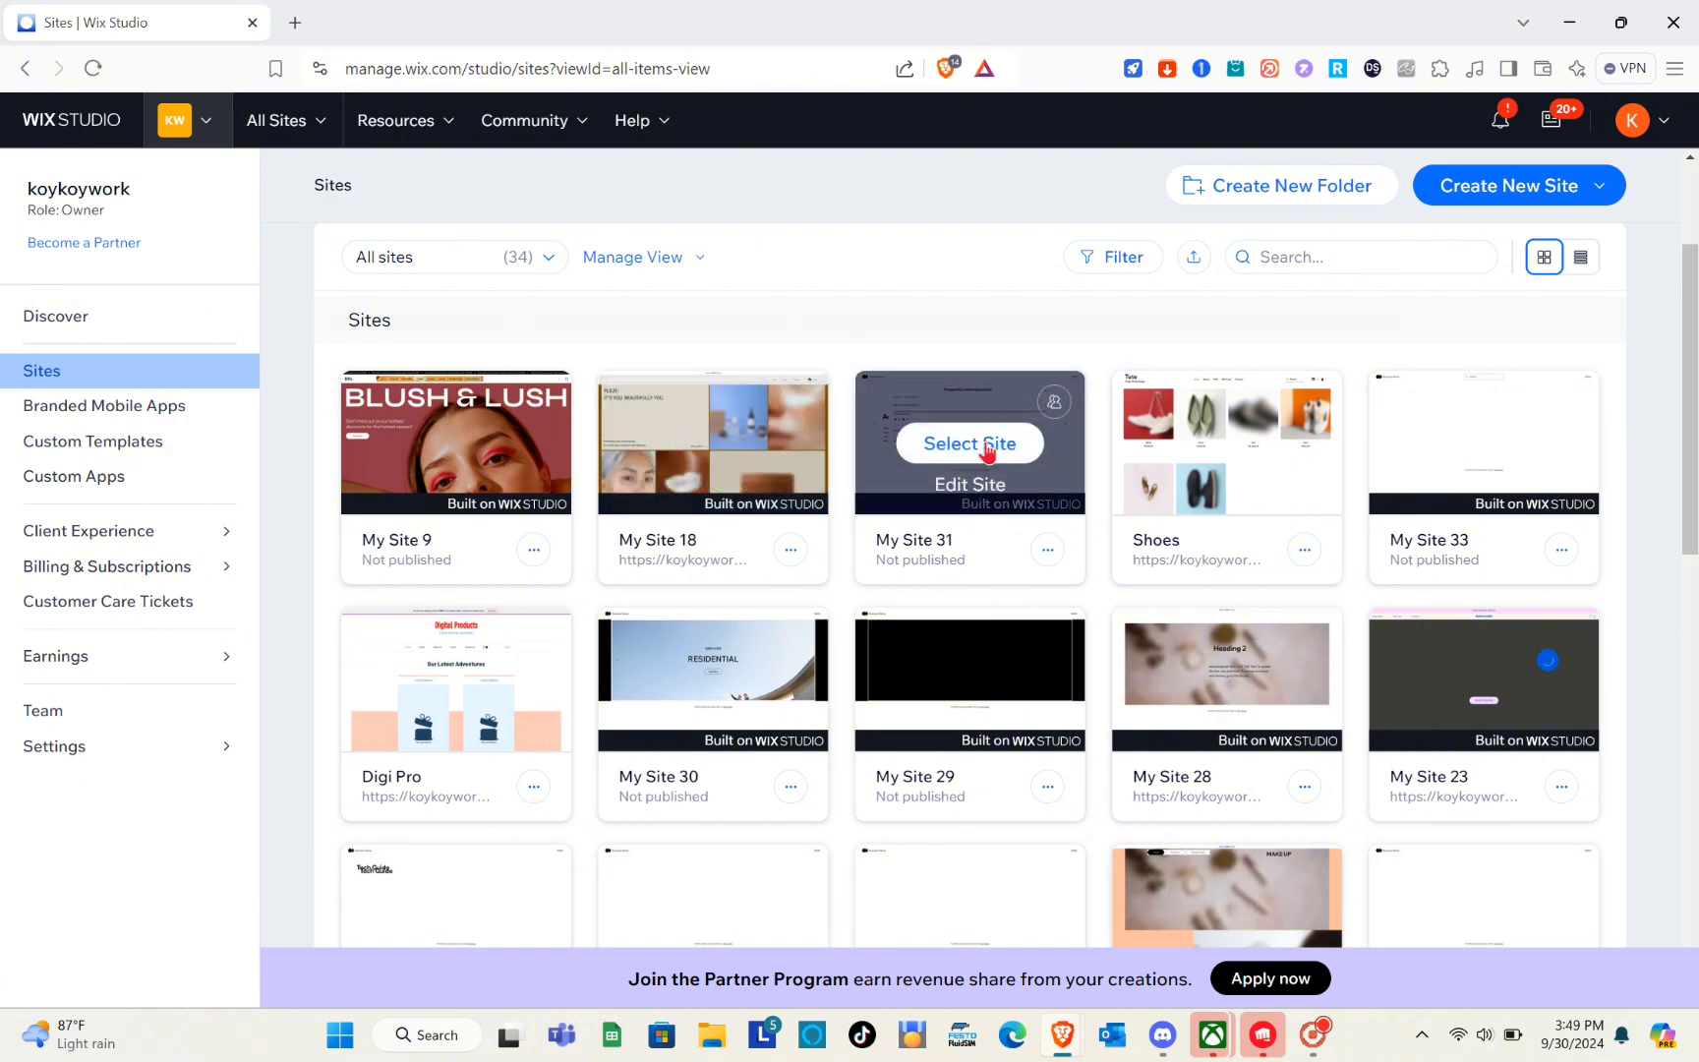
{"action": "scroll", "coordinate": [1029, 325], "scroll_direction": "up", "scroll_amount": 3}
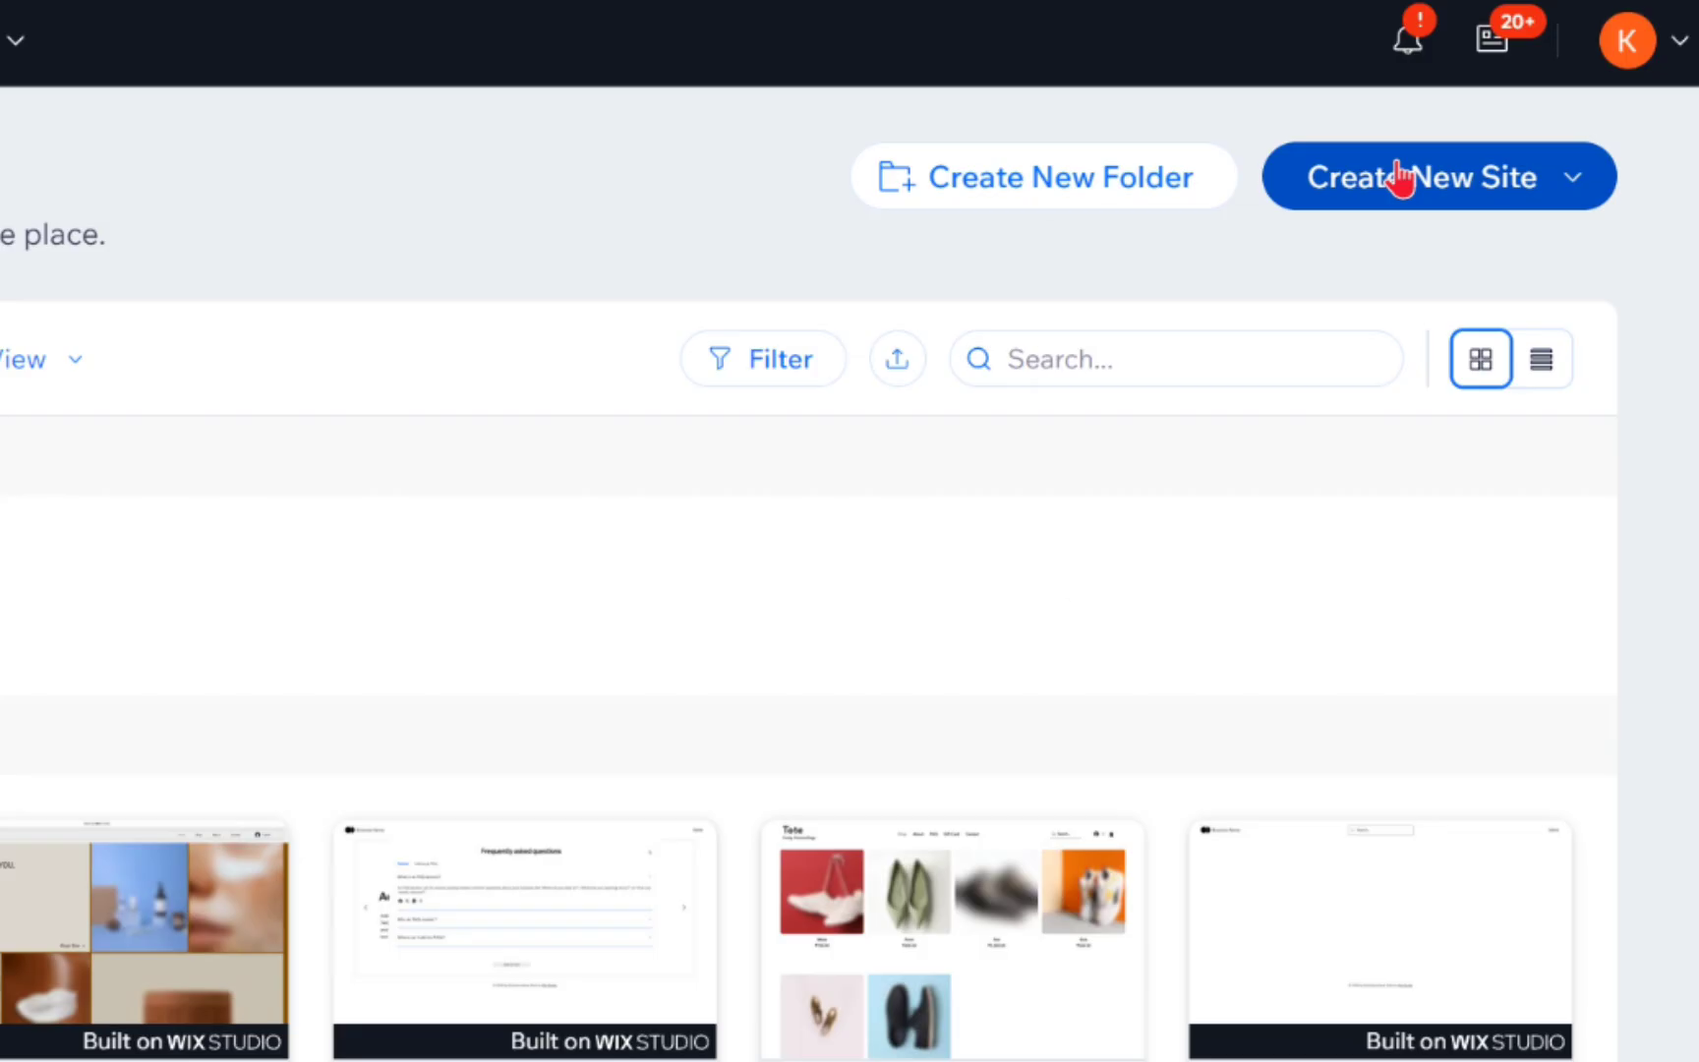
Create a new site from a Studio blank canvas and check its list of pages.
{"action": "left_click", "coordinate": [1495, 202]}
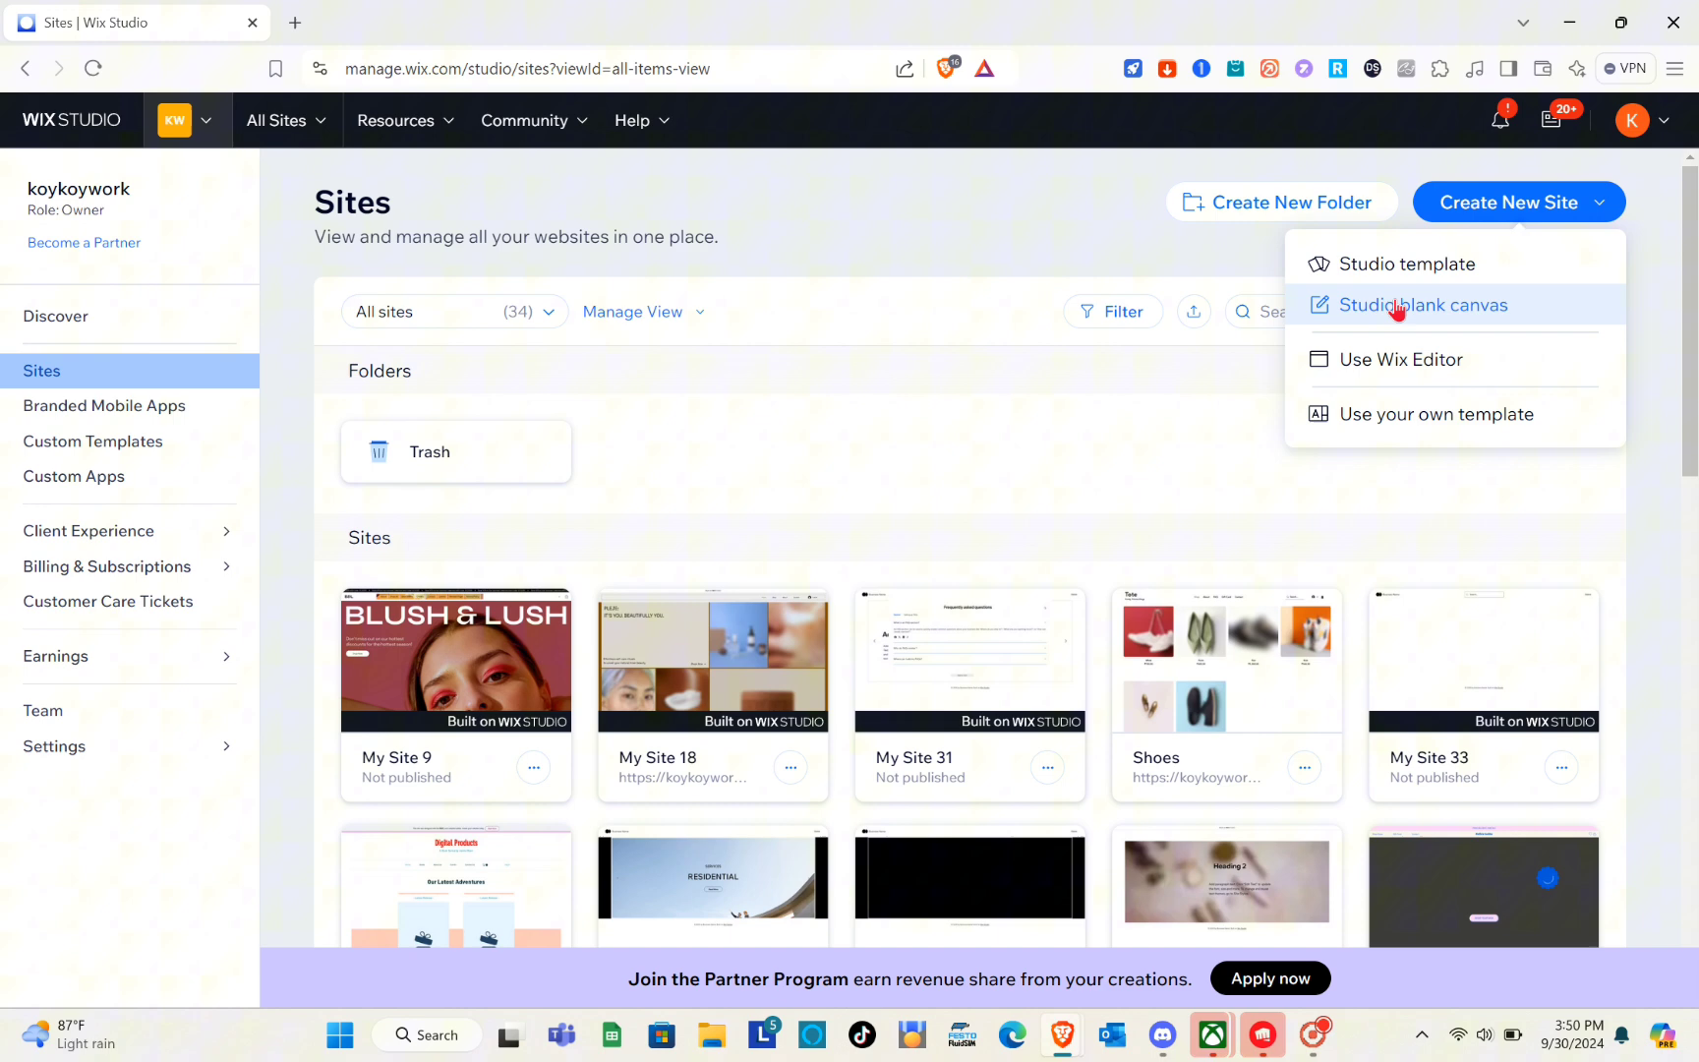
{"action": "left_click", "coordinate": [1236, 348]}
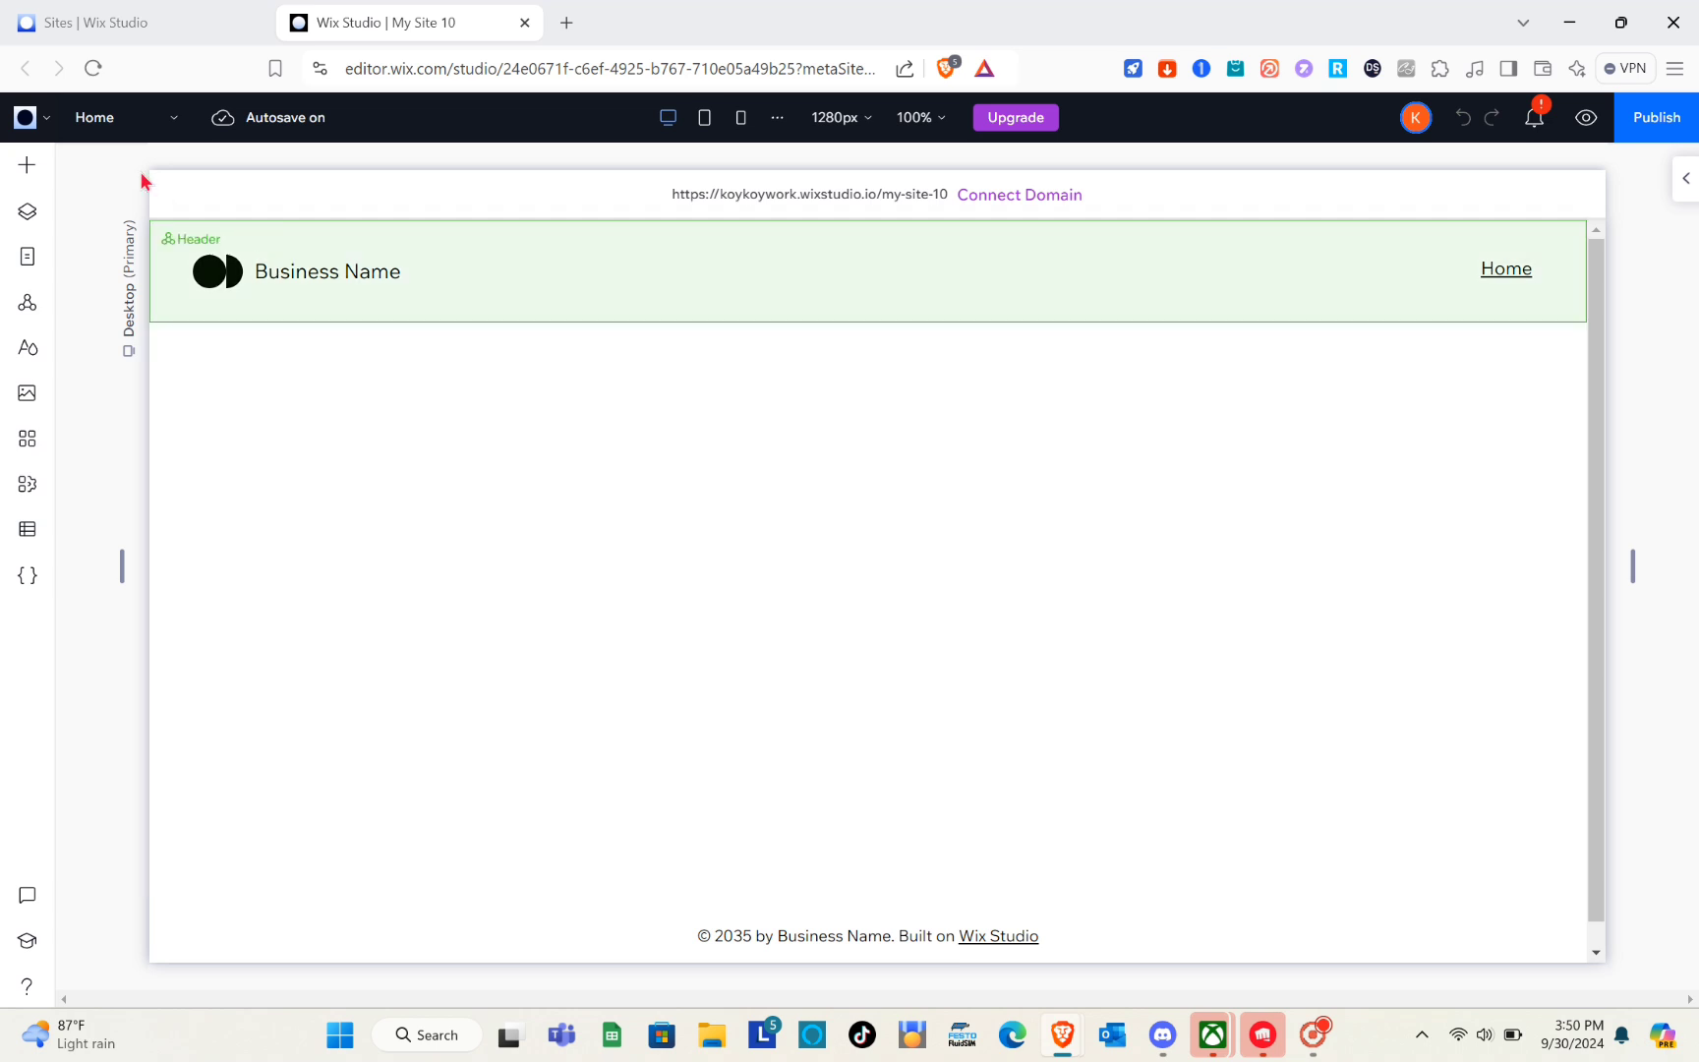
{"action": "left_click", "coordinate": [161, 130]}
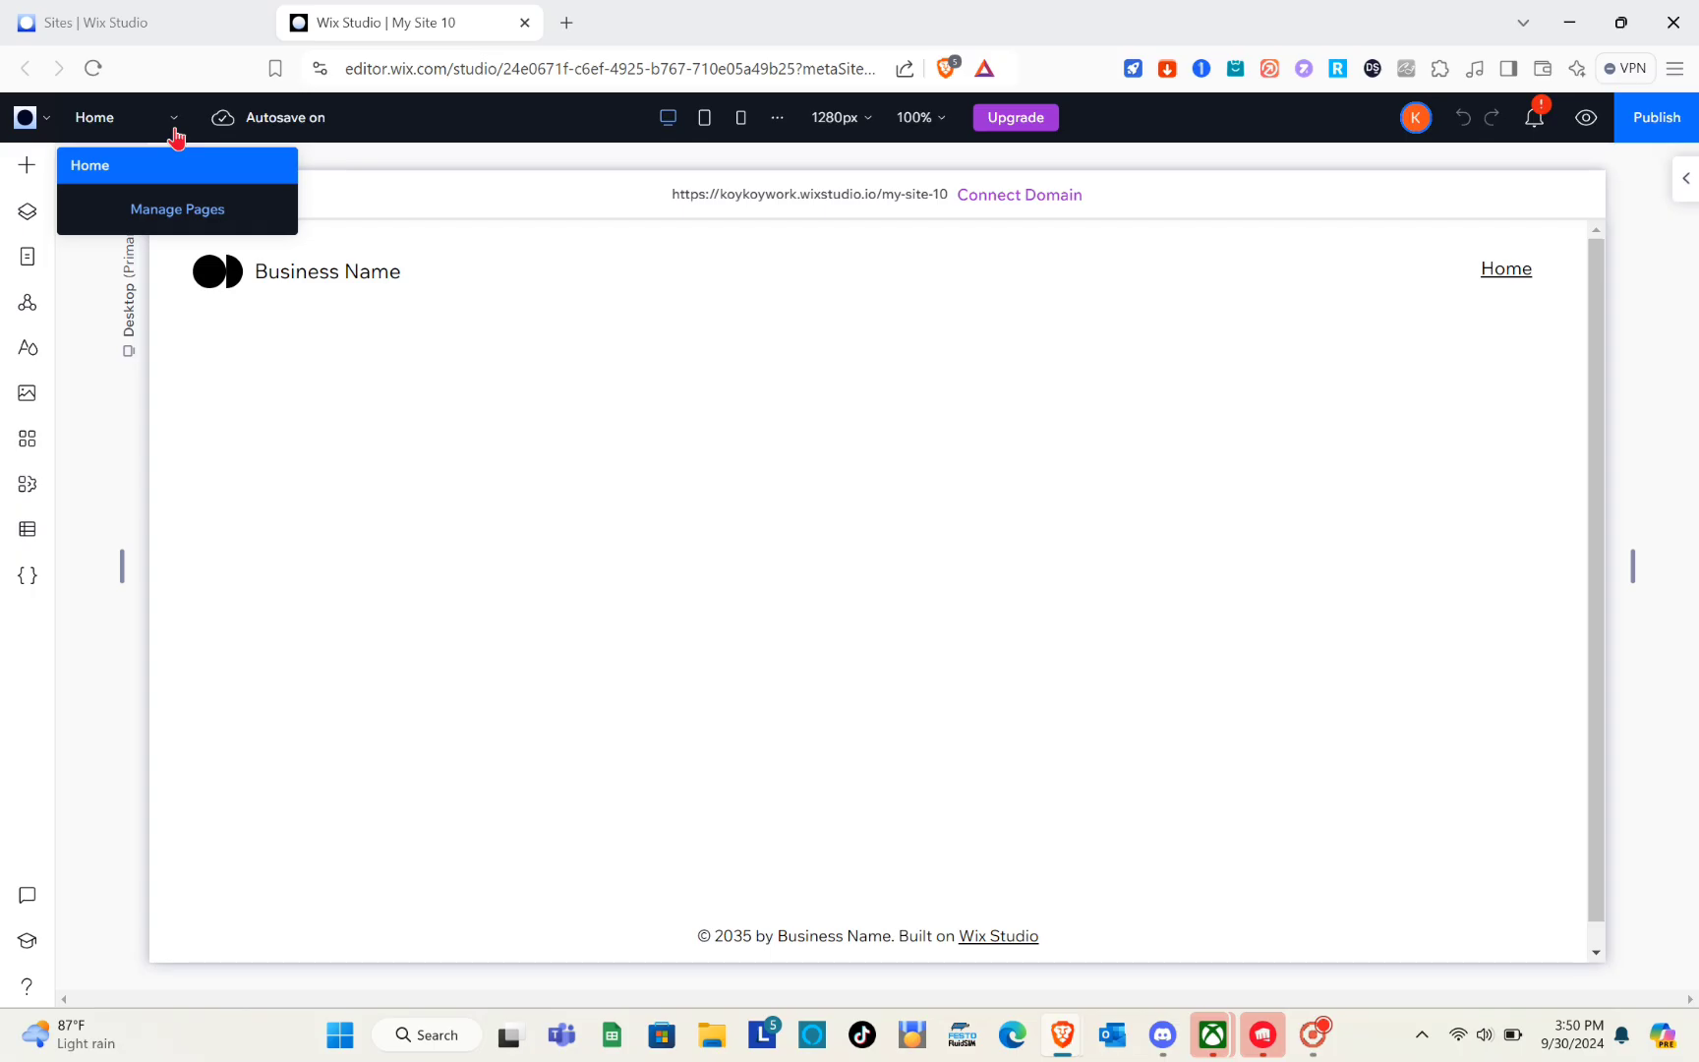
{"action": "left_click", "coordinate": [172, 130]}
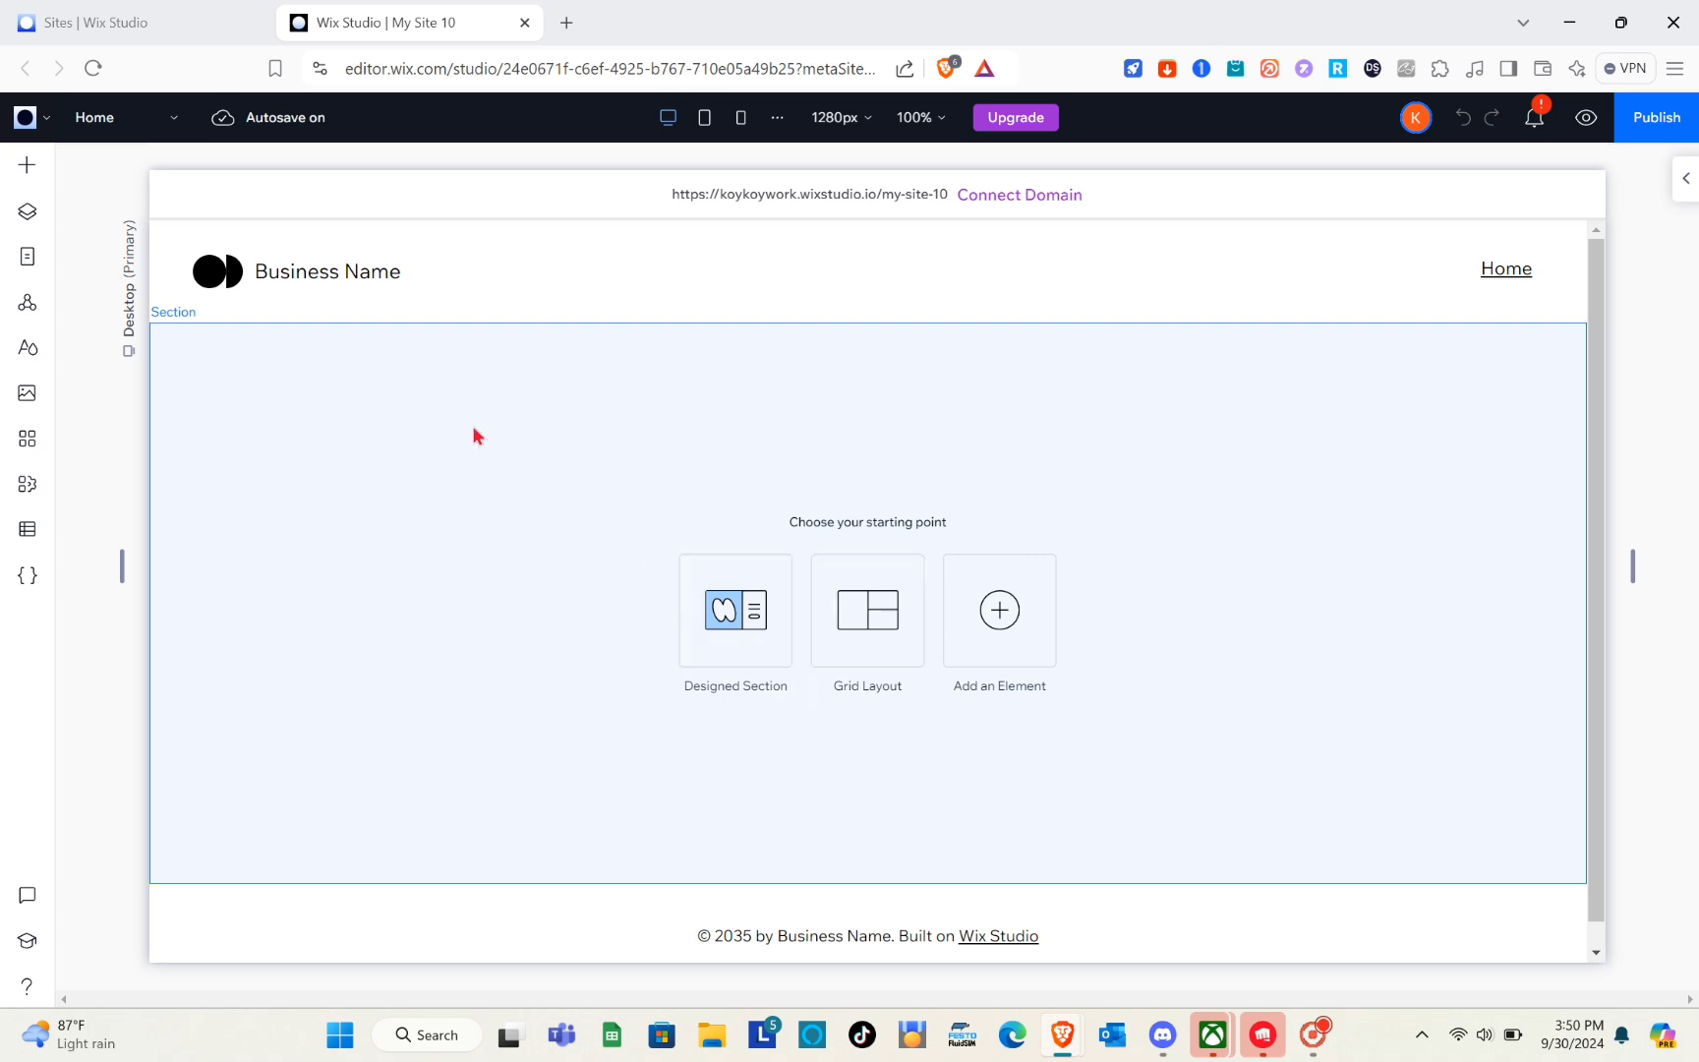
Set the blank section's background to the dark grey theme color #6E6E6E and collapse its settings.
{"action": "left_click", "coordinate": [501, 354]}
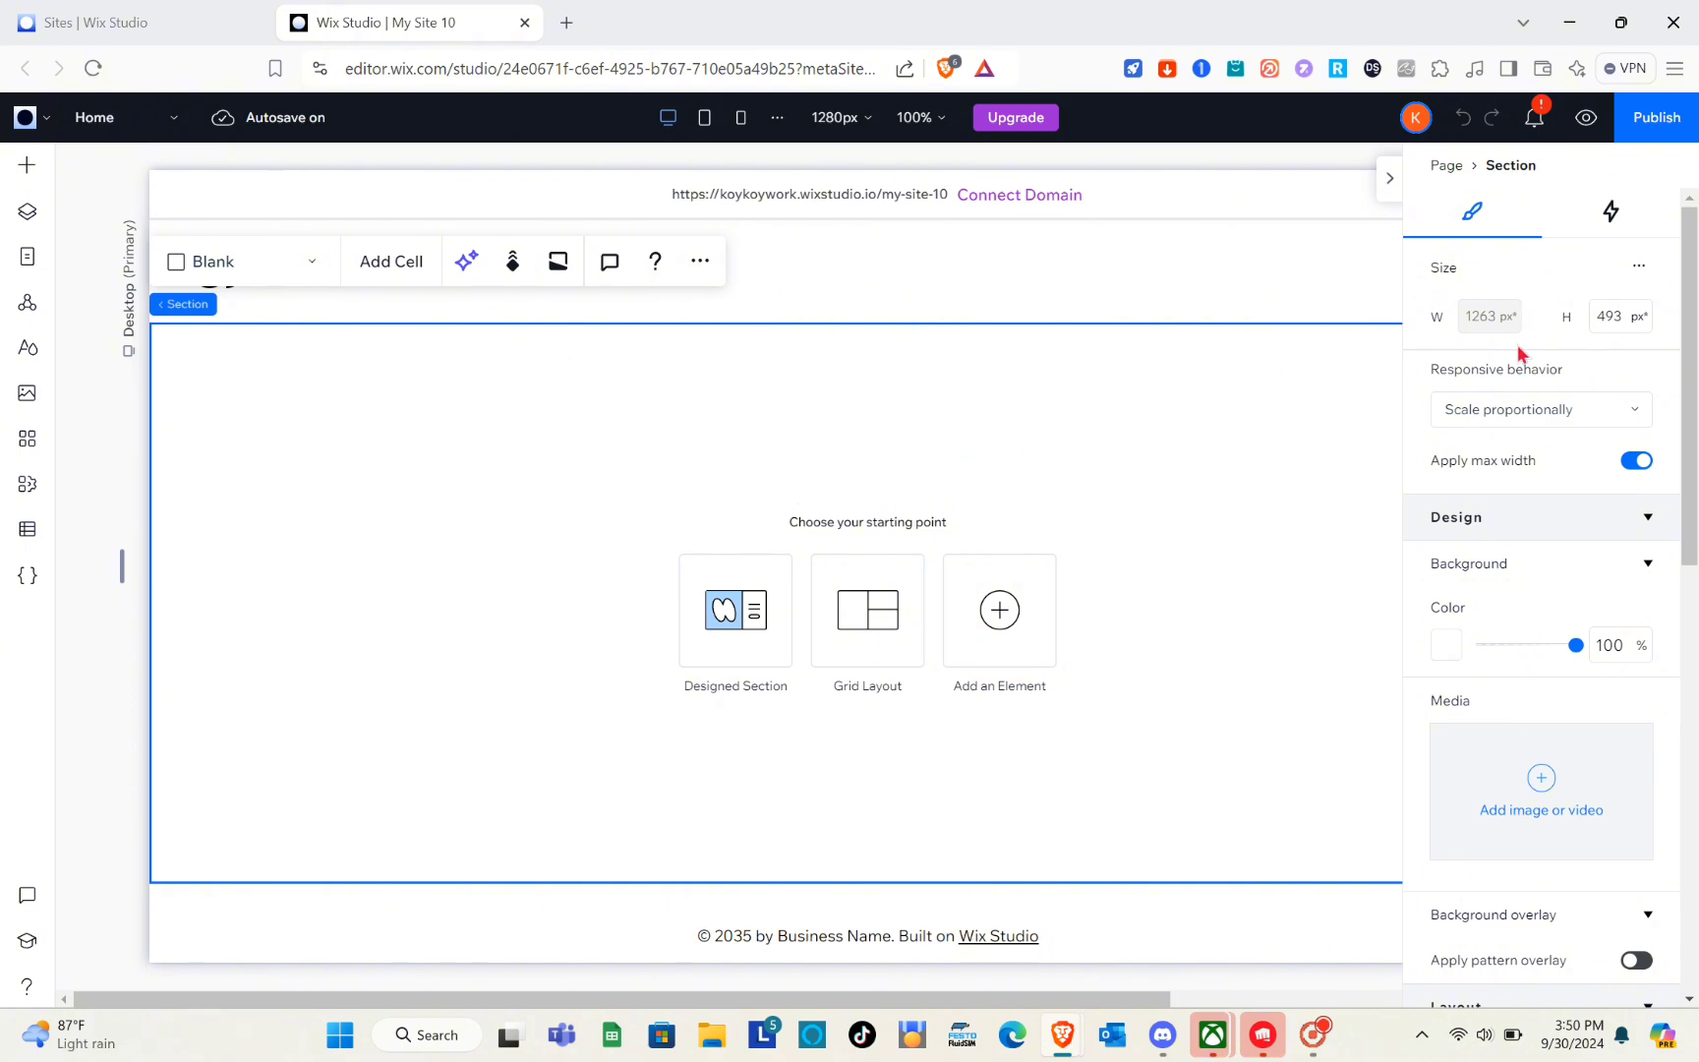
{"action": "scroll", "coordinate": [1519, 352], "scroll_direction": "down", "scroll_amount": 3}
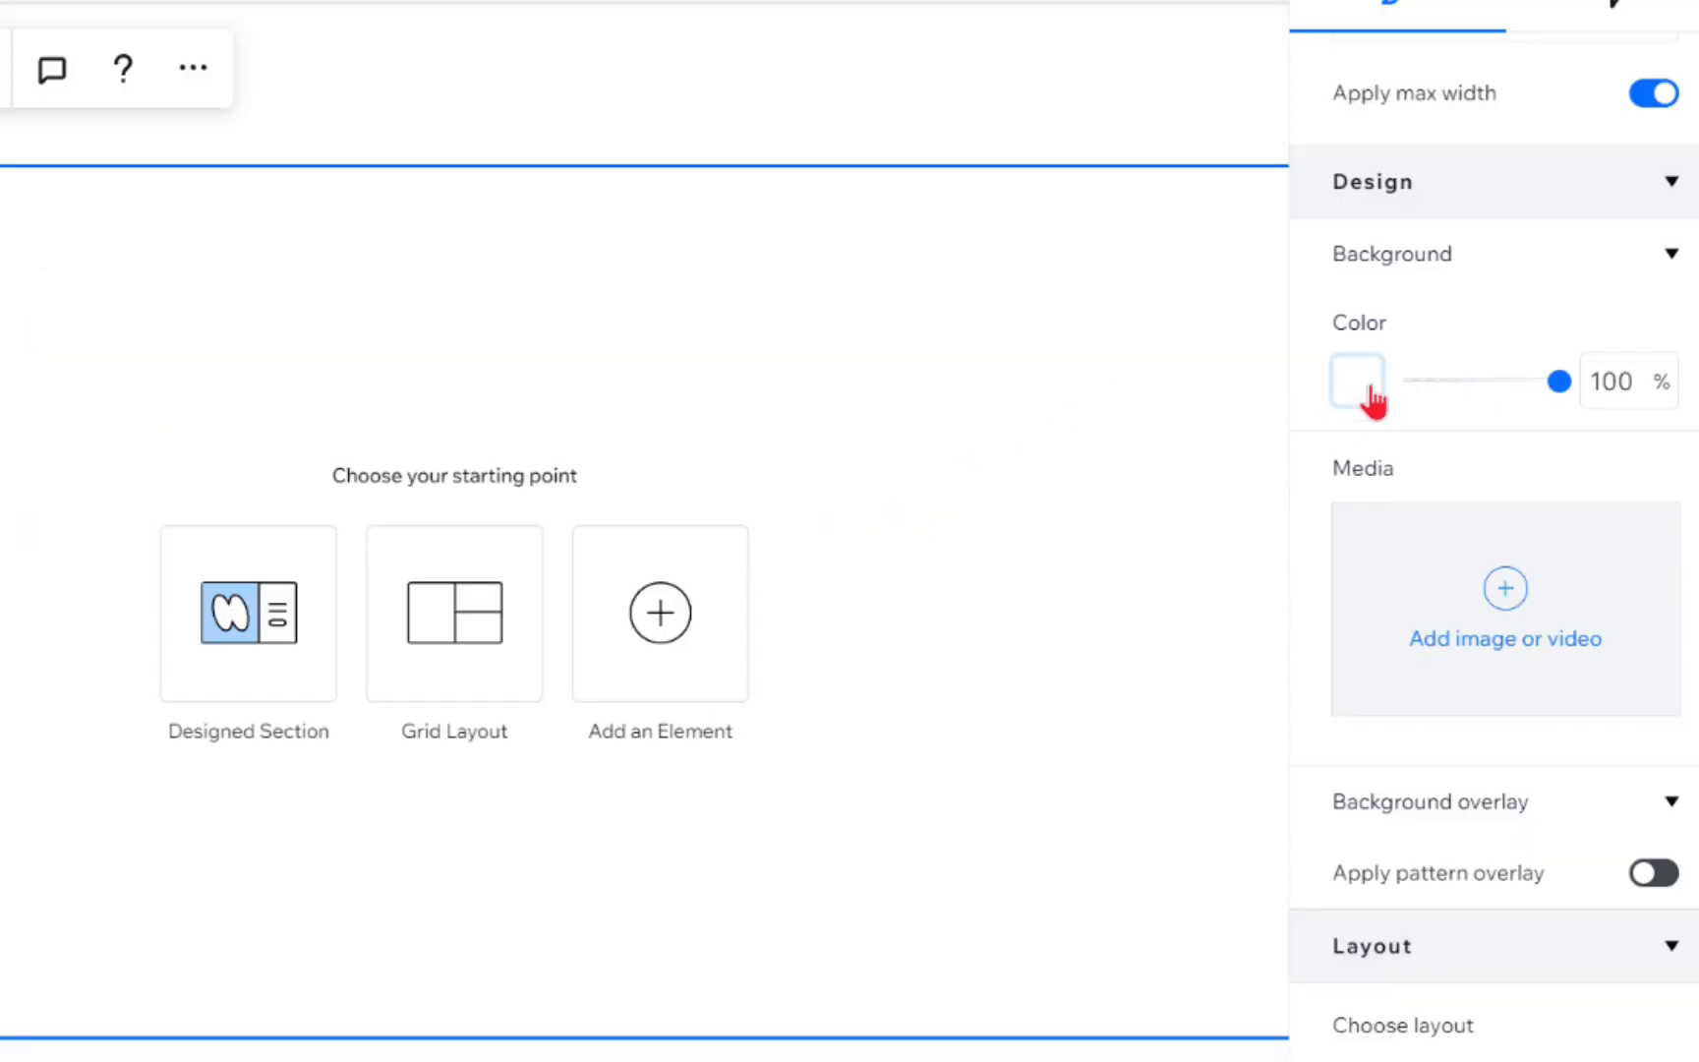
{"action": "left_click", "coordinate": [1371, 391]}
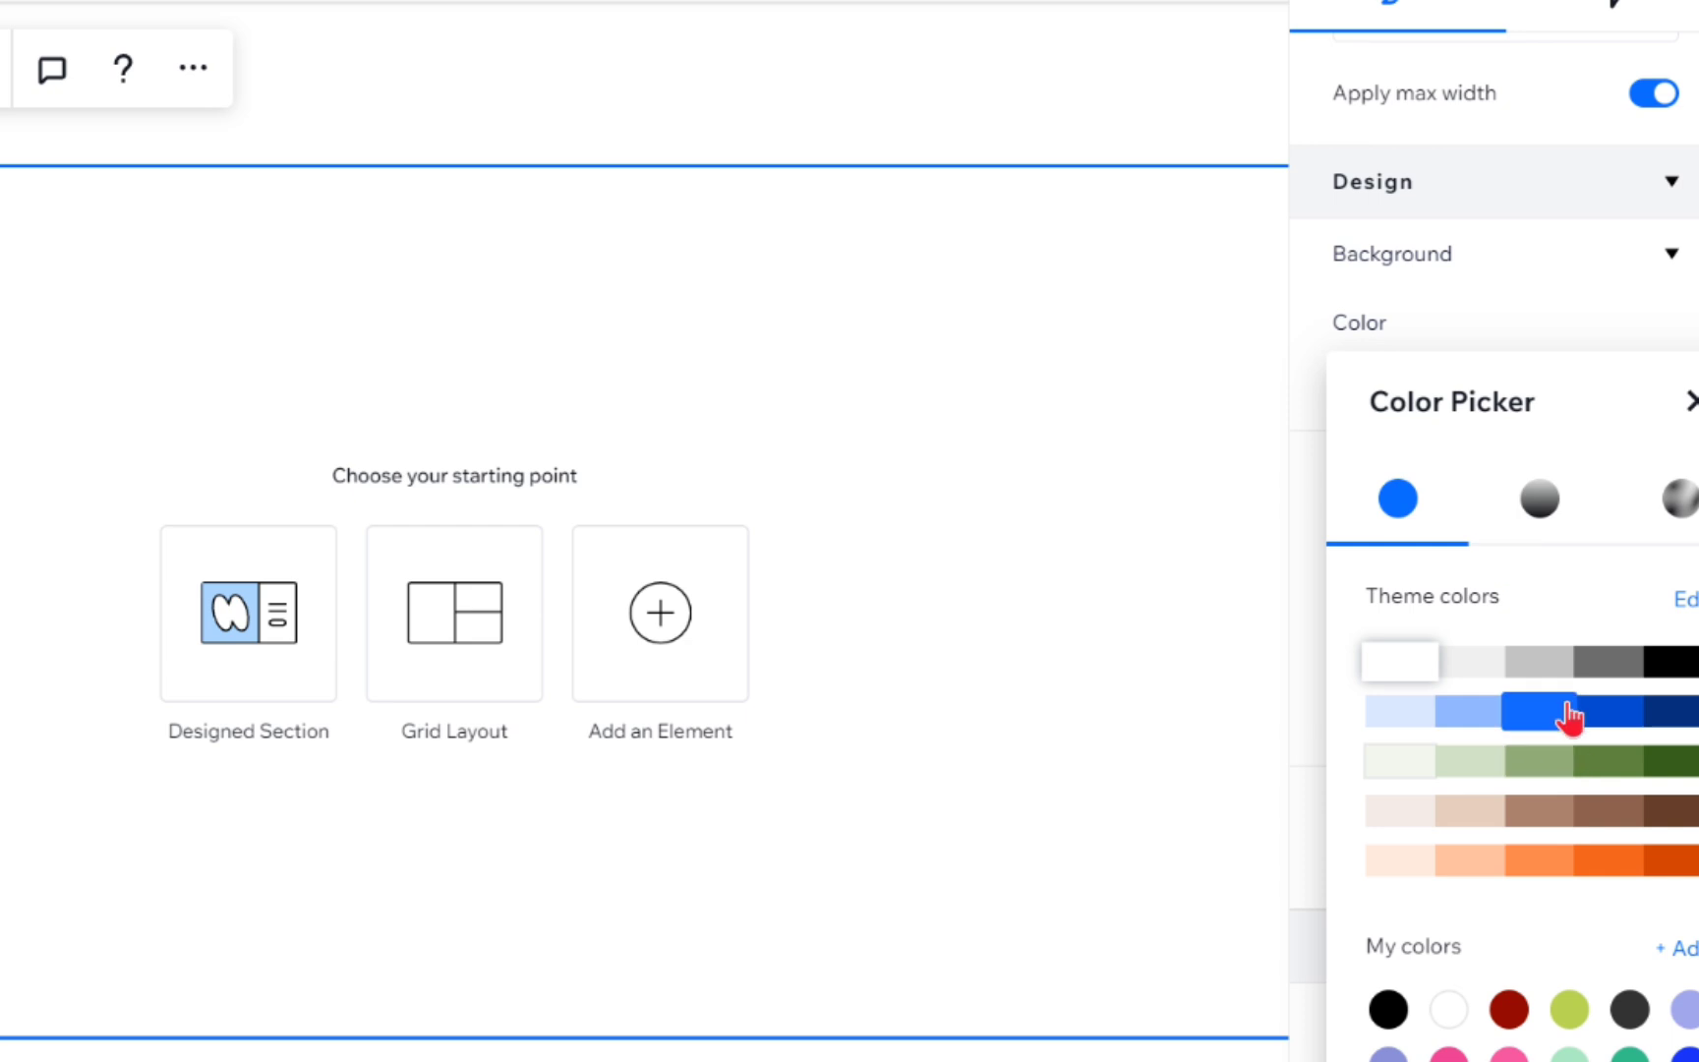
{"action": "left_click", "coordinate": [1613, 664]}
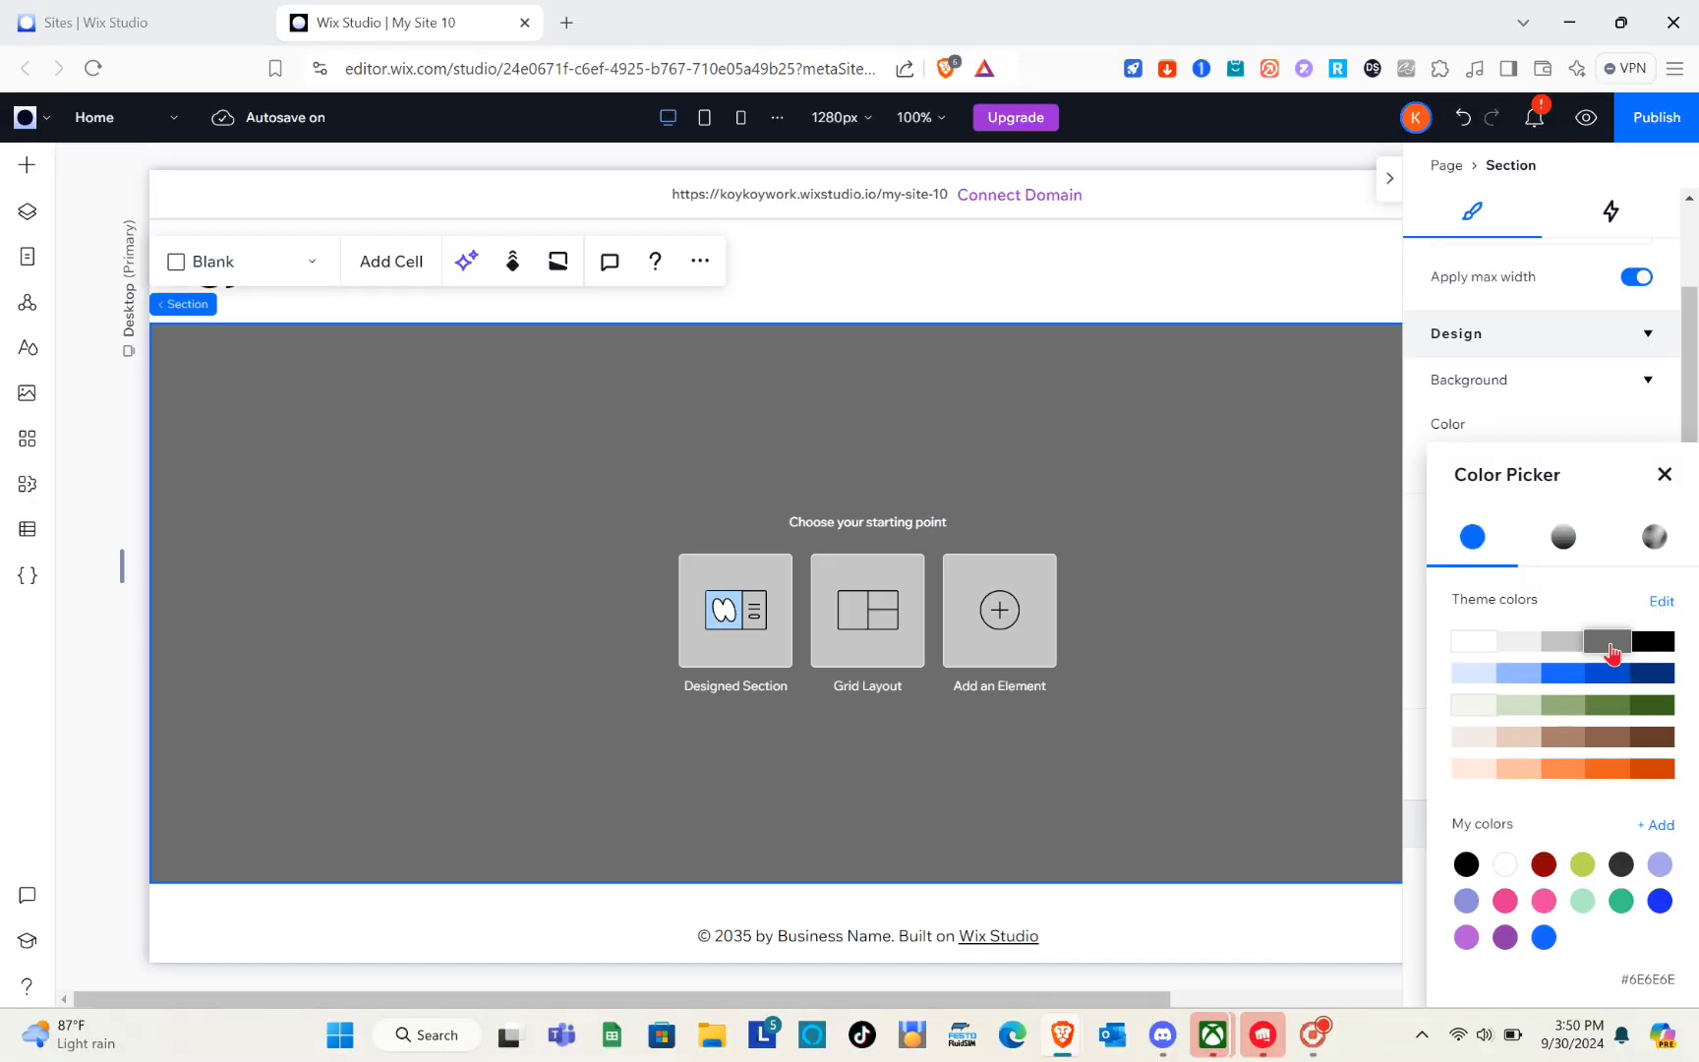
{"action": "left_click", "coordinate": [1227, 268]}
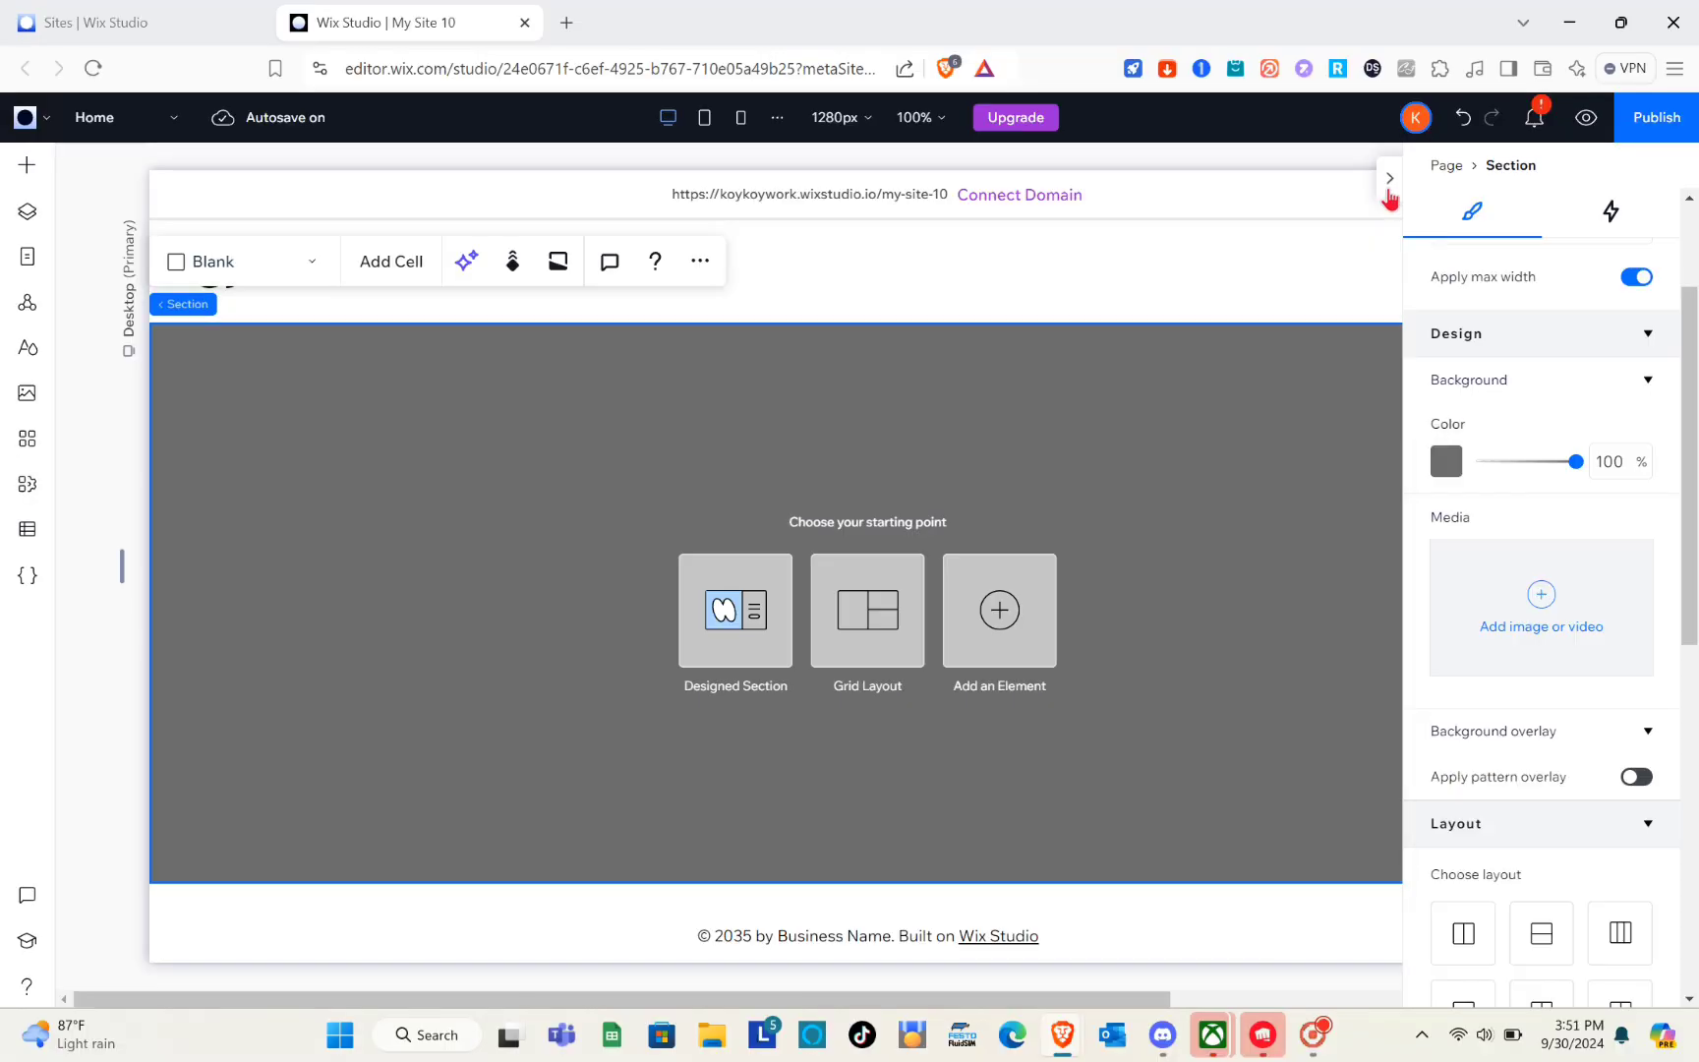
{"action": "left_click", "coordinate": [1389, 187]}
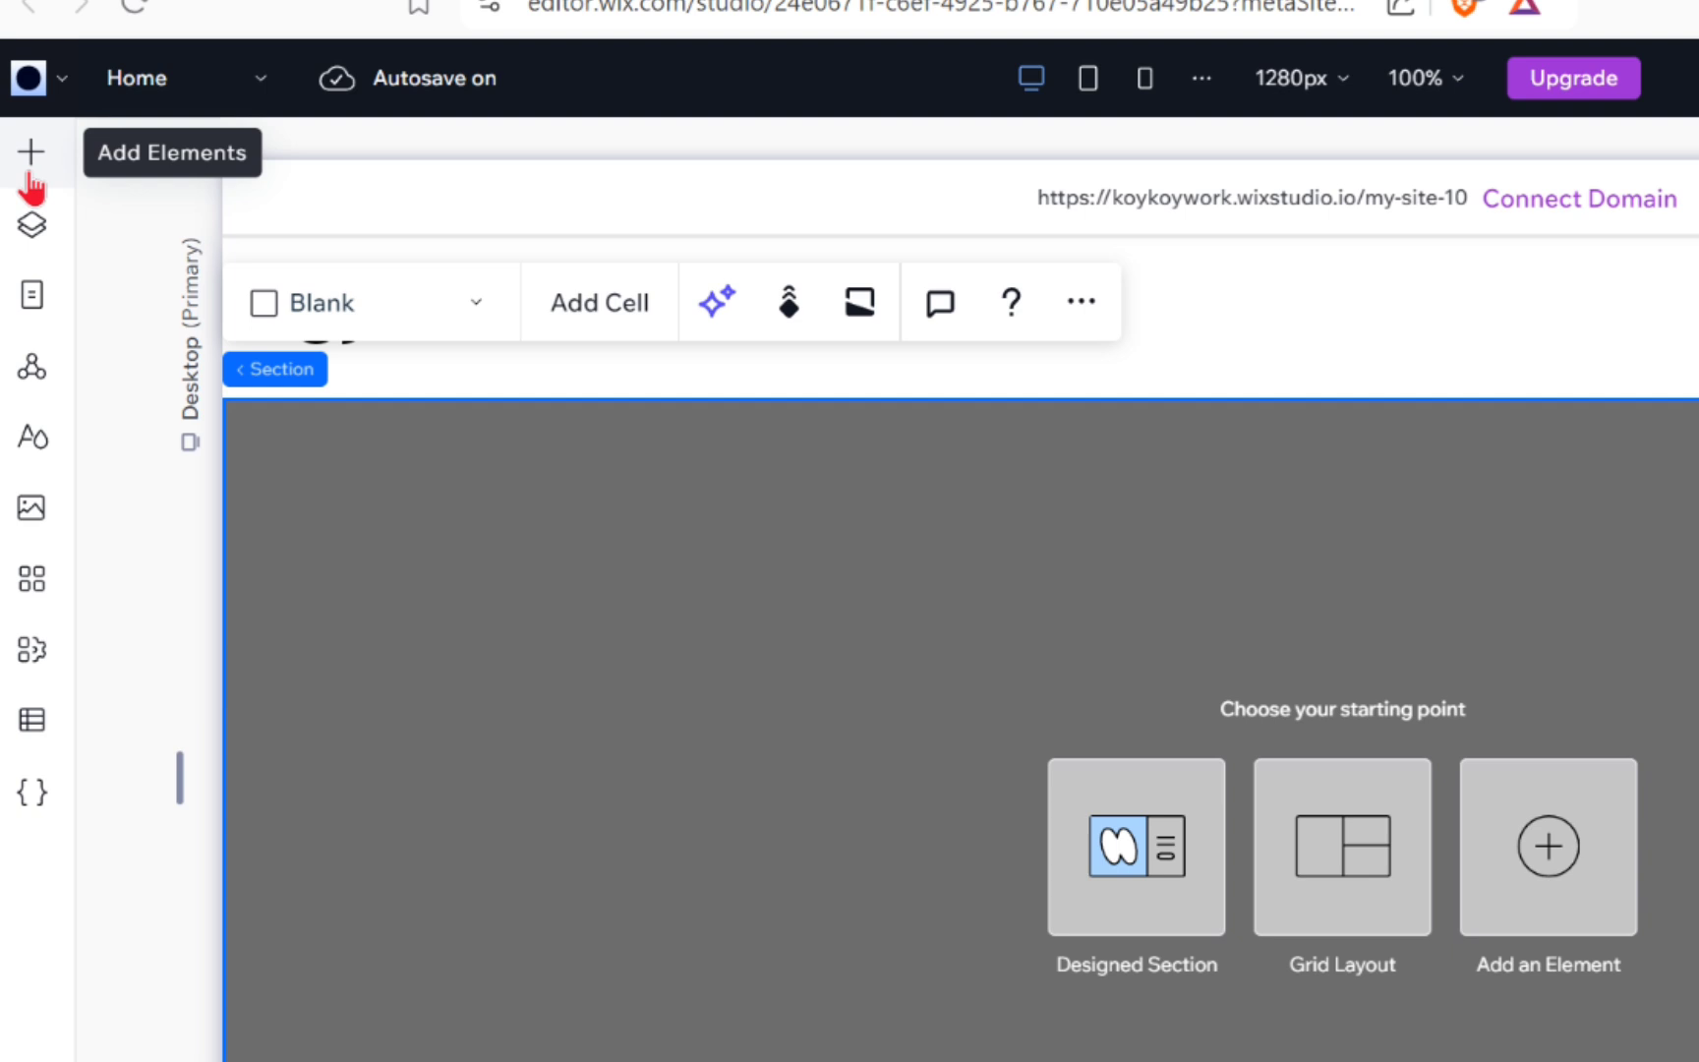
Add a three-column section grid from the layout tools above the grey section.
{"action": "left_click", "coordinate": [26, 177]}
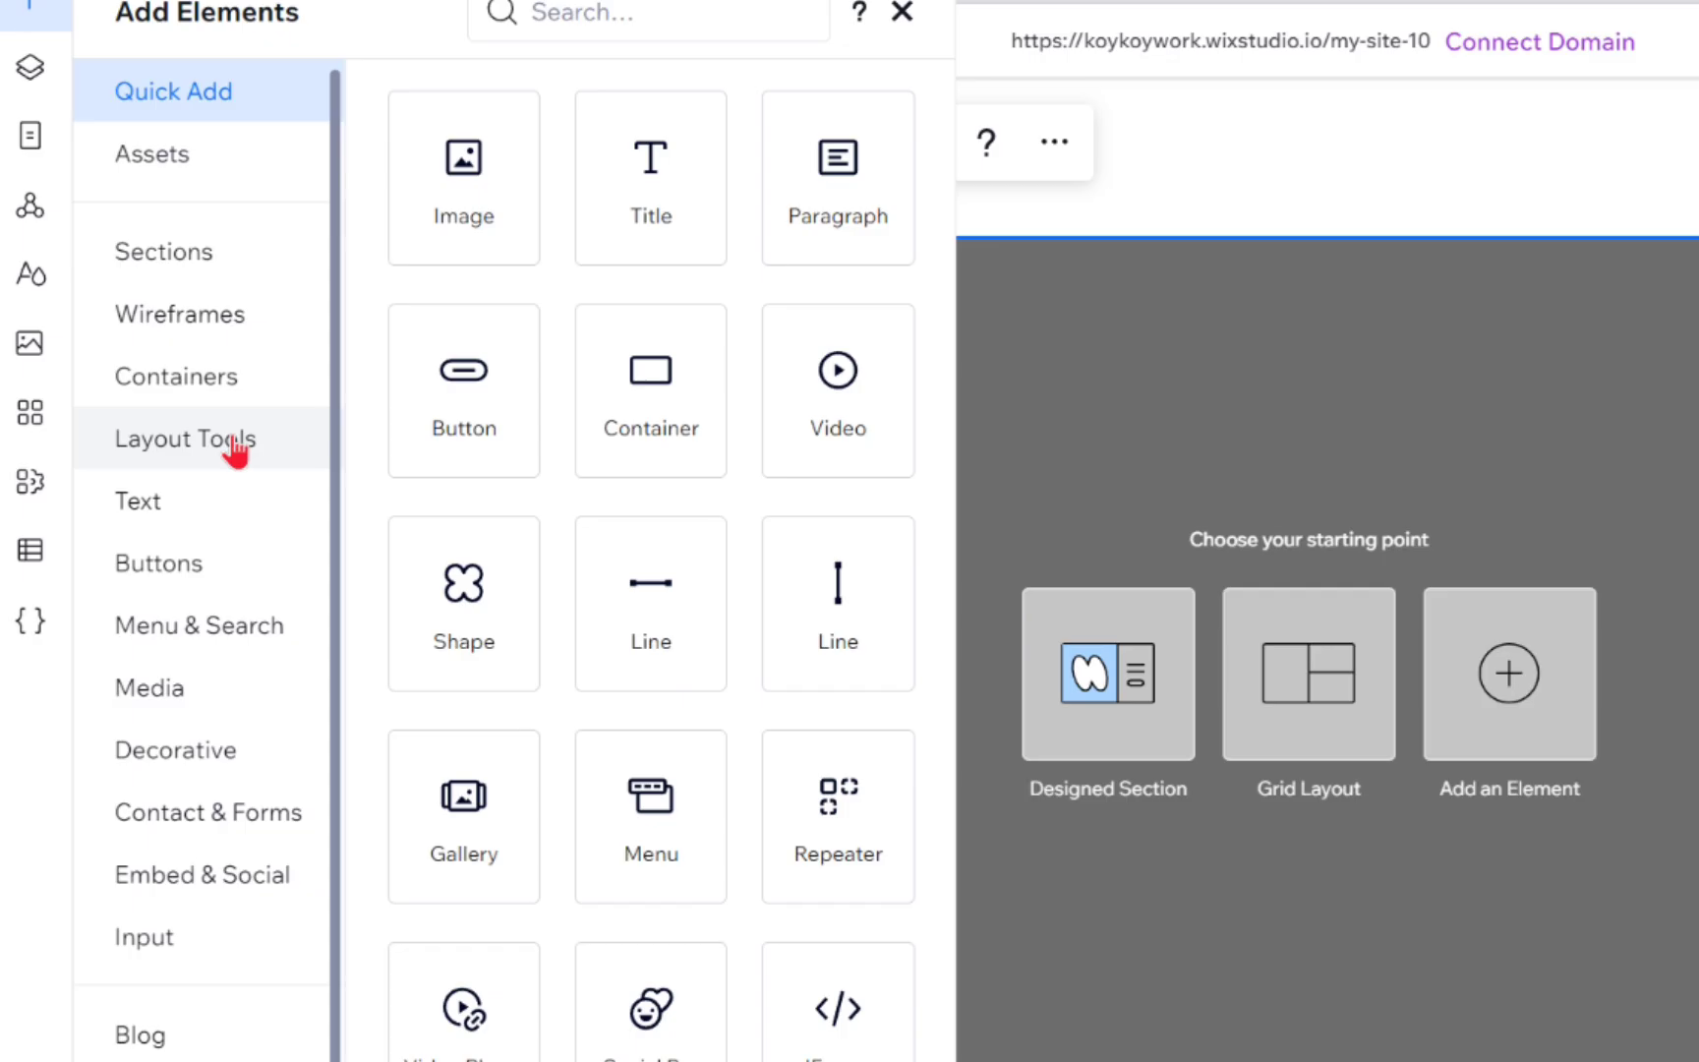
{"action": "left_click", "coordinate": [161, 460]}
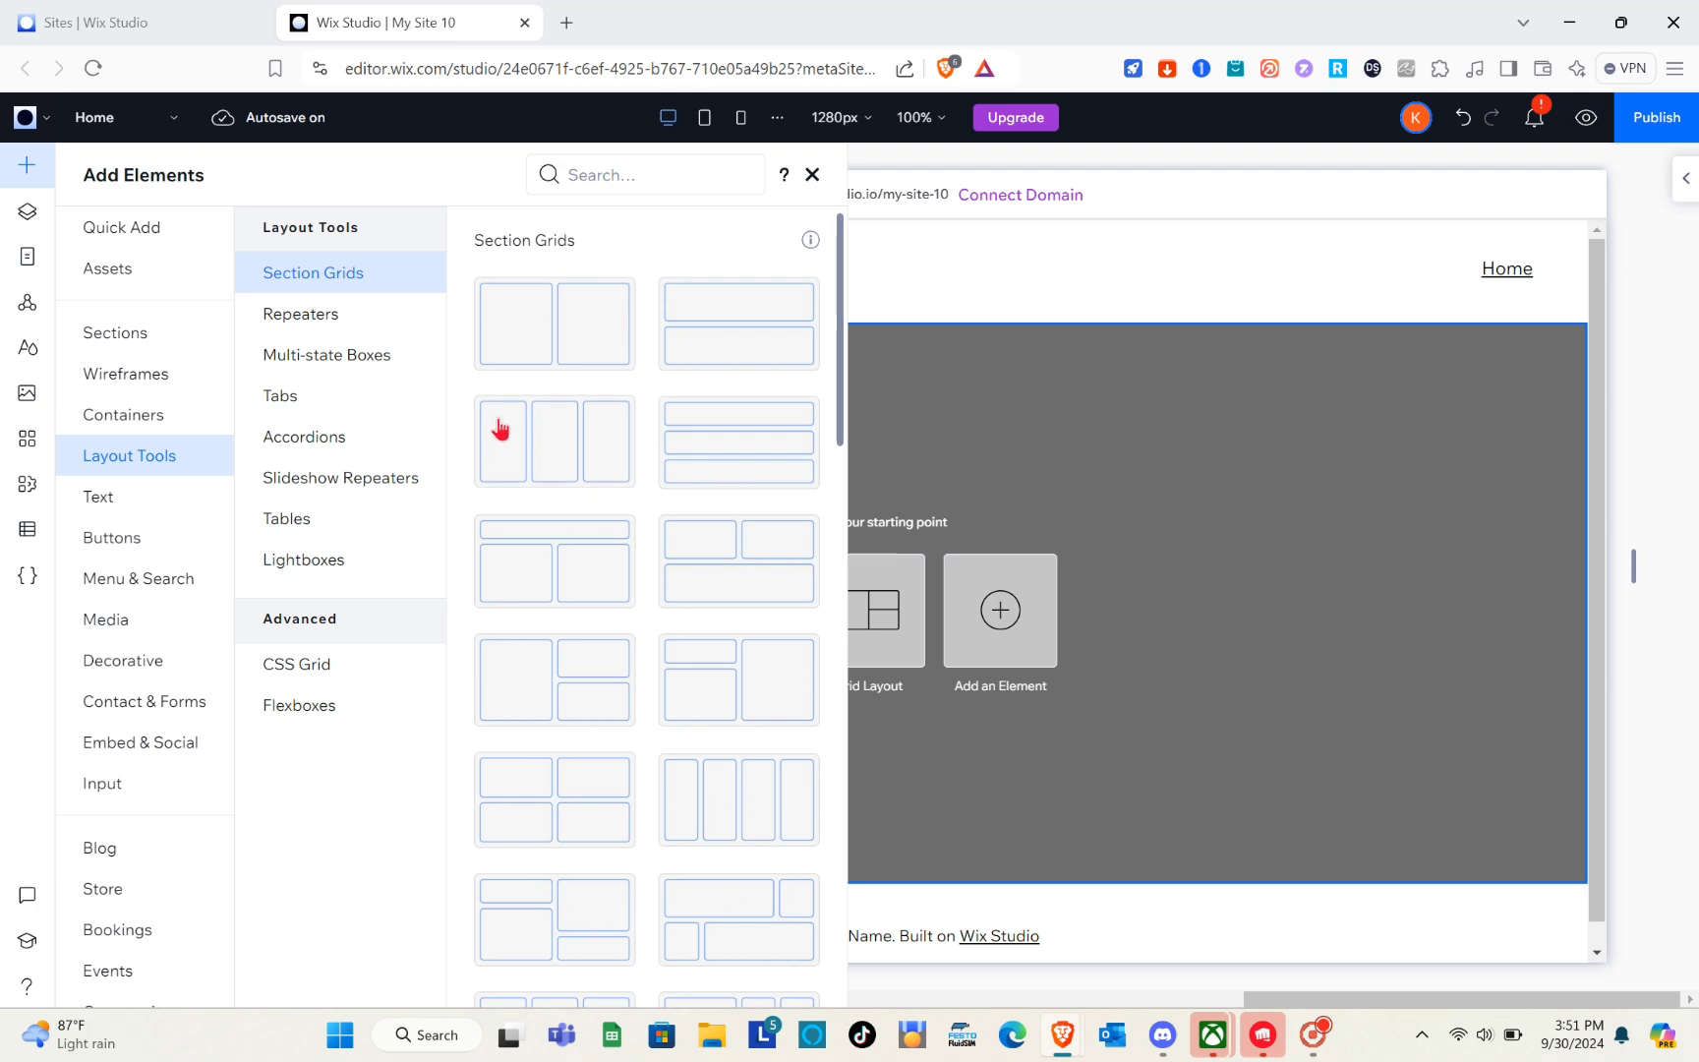
{"action": "left_click_drag", "start_coordinate": [513, 439], "coordinate": [929, 482]}
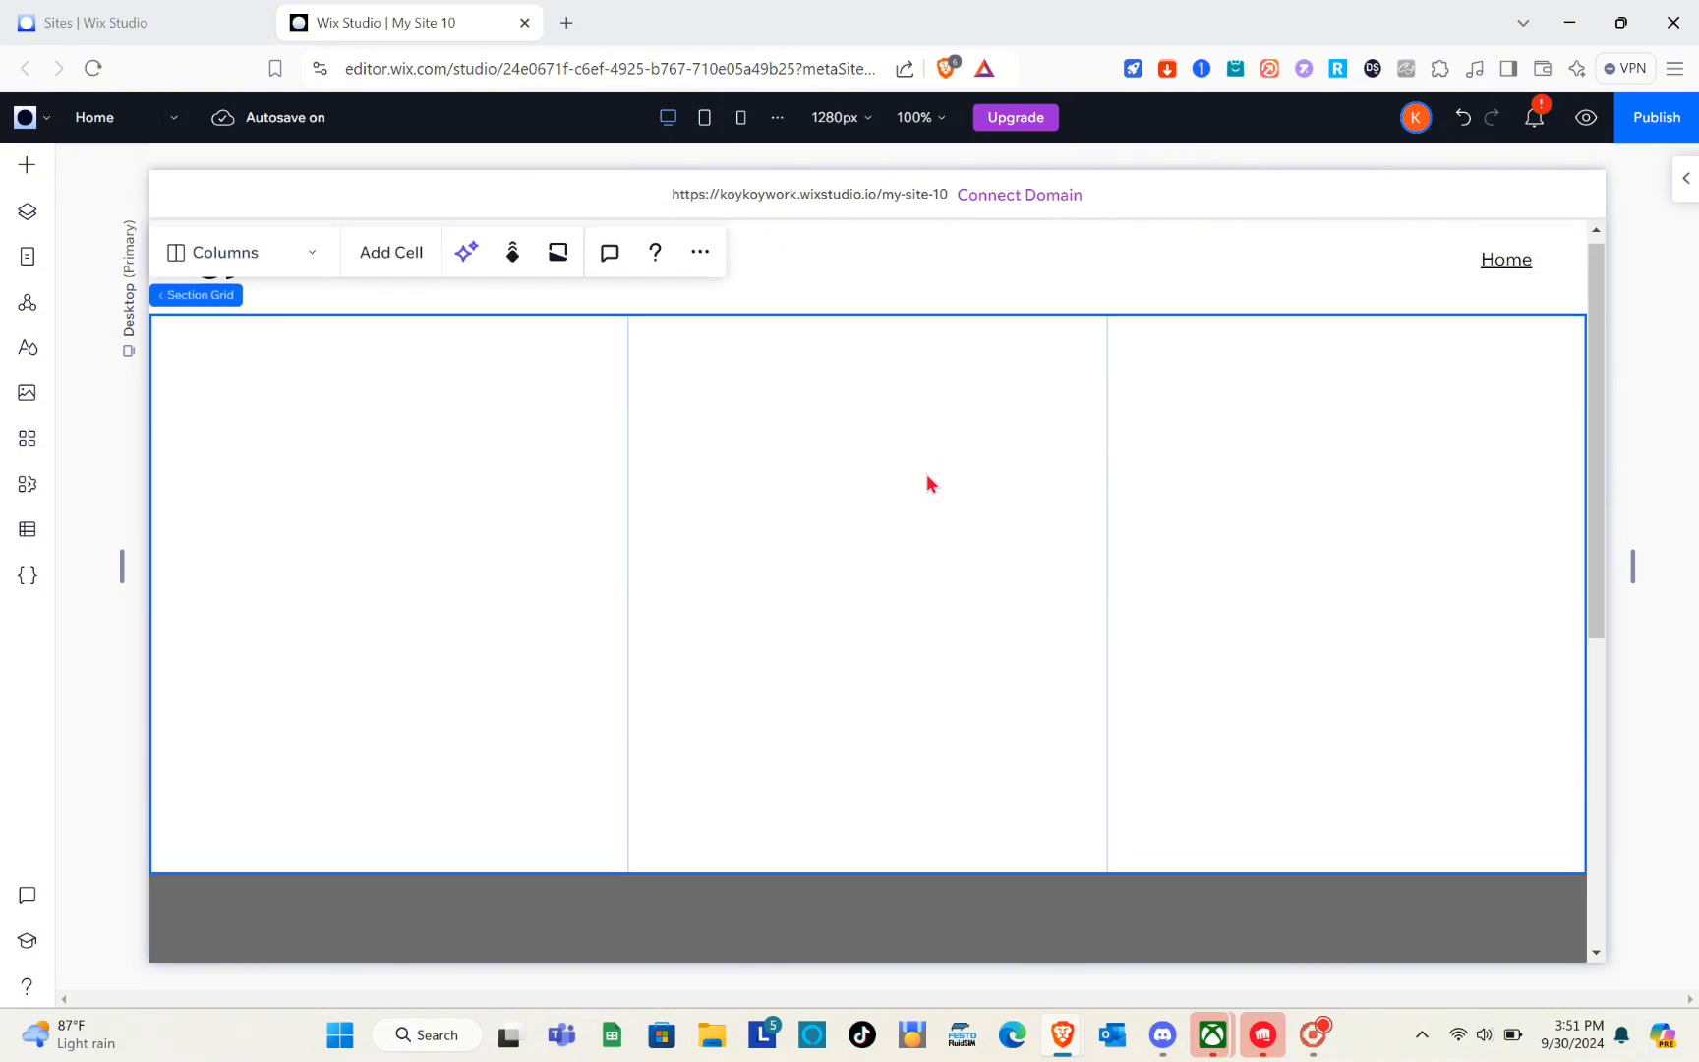
Fill the left cell of the section grid with the Surfer image from Media from Wix.
{"action": "left_click", "coordinate": [622, 538]}
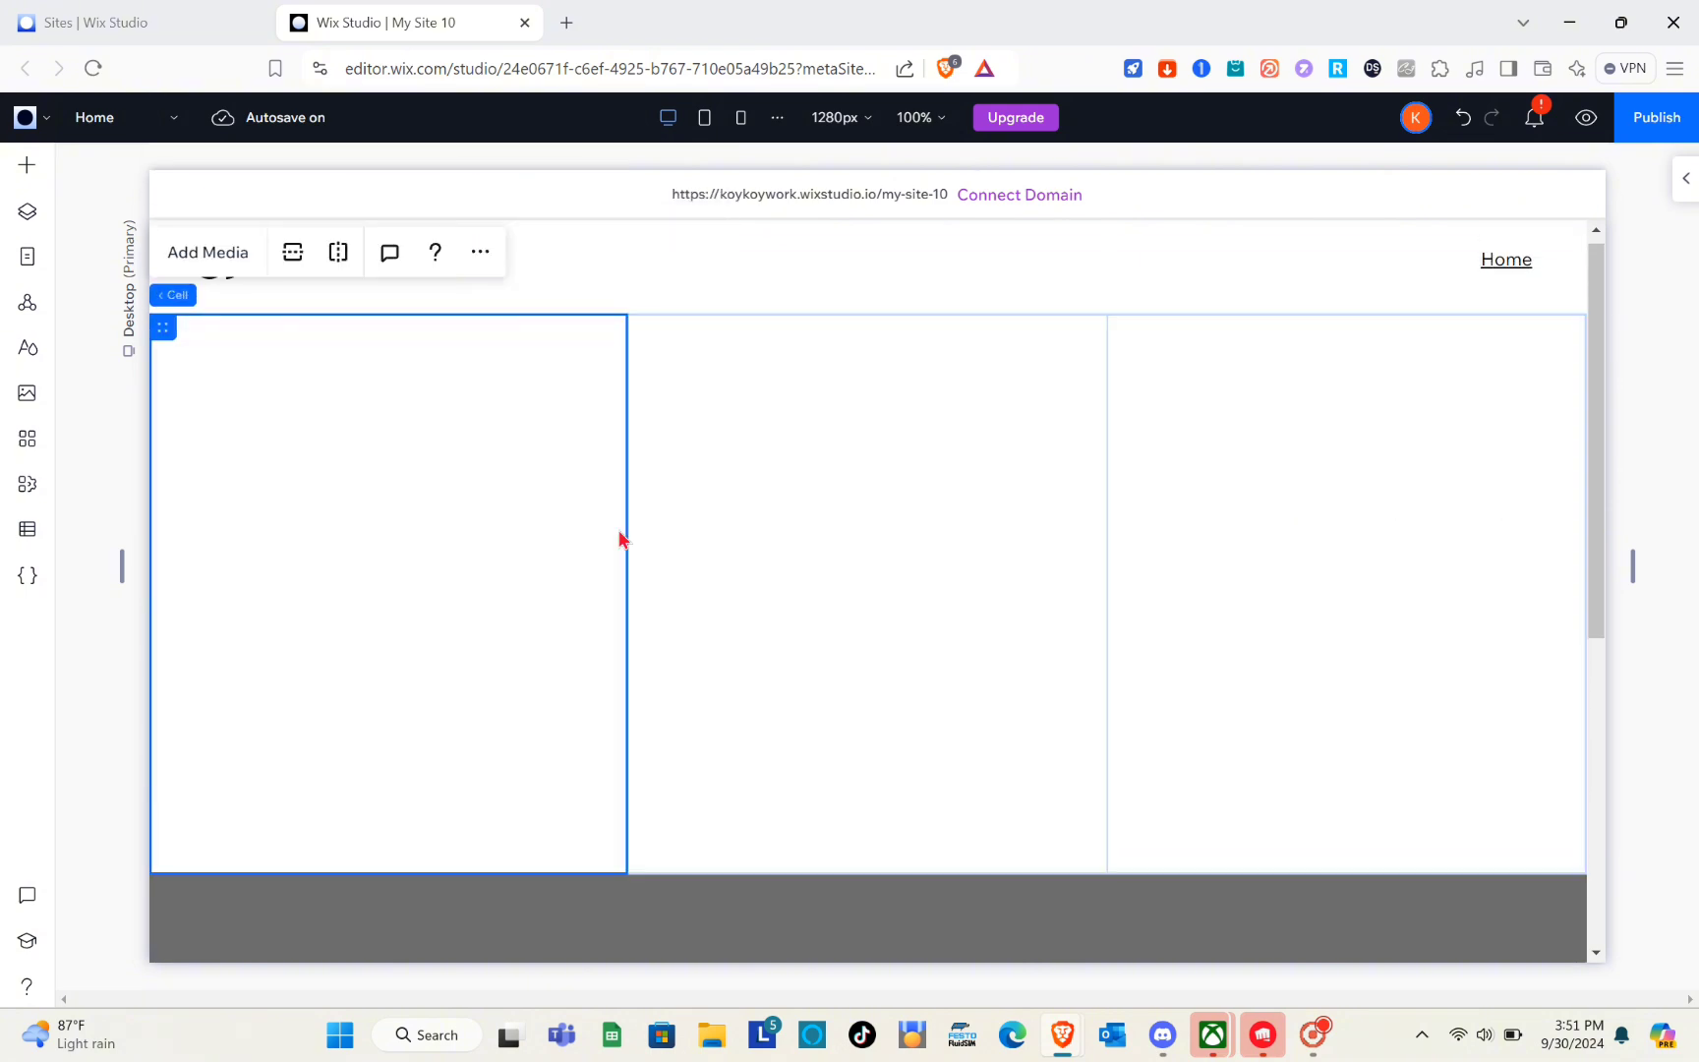
{"action": "left_click", "coordinate": [207, 255]}
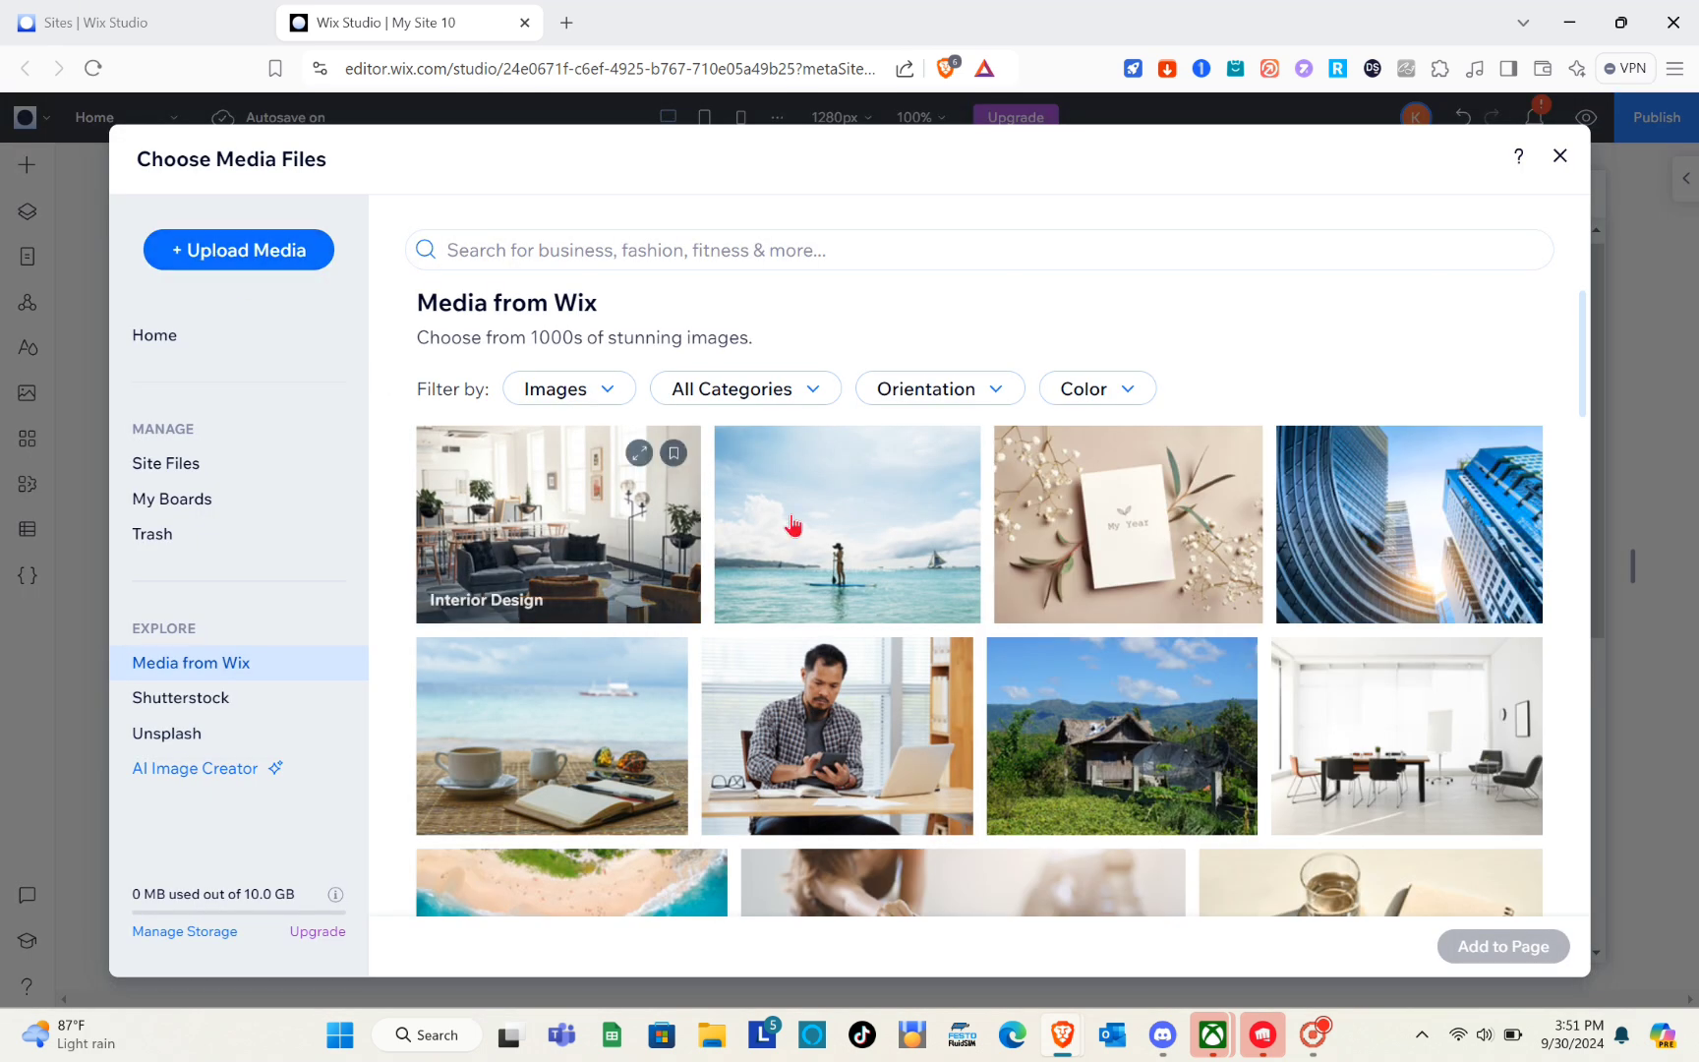
{"action": "left_click", "coordinate": [890, 518]}
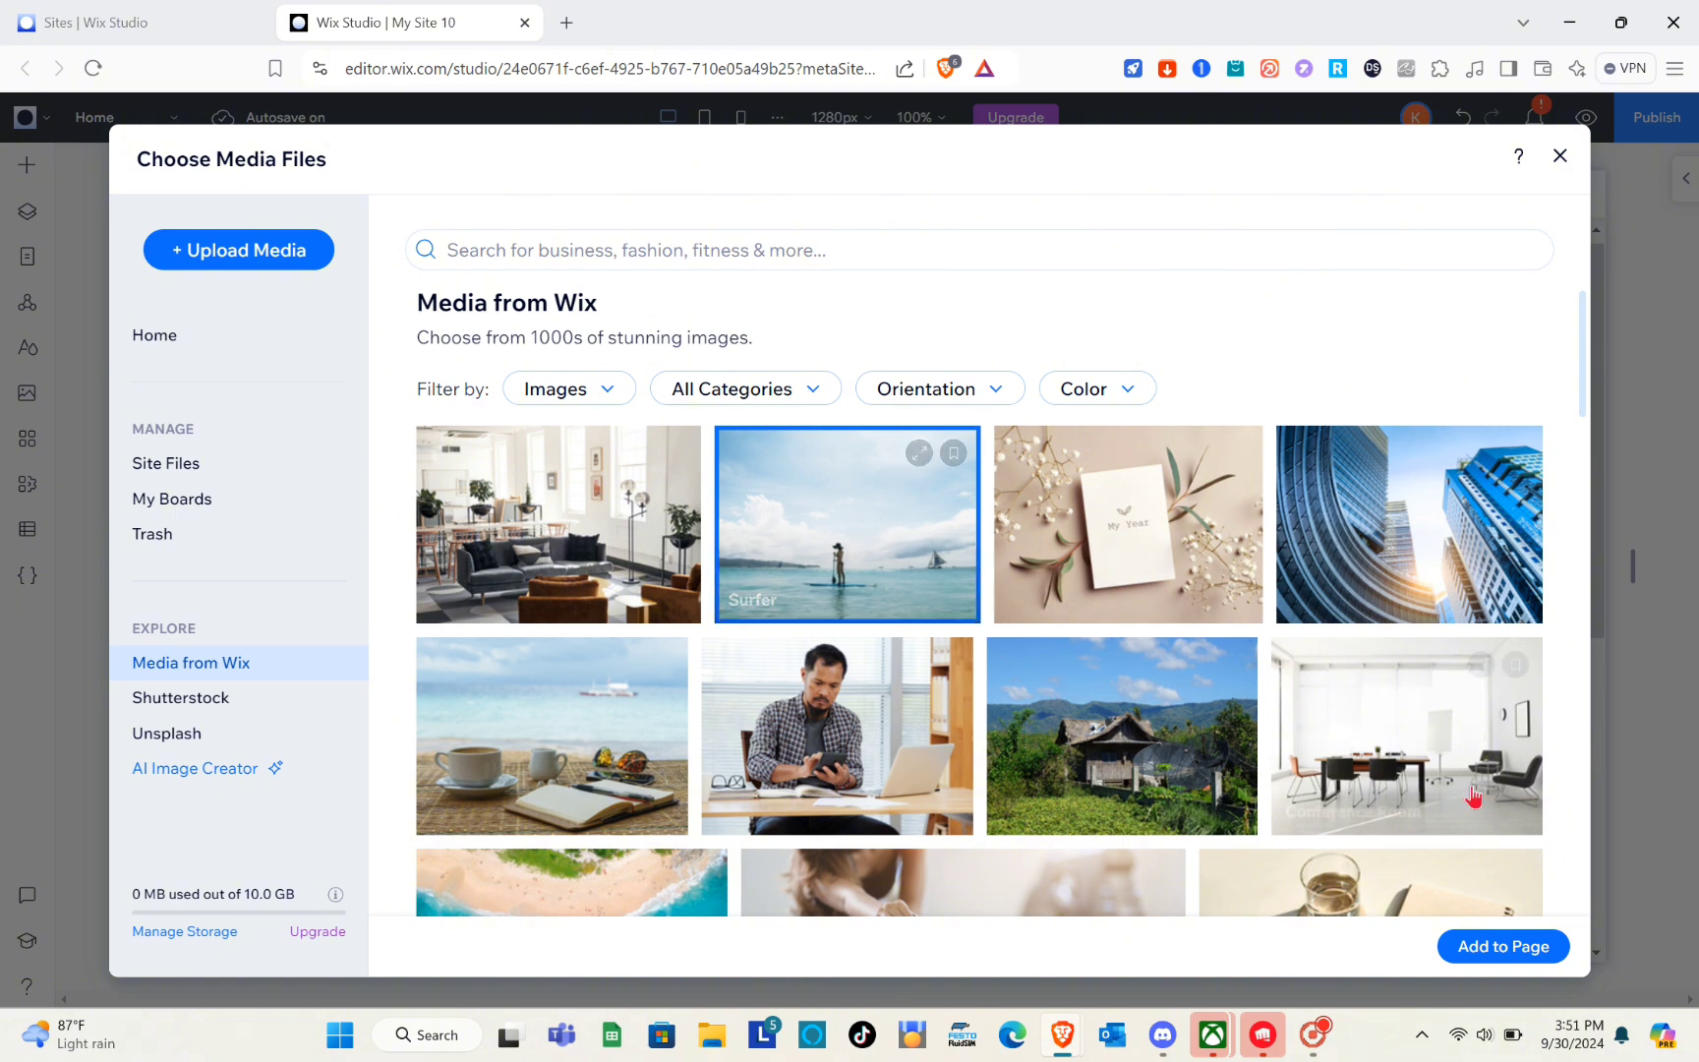
{"action": "left_click", "coordinate": [1502, 948]}
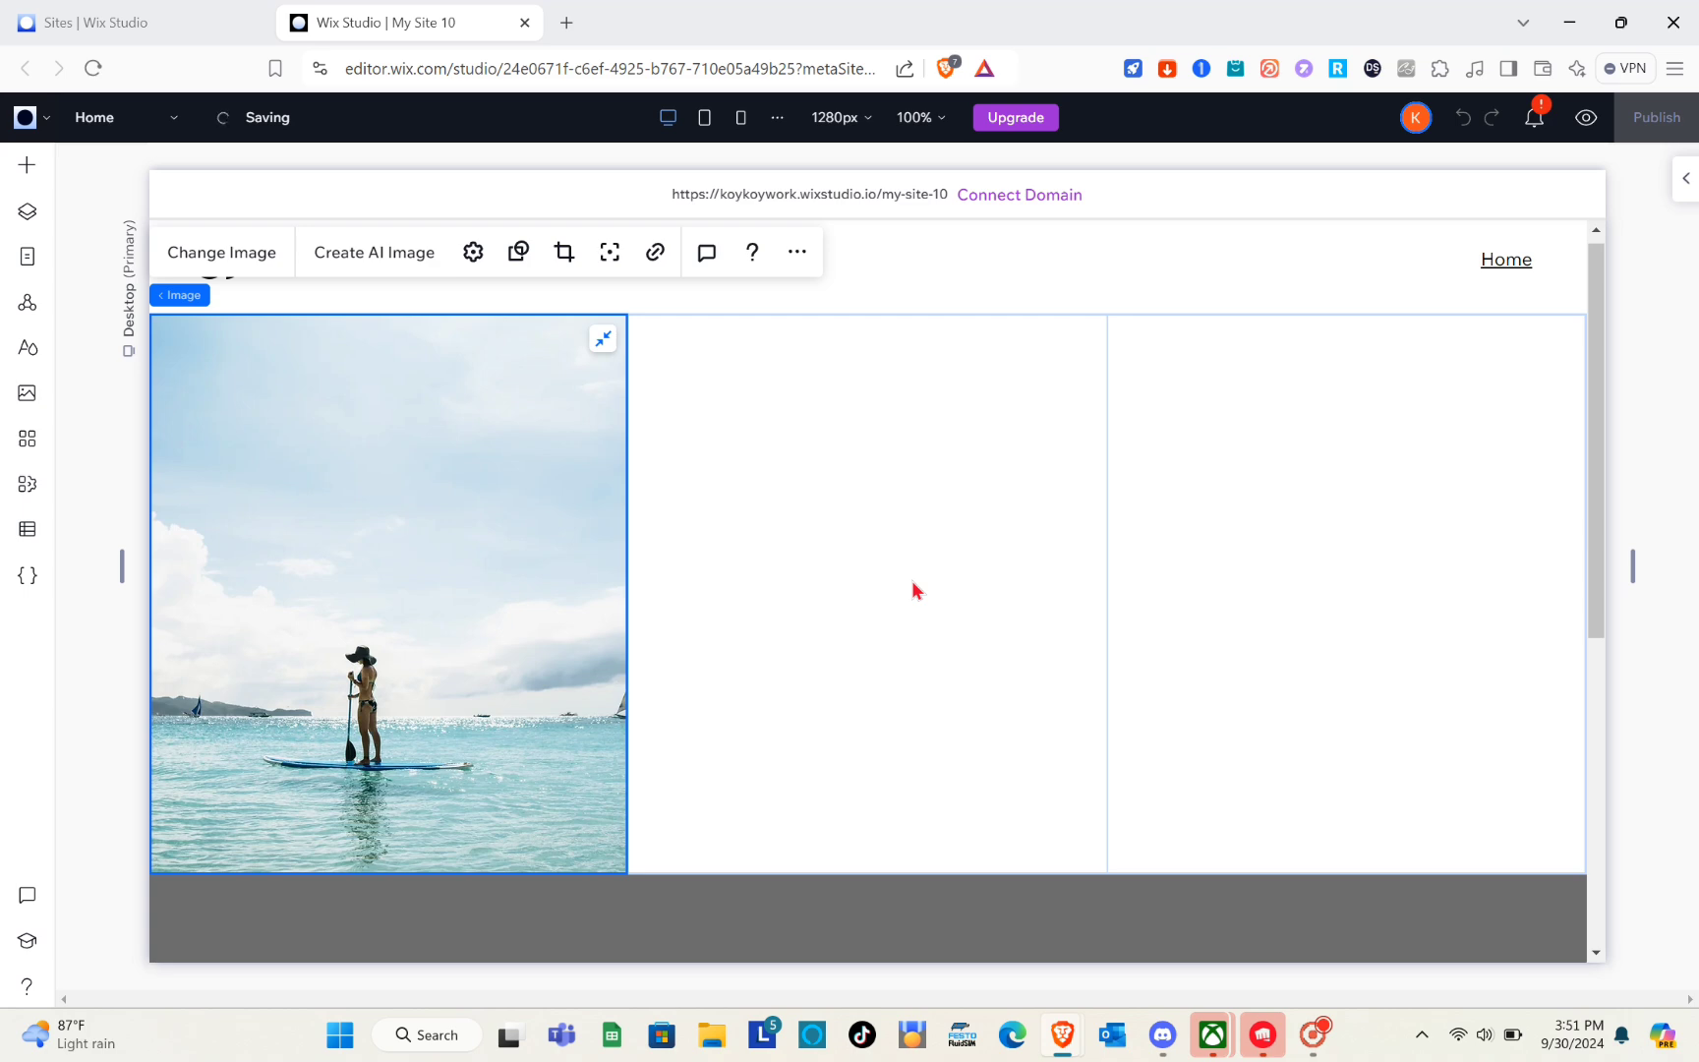
Fill the middle cell of the section grid with the Interior Design image from Media from Wix.
{"action": "left_click", "coordinate": [915, 589]}
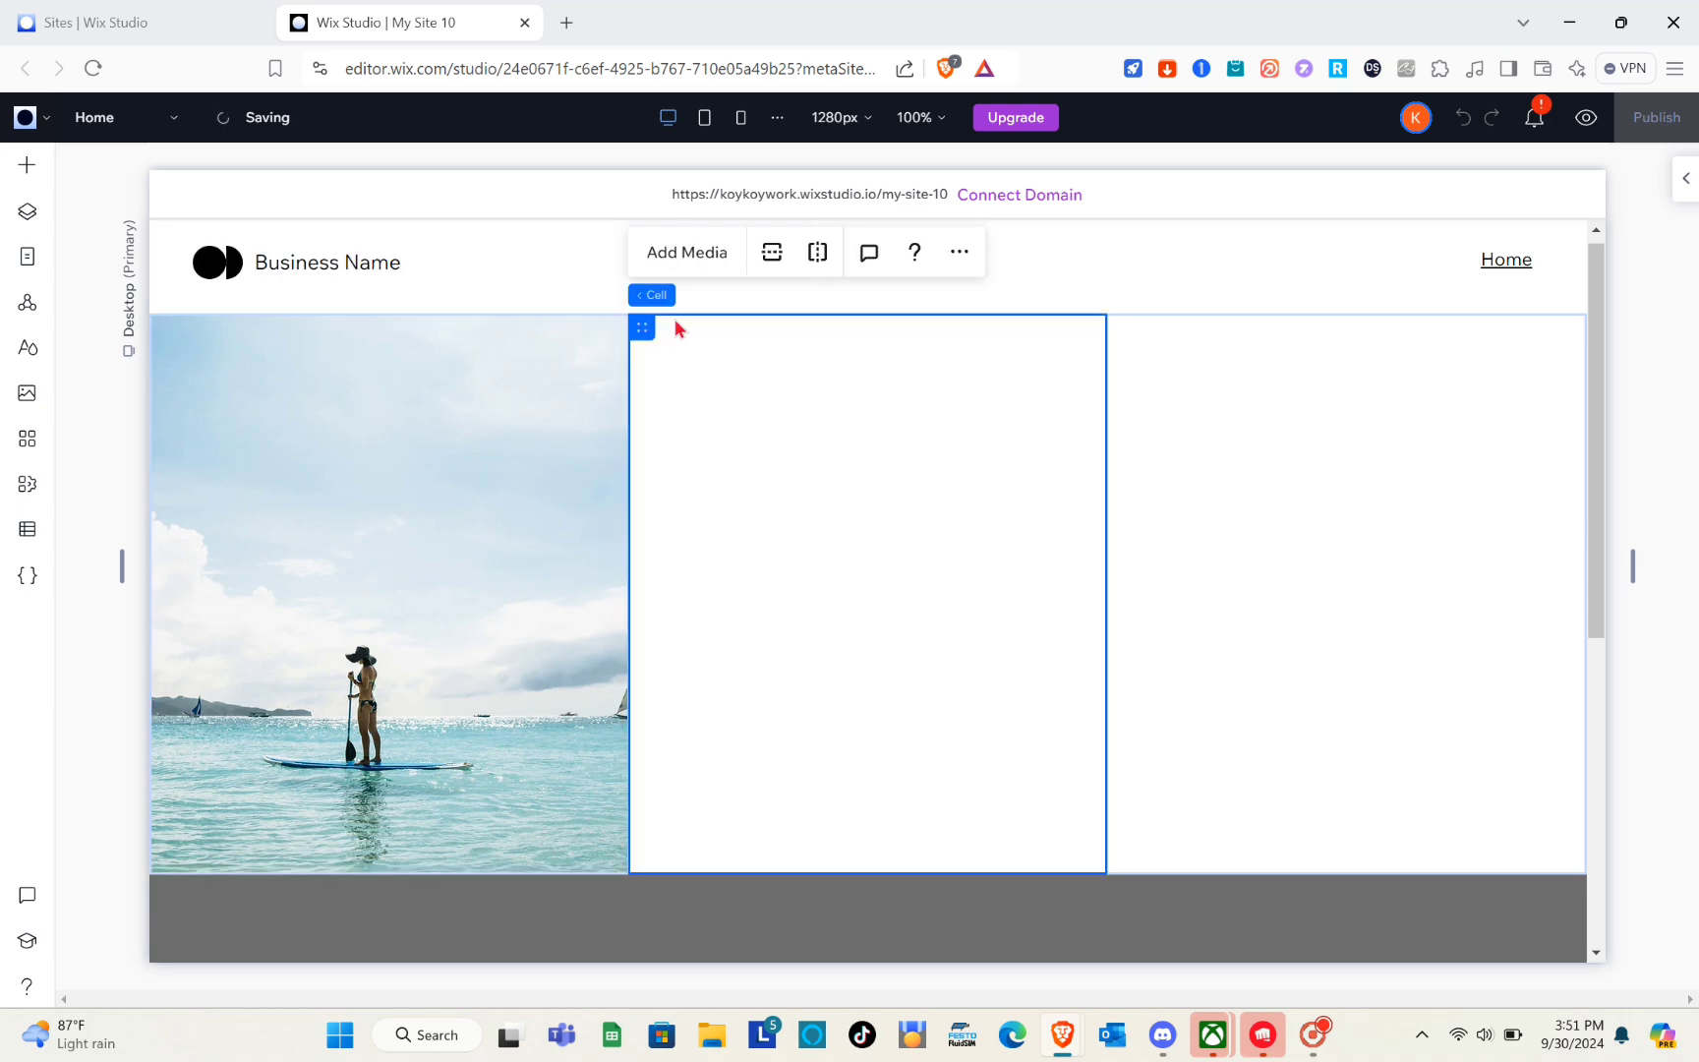
{"action": "left_click", "coordinate": [678, 258]}
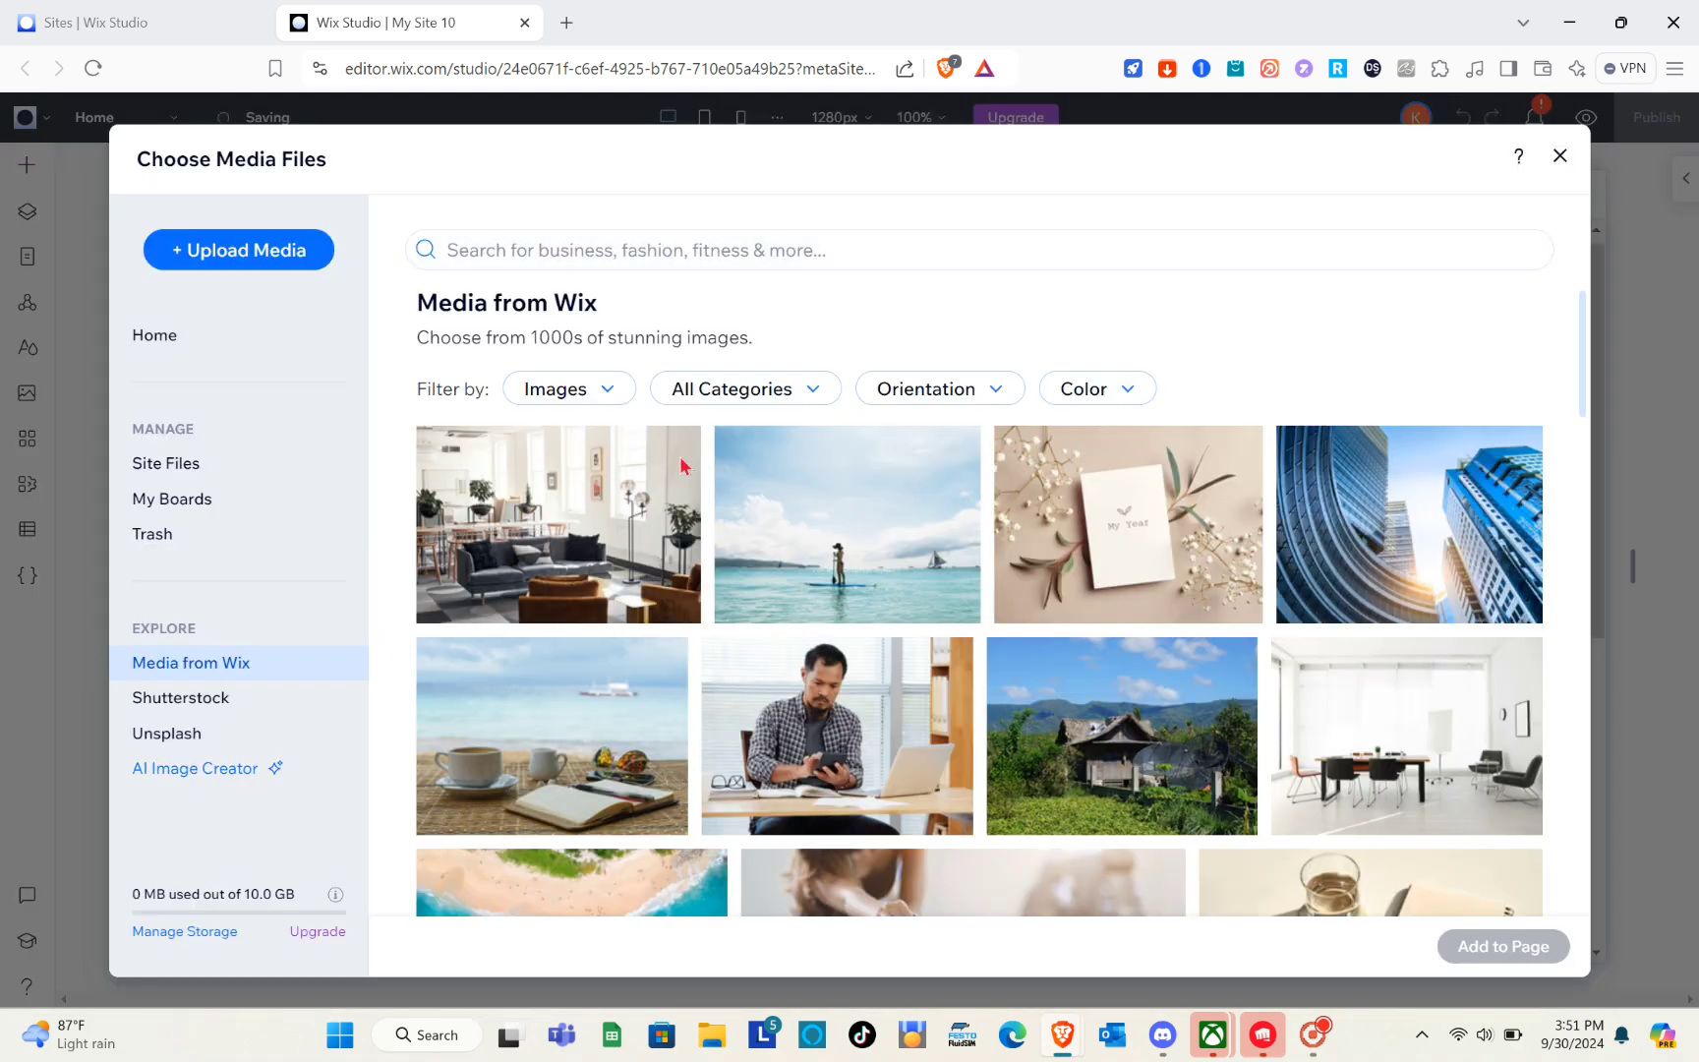
{"action": "left_click", "coordinate": [578, 488]}
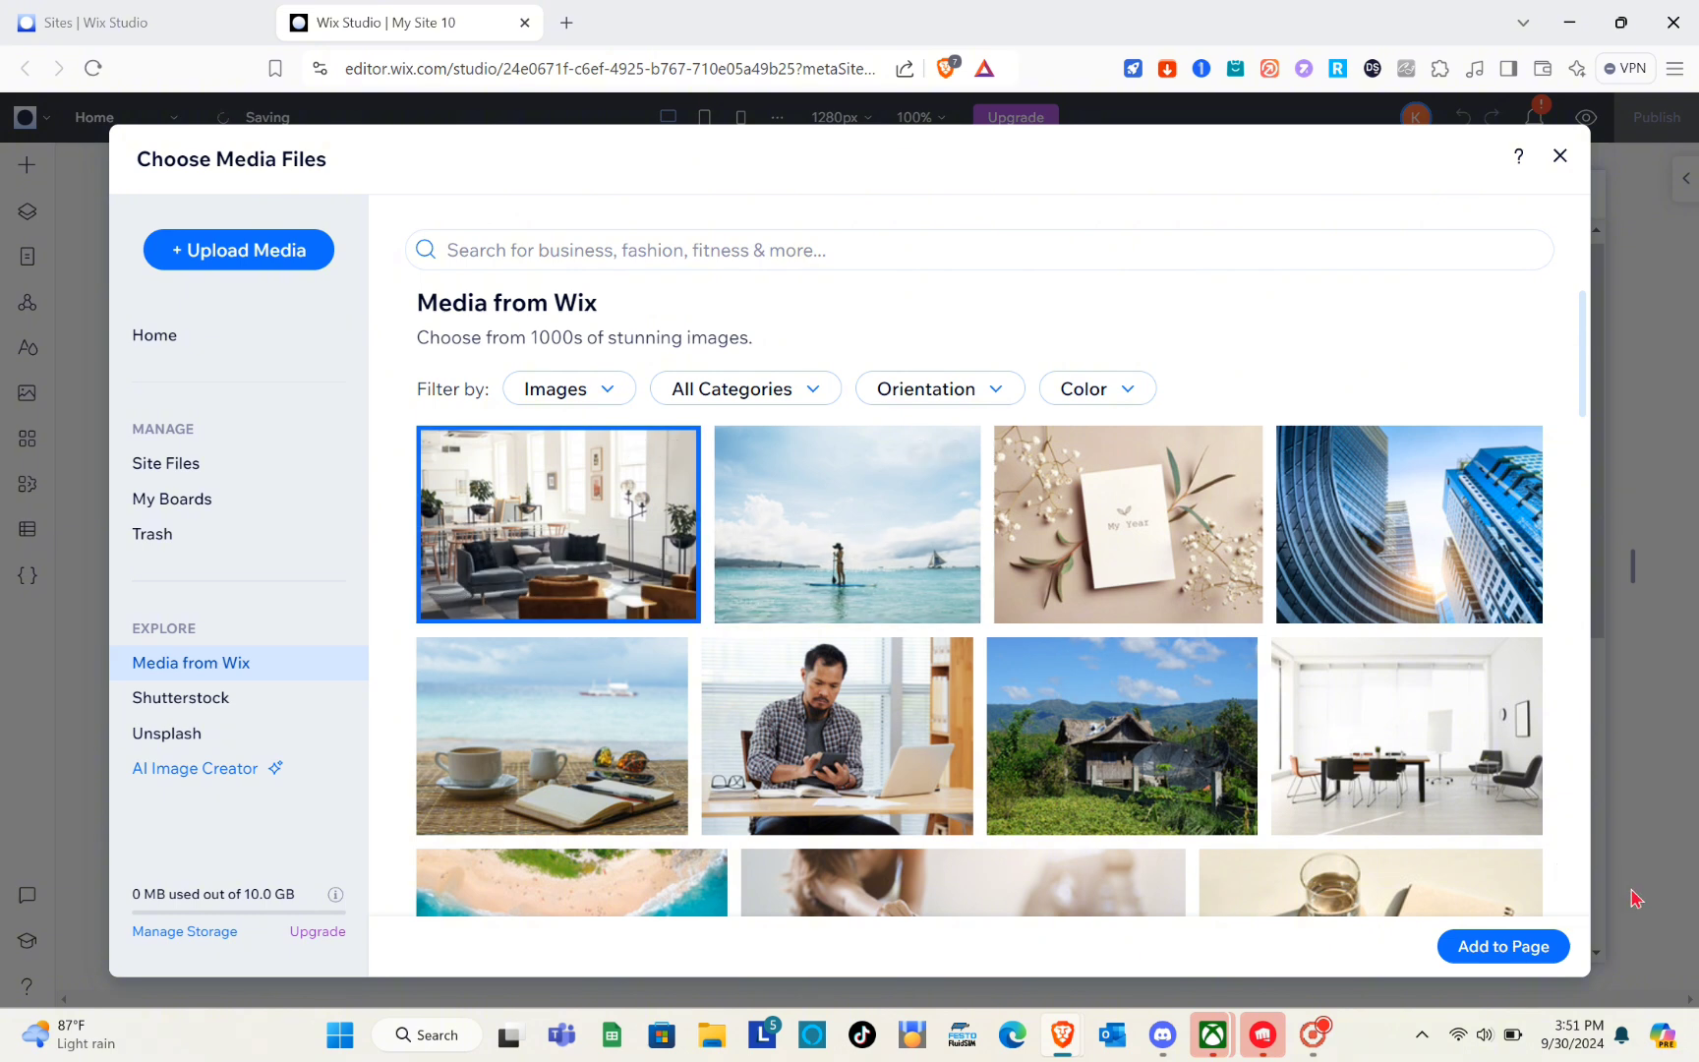
{"action": "left_click", "coordinate": [1483, 951]}
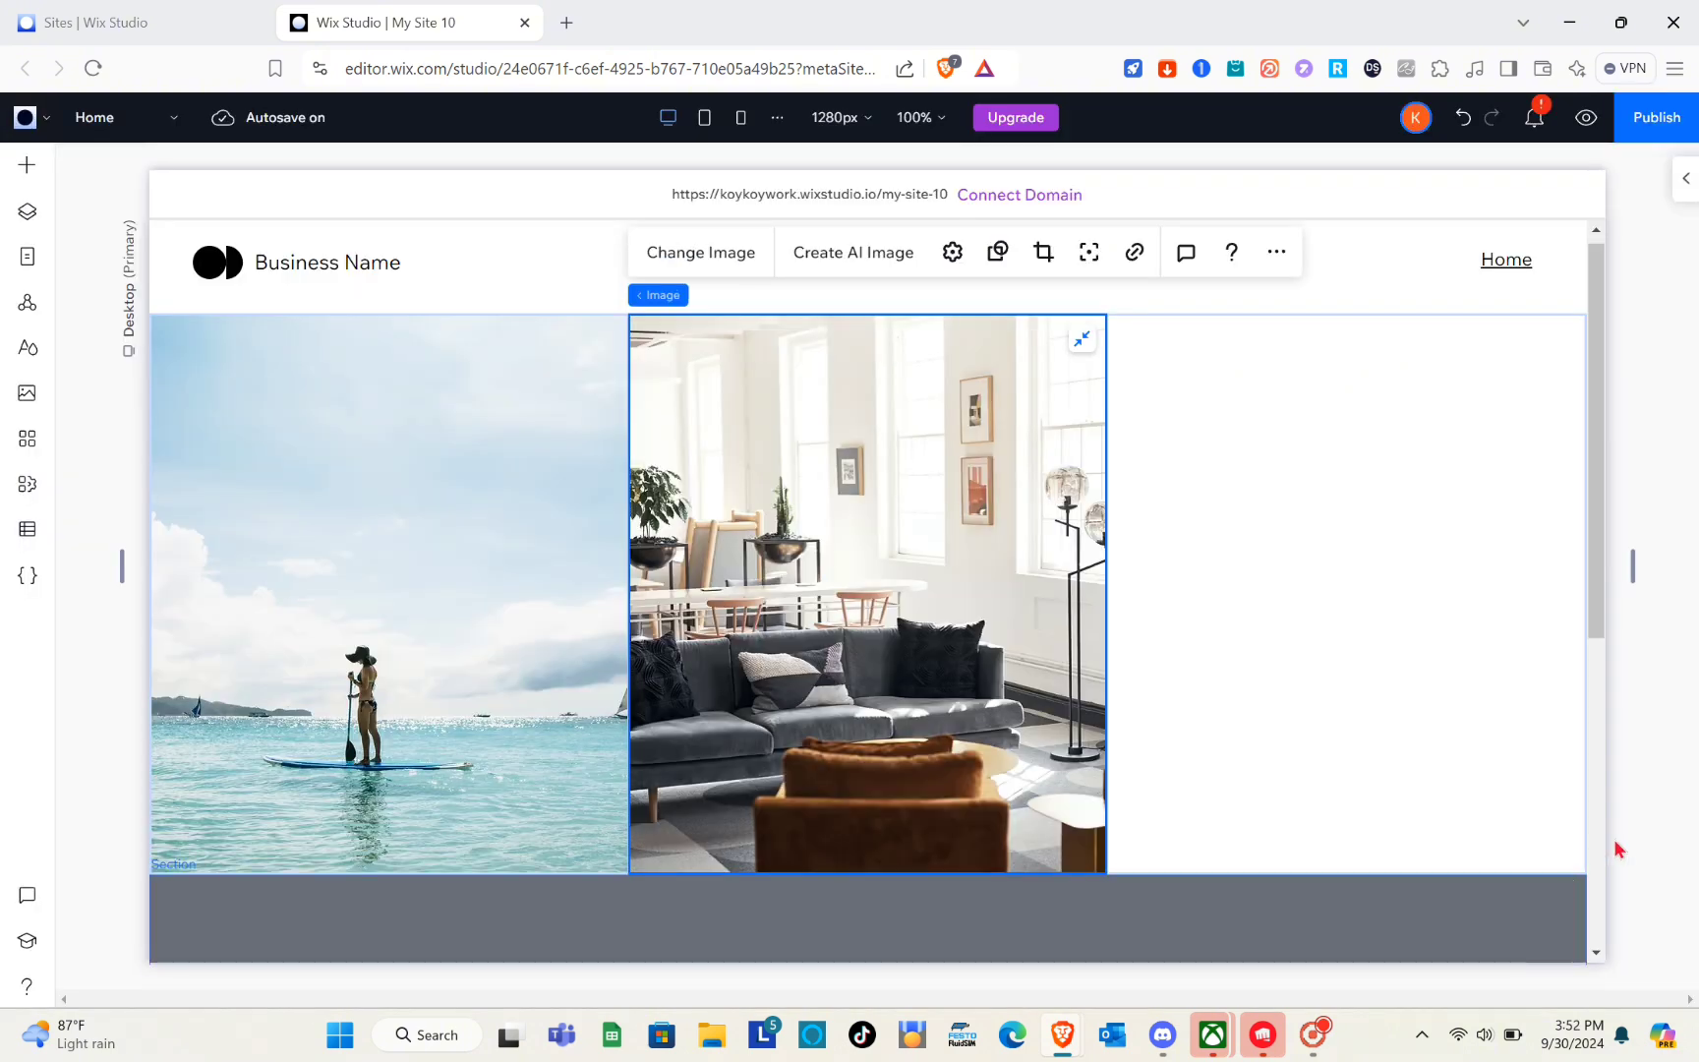
Fill the right cell of the section grid with the Natural Landscape image from Media from Wix.
{"action": "left_click", "coordinate": [1340, 665]}
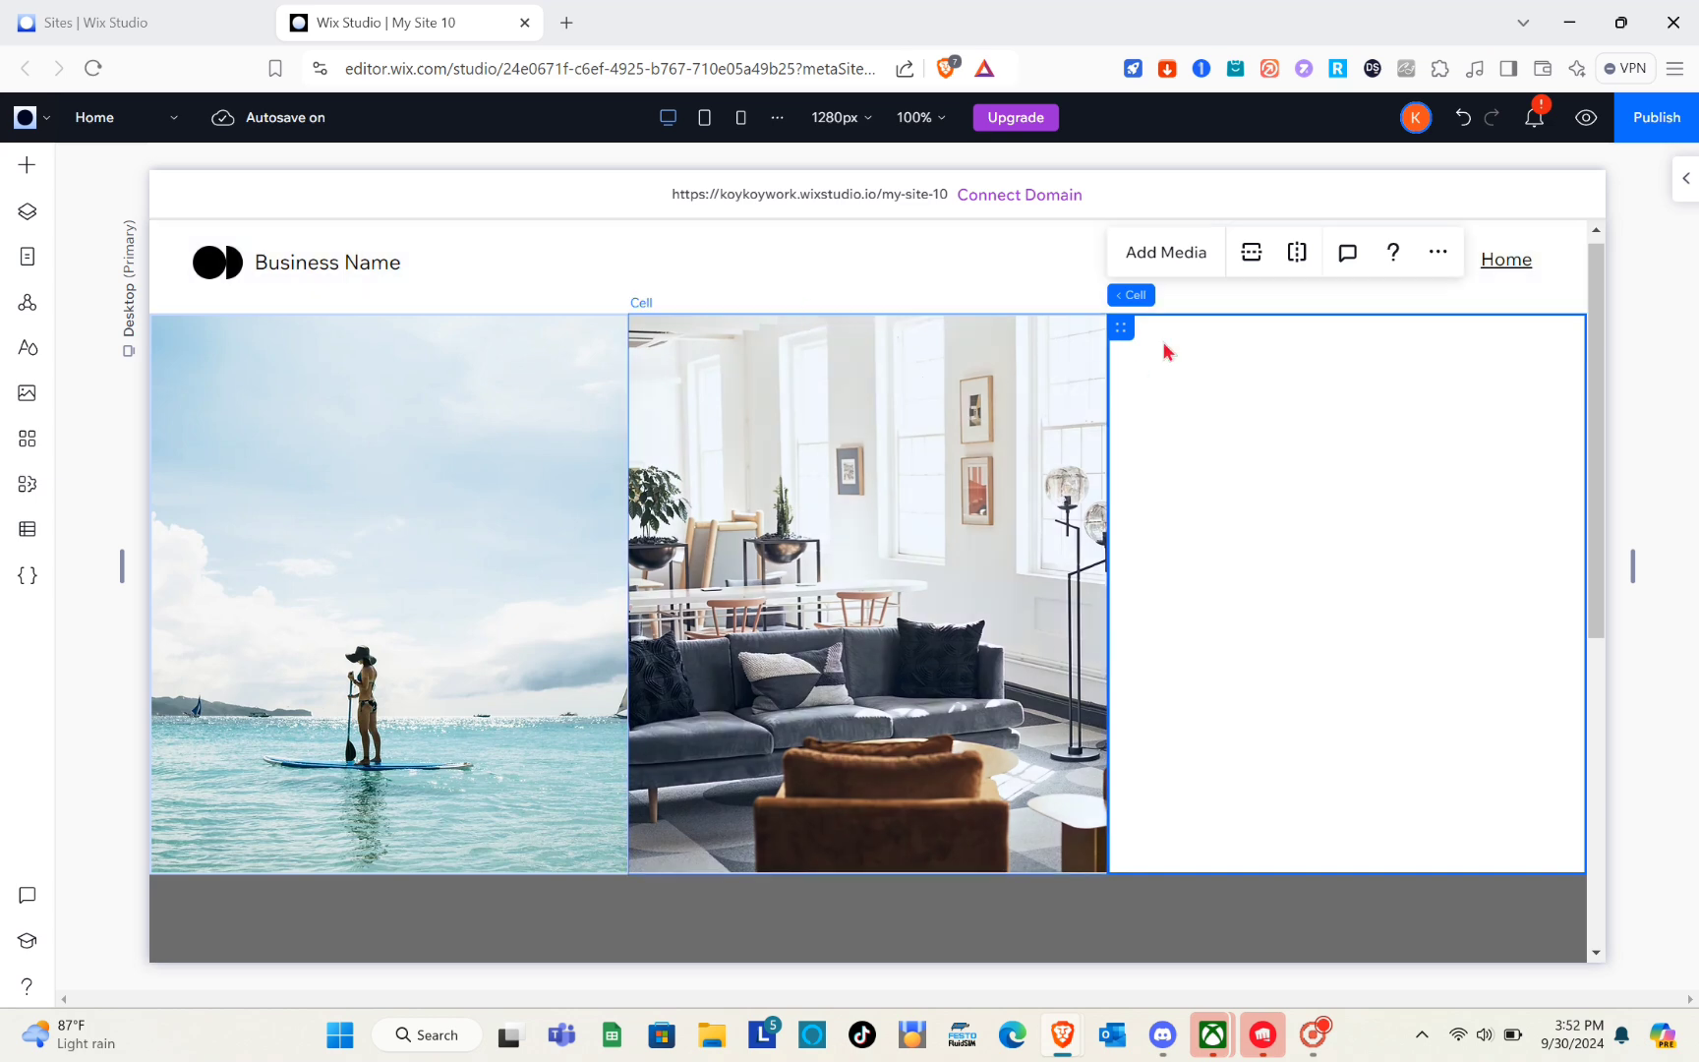
{"action": "left_click", "coordinate": [1190, 254]}
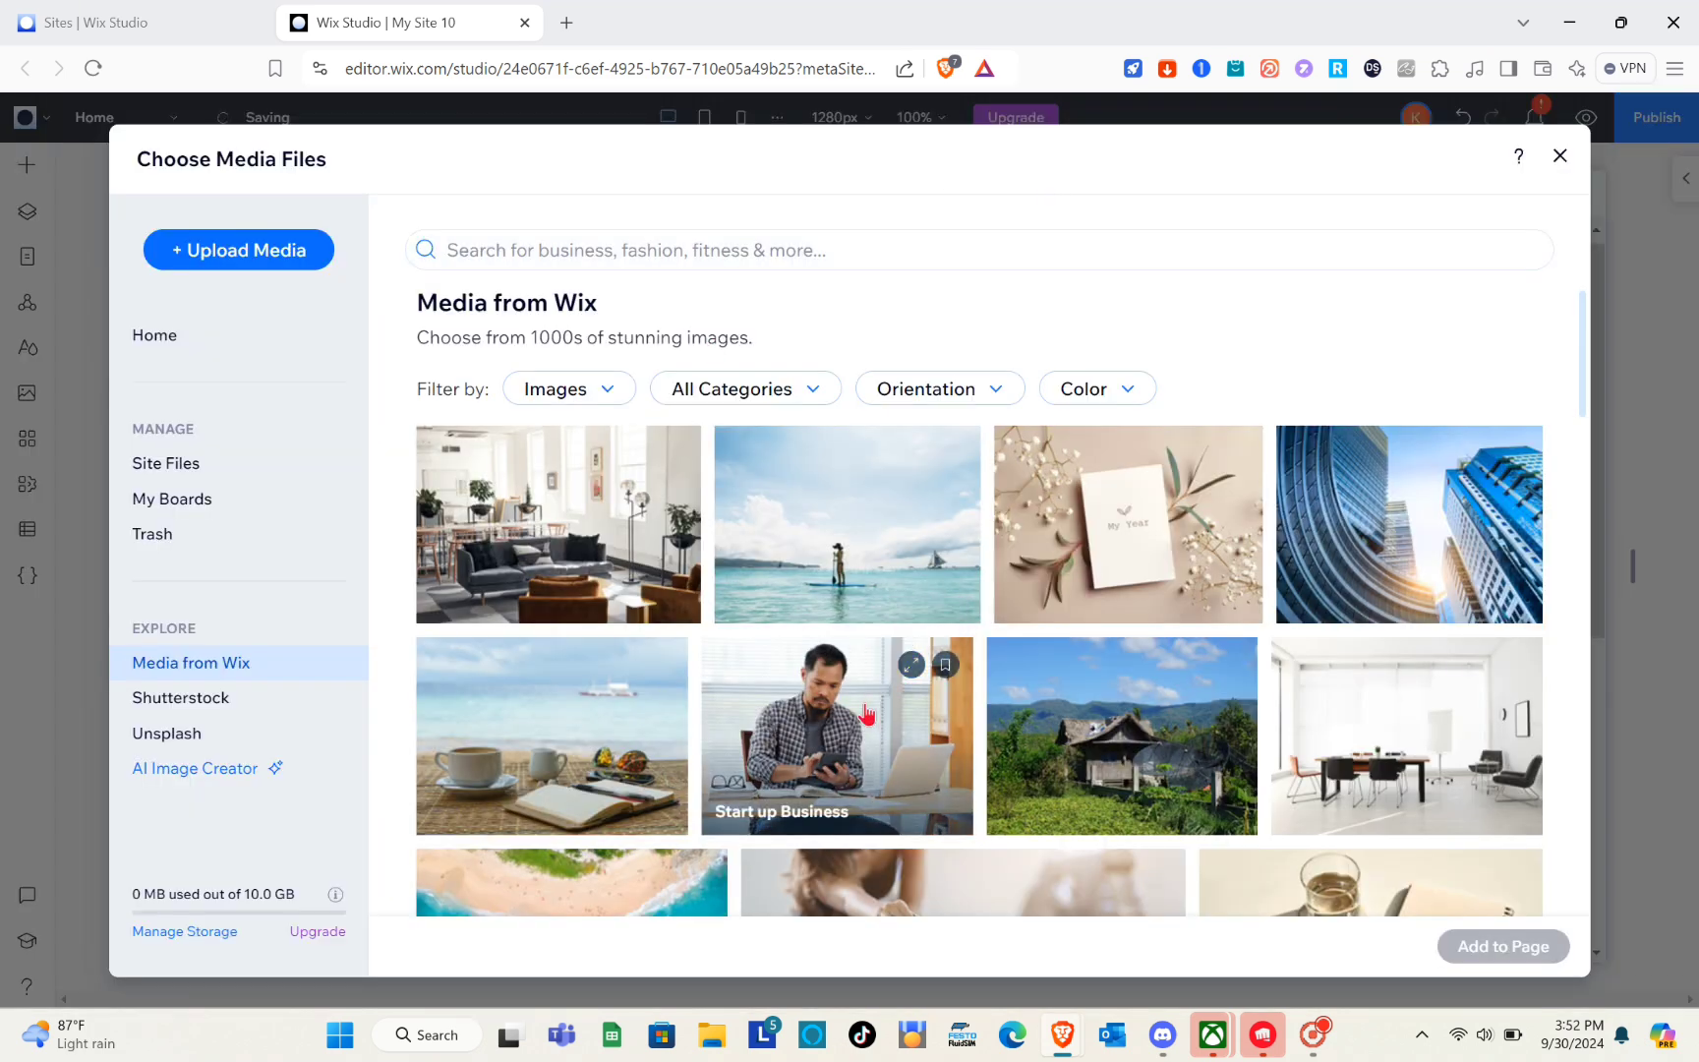
{"action": "left_click", "coordinate": [867, 715]}
{"action": "left_click", "coordinate": [1153, 752]}
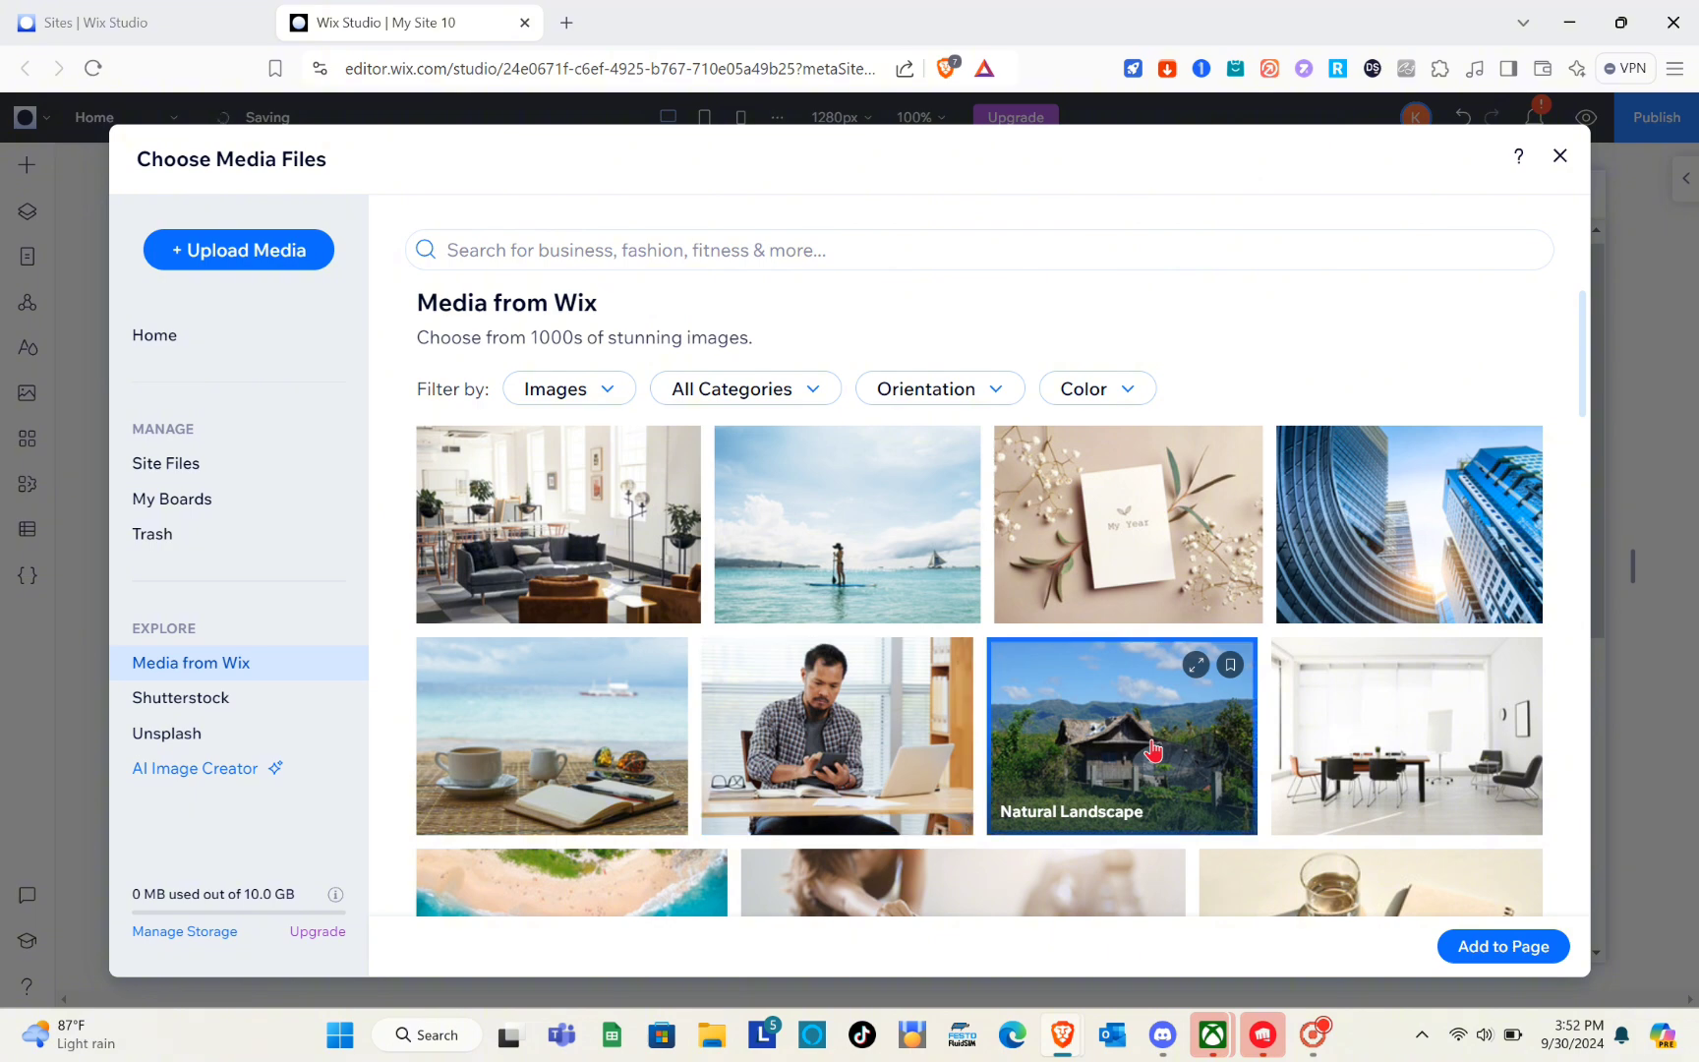
{"action": "left_click", "coordinate": [1472, 947]}
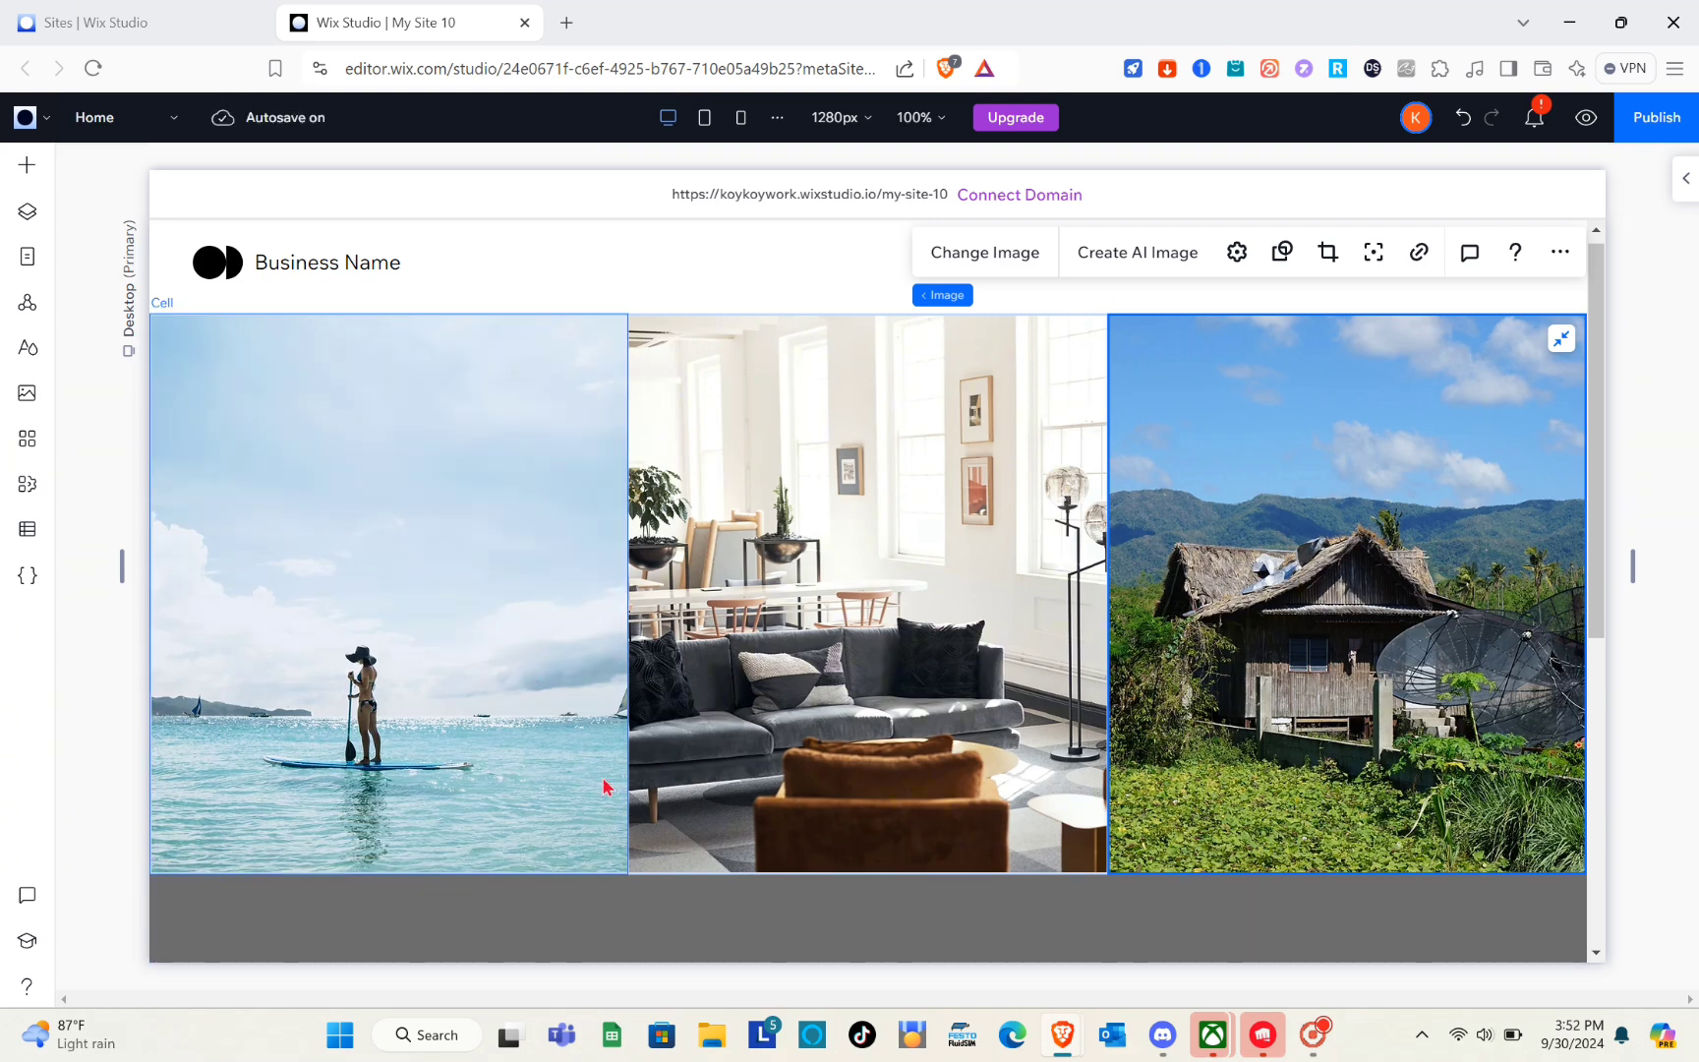
Add a new blank section between the grey section and the footer.
{"action": "scroll", "coordinate": [607, 784], "scroll_direction": "down", "scroll_amount": 3}
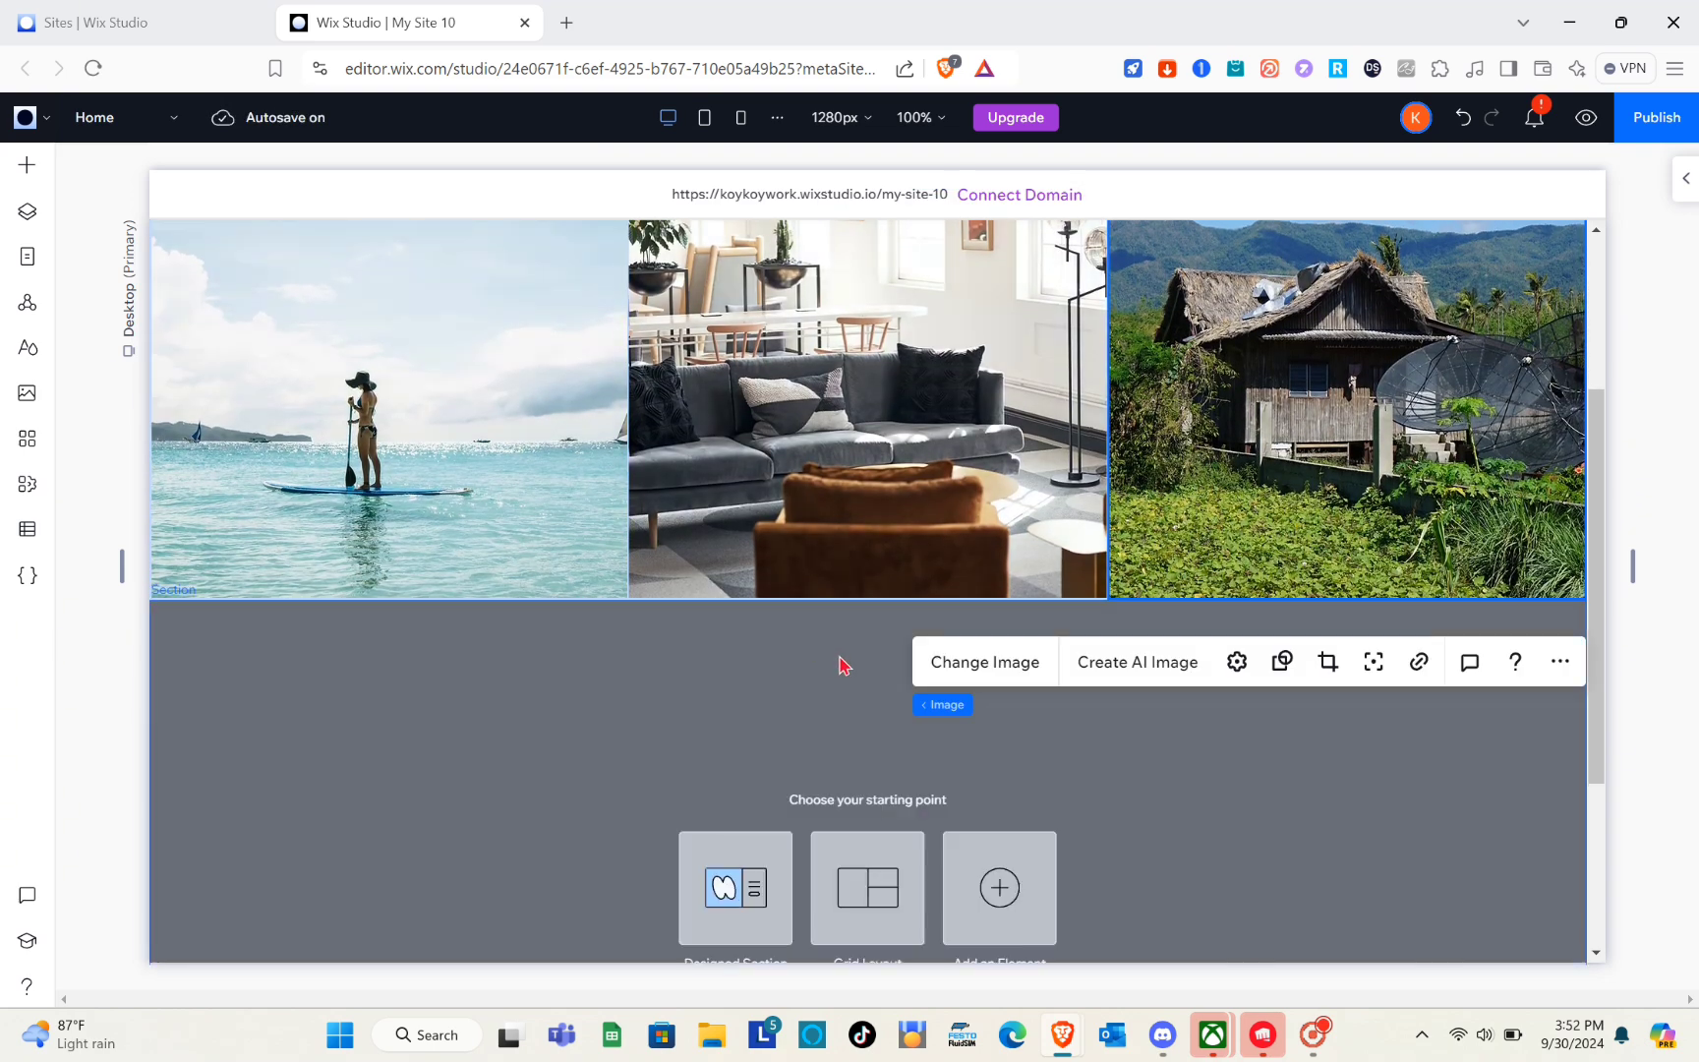
{"action": "left_click", "coordinate": [838, 664]}
{"action": "scroll", "coordinate": [840, 665], "scroll_direction": "down", "scroll_amount": 3}
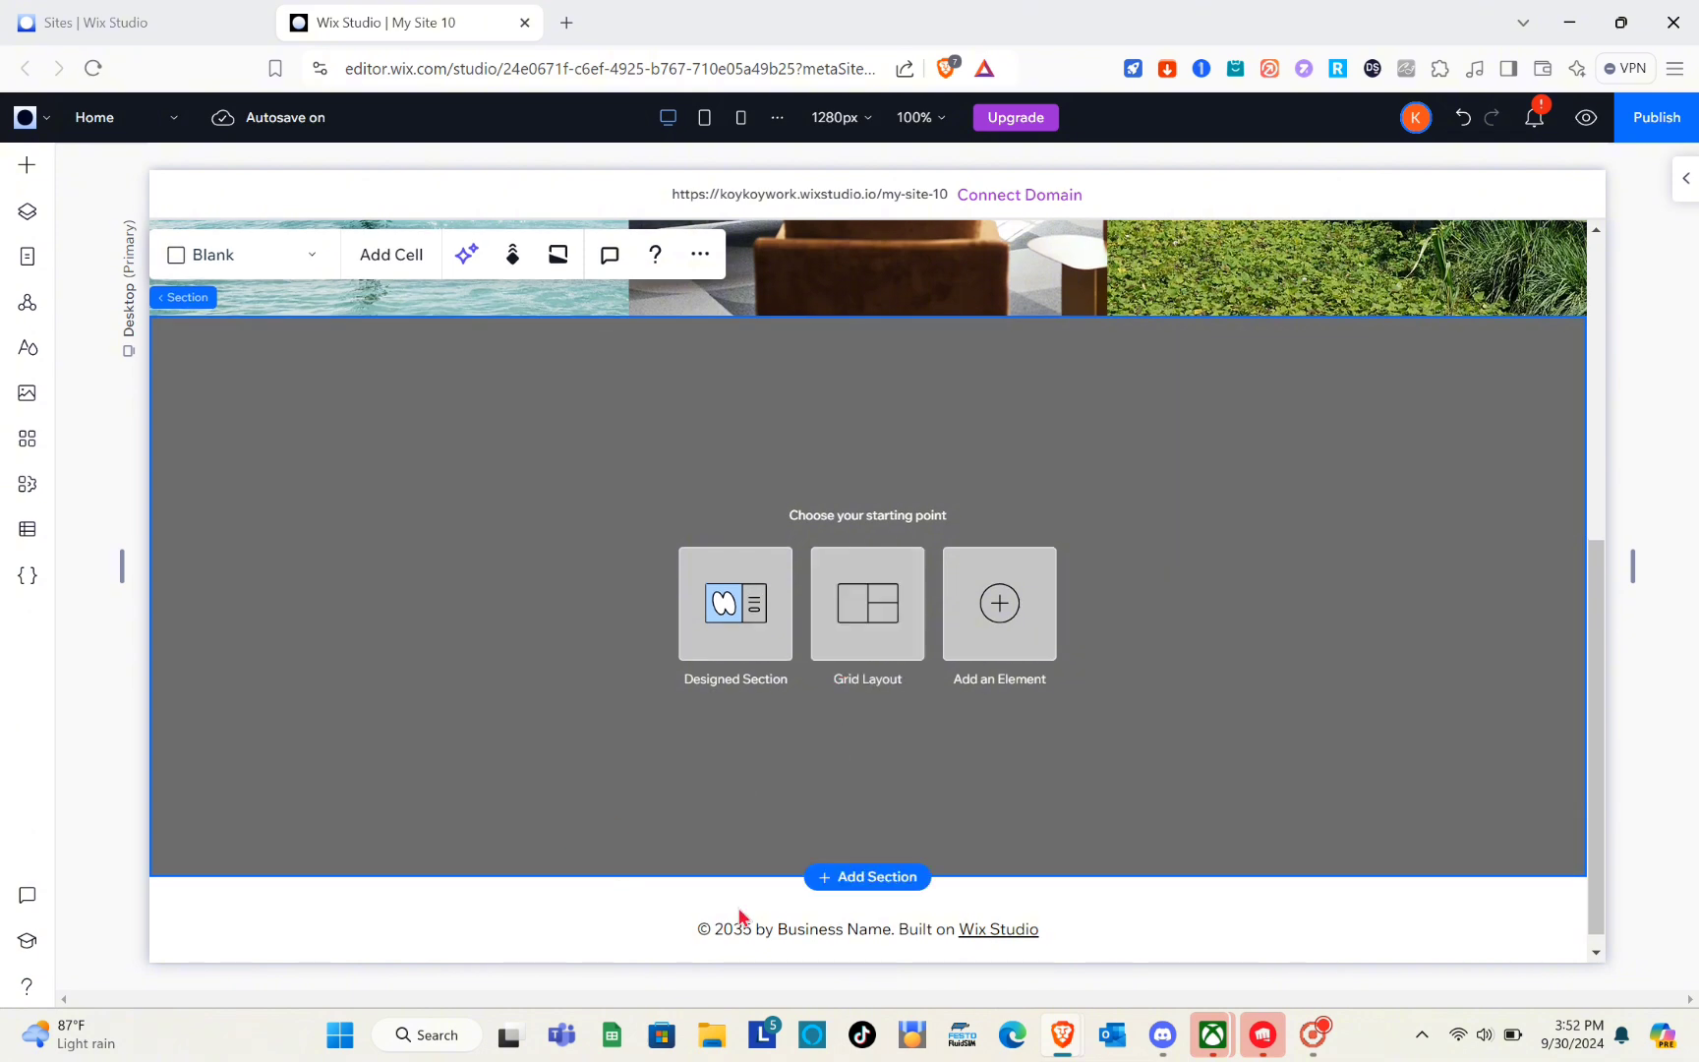
{"action": "left_click", "coordinate": [873, 879]}
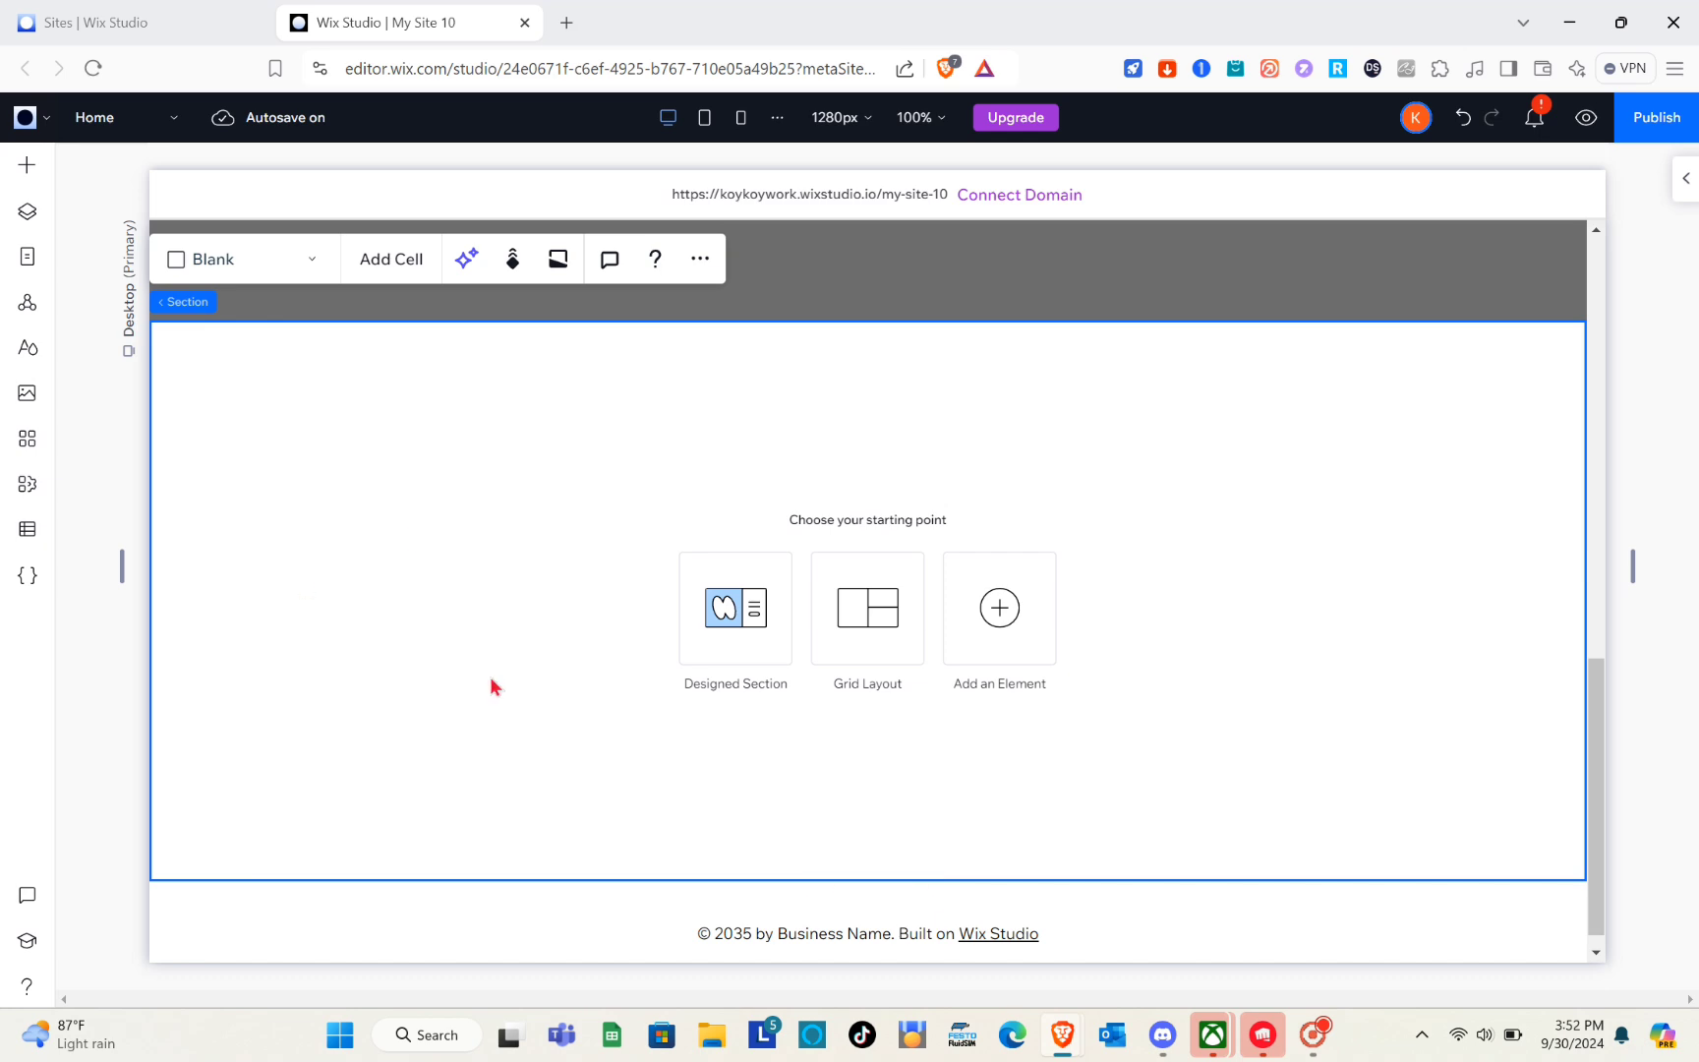
{"action": "scroll", "coordinate": [465, 559], "scroll_direction": "up", "scroll_amount": 10}
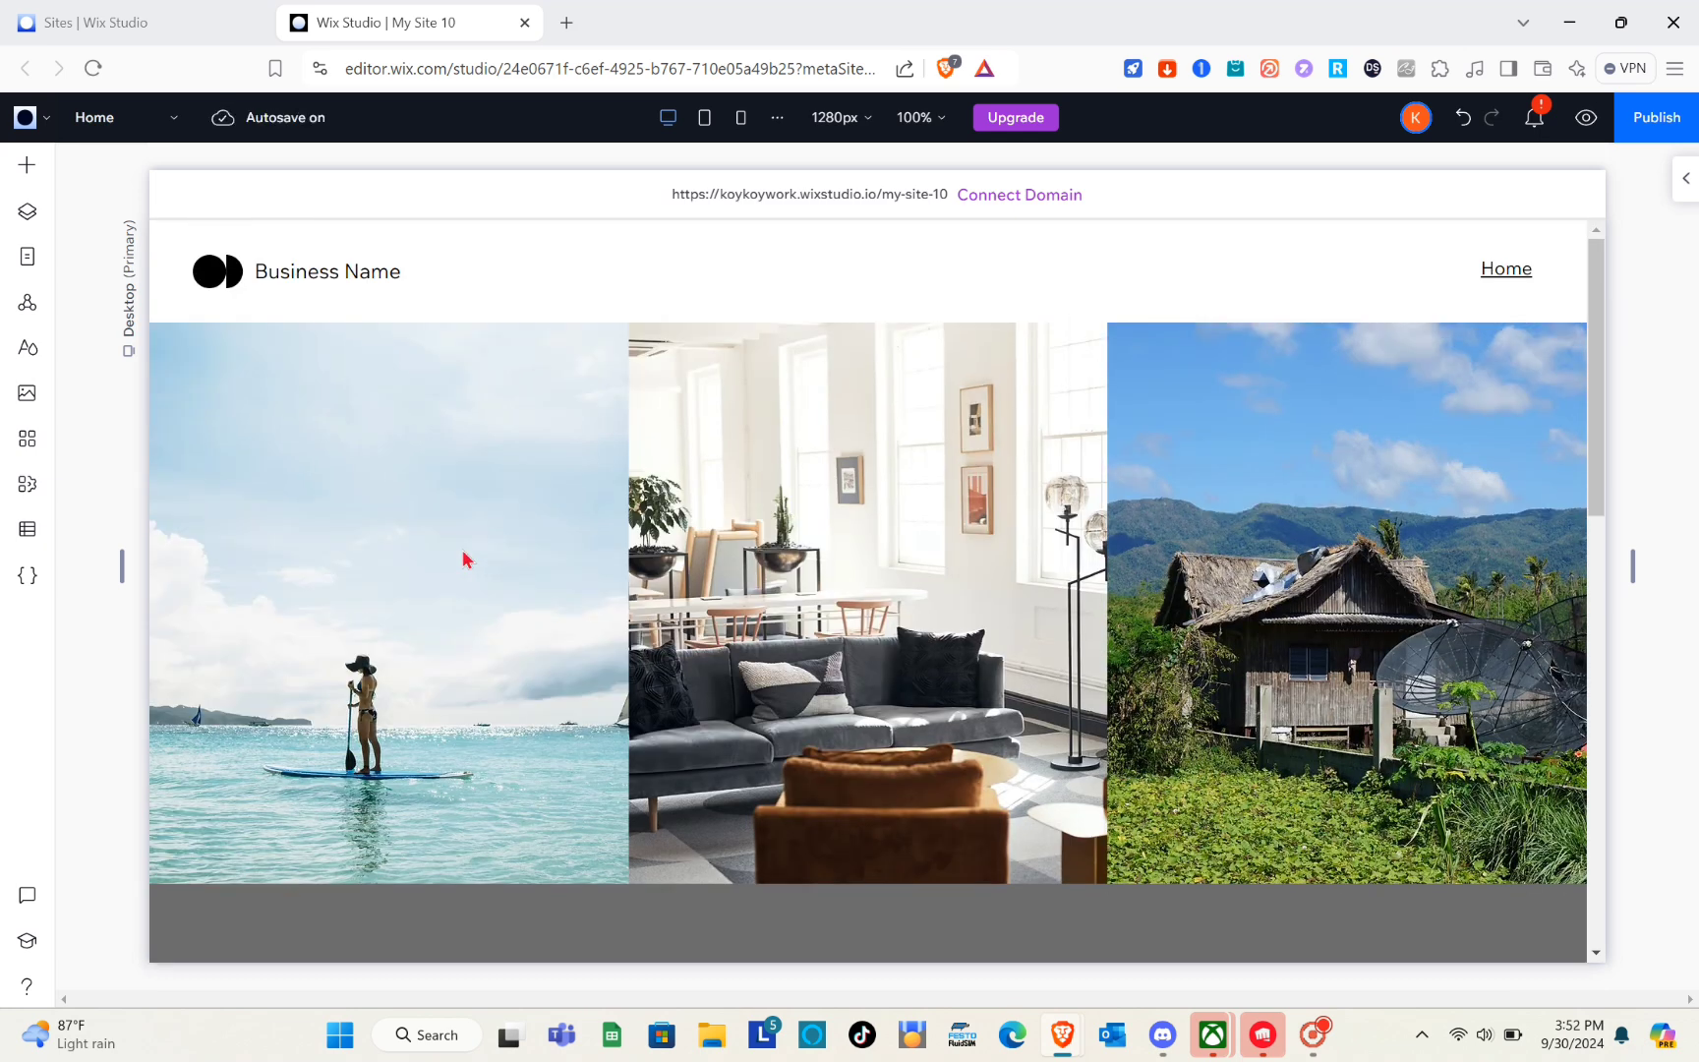
{"action": "scroll", "coordinate": [465, 559], "scroll_direction": "down", "scroll_amount": 5}
{"action": "scroll", "coordinate": [465, 559], "scroll_direction": "down", "scroll_amount": 5}
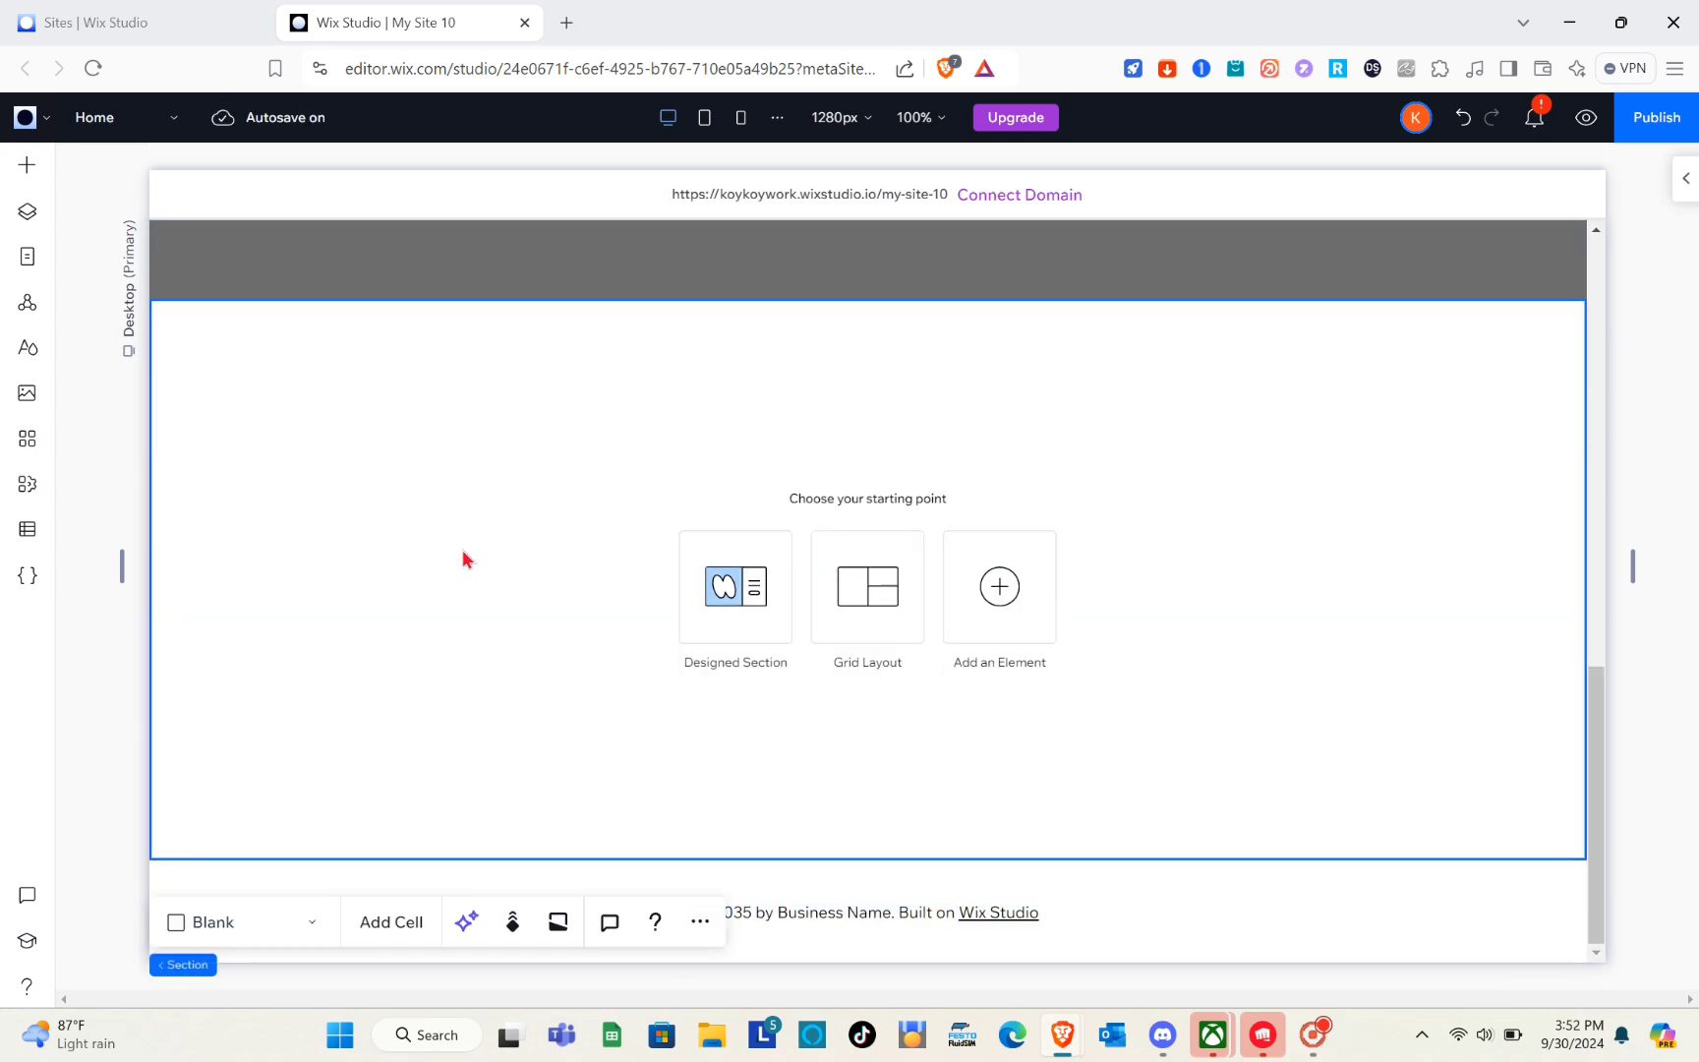
{"action": "scroll", "coordinate": [465, 558], "scroll_direction": "up", "scroll_amount": 10}
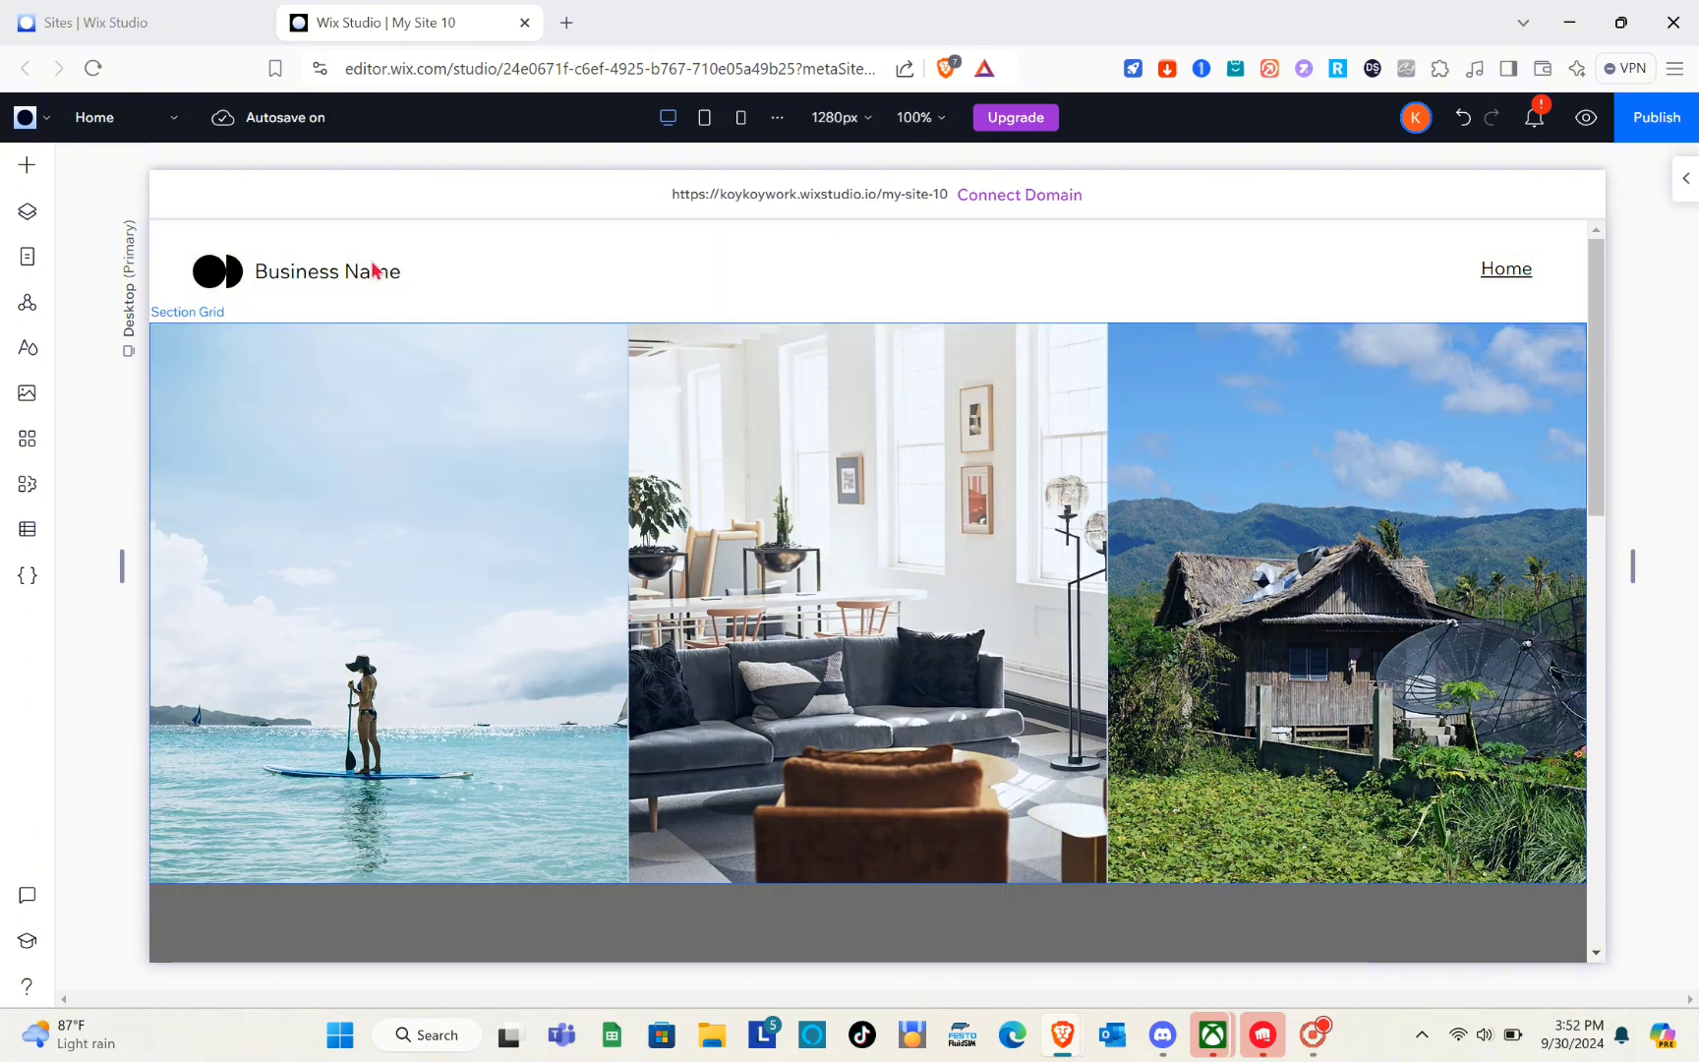
Add a standard blank page to the site's main pages and name it About Us.
{"action": "left_click", "coordinate": [168, 129]}
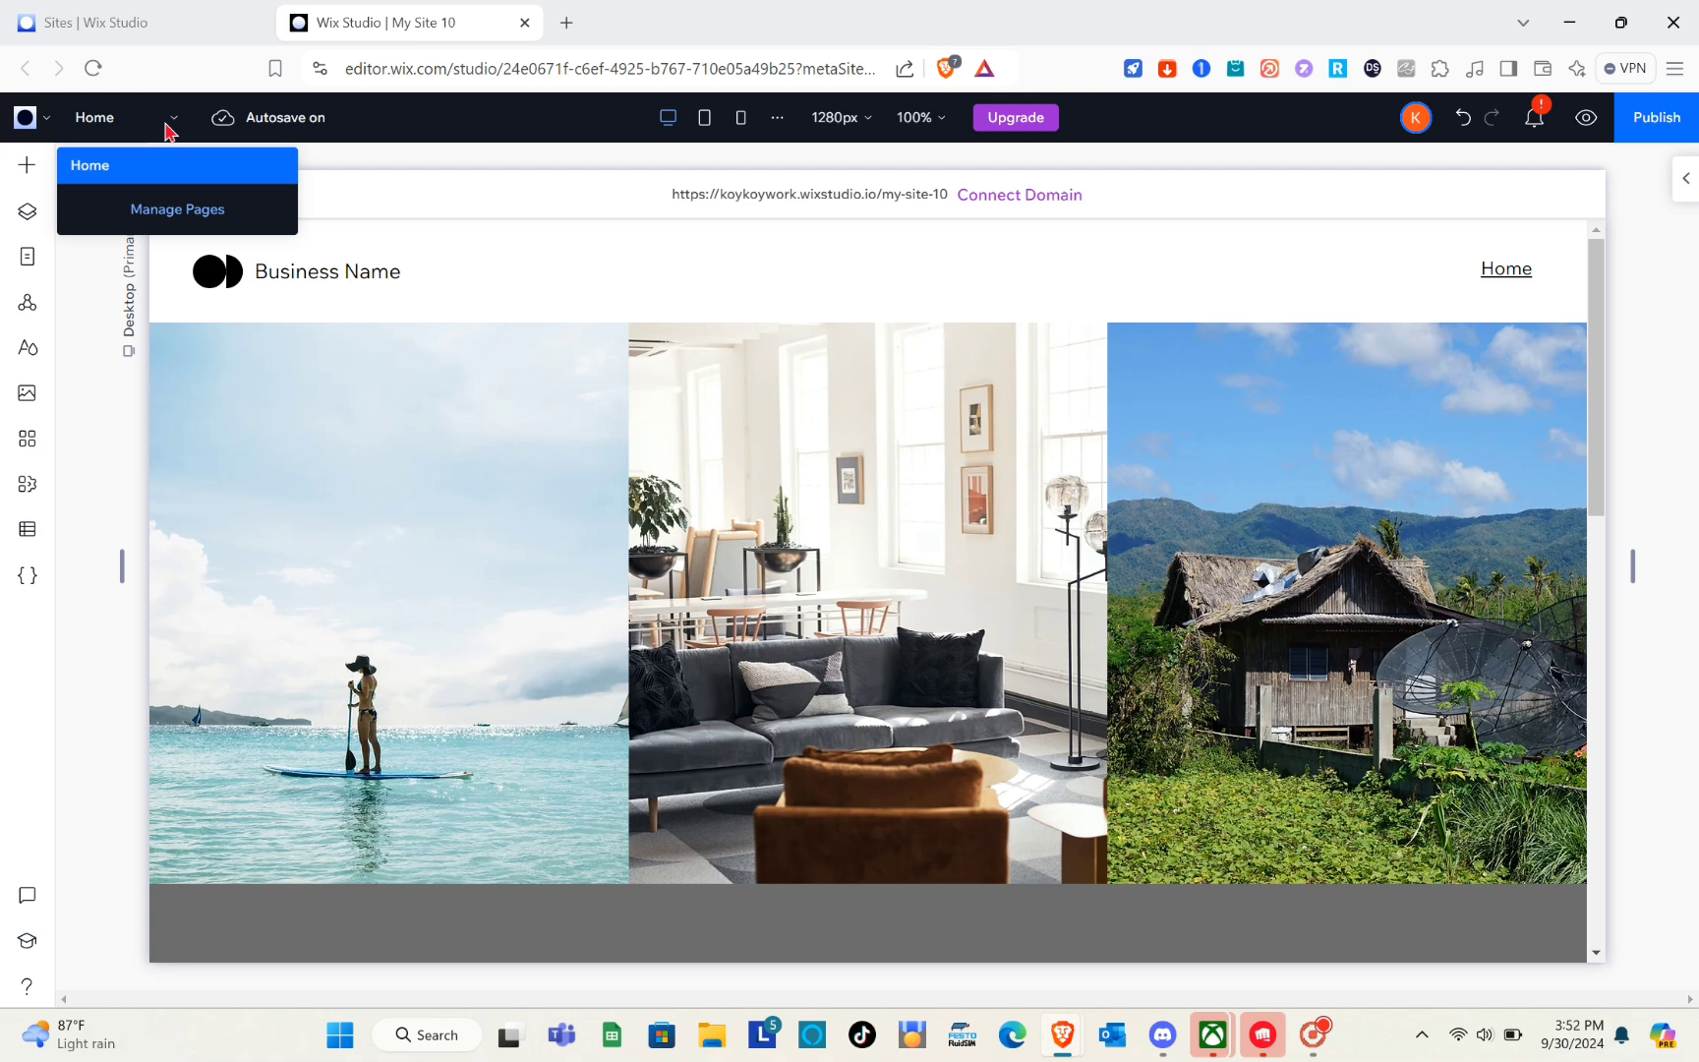
{"action": "left_click", "coordinate": [180, 209]}
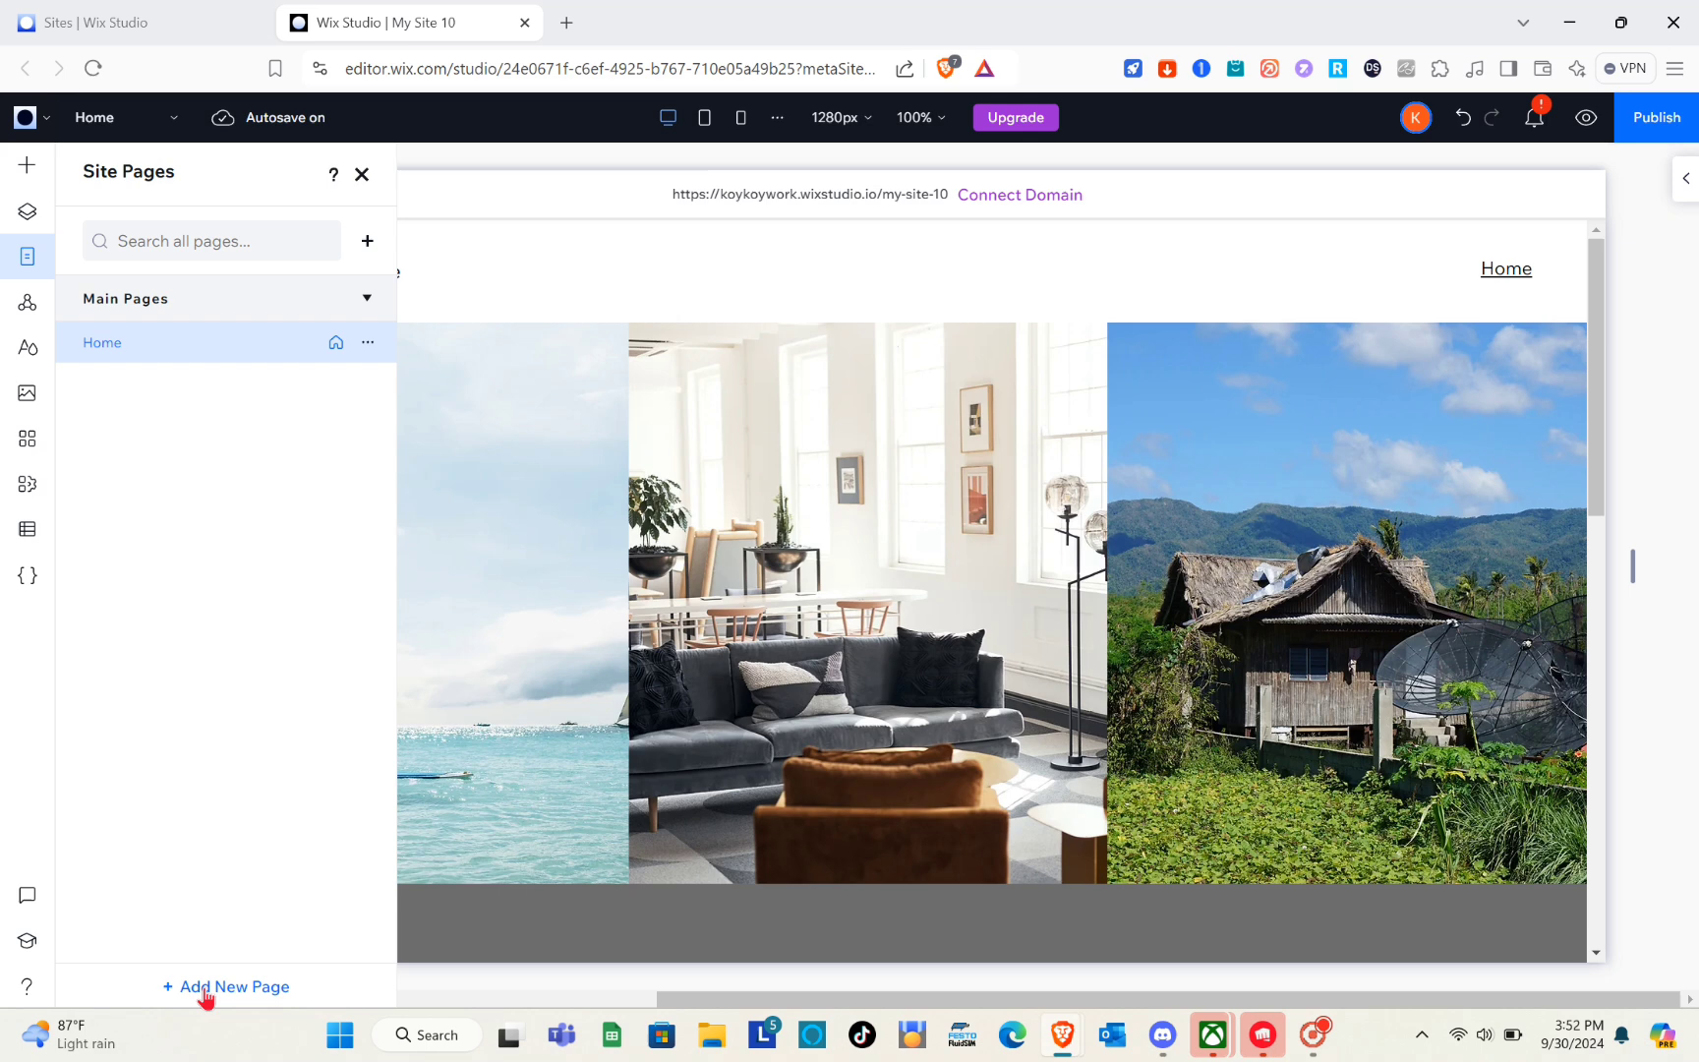
{"action": "left_click", "coordinate": [204, 991]}
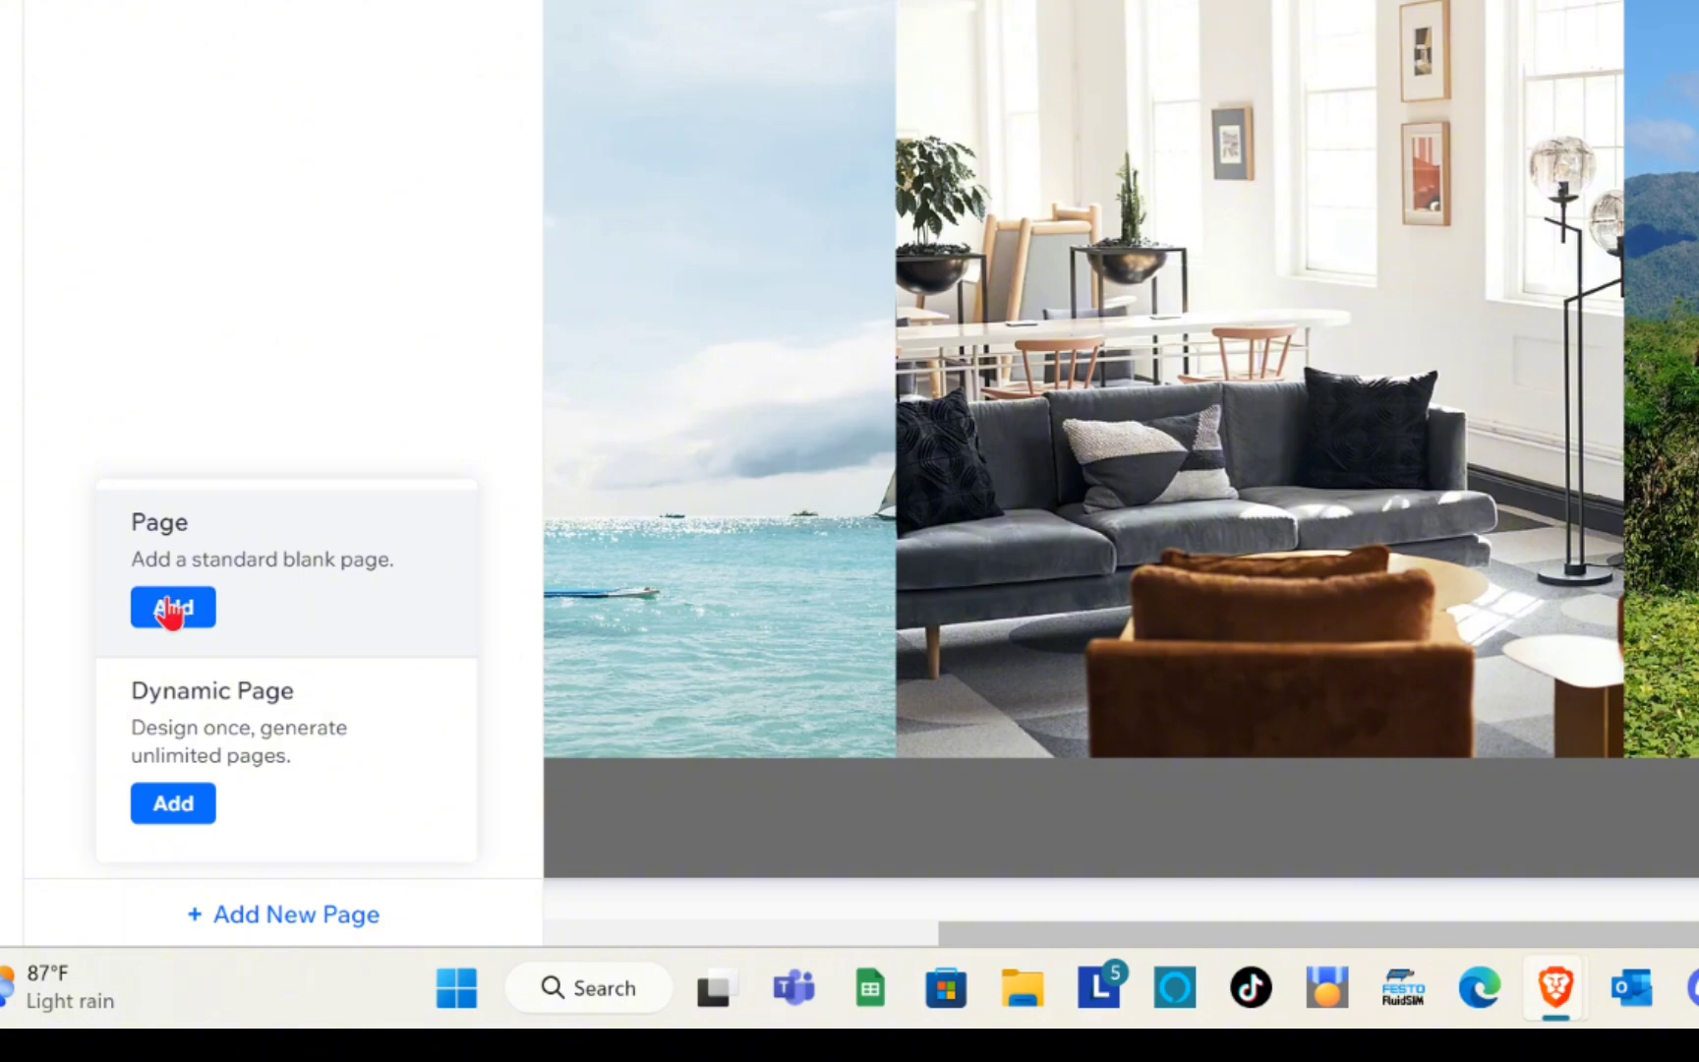
{"action": "left_click", "coordinate": [170, 610]}
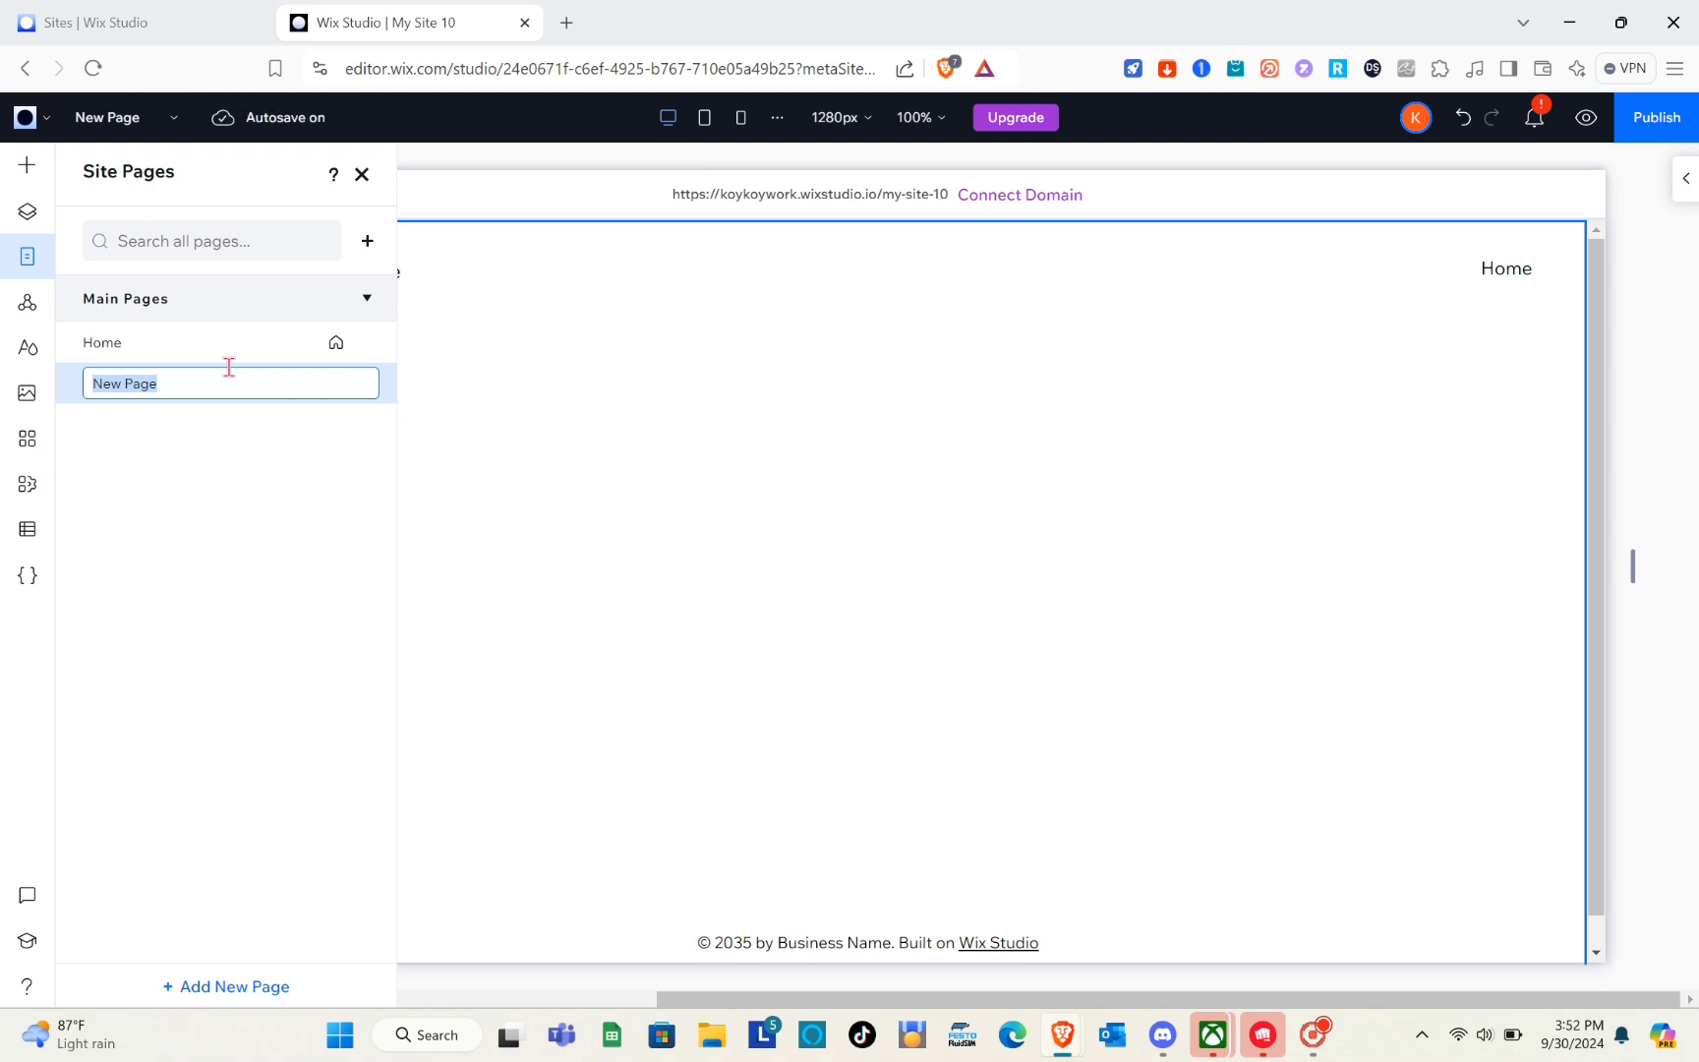
{"action": "type", "text": "P"}
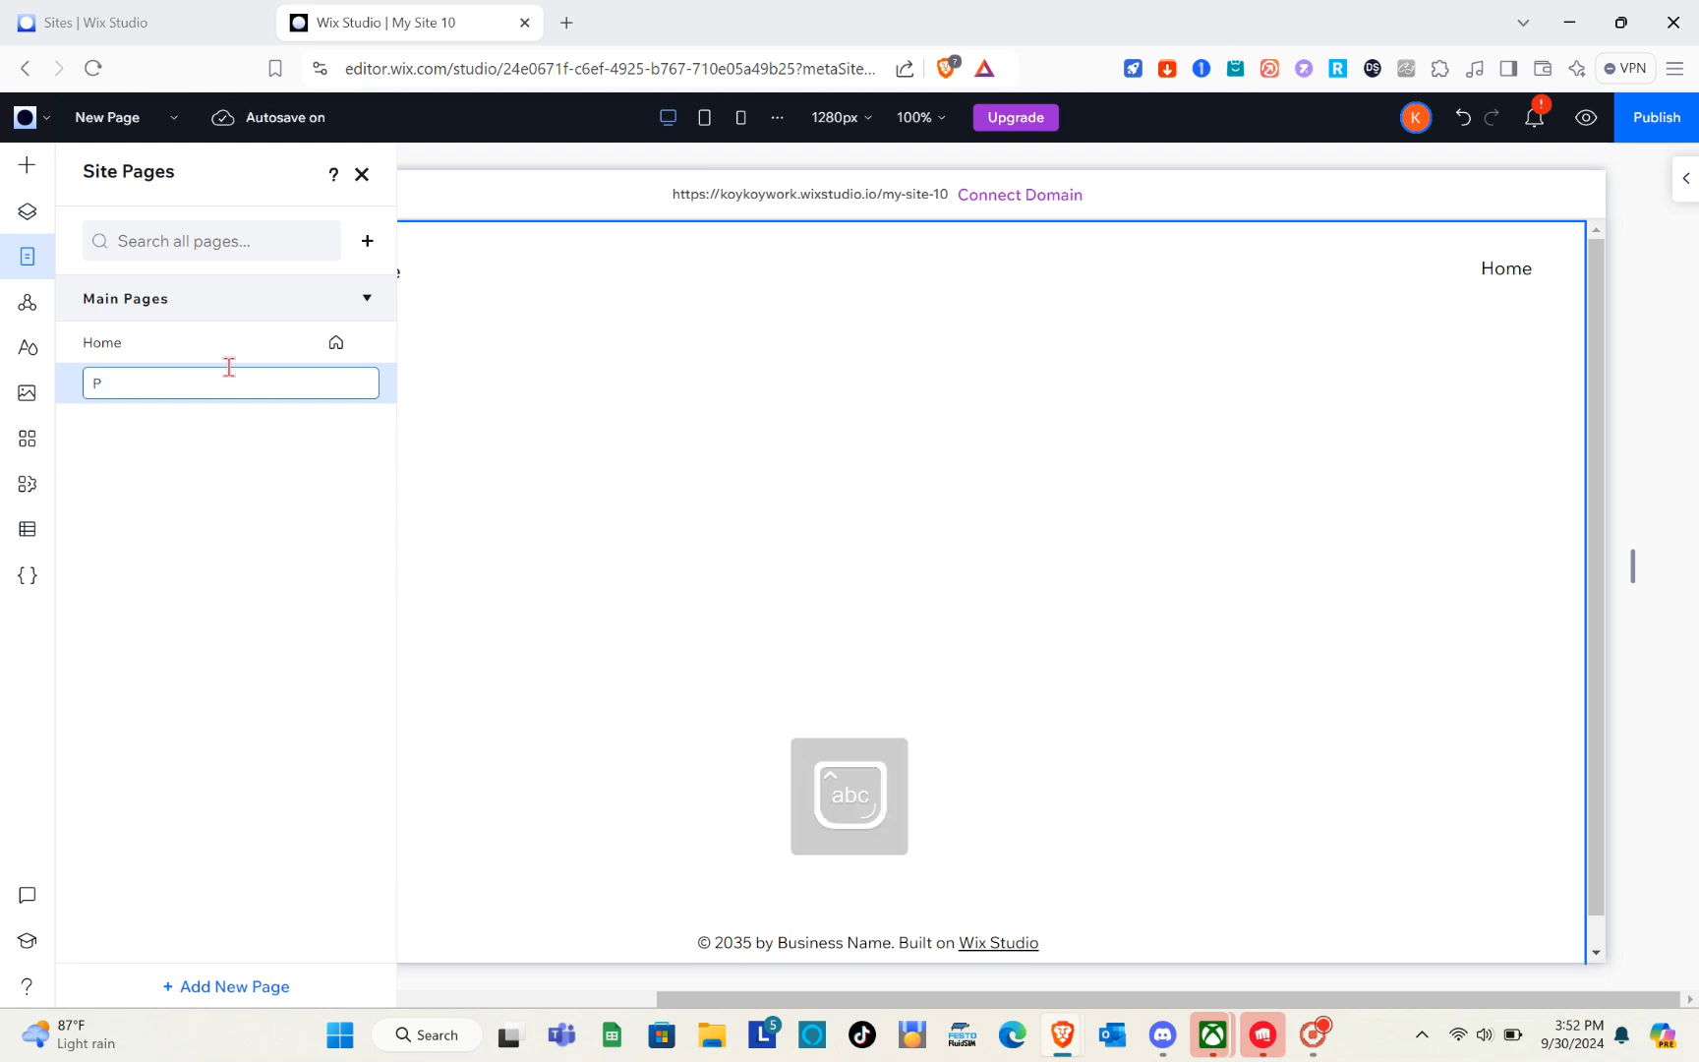
{"action": "key", "text": "BackSpace"}
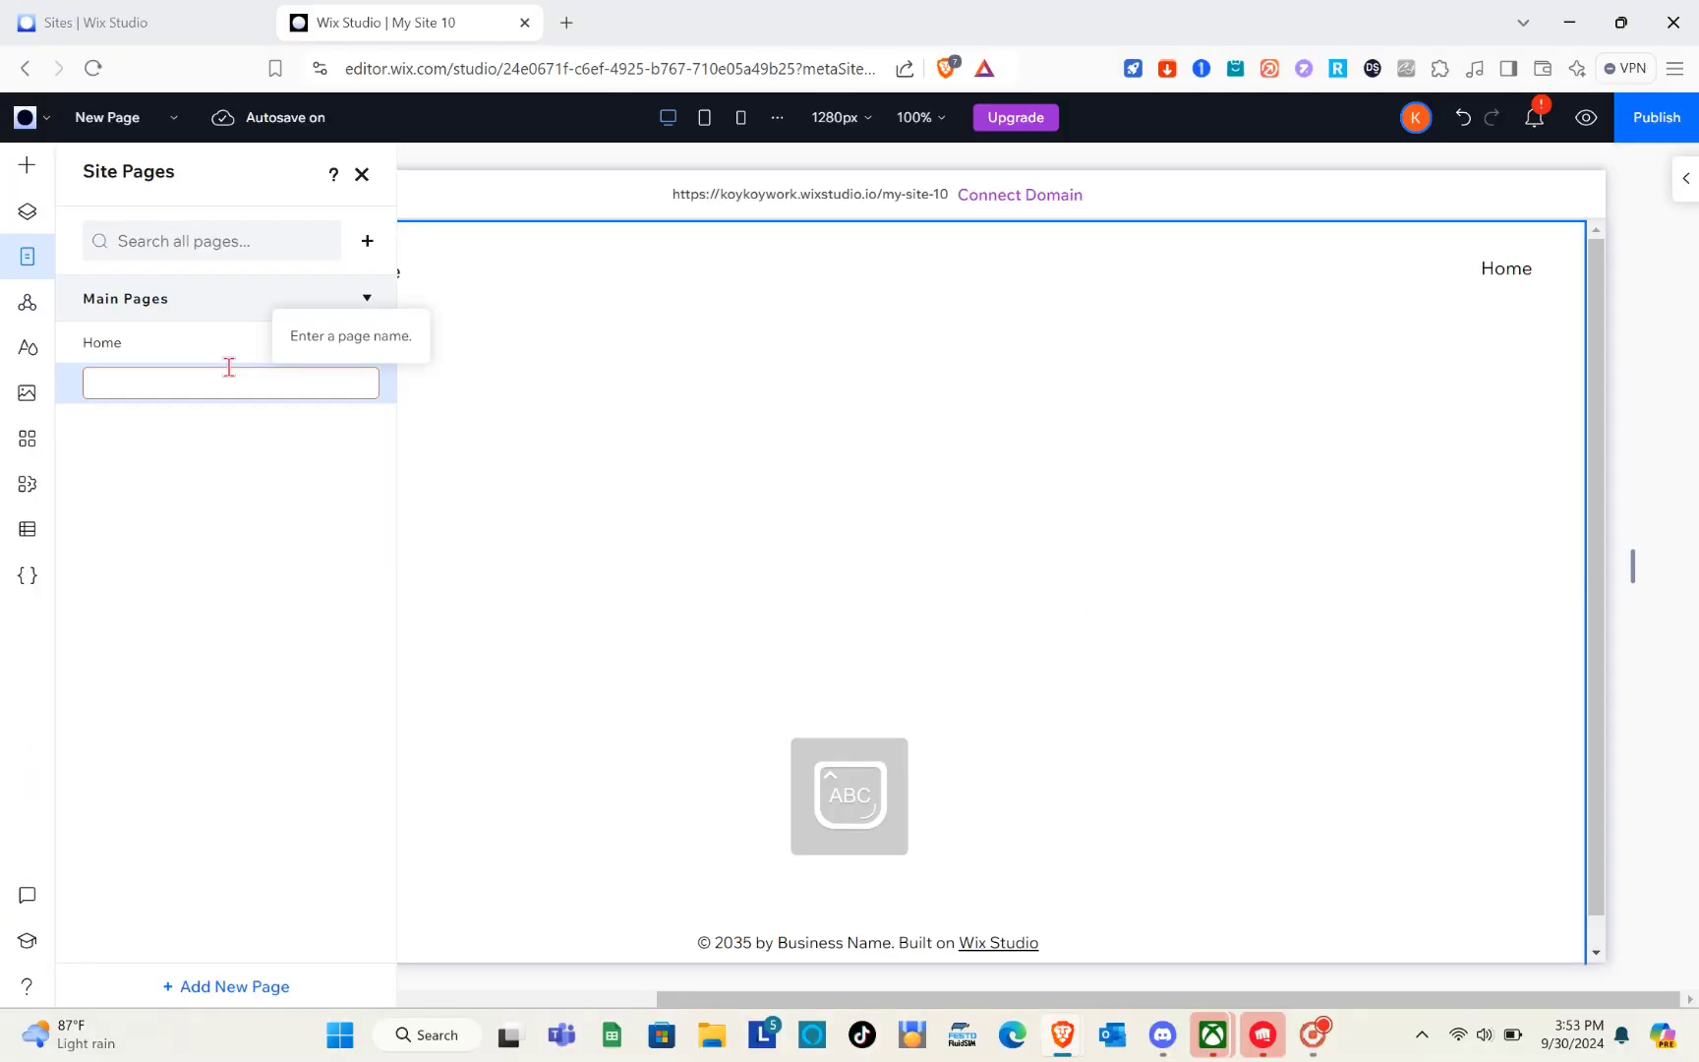
{"action": "type", "text": "Abou"}
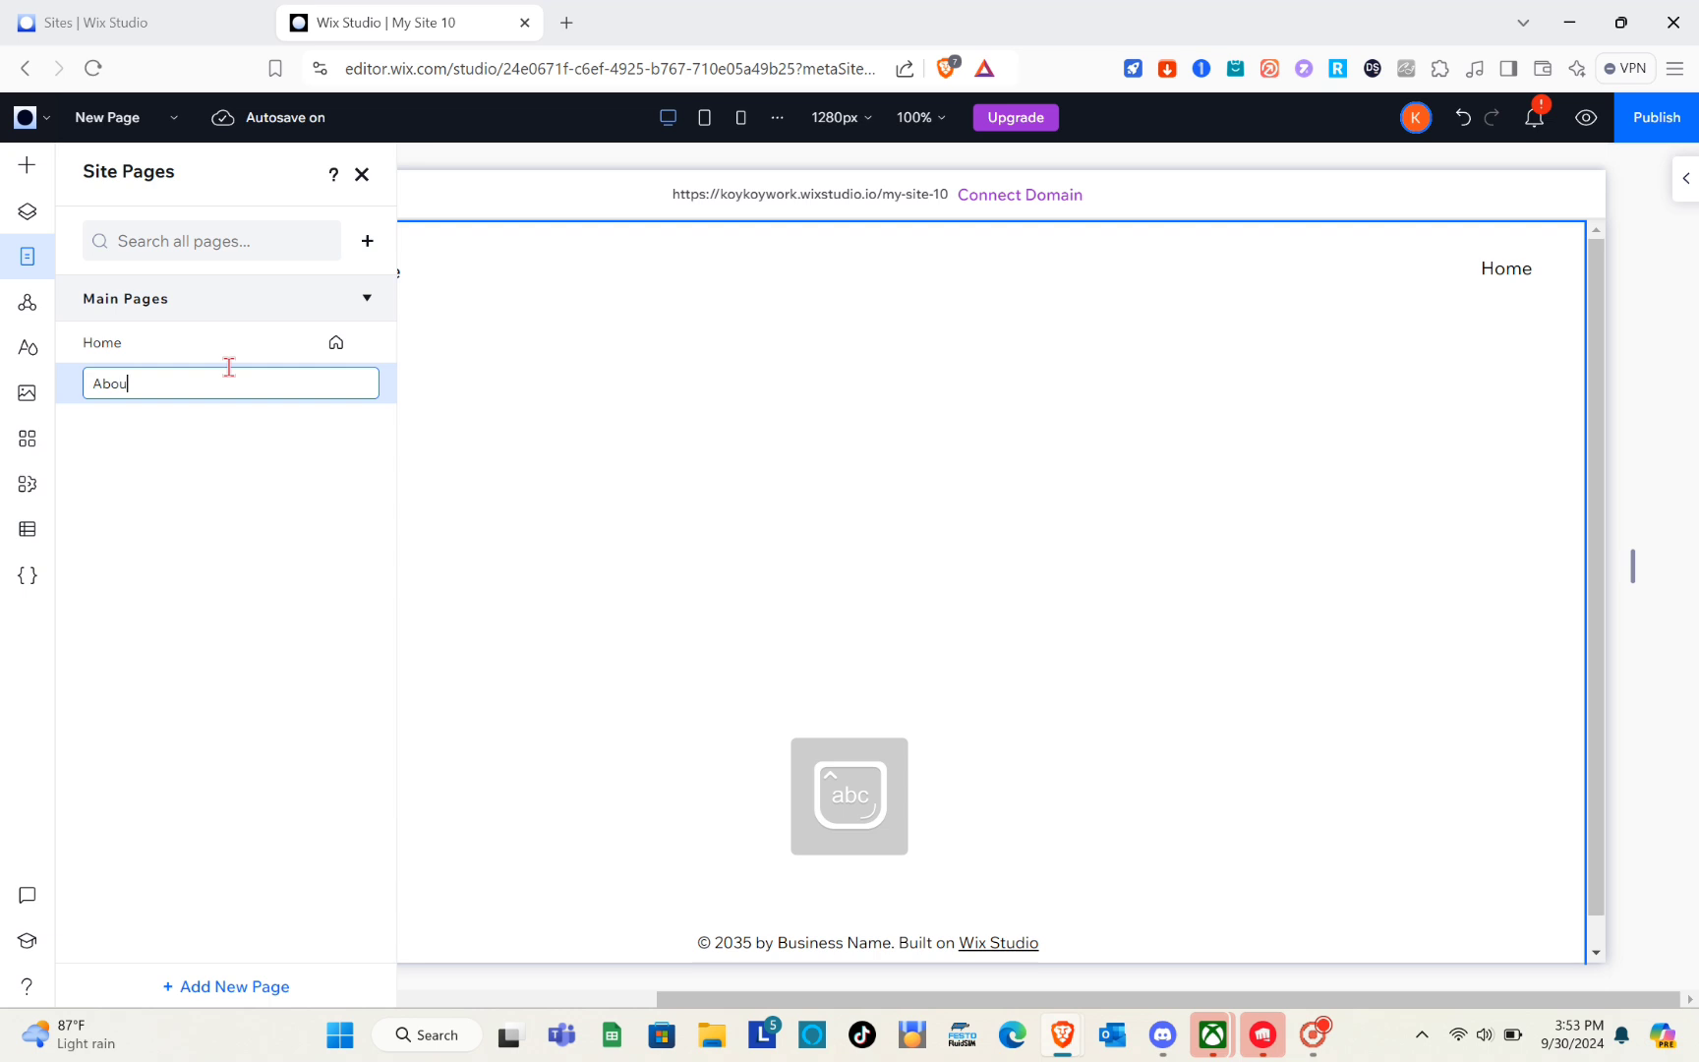
{"action": "type", "text": "t Us"}
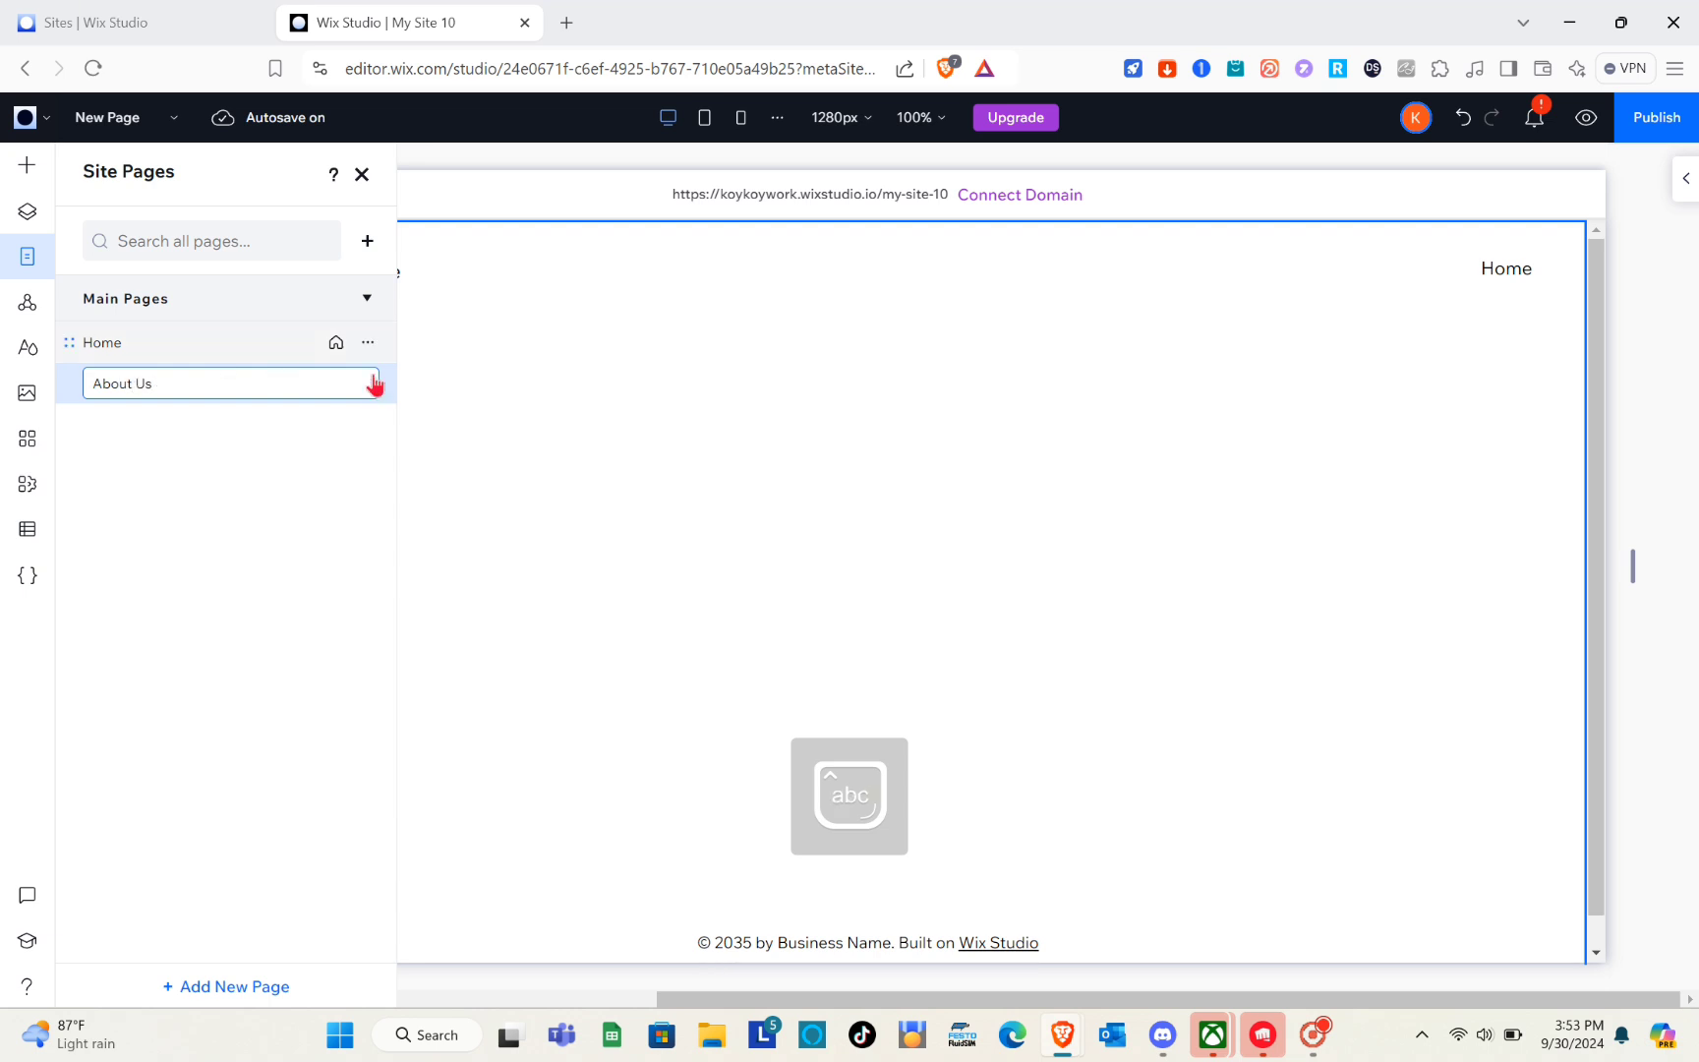
{"action": "key", "text": "Return"}
{"action": "left_click", "coordinate": [542, 449]}
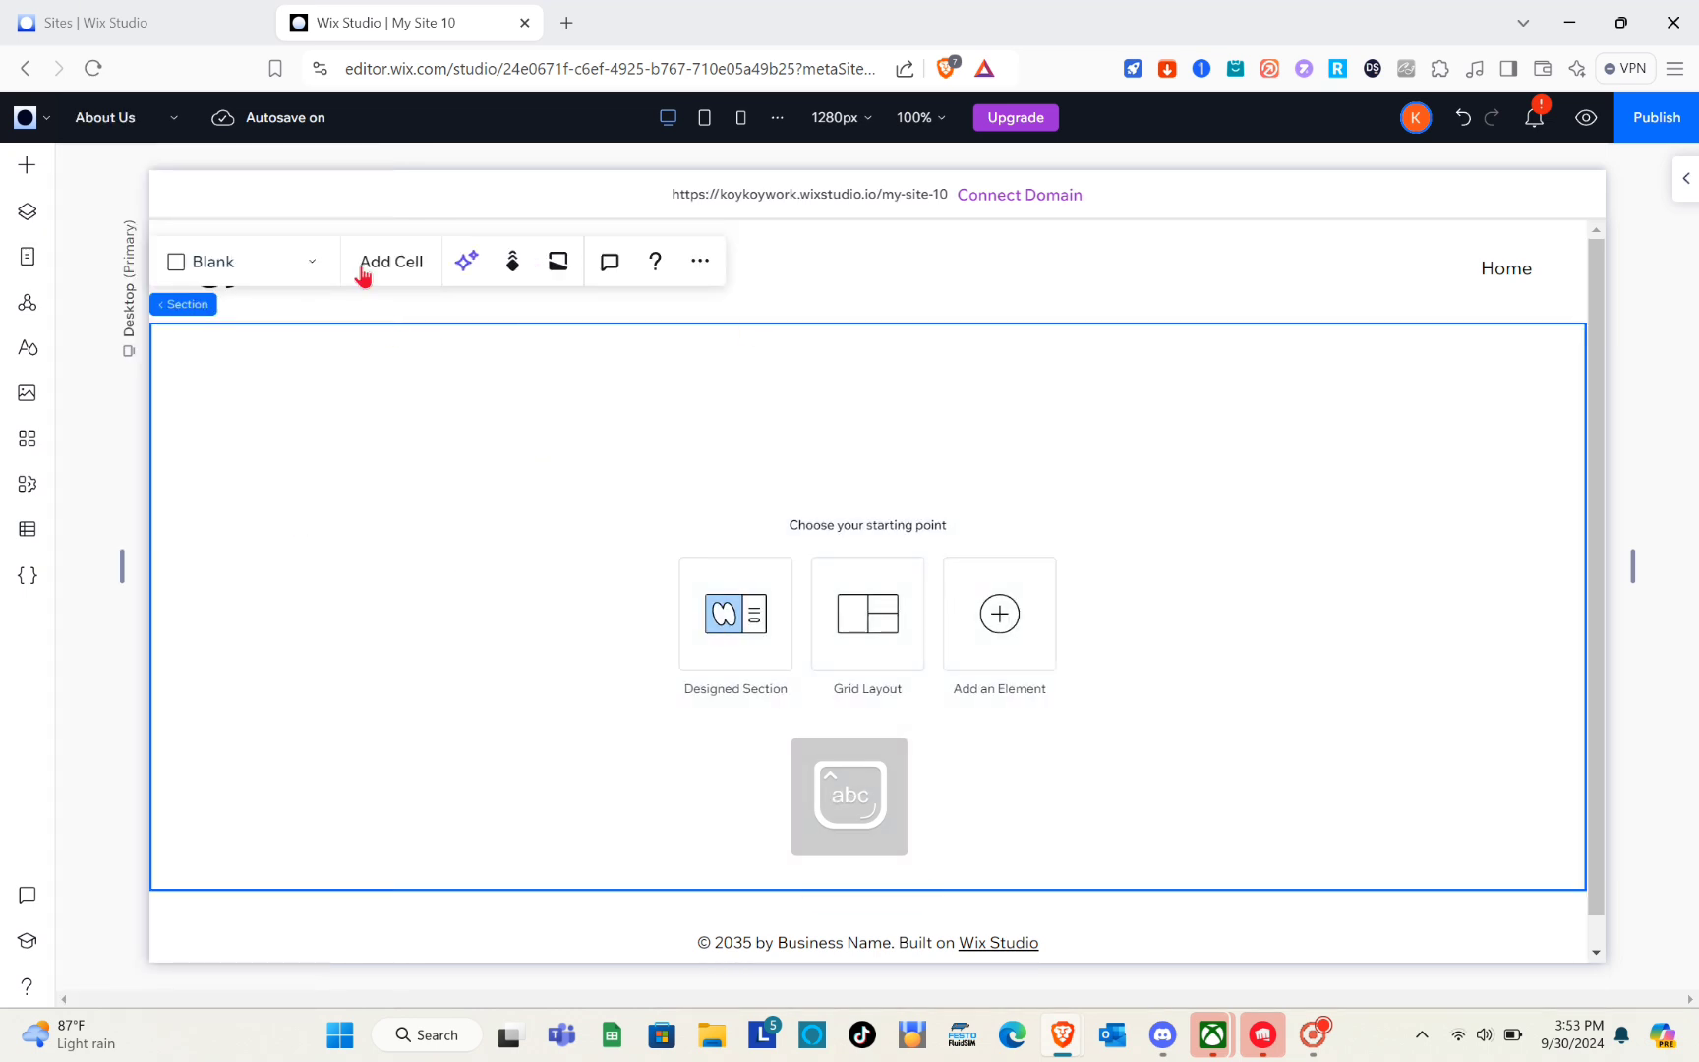
{"action": "left_click", "coordinate": [134, 120]}
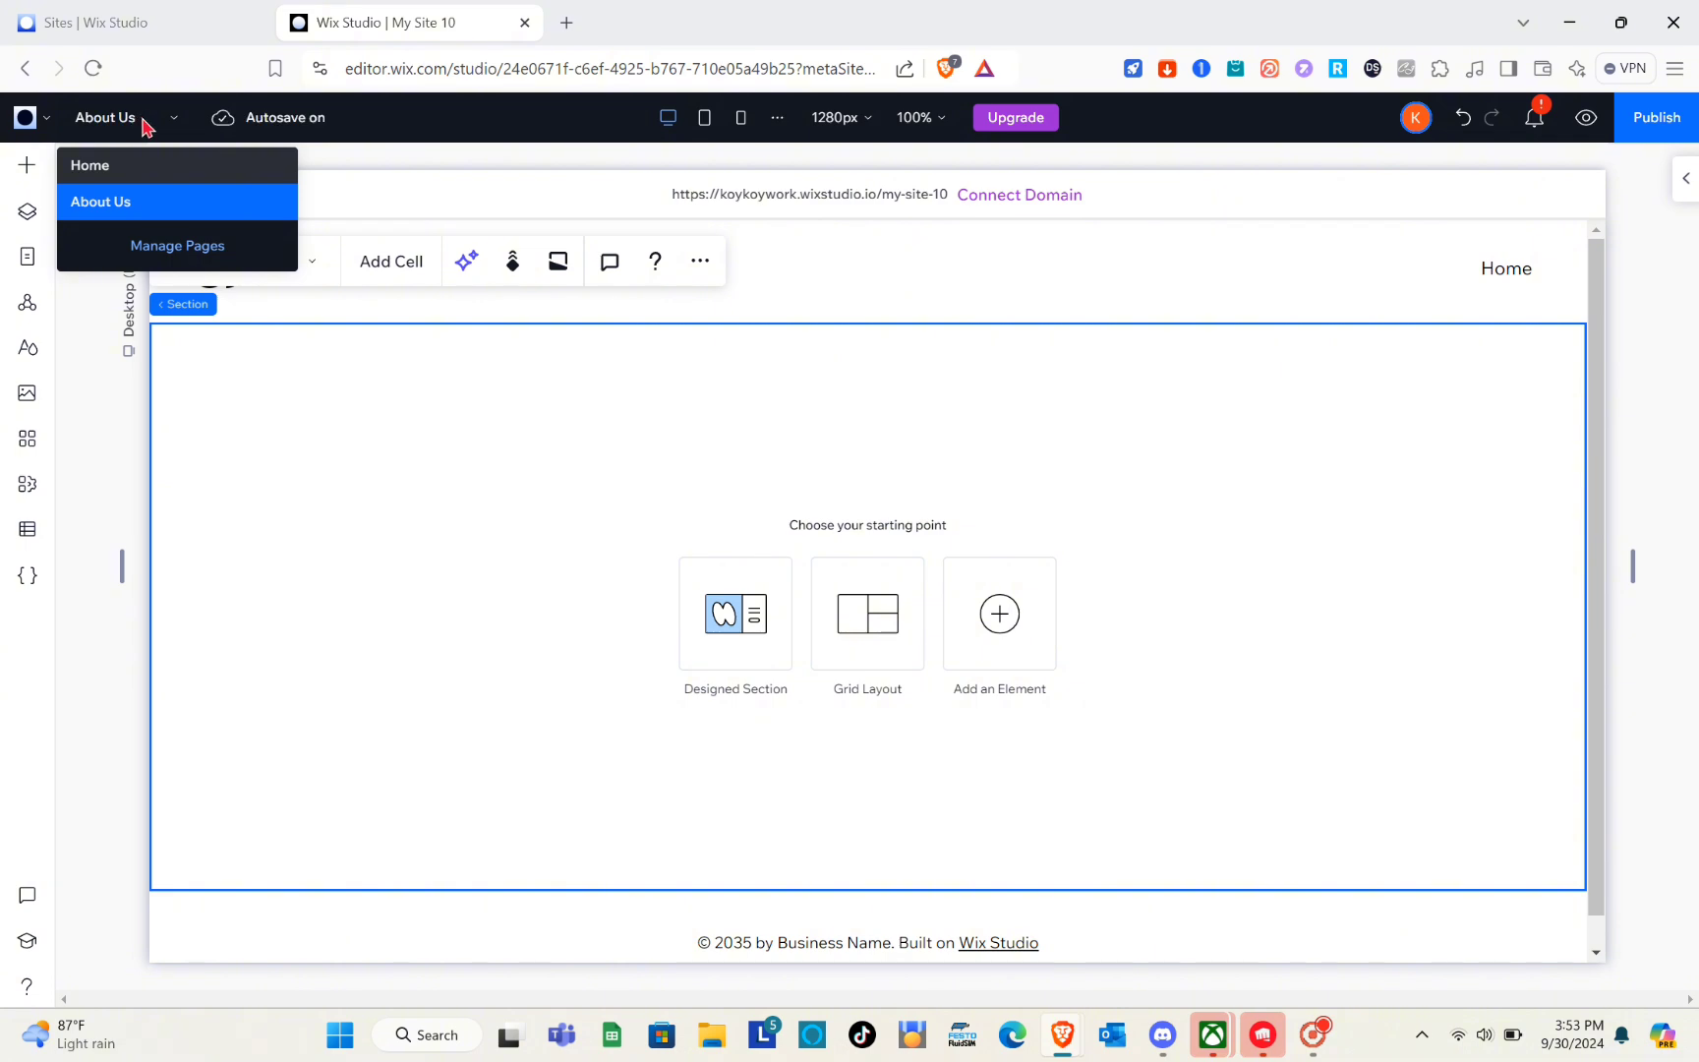
{"action": "left_click", "coordinate": [142, 120]}
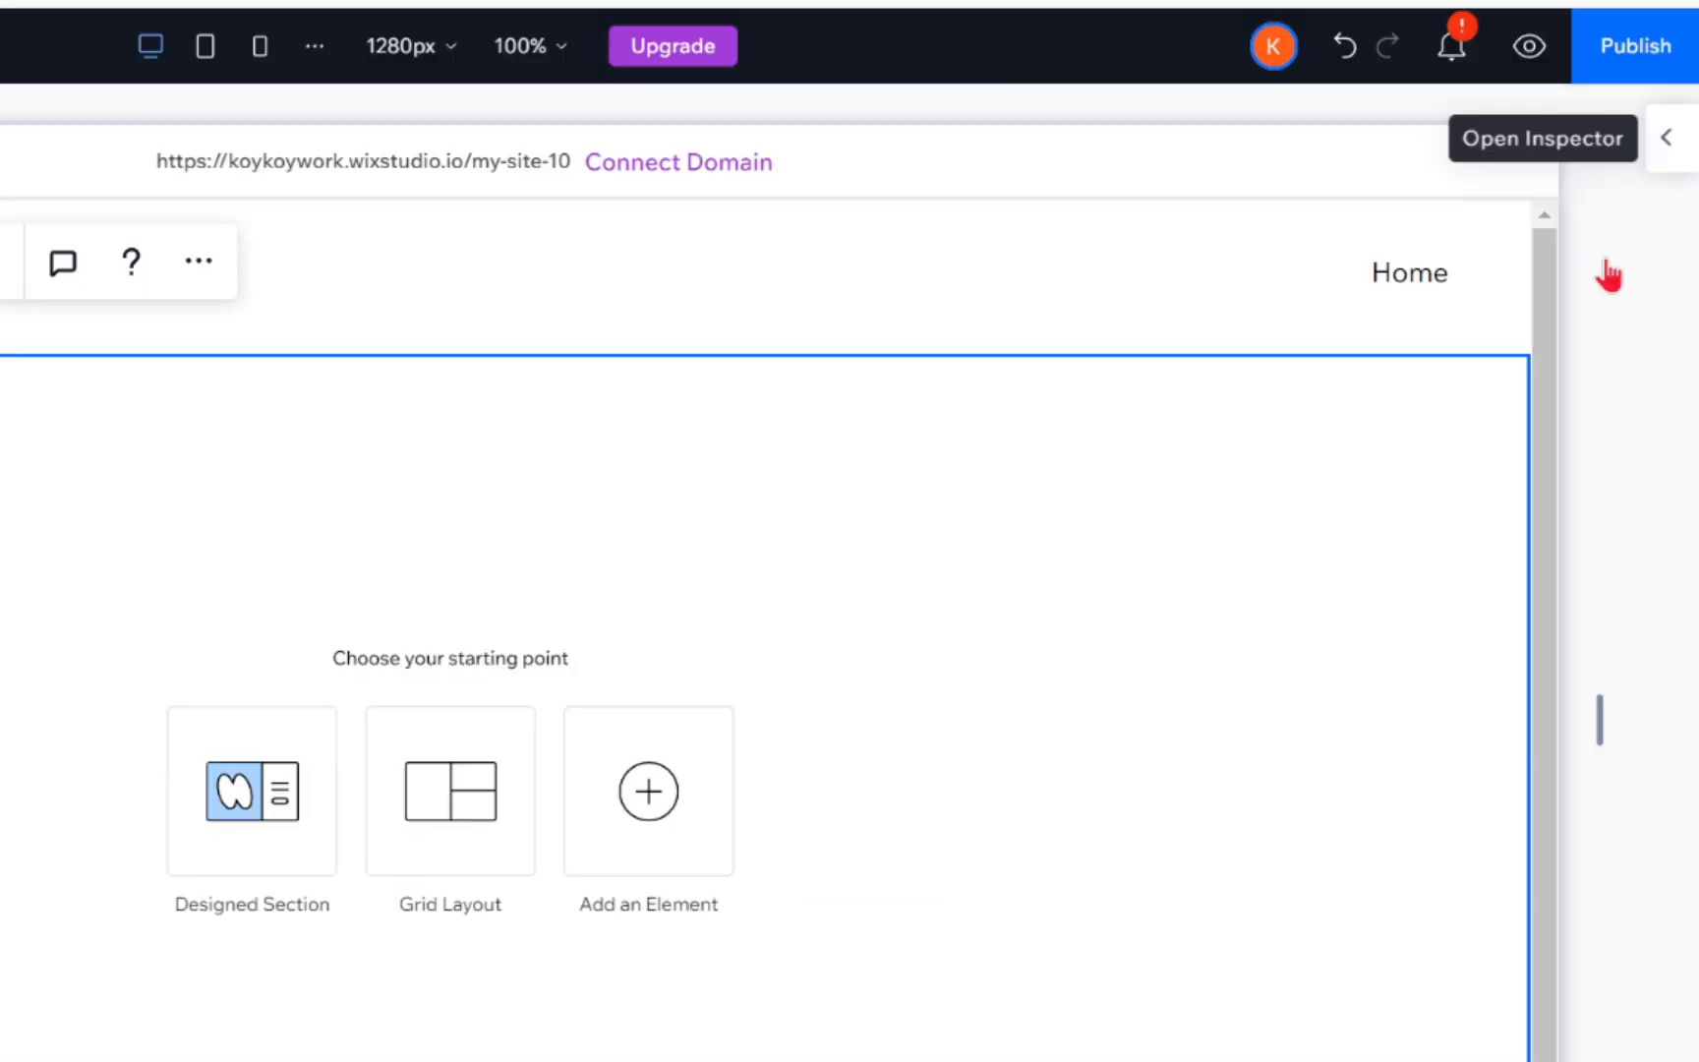
Examine the size, design, layout and position settings of the About Us section in the Inspector, then collapse it.
{"action": "left_click", "coordinate": [1685, 178]}
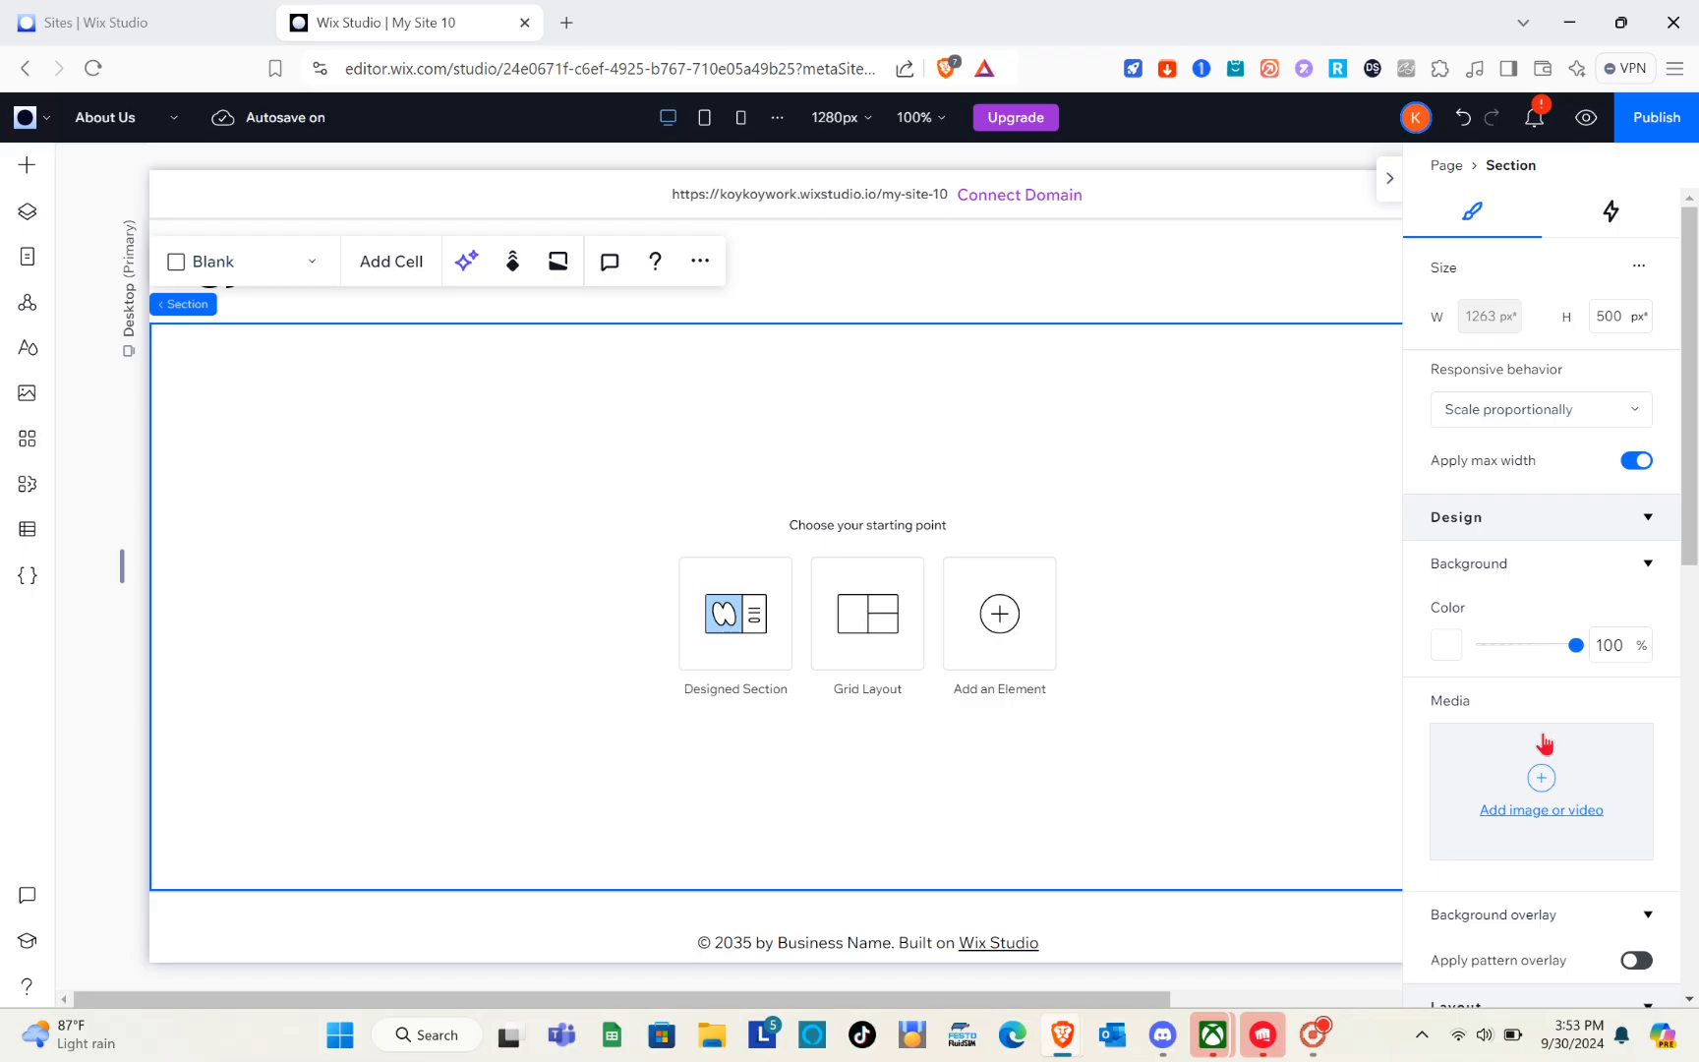
{"action": "scroll", "coordinate": [1491, 766], "scroll_direction": "down", "scroll_amount": 3}
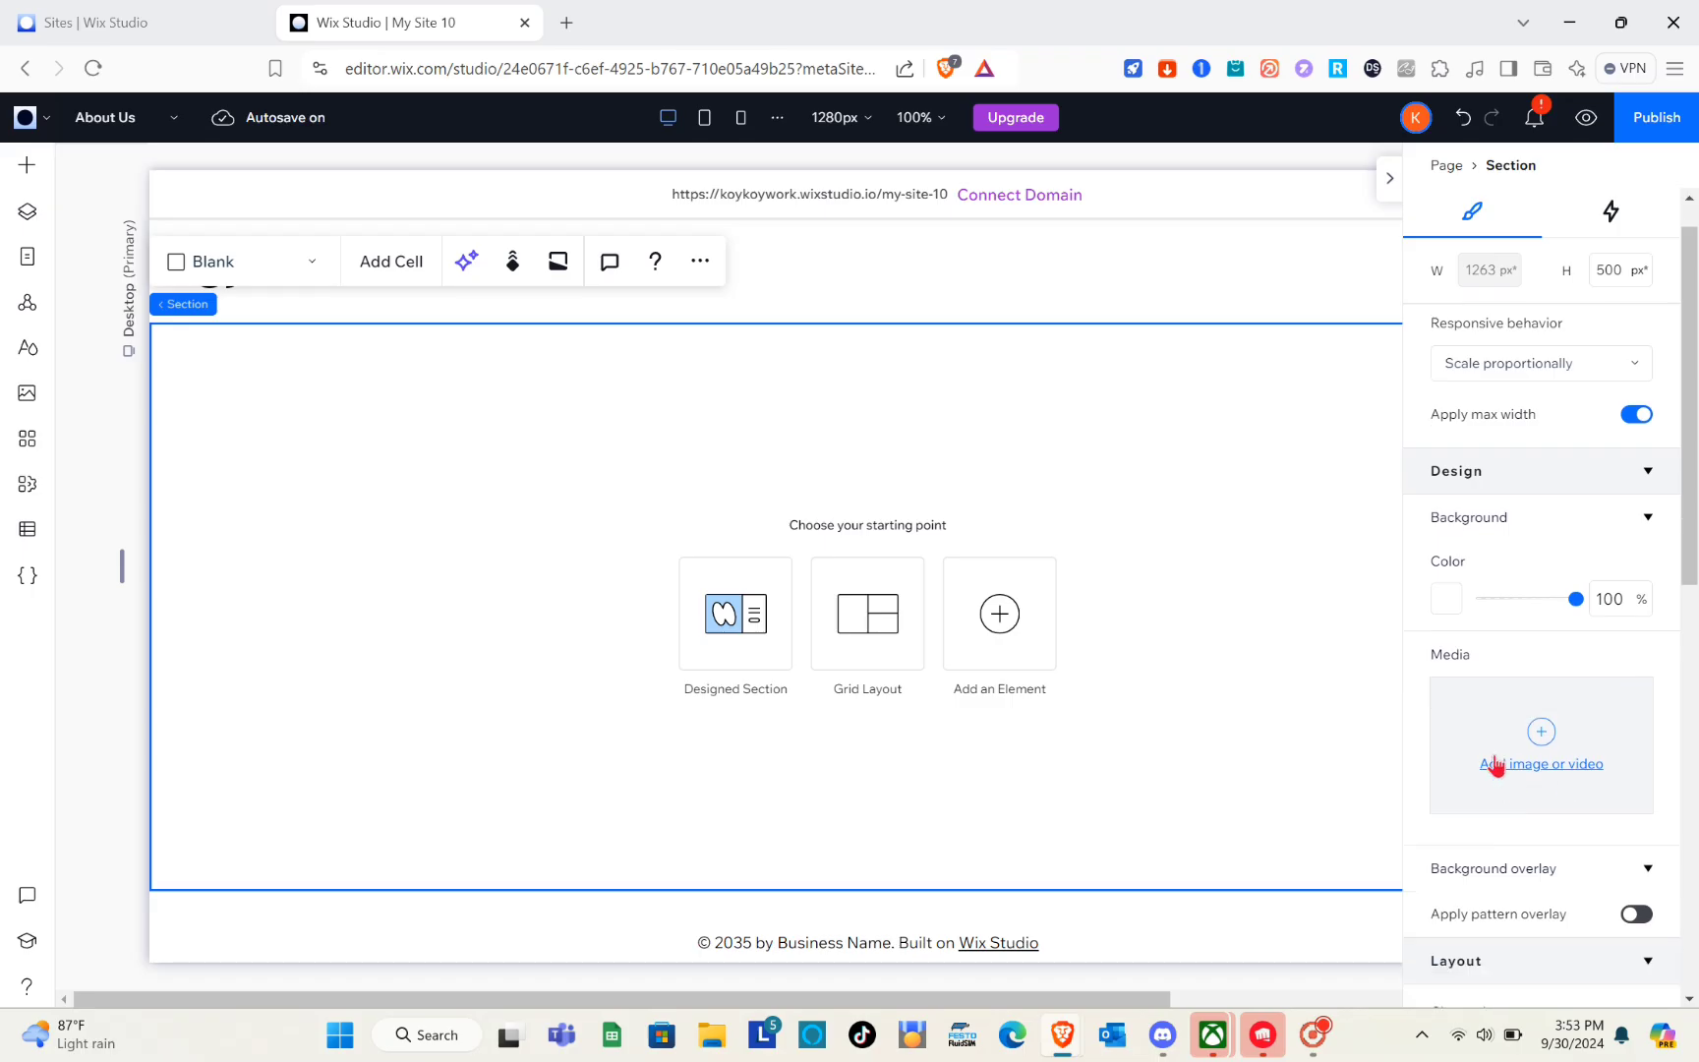
{"action": "scroll", "coordinate": [1536, 817], "scroll_direction": "down", "scroll_amount": 10}
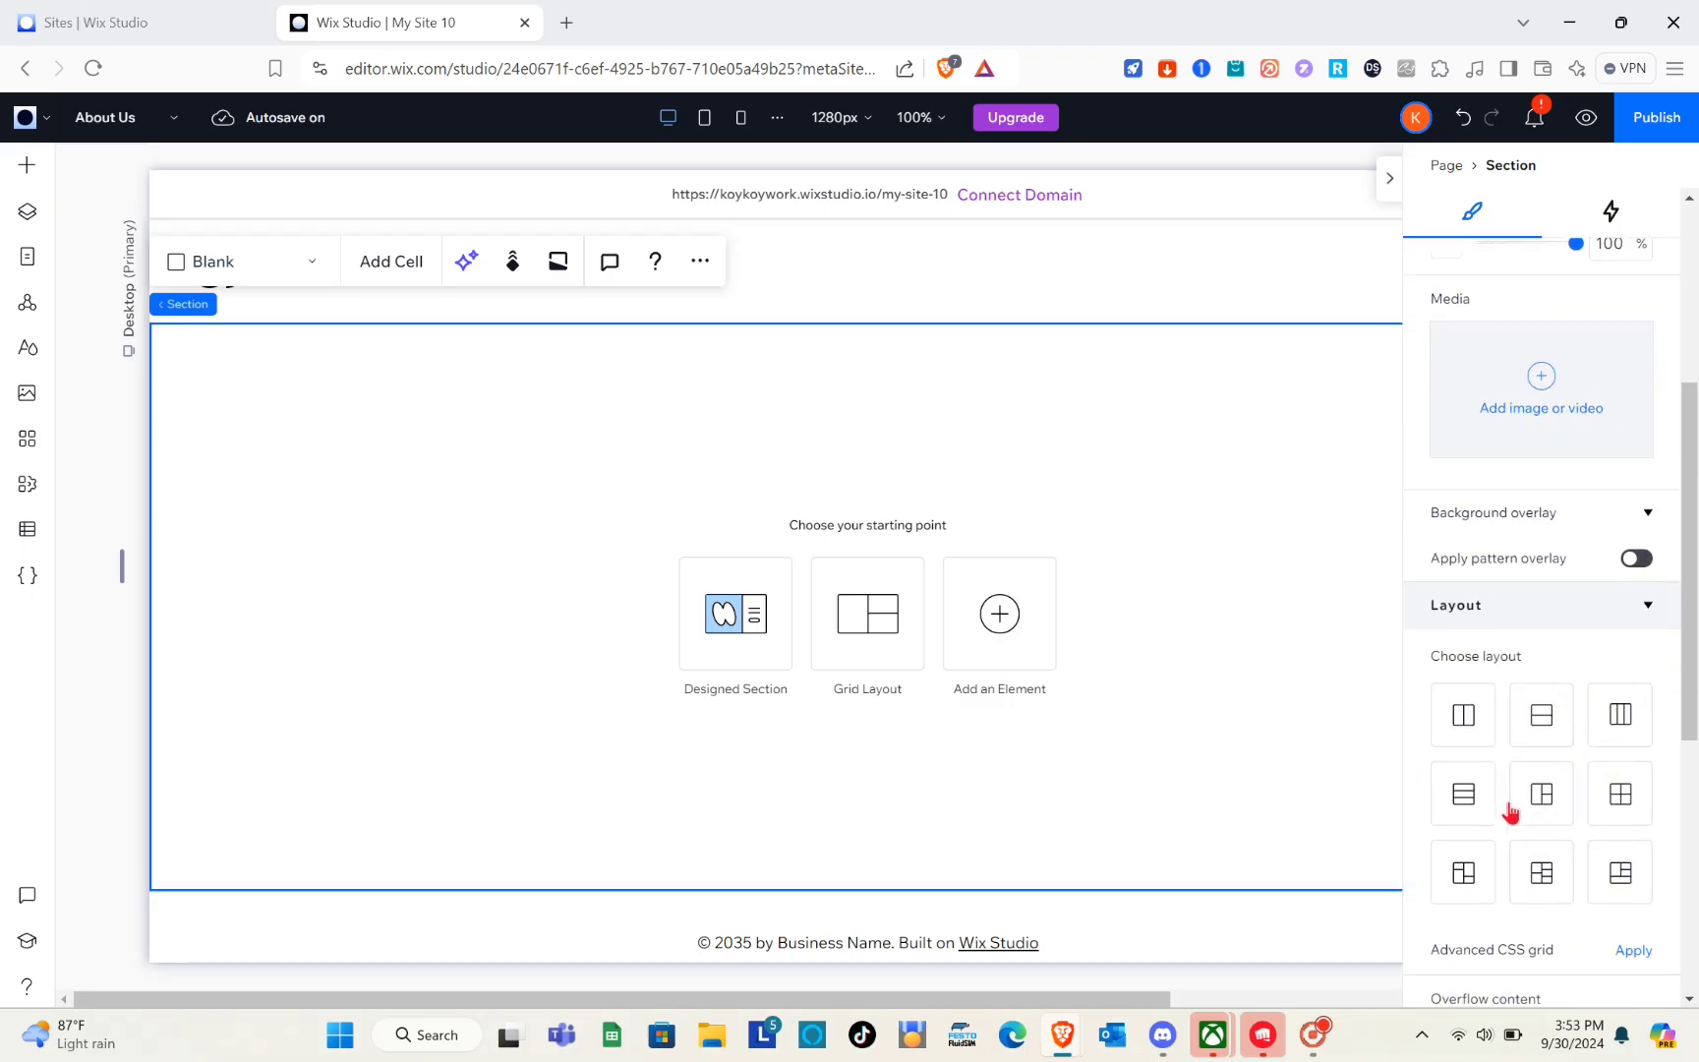
{"action": "scroll", "coordinate": [1509, 795], "scroll_direction": "down", "scroll_amount": 1}
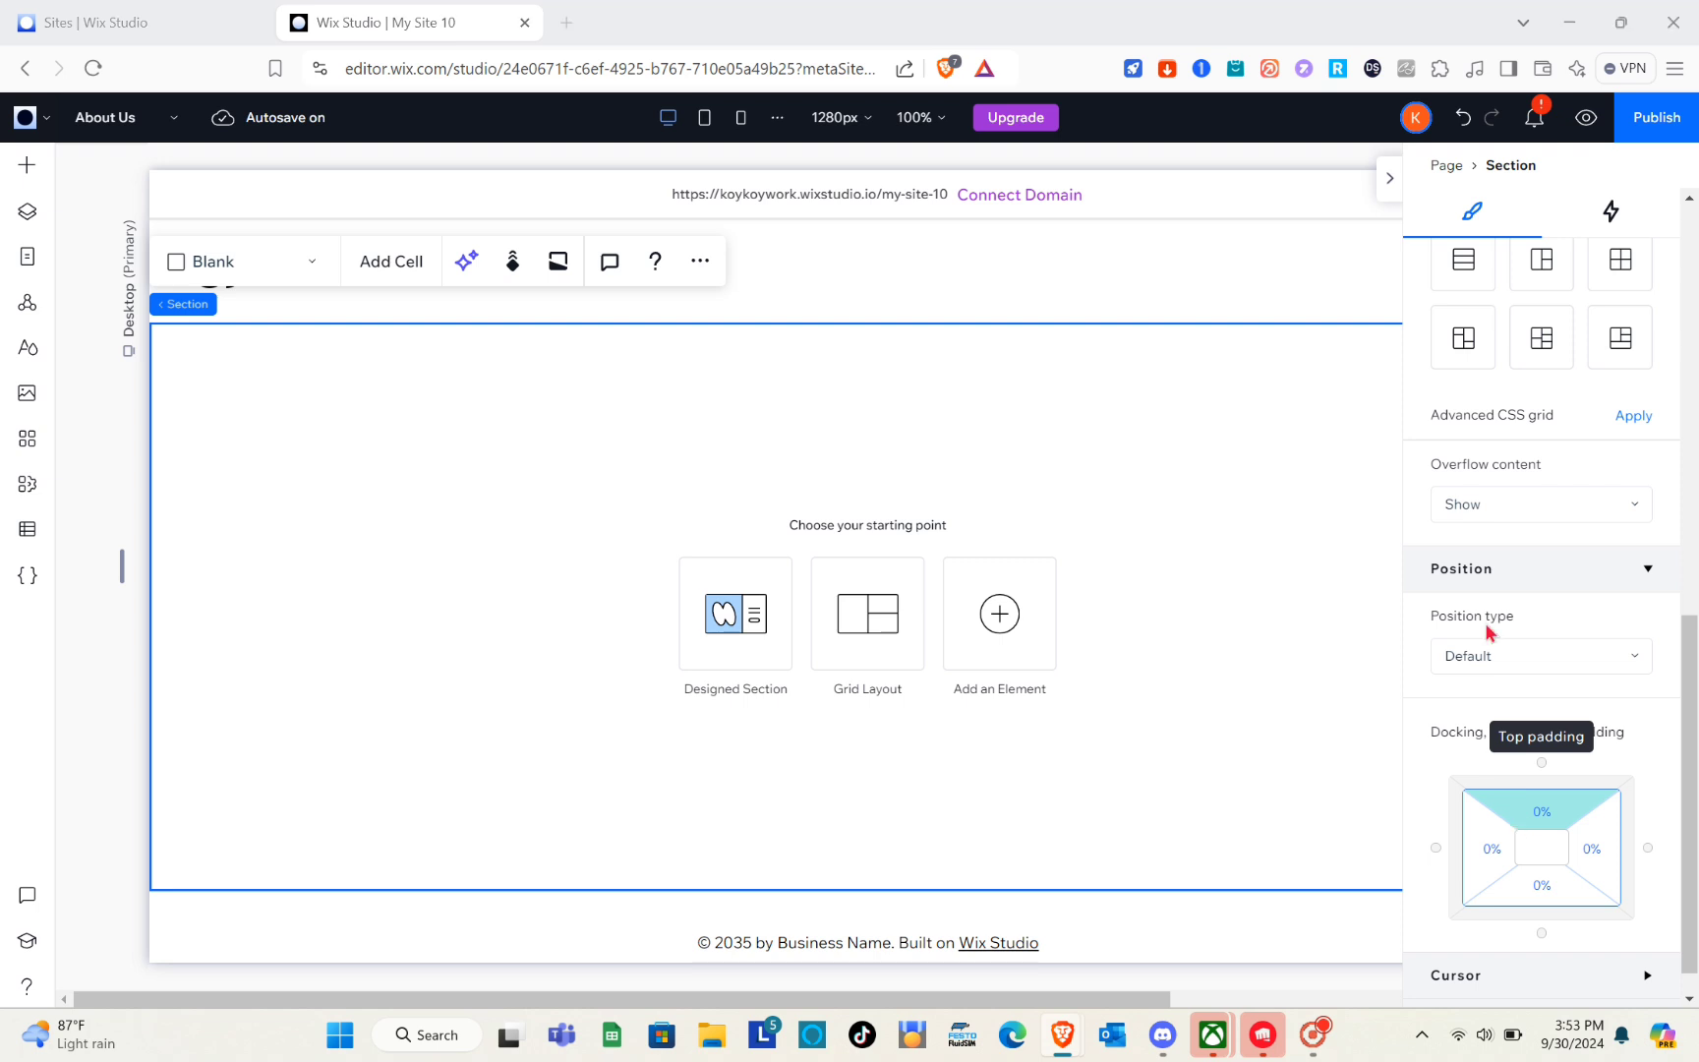
{"action": "left_click", "coordinate": [1393, 182]}
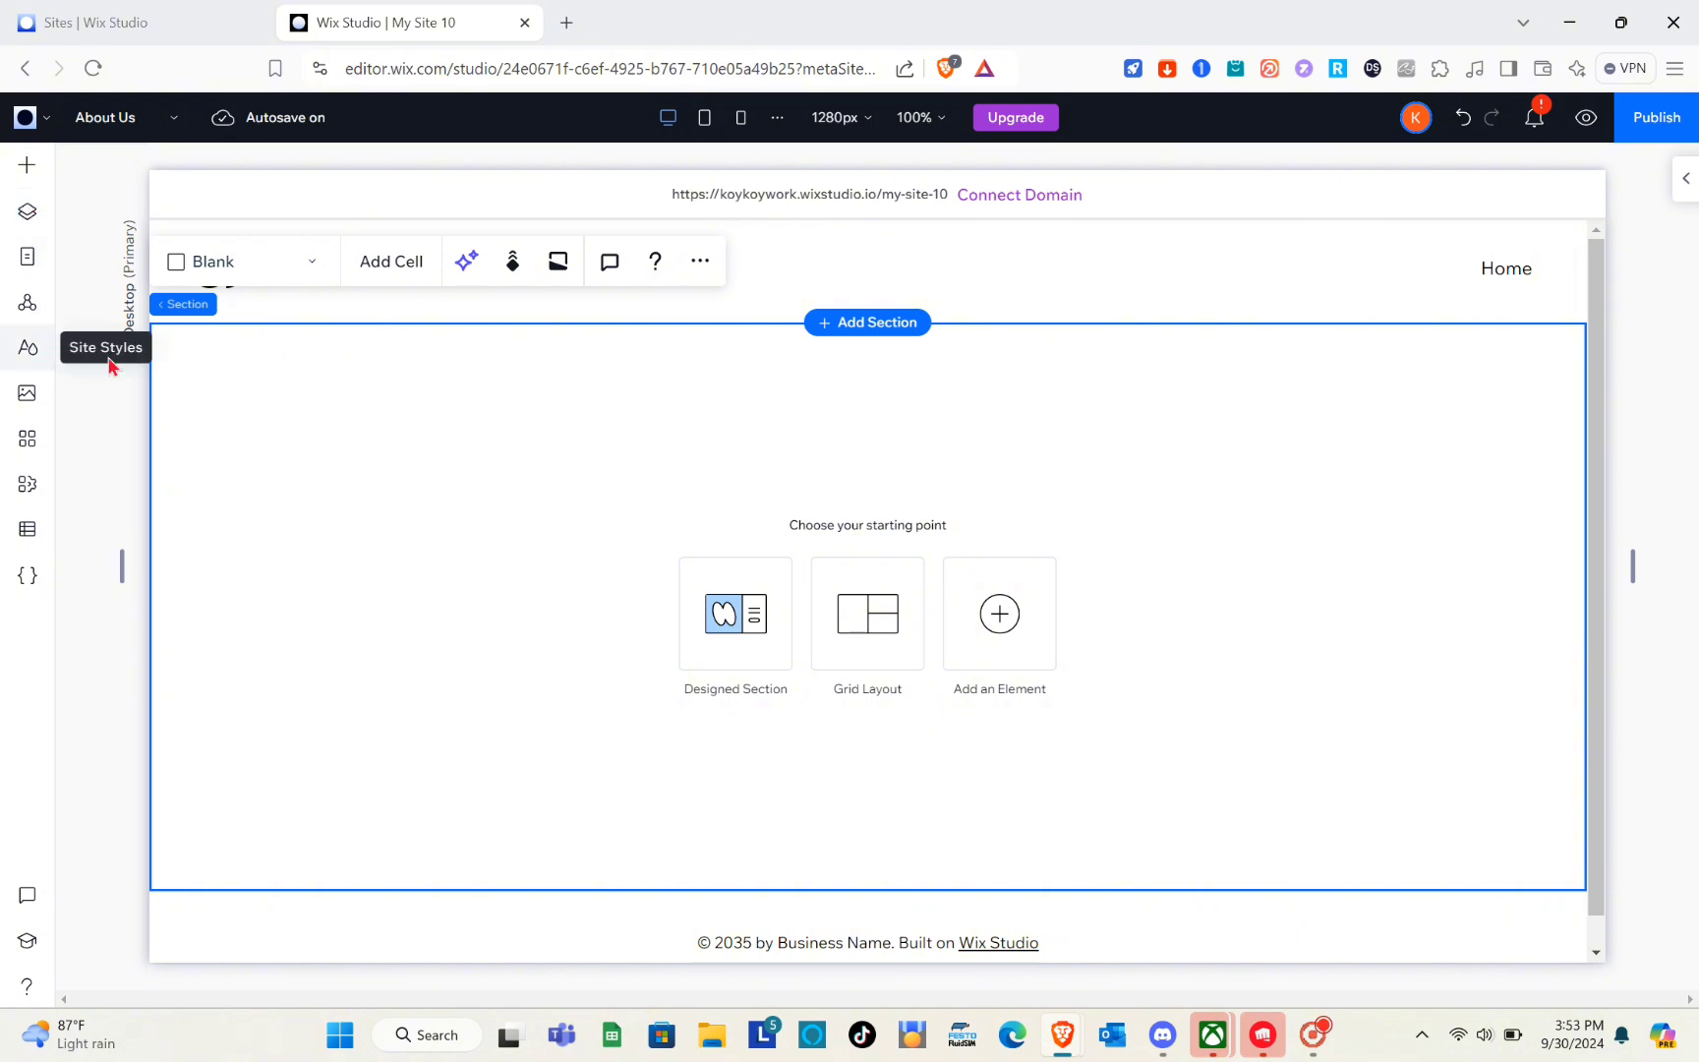
Look through the site's layers, pages, global sections, typography styles and media library without changing anything.
{"action": "left_click", "coordinate": [14, 217]}
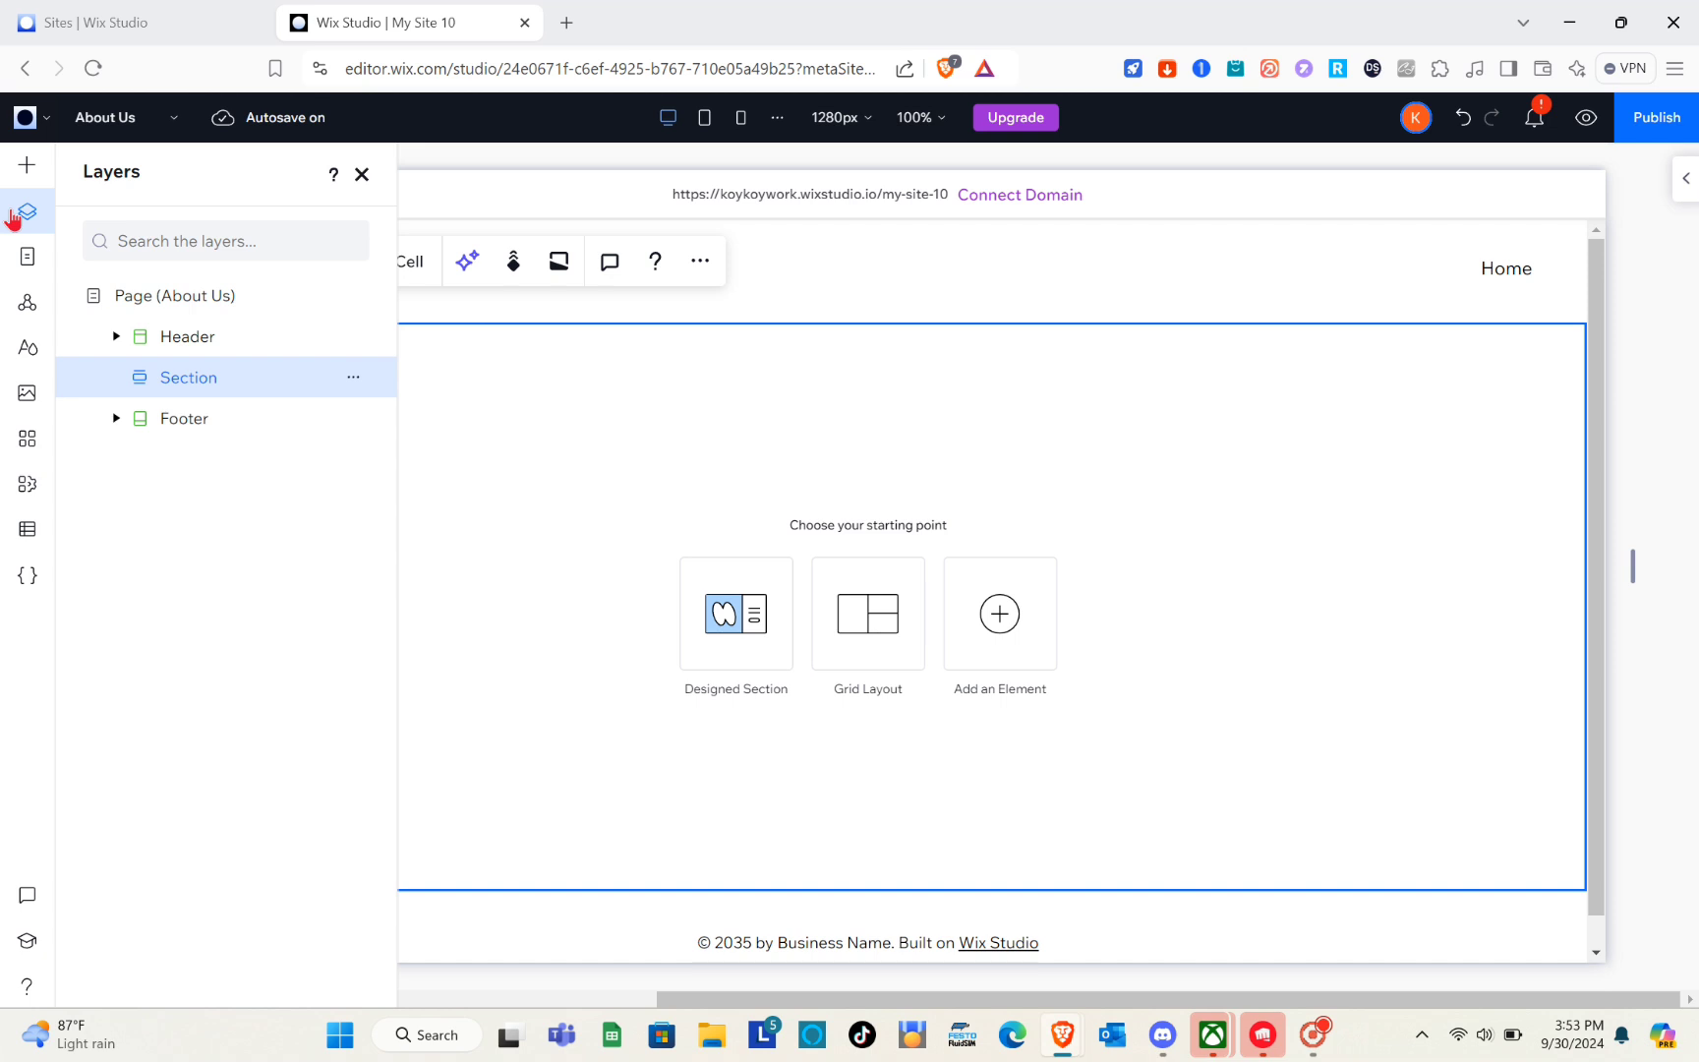
{"action": "left_click", "coordinate": [26, 278]}
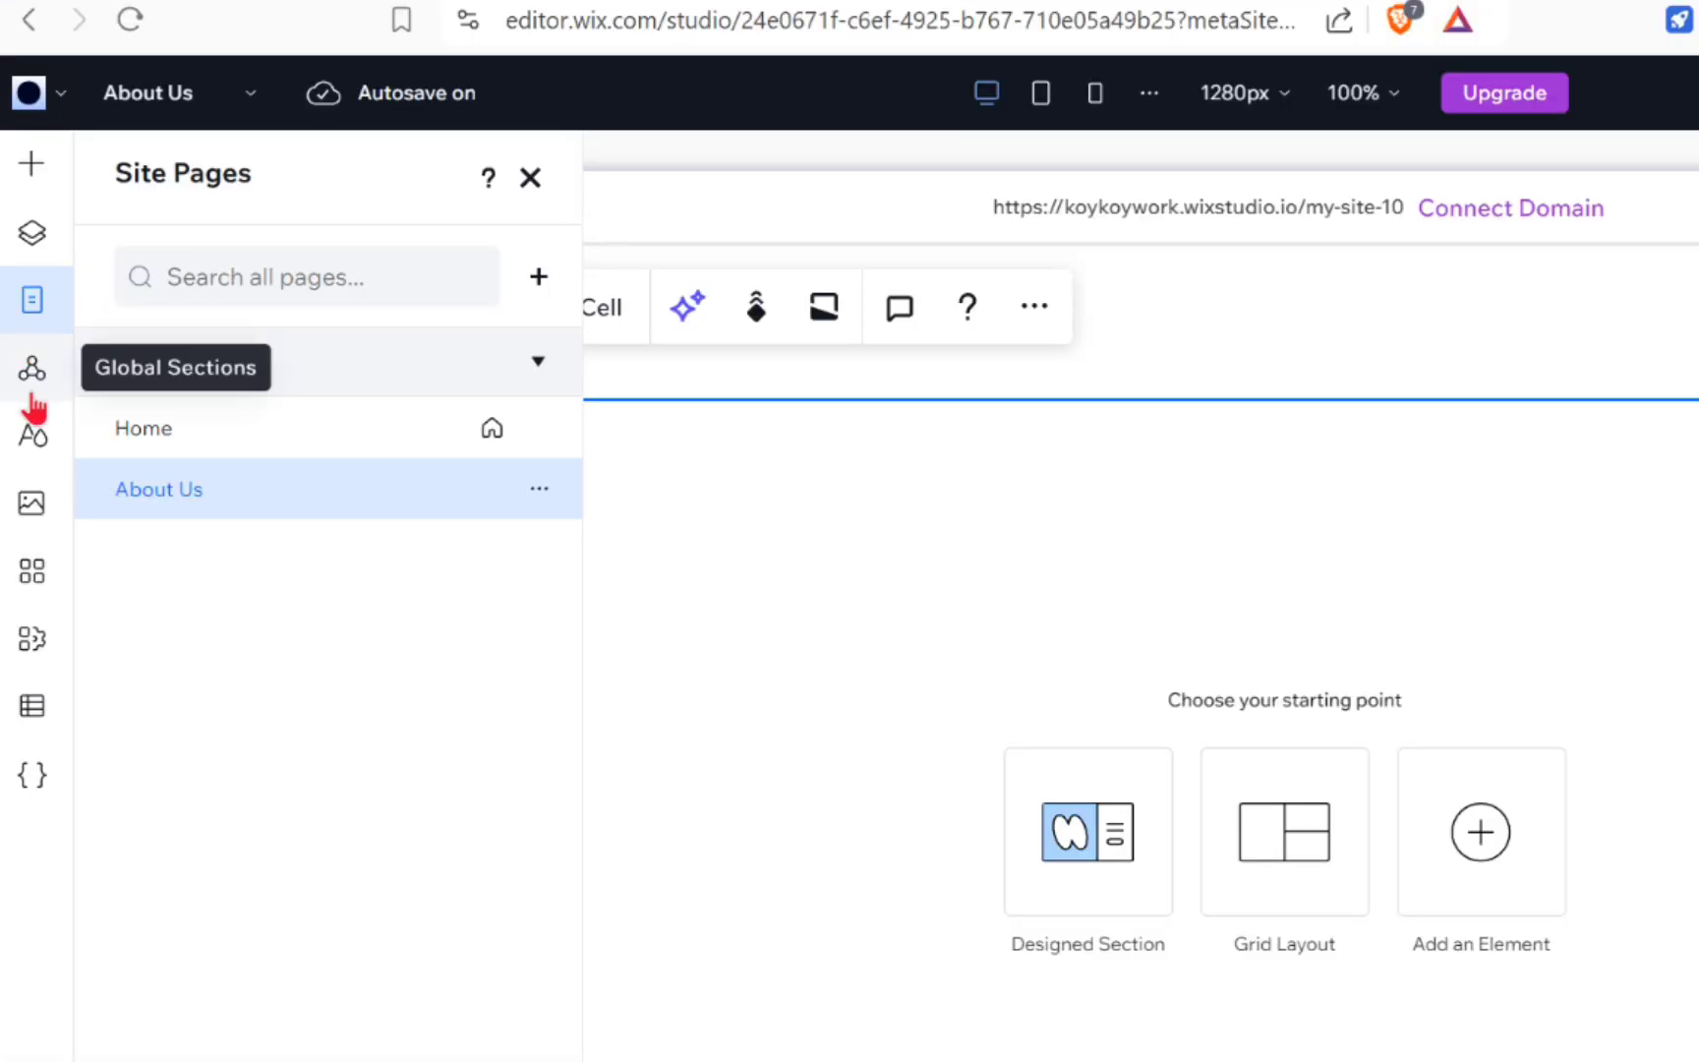
{"action": "left_click", "coordinate": [33, 399]}
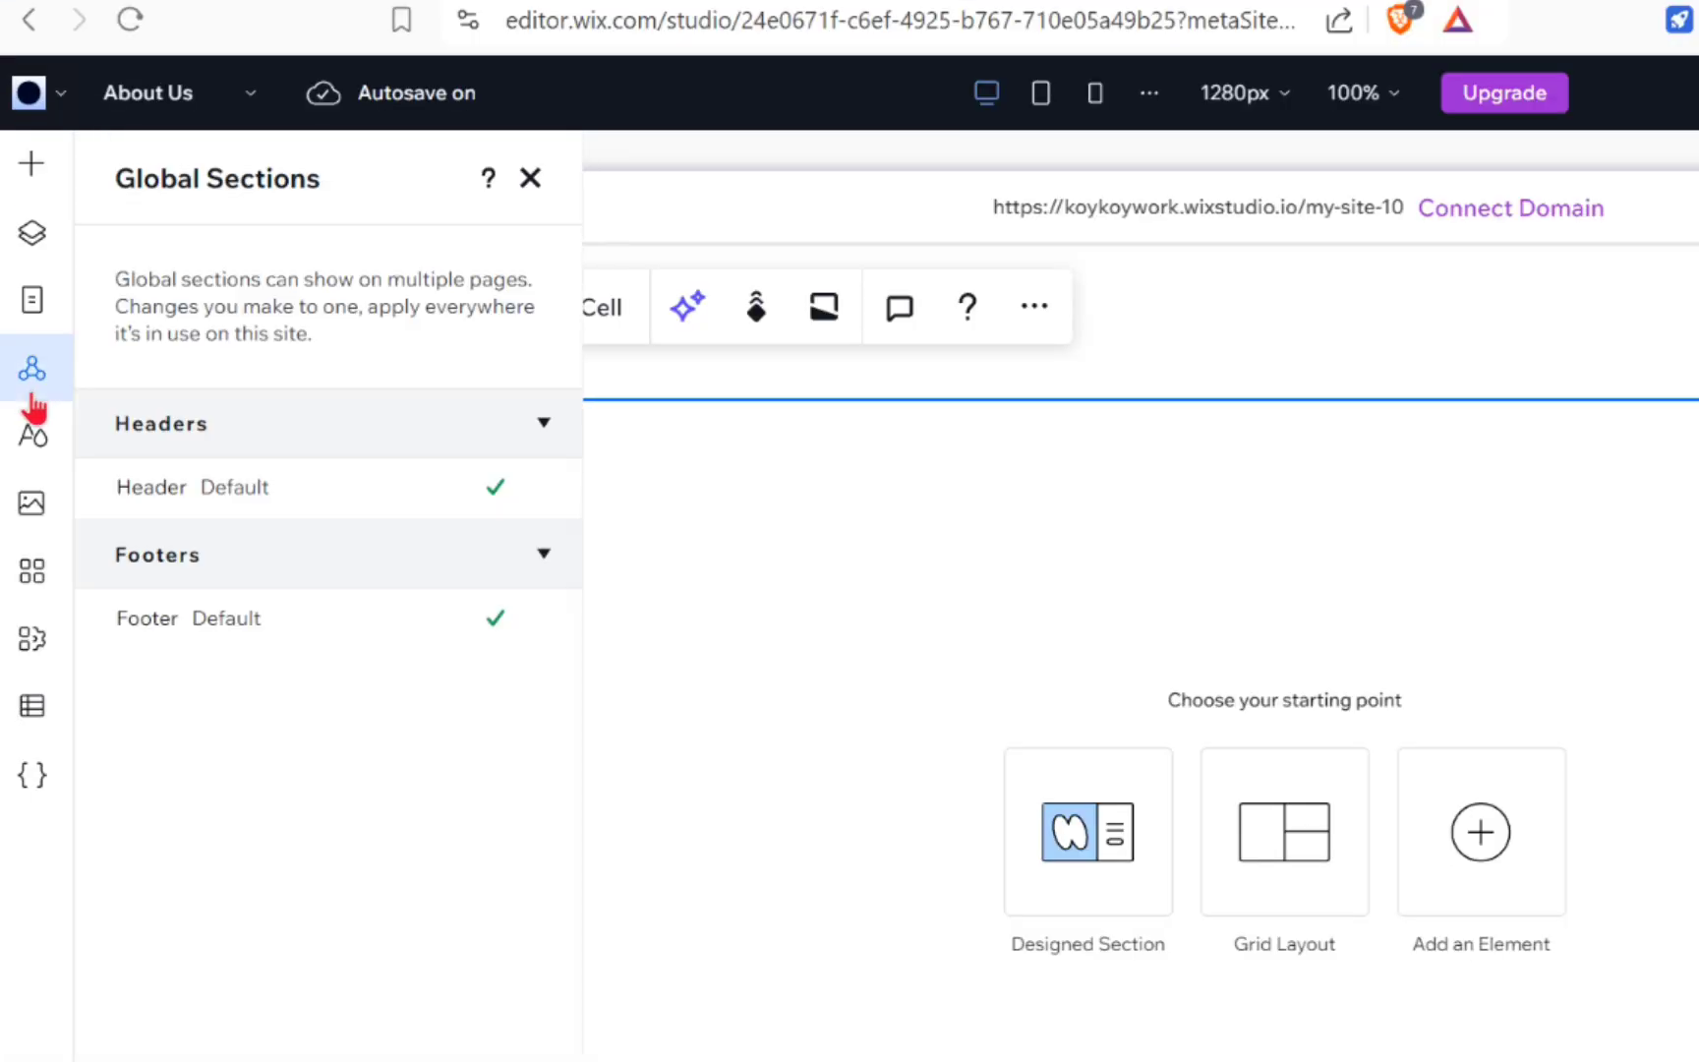
{"action": "left_click", "coordinate": [41, 458]}
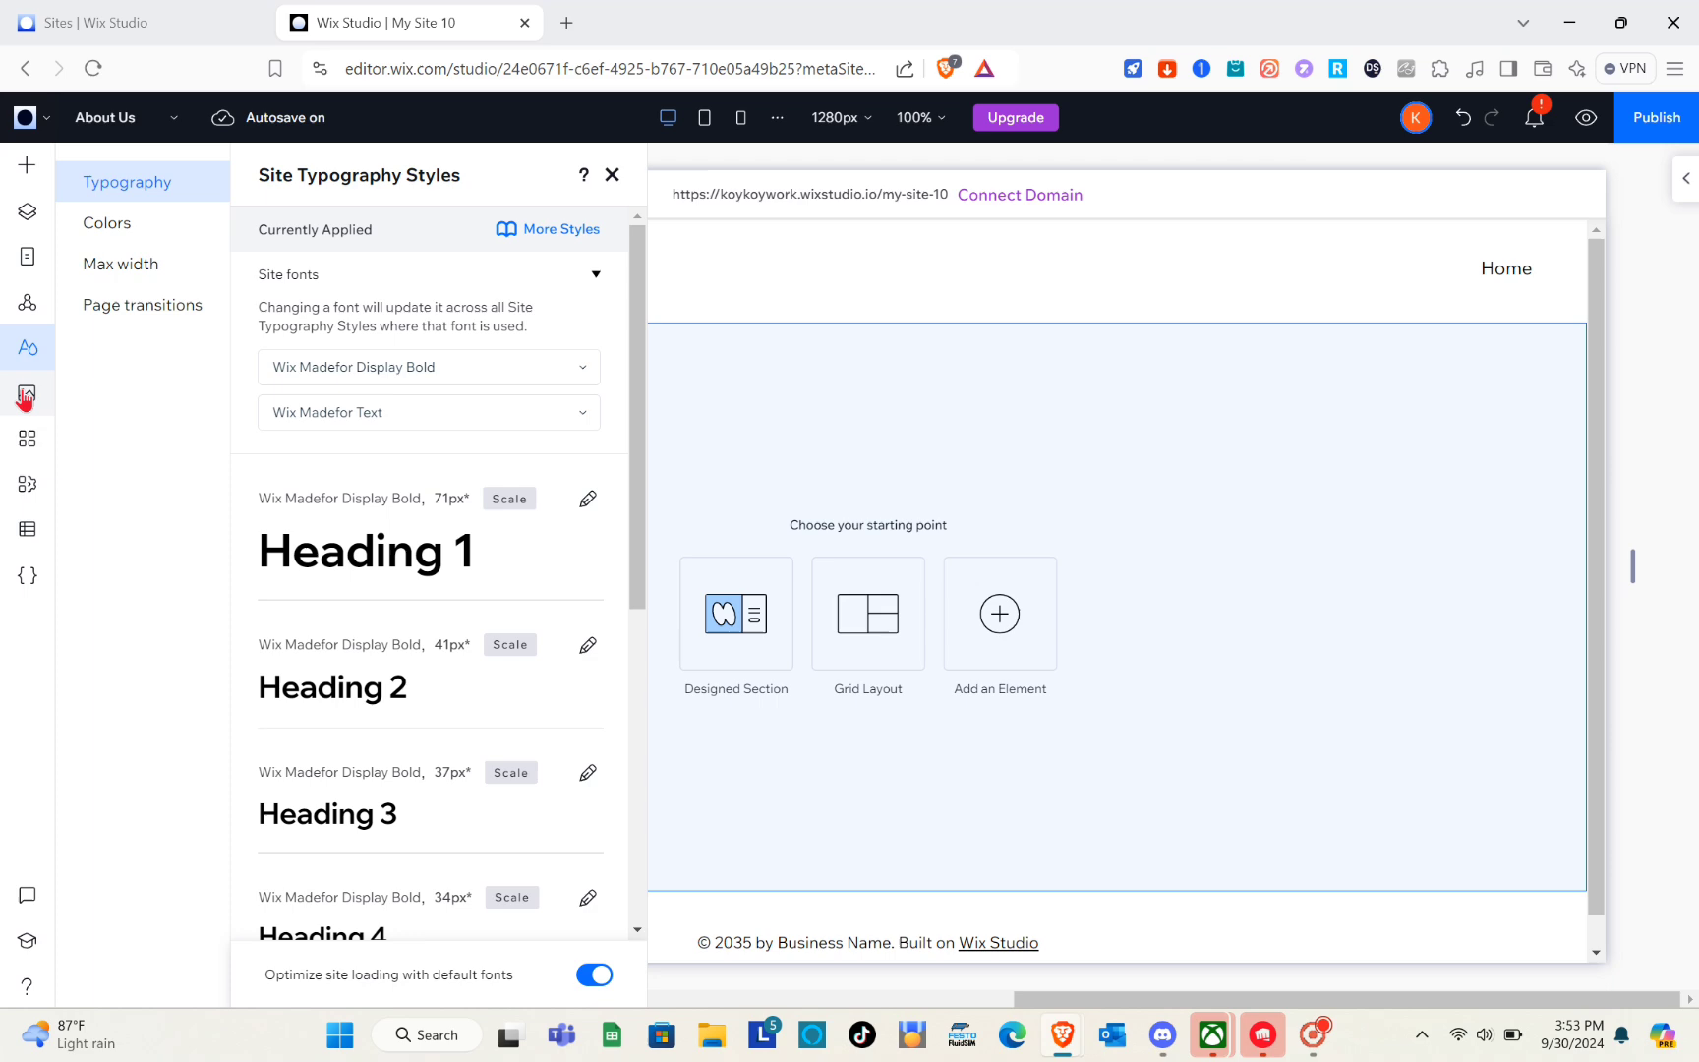
{"action": "left_click", "coordinate": [31, 505]}
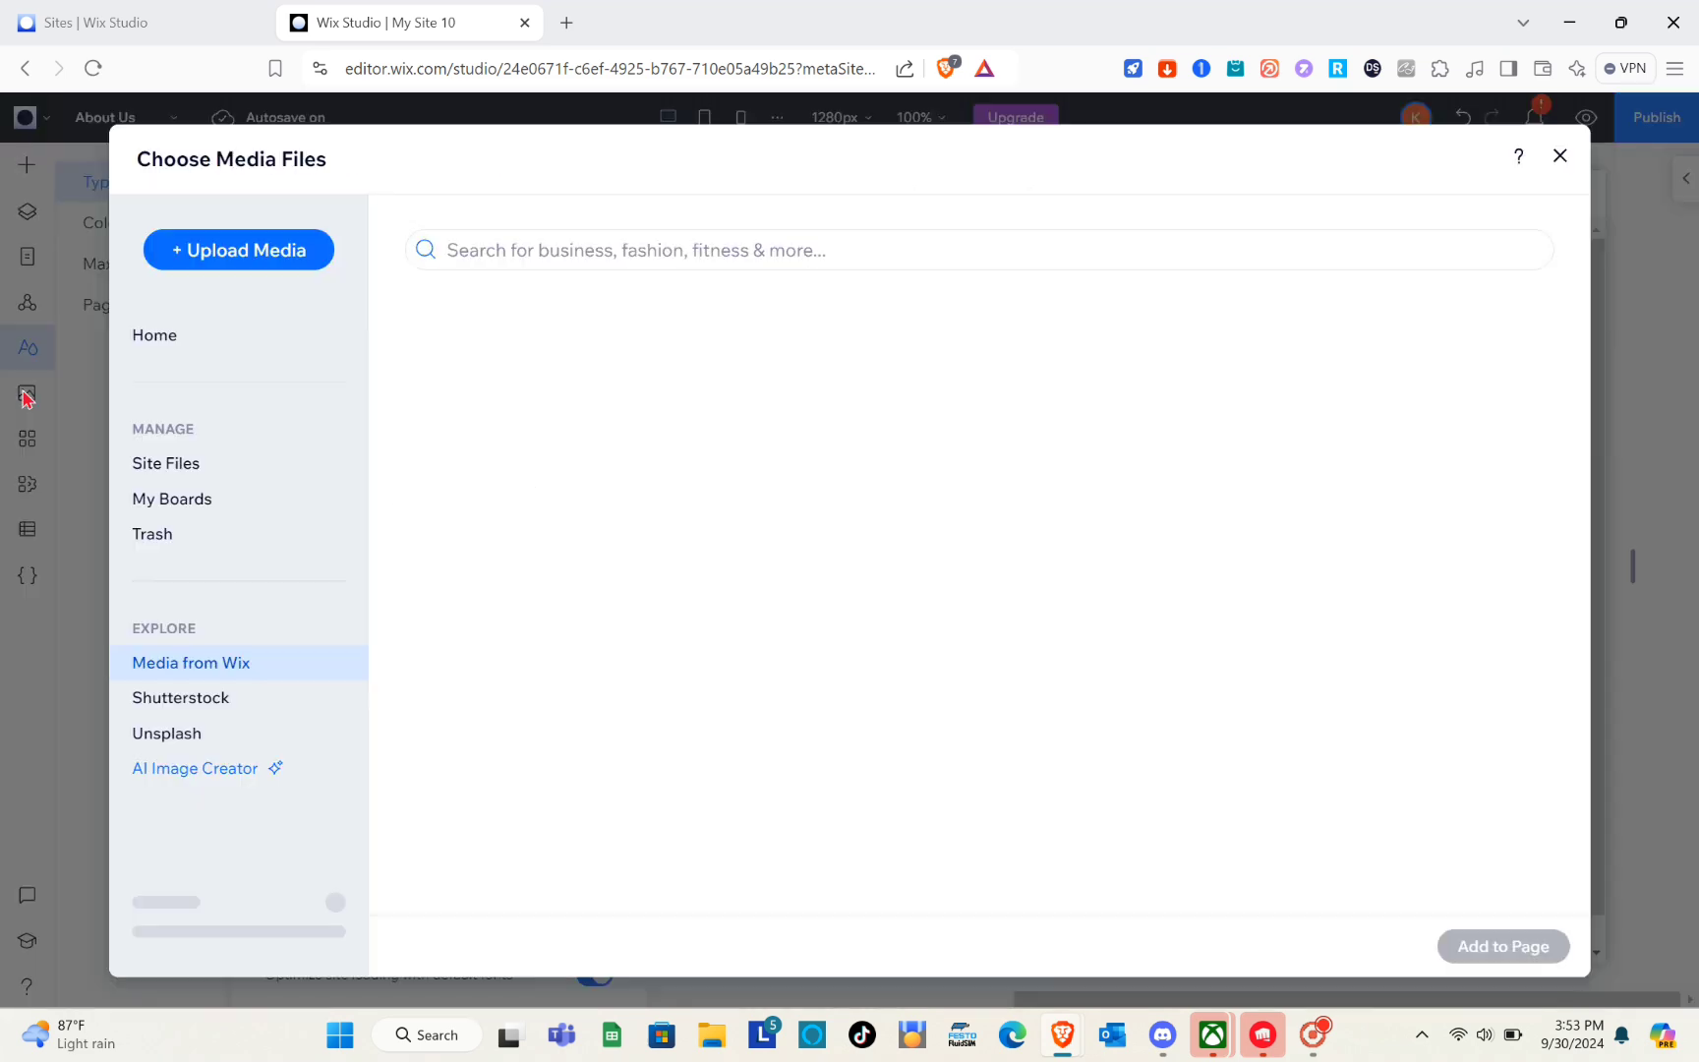
{"action": "left_click", "coordinate": [1560, 156]}
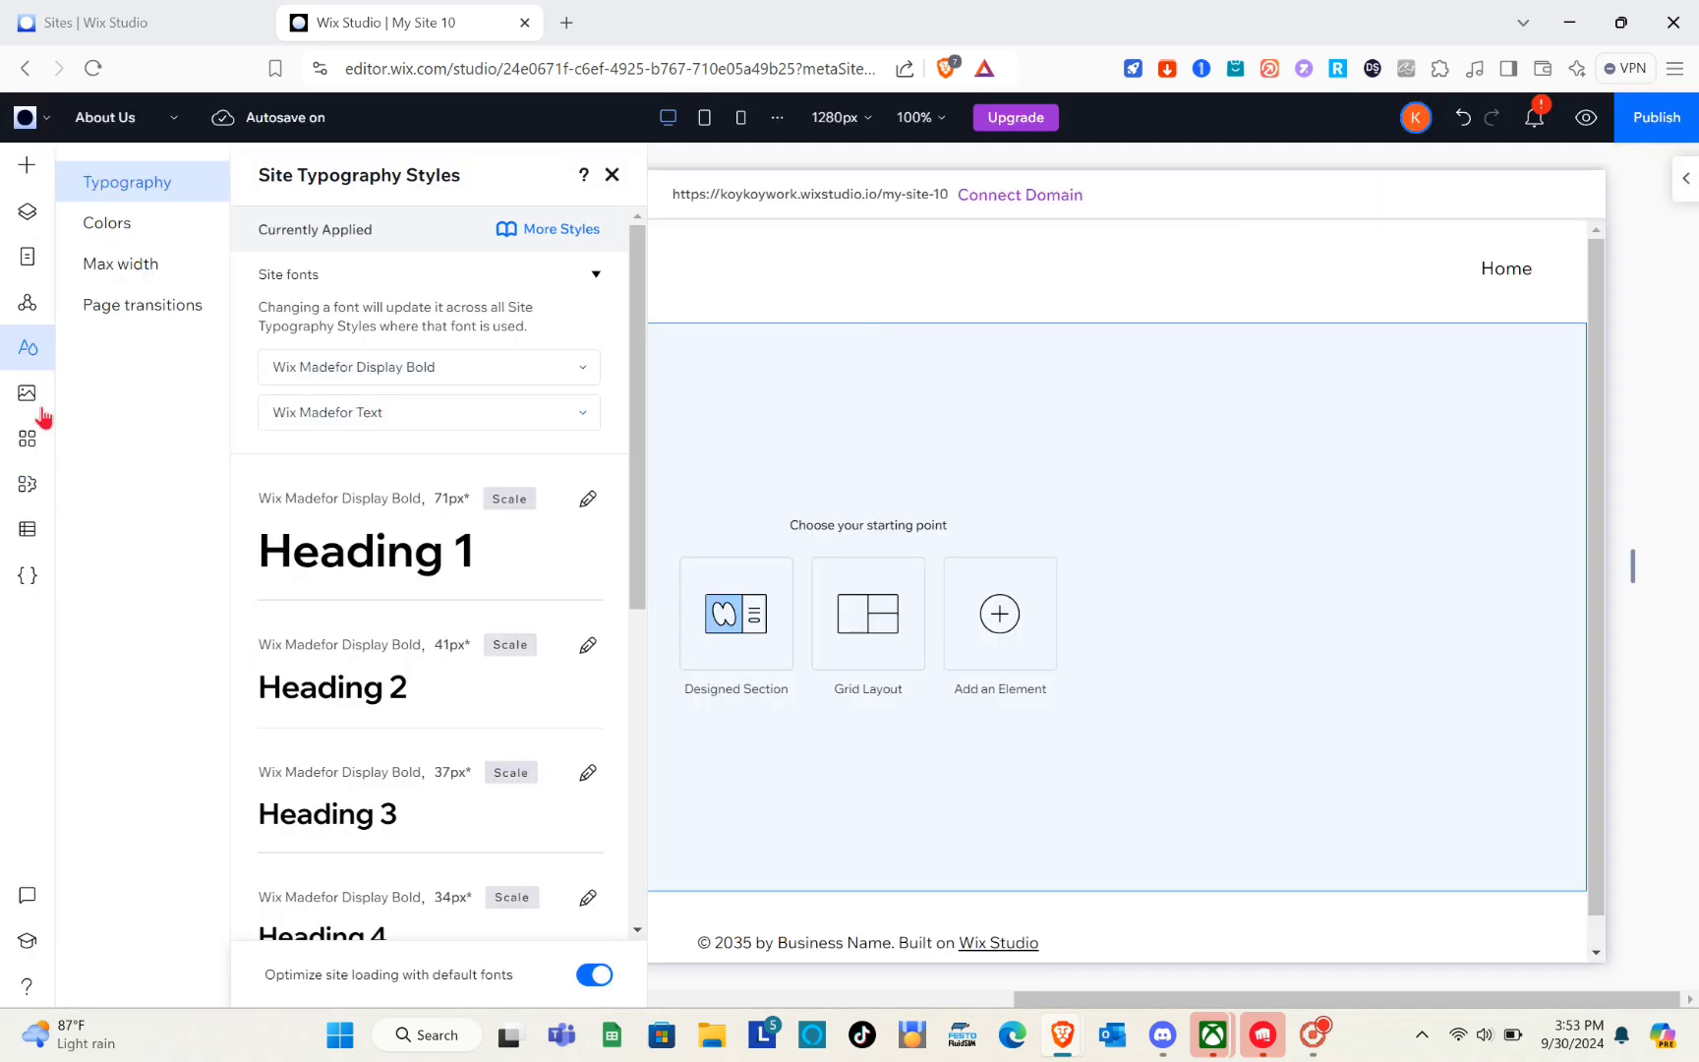
Search the App Market for the trending topic "online store".
{"action": "left_click", "coordinate": [28, 439]}
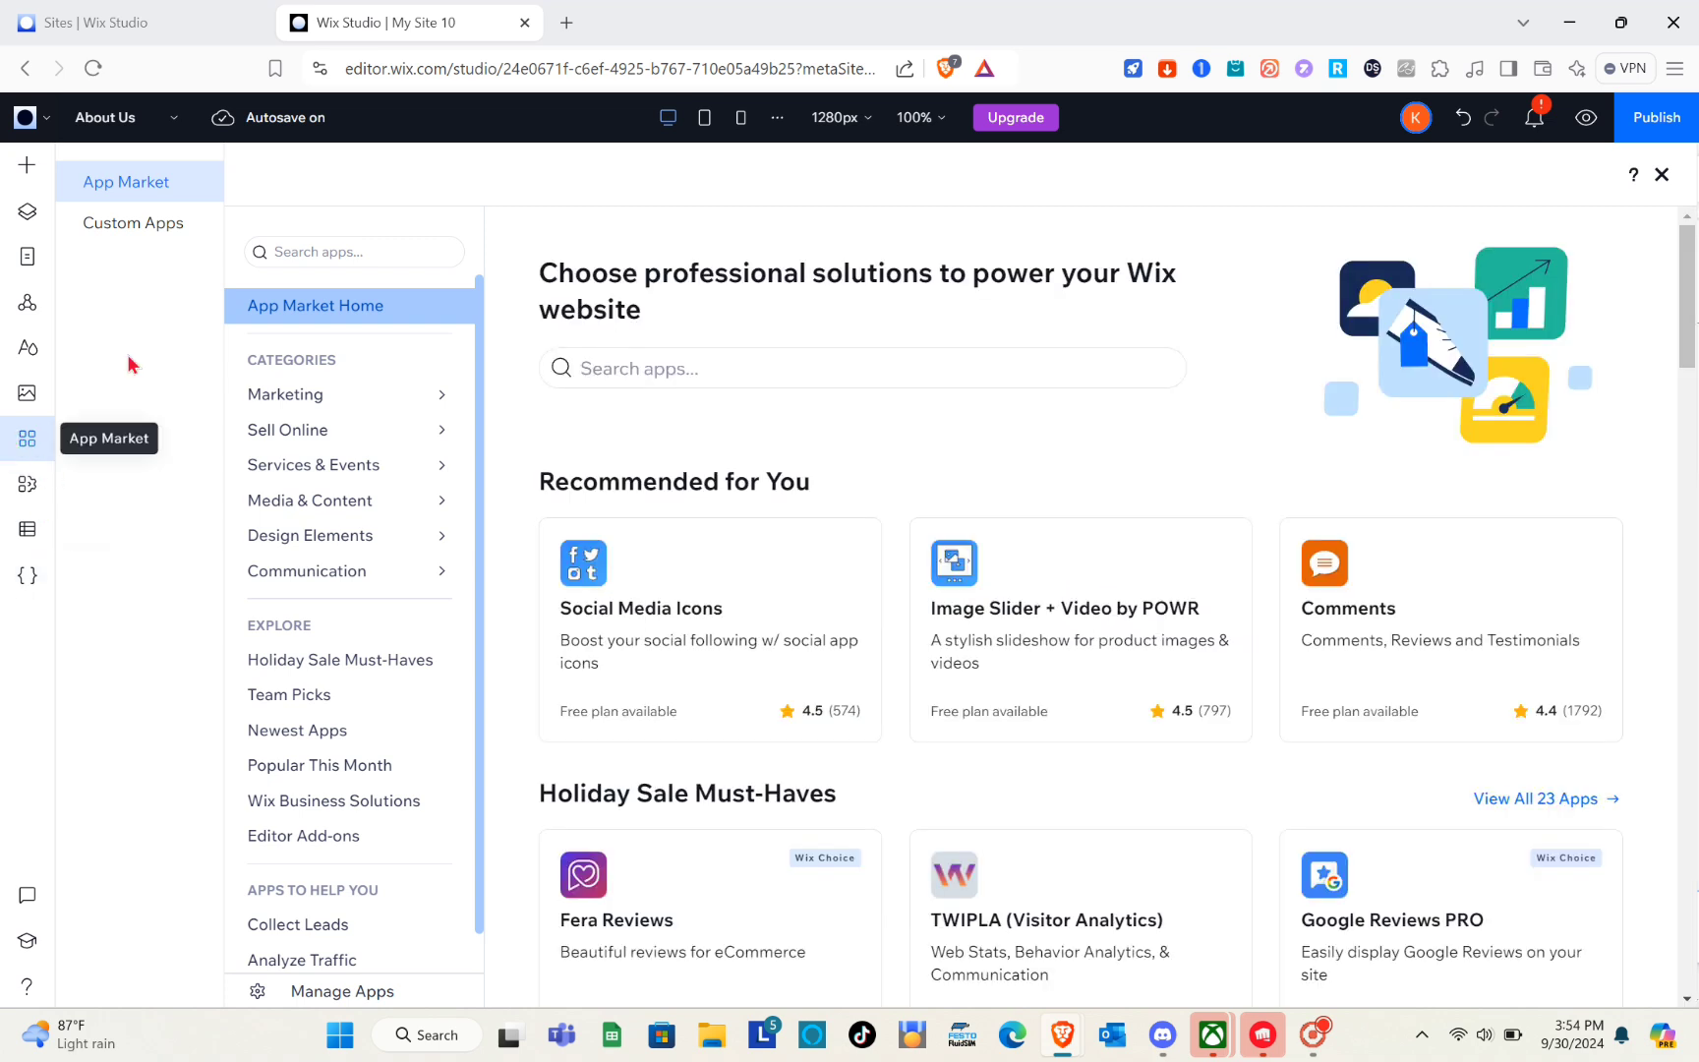
{"action": "left_click", "coordinate": [330, 253]}
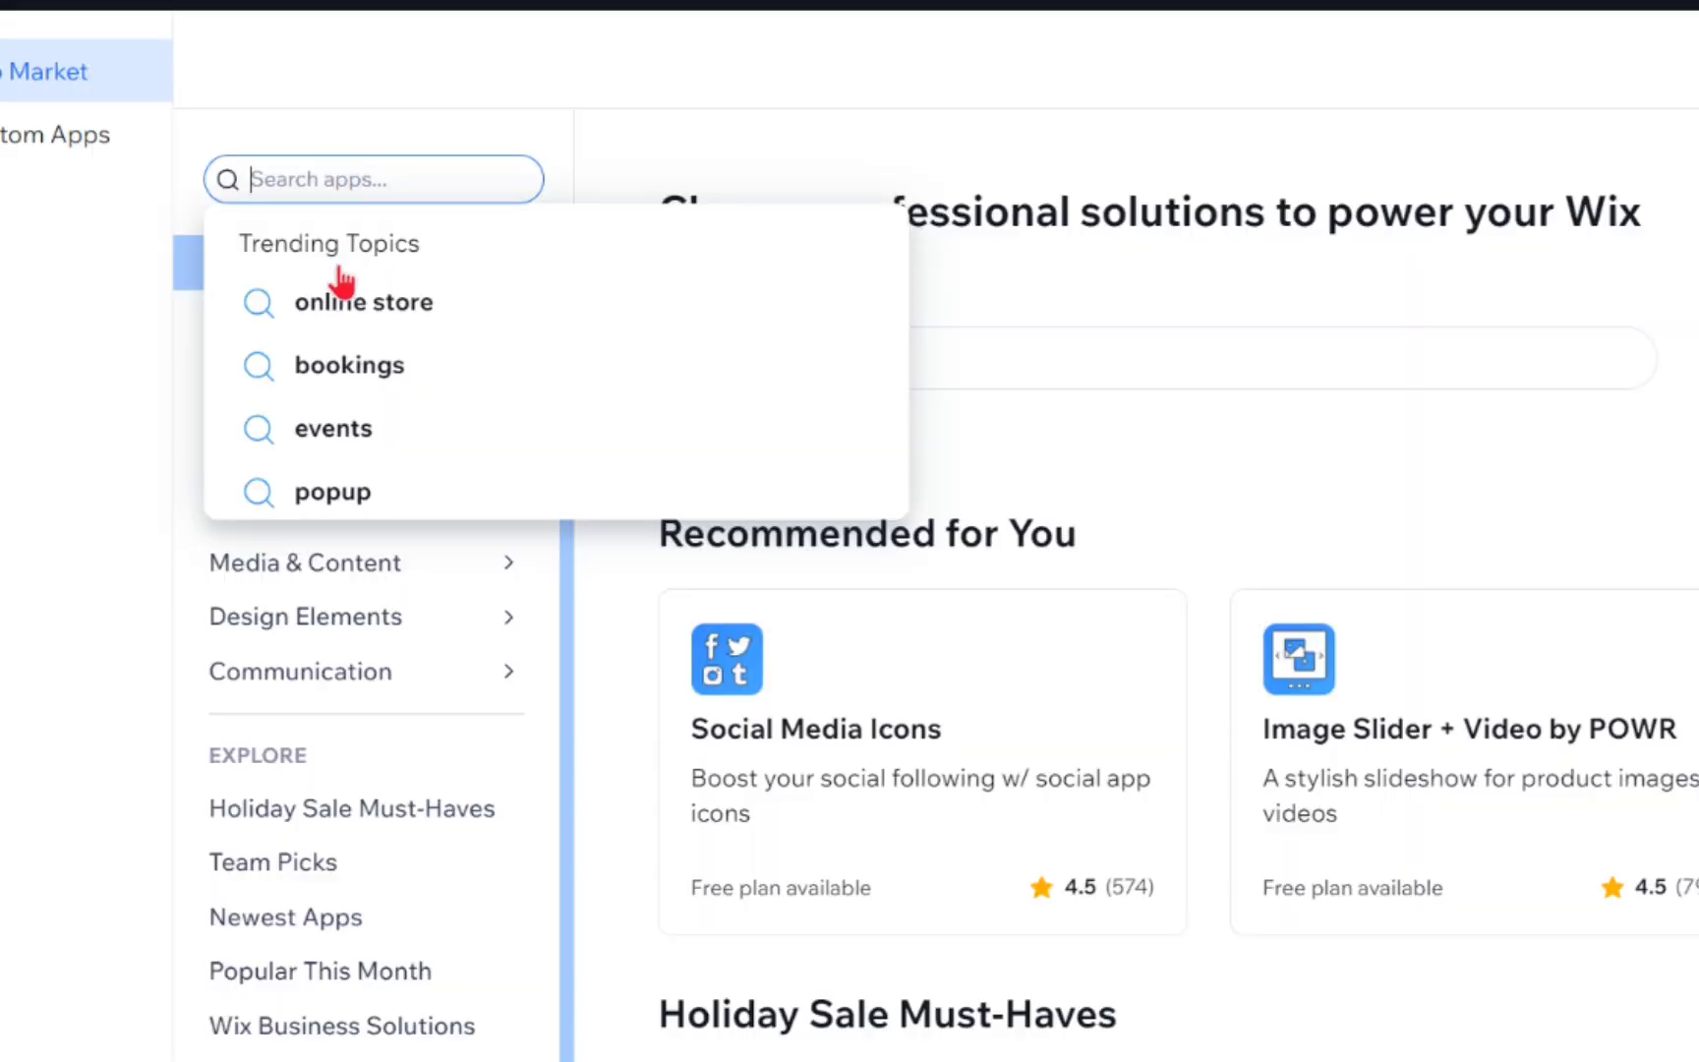
{"action": "left_click", "coordinate": [372, 302]}
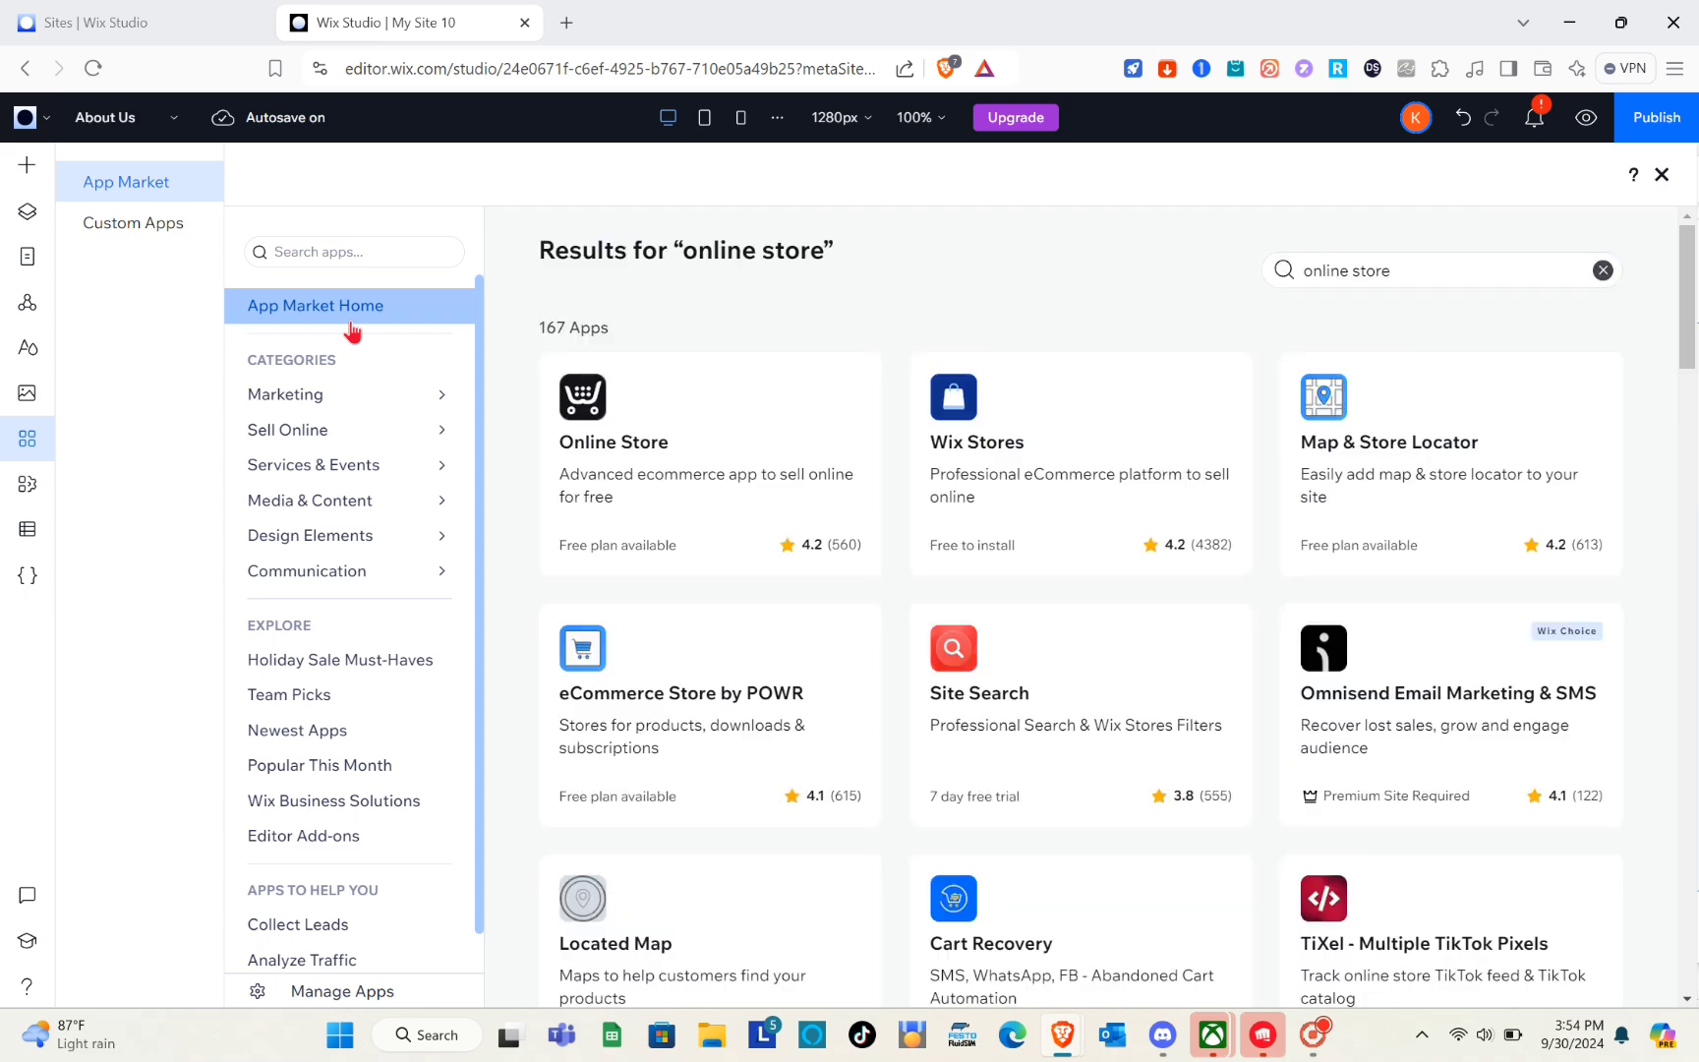
Browse the App Market results for "online store".
{"action": "scroll", "coordinate": [882, 588], "scroll_direction": "down", "scroll_amount": 2}
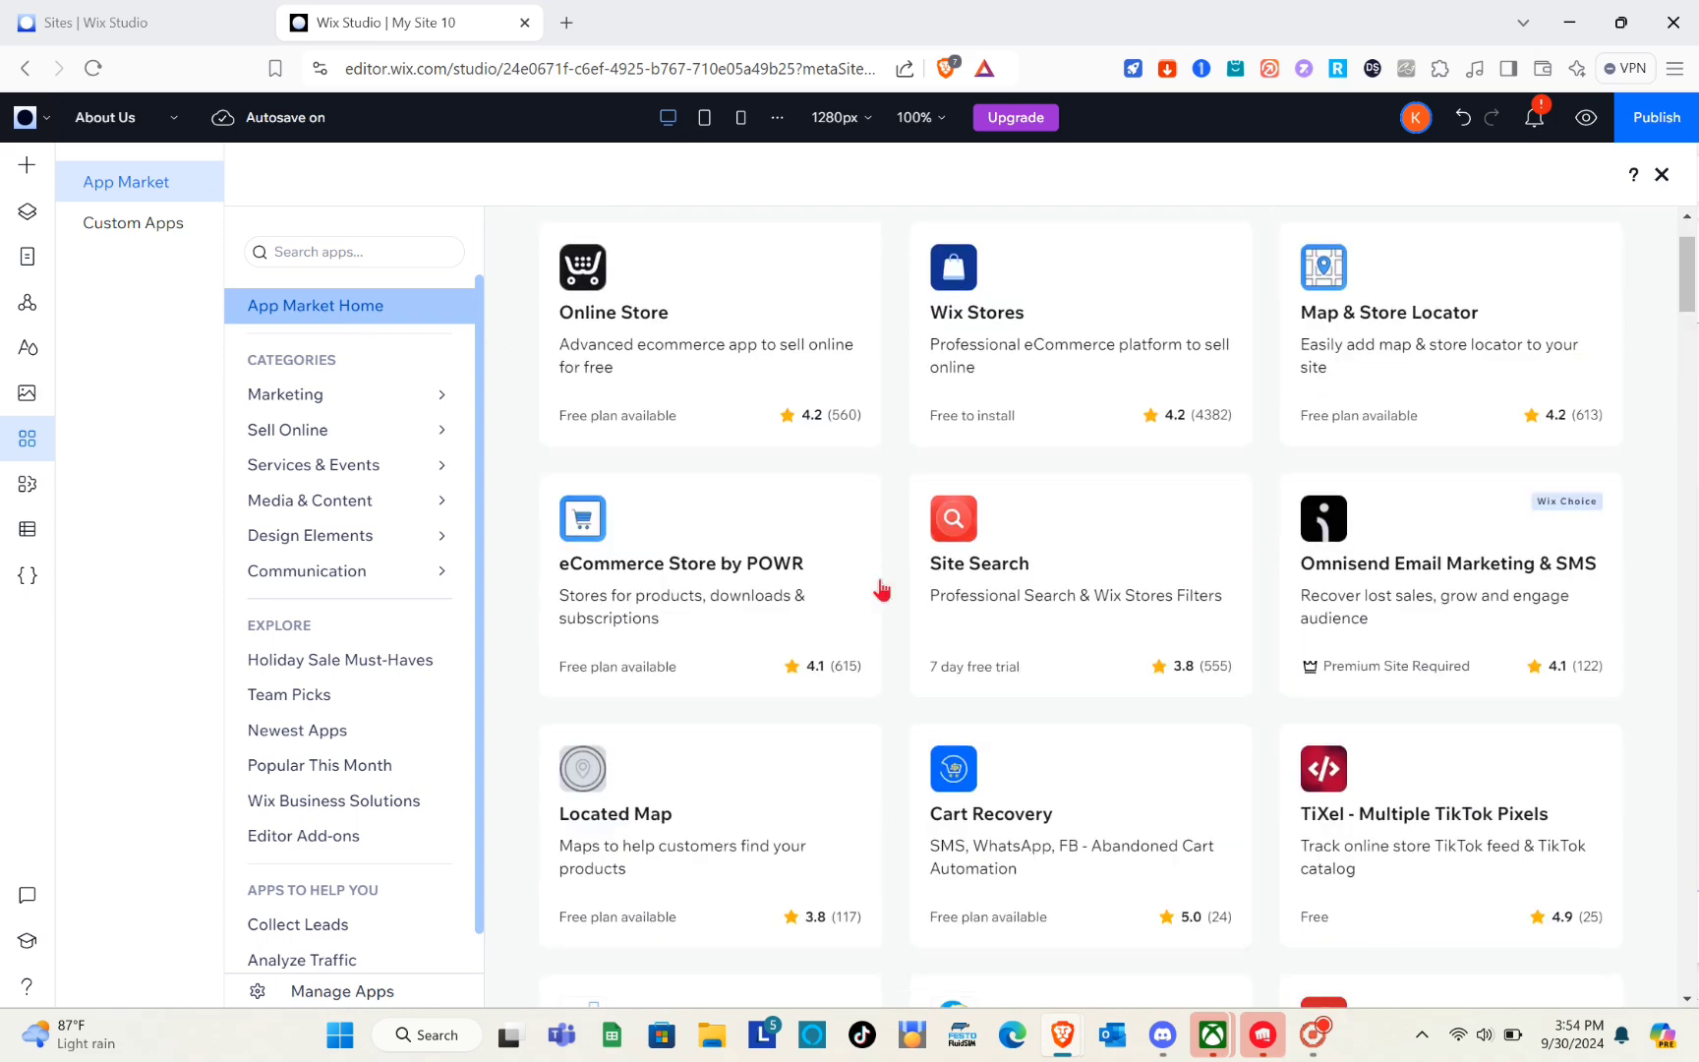
{"action": "scroll", "coordinate": [882, 588], "scroll_direction": "up", "scroll_amount": 2}
{"action": "scroll", "coordinate": [882, 590], "scroll_direction": "down", "scroll_amount": 2}
{"action": "scroll", "coordinate": [882, 588], "scroll_direction": "down", "scroll_amount": 1}
{"action": "scroll", "coordinate": [882, 588], "scroll_direction": "up", "scroll_amount": 3}
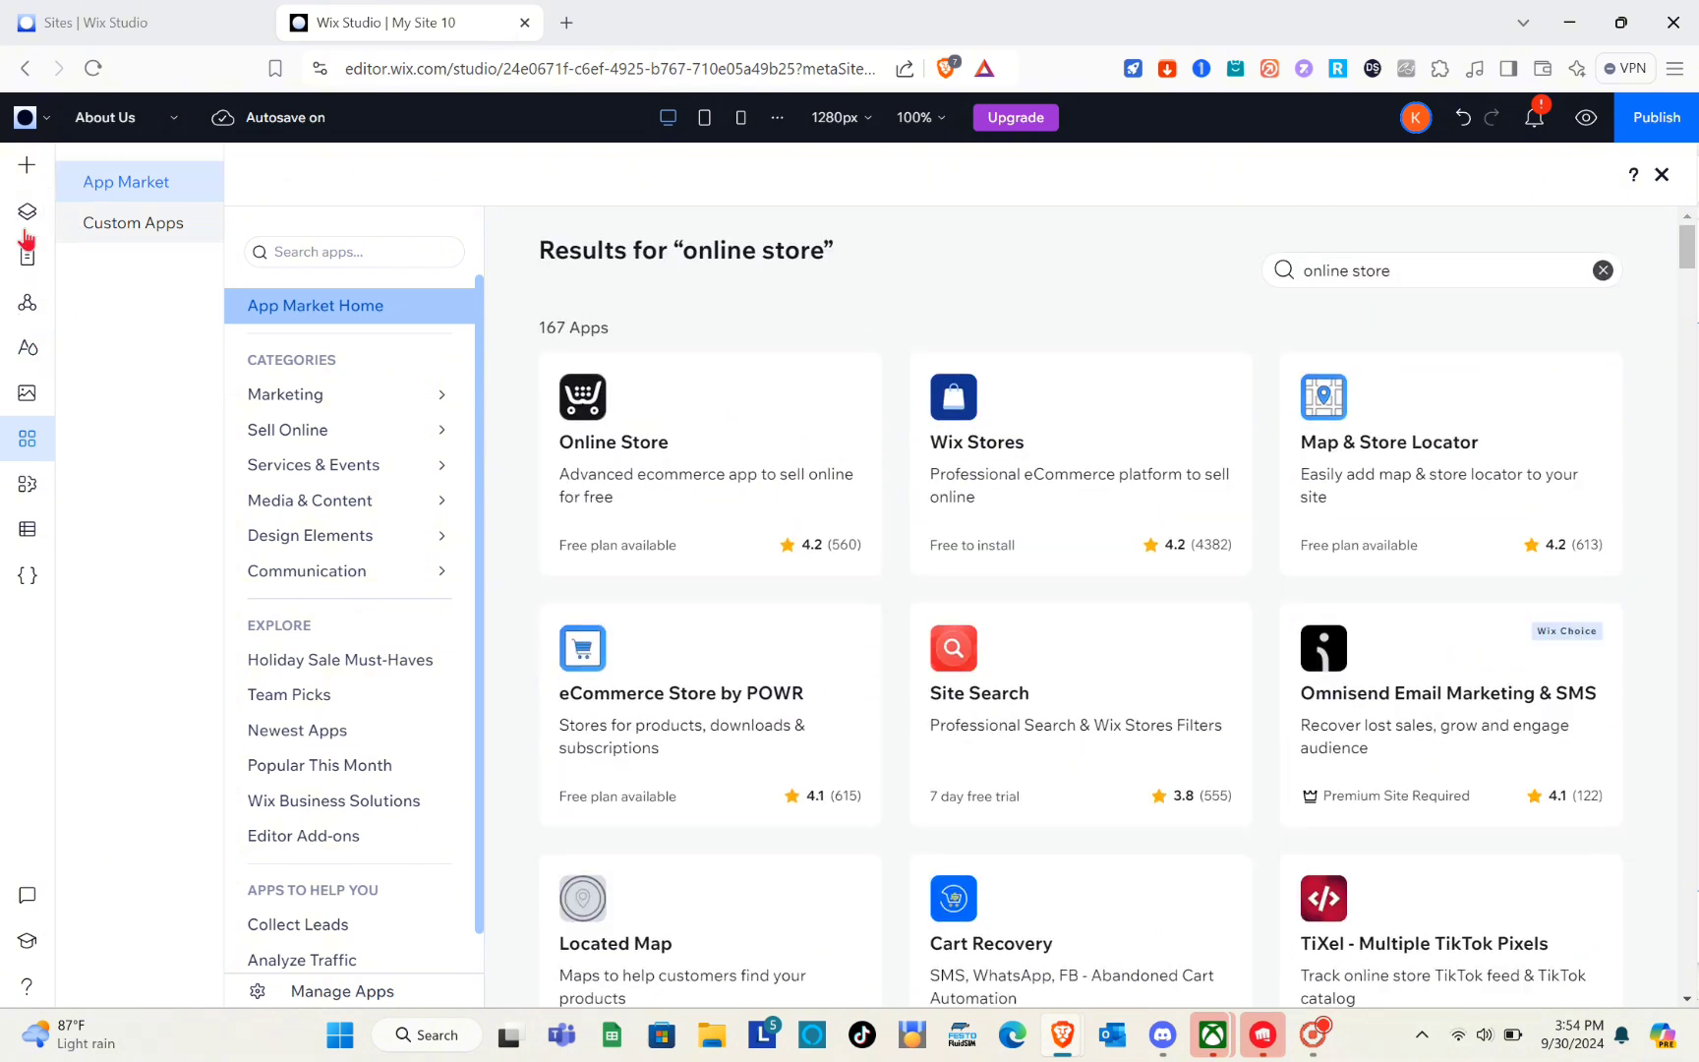
Examine the site's typography, color and max width style settings.
{"action": "left_click", "coordinate": [37, 364]}
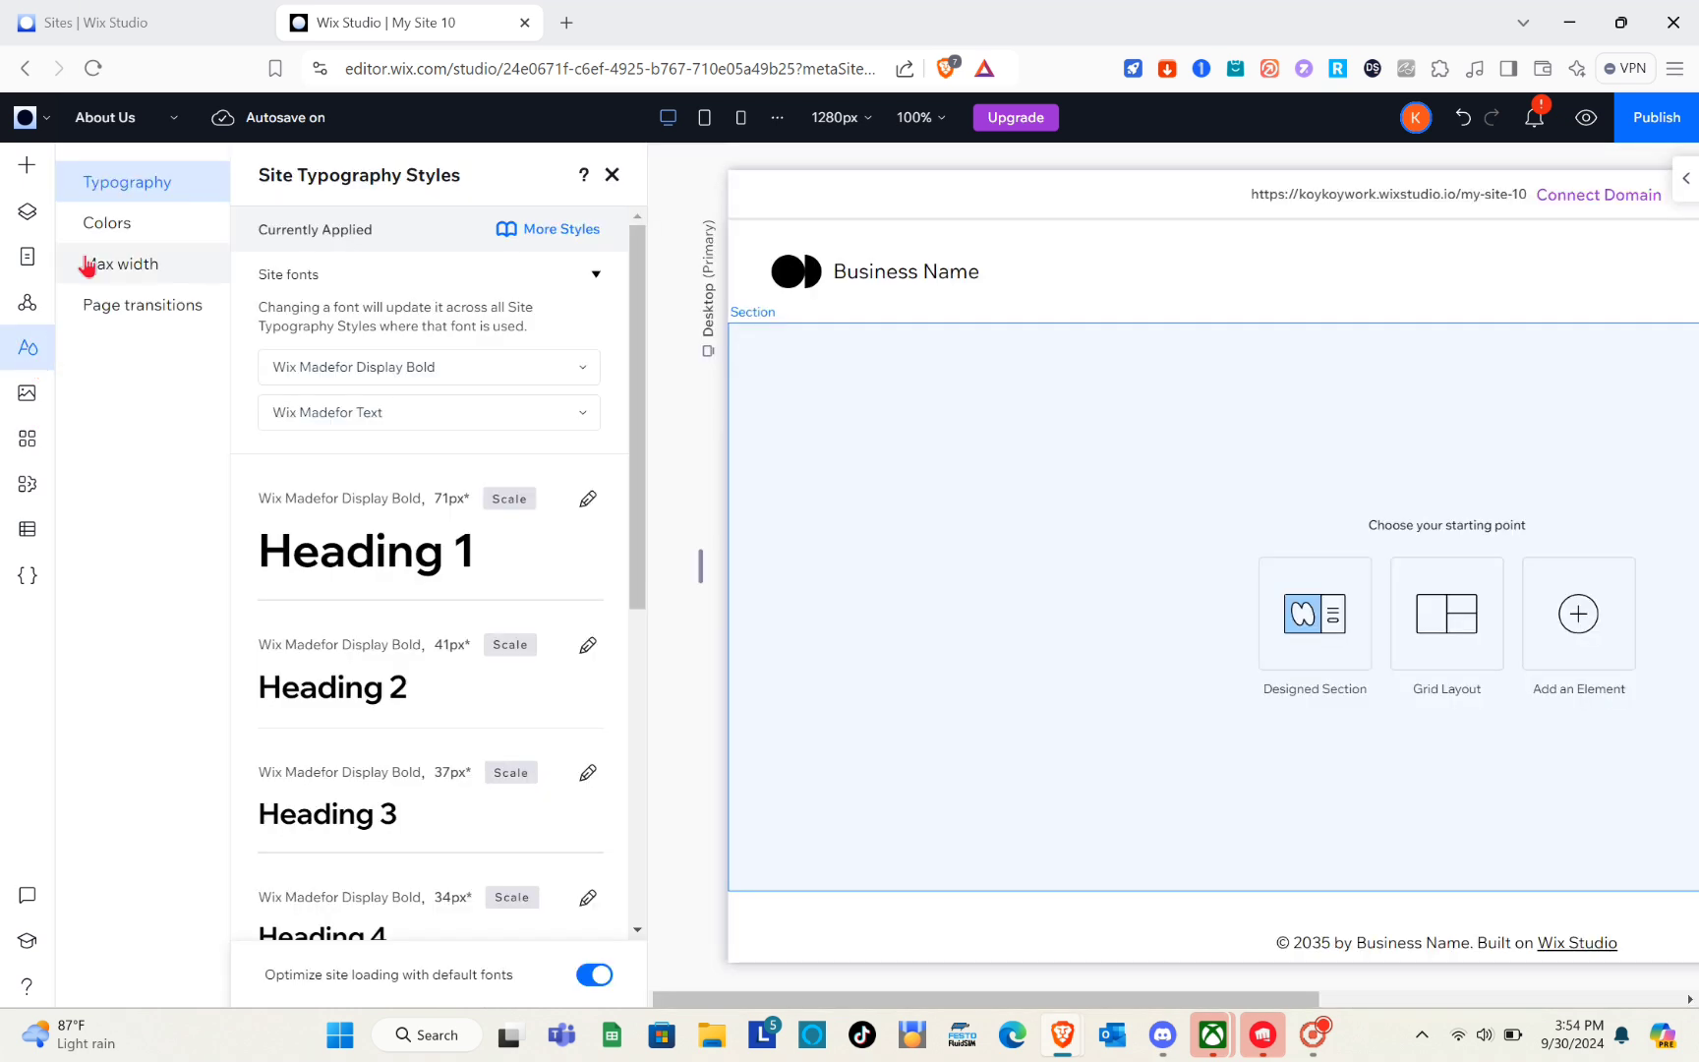
{"action": "scroll", "coordinate": [430, 558], "scroll_direction": "down", "scroll_amount": 6}
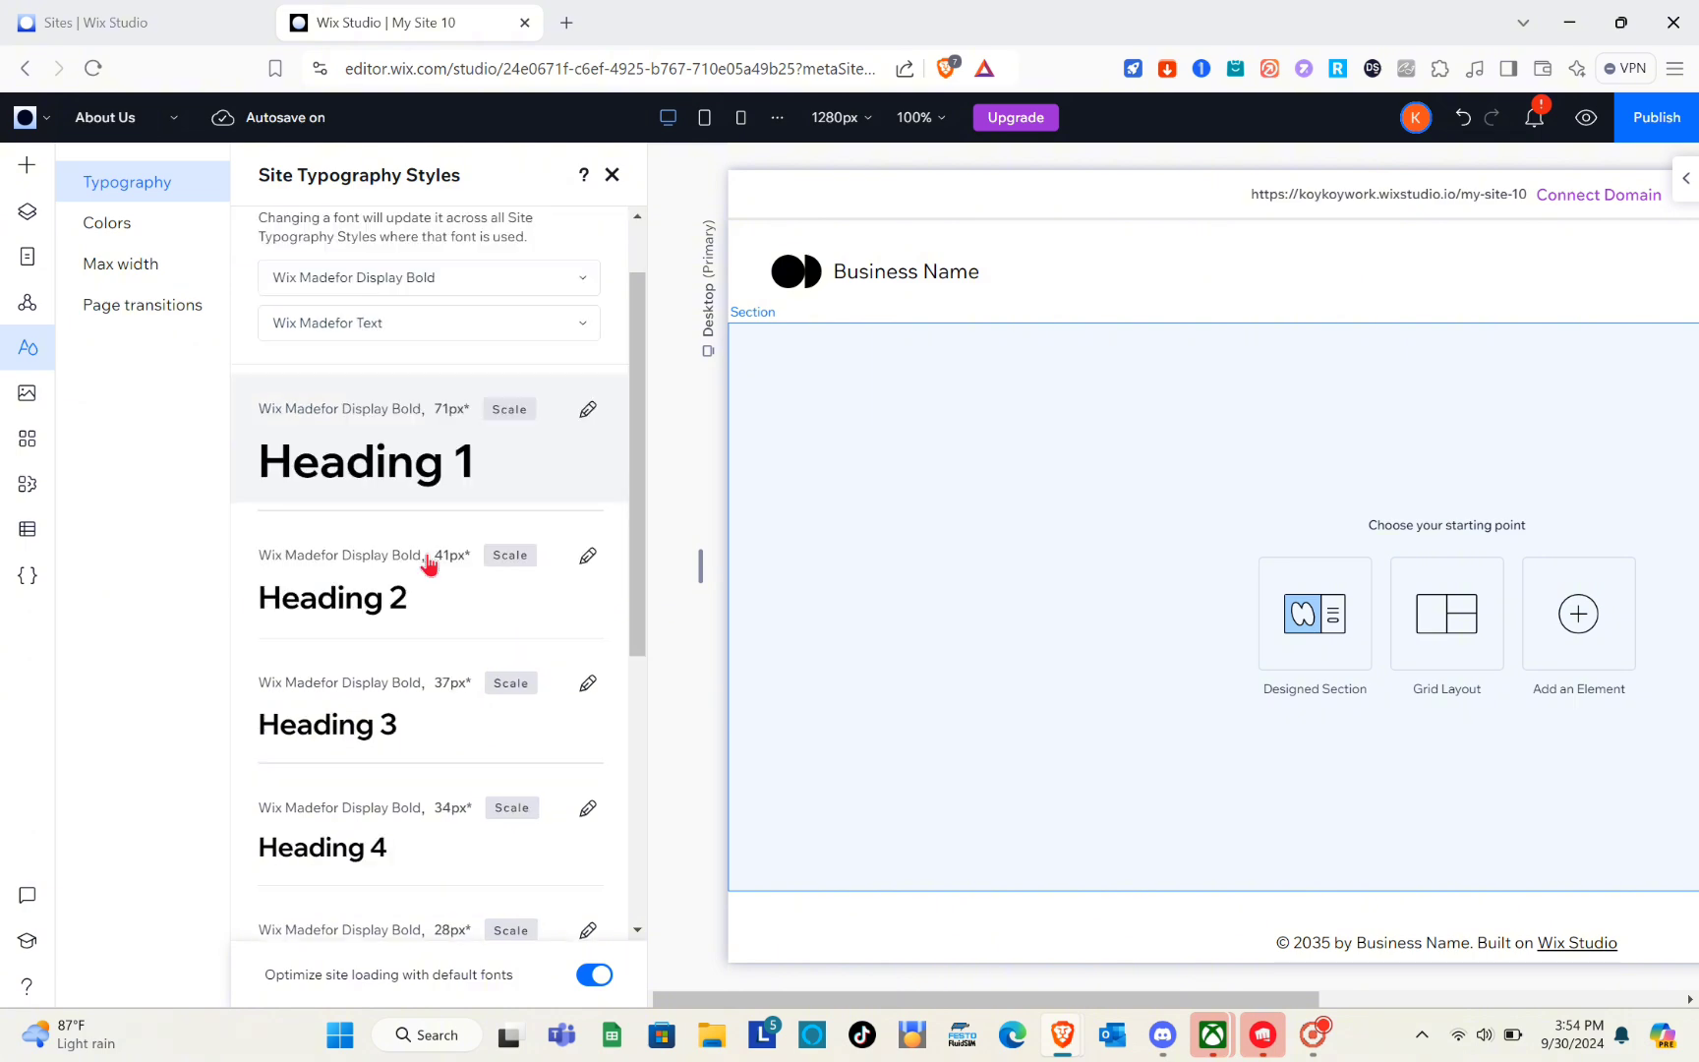
{"action": "scroll", "coordinate": [430, 560], "scroll_direction": "up", "scroll_amount": 5}
{"action": "scroll", "coordinate": [429, 563], "scroll_direction": "up", "scroll_amount": 2}
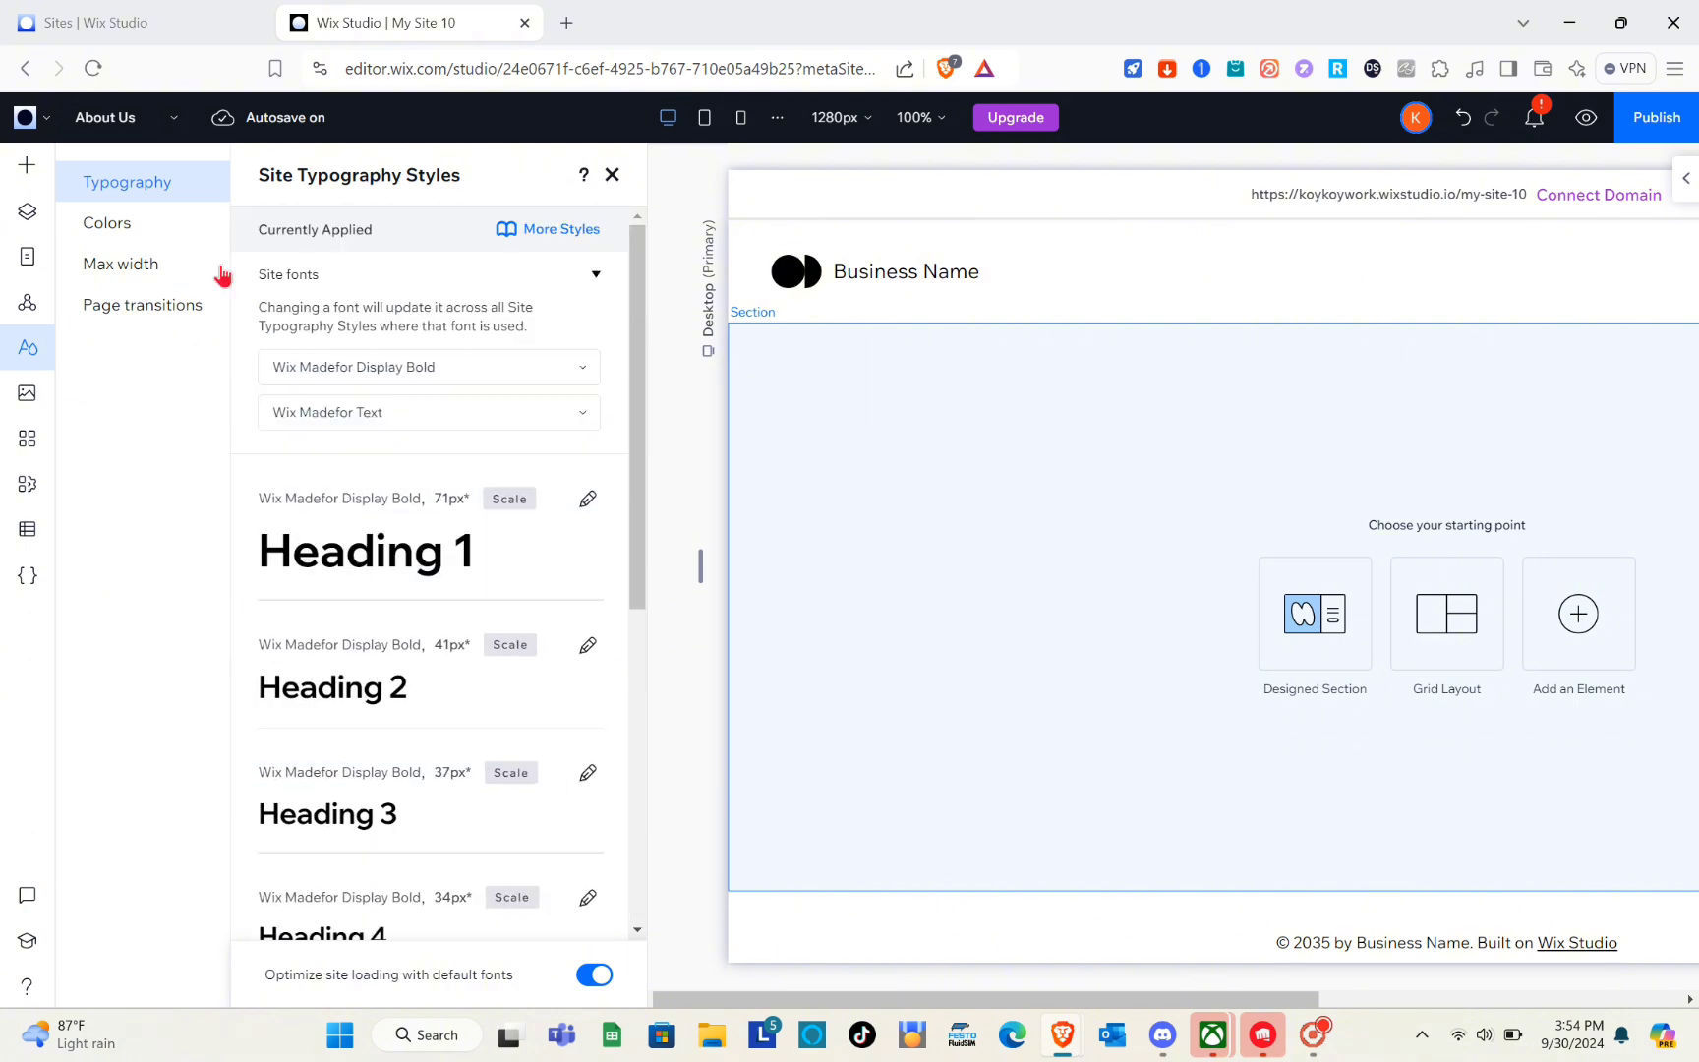
{"action": "left_click", "coordinate": [134, 214]}
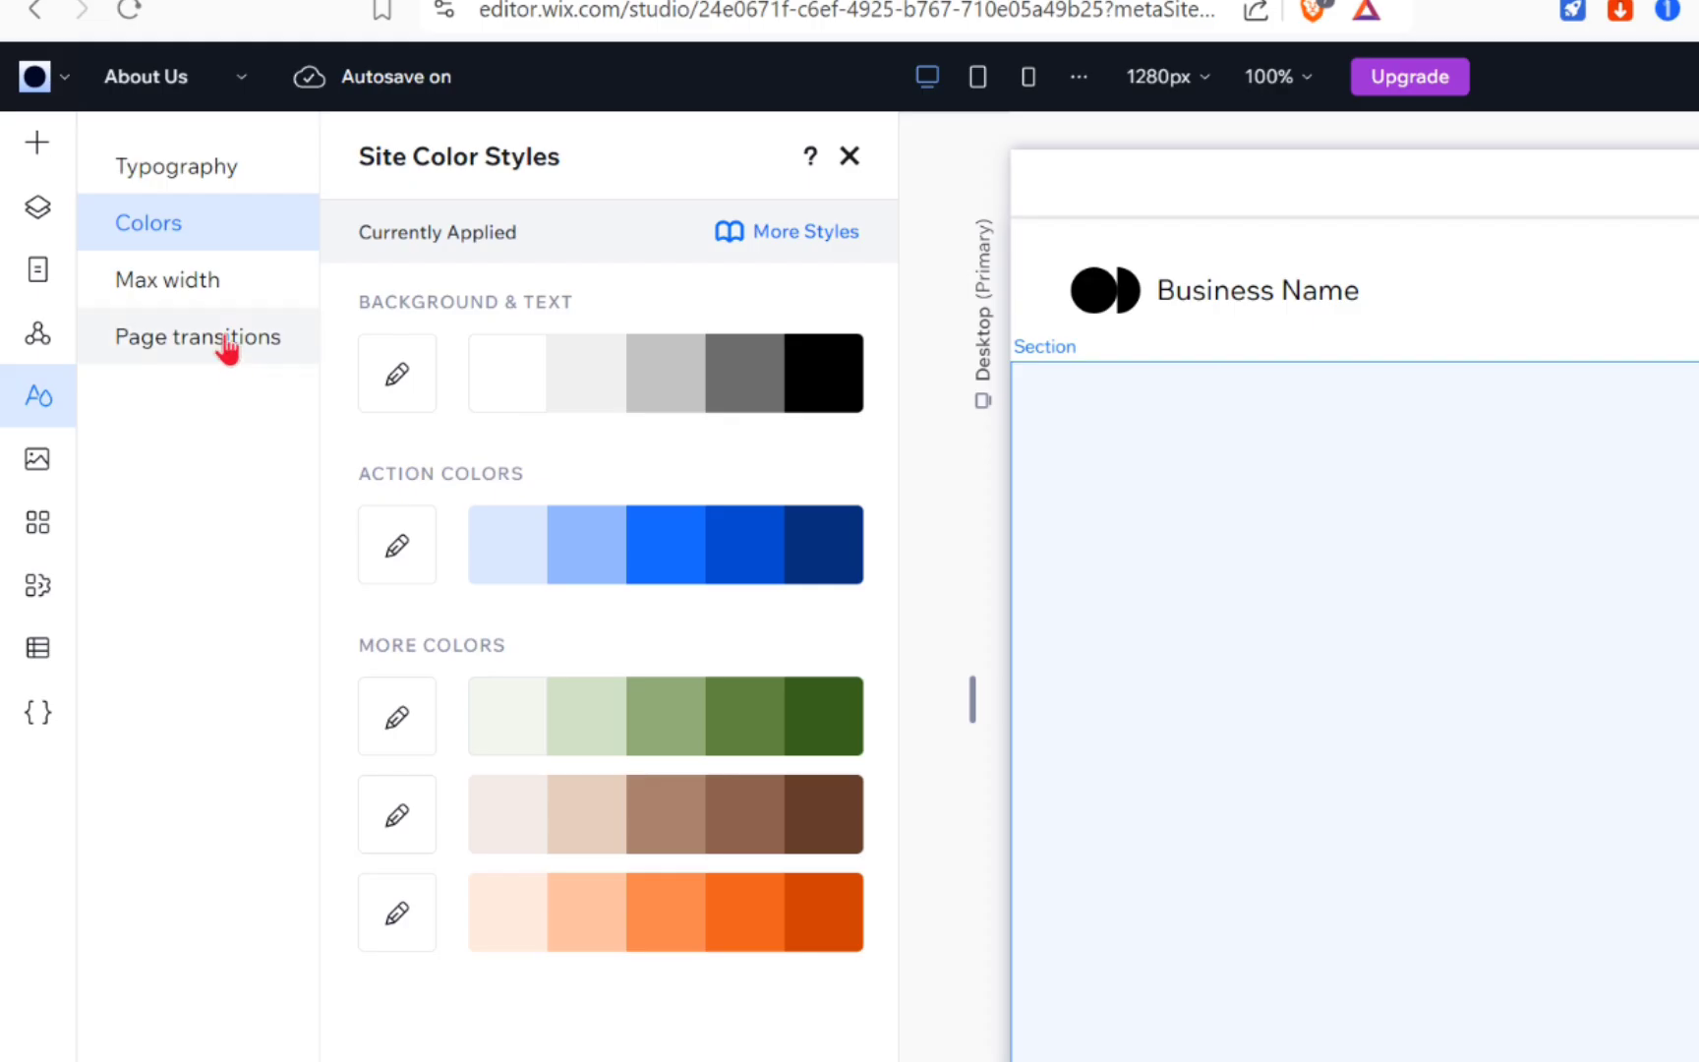
{"action": "left_click", "coordinate": [144, 264]}
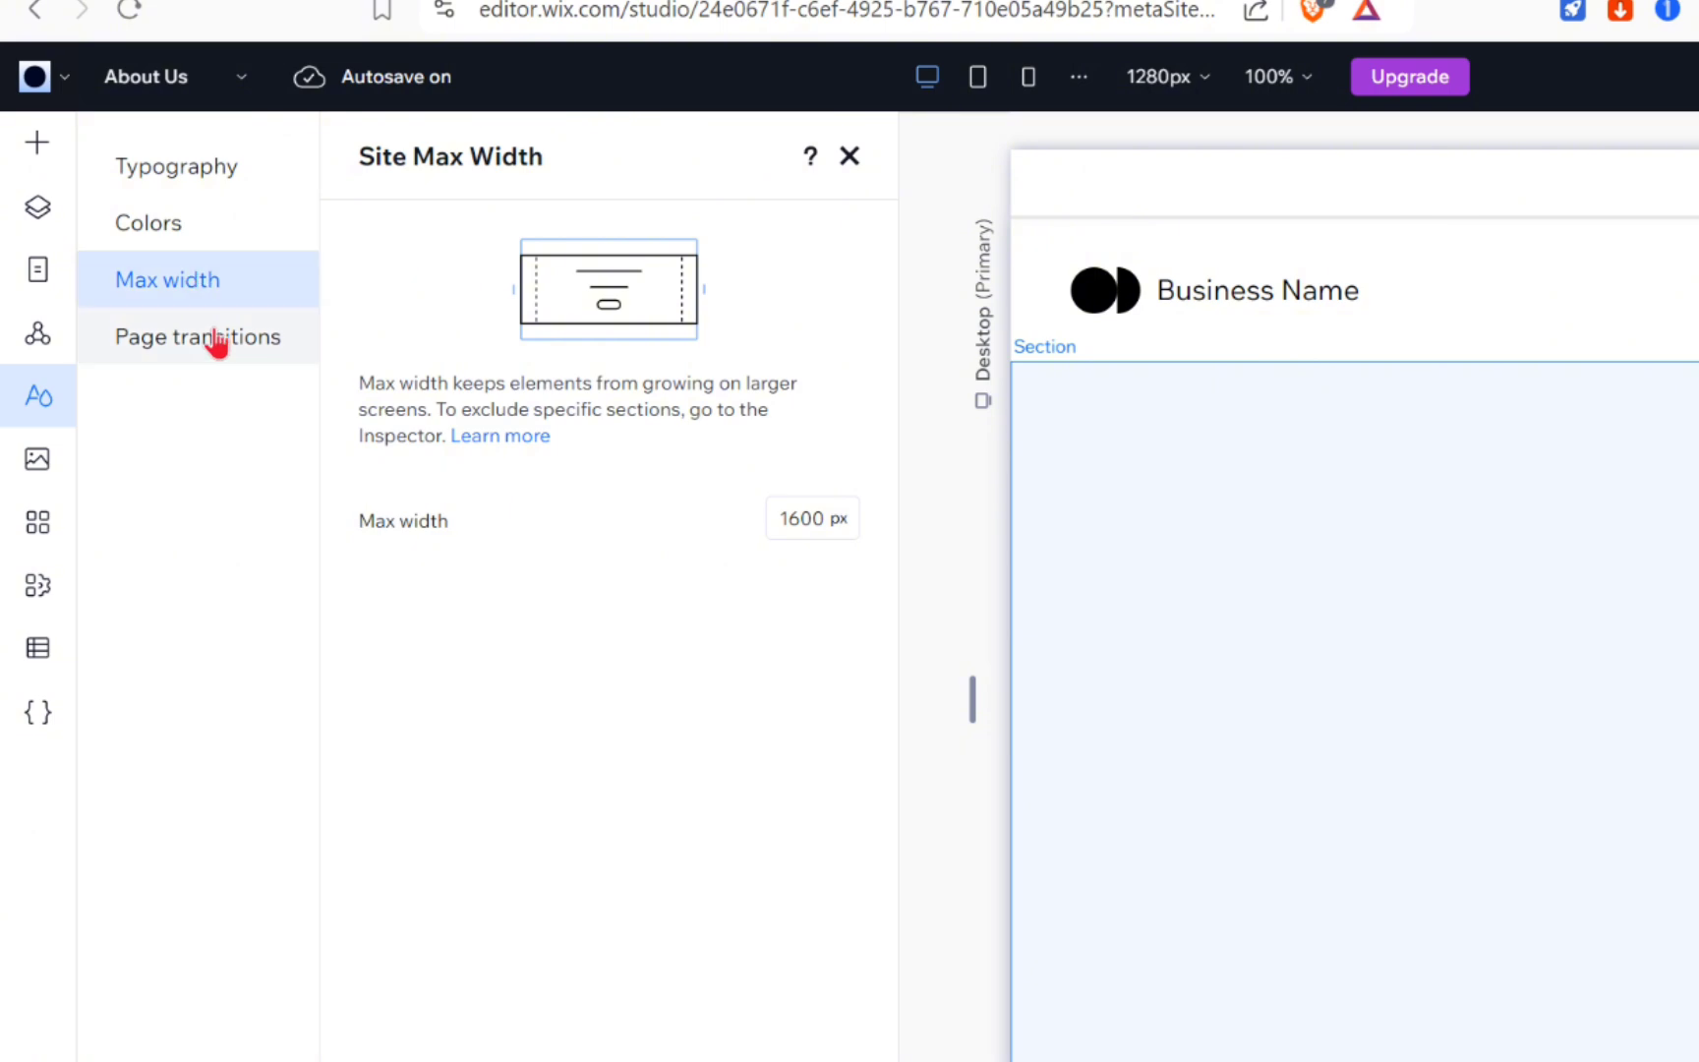
Set the site's page transition to Out-In and close the site styles.
{"action": "left_click", "coordinate": [210, 343]}
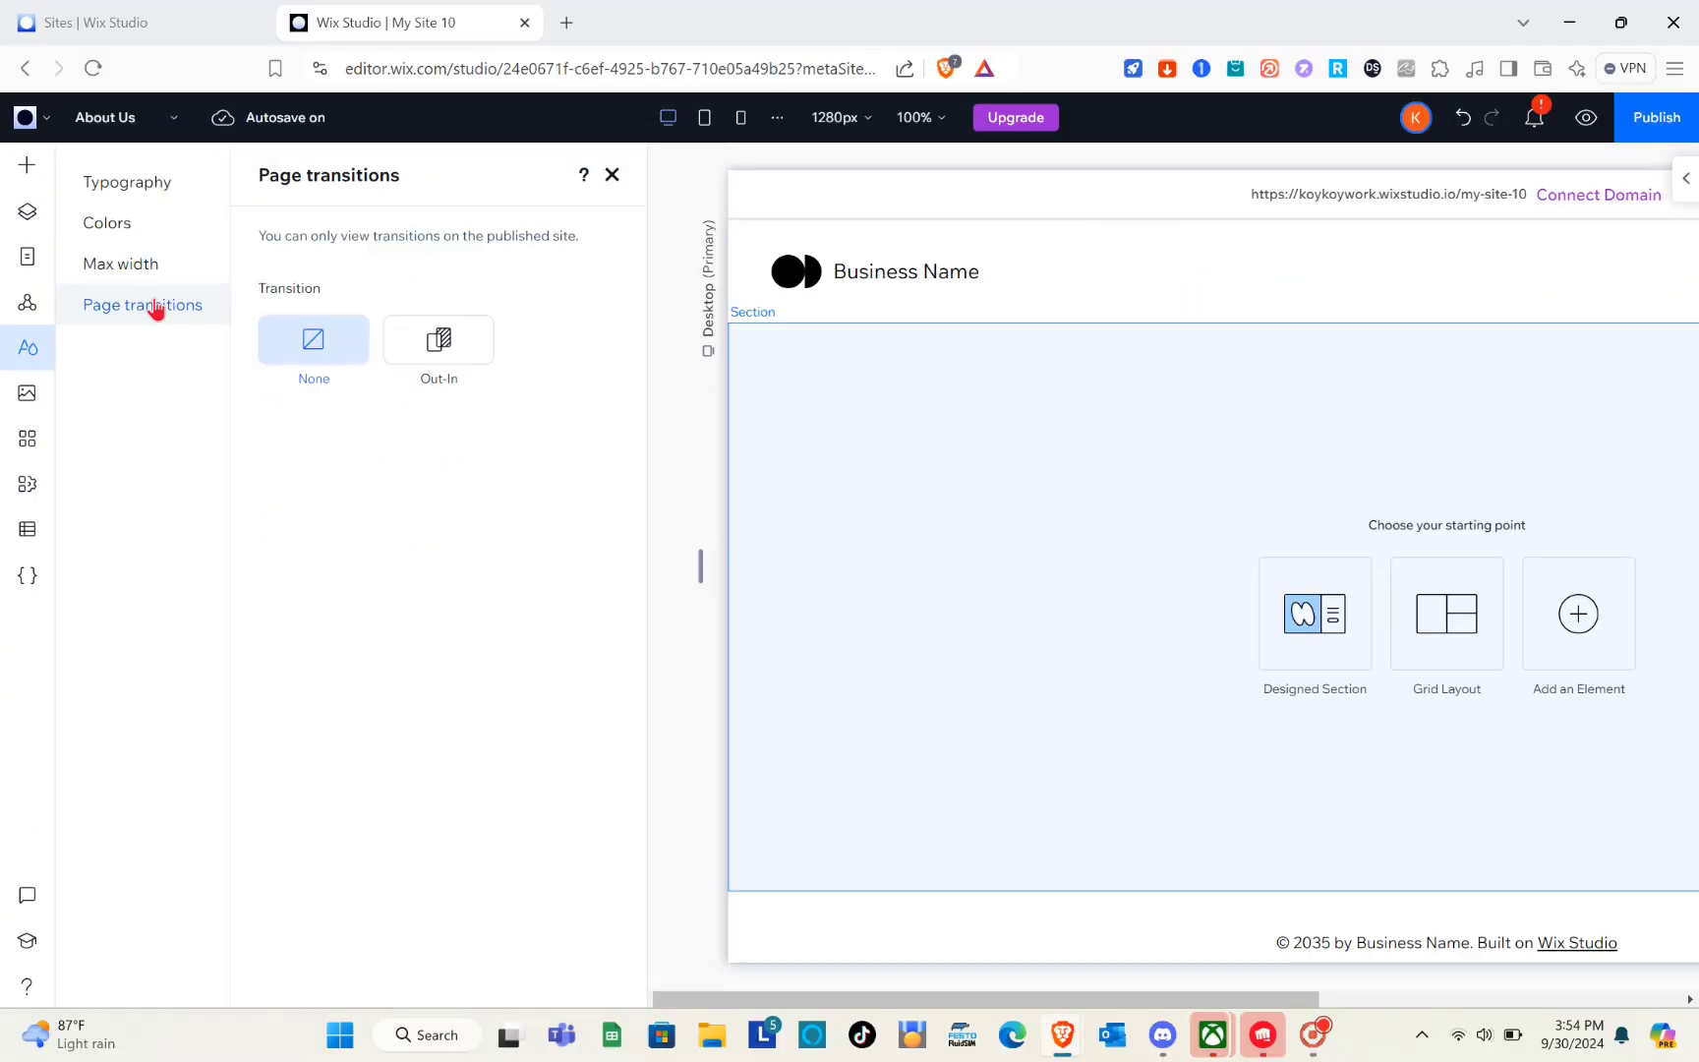
{"action": "left_click", "coordinate": [440, 352]}
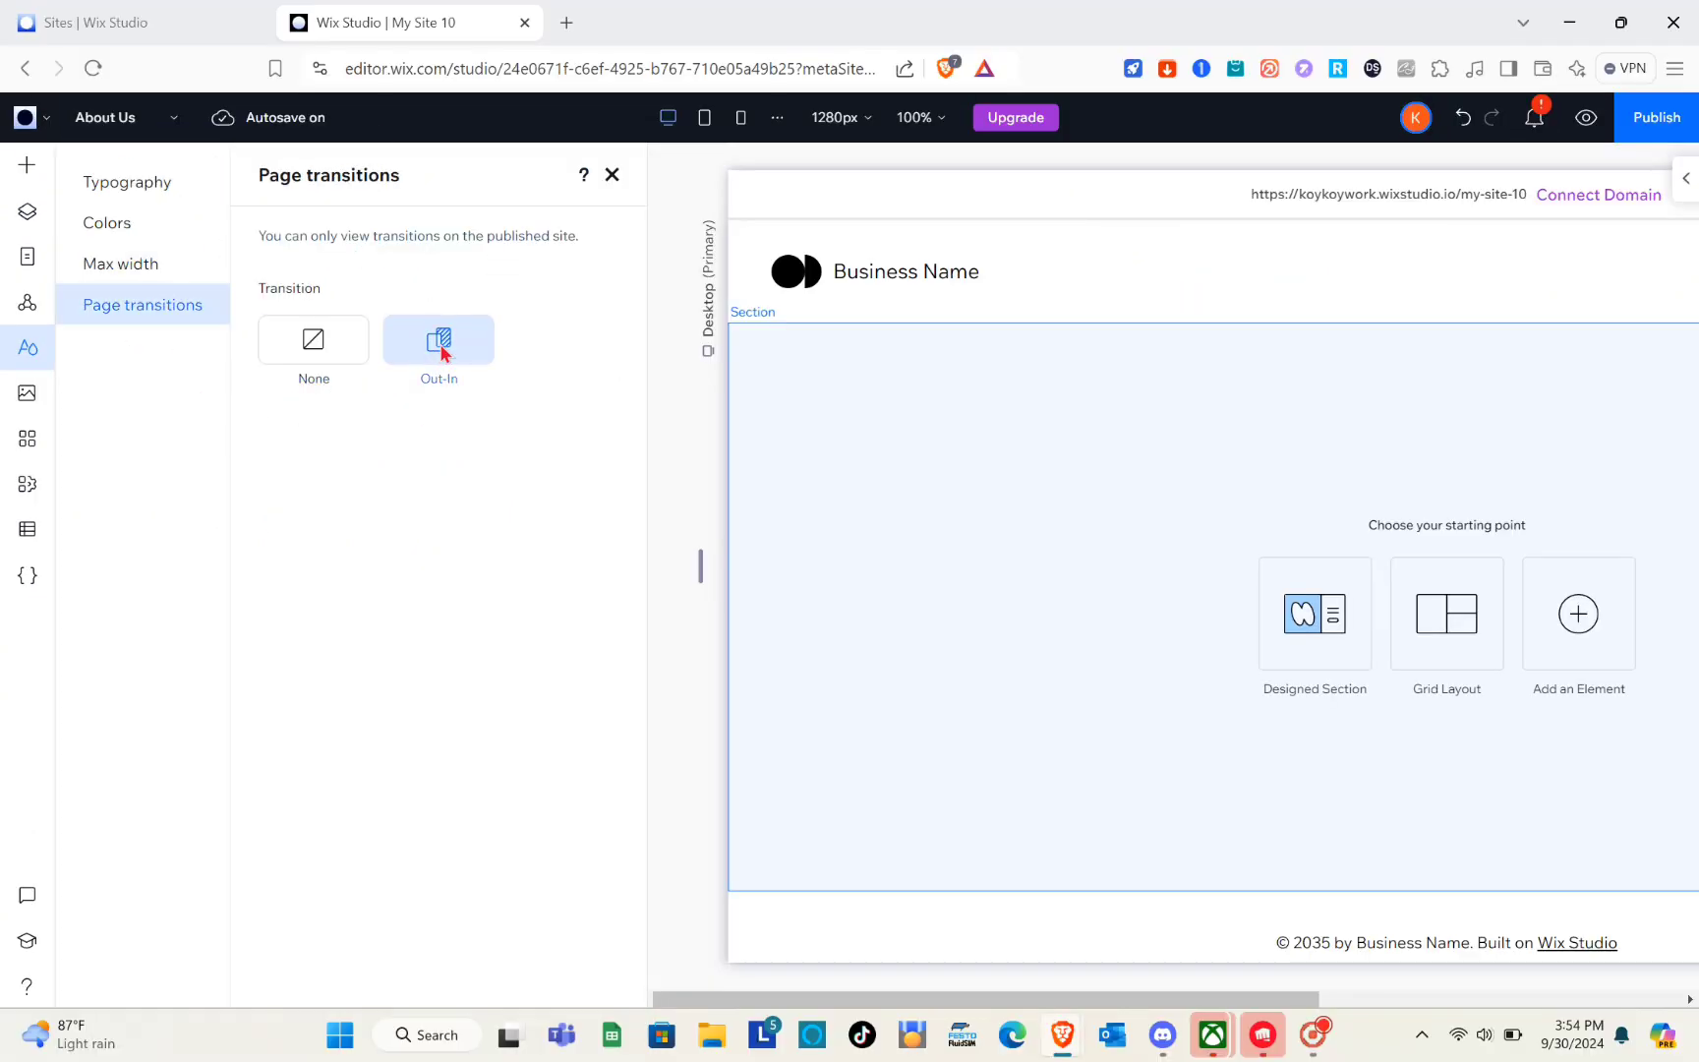
{"action": "left_click", "coordinate": [611, 175]}
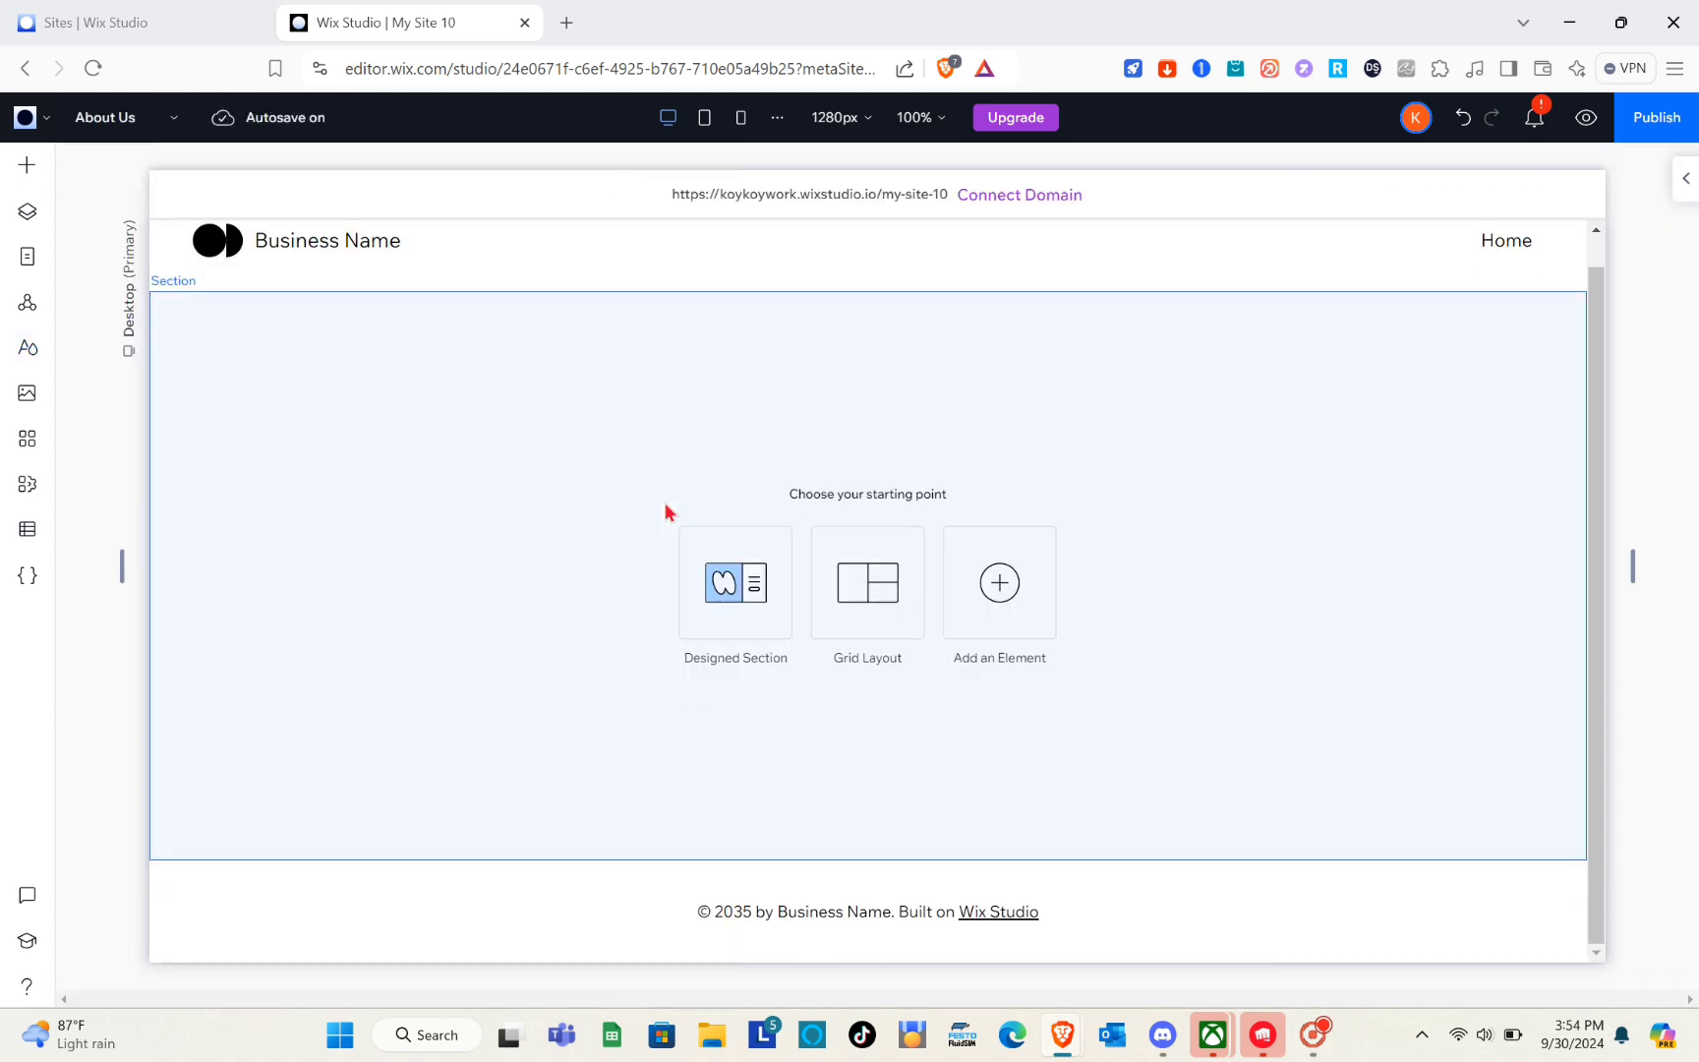
Switch to the tablet breakpoint and review the Home page's image grid and sections there.
{"action": "scroll", "coordinate": [665, 511], "scroll_direction": "up", "scroll_amount": 1}
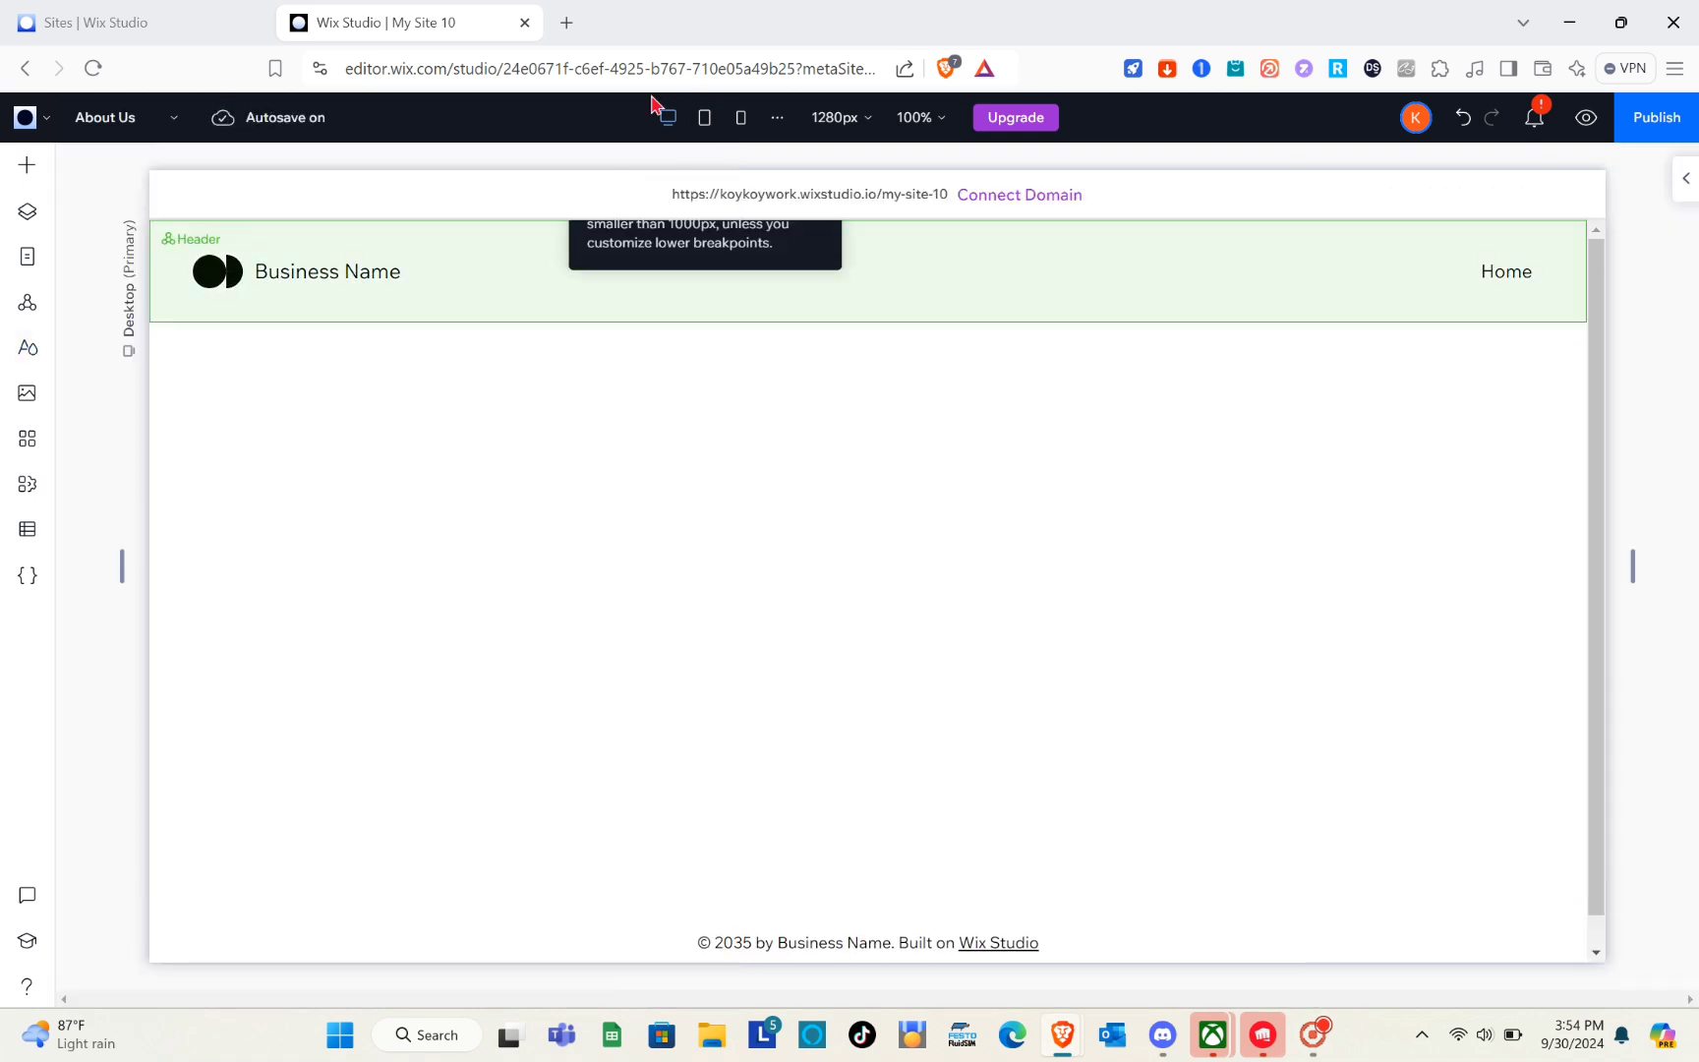
{"action": "left_click", "coordinate": [706, 120]}
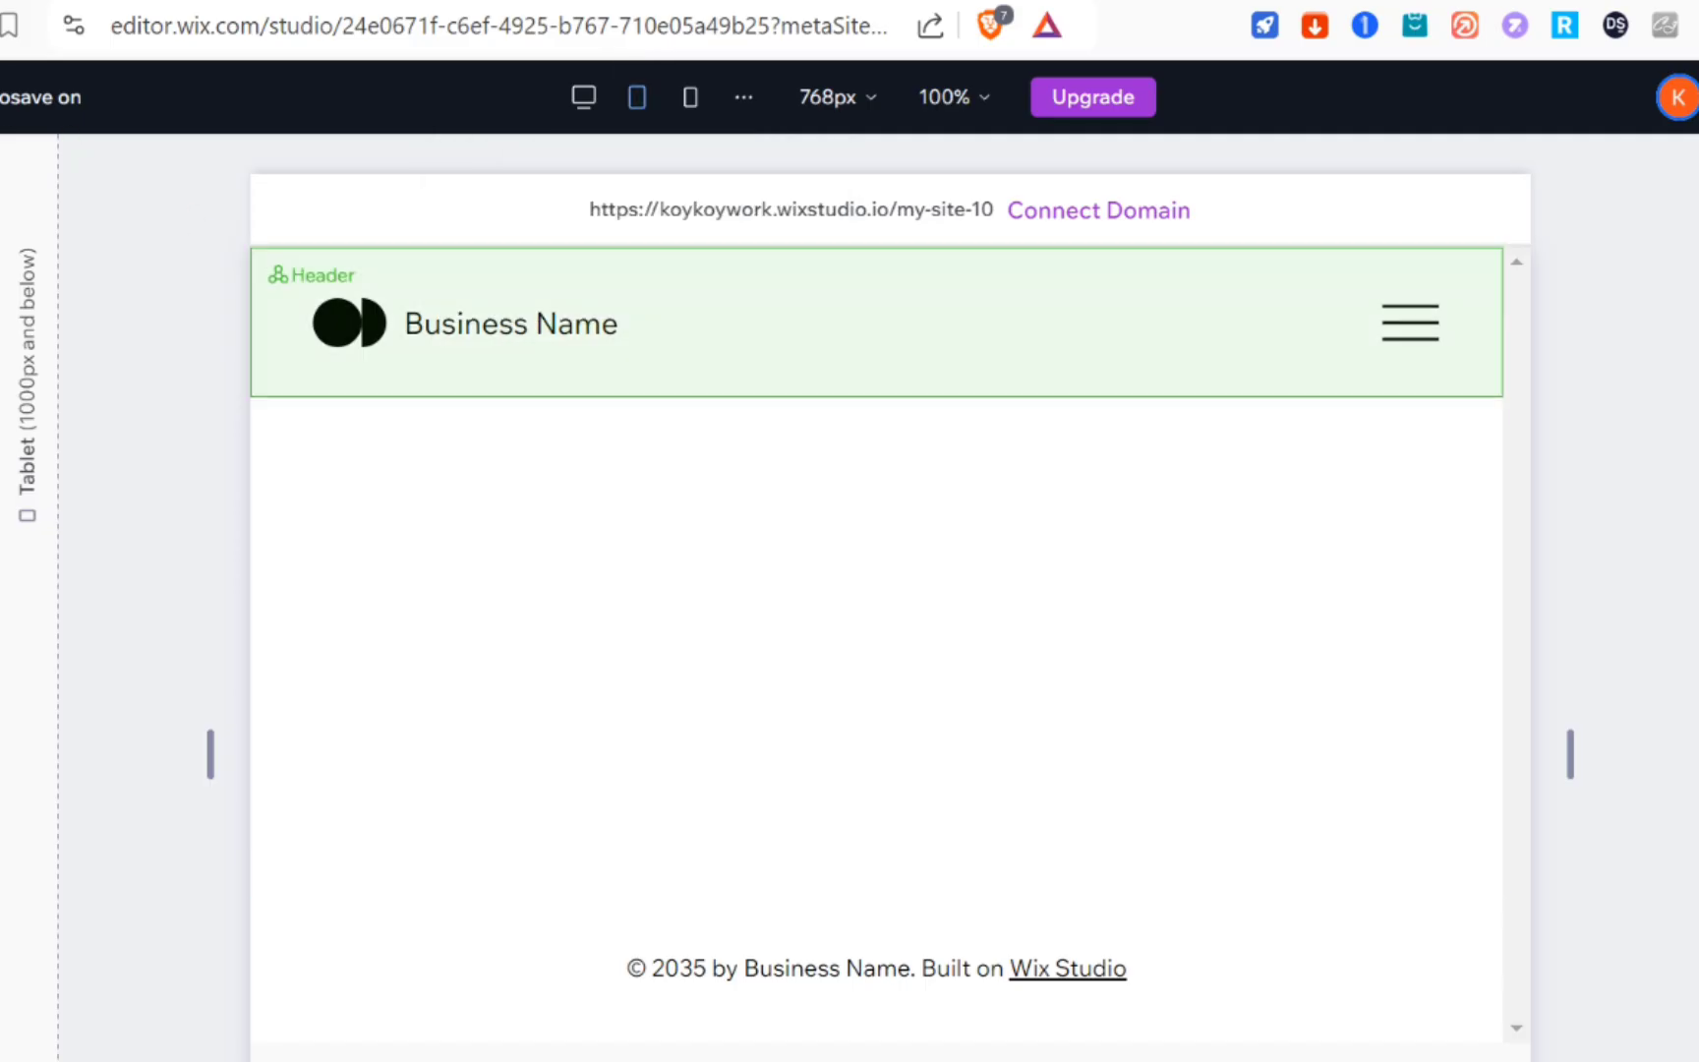
{"action": "left_click", "coordinate": [0, 97]}
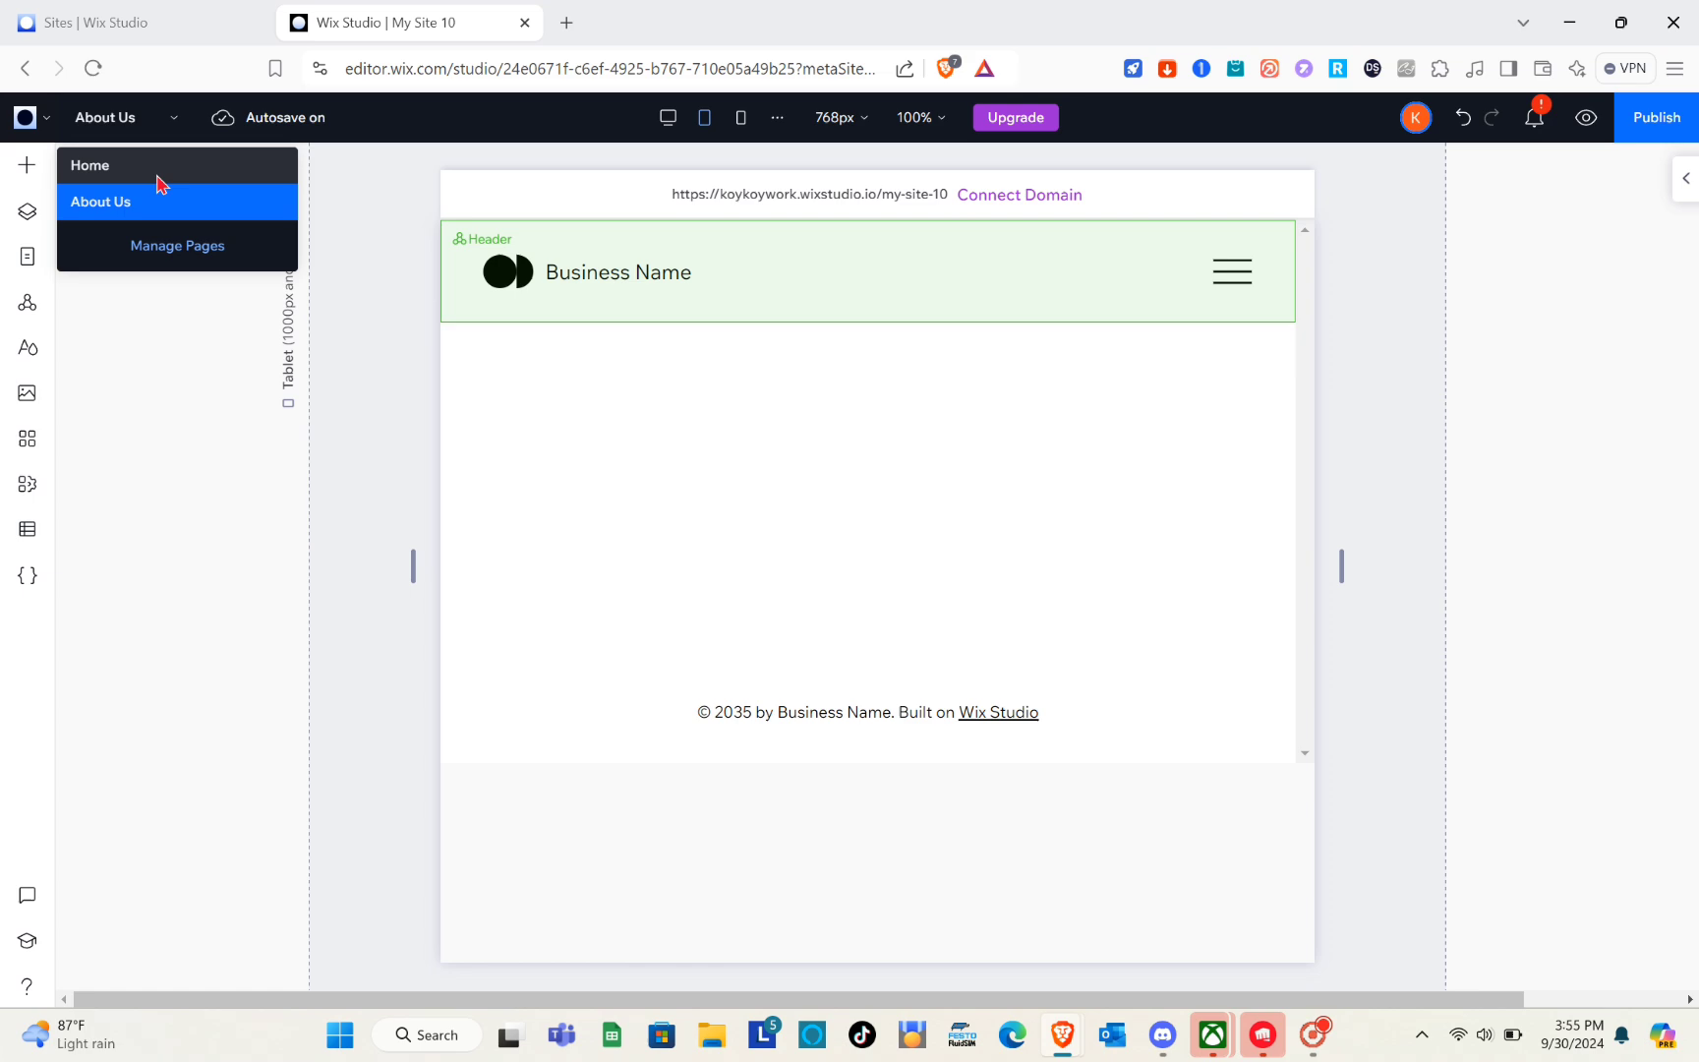
{"action": "left_click", "coordinate": [19, 167]}
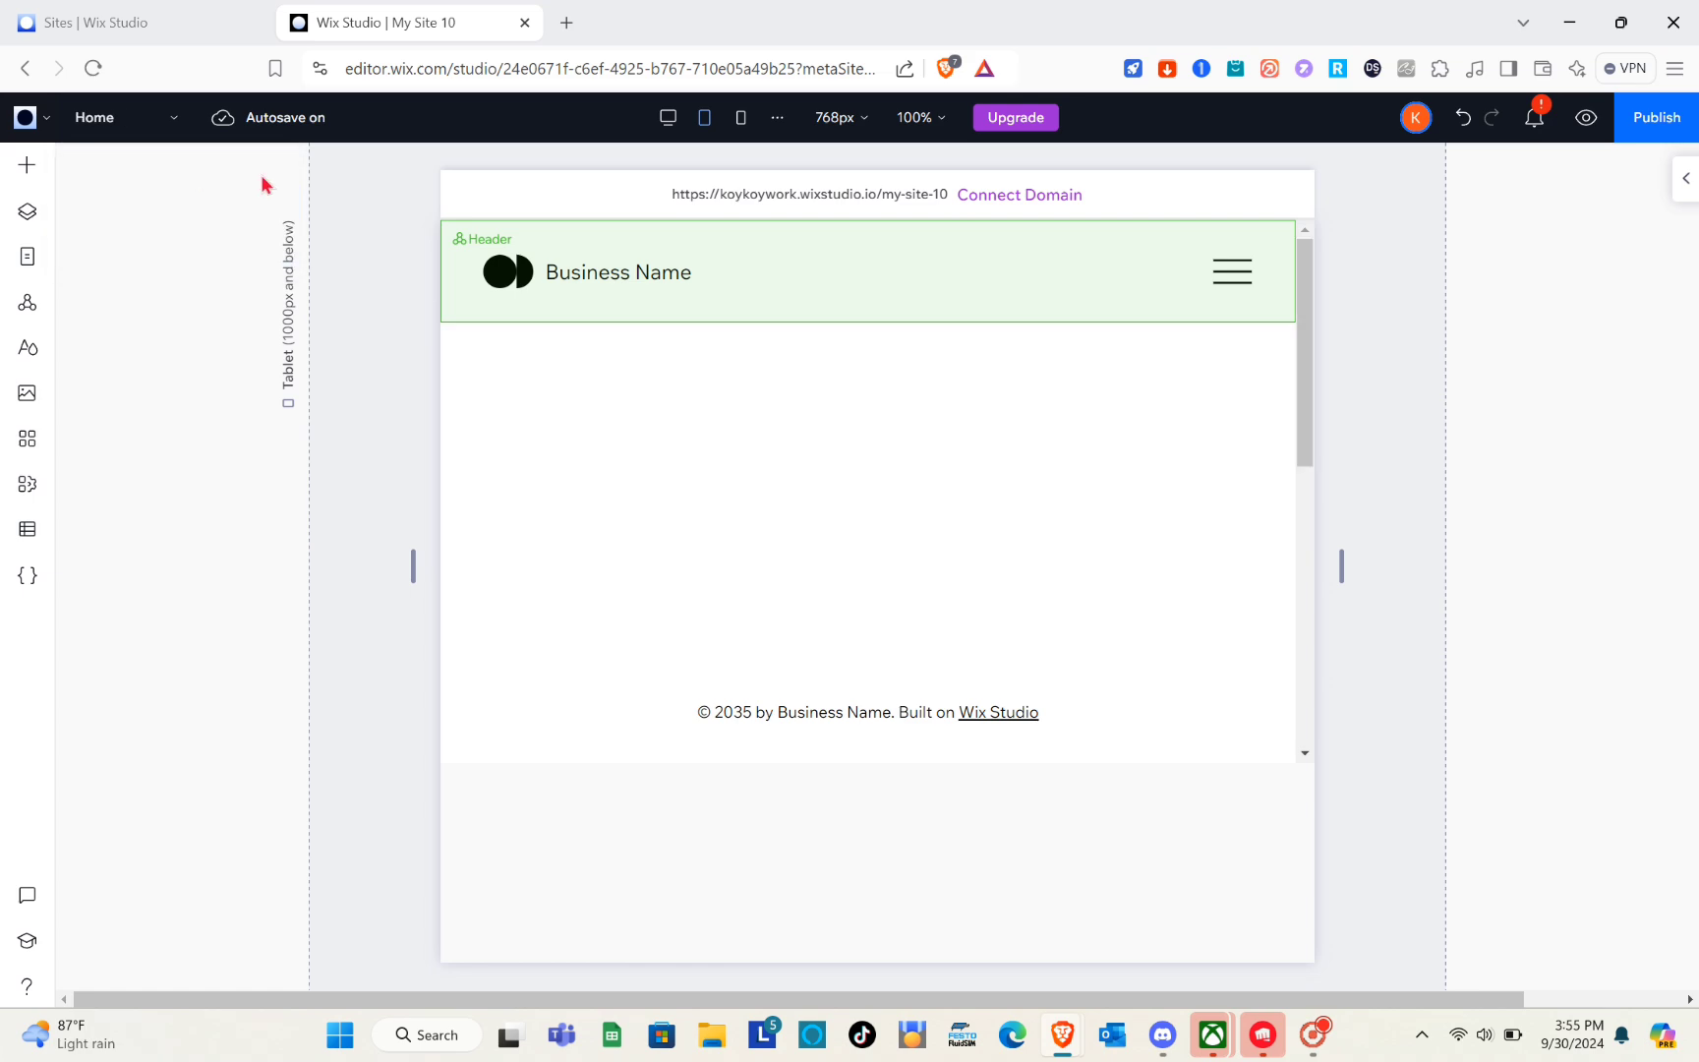
{"action": "scroll", "coordinate": [837, 697], "scroll_direction": "down", "scroll_amount": 5}
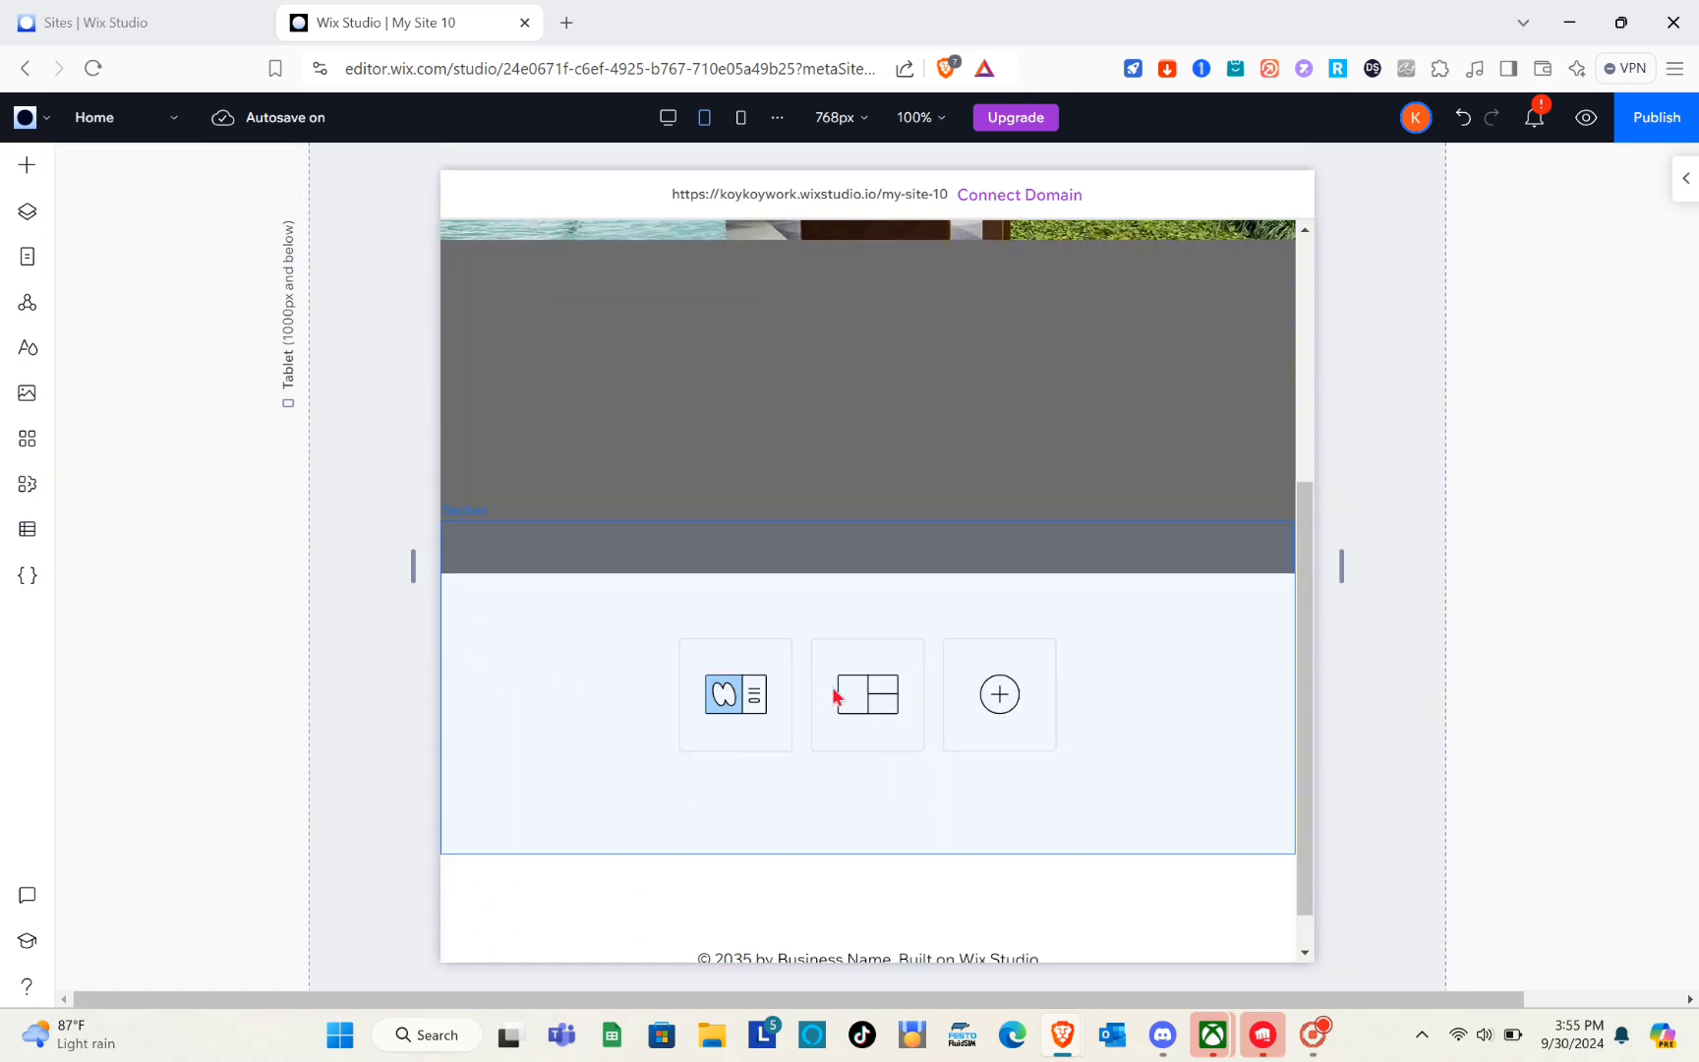
{"action": "scroll", "coordinate": [837, 697], "scroll_direction": "up", "scroll_amount": 5}
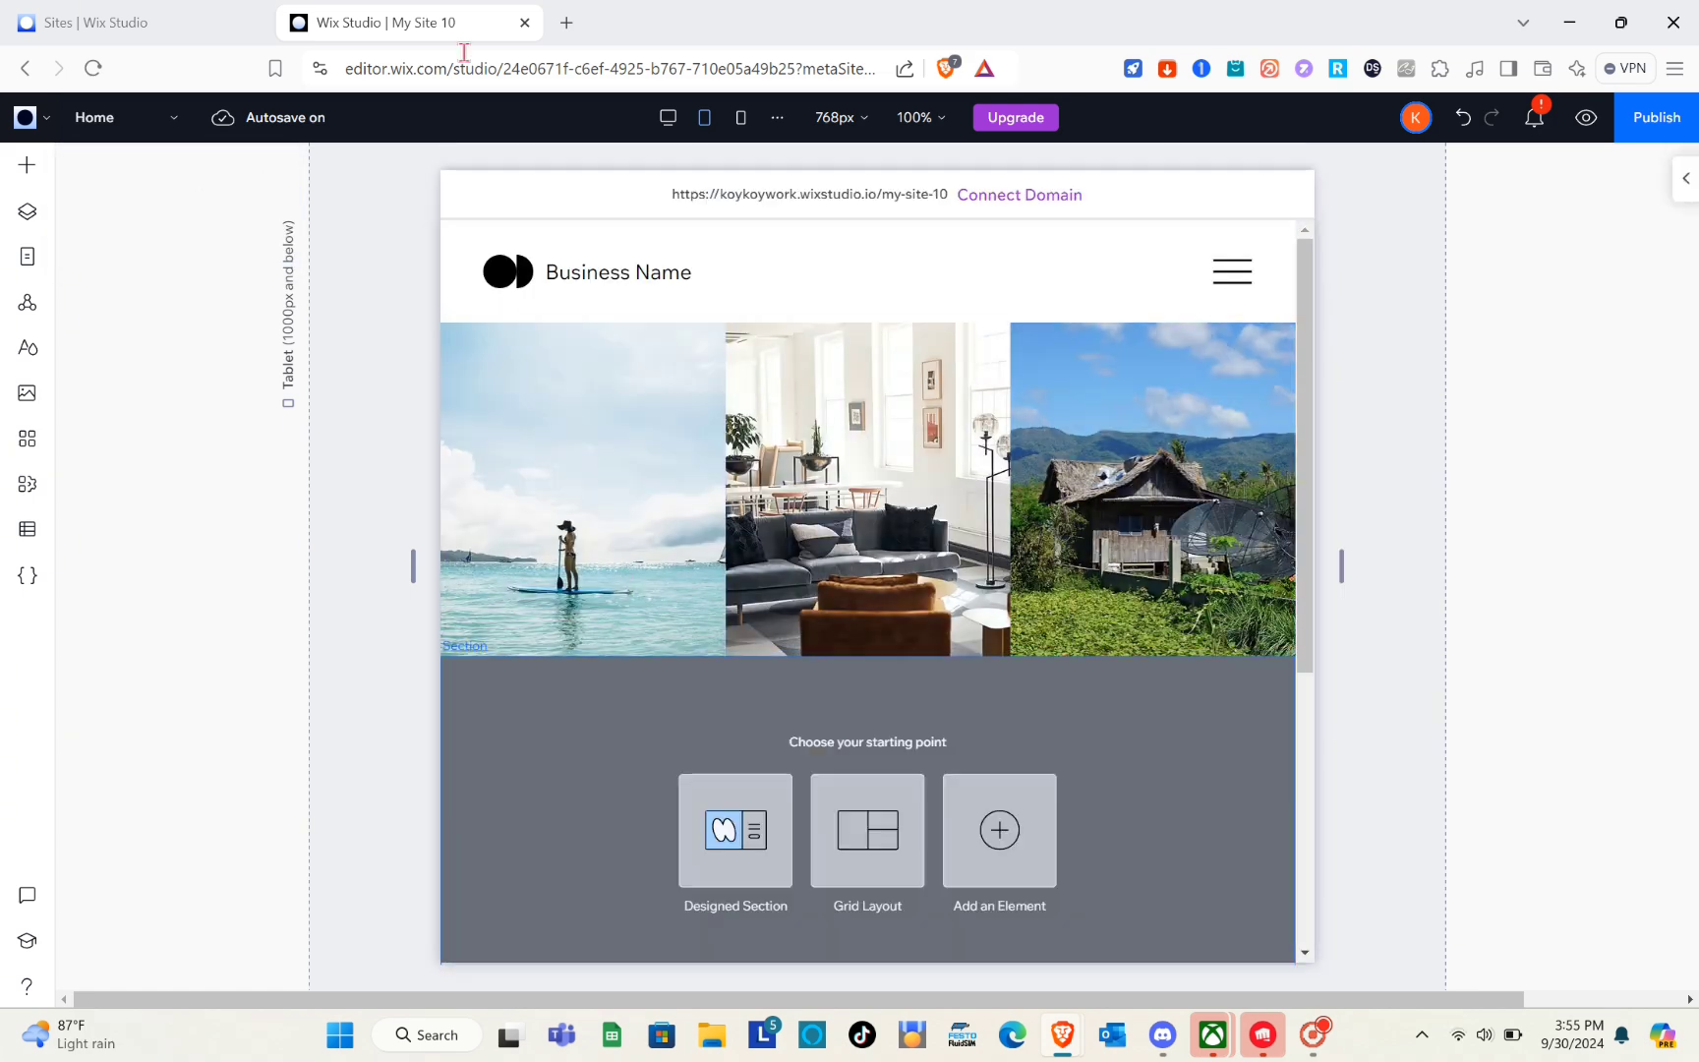
Check the Home page at the mobile and tablet breakpoints, then return to the desktop breakpoint.
{"action": "left_click", "coordinate": [738, 120]}
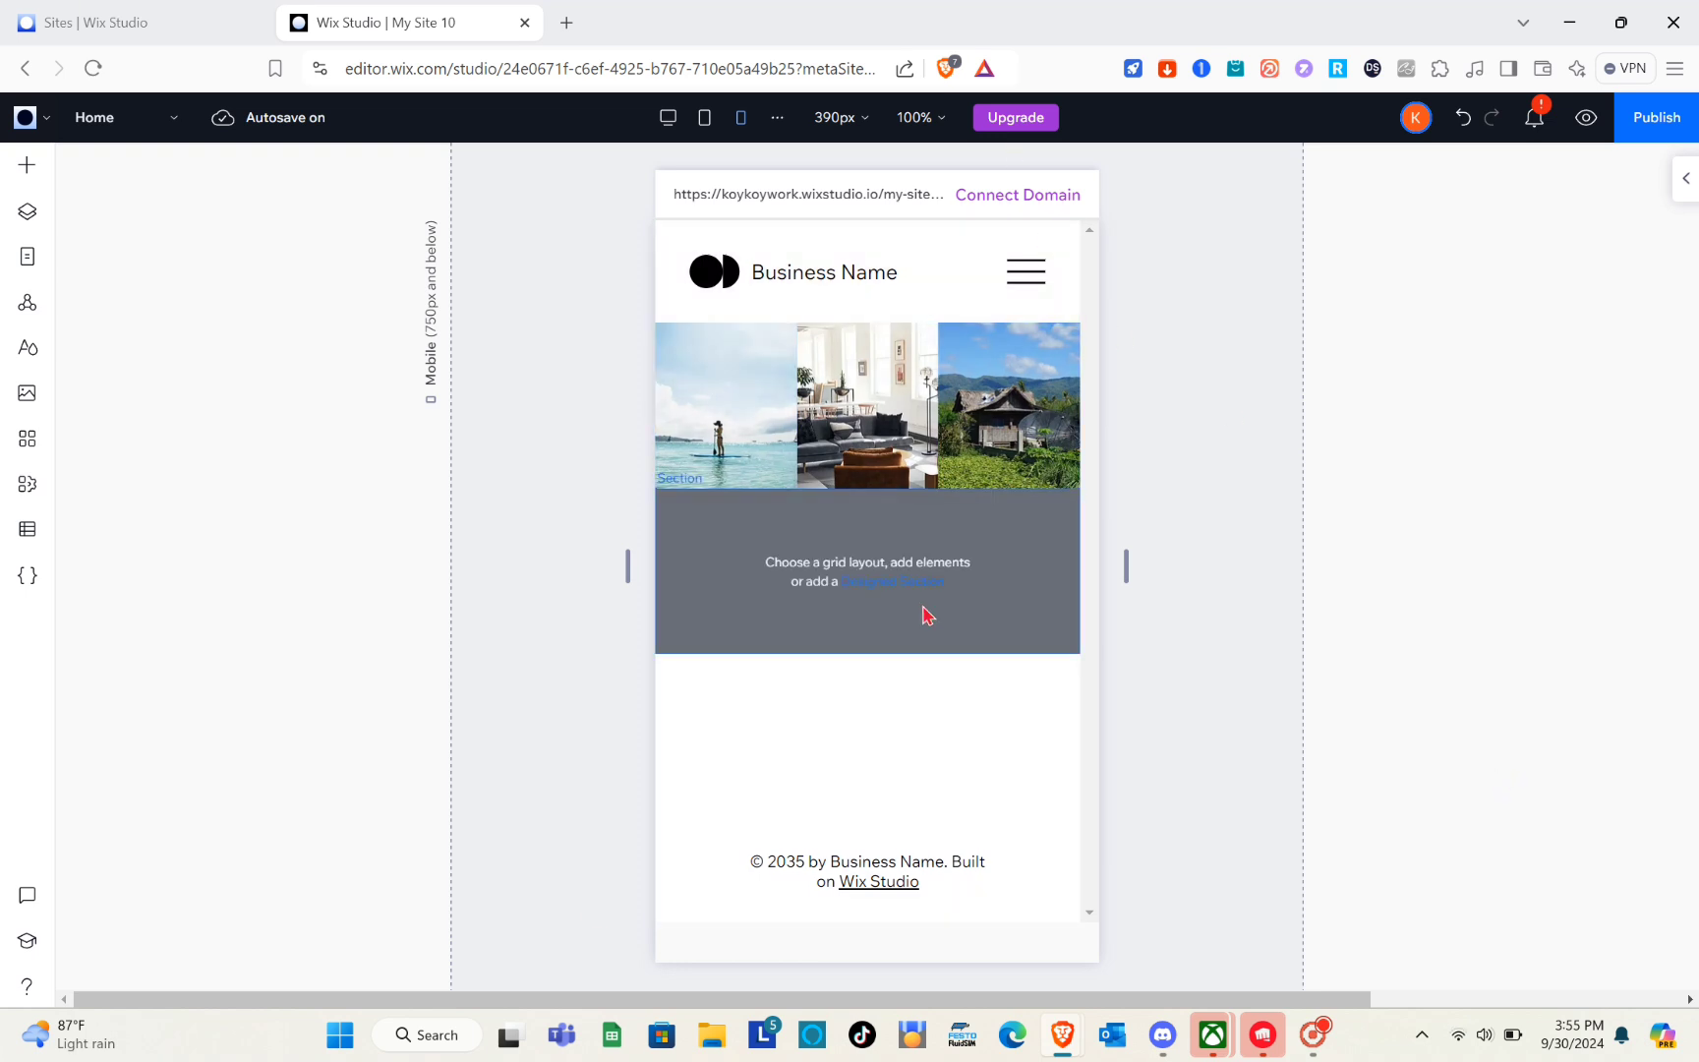
{"action": "left_click", "coordinate": [699, 119]}
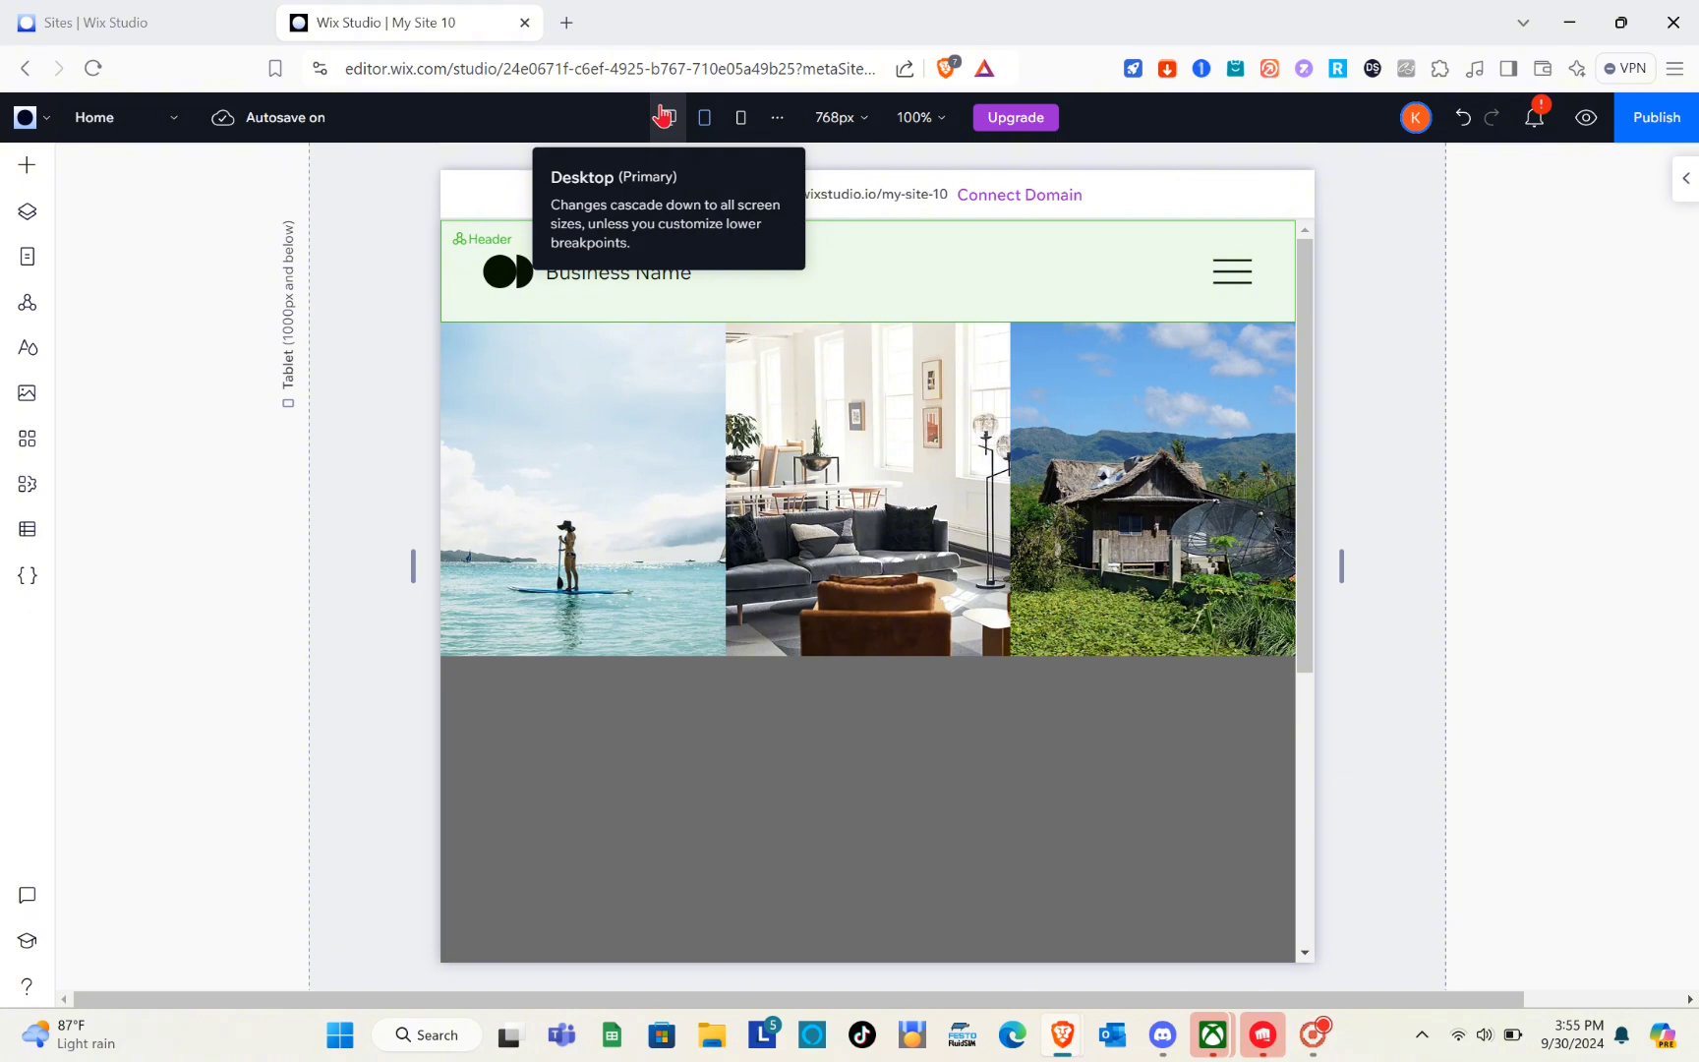
{"action": "left_click", "coordinate": [664, 116]}
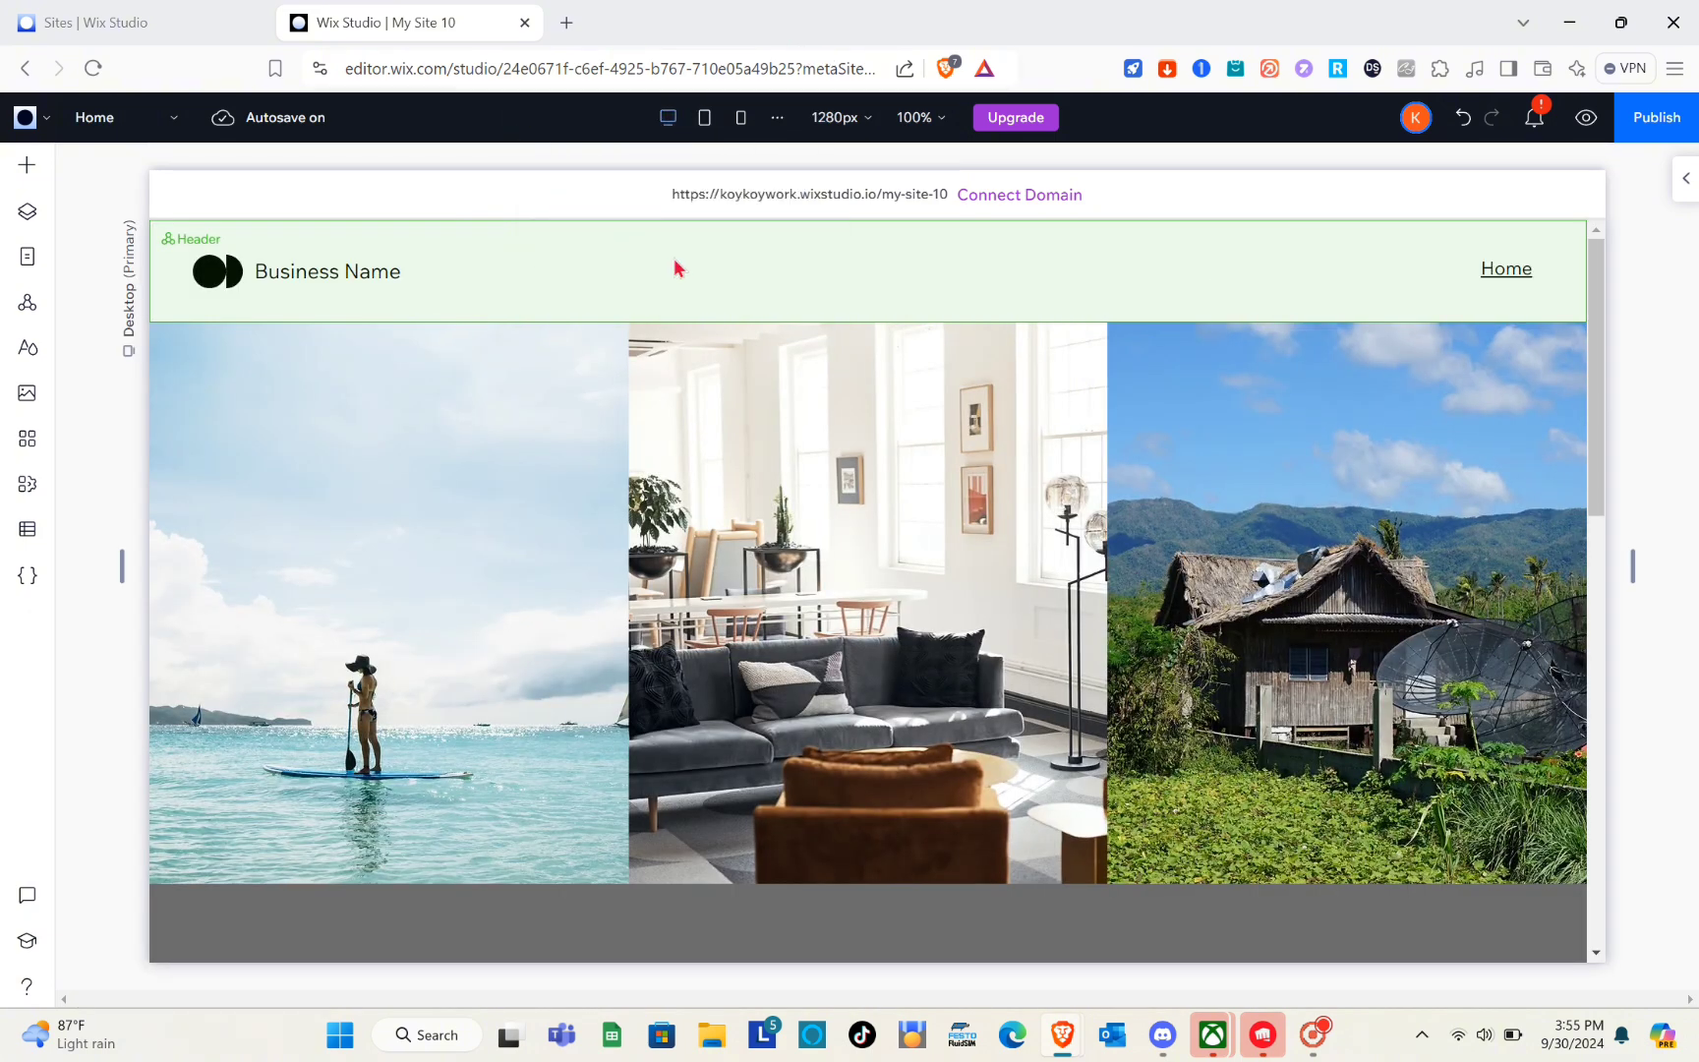
{"action": "scroll", "coordinate": [1082, 627], "scroll_direction": "up", "scroll_amount": 8}
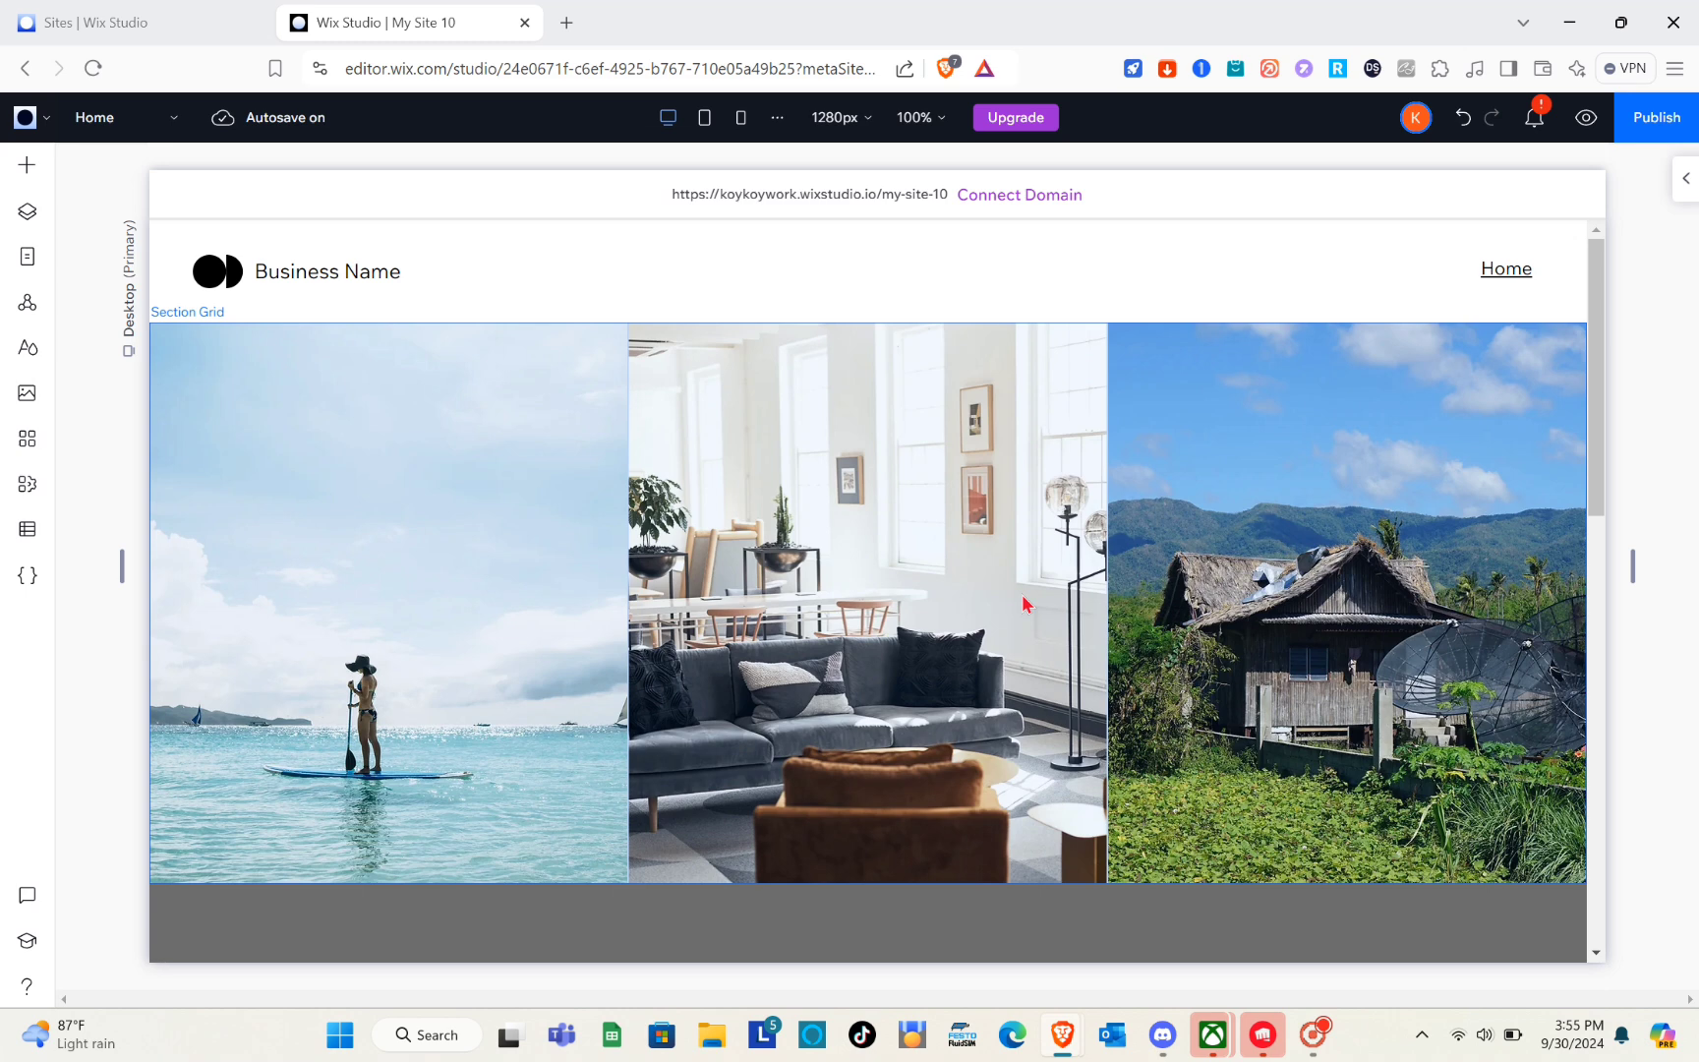
Preview the site's Home page, then go back to editing and dismiss the publish prompt.
{"action": "left_click", "coordinate": [1584, 119]}
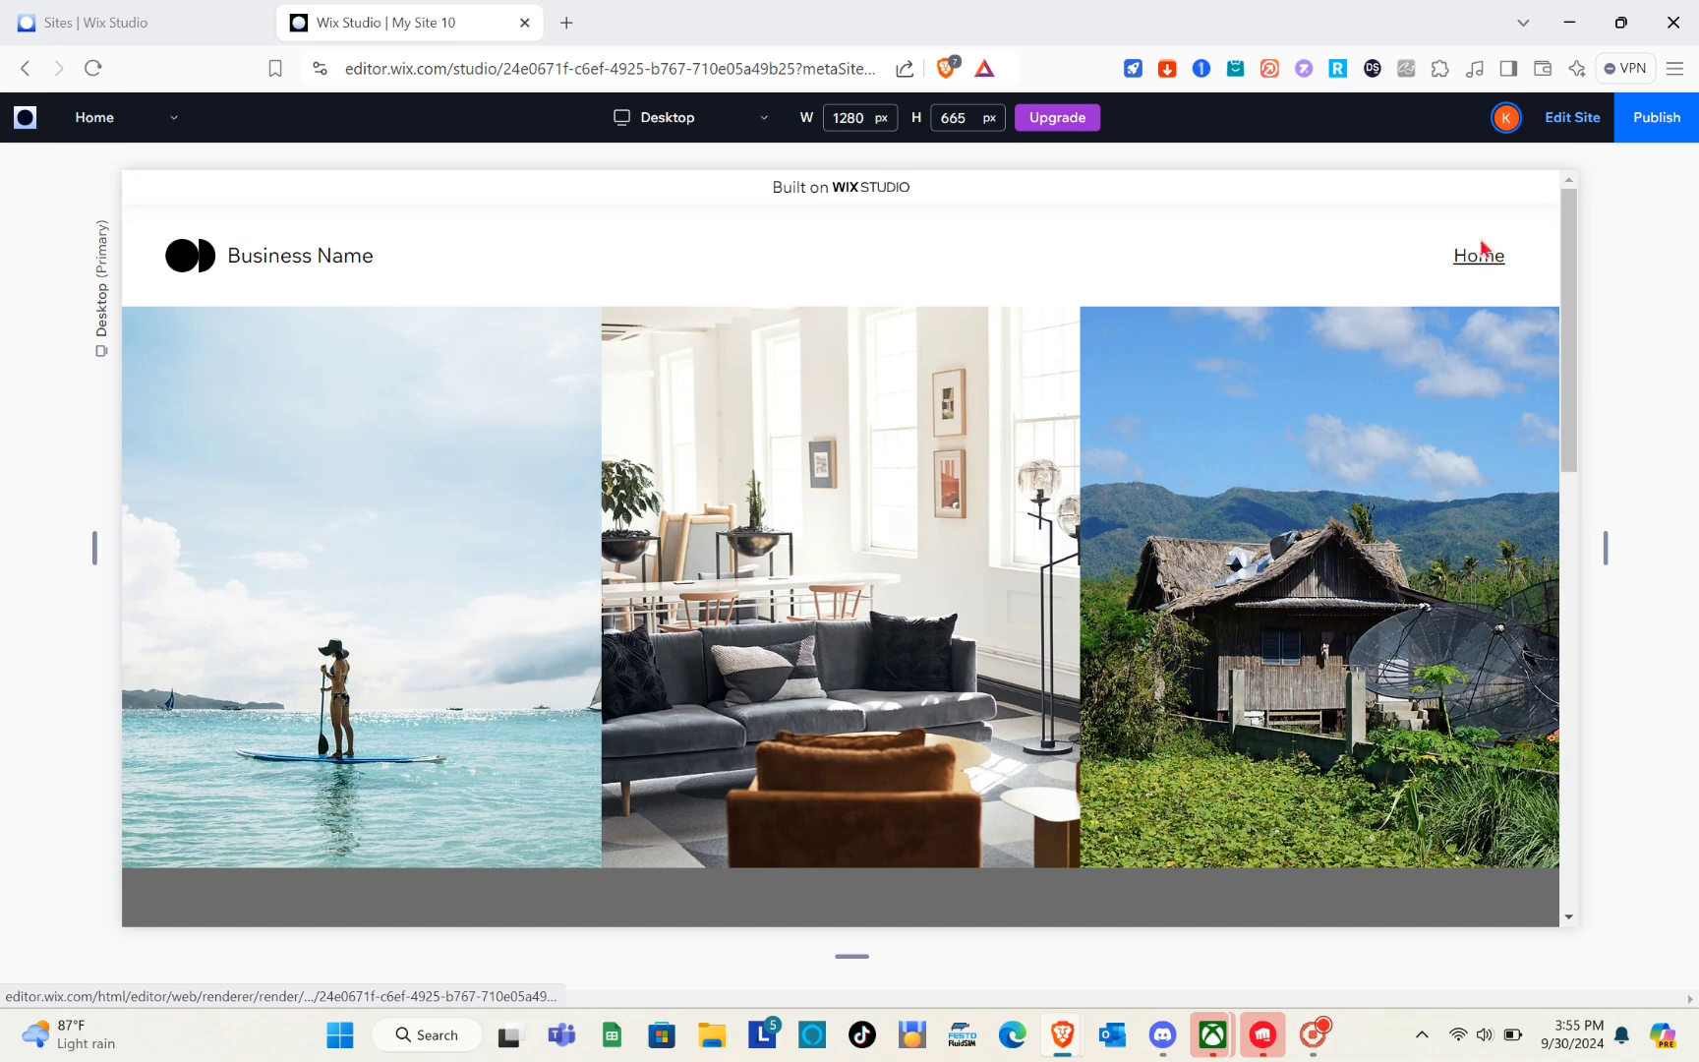
{"action": "left_click", "coordinate": [155, 146]}
{"action": "left_click", "coordinate": [155, 146]}
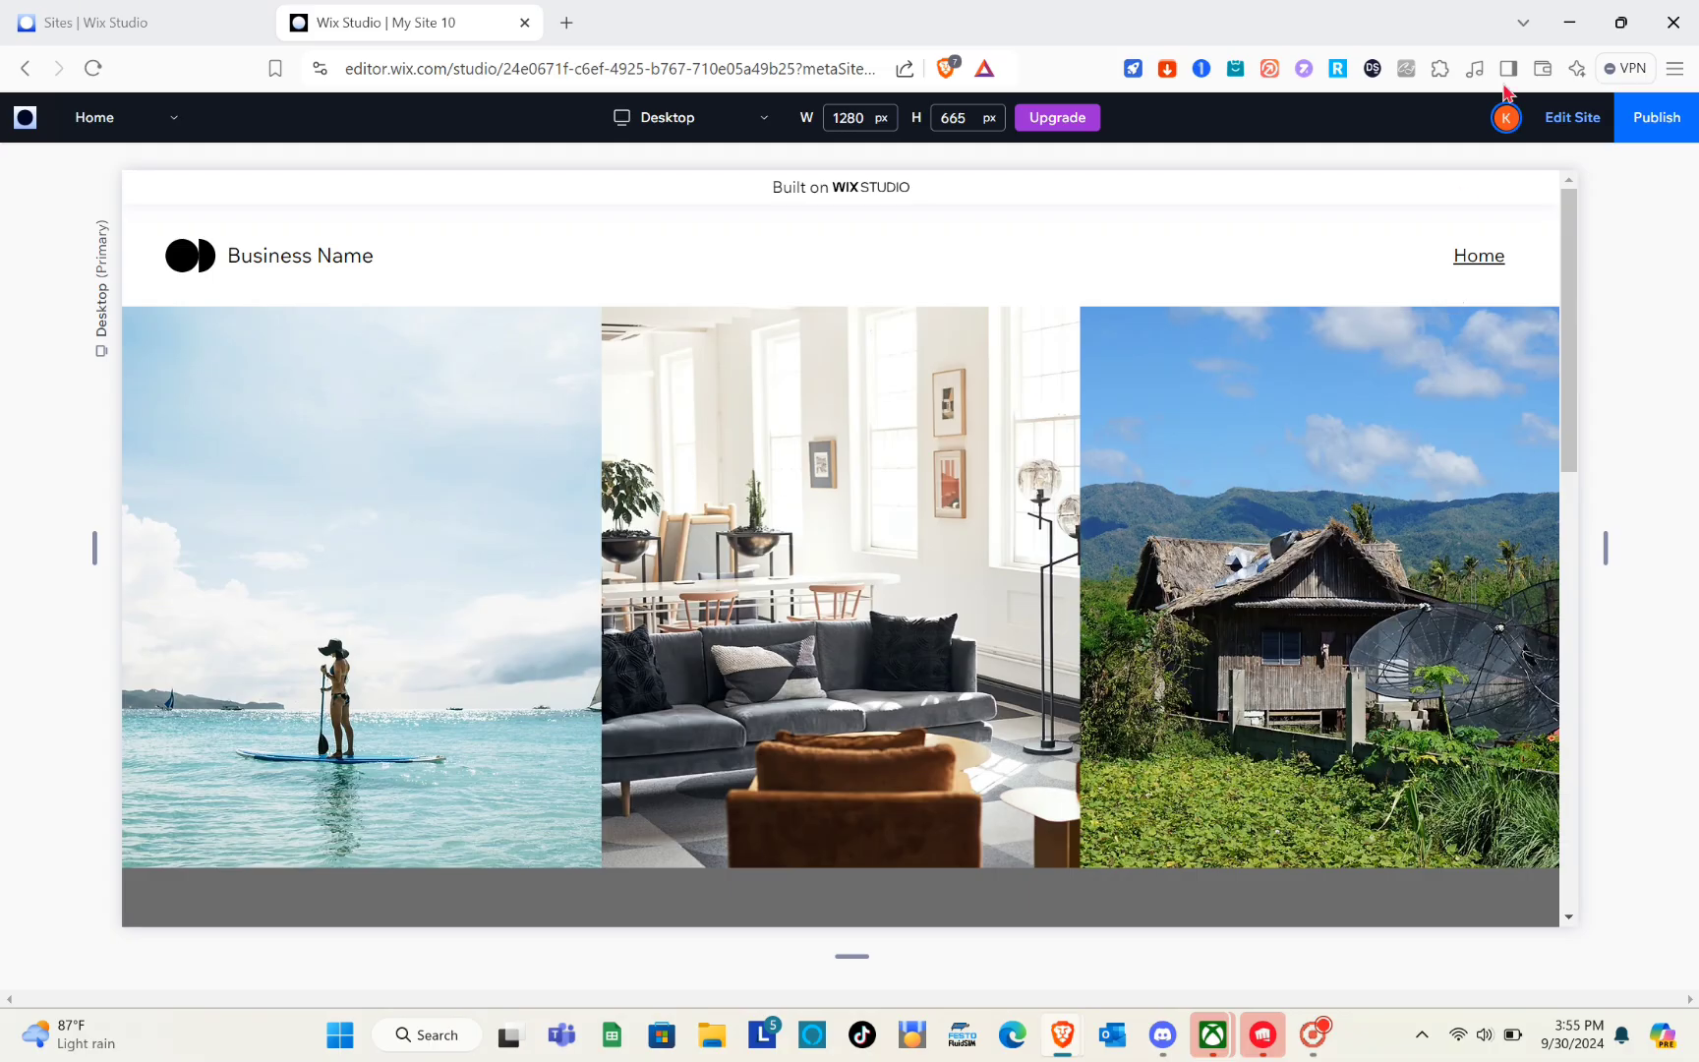
{"action": "left_click", "coordinate": [1570, 118]}
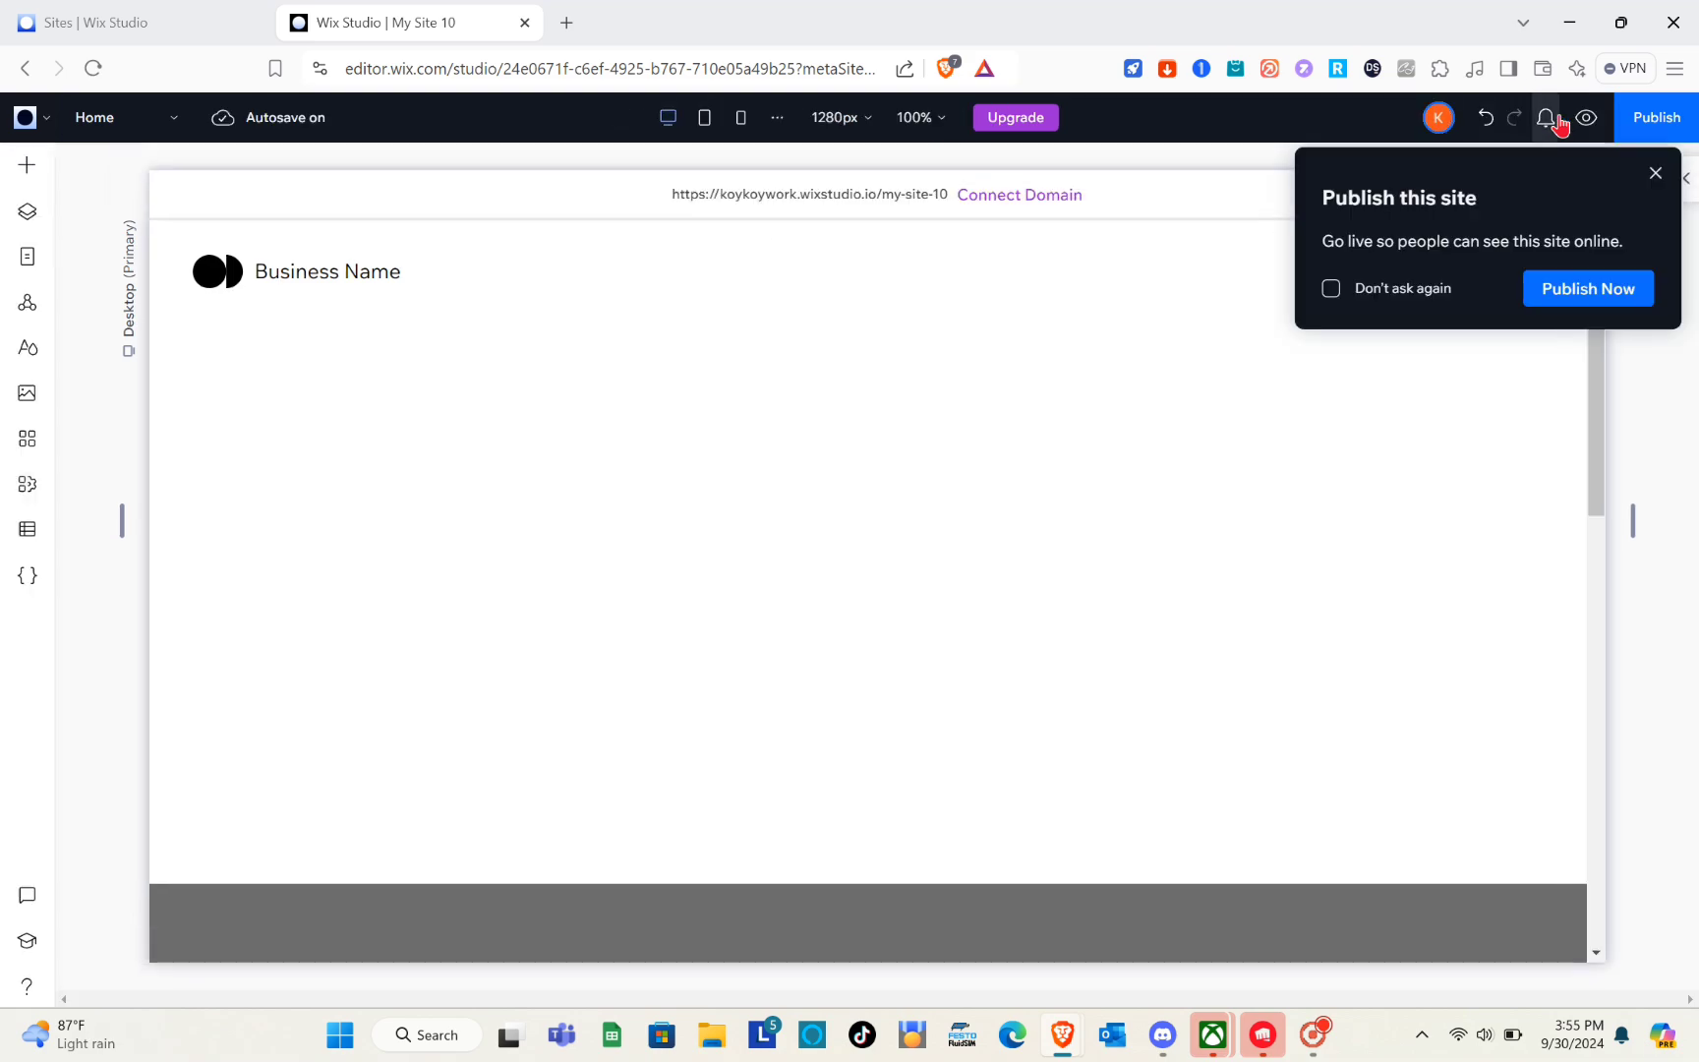
{"action": "left_click", "coordinate": [1665, 175]}
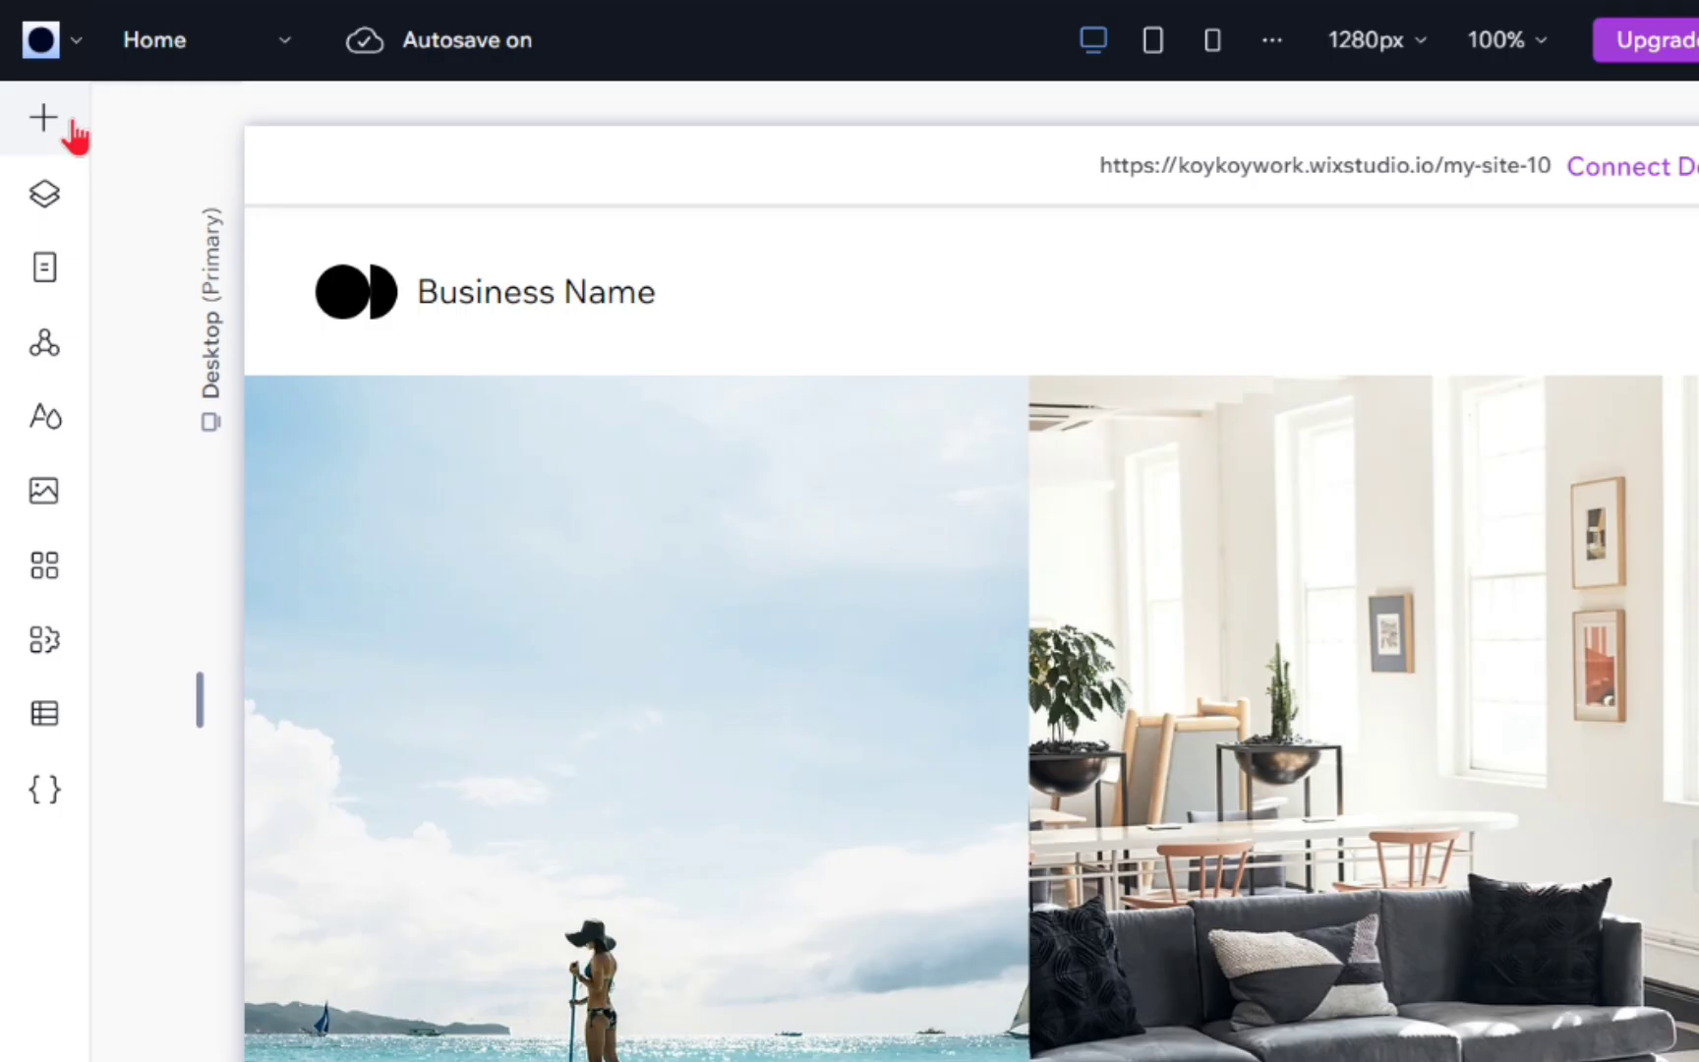
Look through the vertical, anchor, hamburger and breadcrumb menu elements that can be added.
{"action": "left_click", "coordinate": [44, 168]}
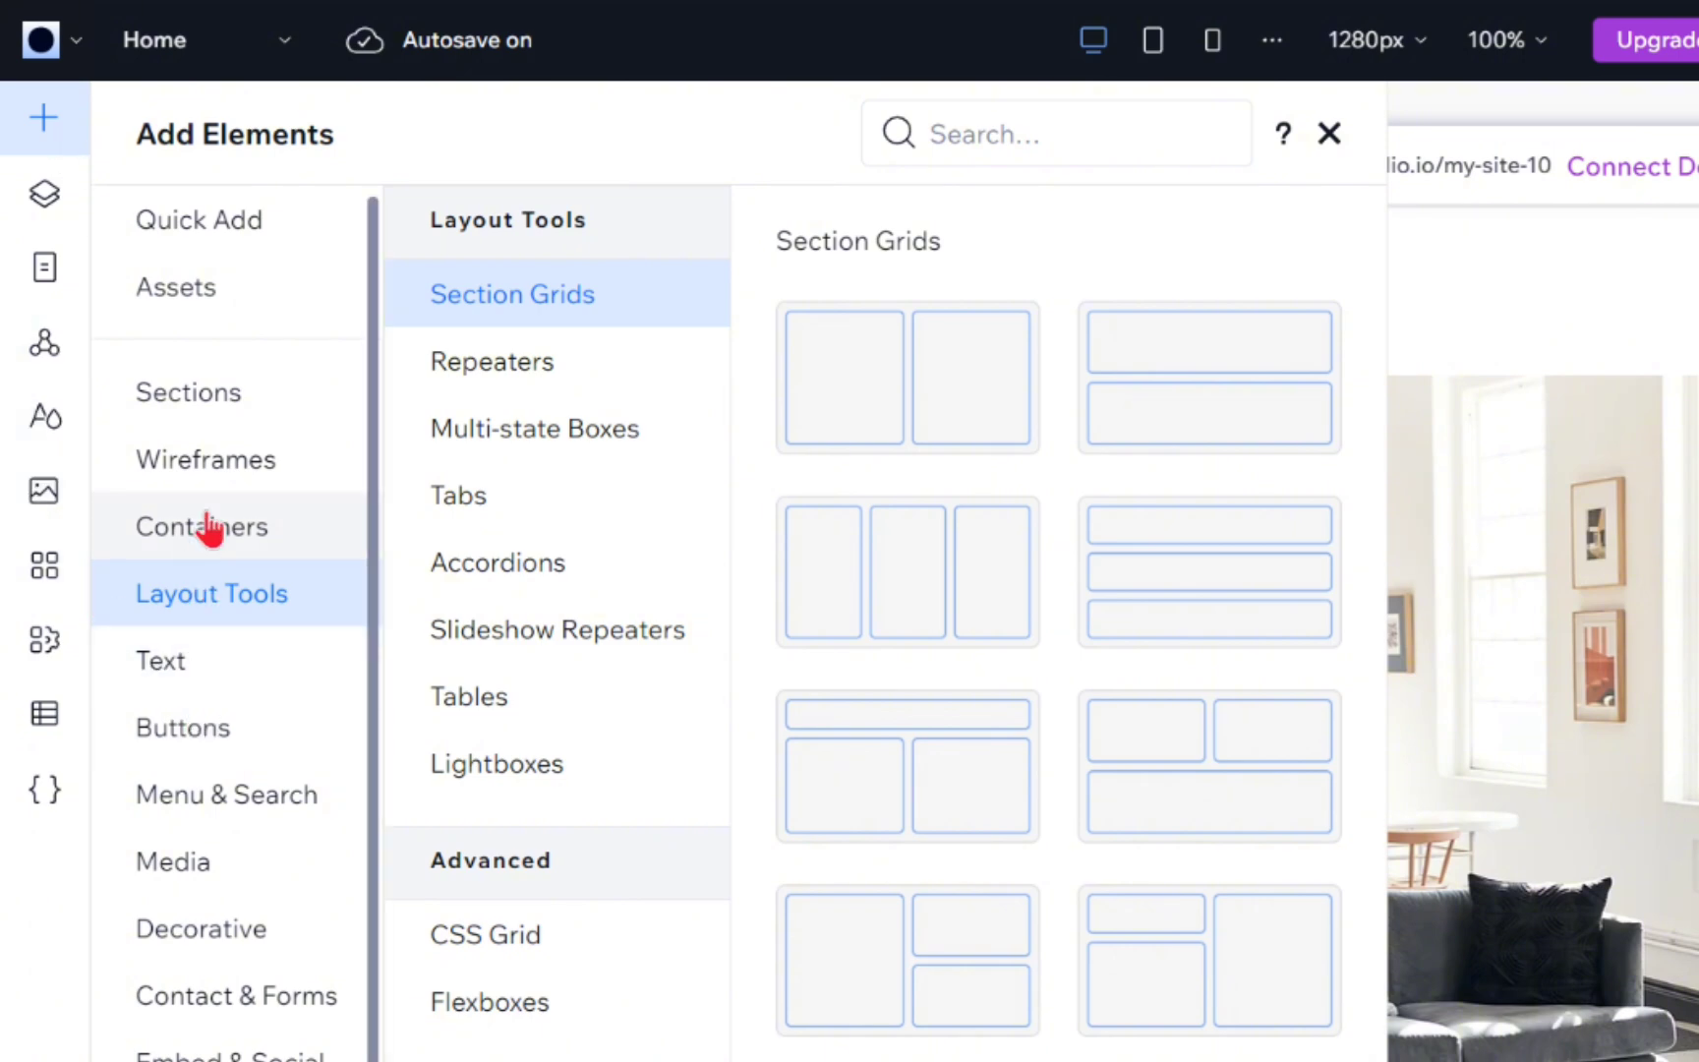
{"action": "left_click", "coordinate": [228, 794]}
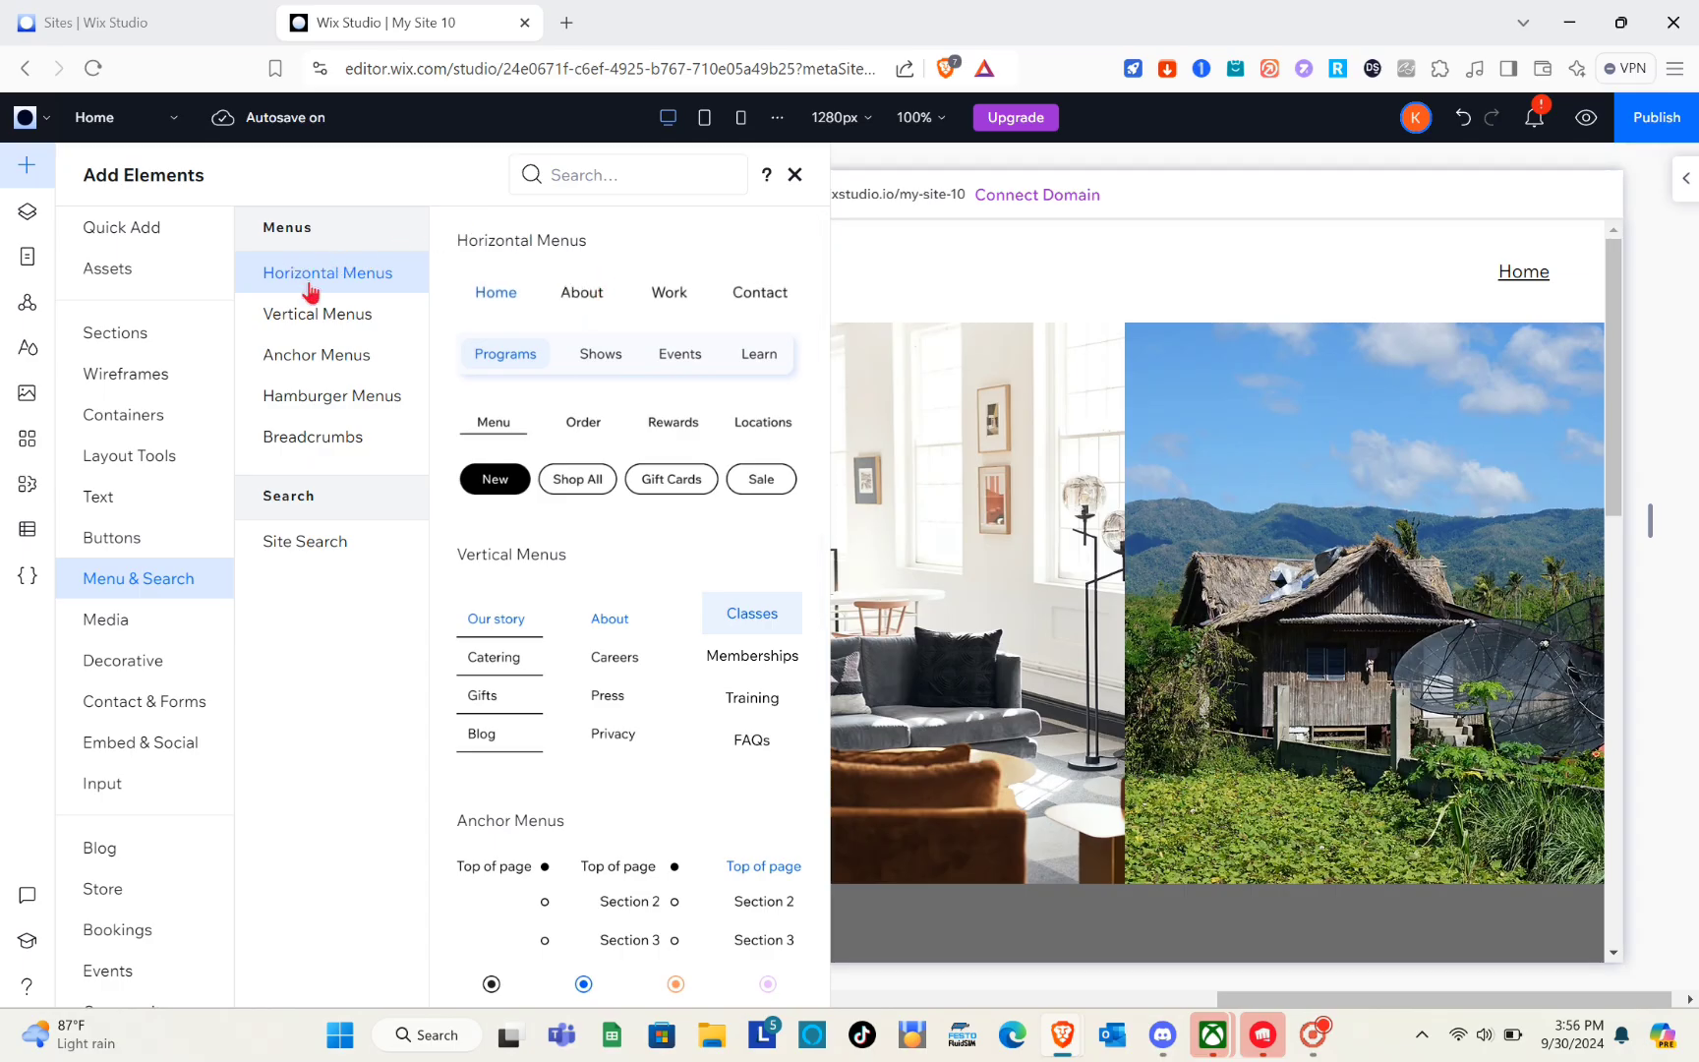
{"action": "left_click", "coordinate": [293, 326]}
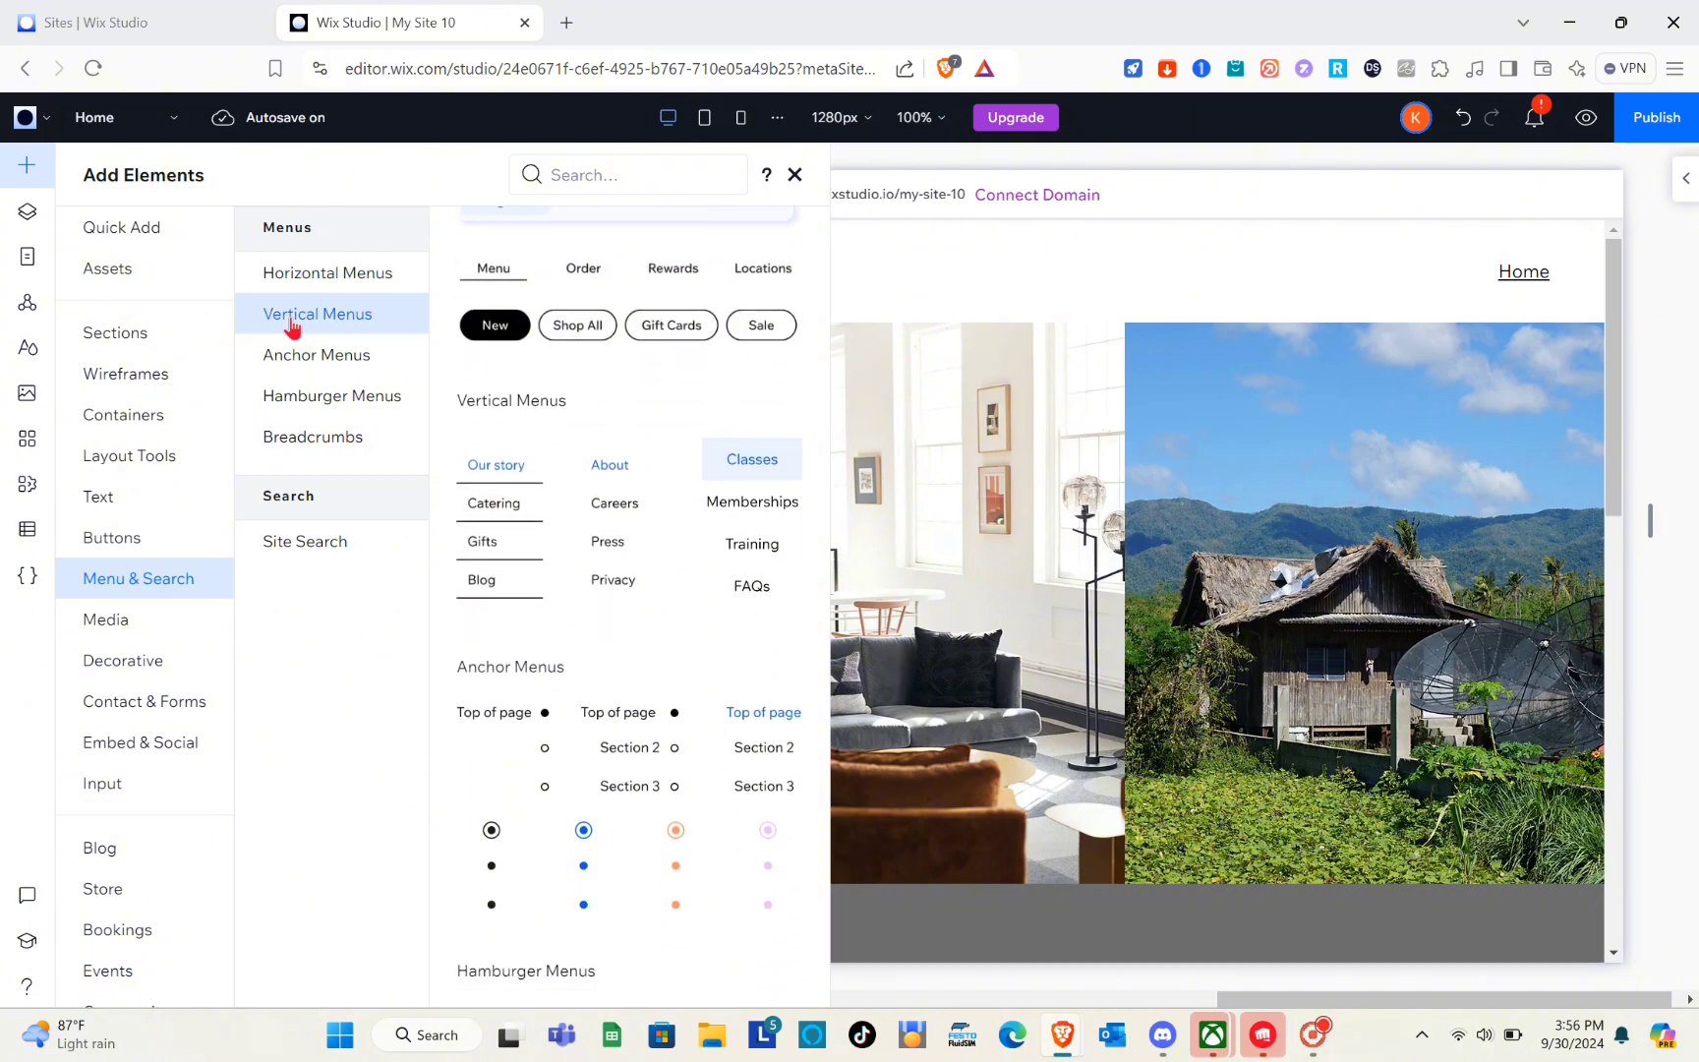
{"action": "left_click", "coordinate": [304, 366]}
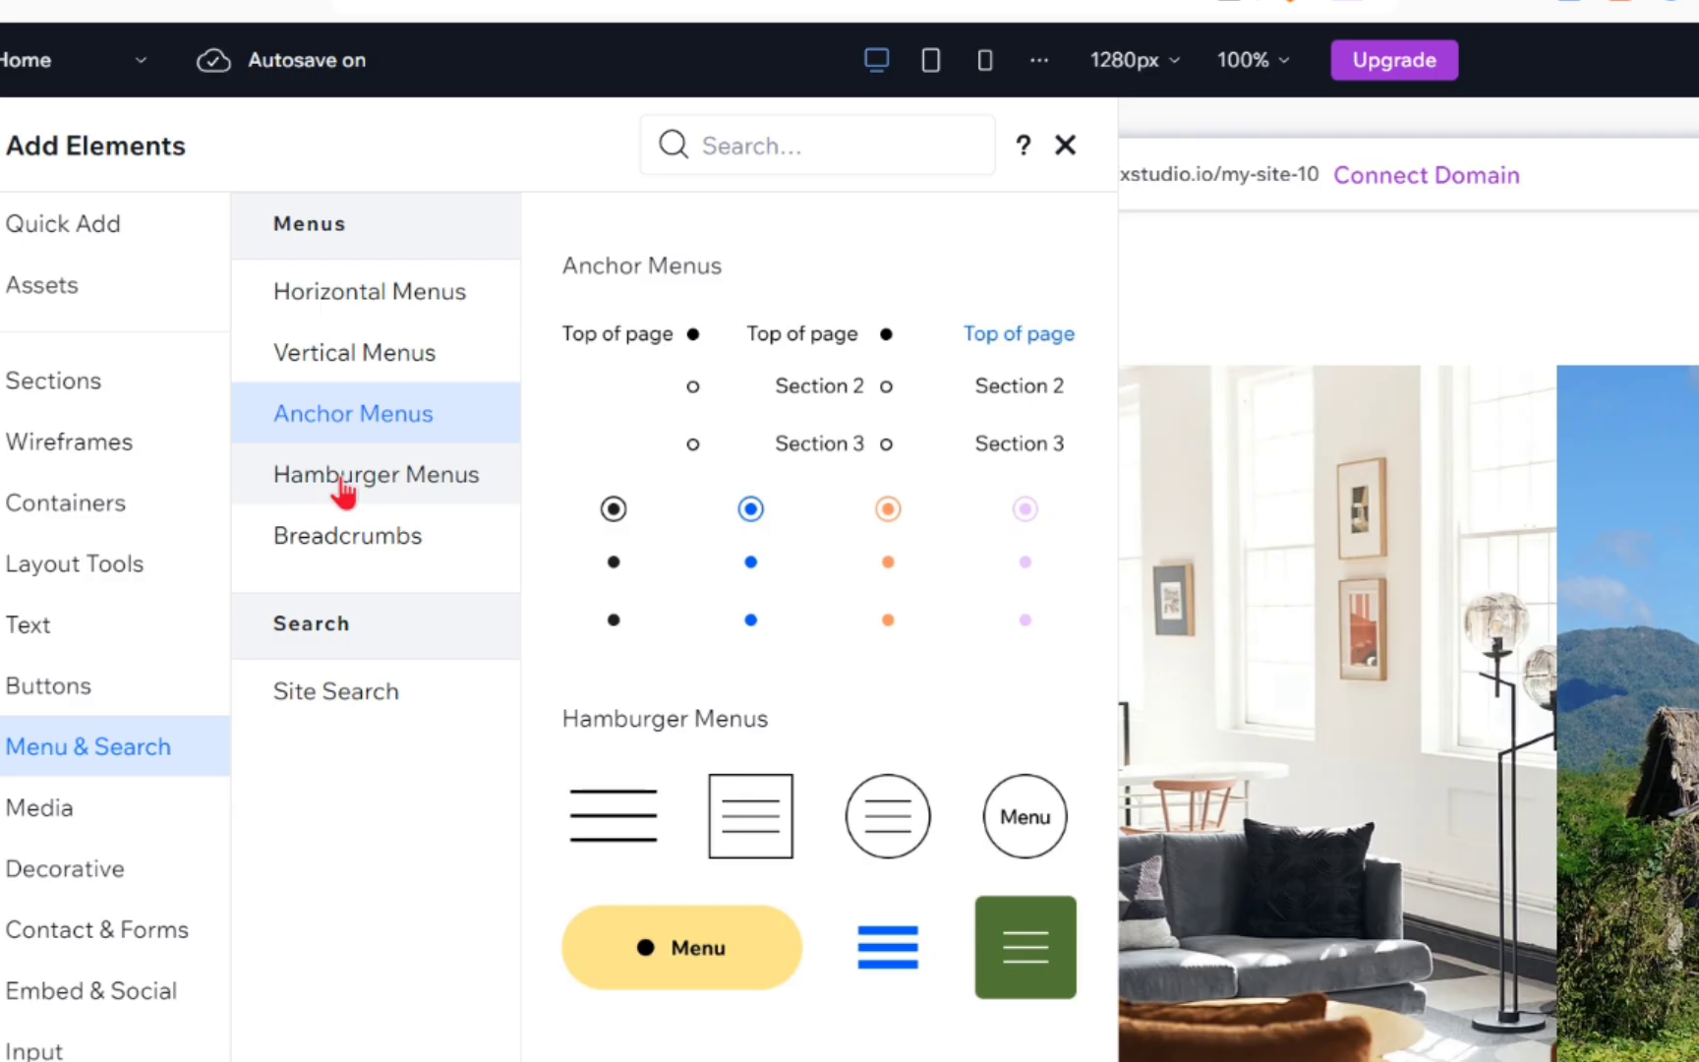
{"action": "left_click", "coordinate": [310, 405]}
{"action": "left_click", "coordinate": [323, 440]}
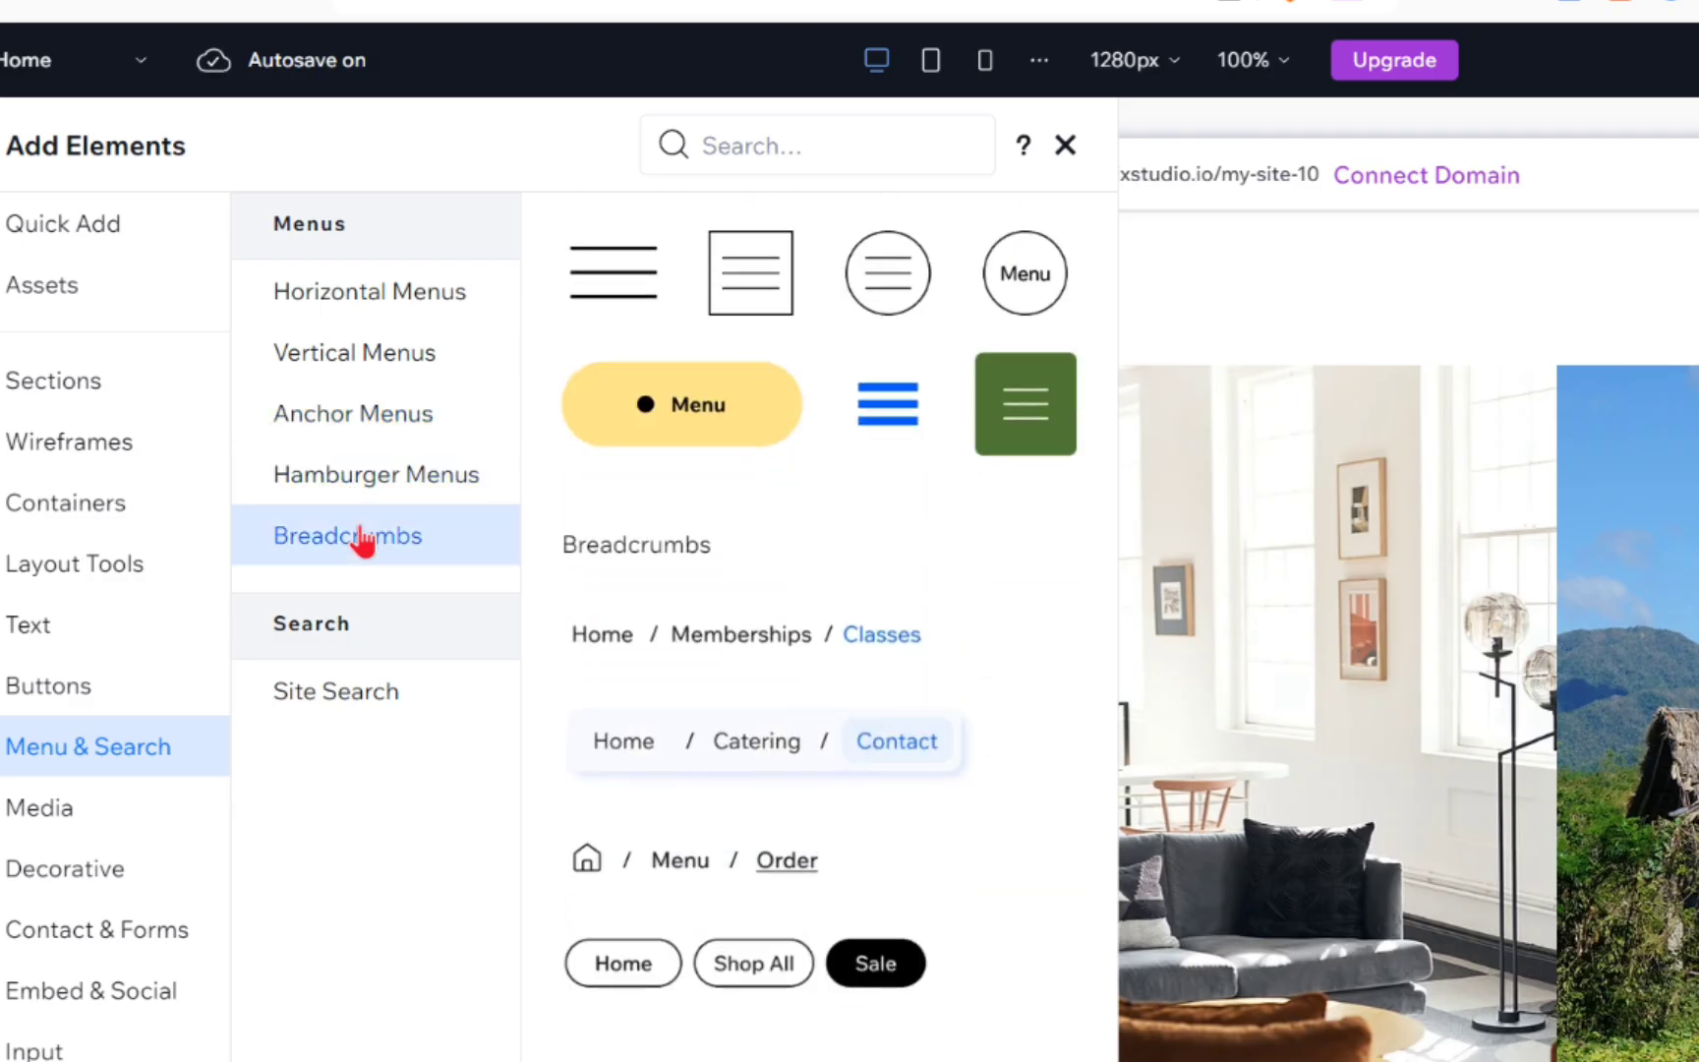
Add the plain Home/About/Work/Contact horizontal menu to the header beside the existing menu.
{"action": "left_click", "coordinate": [384, 313]}
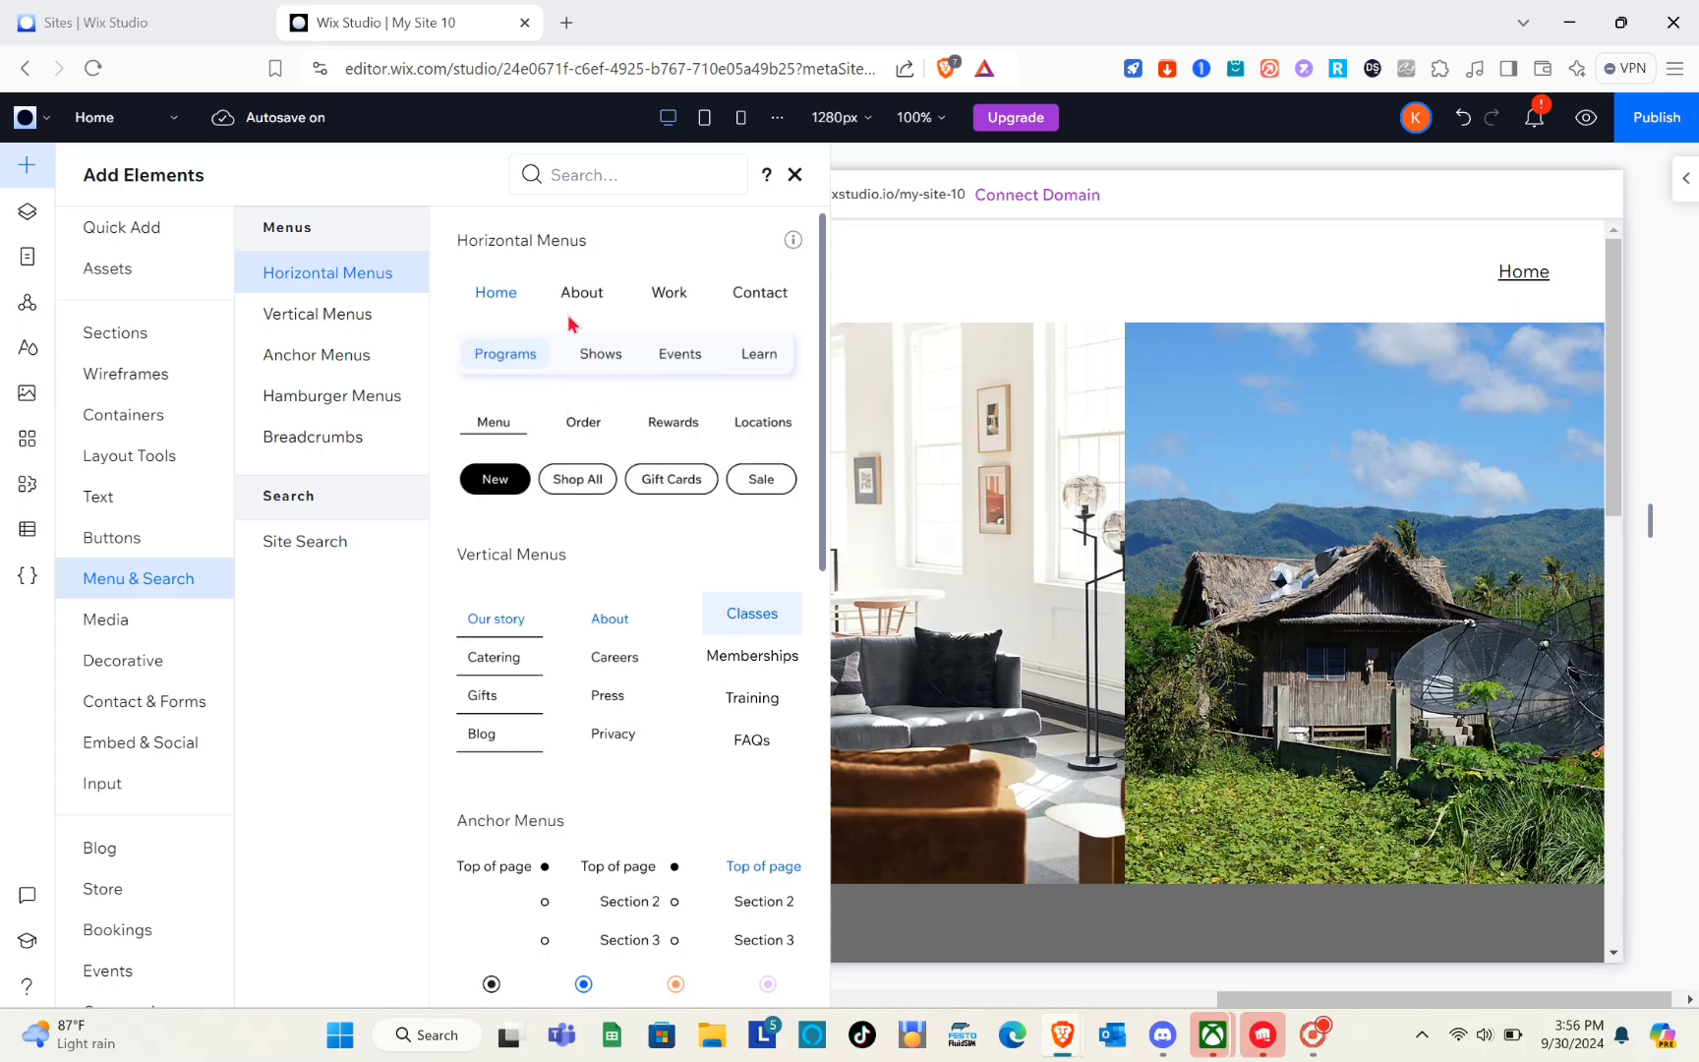
{"action": "left_click_drag", "start_coordinate": [567, 313], "coordinate": [1282, 280]}
{"action": "left_click", "coordinate": [1380, 275]}
{"action": "left_click", "coordinate": [1508, 282]}
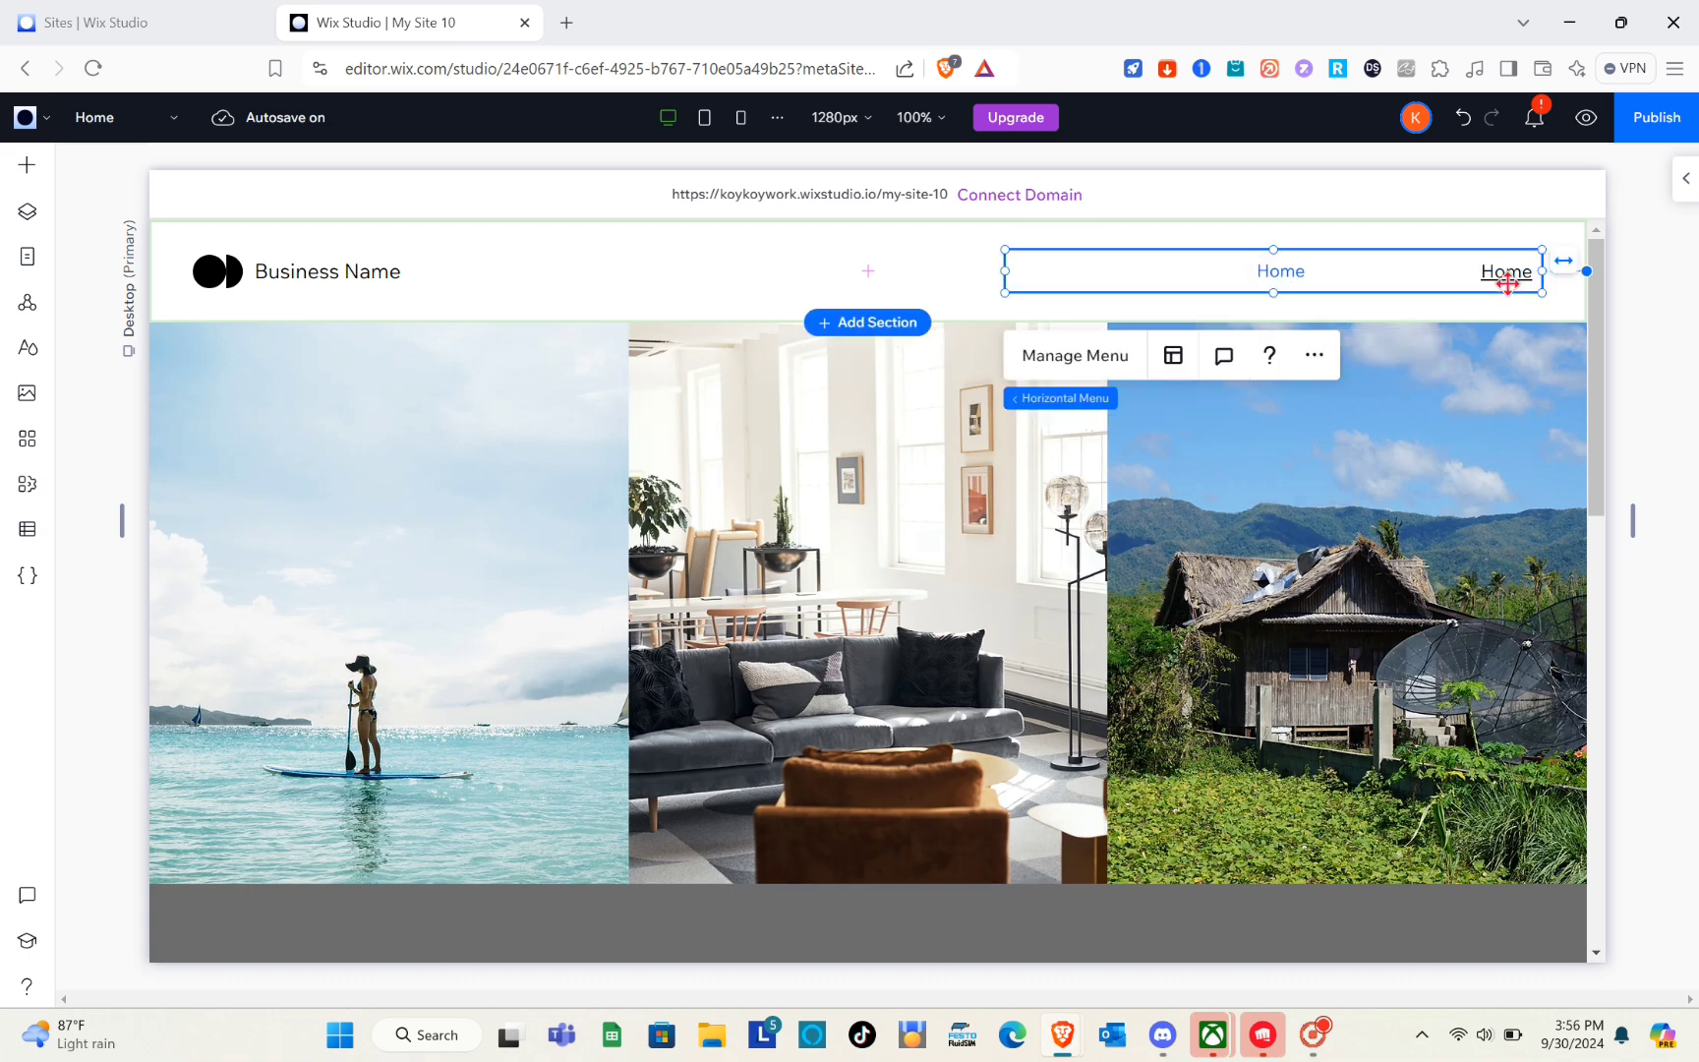
Remove the original underlined Home menu from the header and shift the new horizontal menu toward the header's right end.
{"action": "left_click_drag", "start_coordinate": [1503, 278], "coordinate": [1472, 259]}
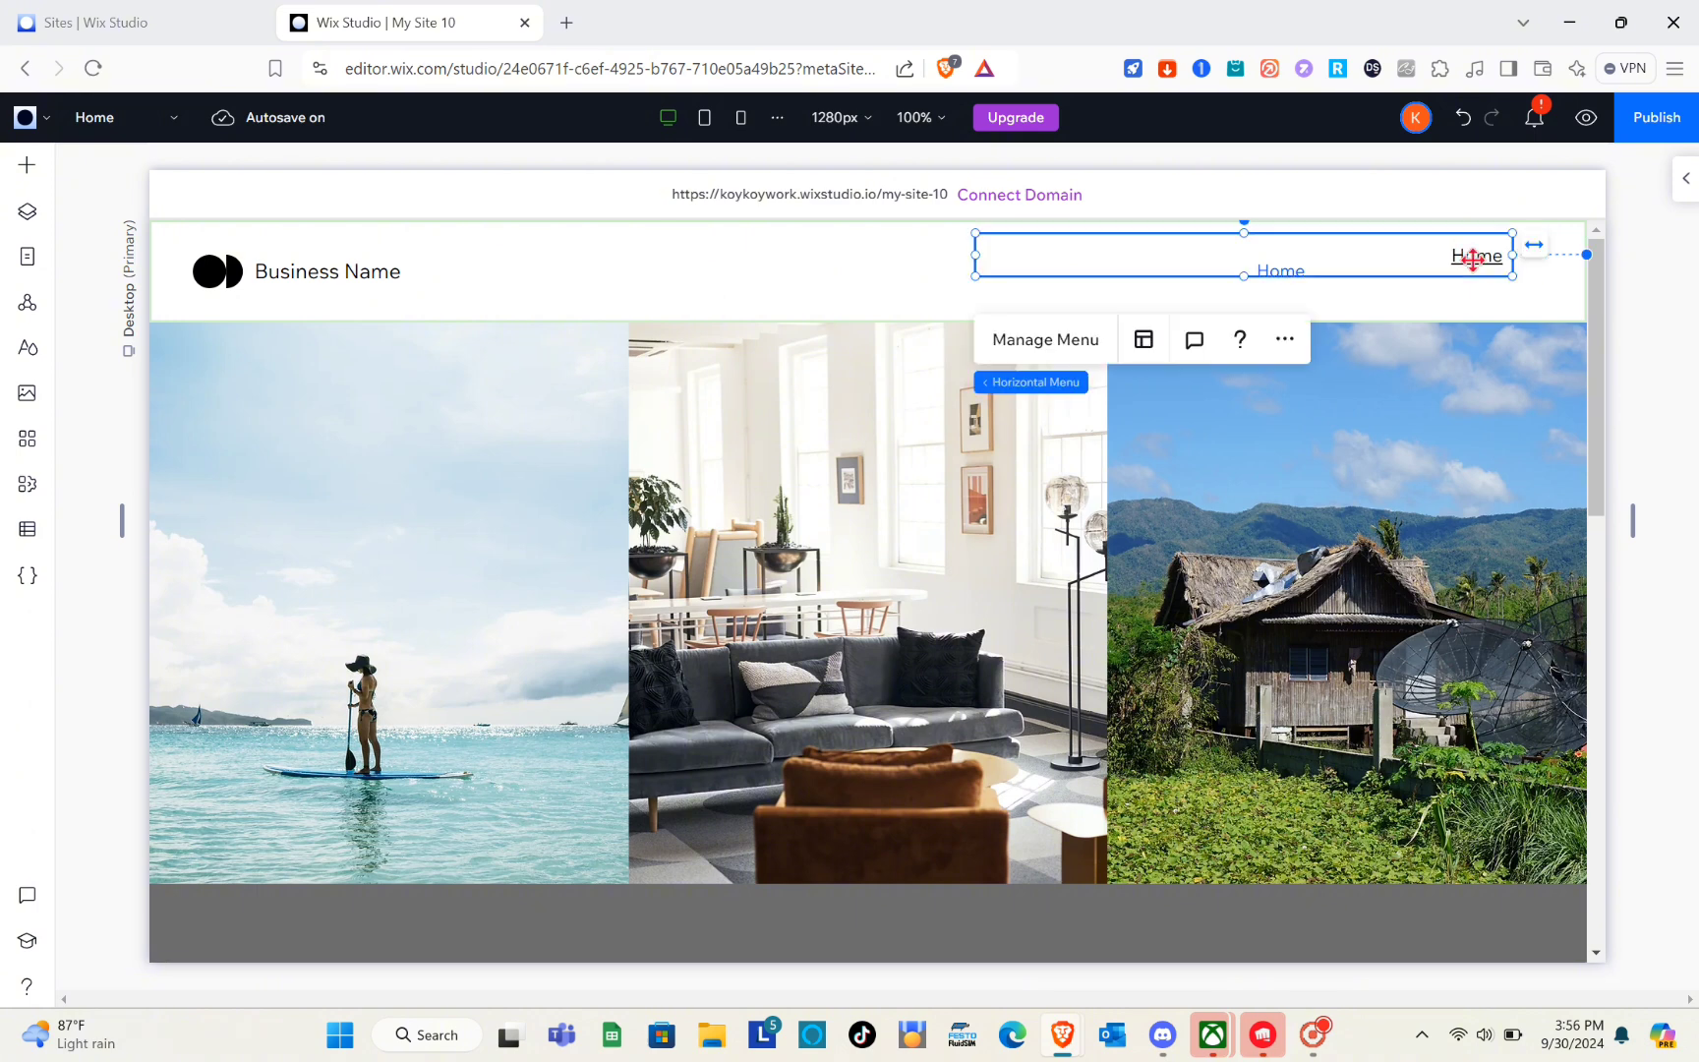
{"action": "left_click", "coordinate": [1474, 264]}
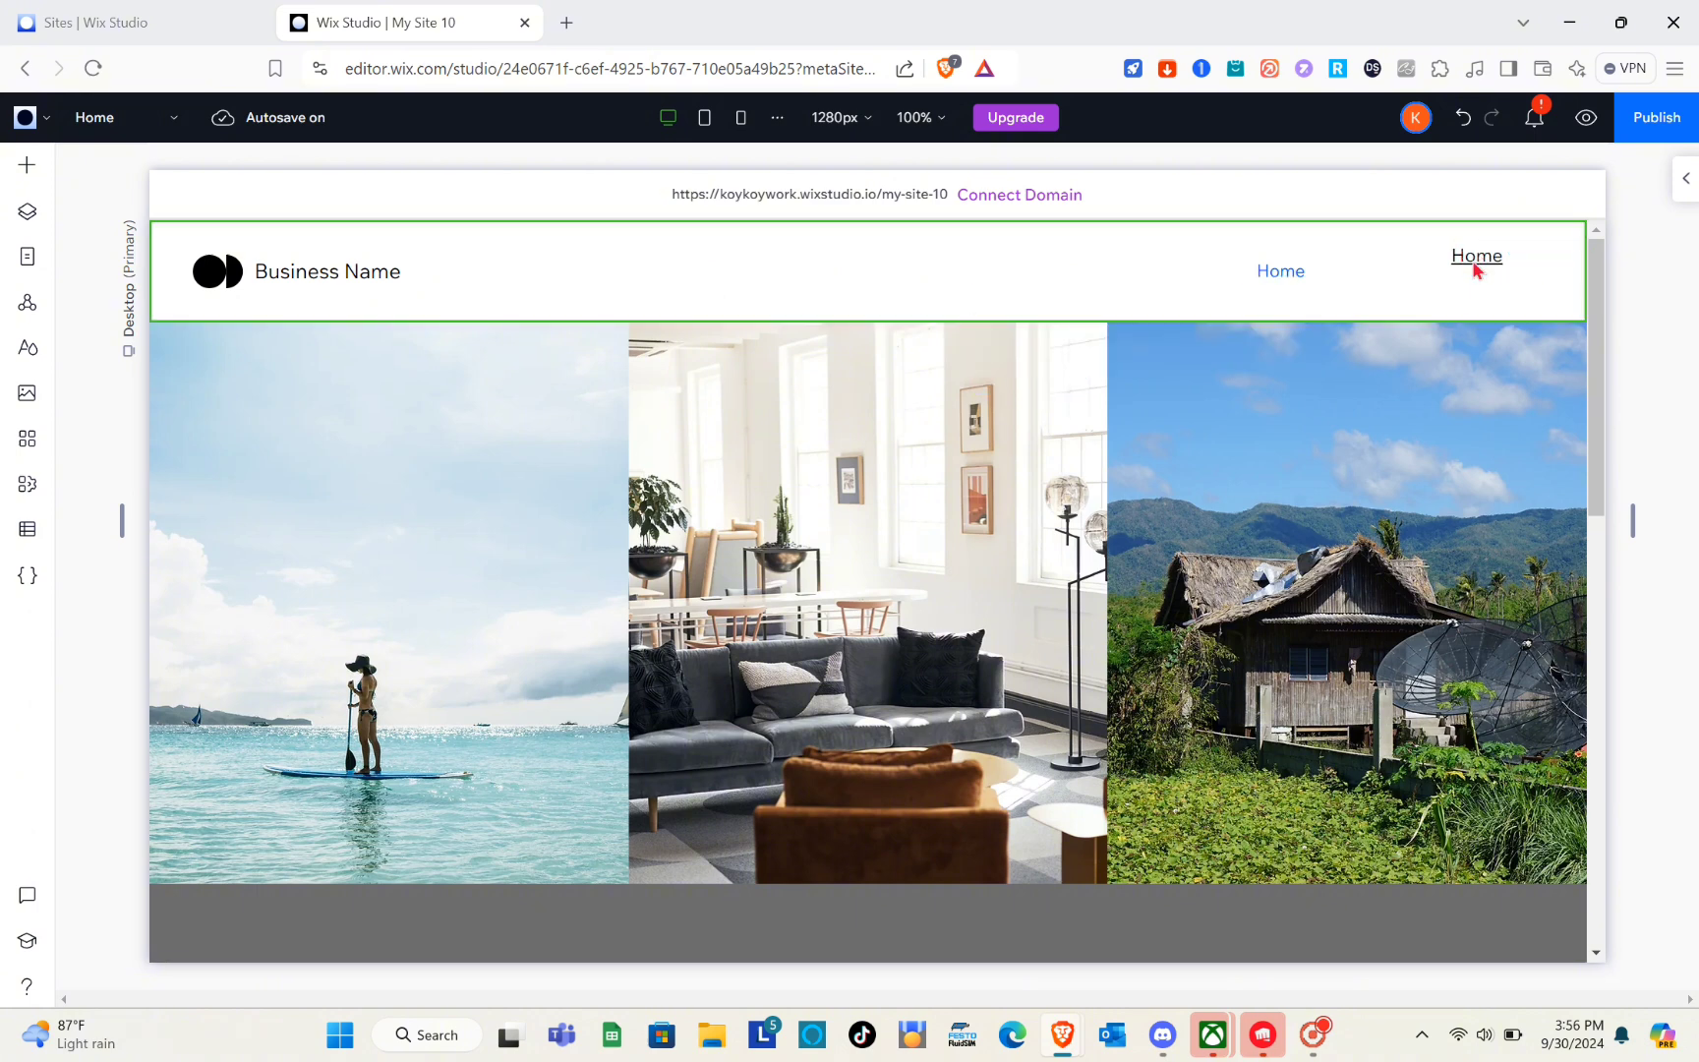
{"action": "left_click", "coordinate": [1292, 274]}
{"action": "left_click_drag", "start_coordinate": [1292, 274], "coordinate": [1358, 273]}
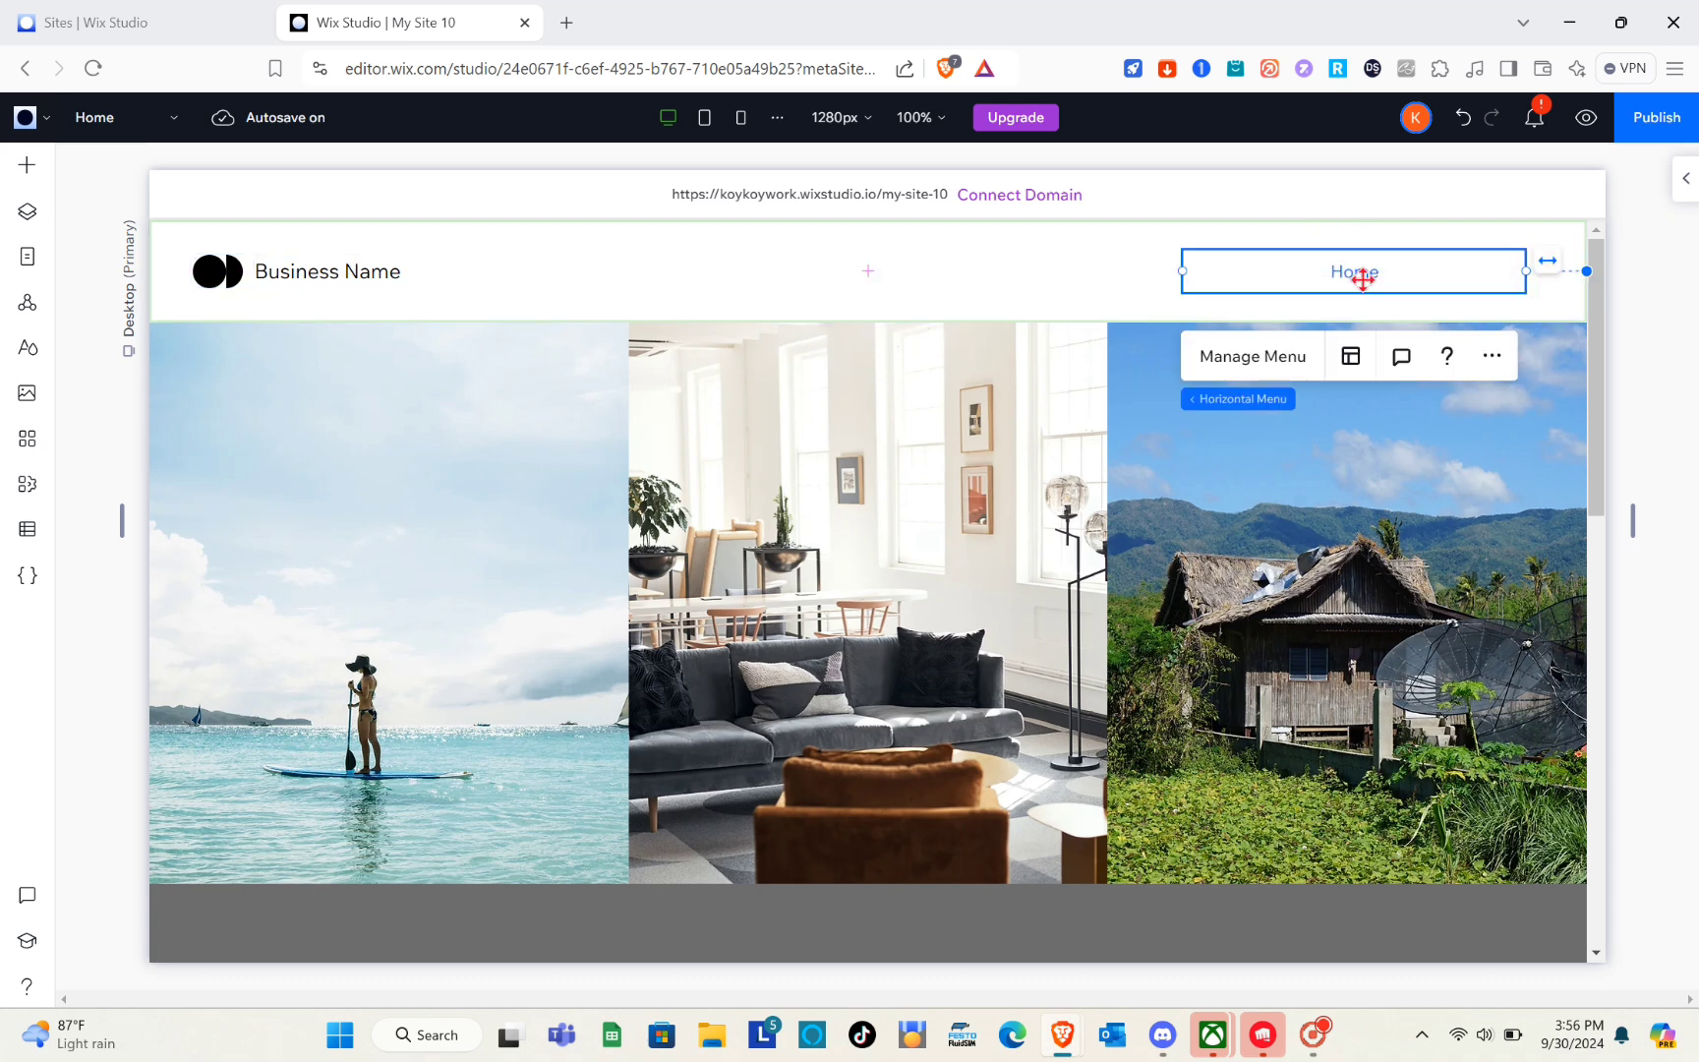
Add the About Us page to the header's horizontal menu as a main page item.
{"action": "left_click", "coordinate": [1242, 363]}
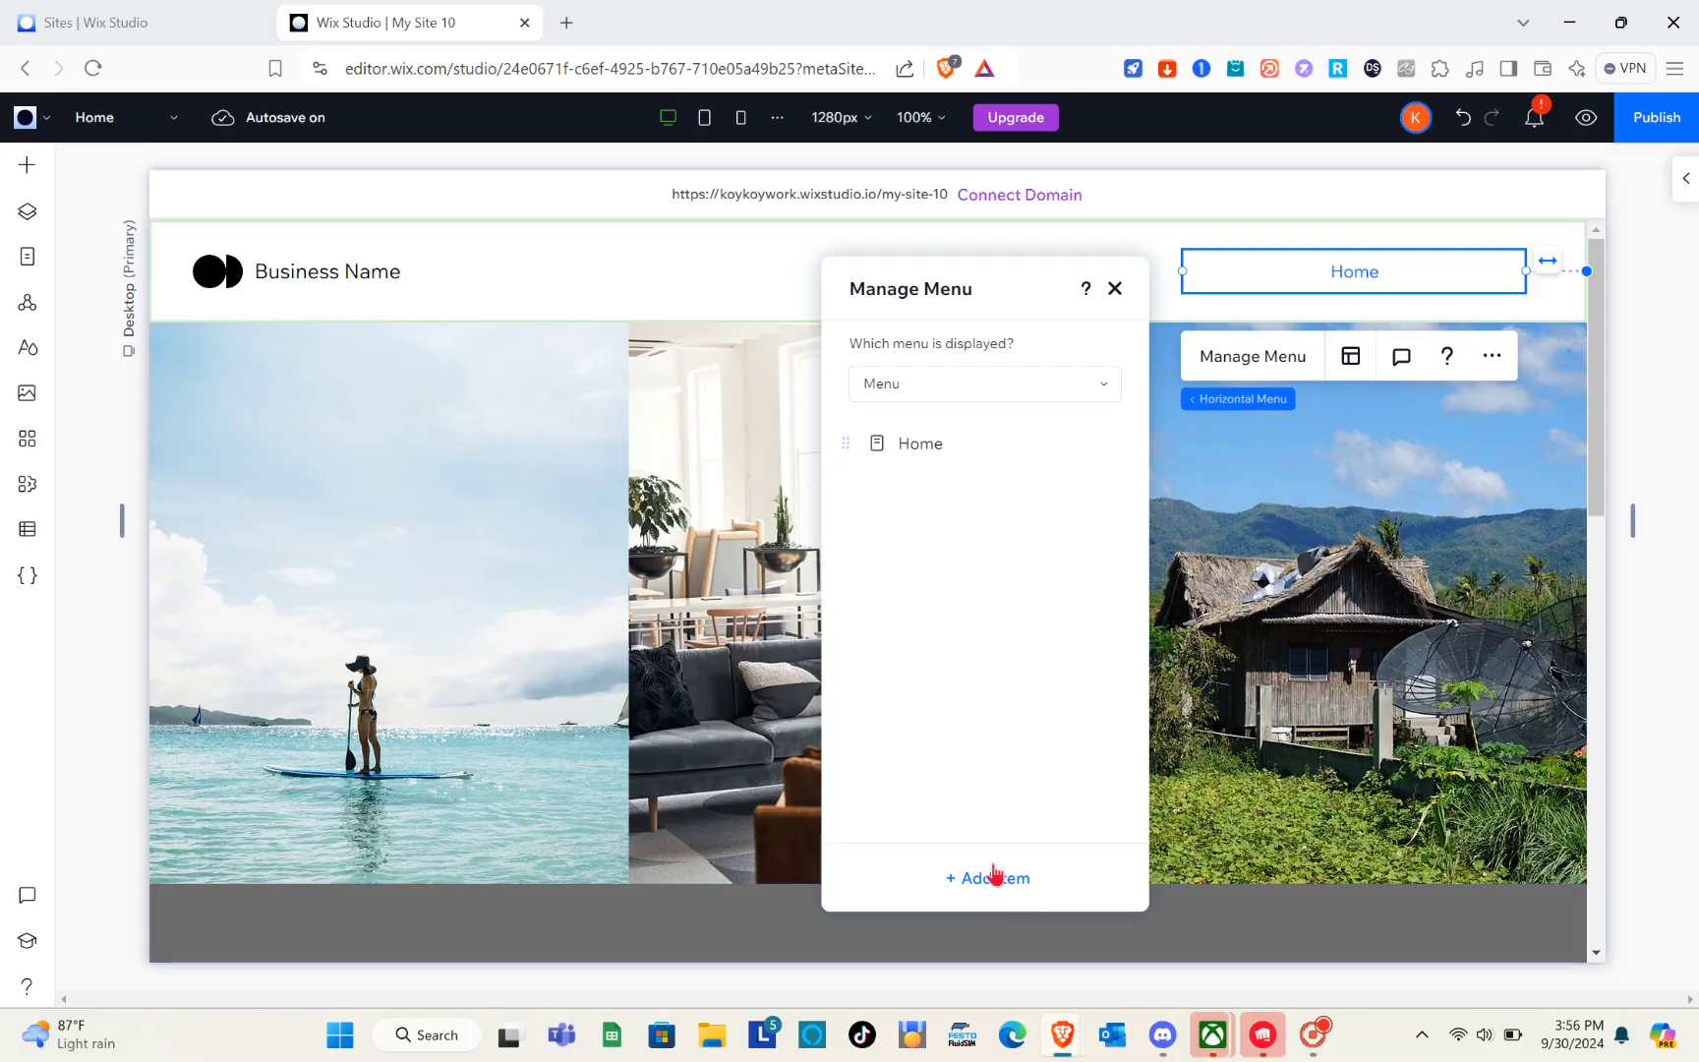
{"action": "left_click", "coordinate": [796, 975]}
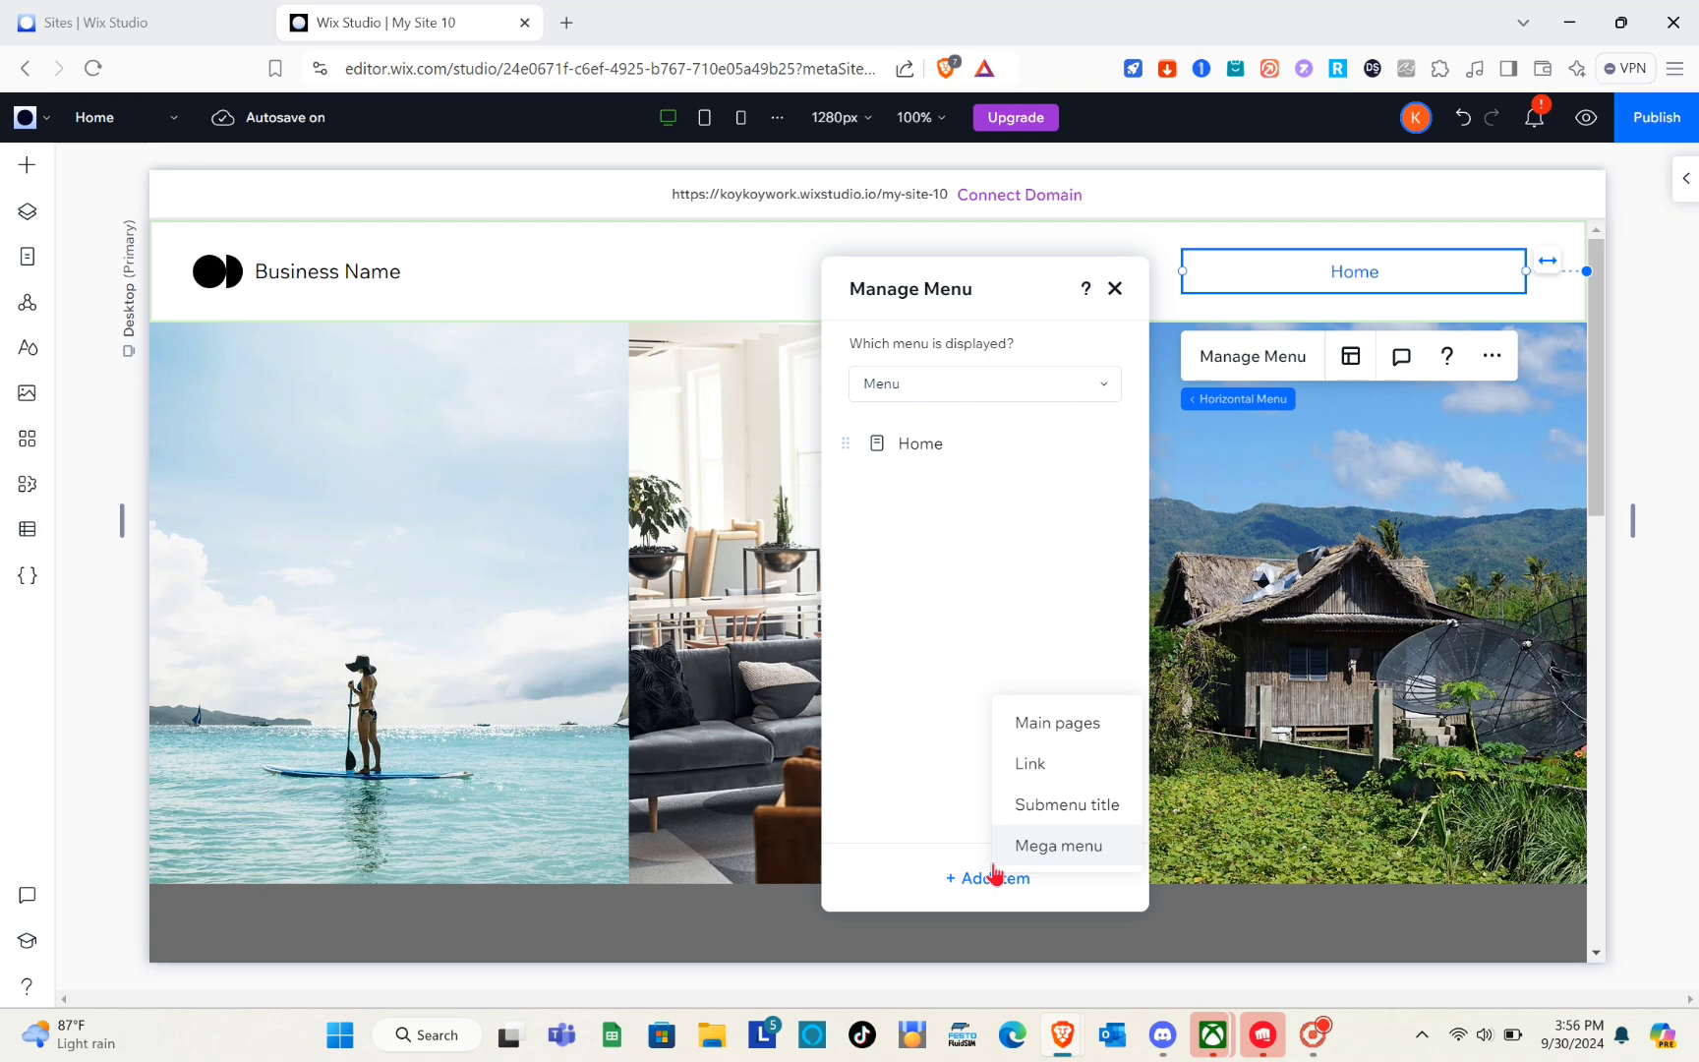
{"action": "left_click", "coordinate": [1079, 724]}
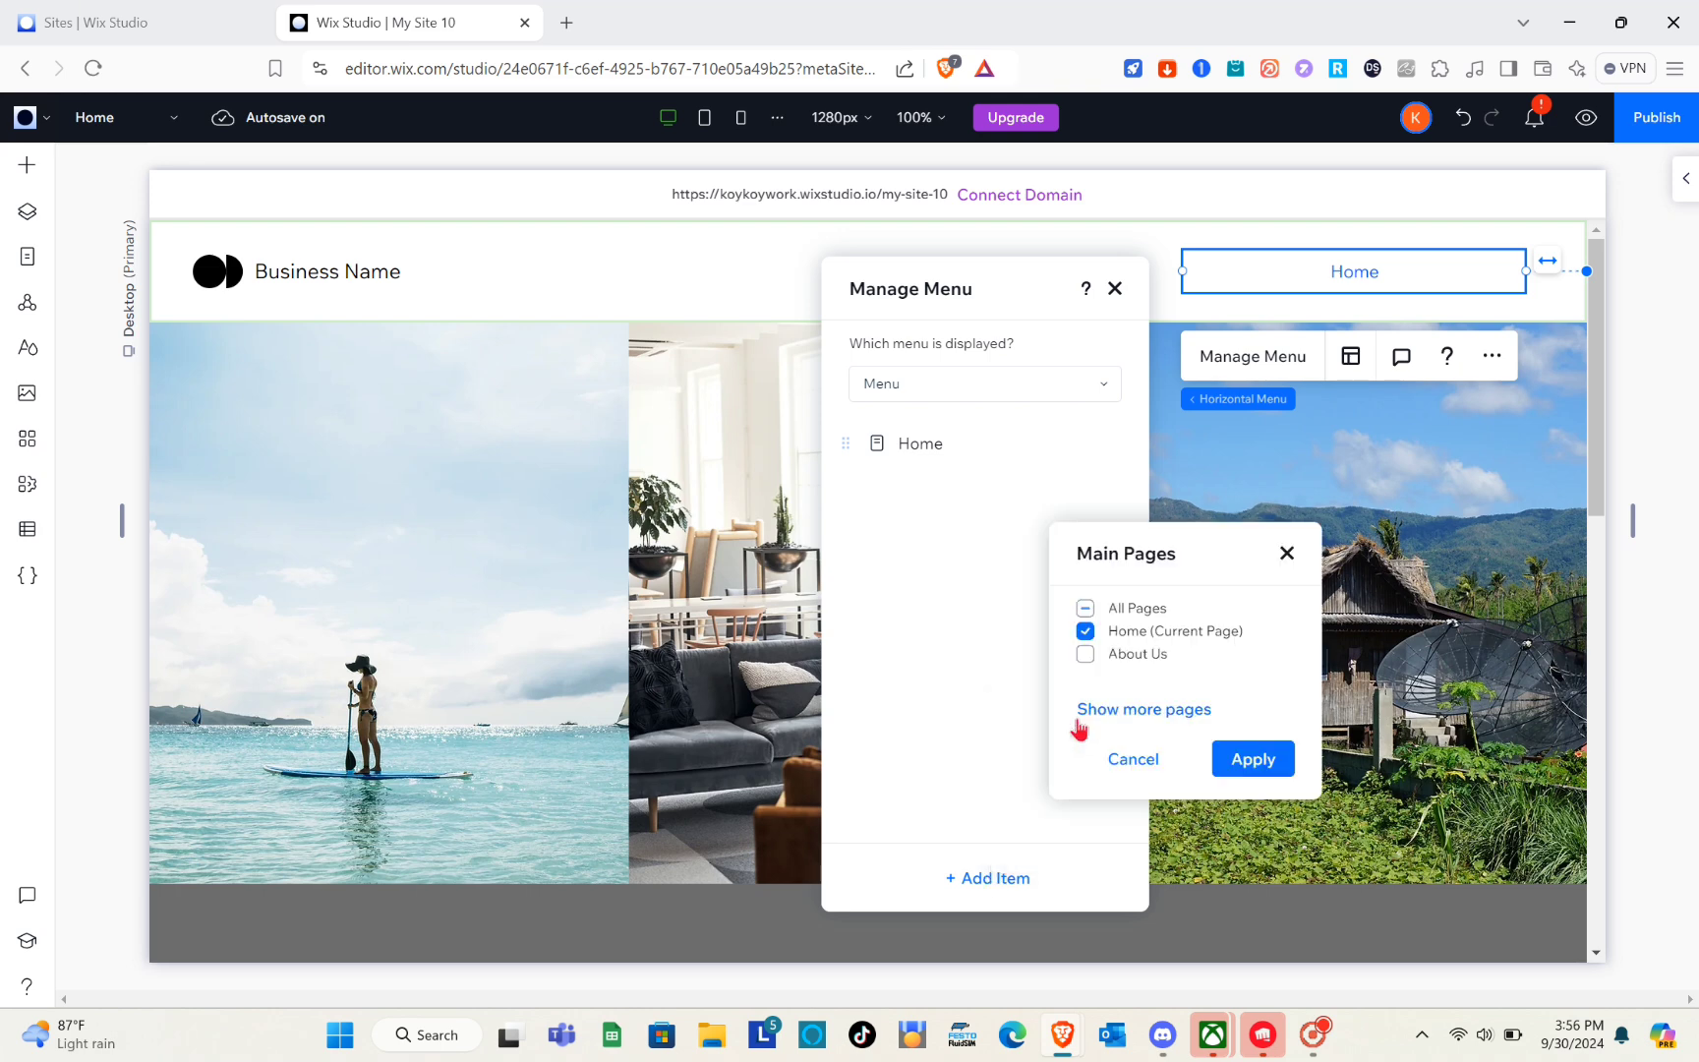
{"action": "left_click", "coordinate": [1086, 656]}
{"action": "left_click", "coordinate": [1254, 762]}
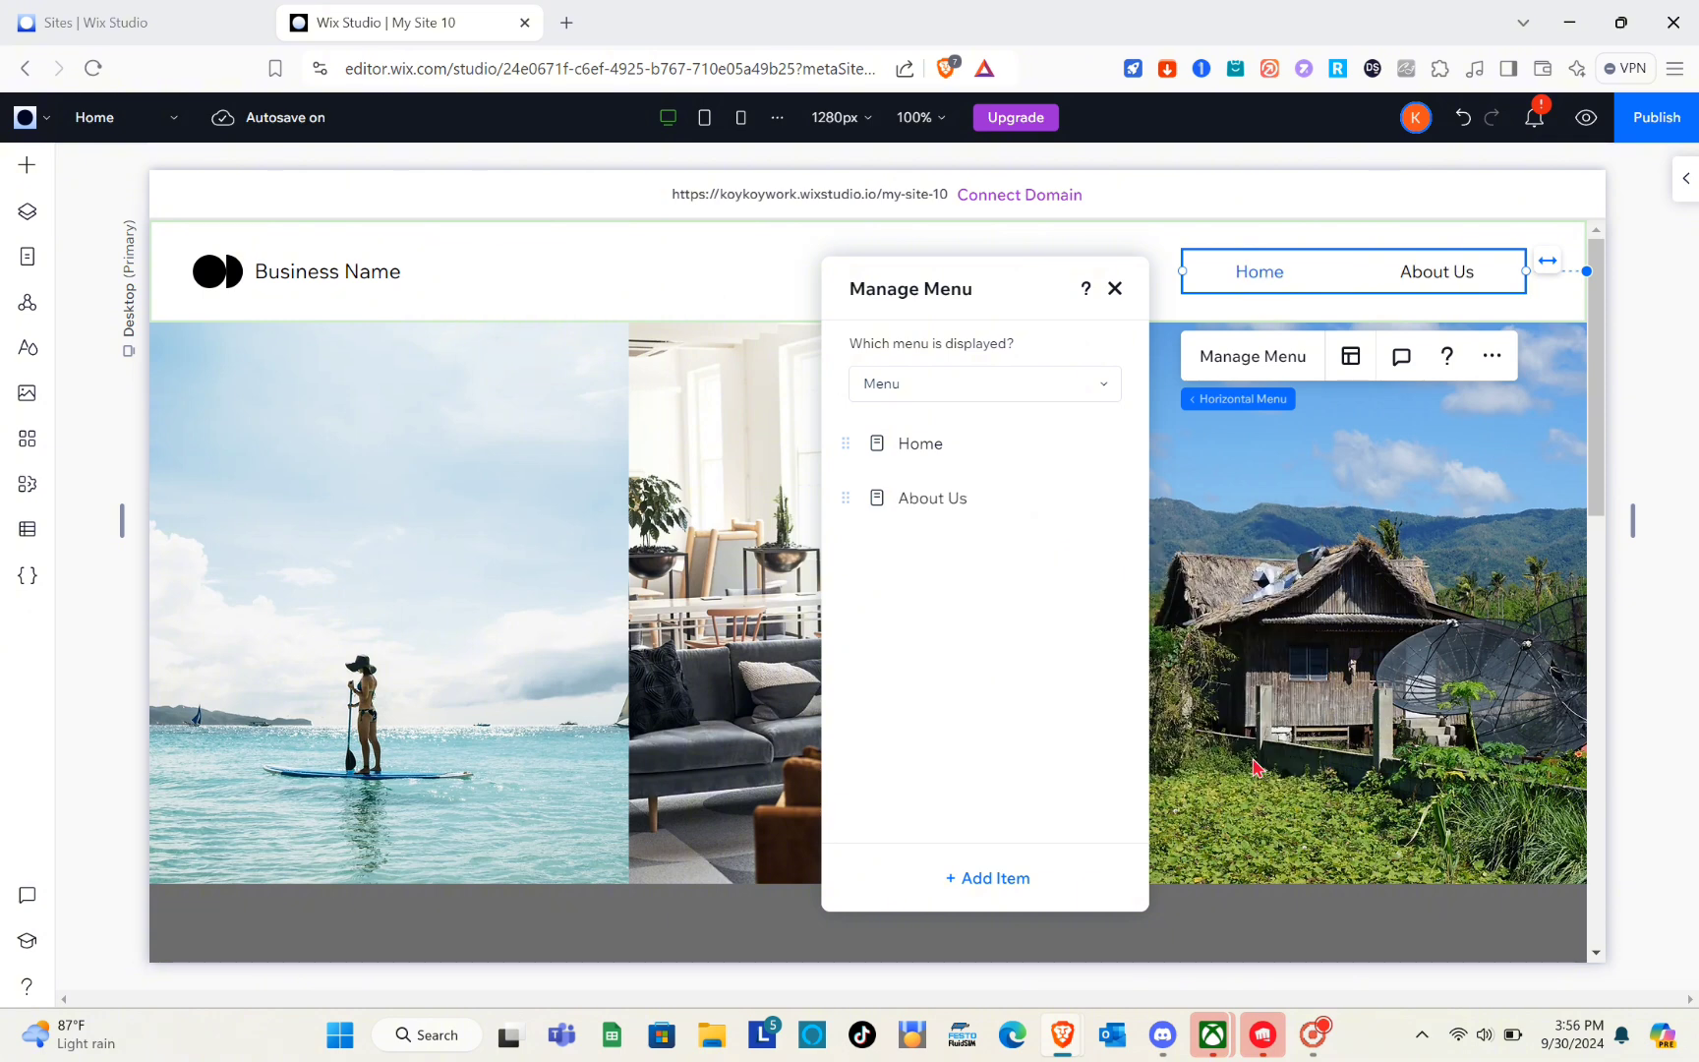
{"action": "left_click", "coordinate": [1116, 289]}
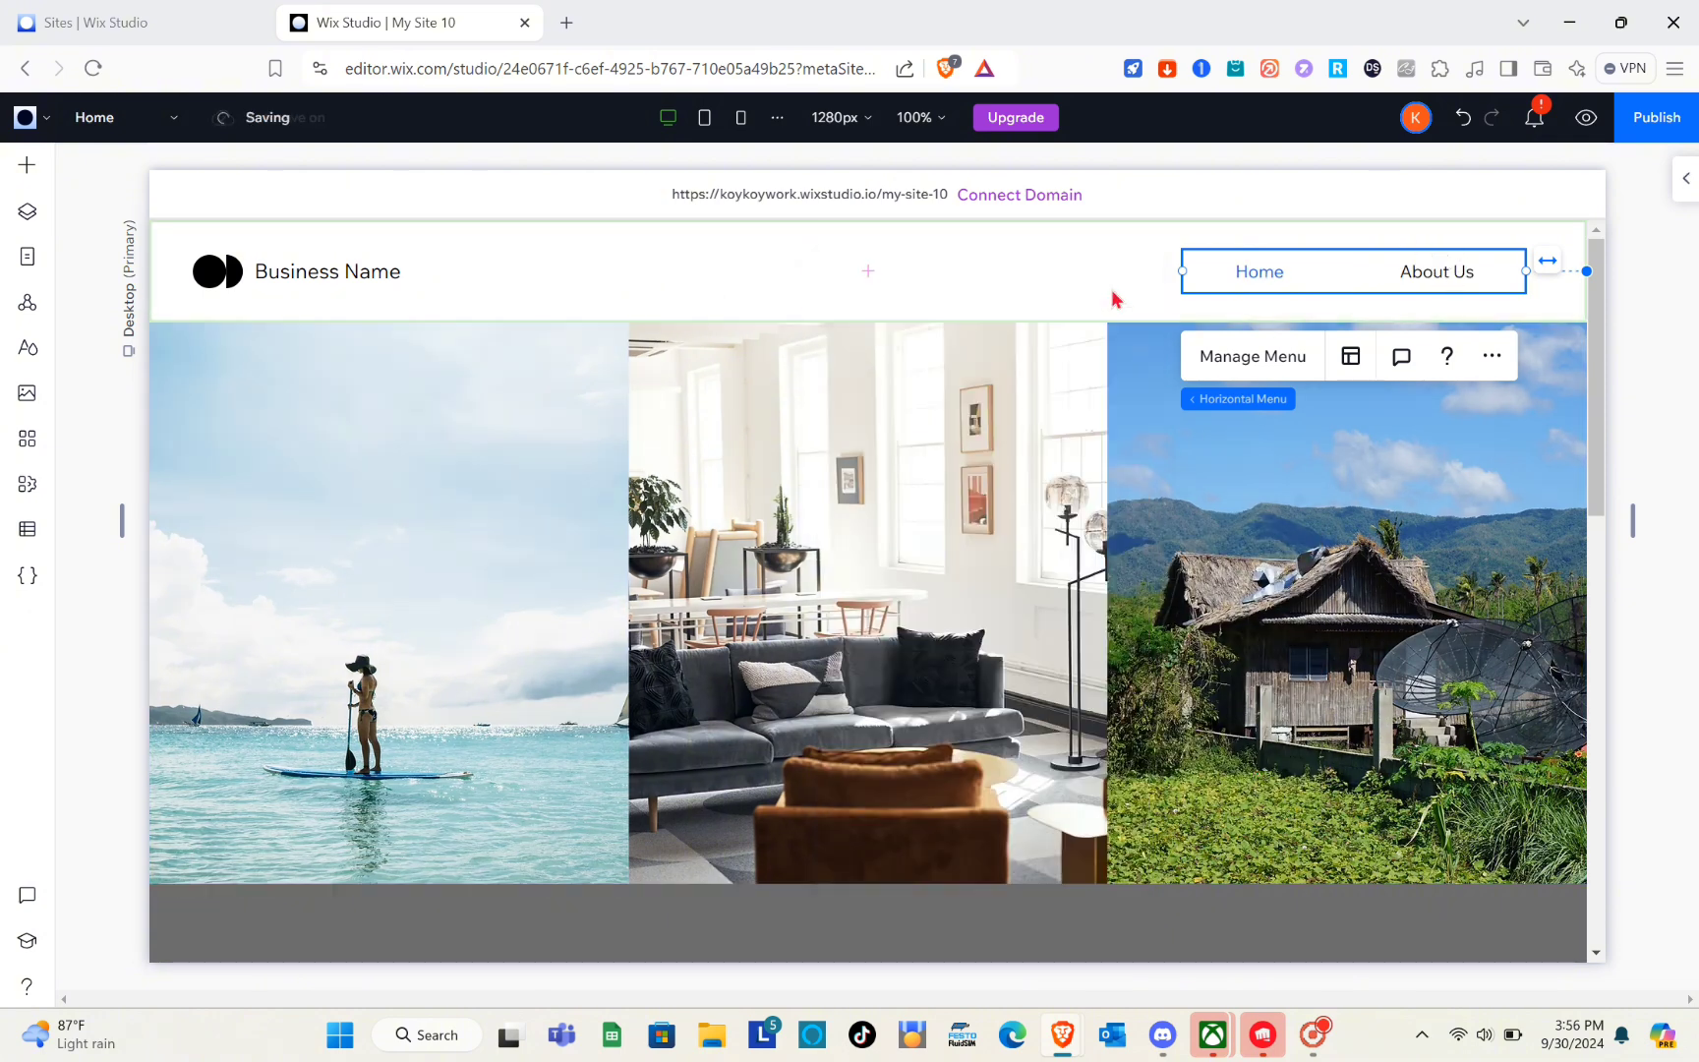
Preview the site and test the About Us and Home menu links, then return to editing and dismiss the publish prompt.
{"action": "left_click", "coordinate": [149, 132]}
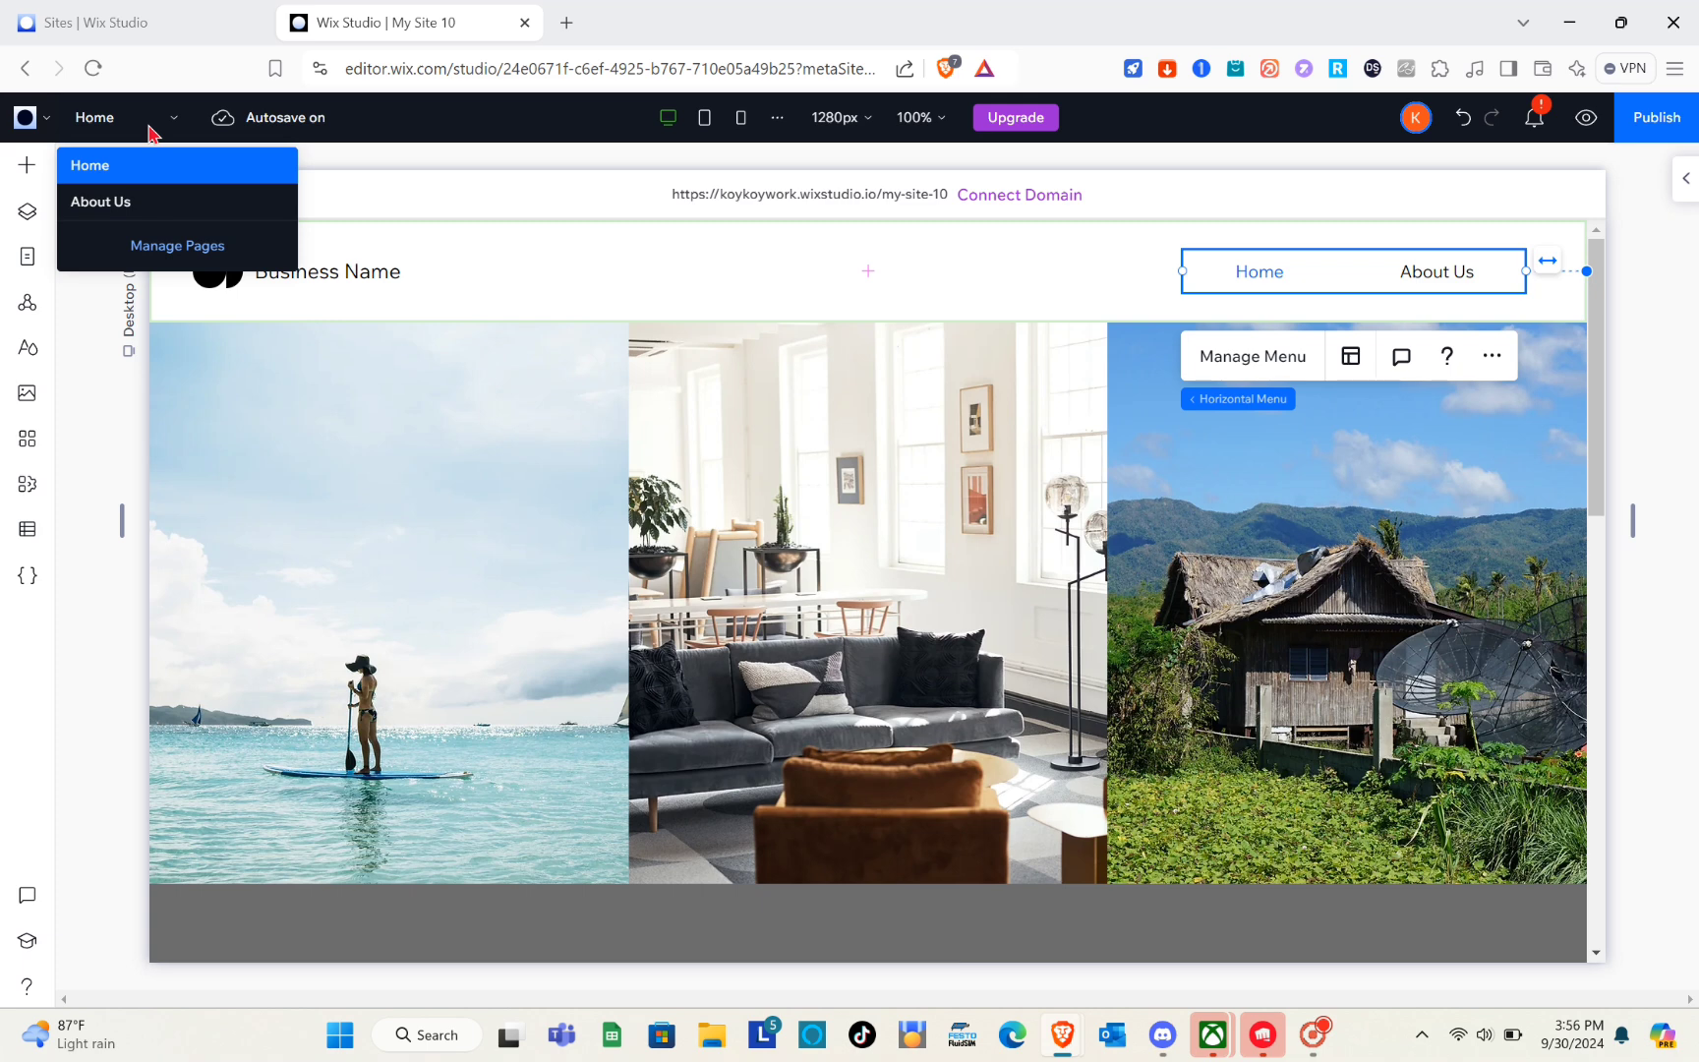
{"action": "left_click", "coordinate": [151, 135]}
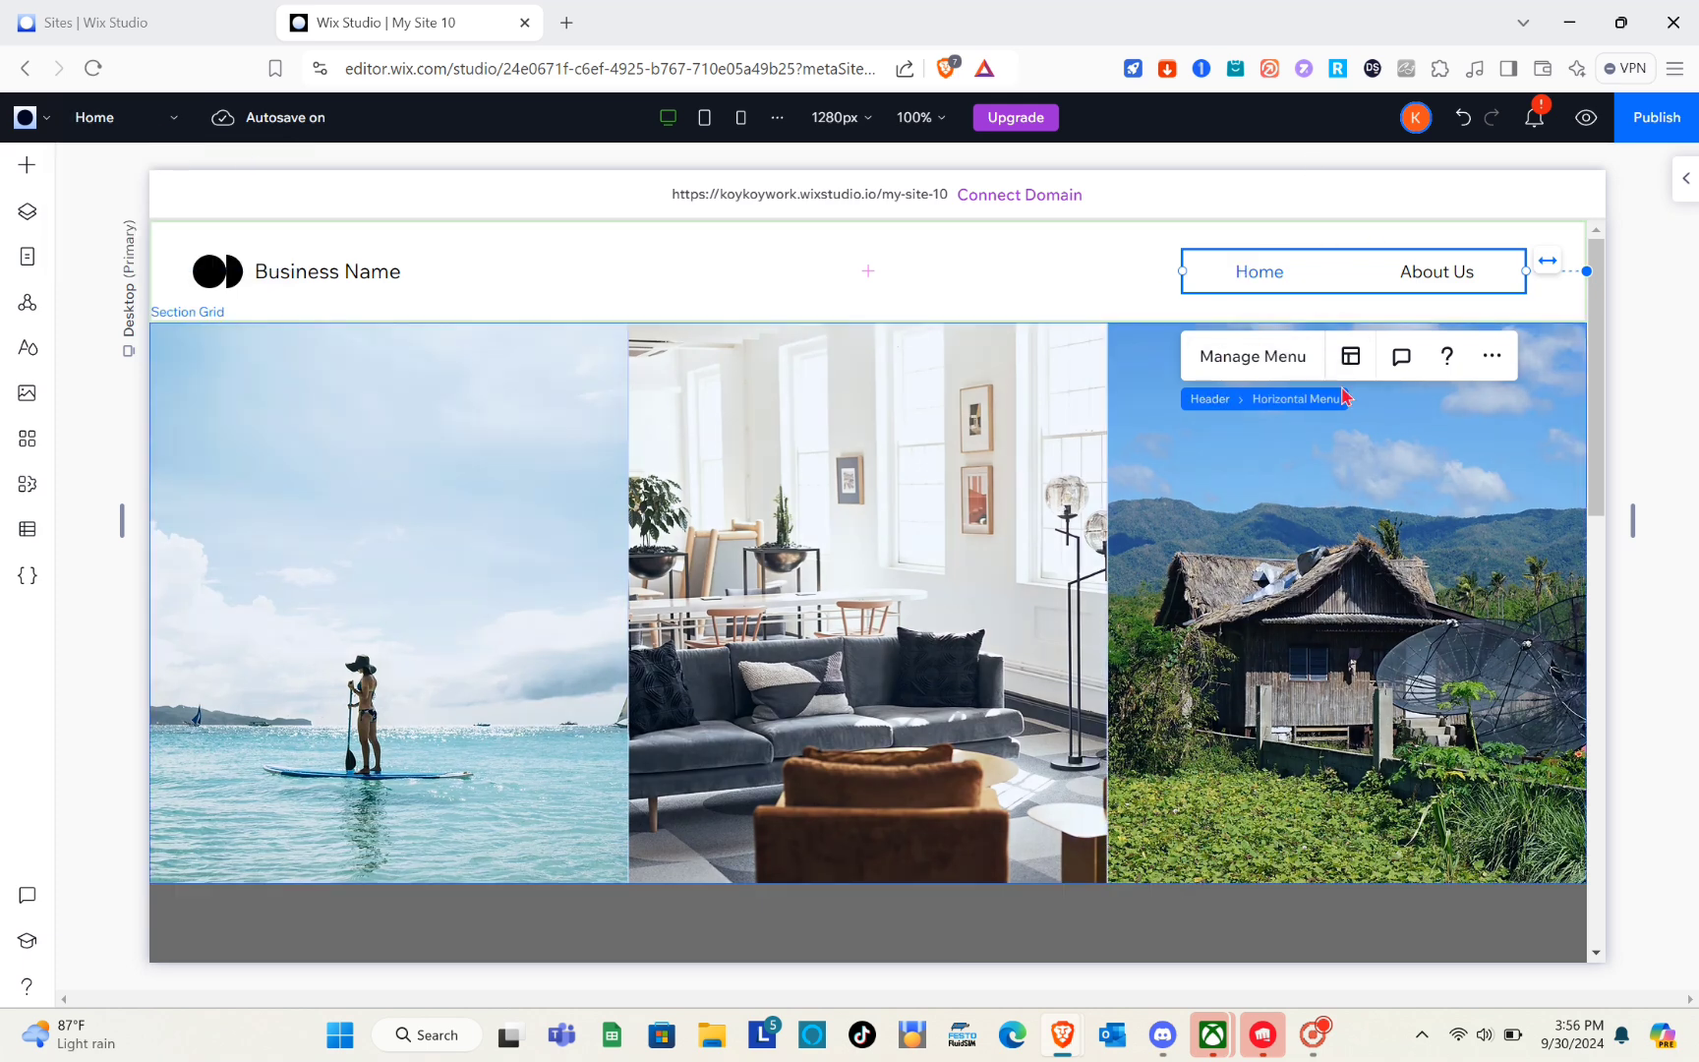
{"action": "left_click", "coordinate": [1586, 119]}
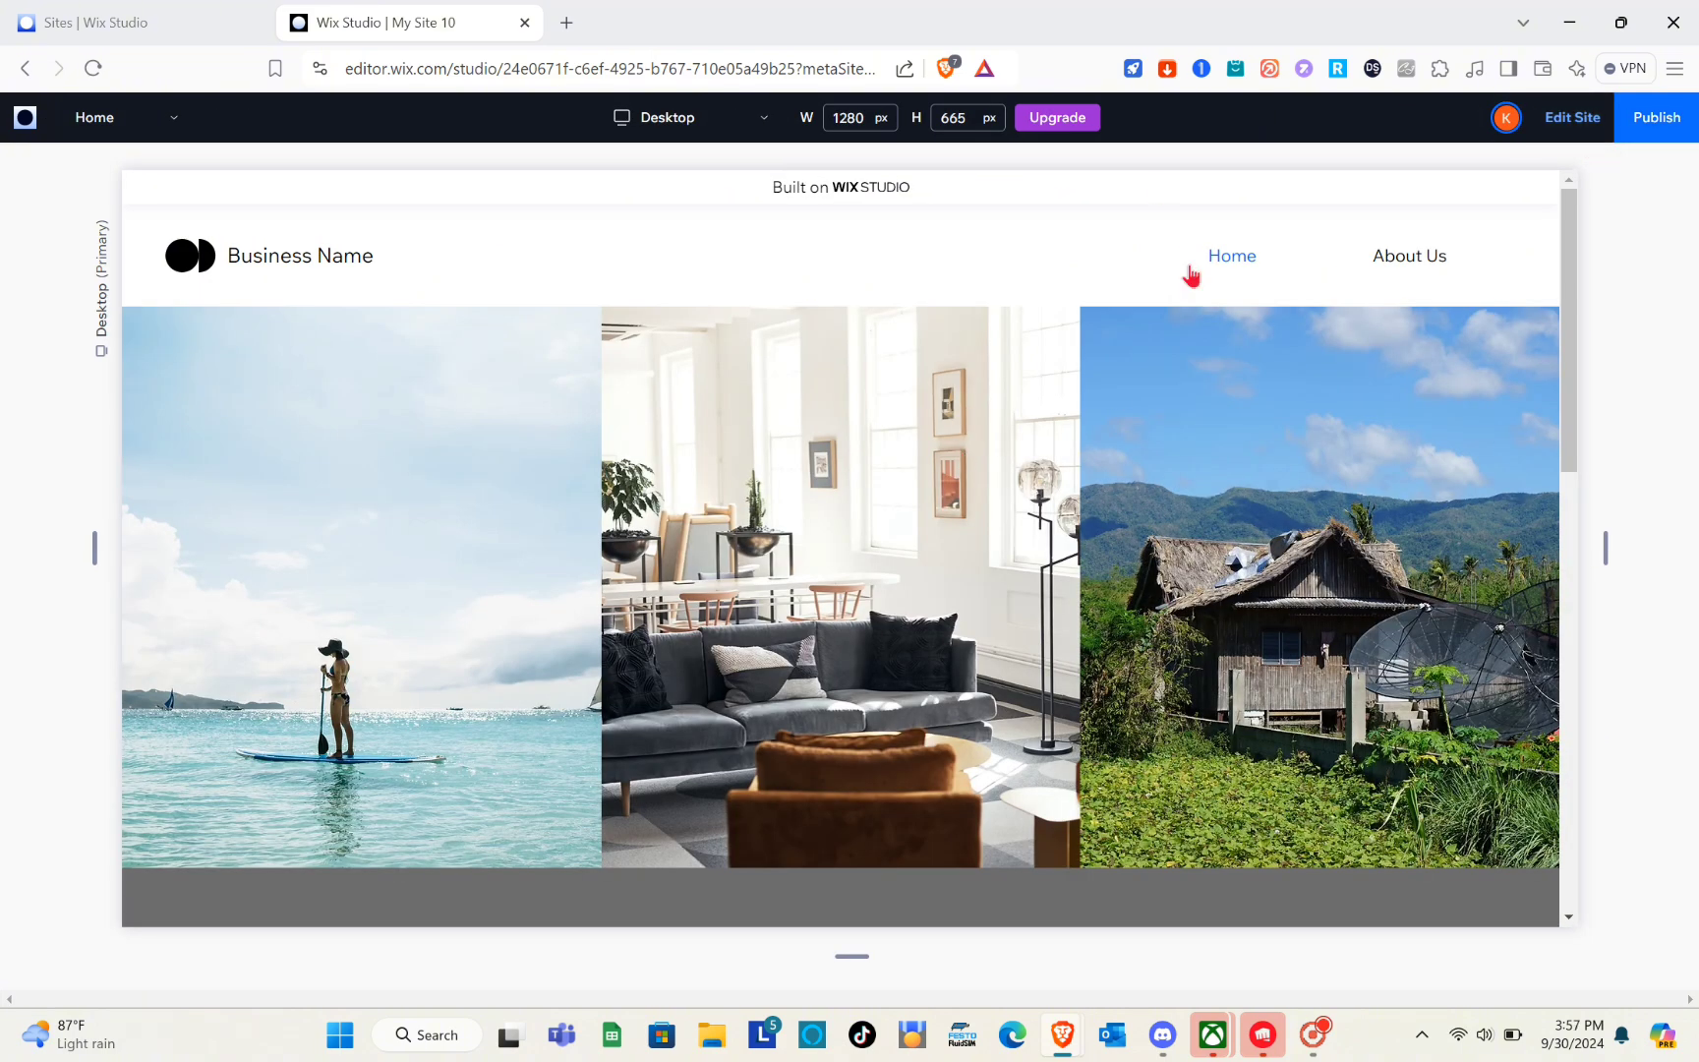
{"action": "left_click", "coordinate": [1393, 259]}
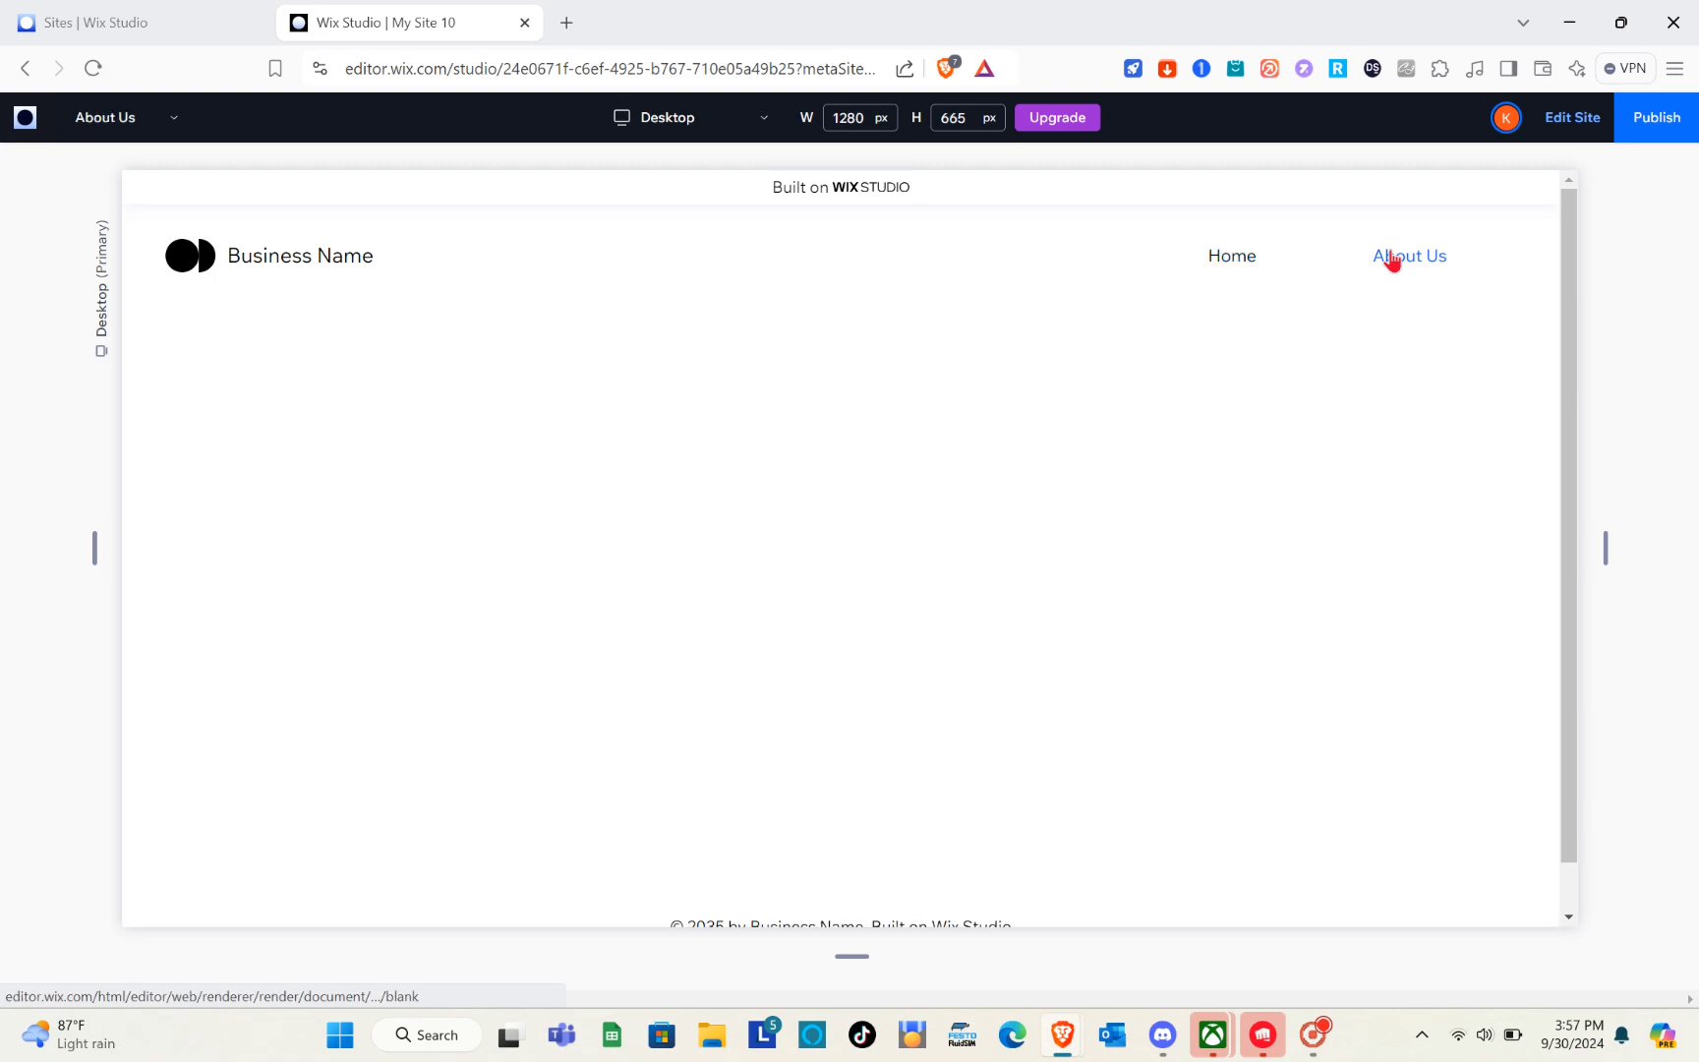
{"action": "left_click", "coordinate": [1232, 261]}
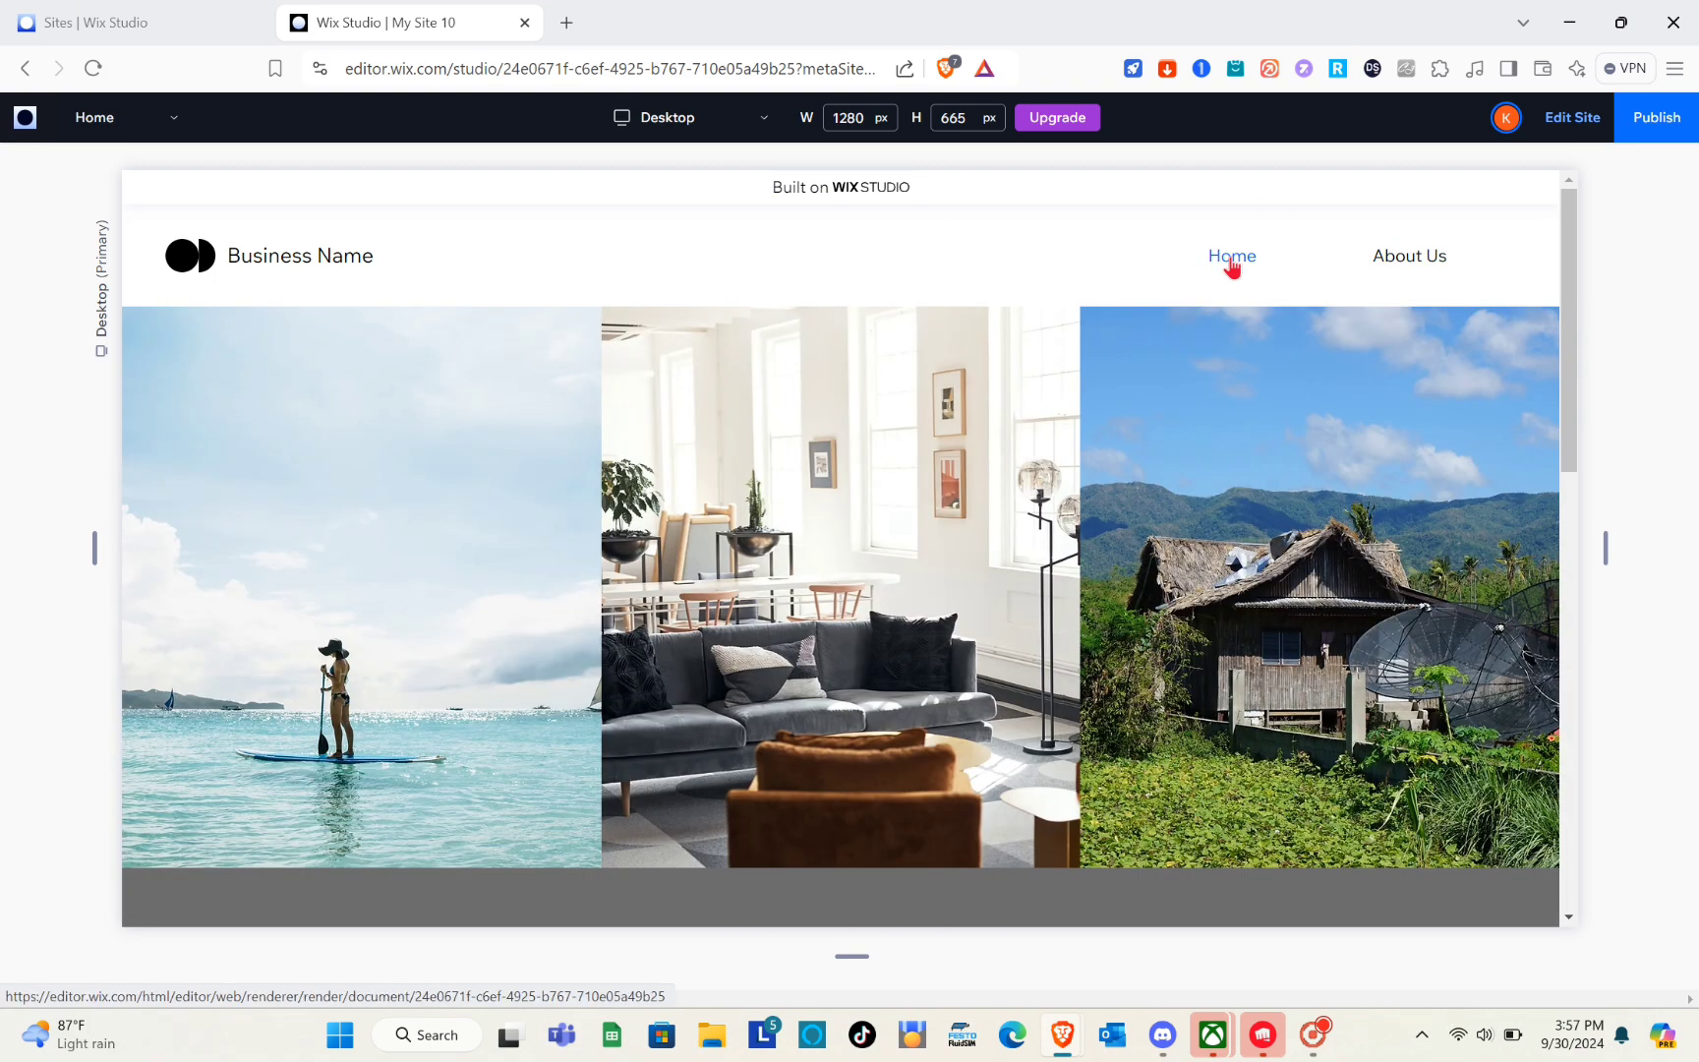
{"action": "scroll", "coordinate": [884, 490], "scroll_direction": "down", "scroll_amount": 5}
{"action": "scroll", "coordinate": [884, 489], "scroll_direction": "up", "scroll_amount": 5}
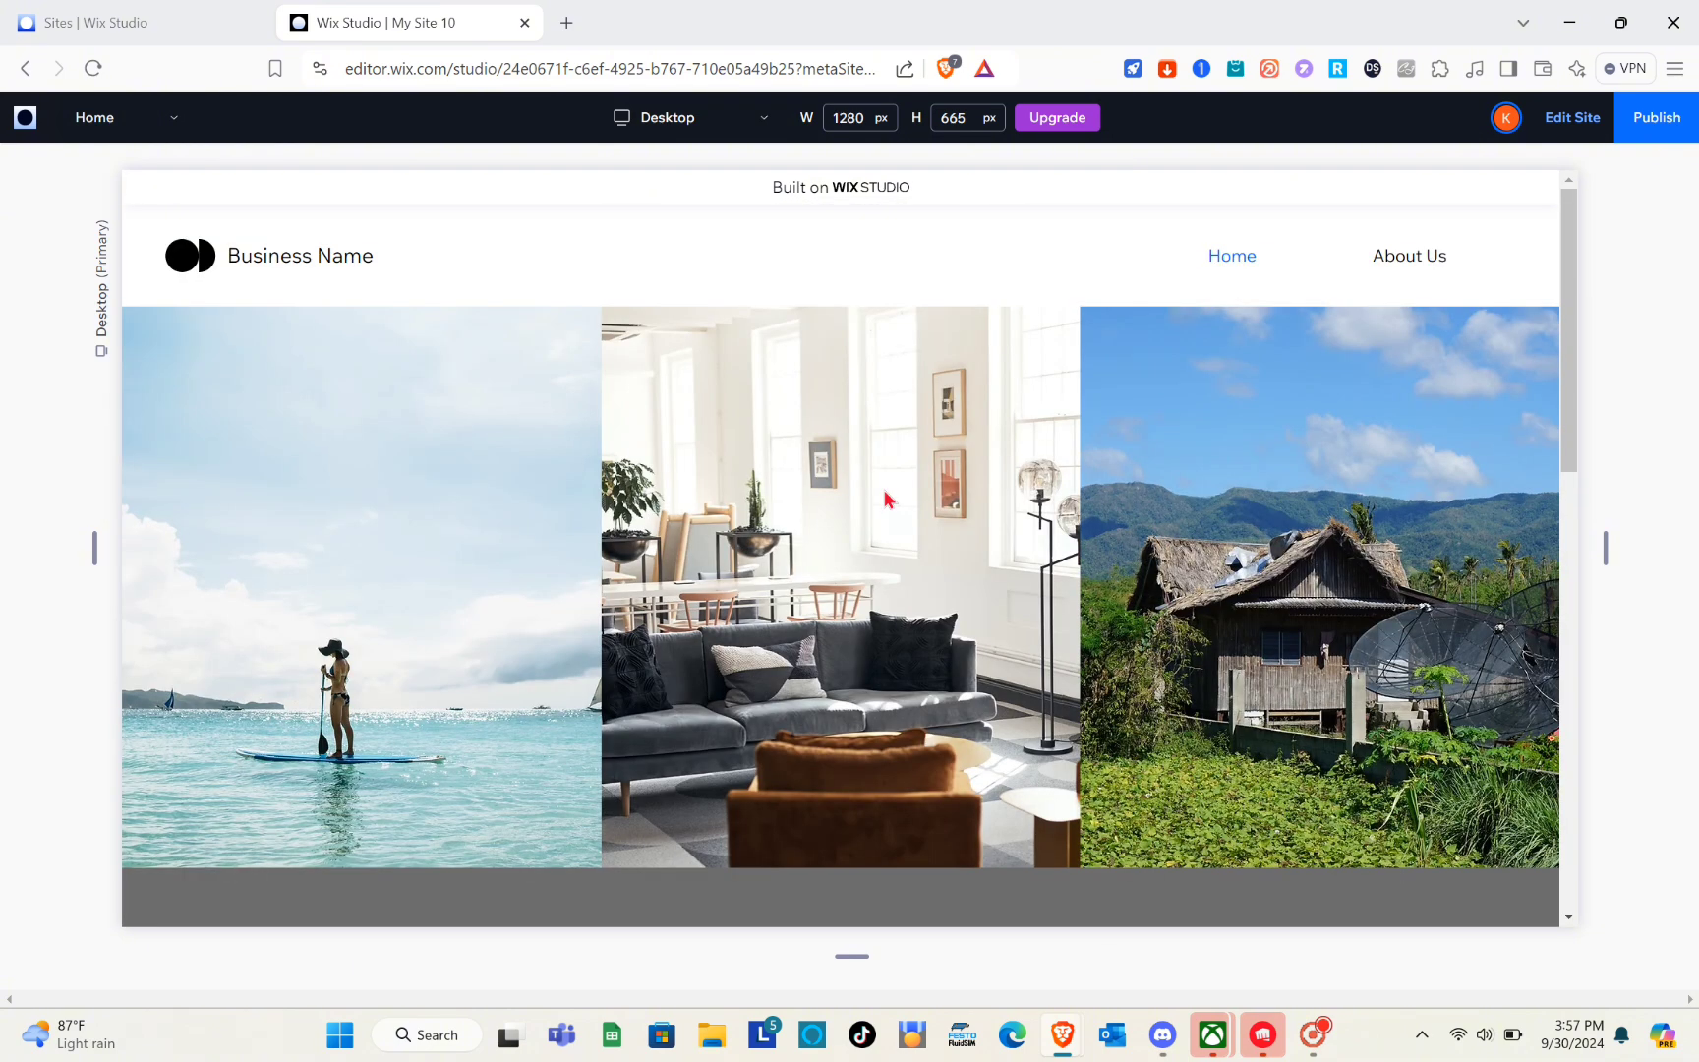
{"action": "left_click", "coordinate": [1570, 120]}
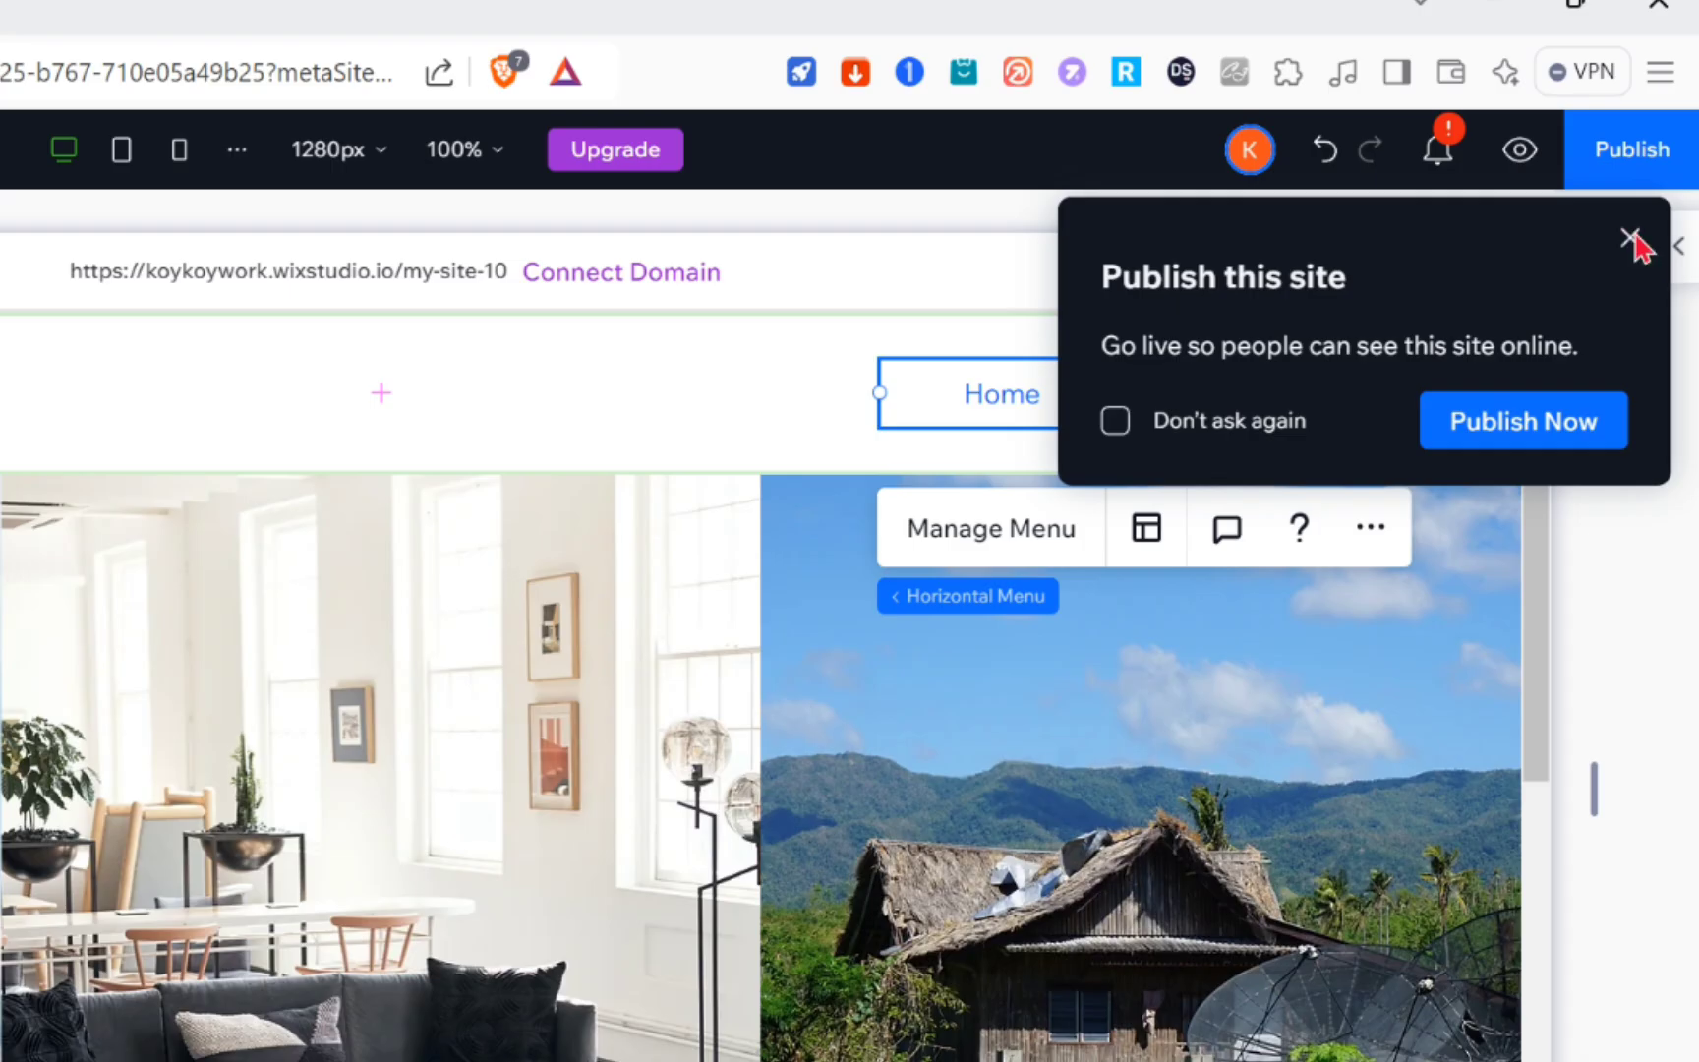
{"action": "left_click", "coordinate": [1656, 173]}
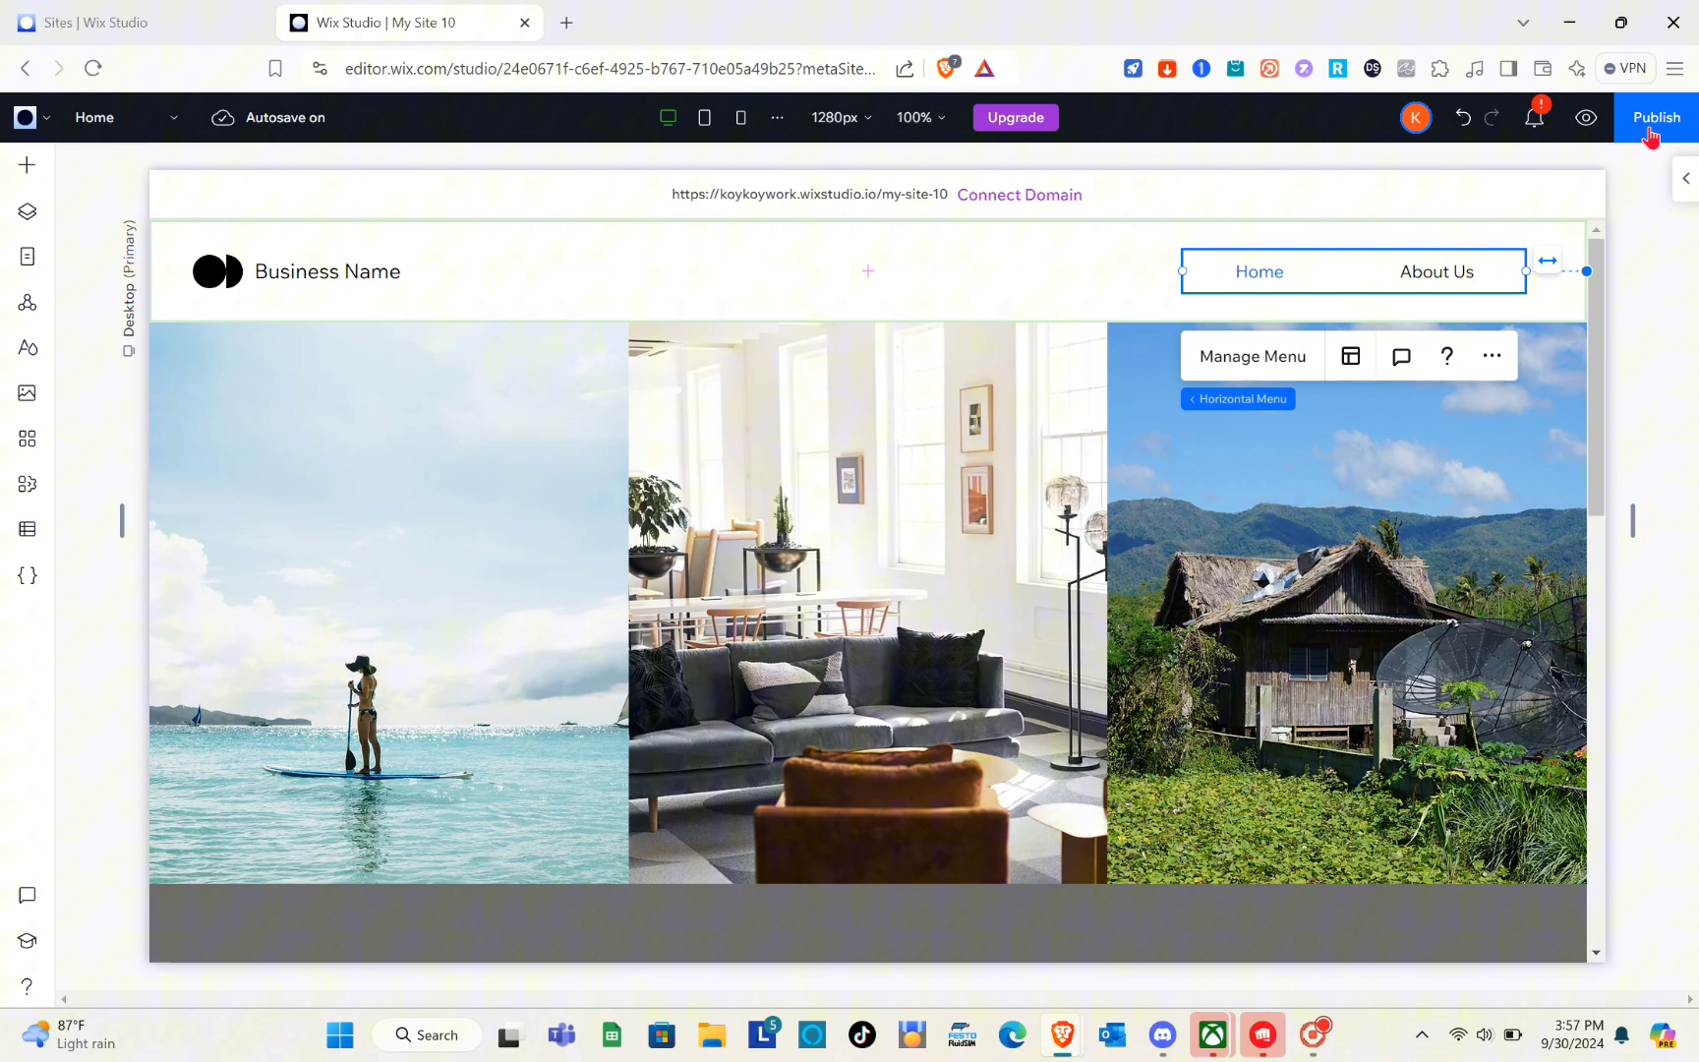
Publish the site on the free Wix Studio domain with the address ending my-site-10, and close the completion dialog.
{"action": "left_click", "coordinate": [1624, 157]}
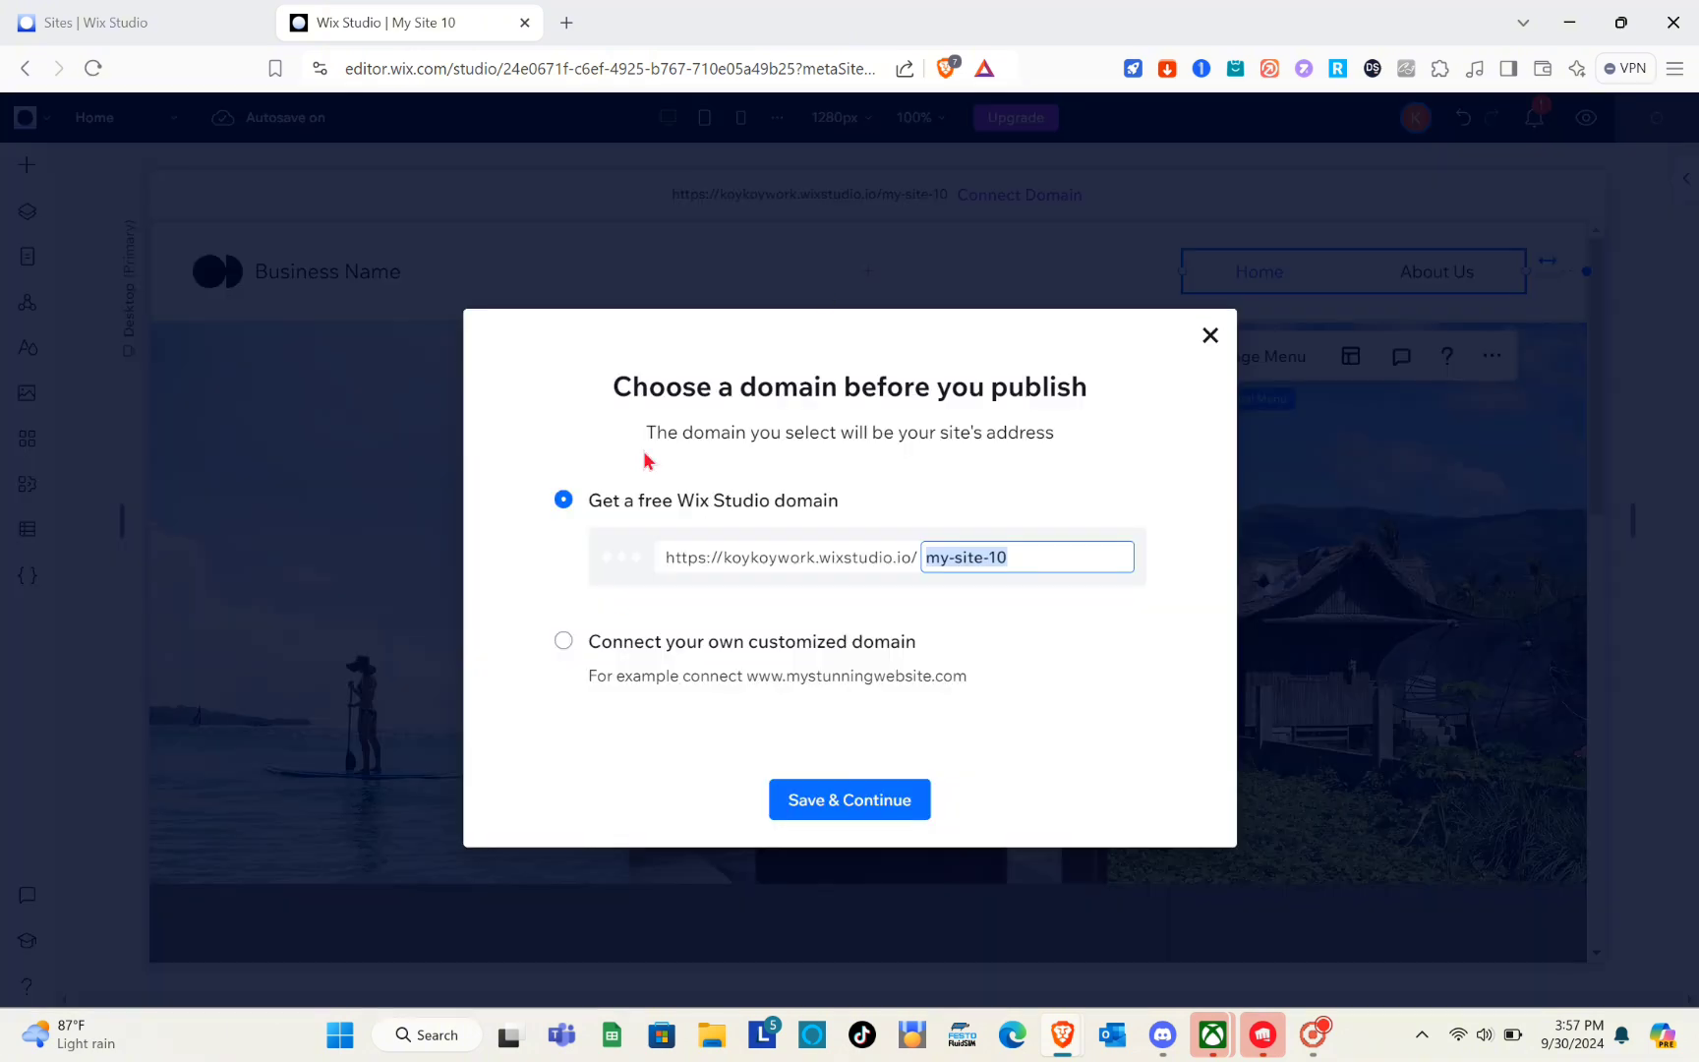
{"action": "left_click", "coordinate": [841, 815]}
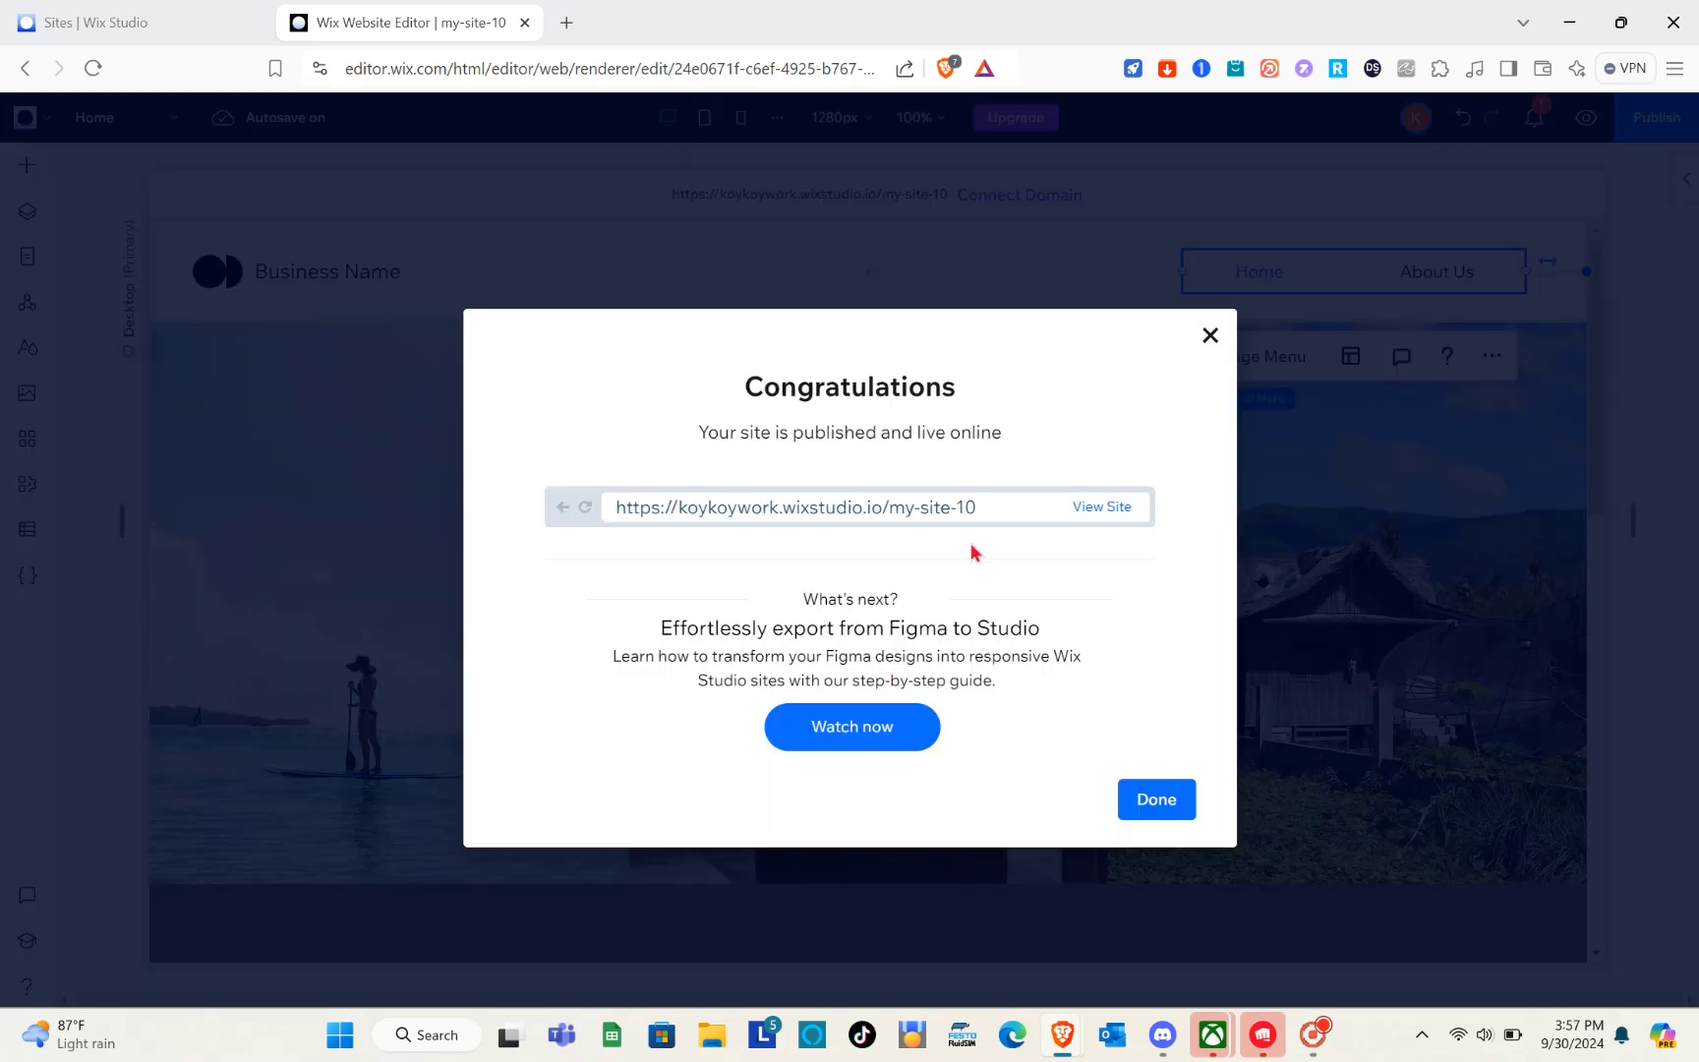
{"action": "left_click", "coordinate": [1157, 804]}
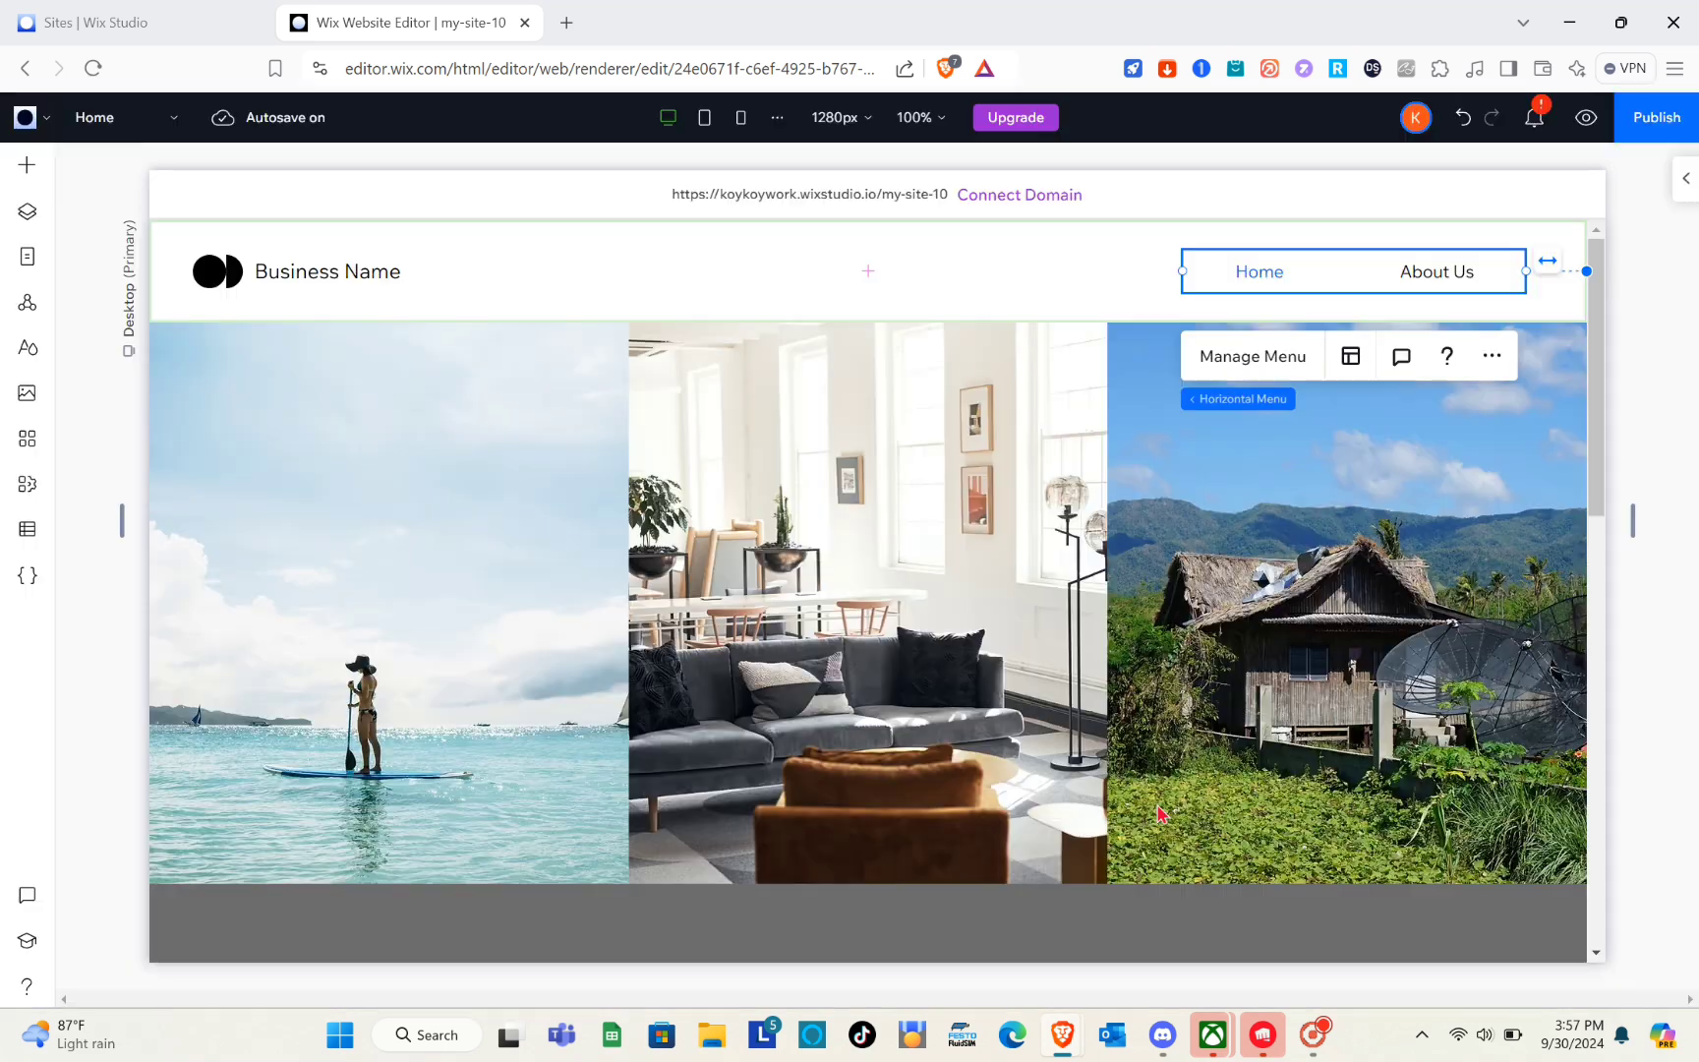
Switch to the Sites dashboard and start creating a new site from a Studio template.
{"action": "left_click", "coordinate": [225, 12]}
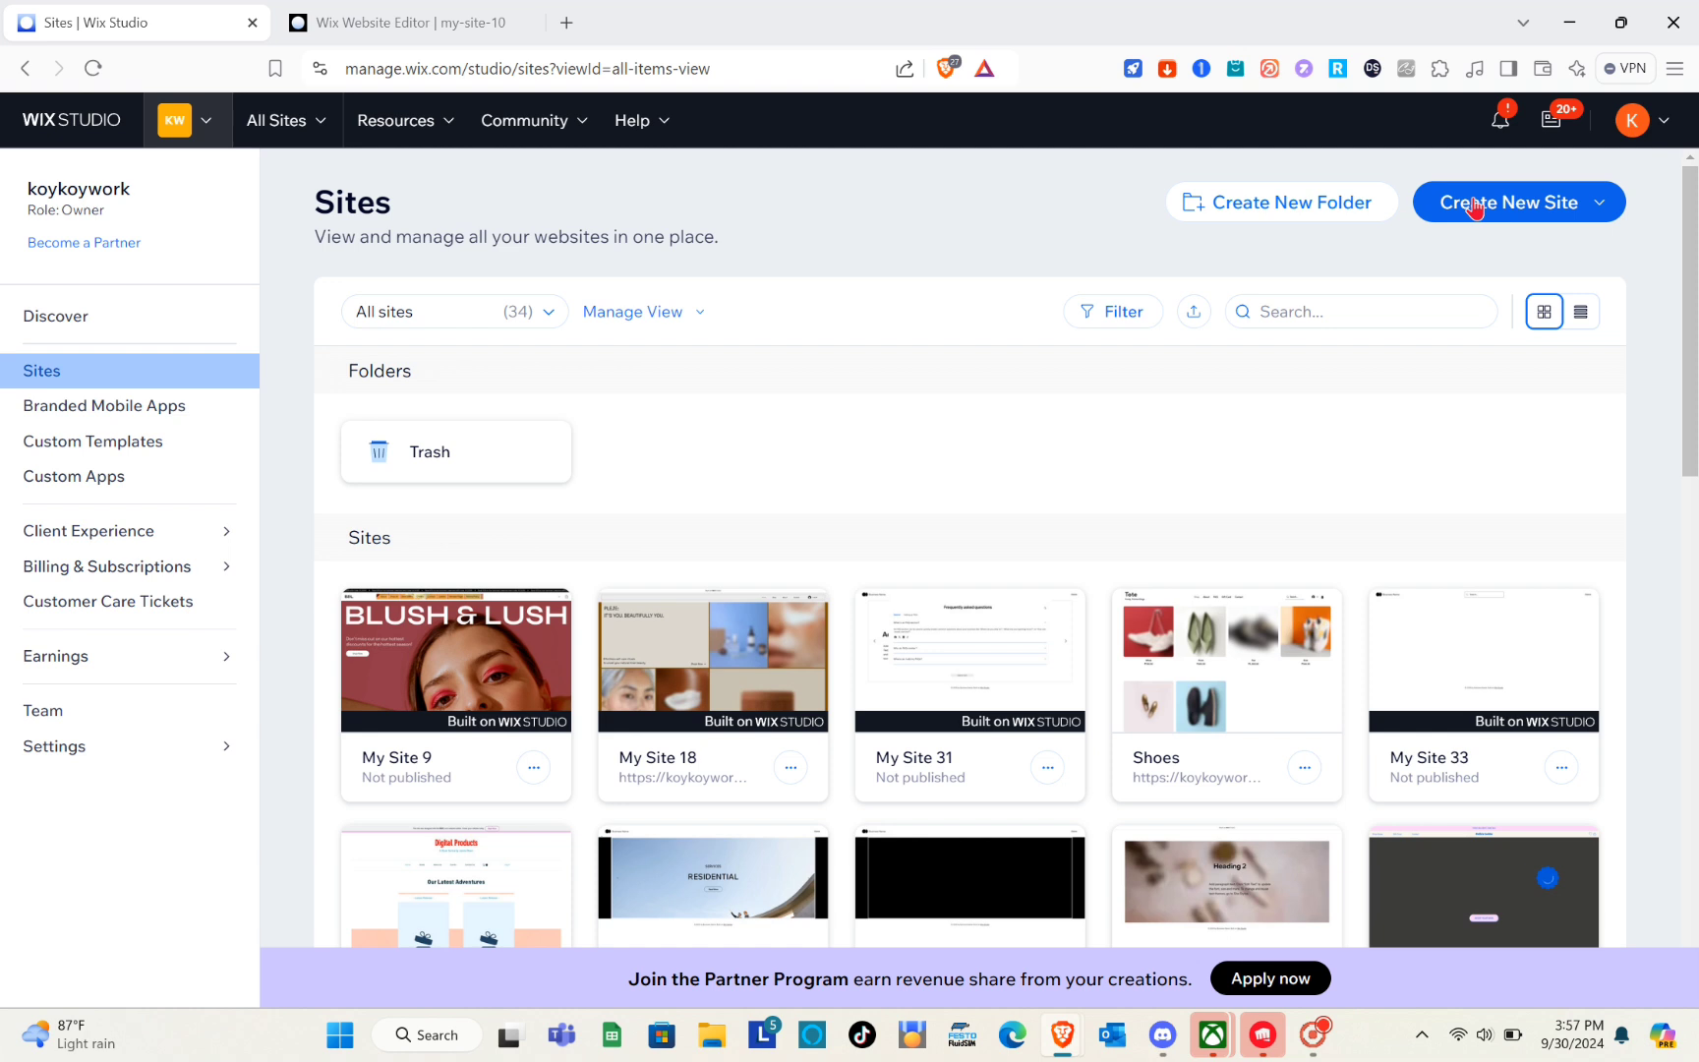
{"action": "left_click", "coordinate": [1583, 206]}
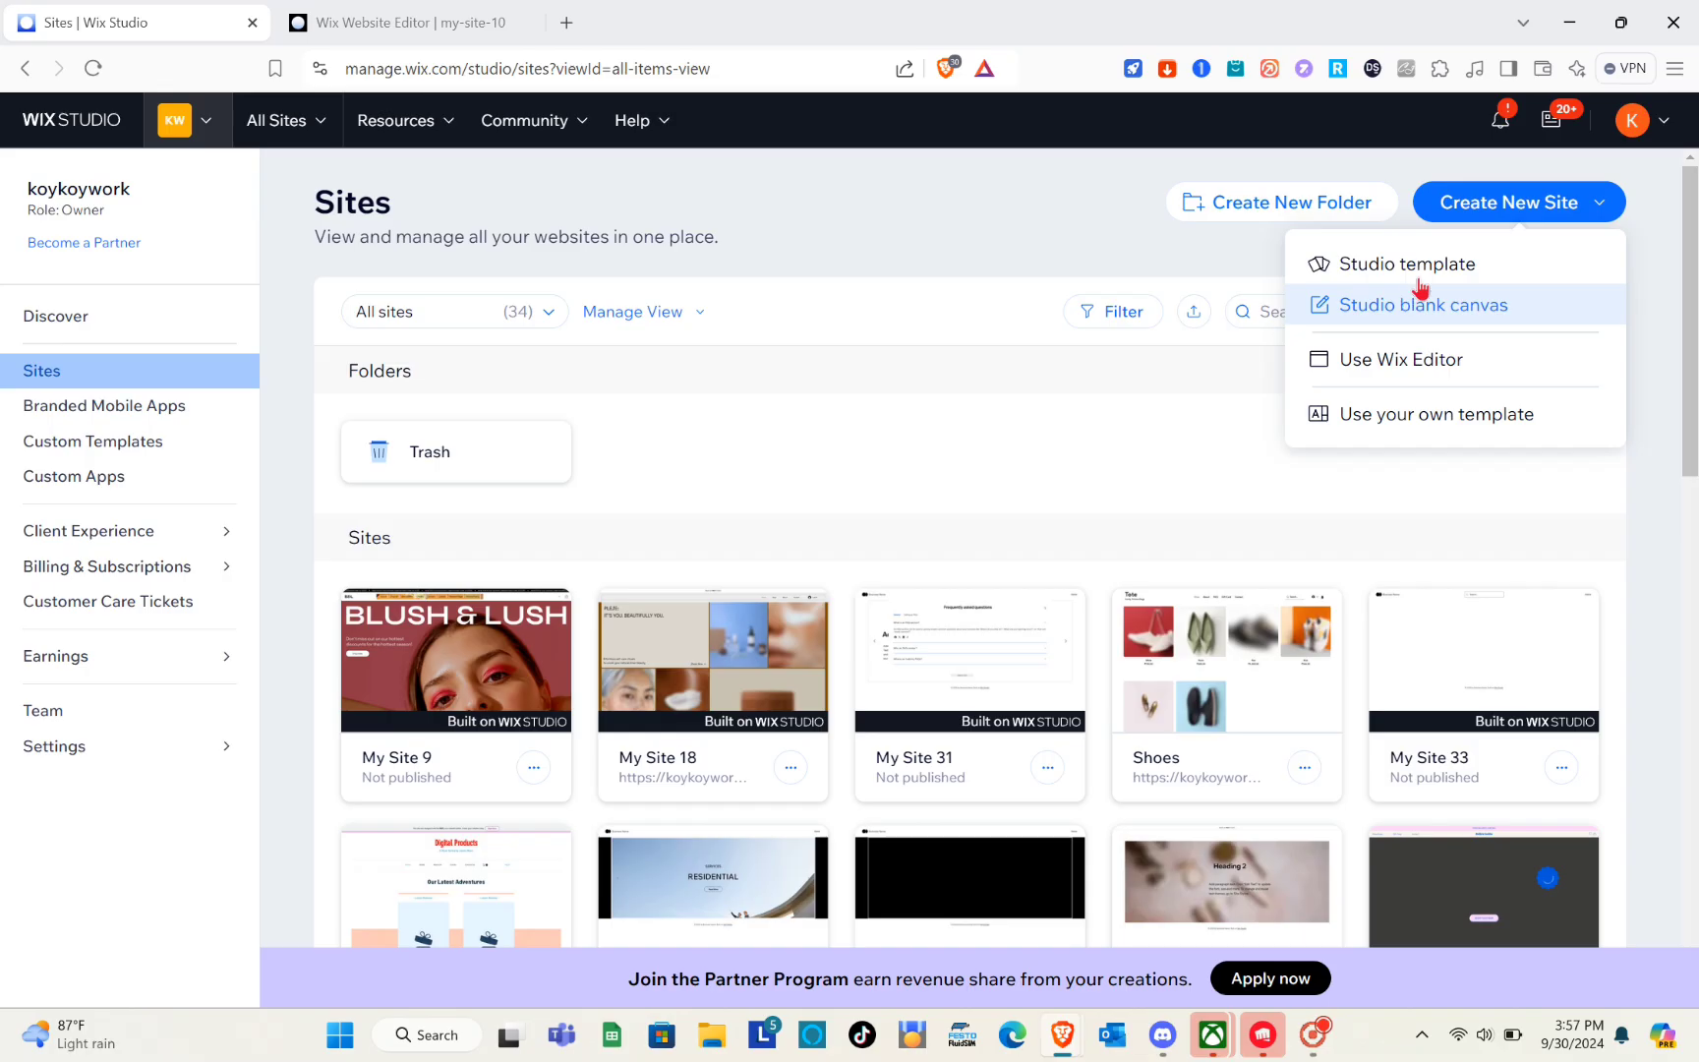
{"action": "left_click", "coordinate": [1443, 266]}
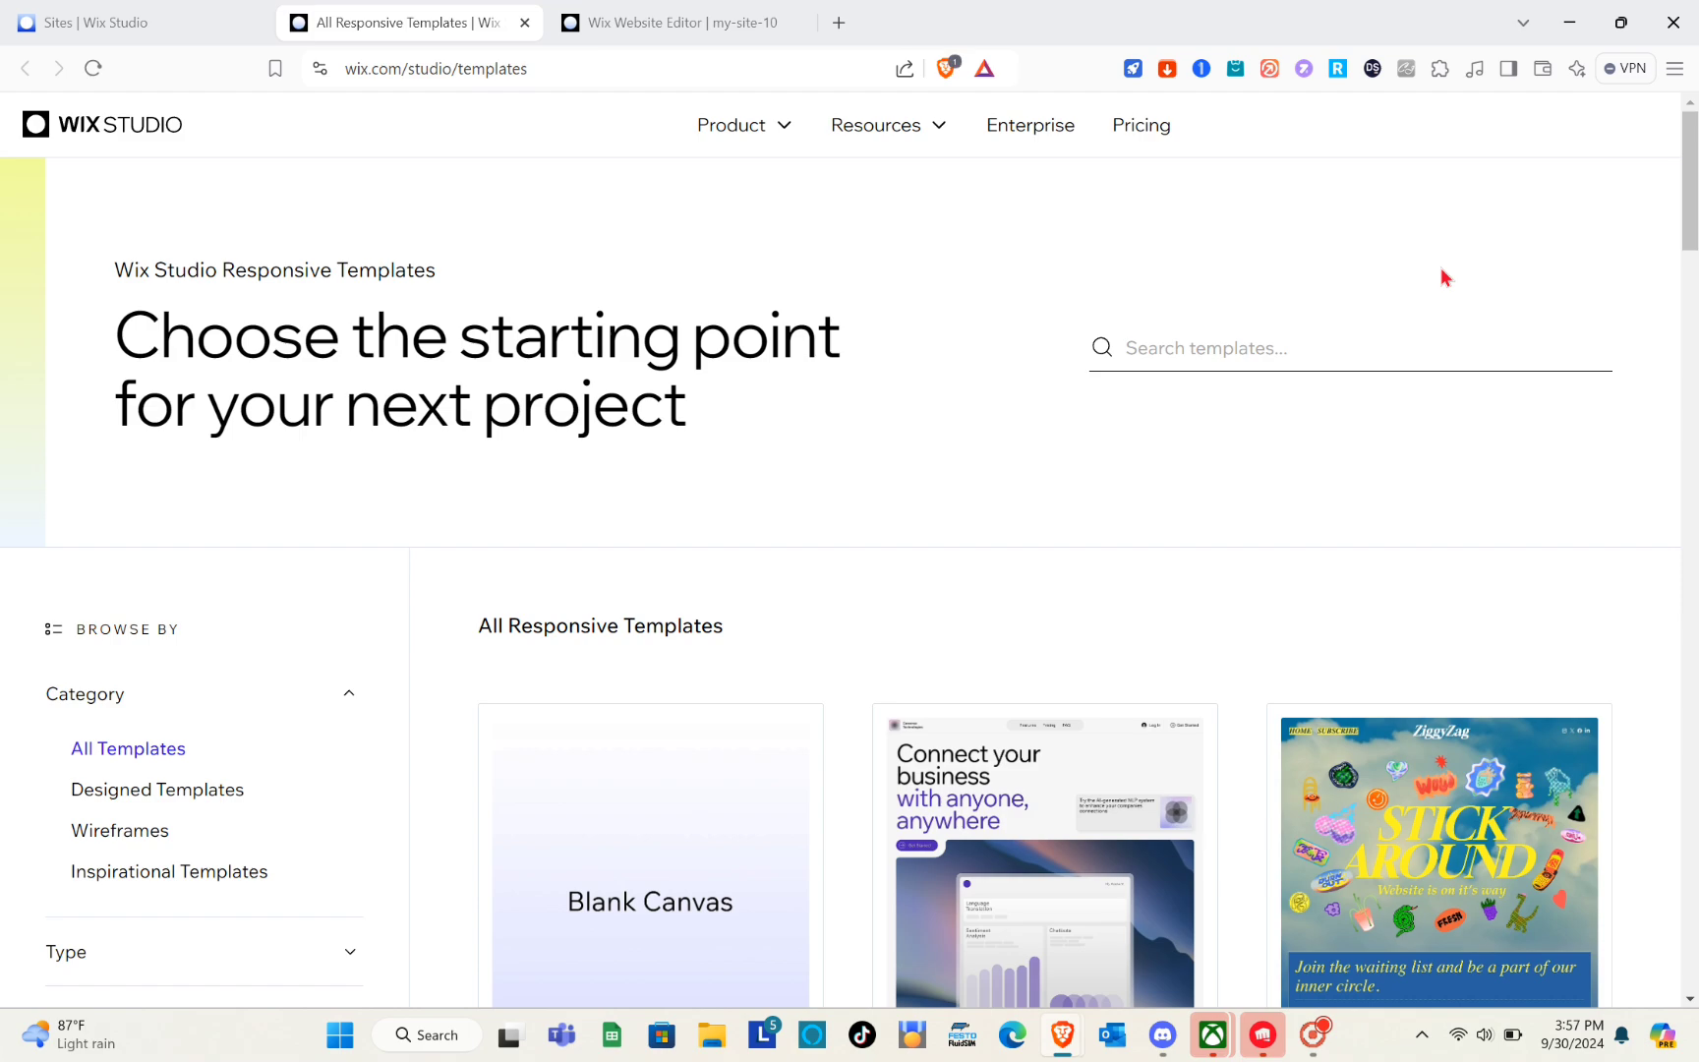
Look through the gallery of all responsive templates.
{"action": "scroll", "coordinate": [732, 596], "scroll_direction": "down", "scroll_amount": 12}
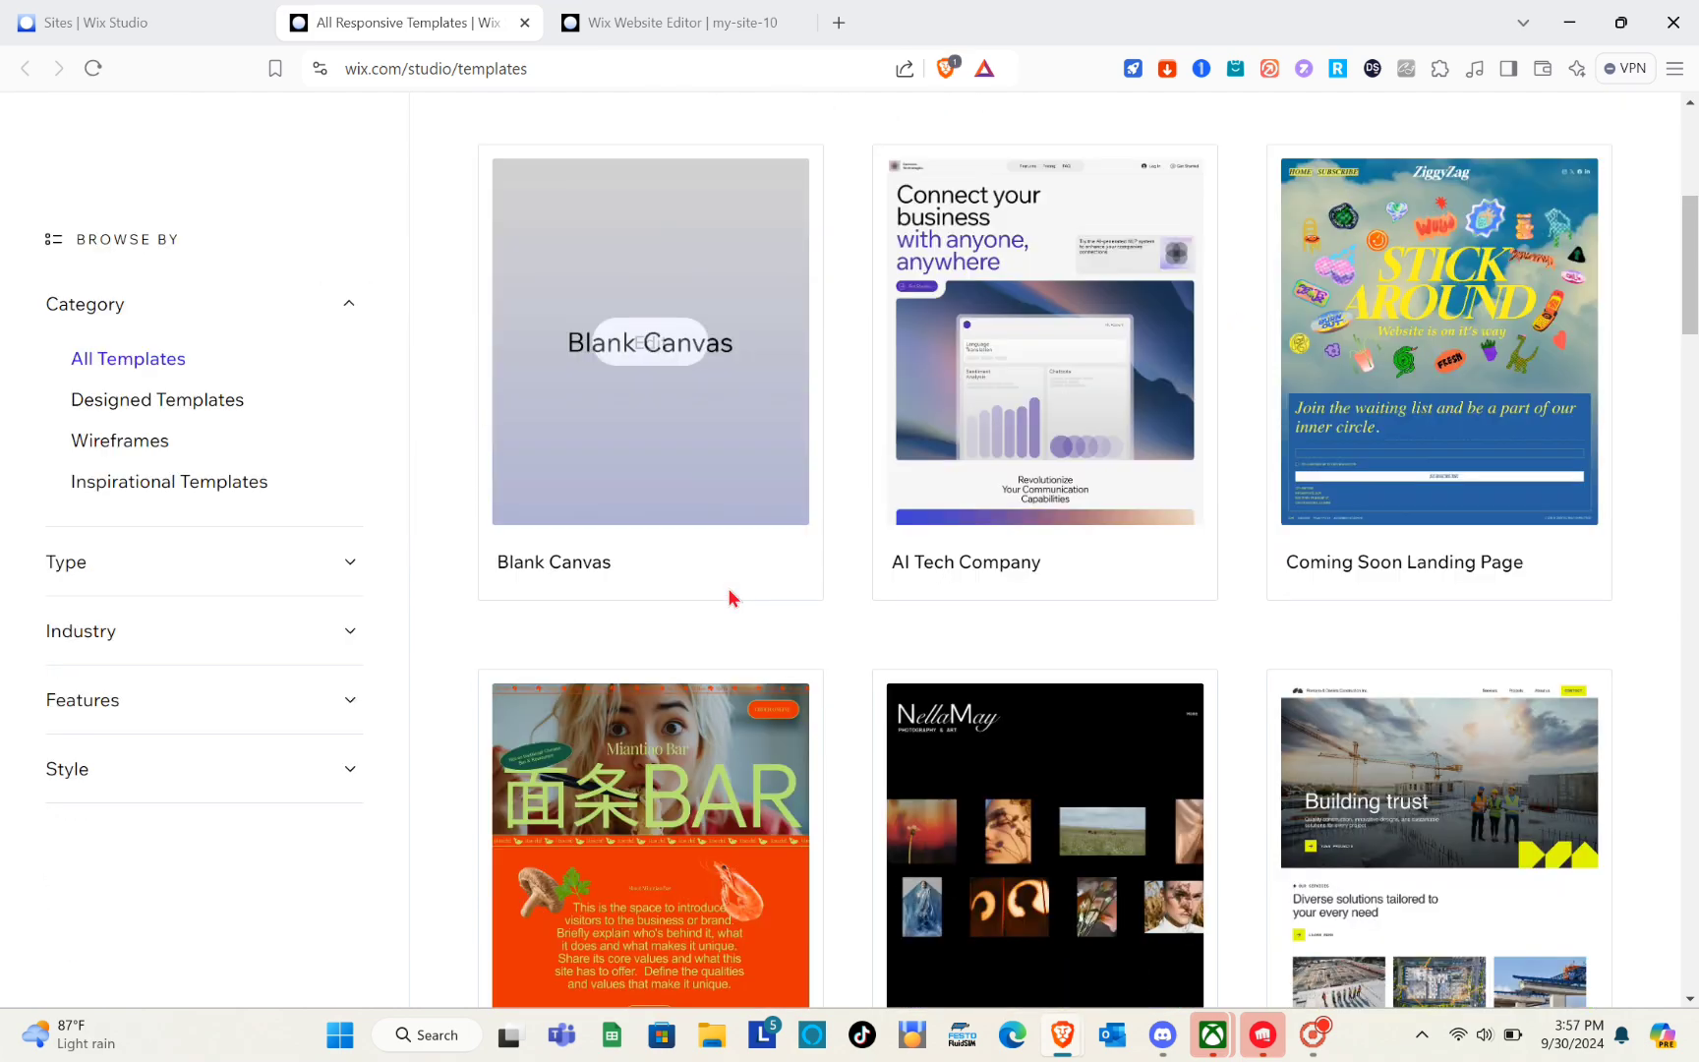
{"action": "scroll", "coordinate": [732, 598], "scroll_direction": "down", "scroll_amount": 10}
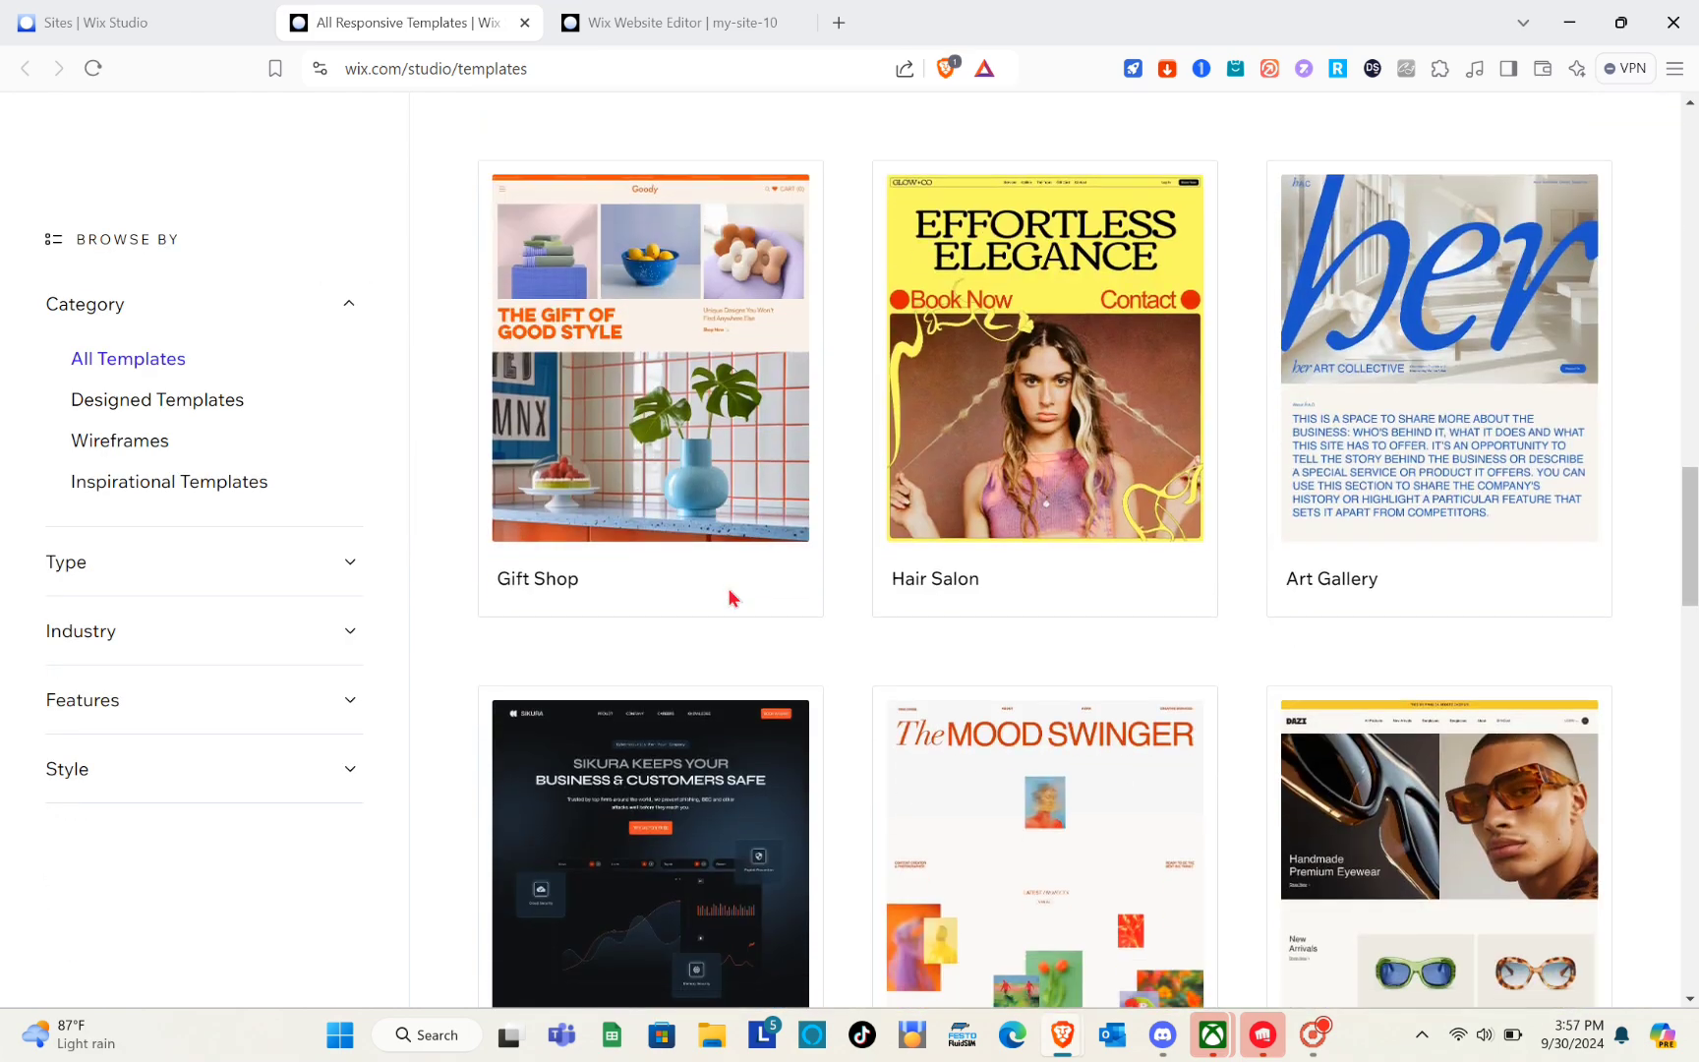
{"action": "scroll", "coordinate": [732, 598], "scroll_direction": "up", "scroll_amount": 20}
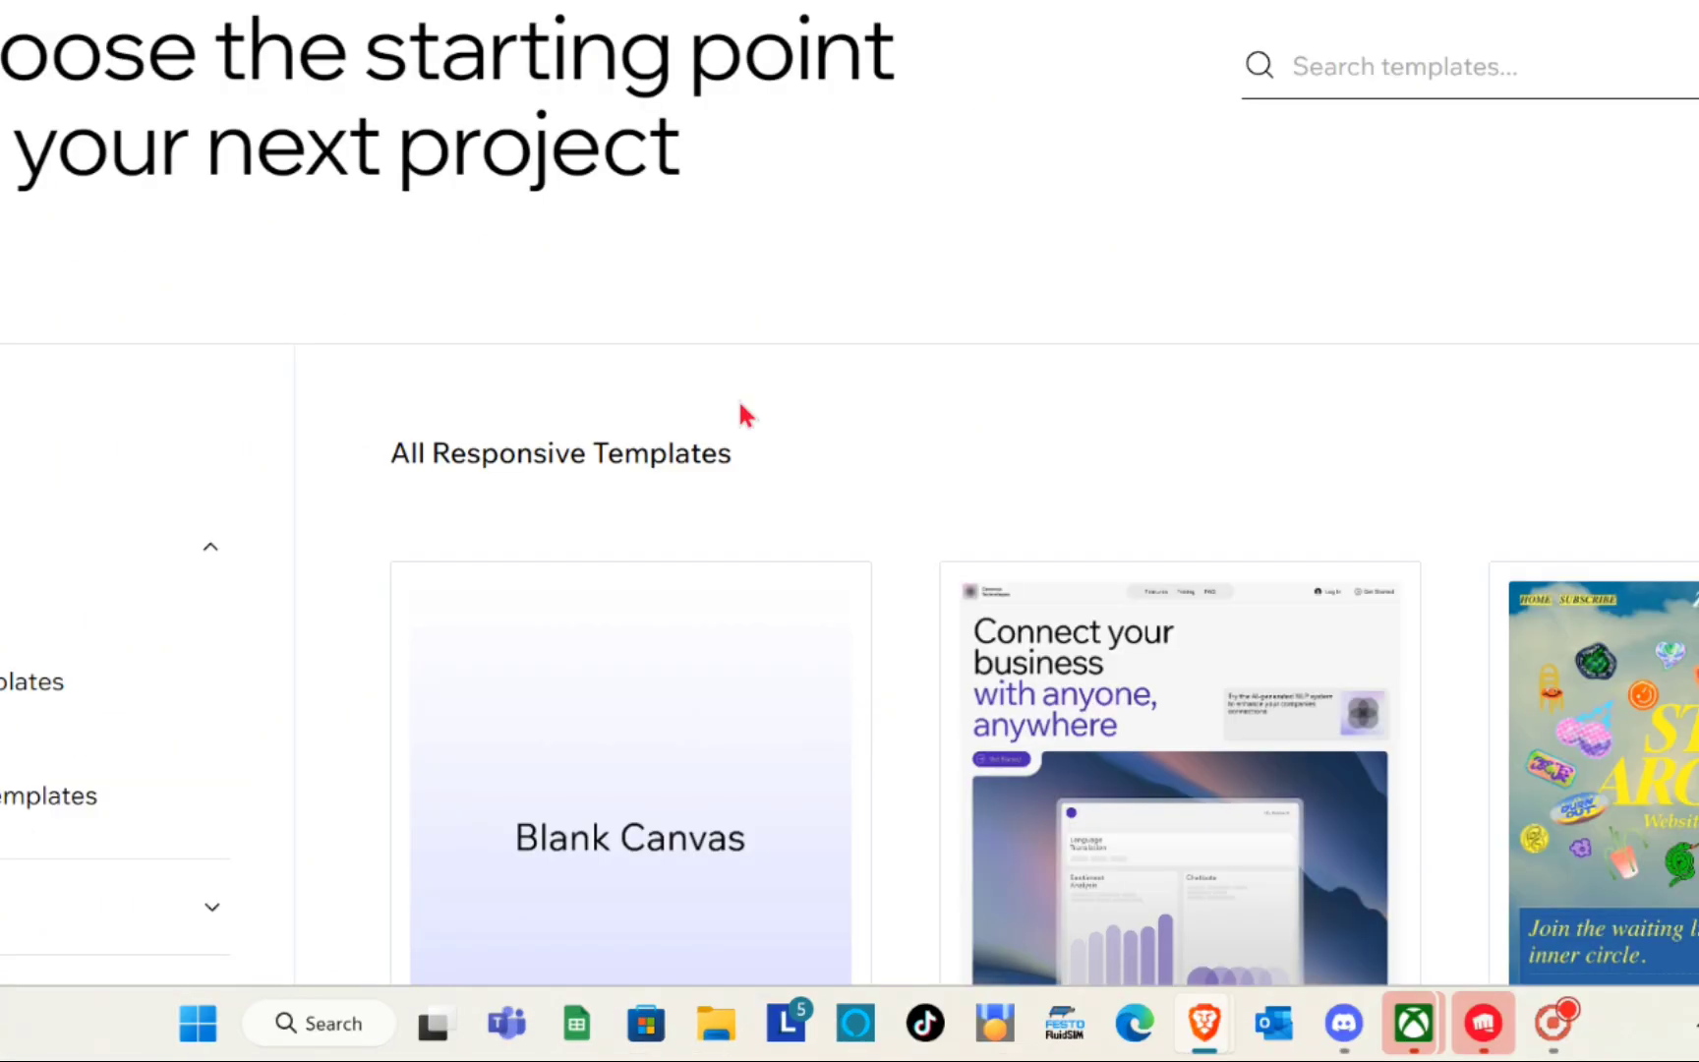
{"action": "scroll", "coordinate": [410, 341], "scroll_direction": "down", "scroll_amount": 2}
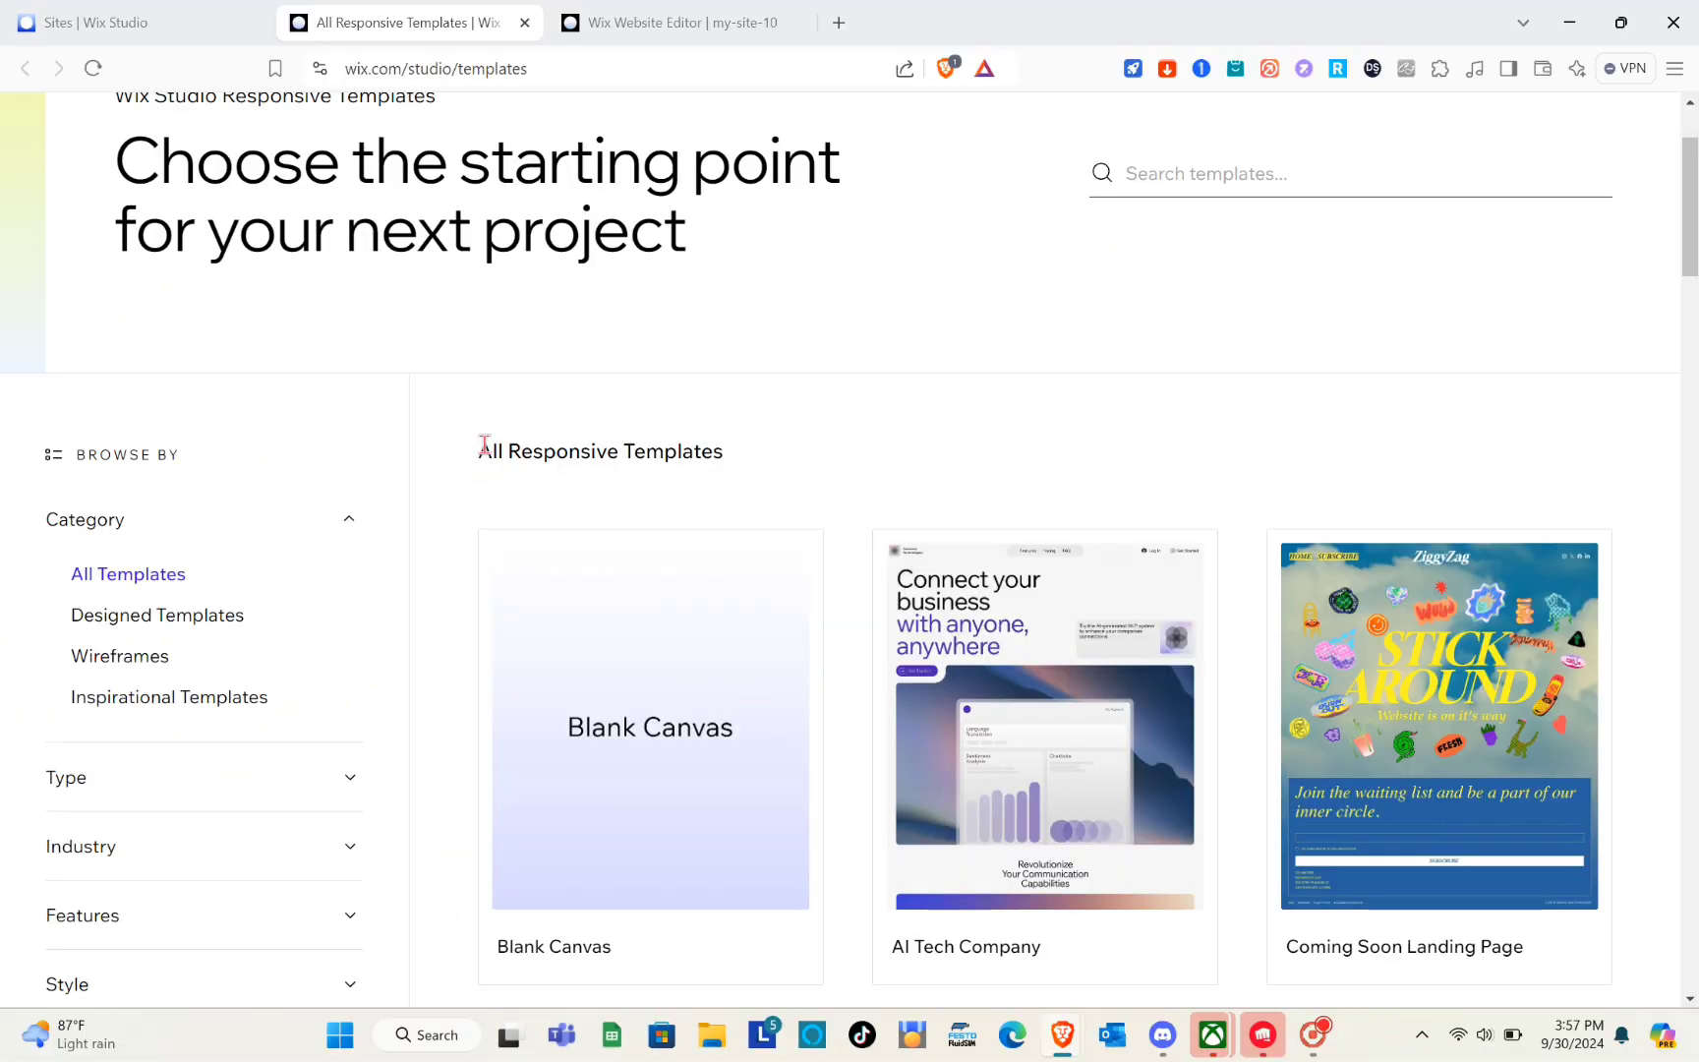
{"action": "left_click_drag", "start_coordinate": [481, 451], "coordinate": [755, 492]}
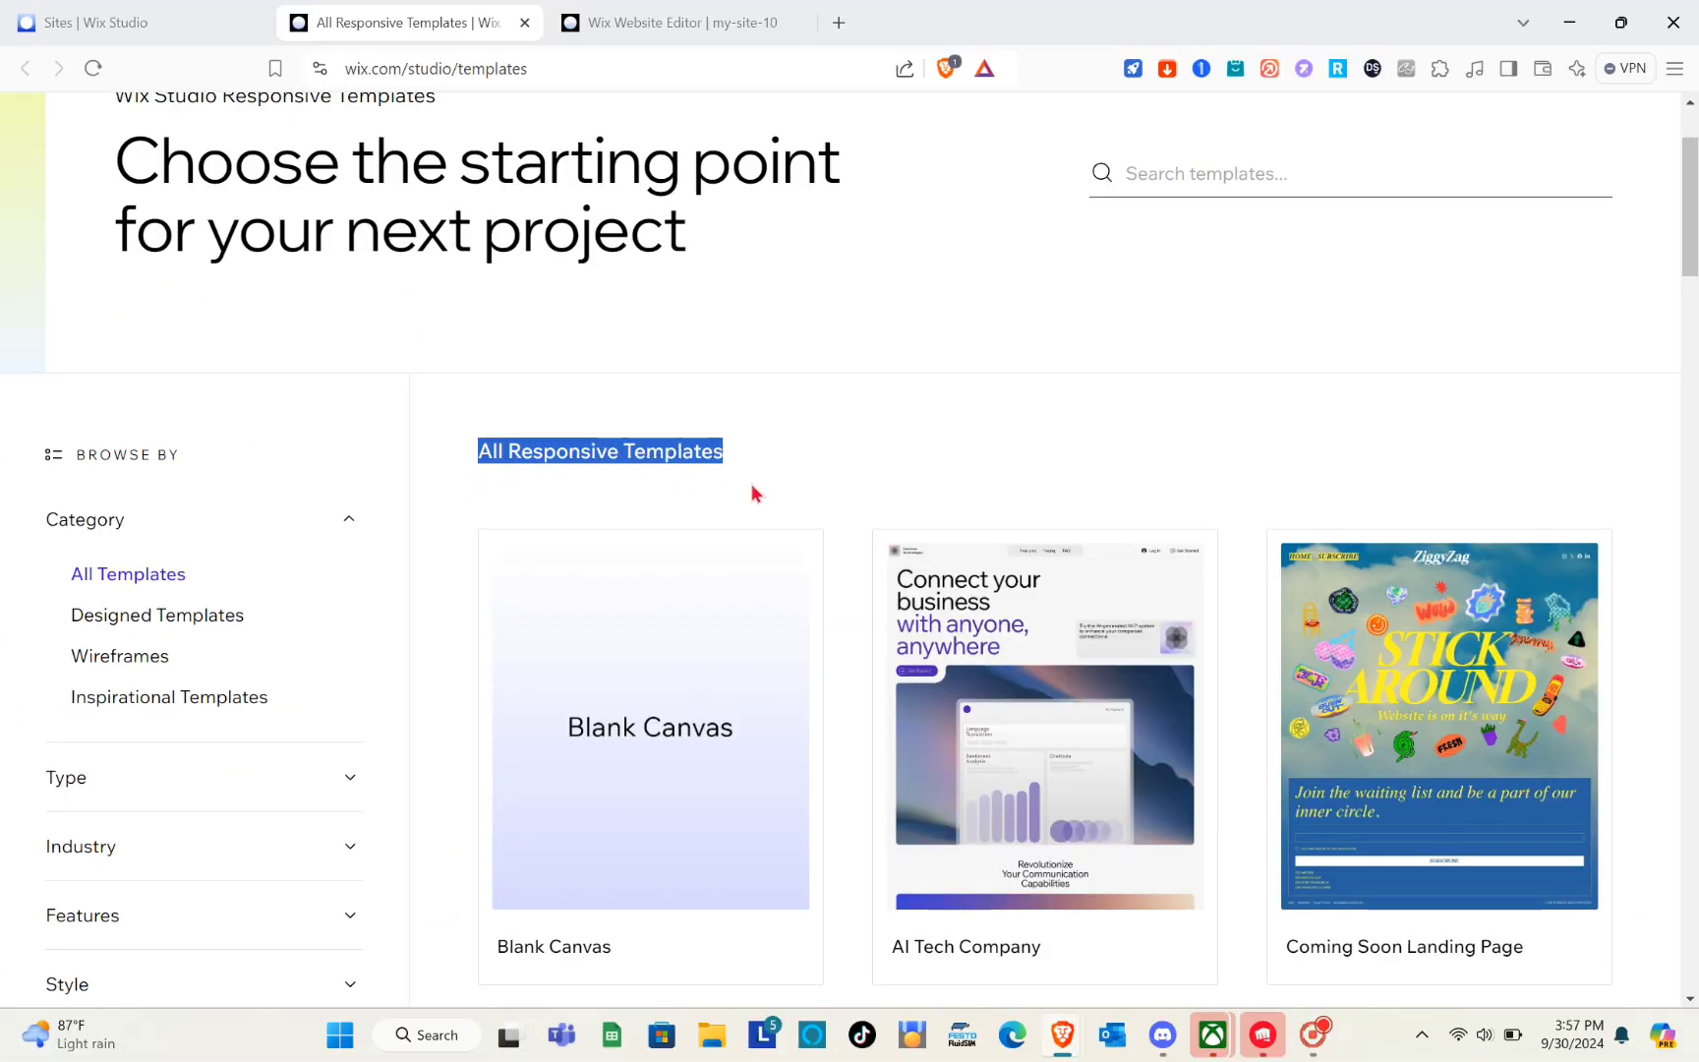
{"action": "left_click", "coordinate": [780, 482]}
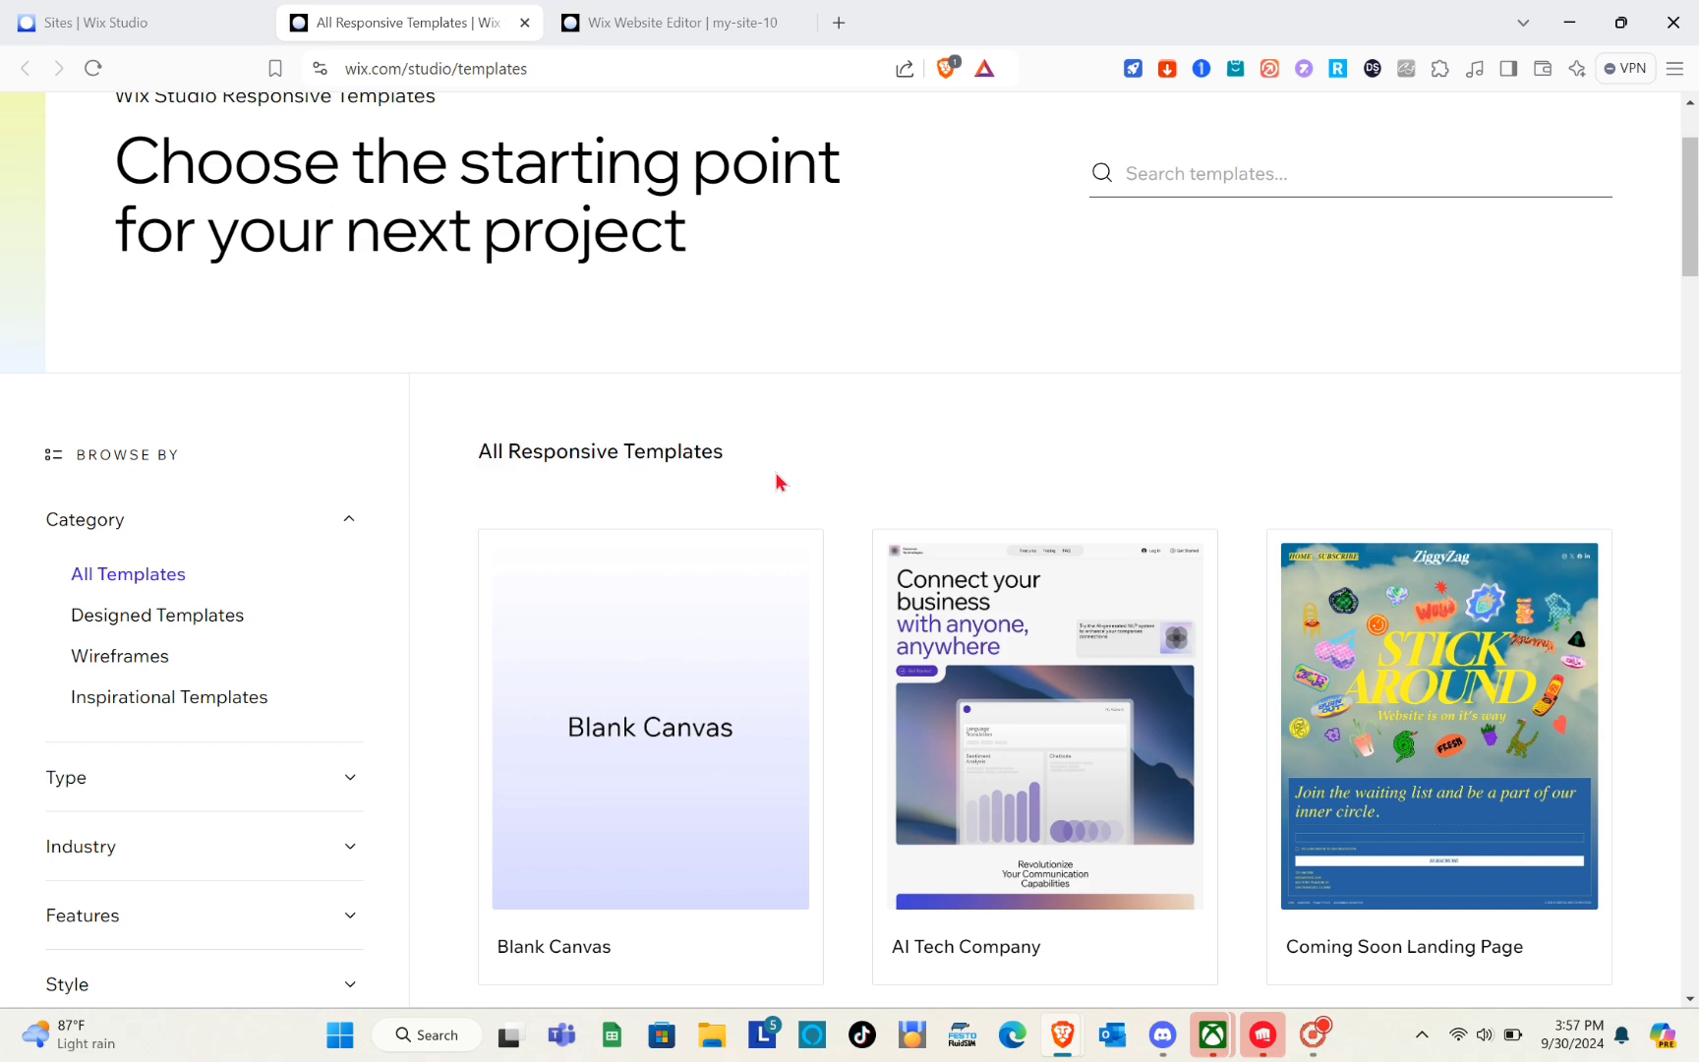
{"action": "scroll", "coordinate": [267, 620], "scroll_direction": "down", "scroll_amount": 2}
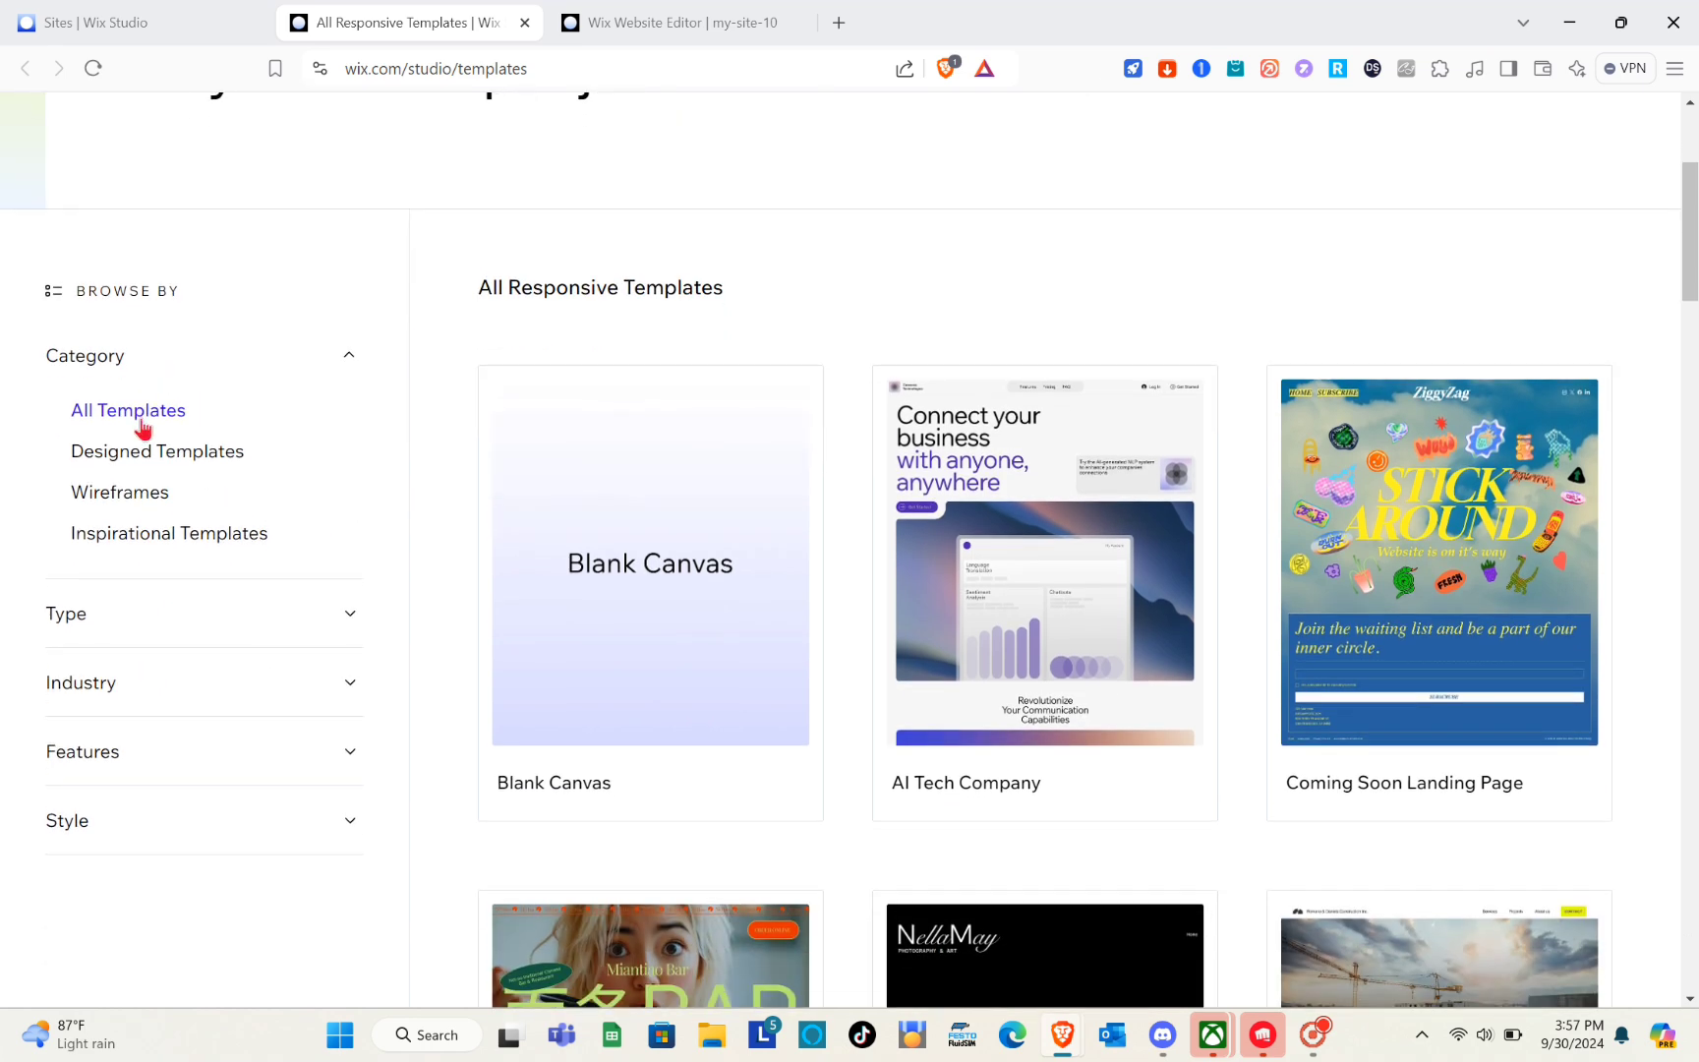
Browse the Designed Templates, Wireframes and Inspirational Templates categories.
{"action": "left_click", "coordinate": [174, 458]}
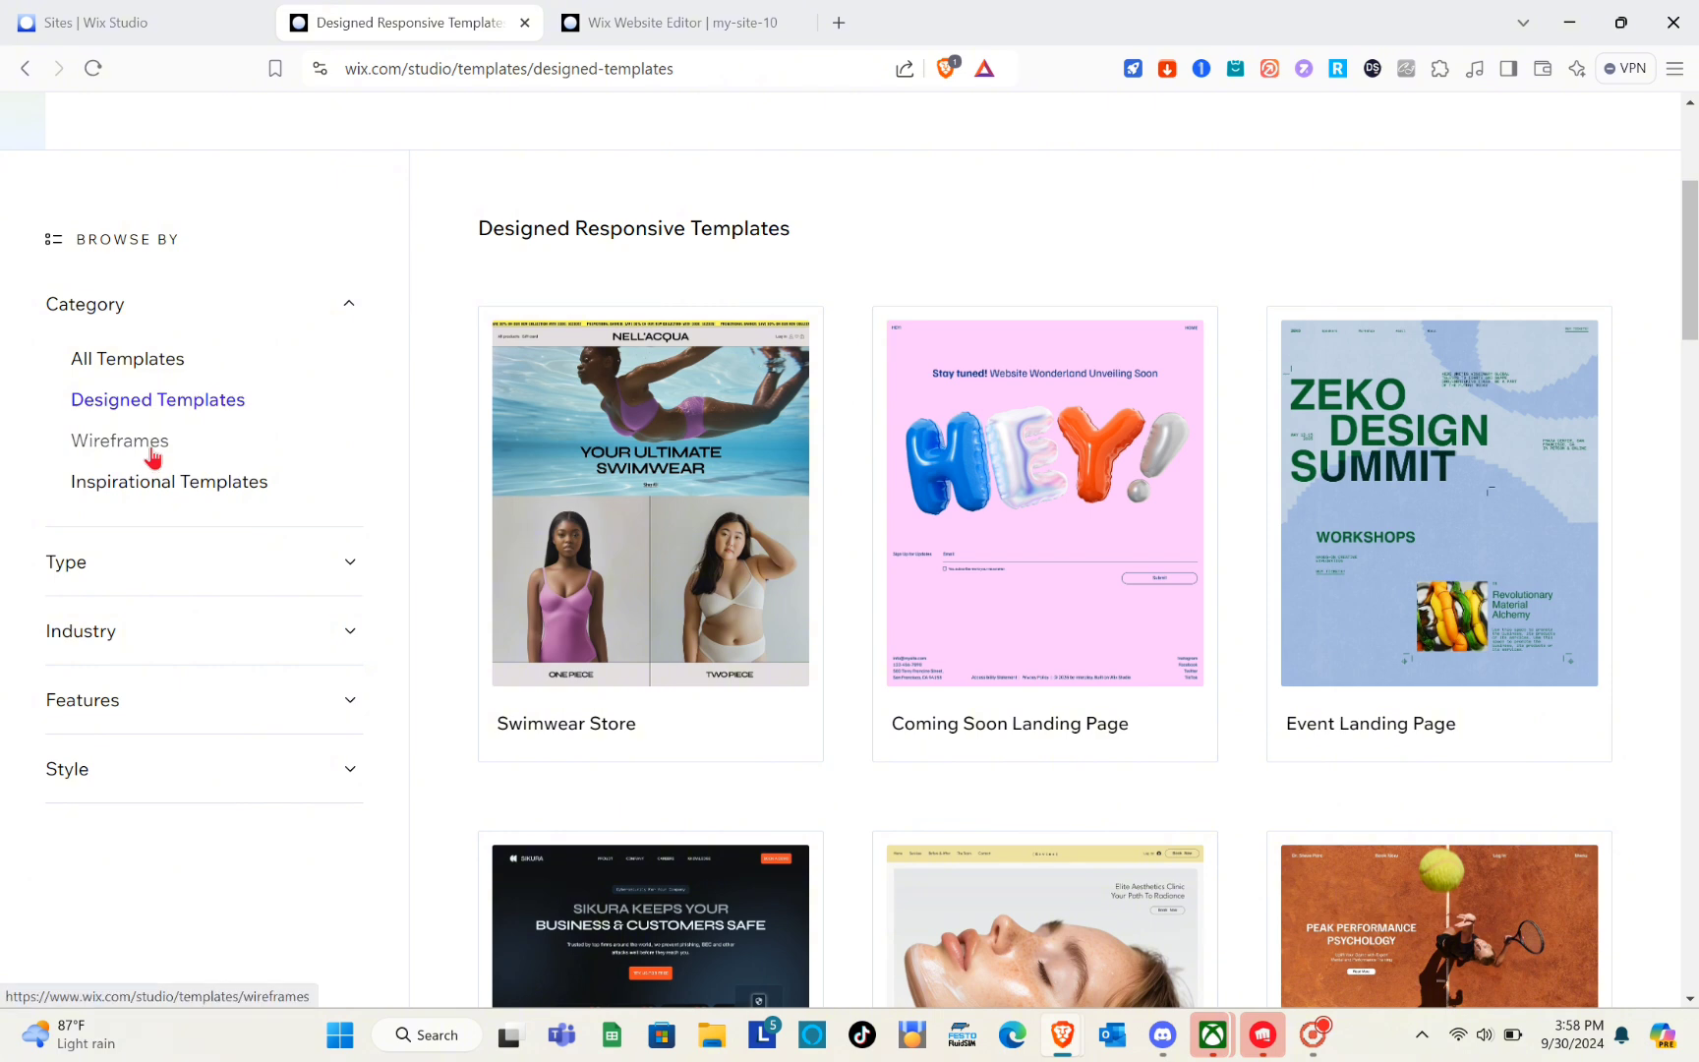
{"action": "left_click", "coordinate": [152, 456]}
{"action": "left_click", "coordinate": [172, 487]}
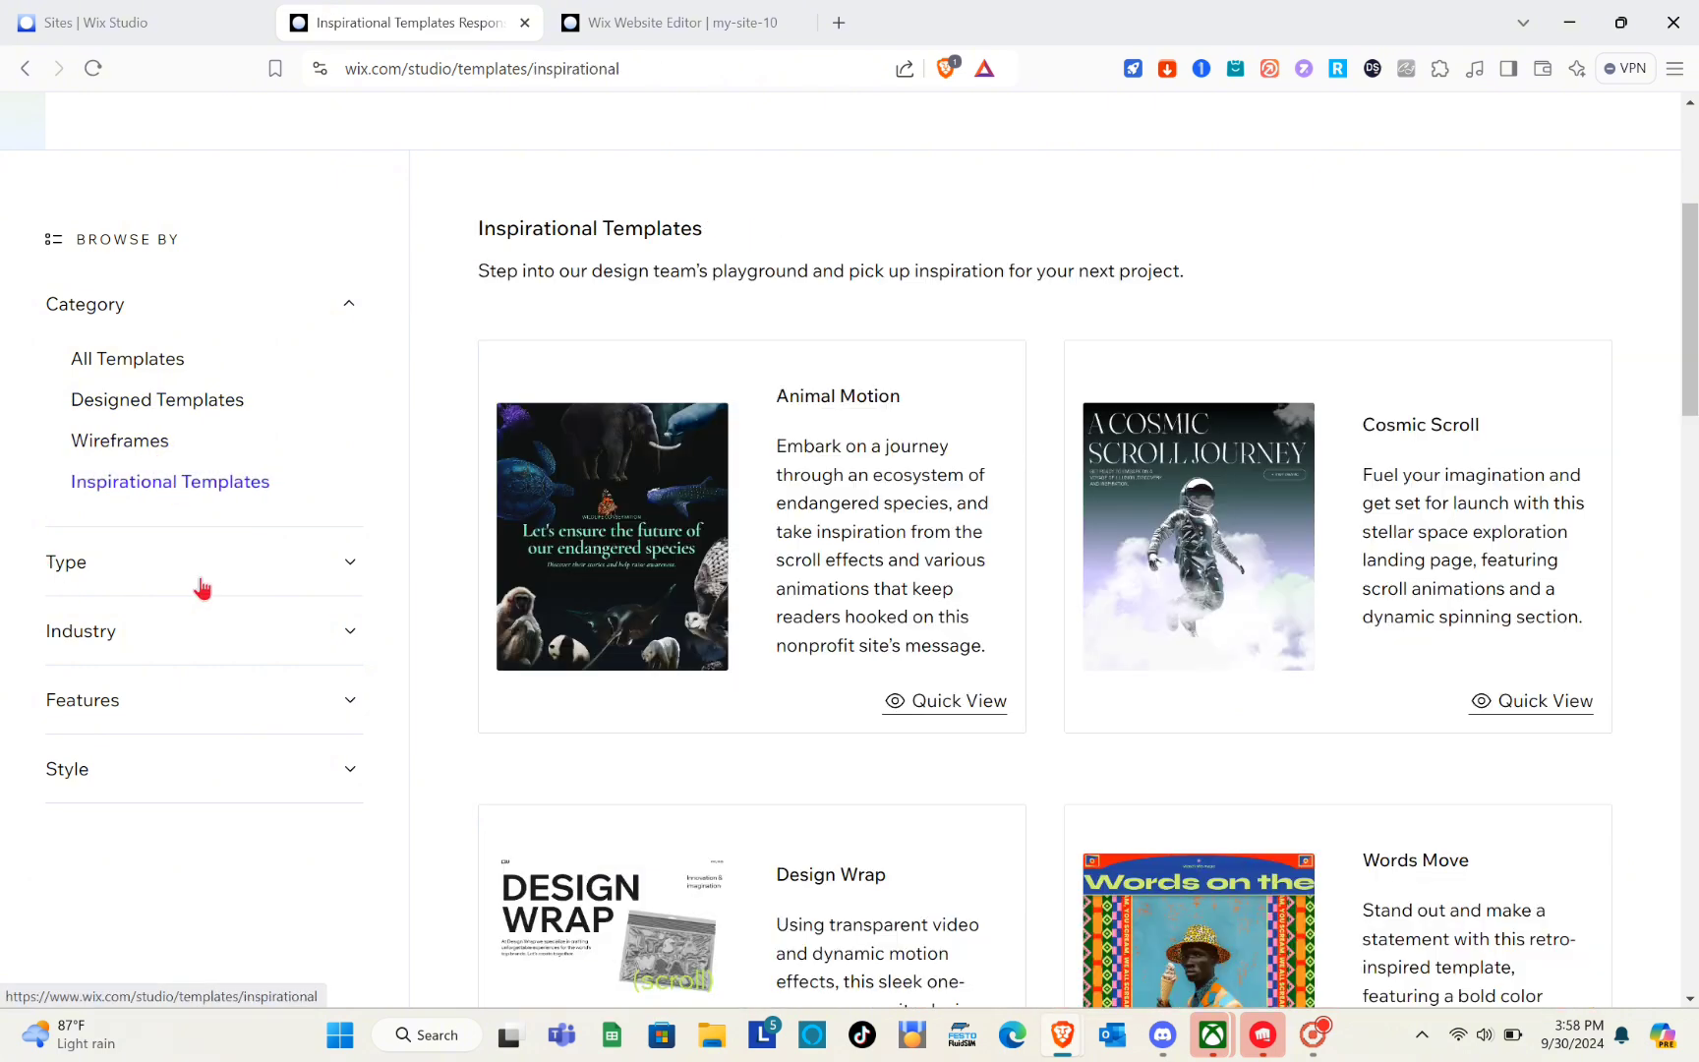
Browse the templates by type, going through Ecommerce, Portfolio, One Page and Company Site.
{"action": "left_click", "coordinate": [352, 563]}
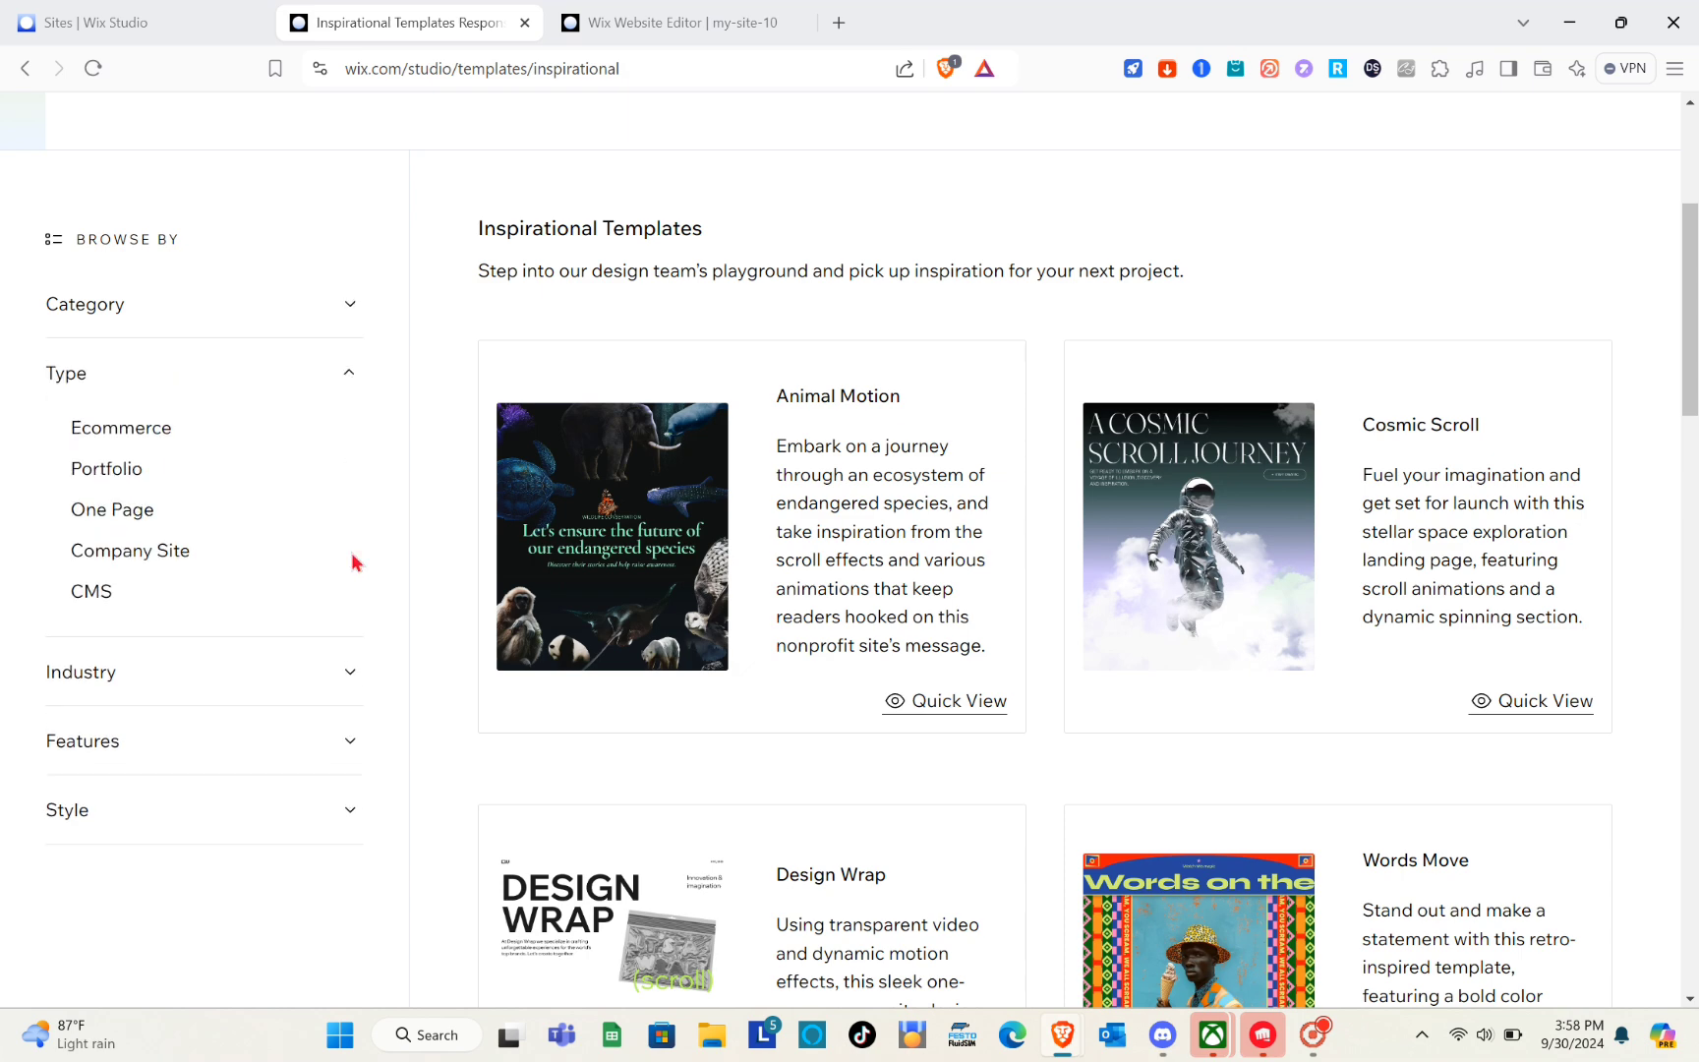
{"action": "left_click", "coordinate": [132, 442]}
{"action": "left_click", "coordinate": [118, 472]}
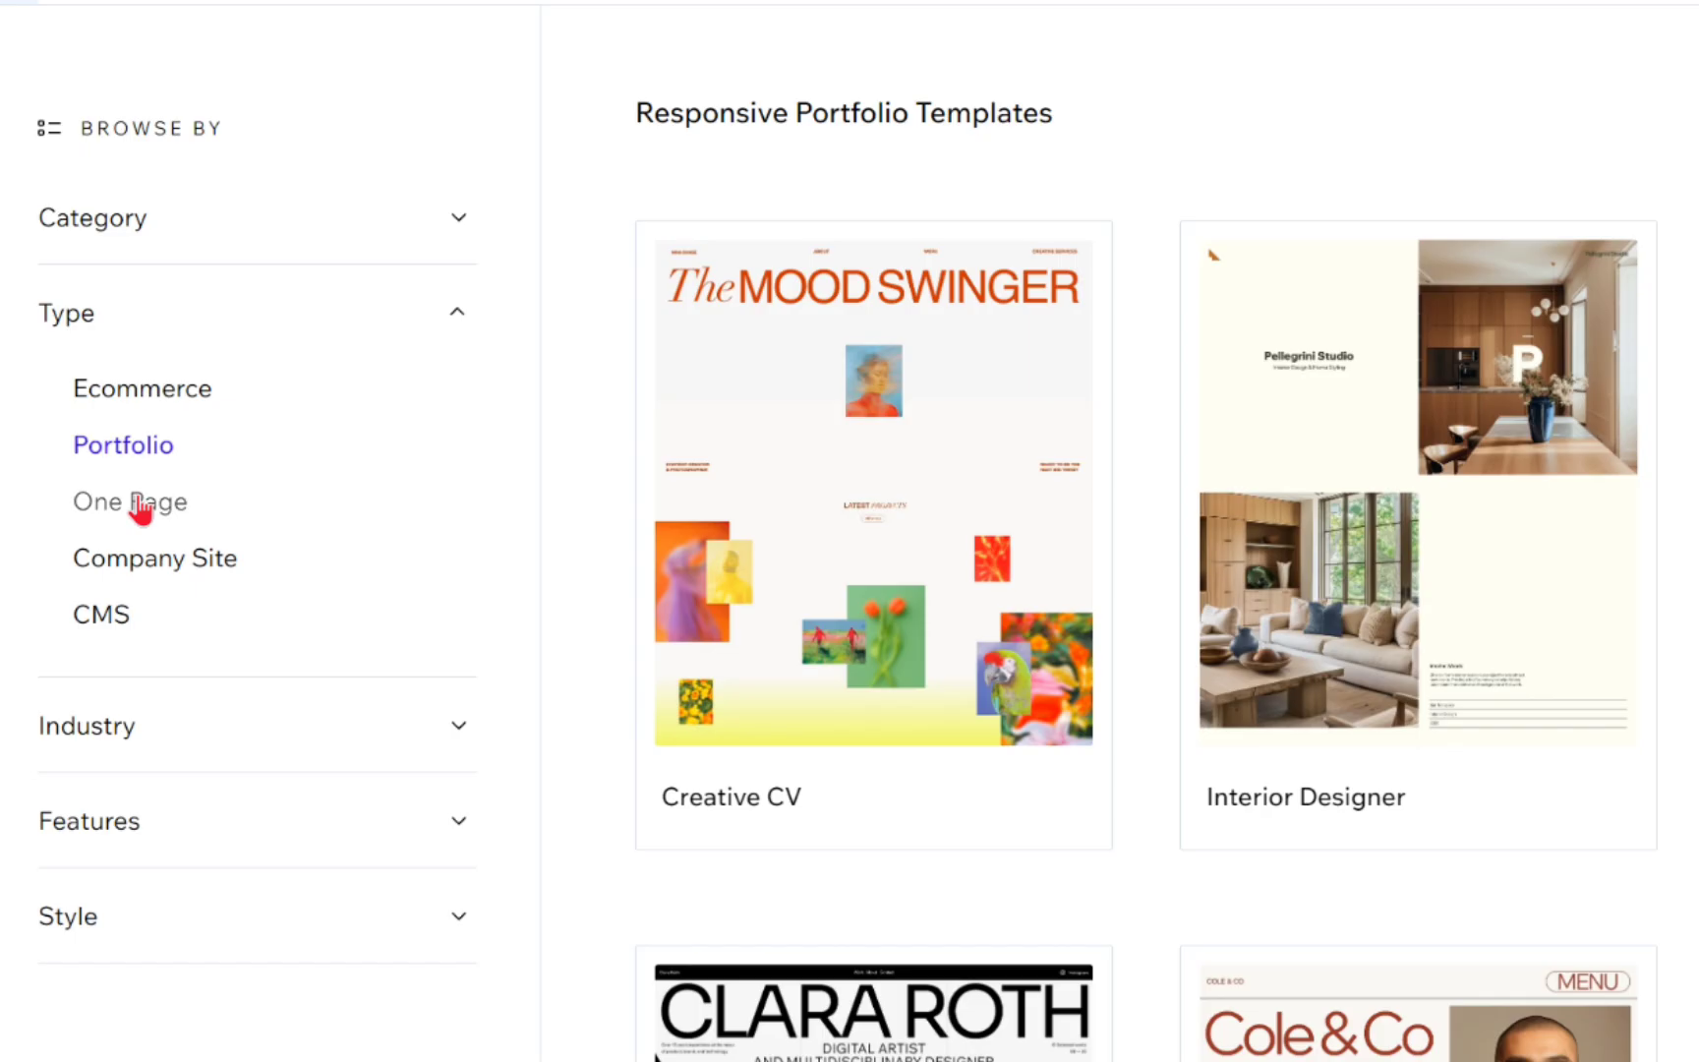
{"action": "left_click", "coordinate": [143, 507]}
{"action": "left_click", "coordinate": [154, 570]}
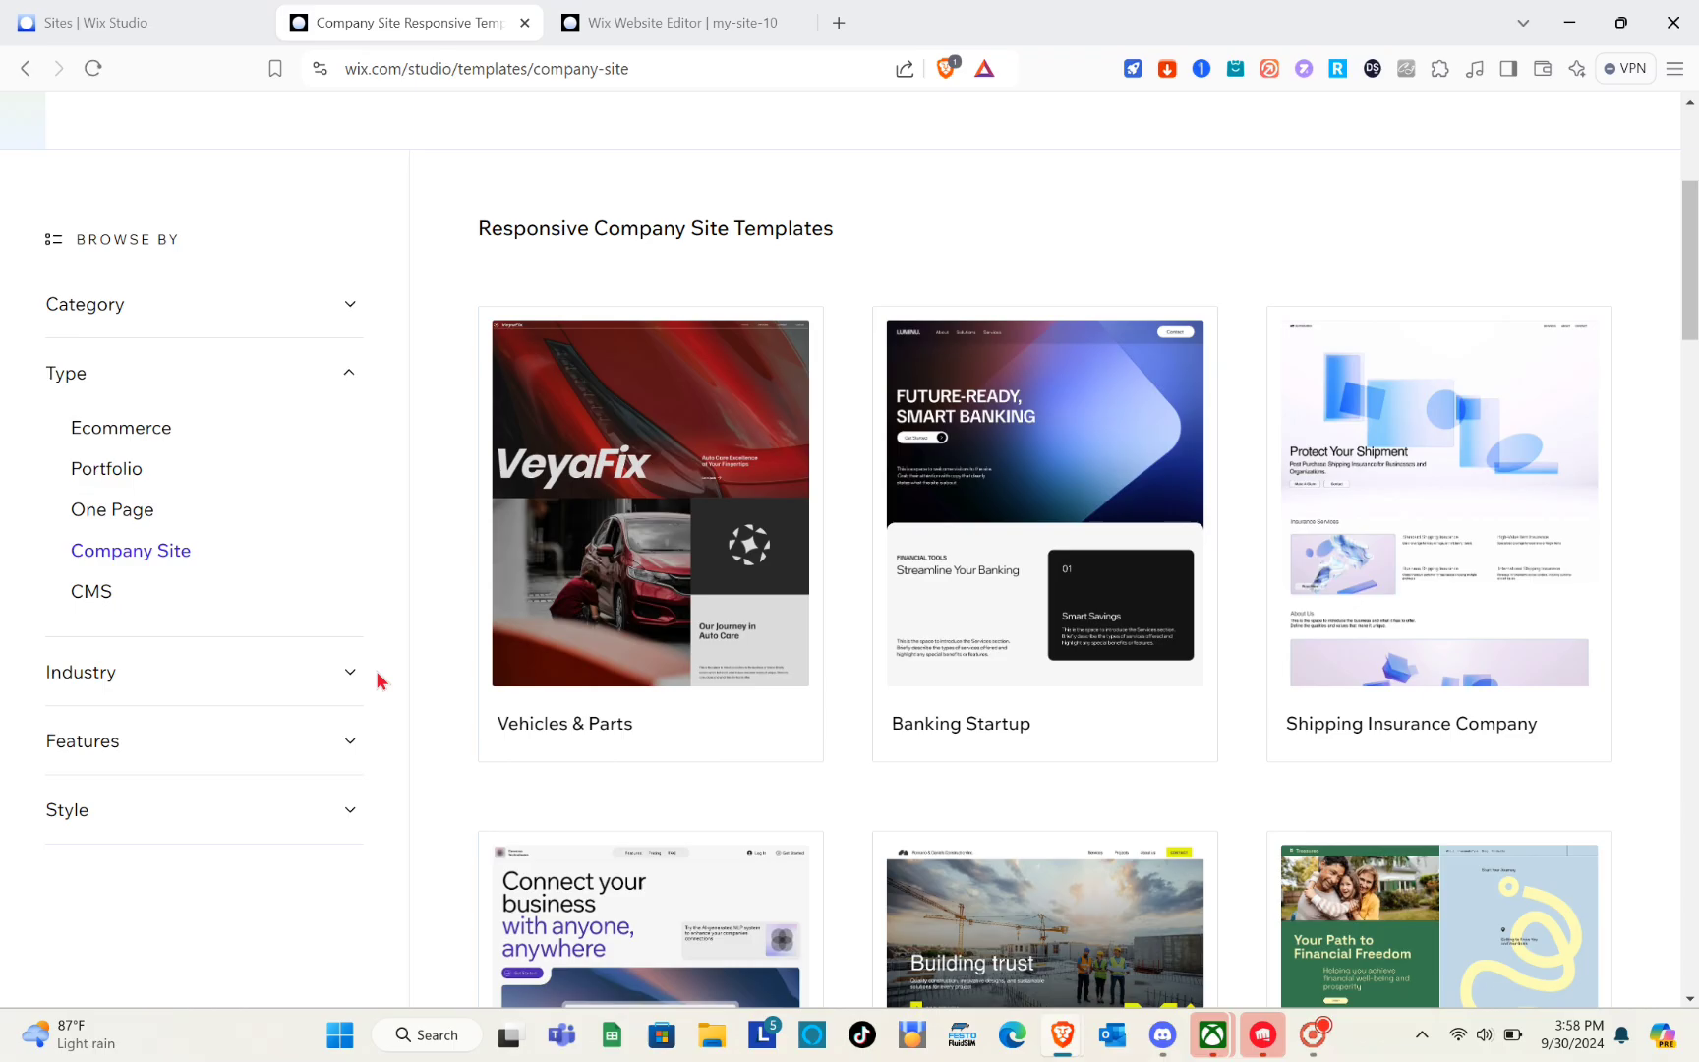
Examine the industry, features and style options for filtering the templates.
{"action": "left_click", "coordinate": [356, 677]}
{"action": "scroll", "coordinate": [354, 689], "scroll_direction": "down", "scroll_amount": 1}
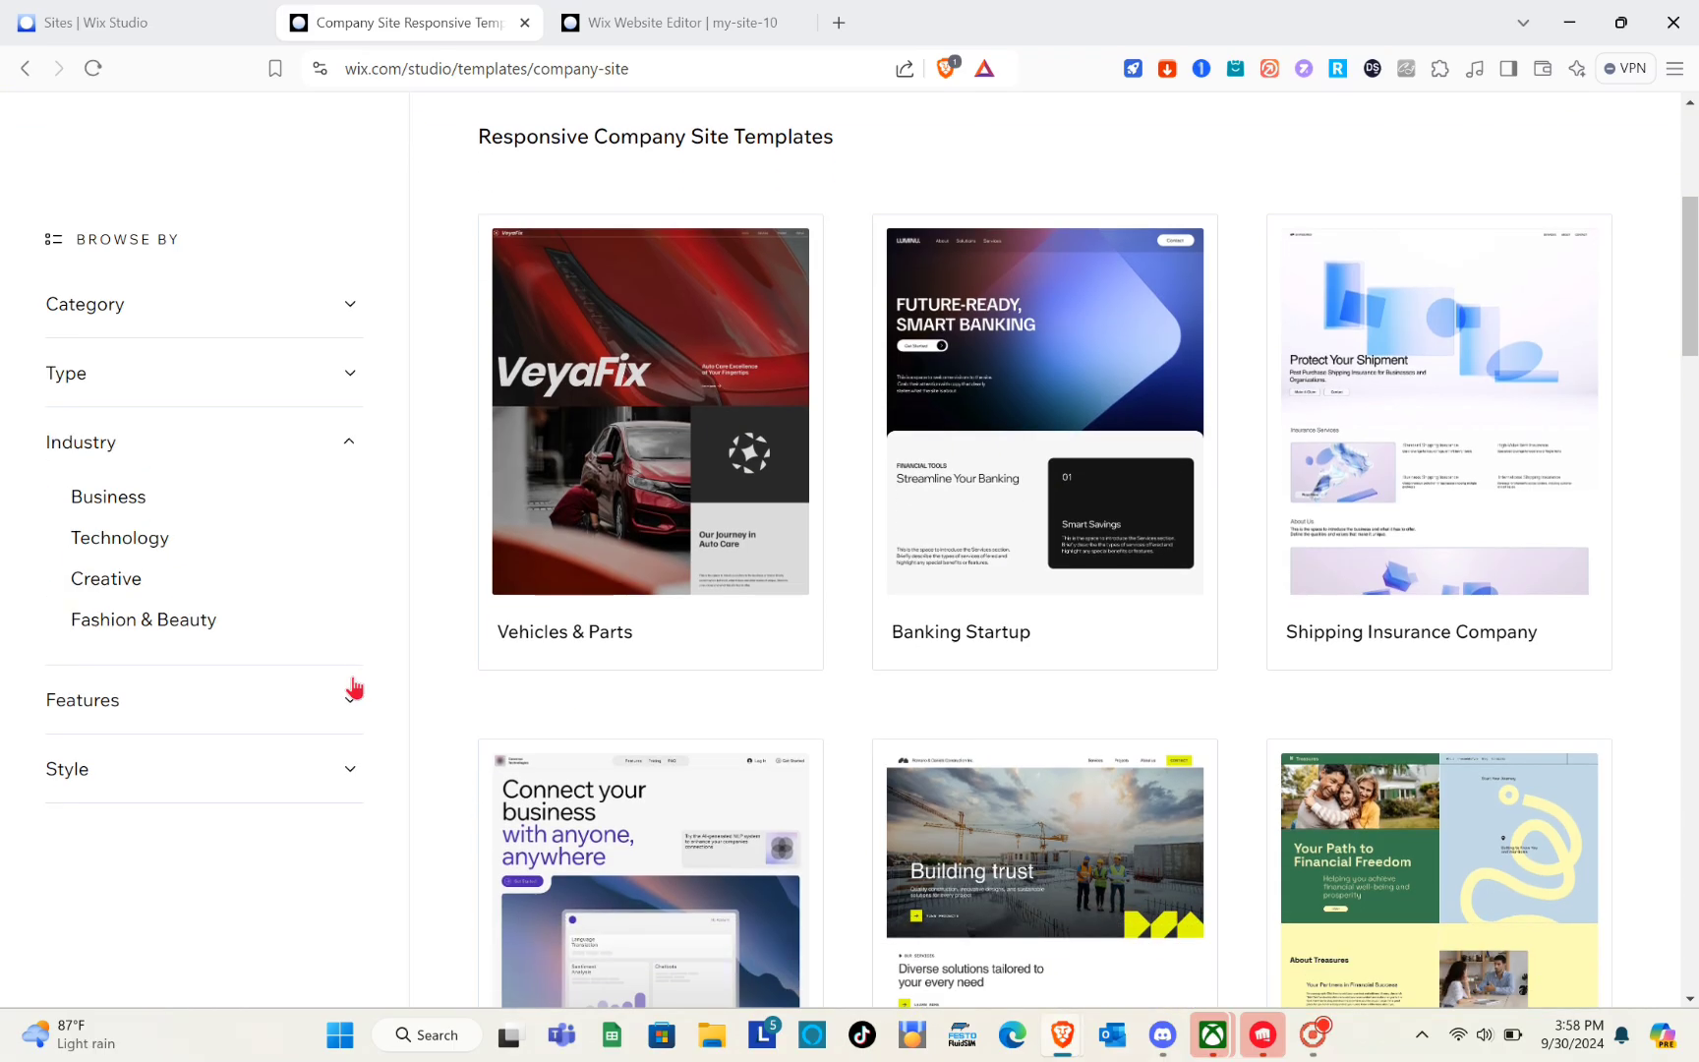
{"action": "left_click", "coordinate": [353, 695]}
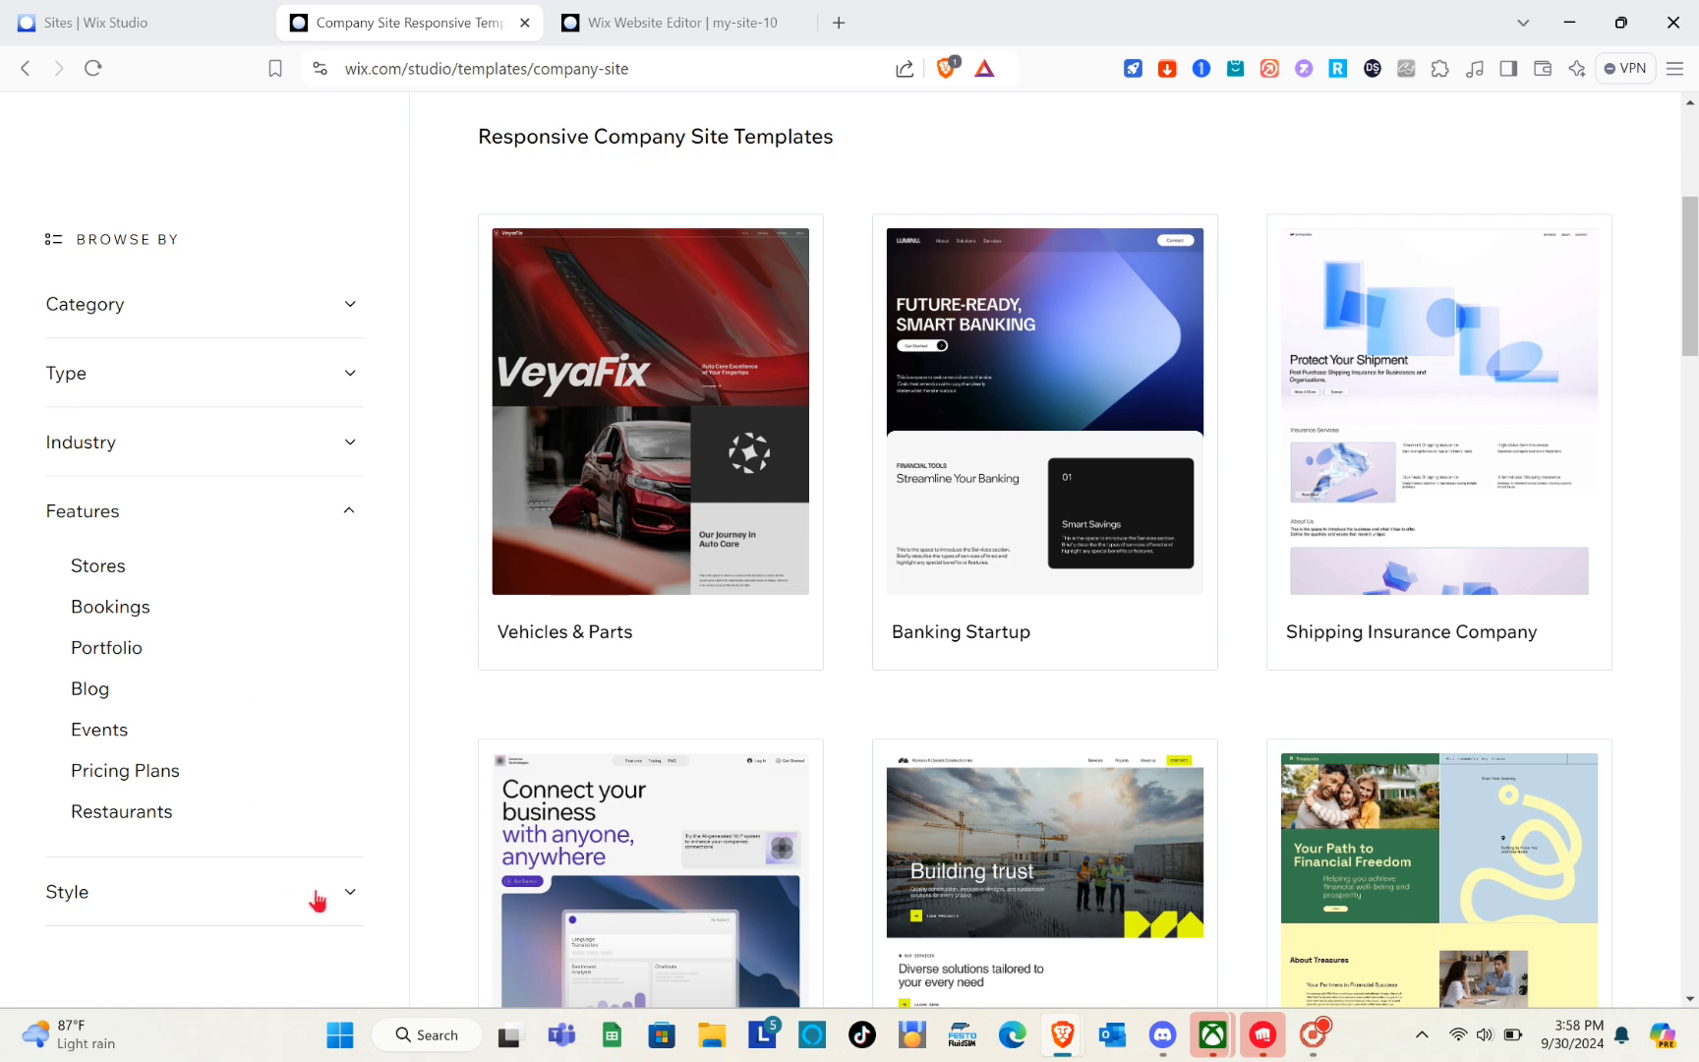
{"action": "left_click", "coordinate": [349, 895]}
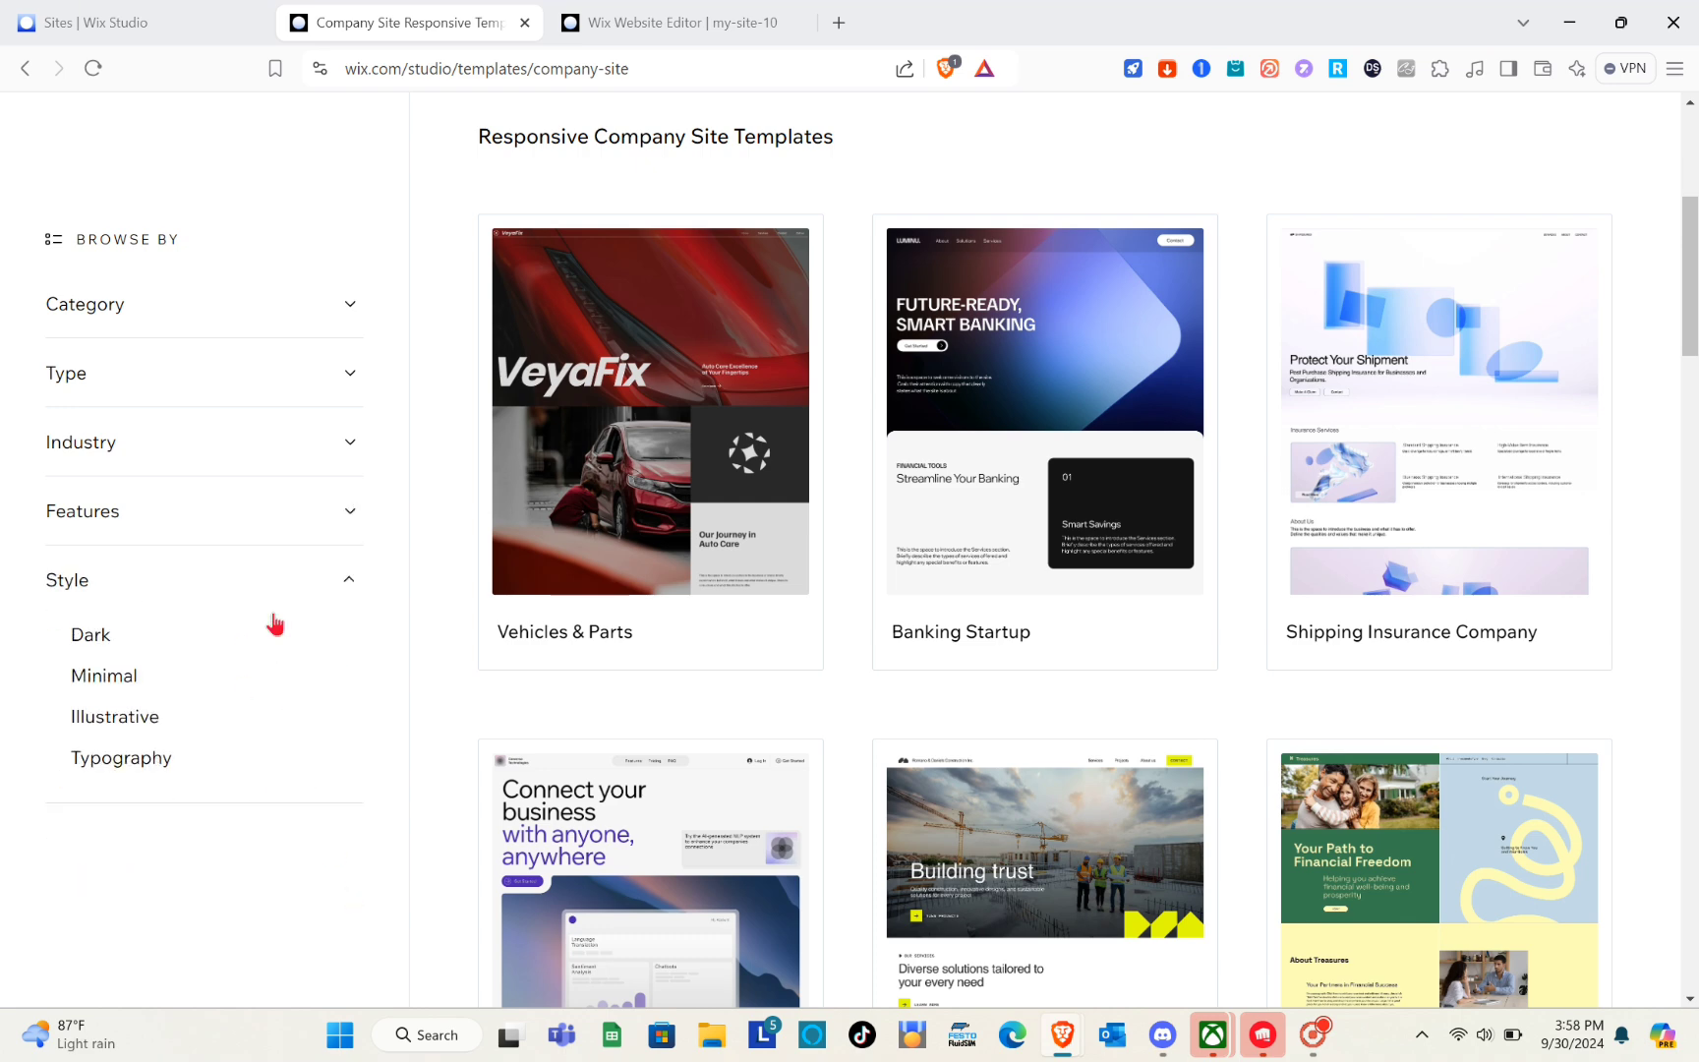
{"action": "scroll", "coordinate": [276, 625], "scroll_direction": "up", "scroll_amount": 2}
{"action": "scroll", "coordinate": [275, 624], "scroll_direction": "up", "scroll_amount": 2}
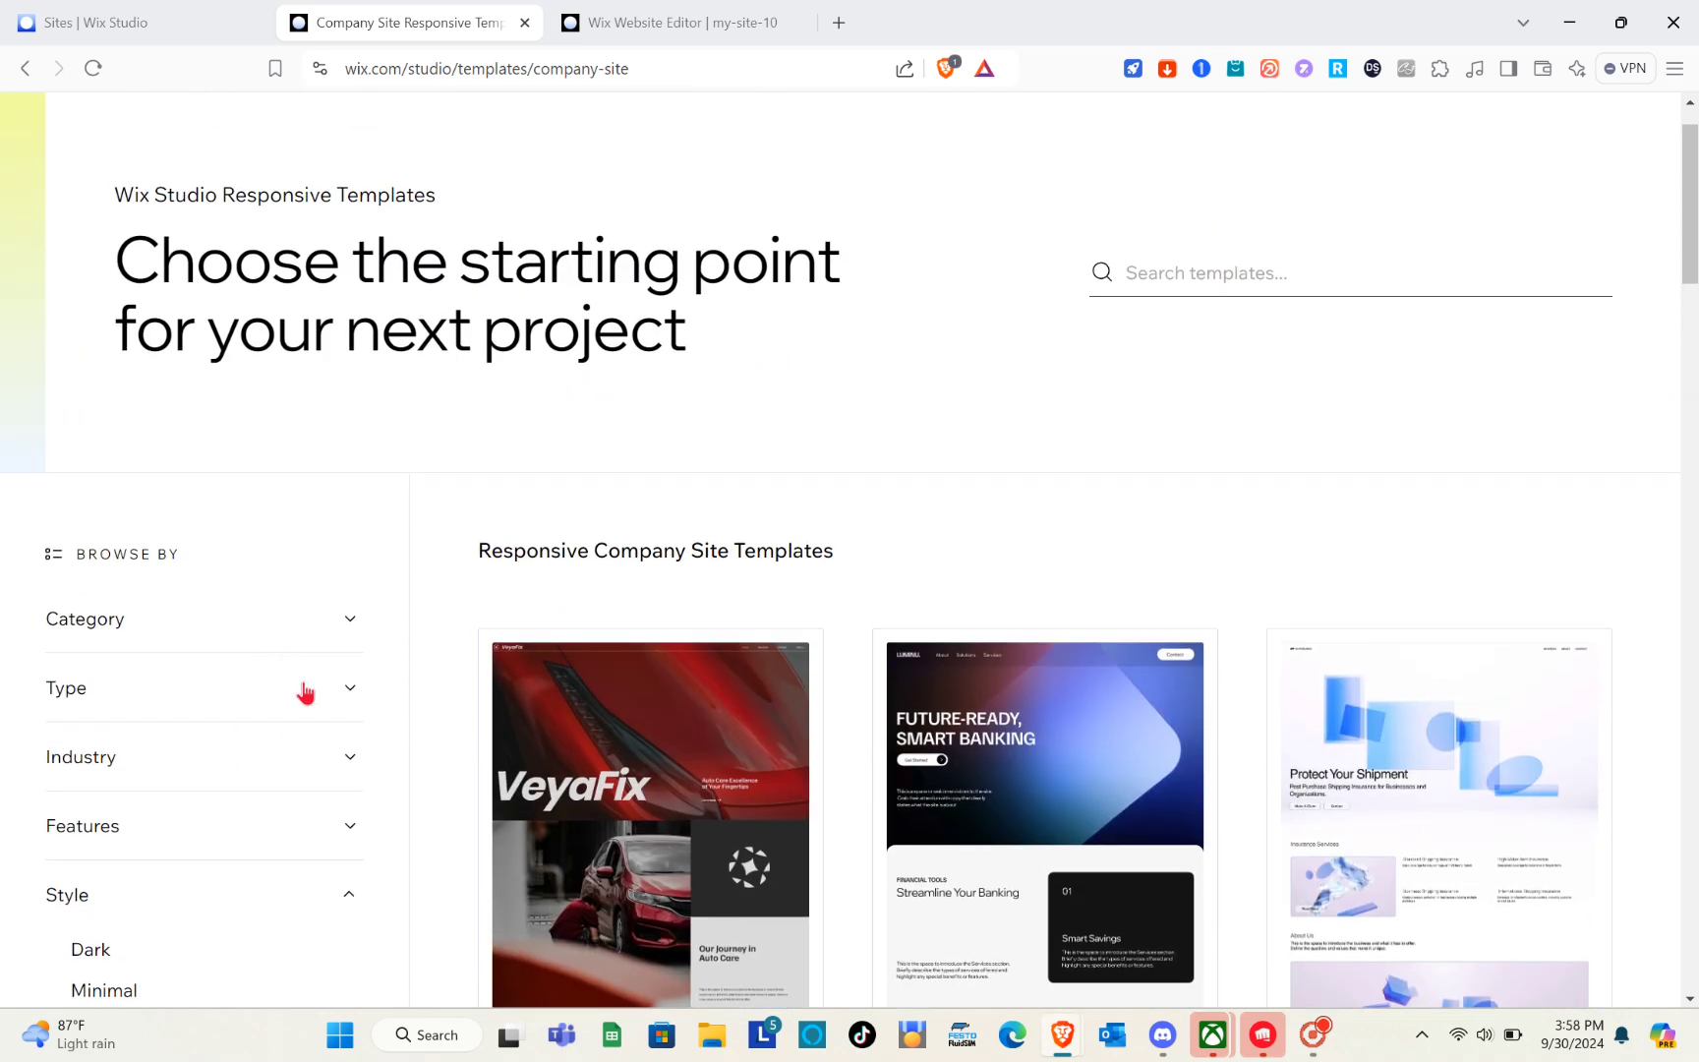
Filter the responsive templates by the Ecommerce type and look through the designs.
{"action": "left_click", "coordinate": [356, 698]}
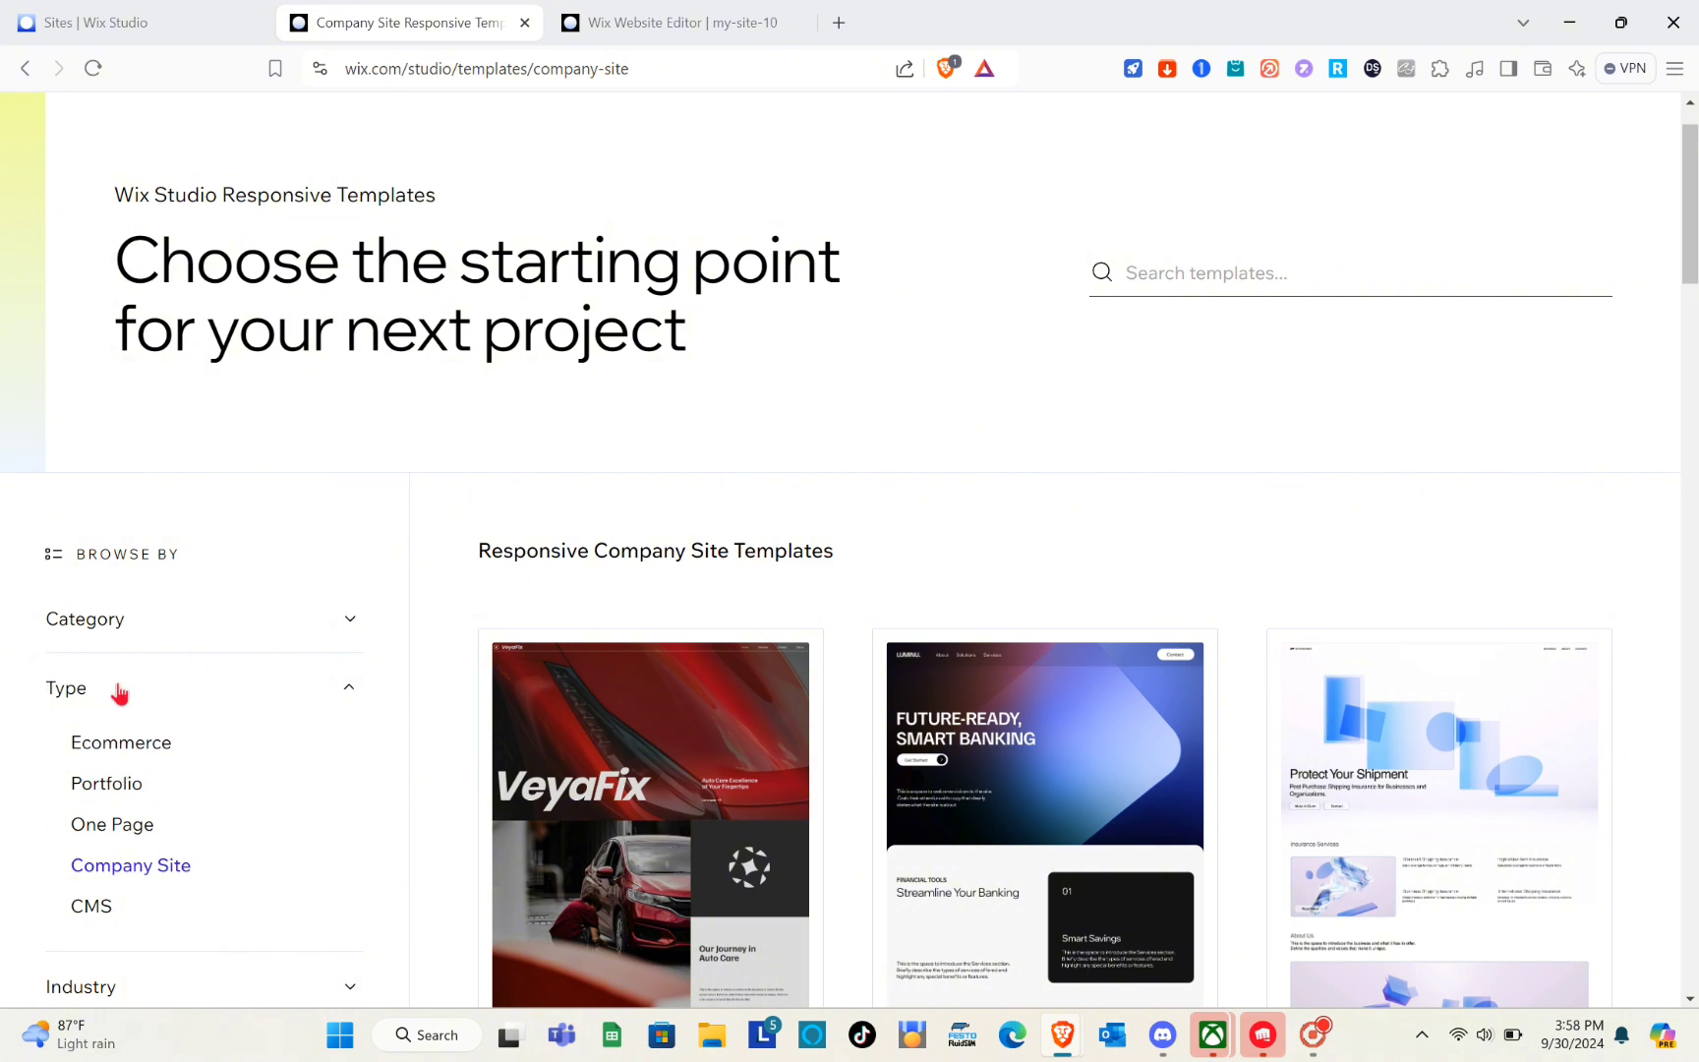
{"action": "scroll", "coordinate": [126, 689], "scroll_direction": "down", "scroll_amount": 1}
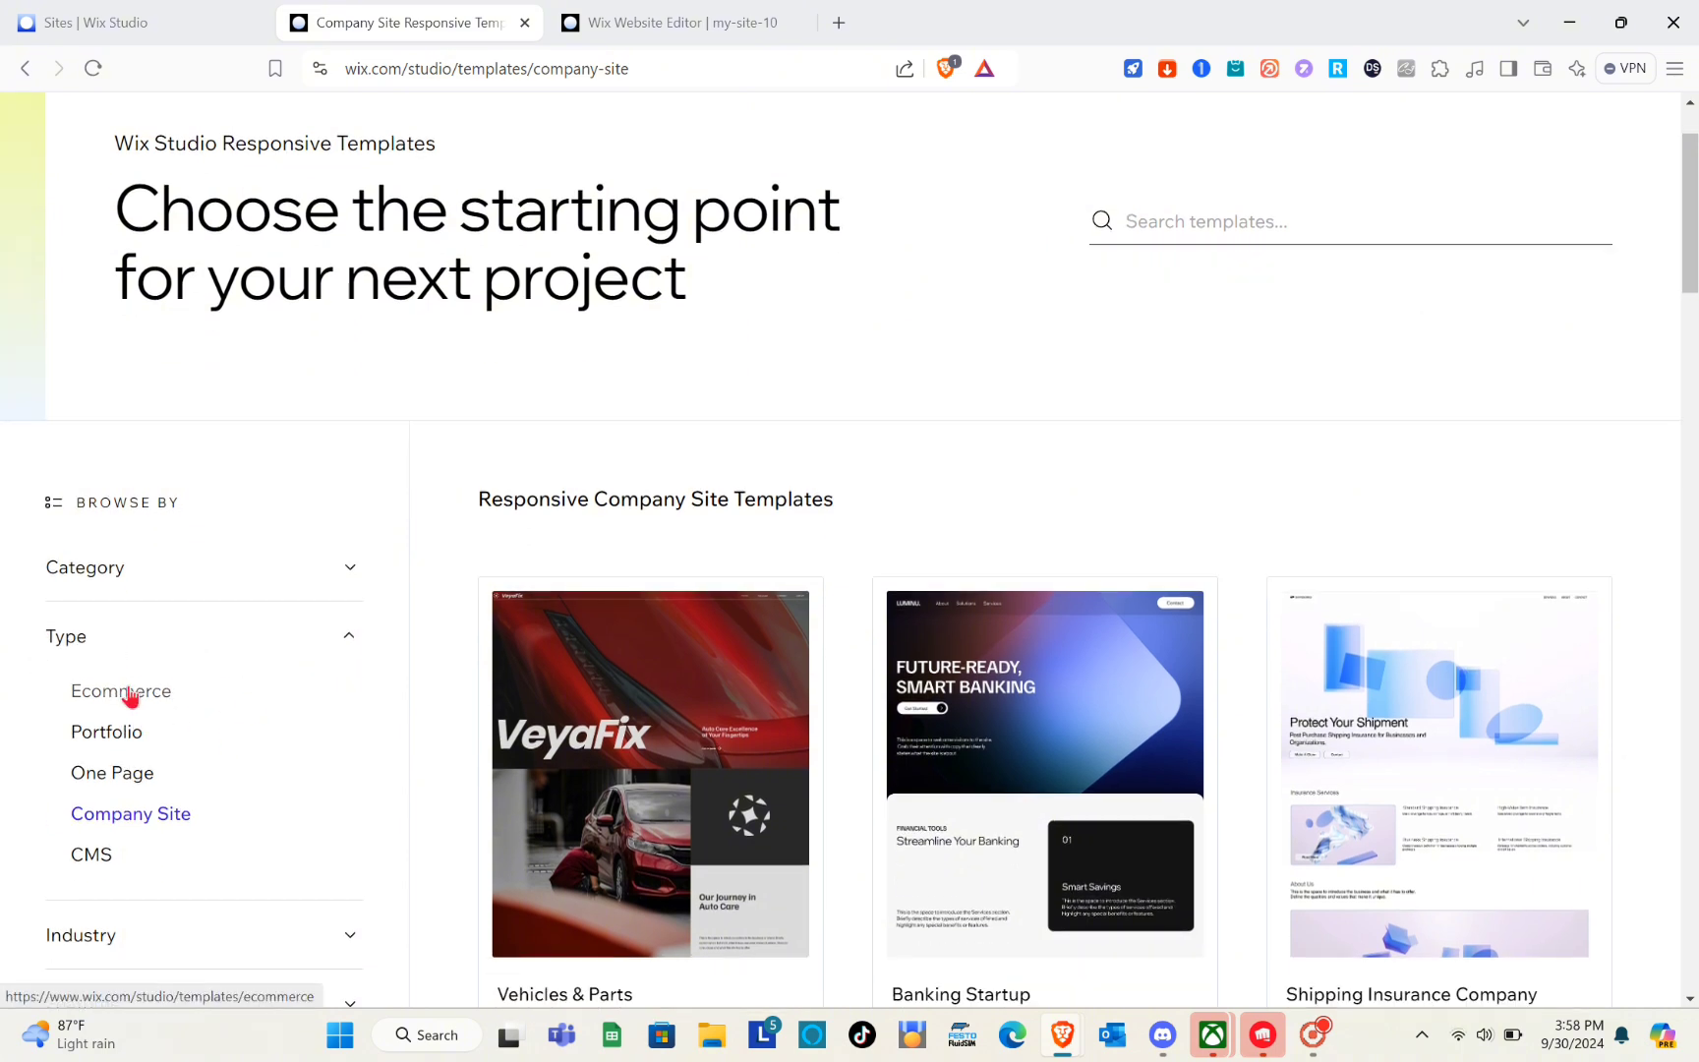
{"action": "left_click", "coordinate": [127, 696]}
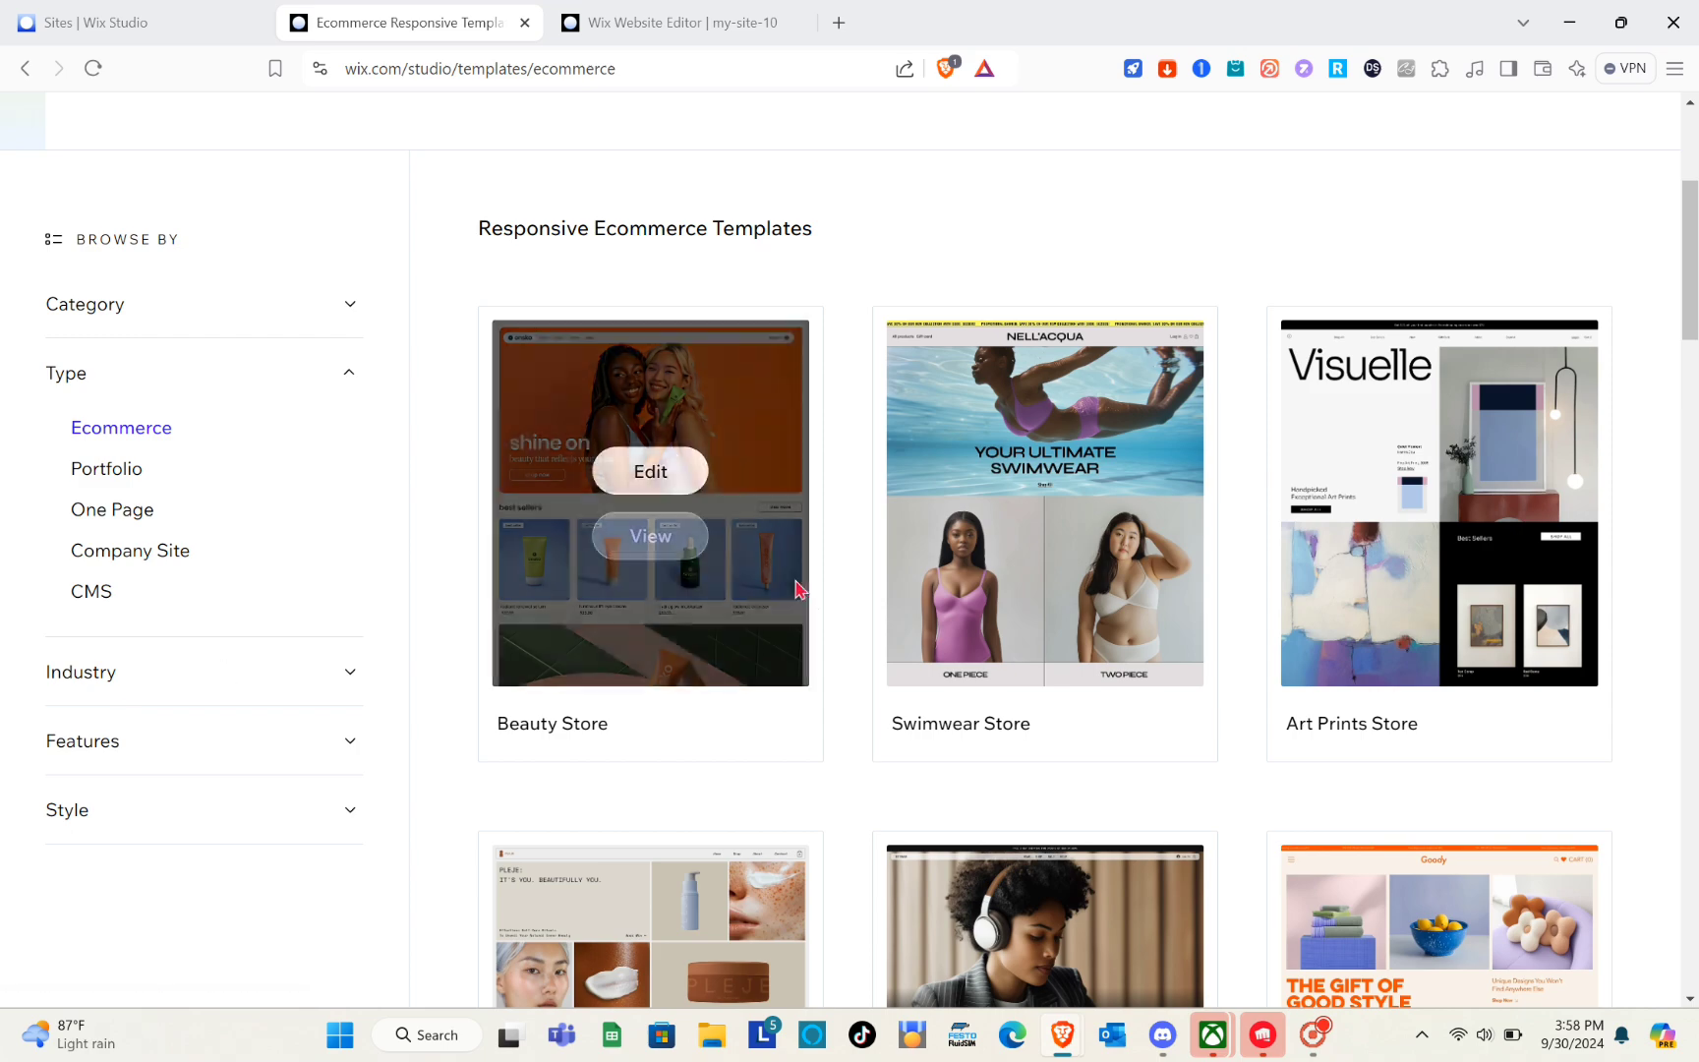
{"action": "scroll", "coordinate": [808, 602], "scroll_direction": "down", "scroll_amount": 5}
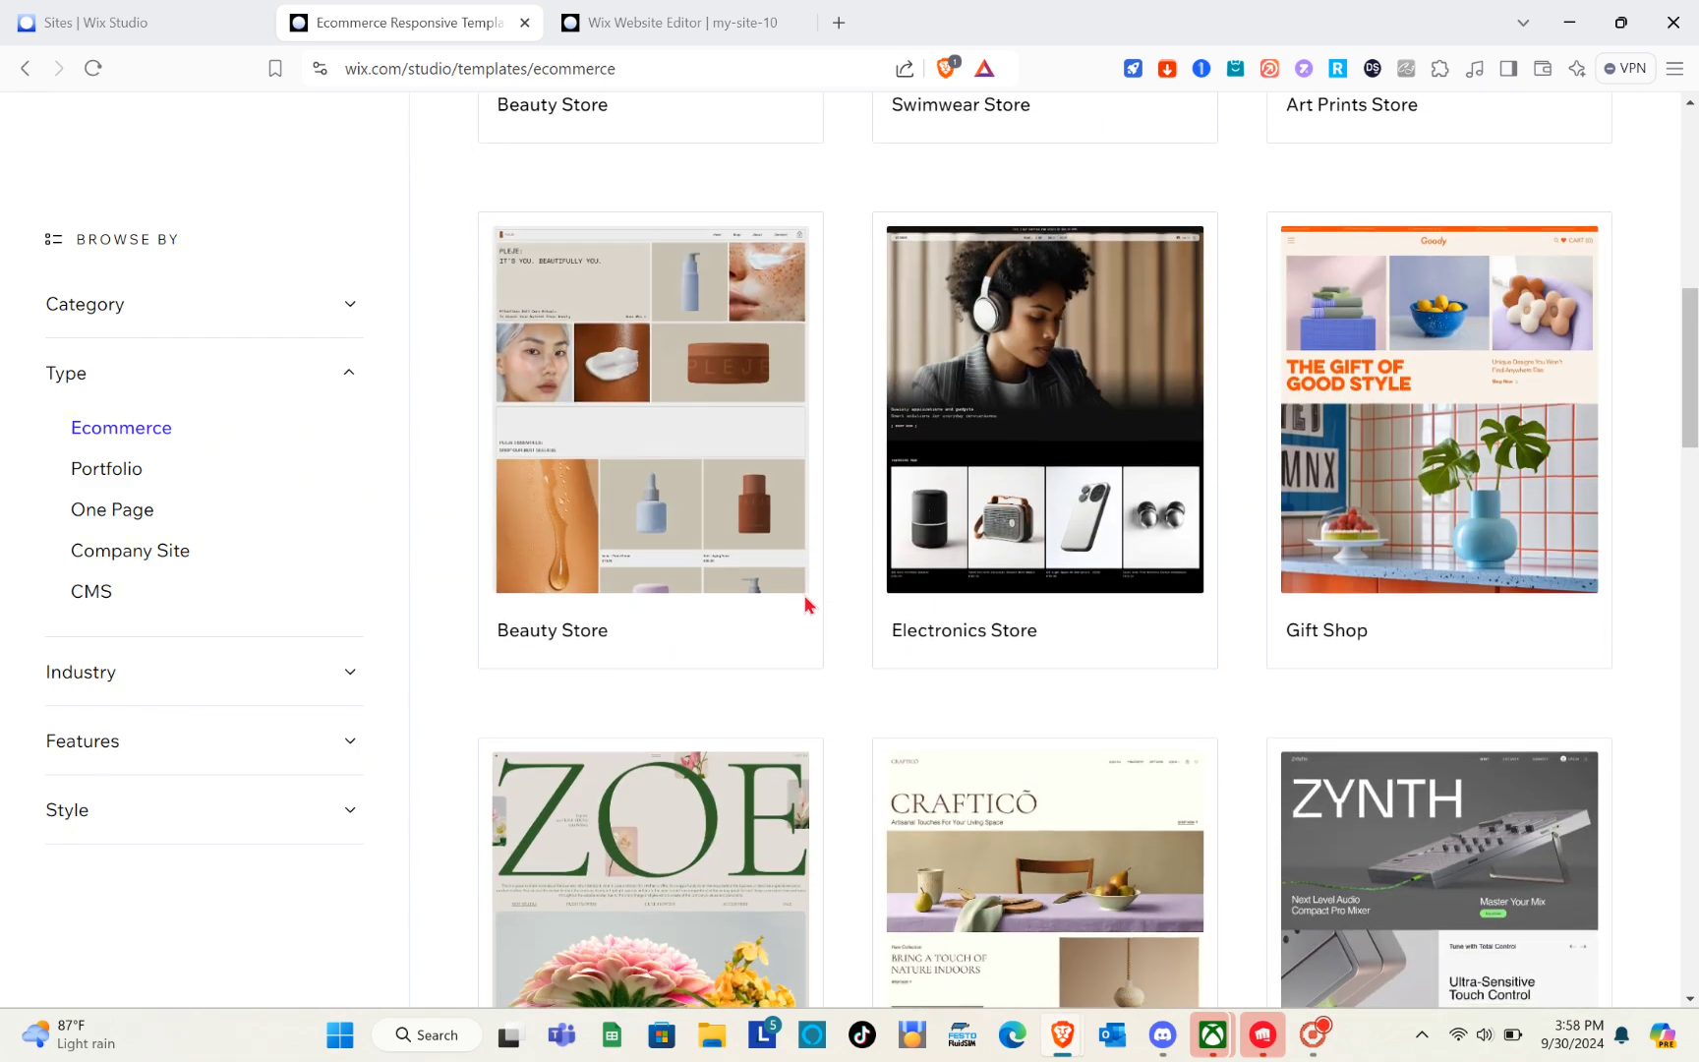
{"action": "scroll", "coordinate": [808, 602], "scroll_direction": "down", "scroll_amount": 5}
{"action": "scroll", "coordinate": [808, 605], "scroll_direction": "down", "scroll_amount": 6}
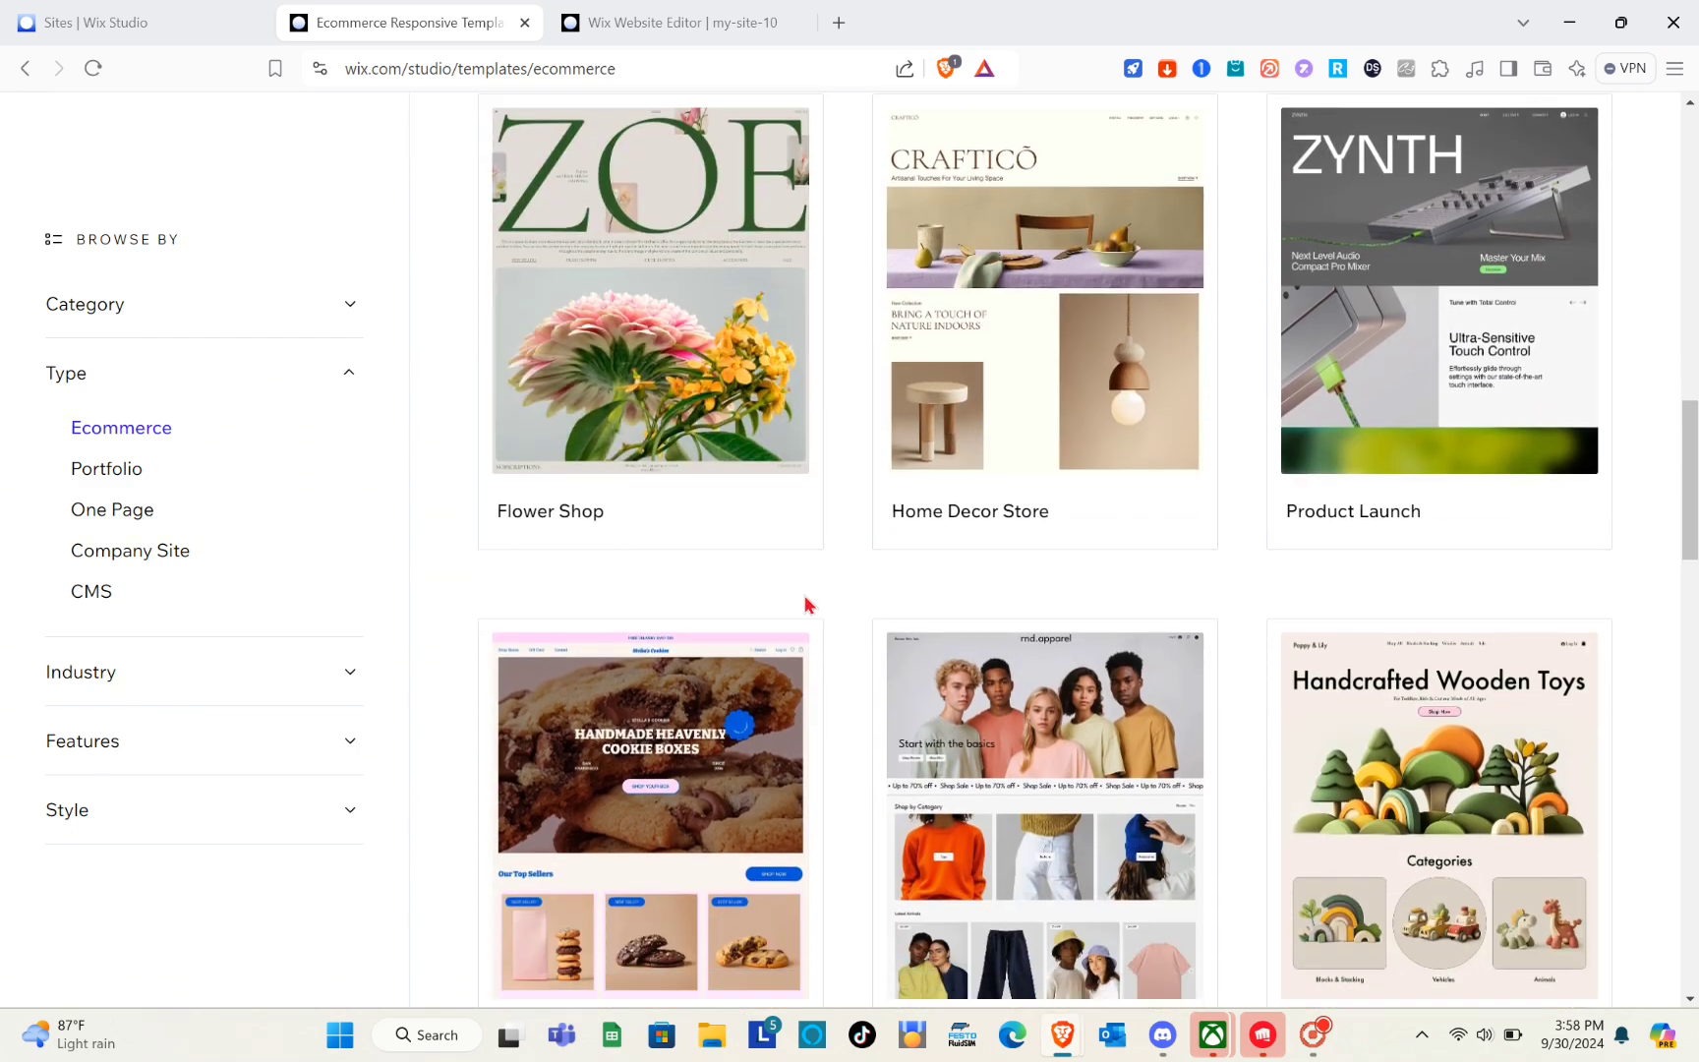
{"action": "scroll", "coordinate": [808, 605], "scroll_direction": "up", "scroll_amount": 10}
{"action": "scroll", "coordinate": [809, 604], "scroll_direction": "up", "scroll_amount": 5}
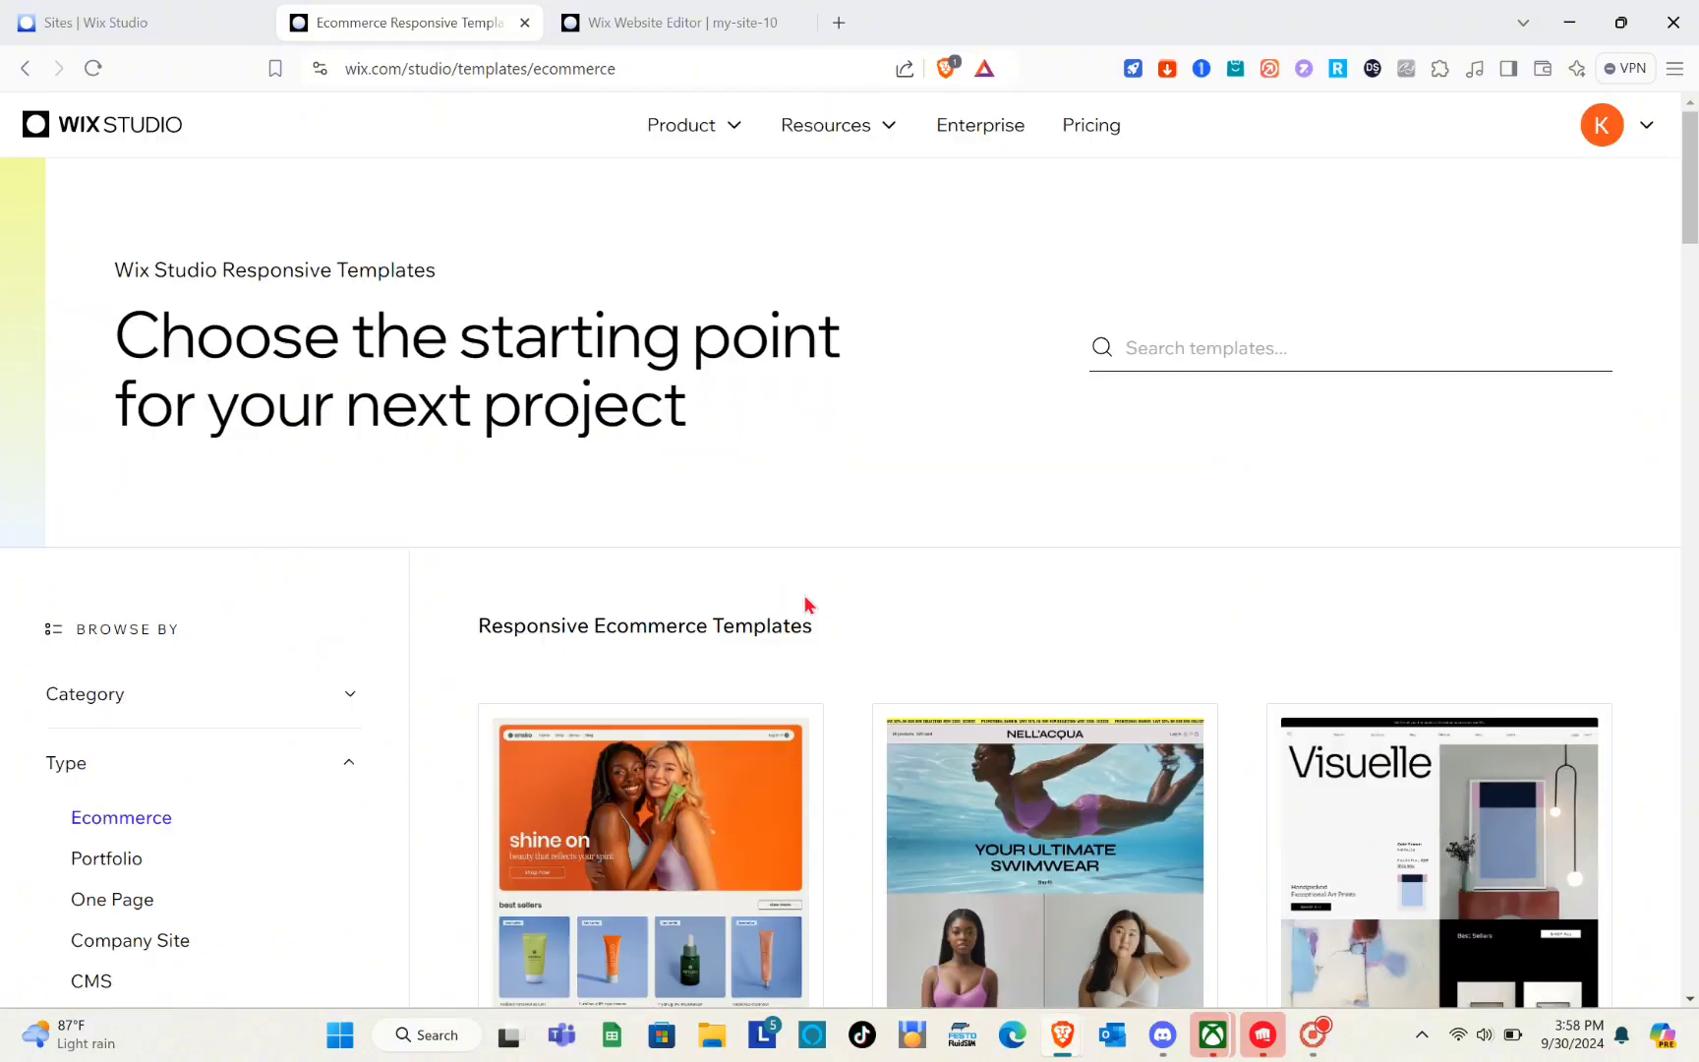
Search the templates for MAKE UP STORE.
{"action": "left_click", "coordinate": [1247, 334]}
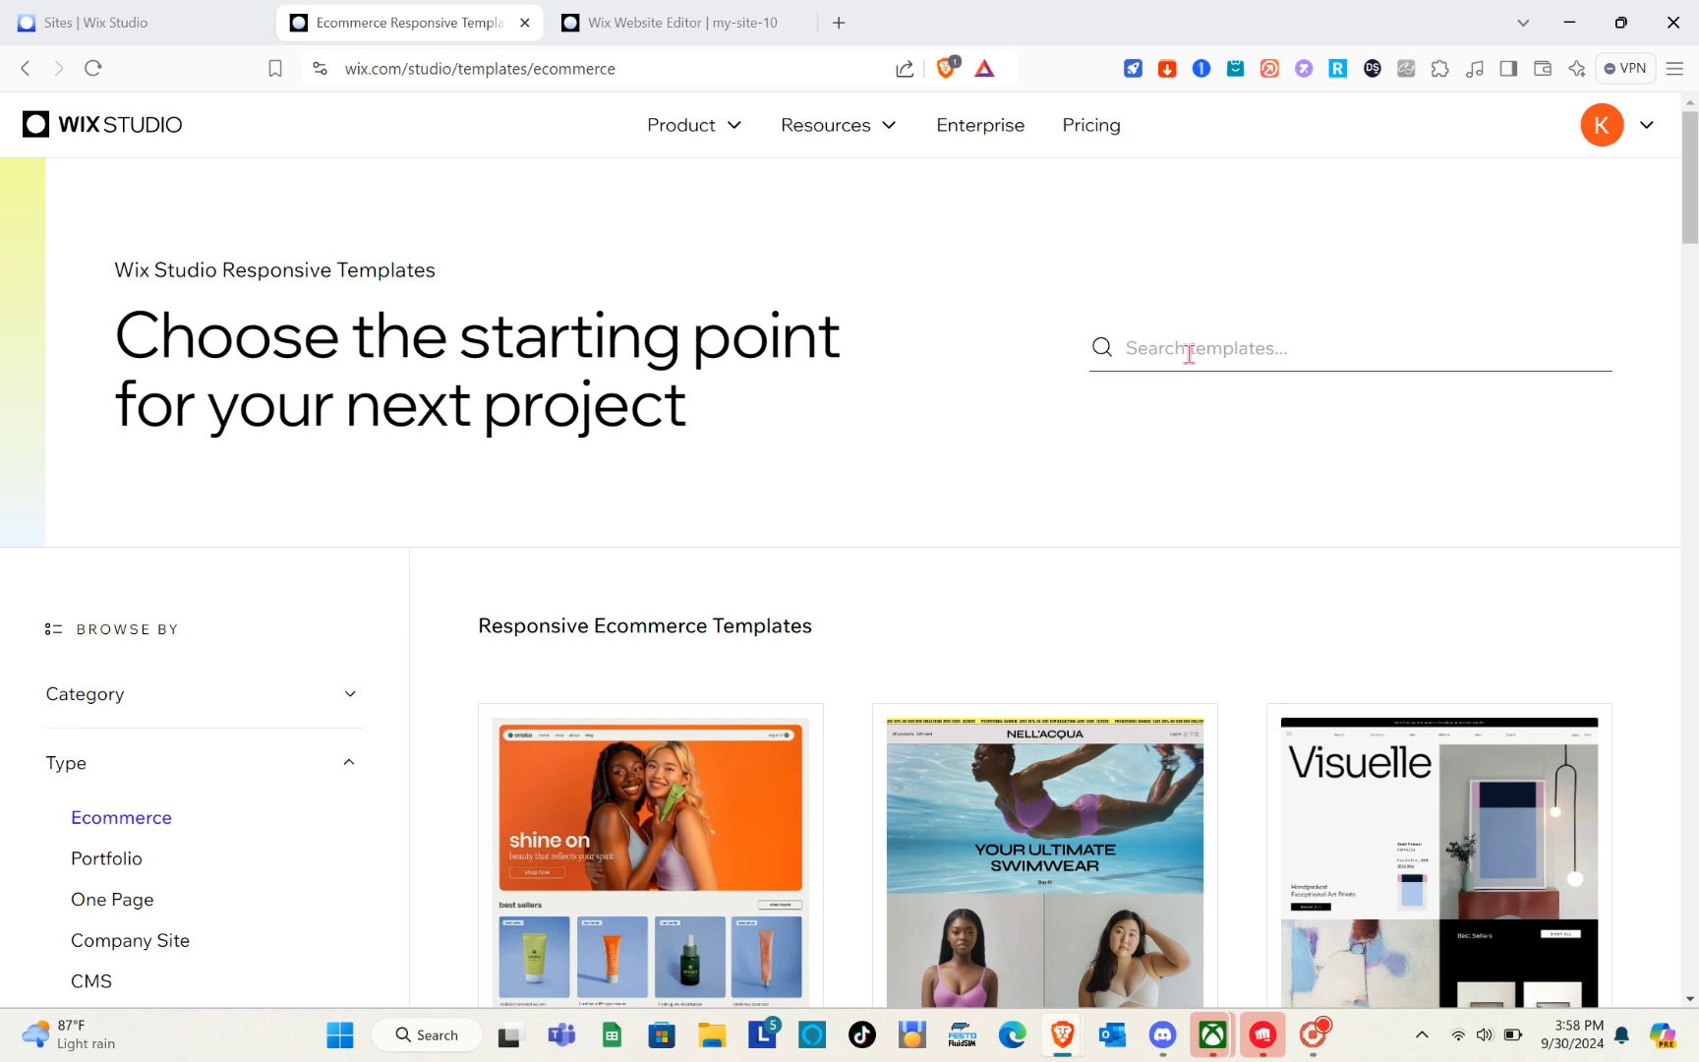
{"action": "key", "text": "Caps_Lock"}
{"action": "type", "text": "MAKE U"}
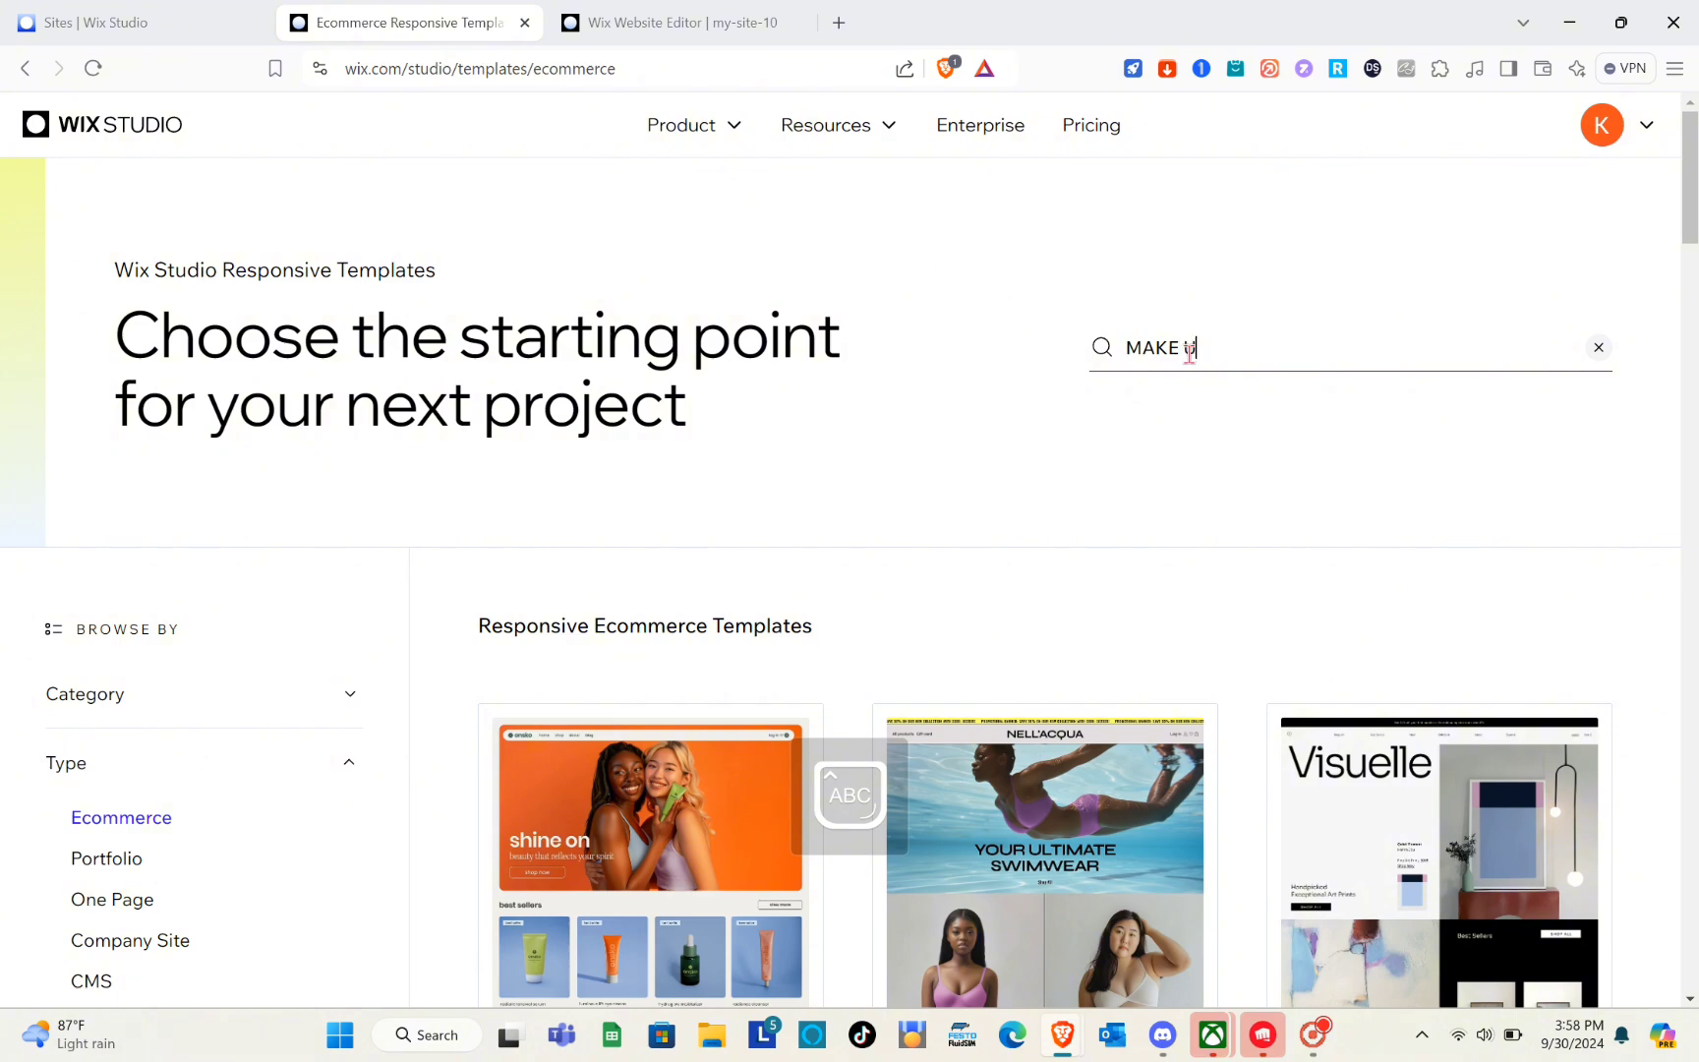
{"action": "type", "text": "P STORE"}
{"action": "key", "text": "Return"}
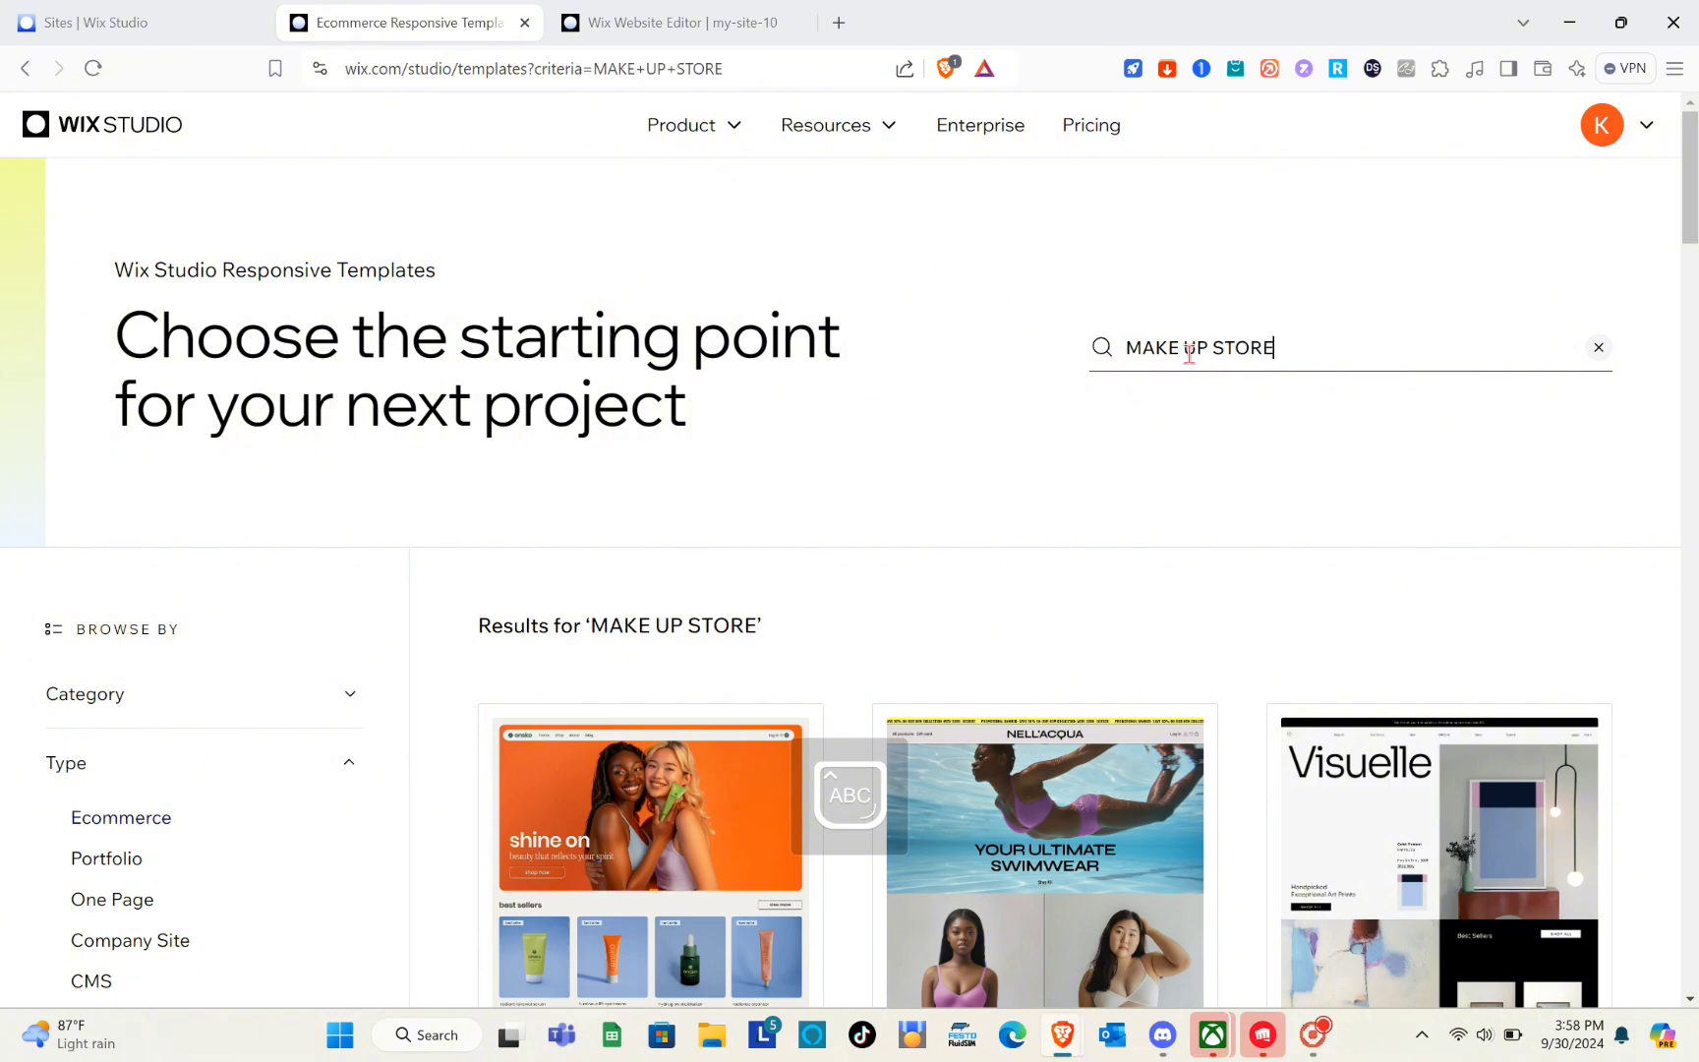
Look through the make-up store search results for a suitable beauty template.
{"action": "scroll", "coordinate": [911, 505], "scroll_direction": "down", "scroll_amount": 4}
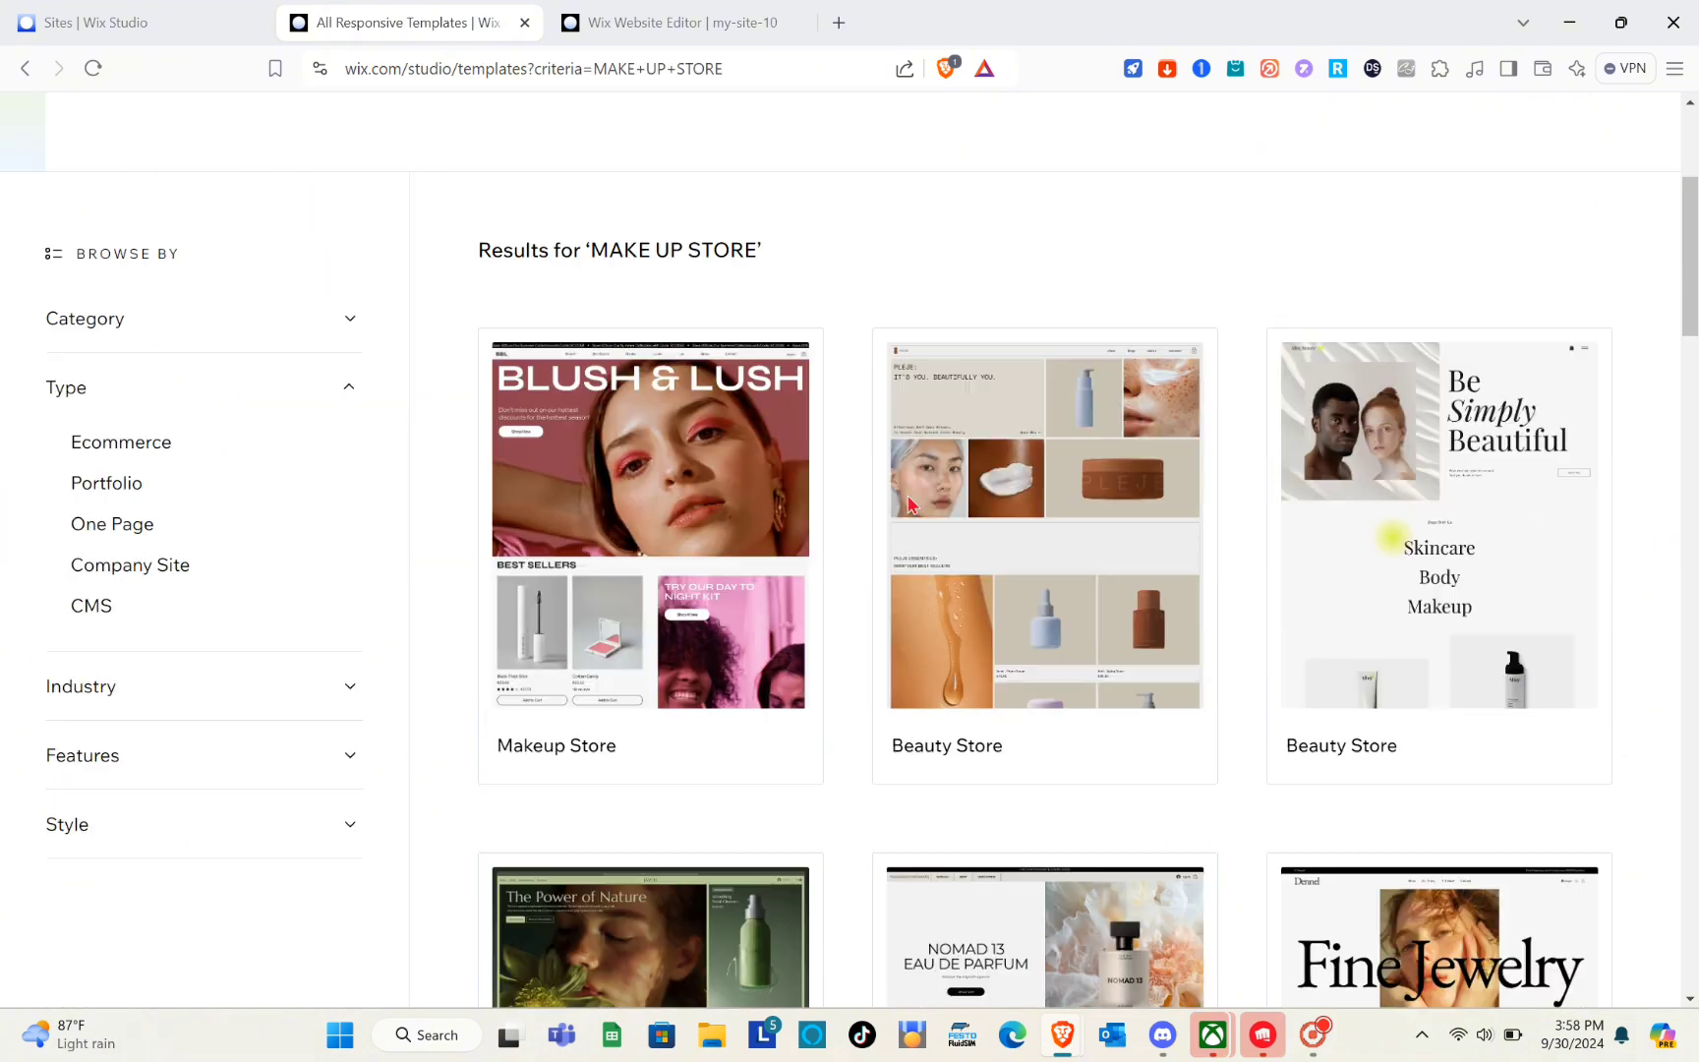
{"action": "scroll", "coordinate": [912, 505], "scroll_direction": "down", "scroll_amount": 6}
{"action": "scroll", "coordinate": [911, 505], "scroll_direction": "down", "scroll_amount": 7}
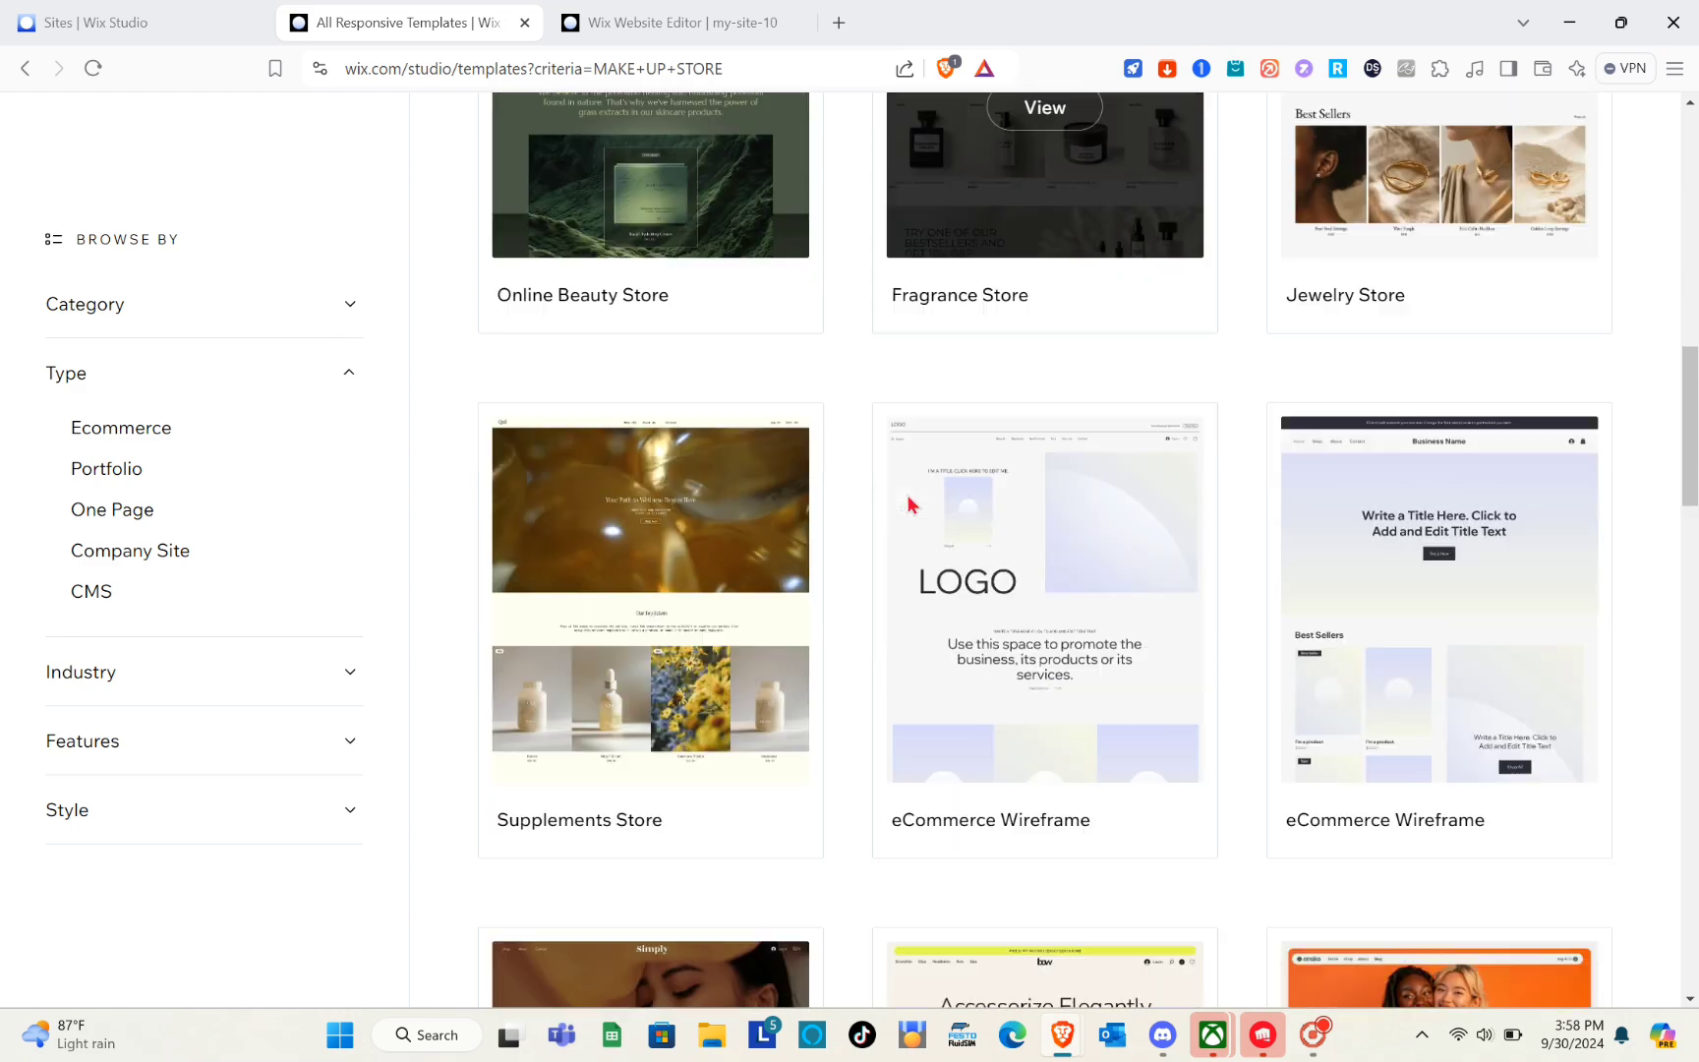
{"action": "scroll", "coordinate": [912, 505], "scroll_direction": "down", "scroll_amount": 2}
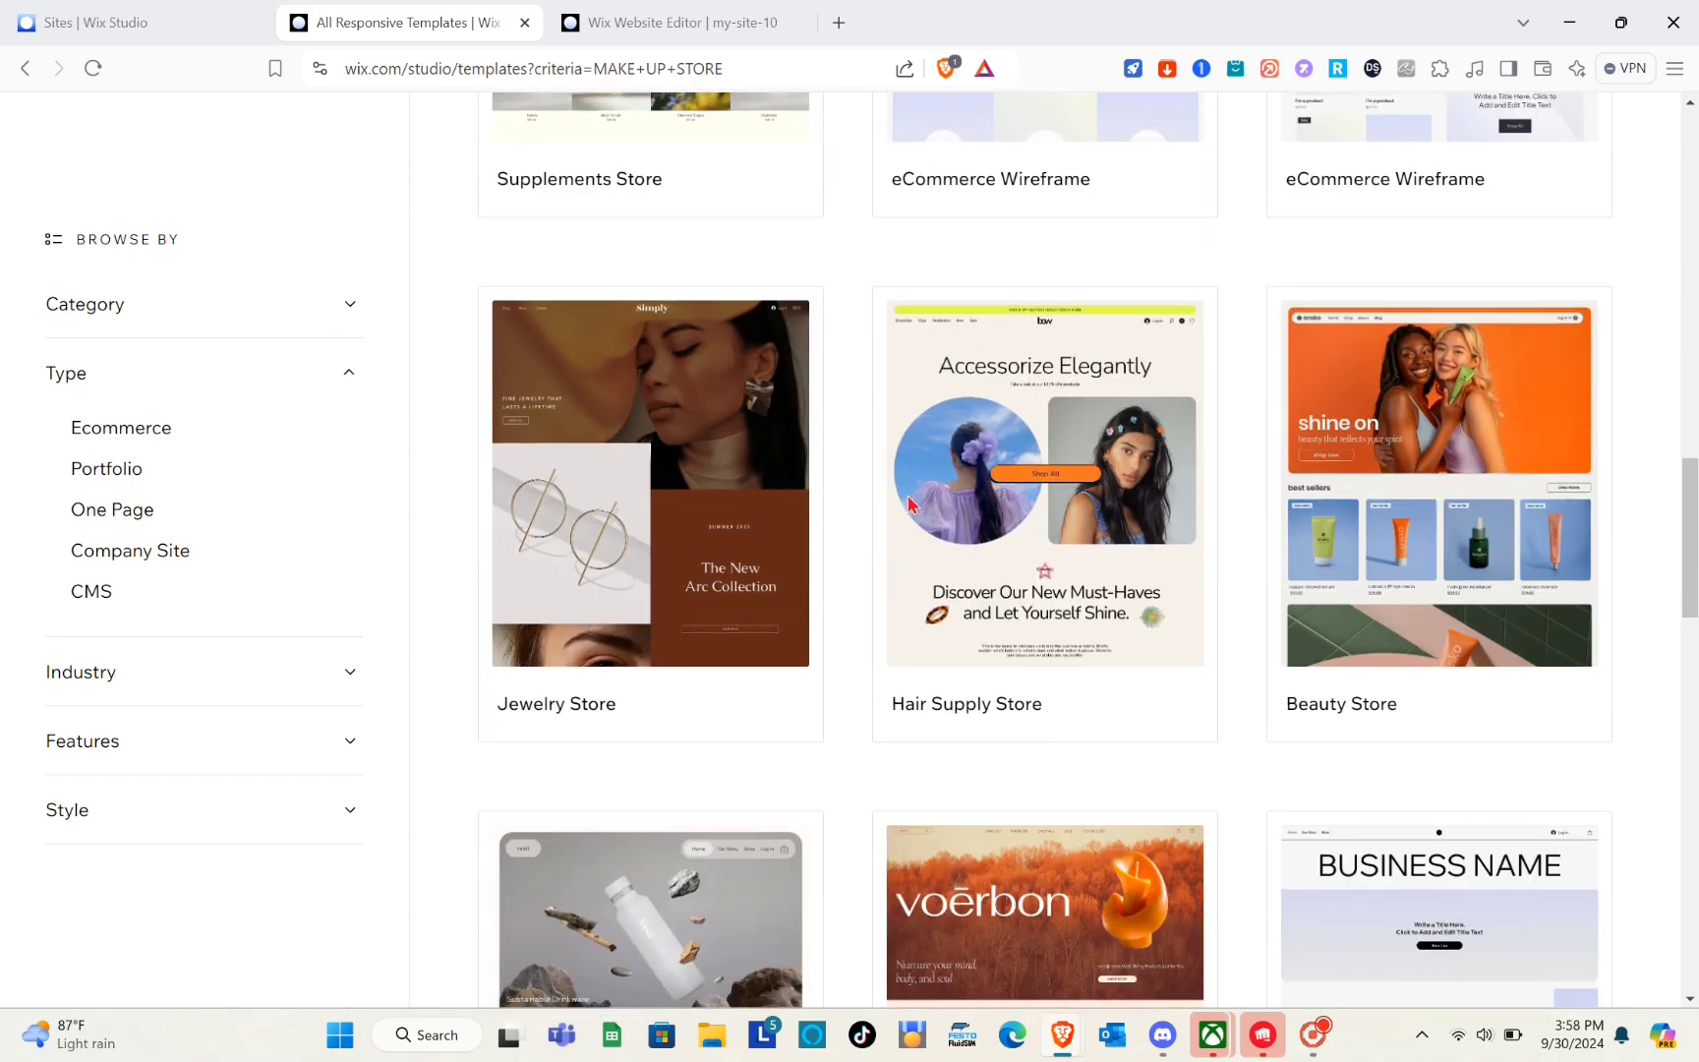
{"action": "scroll", "coordinate": [911, 504], "scroll_direction": "down", "scroll_amount": 2}
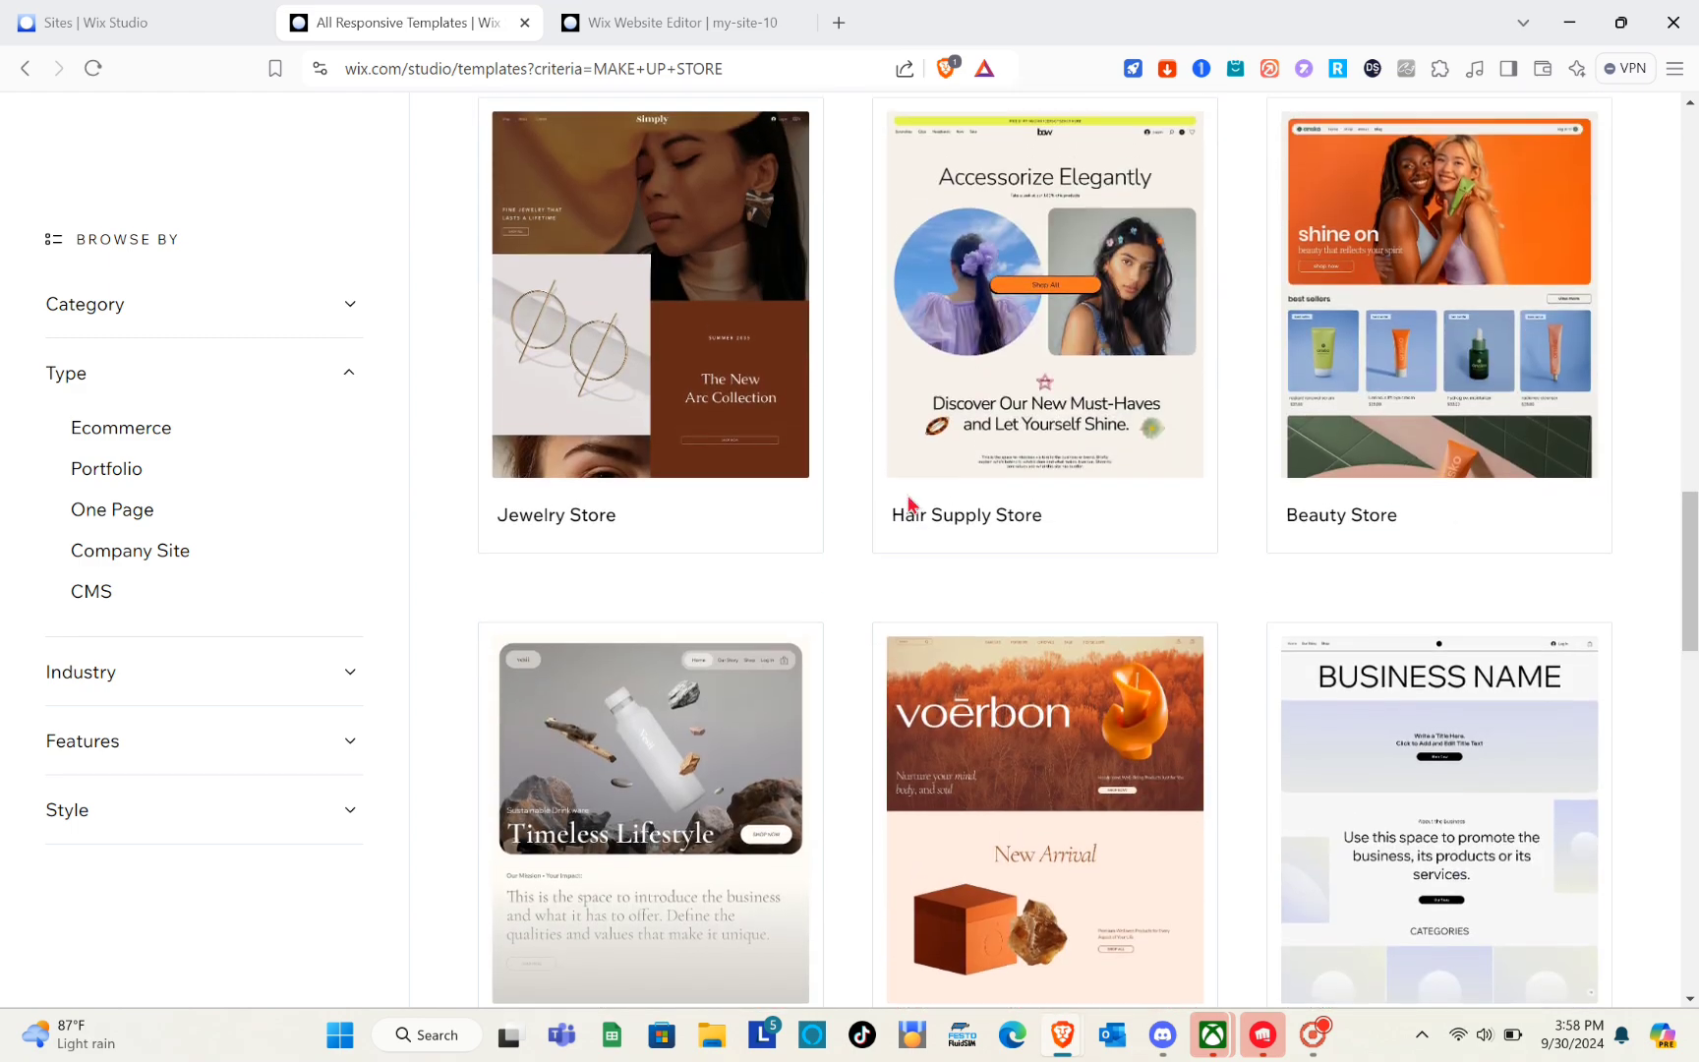
{"action": "scroll", "coordinate": [912, 505], "scroll_direction": "down", "scroll_amount": 3}
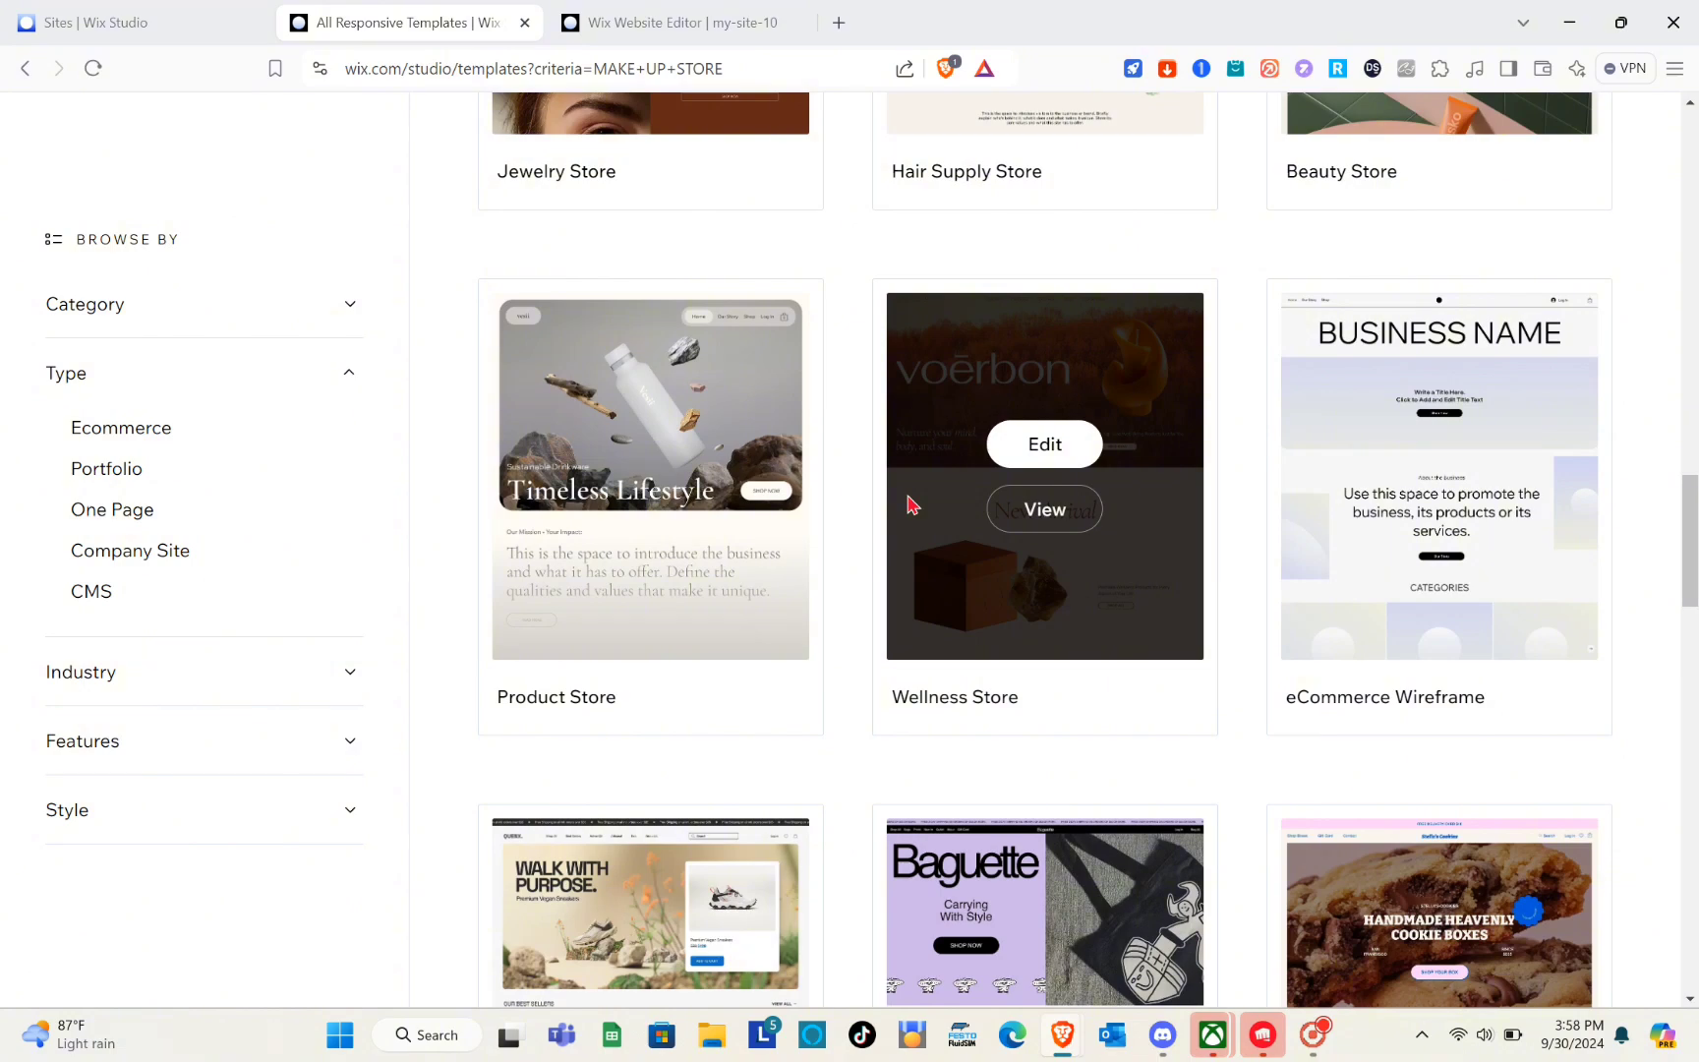
{"action": "scroll", "coordinate": [911, 505], "scroll_direction": "down", "scroll_amount": 3}
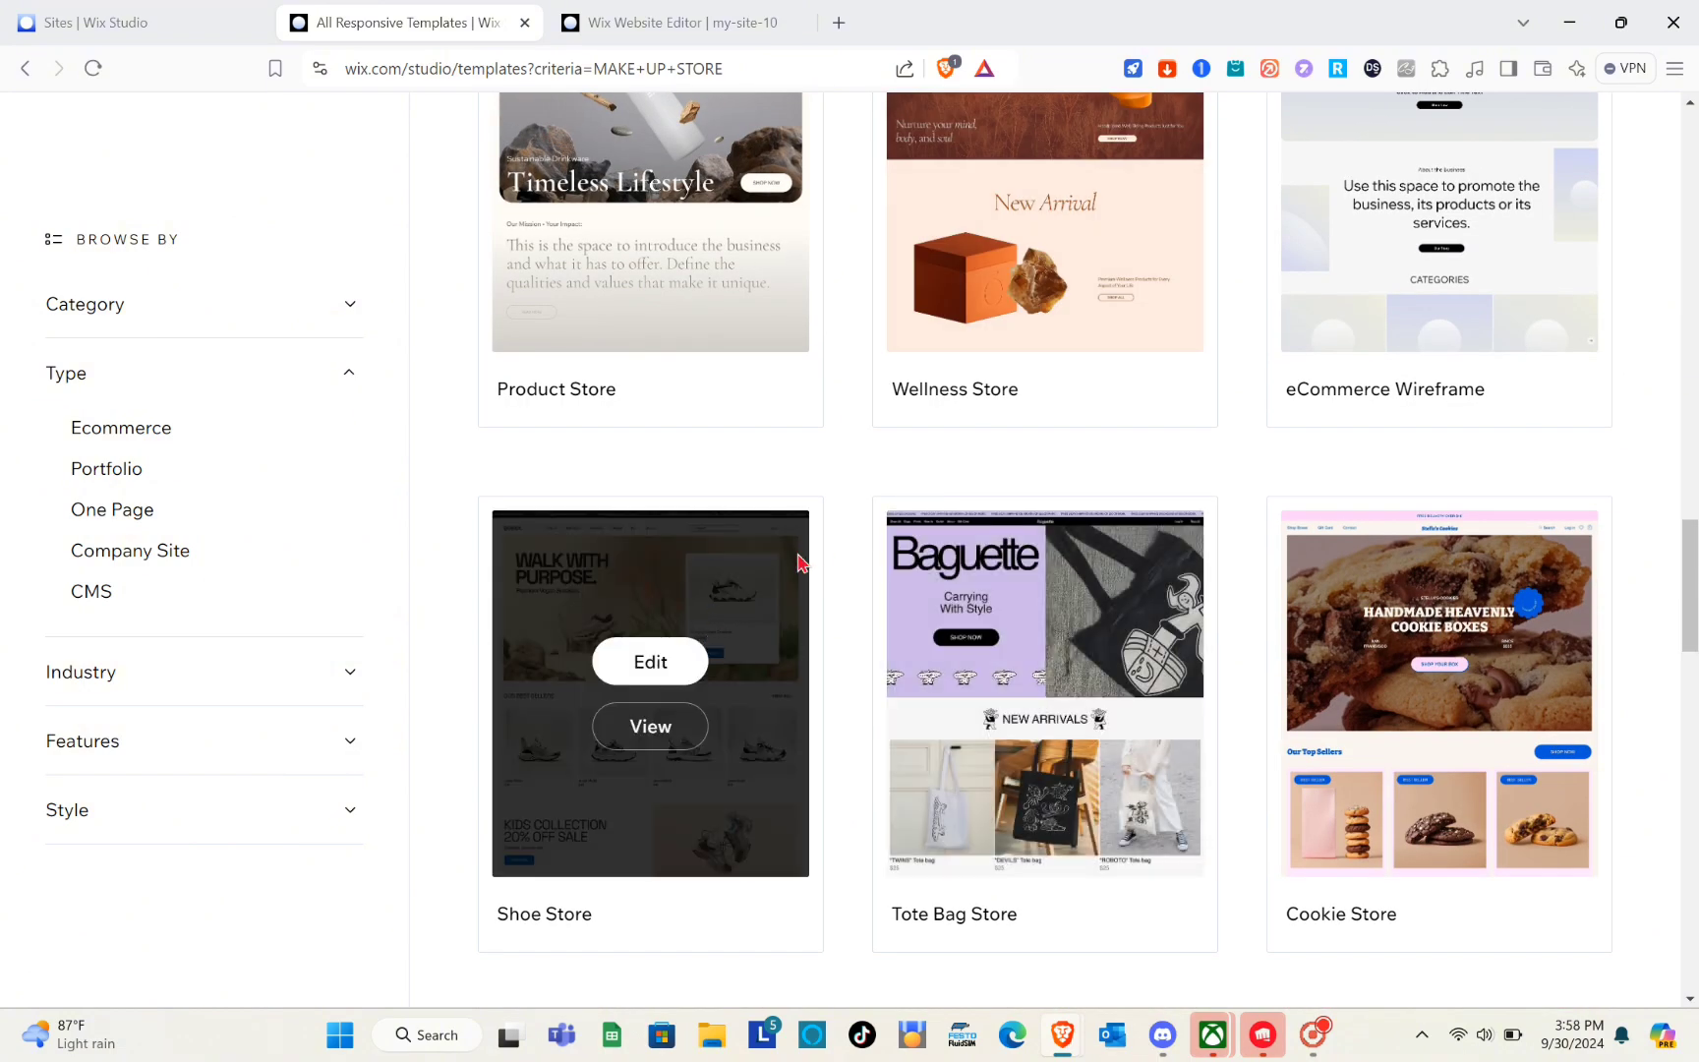
{"action": "scroll", "coordinate": [800, 562], "scroll_direction": "up", "scroll_amount": 8}
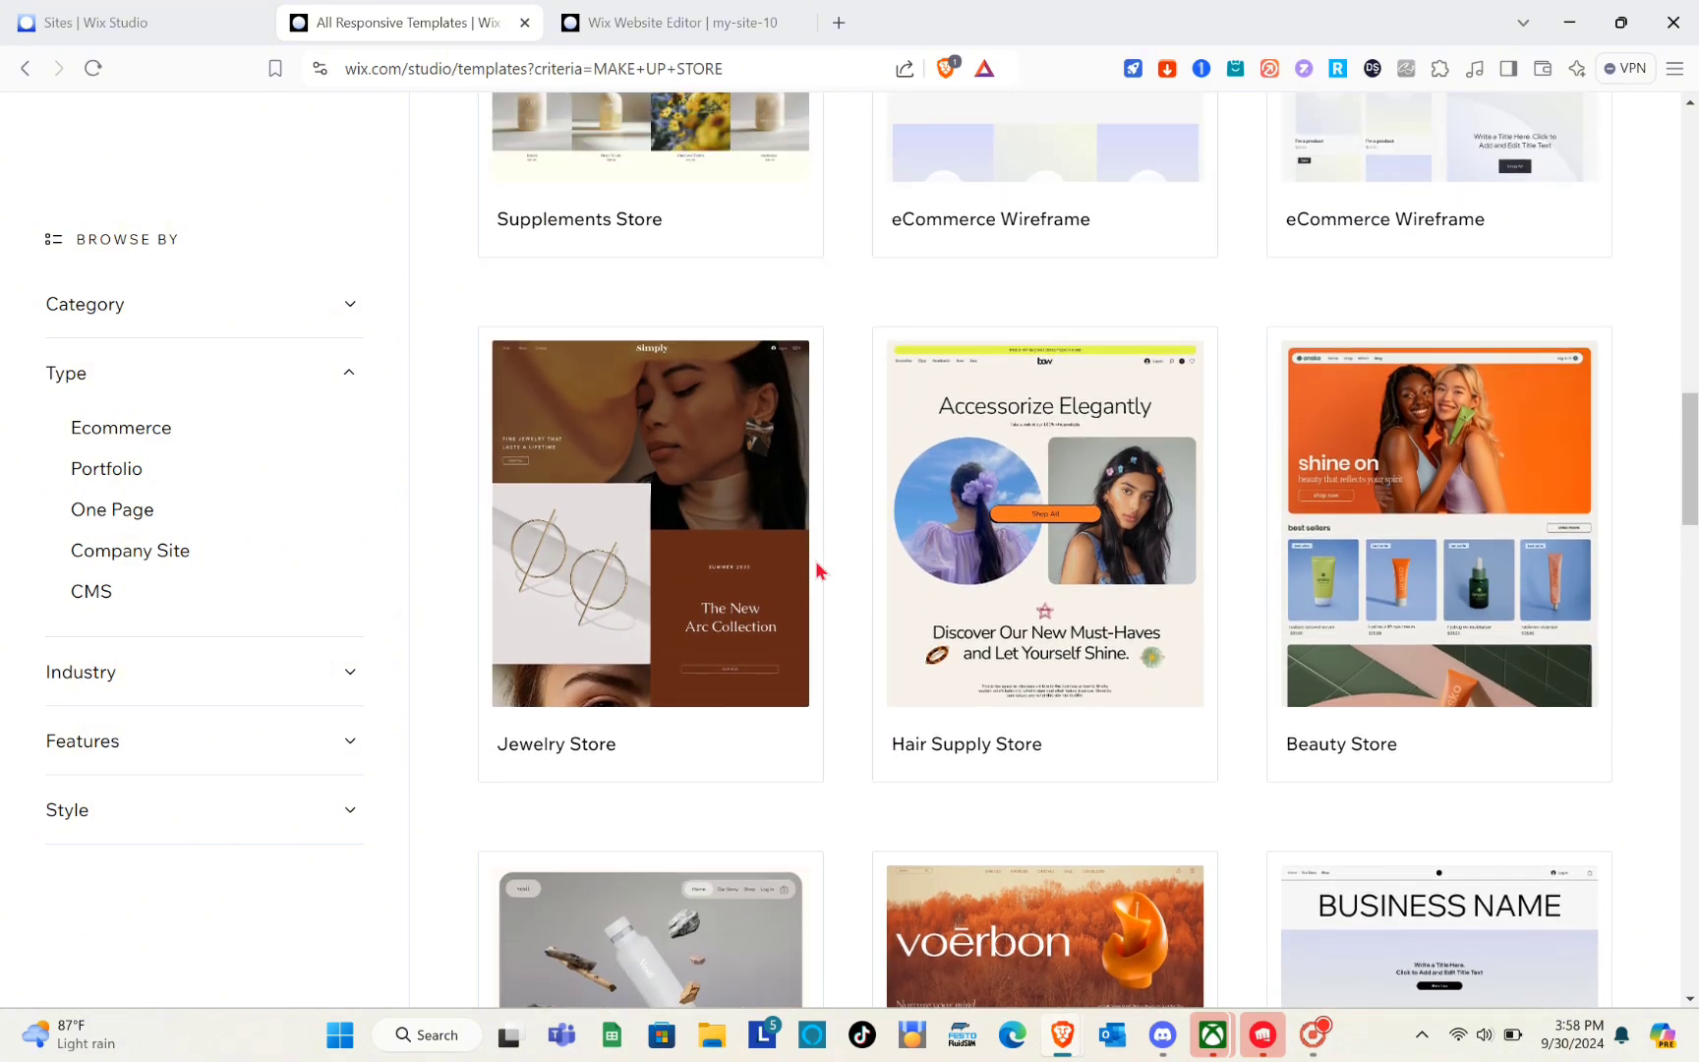
{"action": "scroll", "coordinate": [815, 560], "scroll_direction": "up", "scroll_amount": 1}
Preview the Beauty Store template with the orange "shine on" banner and look through its desktop layout.
{"action": "mouse_move", "coordinate": [1436, 517]}
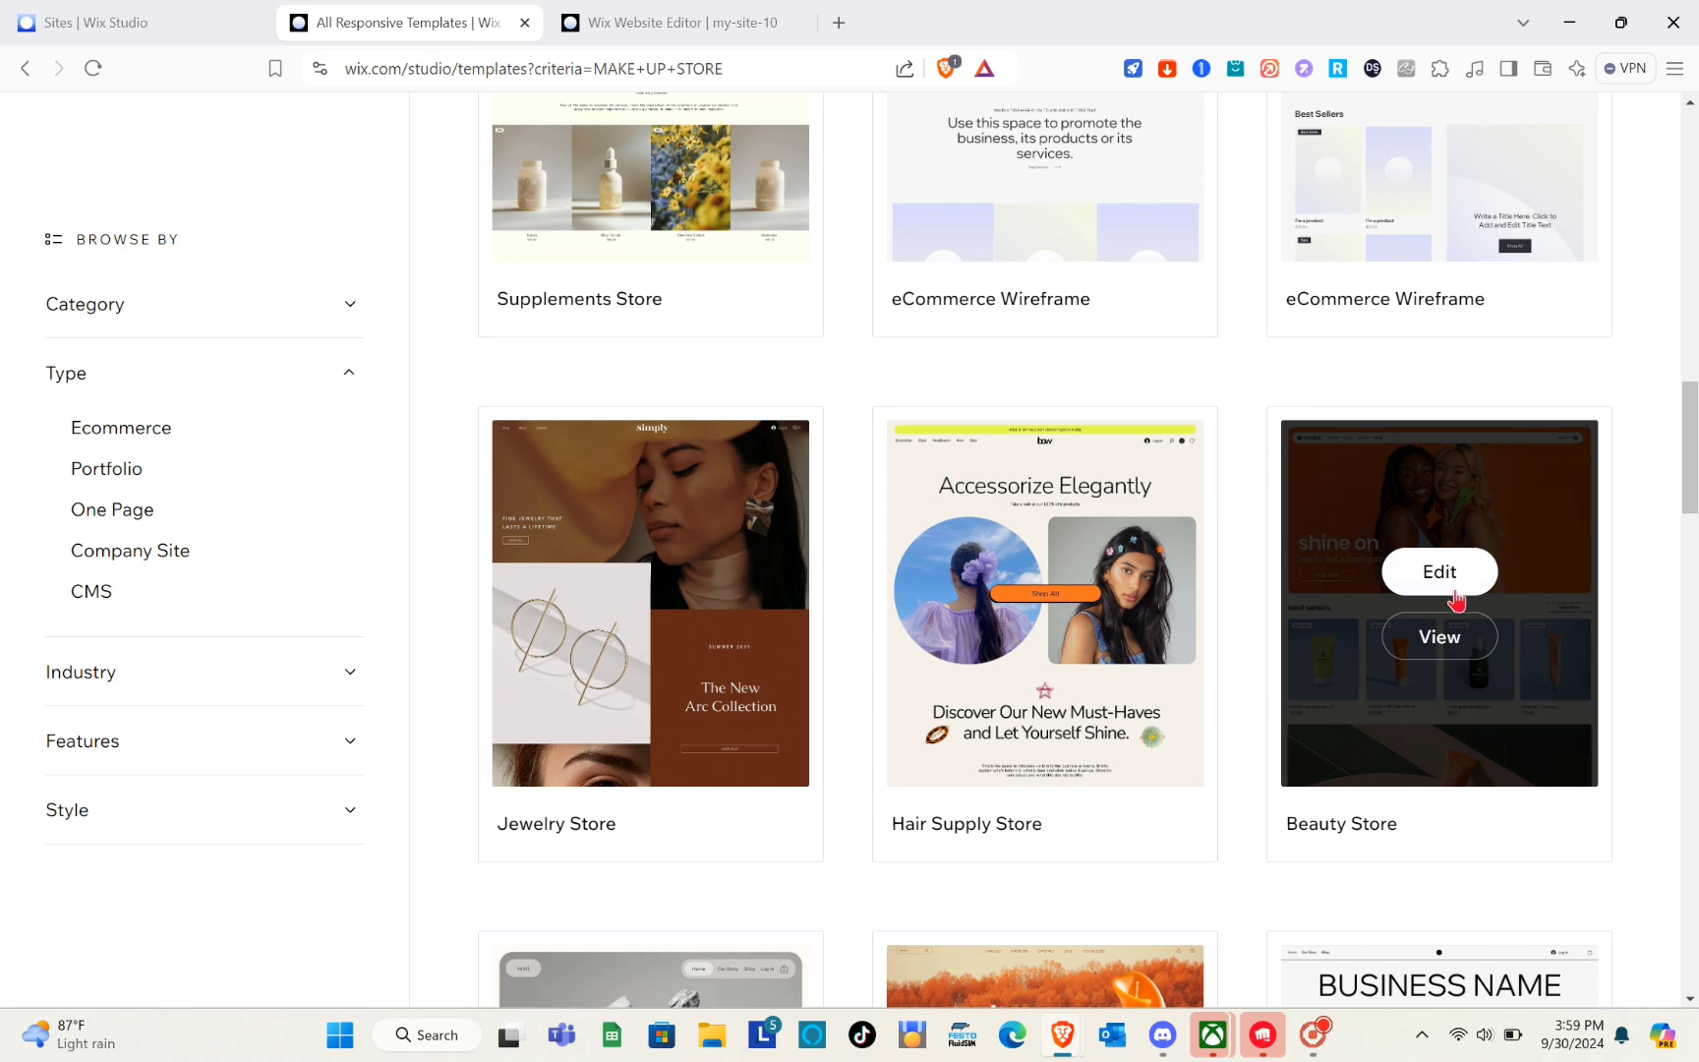
{"action": "left_click", "coordinate": [1437, 641]}
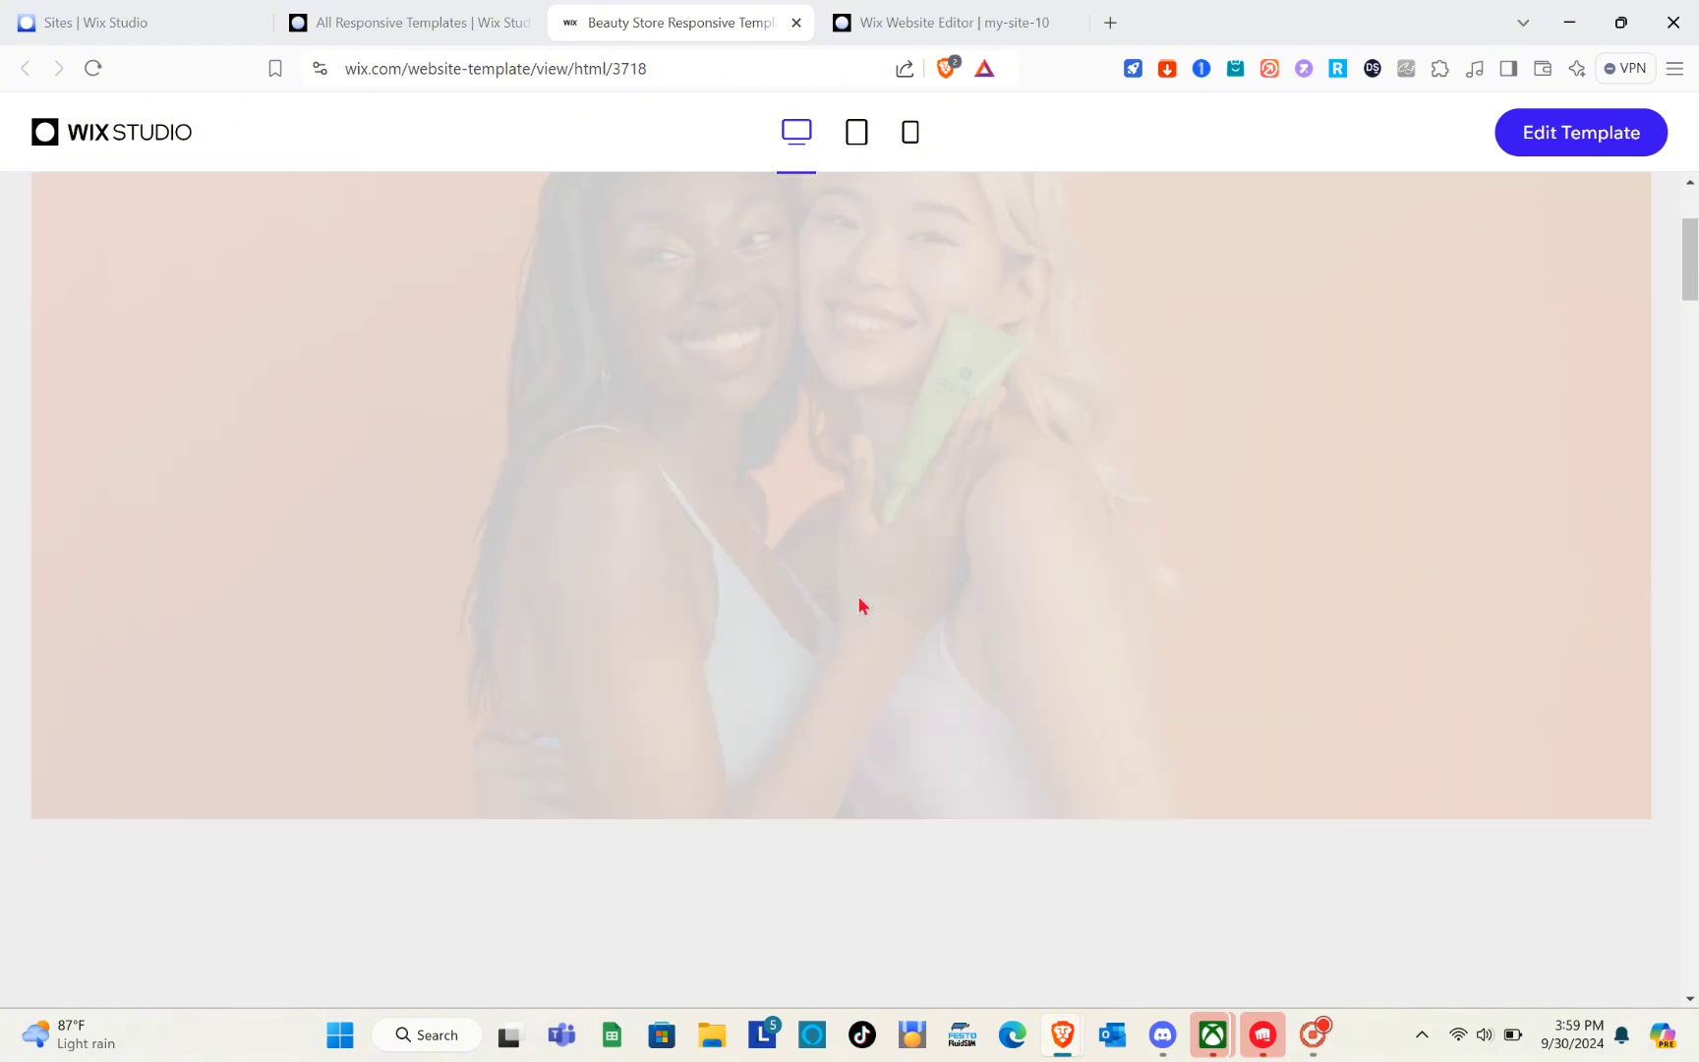
{"action": "scroll", "coordinate": [858, 603], "scroll_direction": "down", "scroll_amount": 5}
{"action": "scroll", "coordinate": [857, 600], "scroll_direction": "down", "scroll_amount": 10}
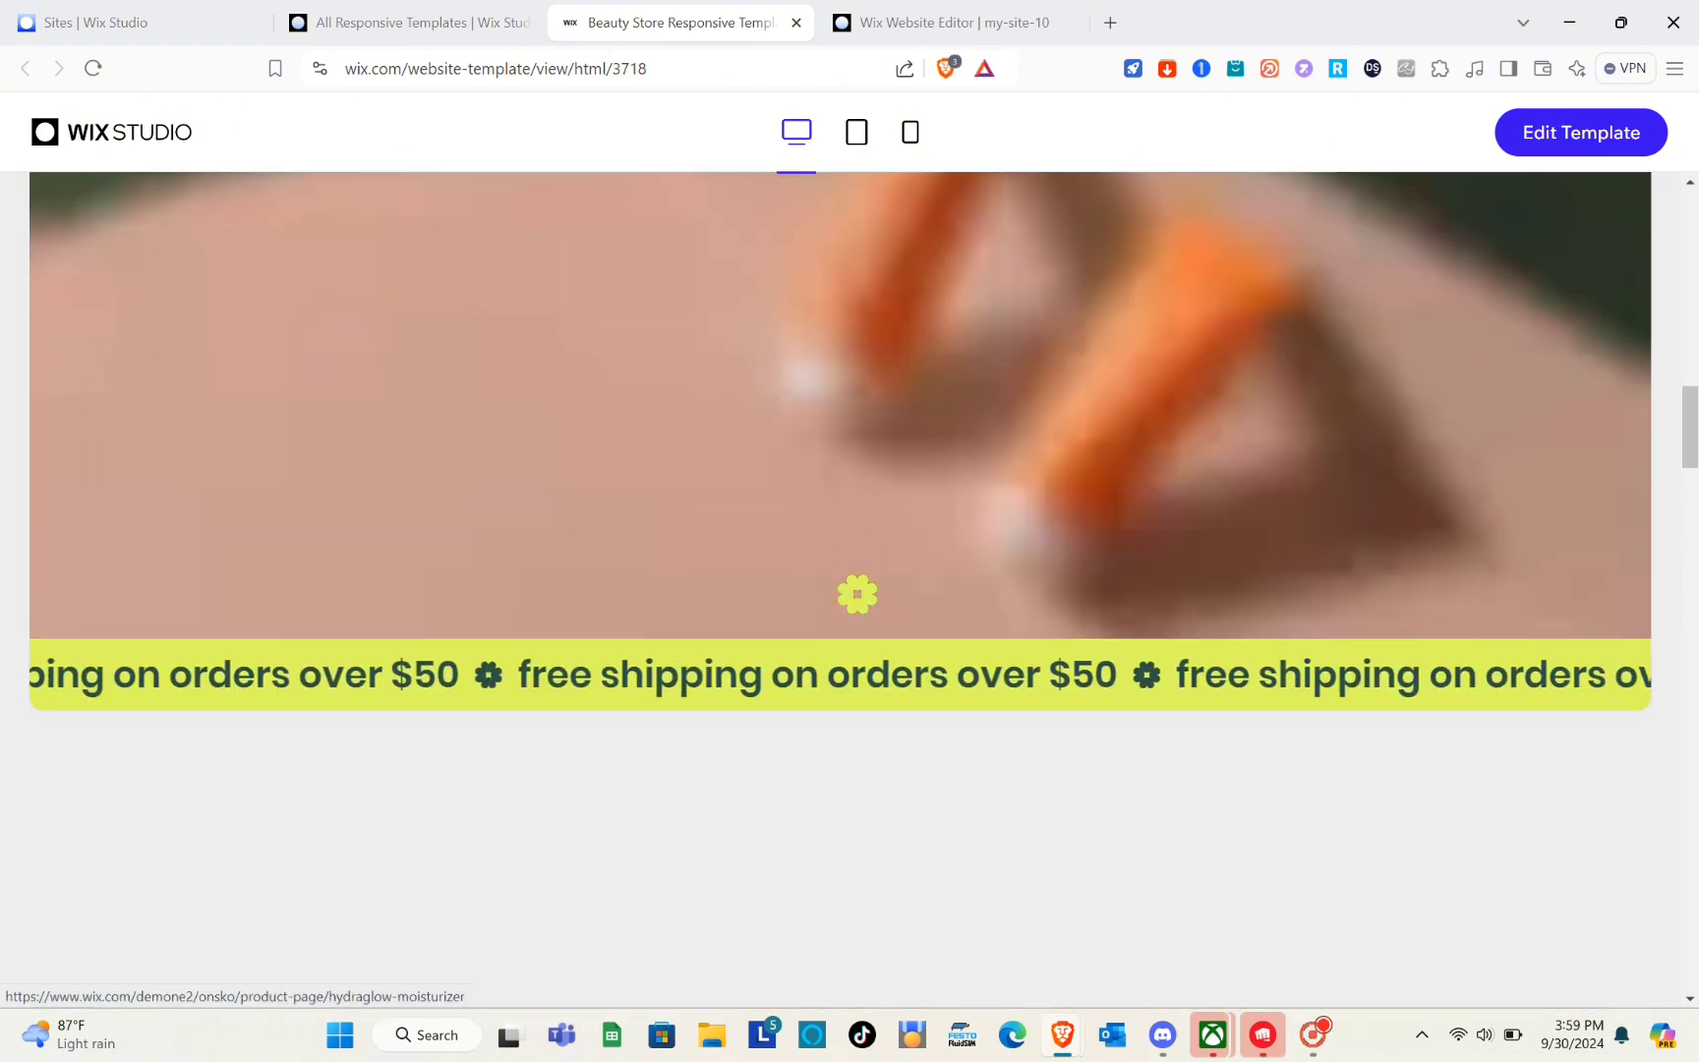
{"action": "scroll", "coordinate": [858, 596], "scroll_direction": "up", "scroll_amount": 5}
{"action": "scroll", "coordinate": [857, 594], "scroll_direction": "up", "scroll_amount": 10}
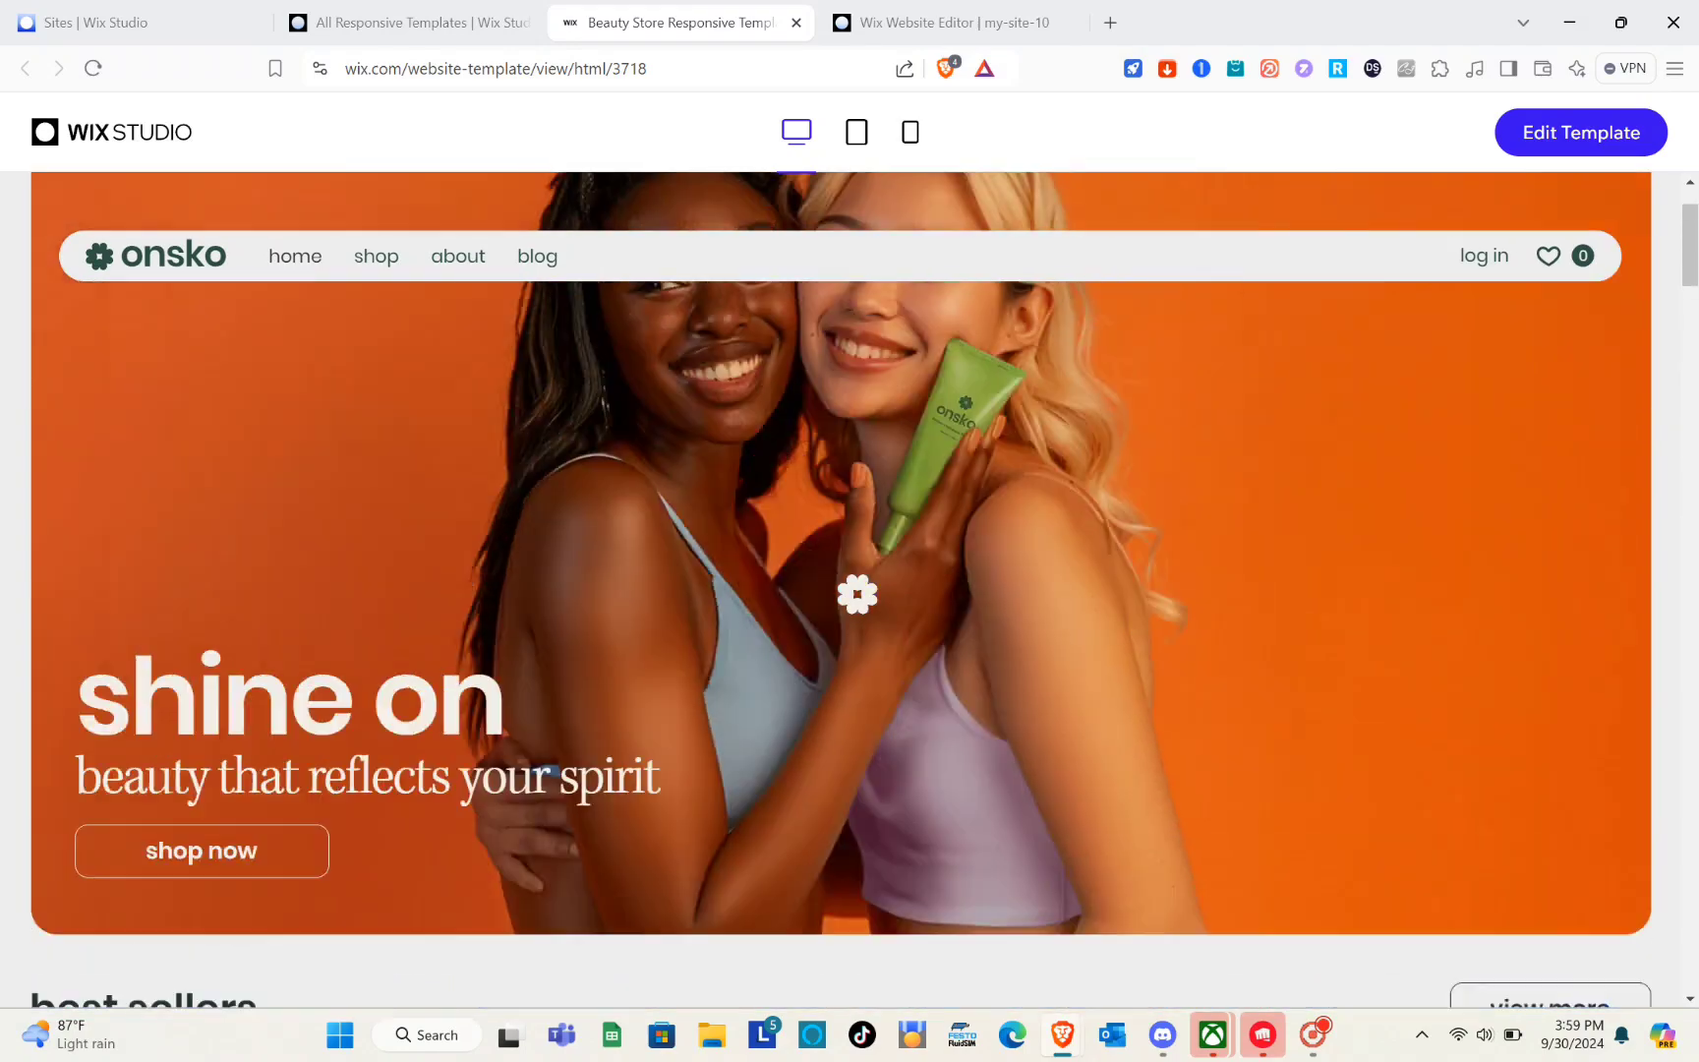
Preview the Beauty Store template at tablet size and look through its page.
{"action": "left_click", "coordinate": [854, 152]}
{"action": "scroll", "coordinate": [848, 593], "scroll_direction": "down", "scroll_amount": 6}
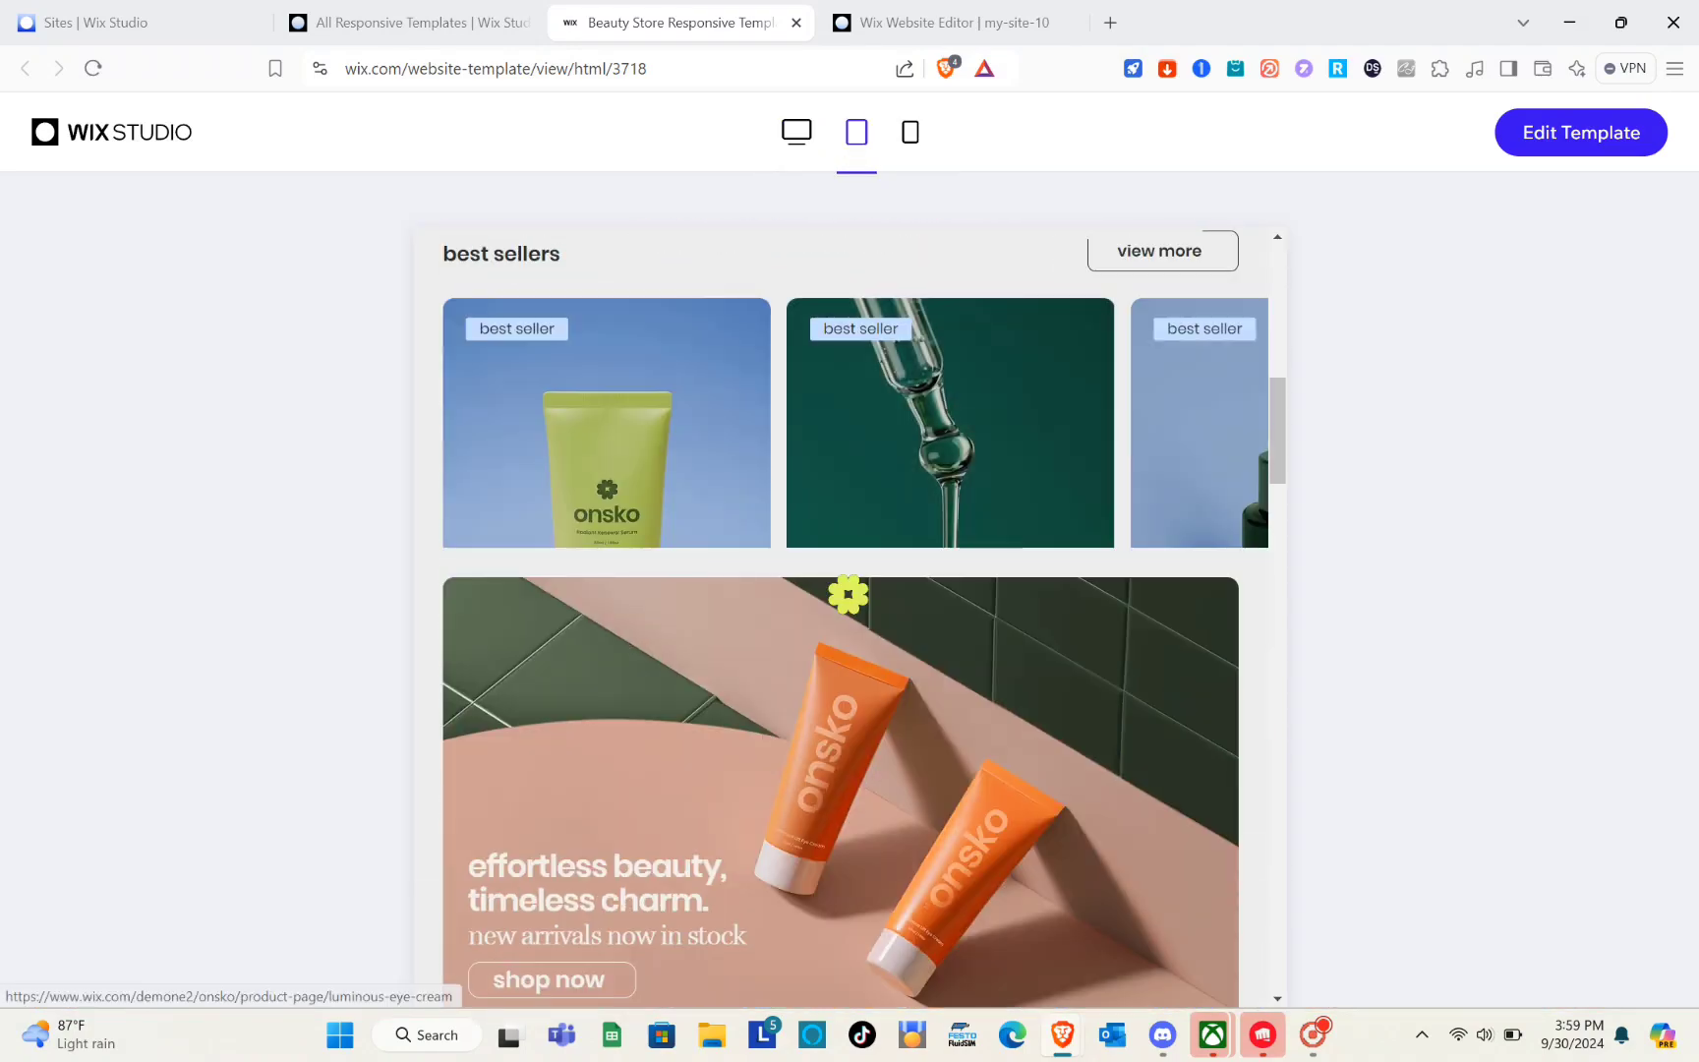
{"action": "scroll", "coordinate": [849, 600], "scroll_direction": "down", "scroll_amount": 6}
{"action": "scroll", "coordinate": [849, 605], "scroll_direction": "up", "scroll_amount": 12}
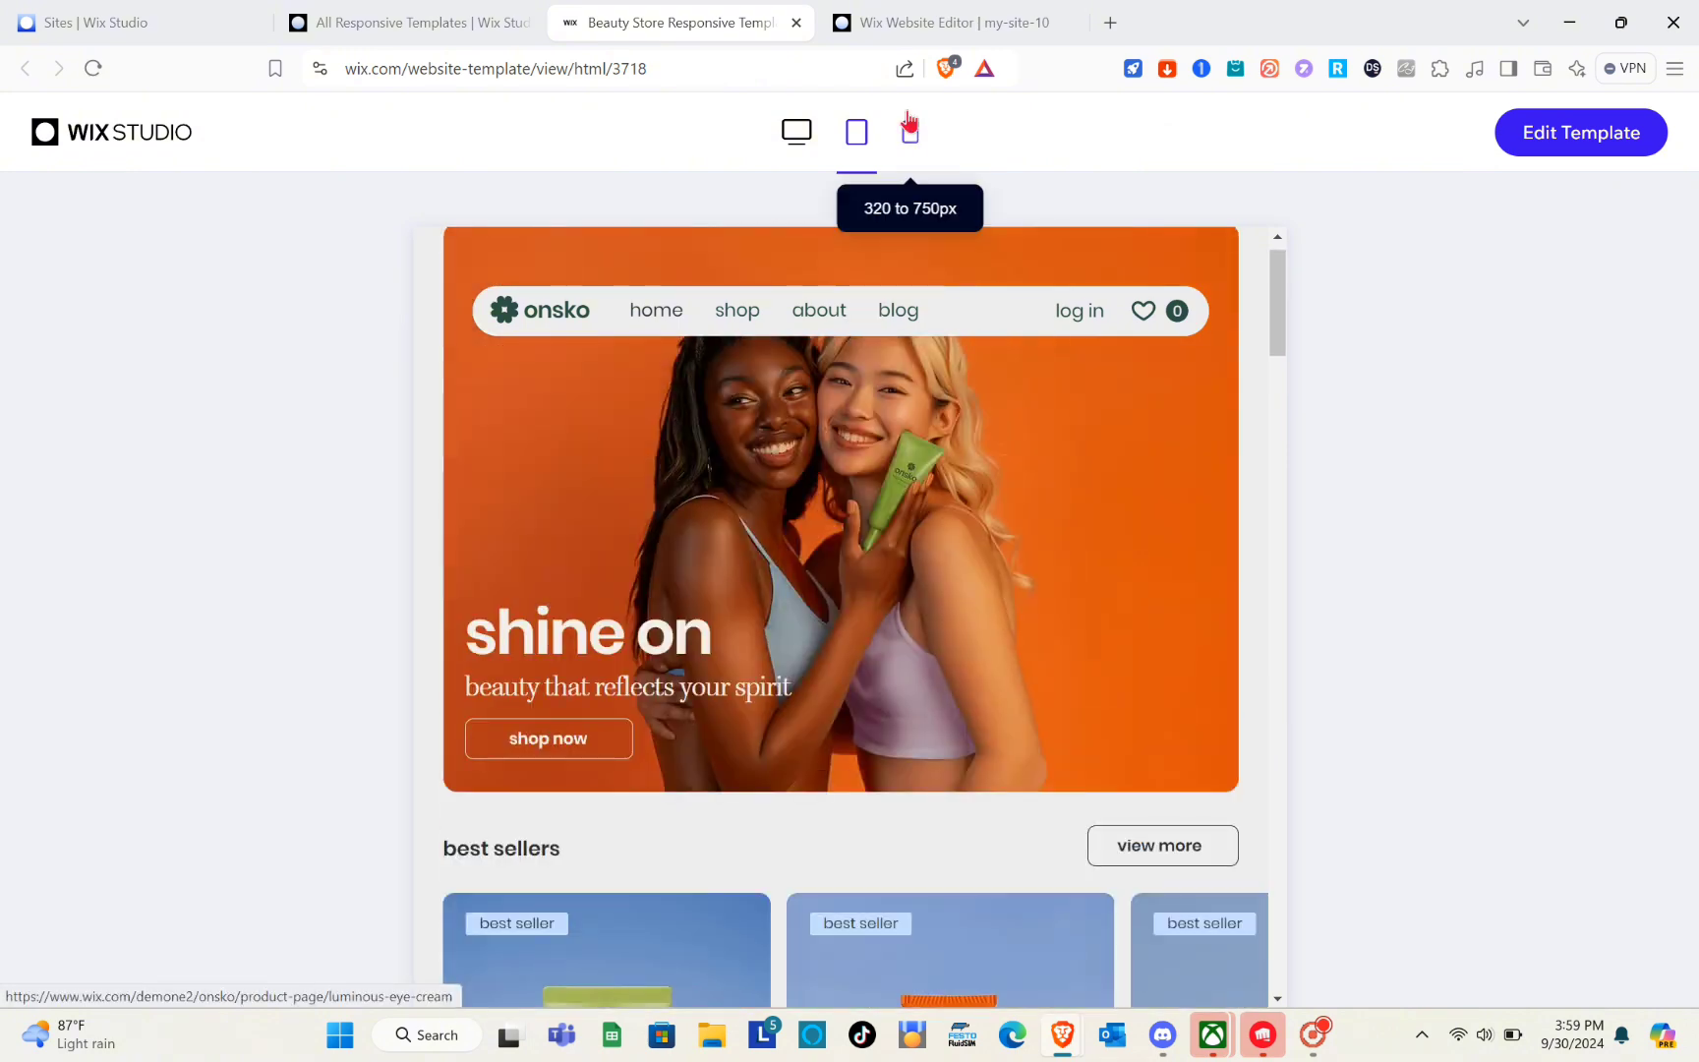
Preview the Beauty Store template at mobile size, checking its navigation menu and page content.
{"action": "left_click", "coordinate": [909, 126]}
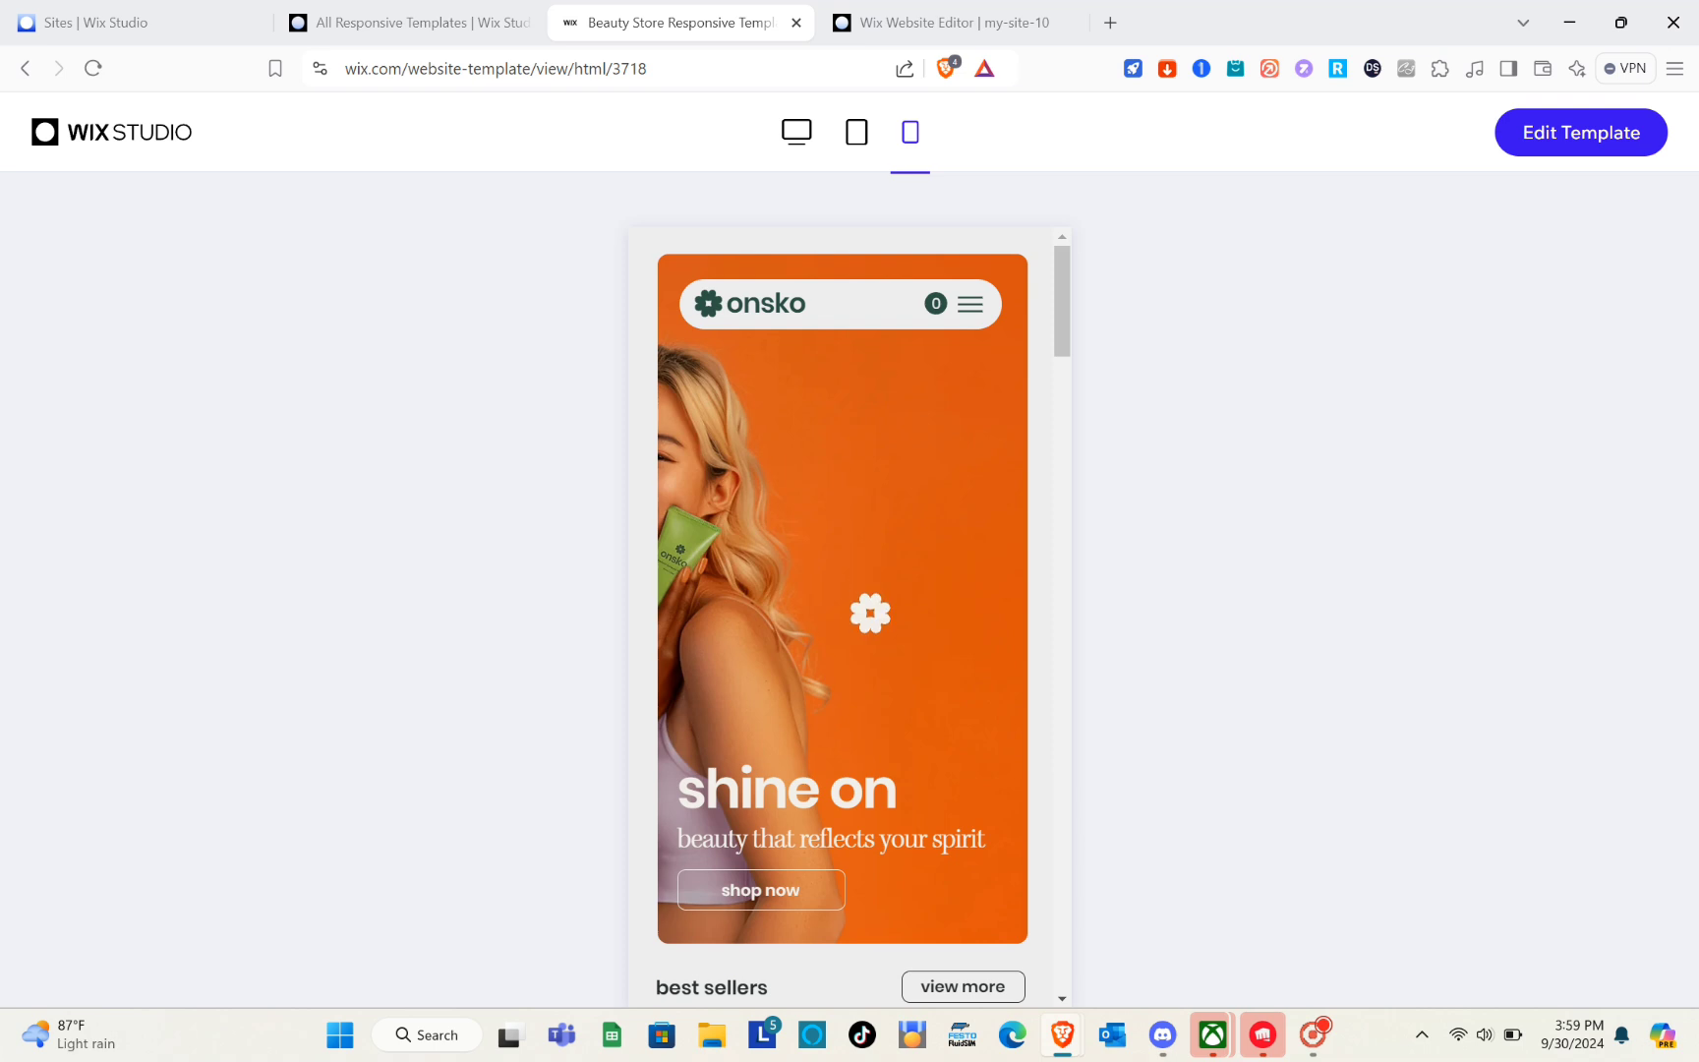
{"action": "scroll", "coordinate": [870, 612], "scroll_direction": "down", "scroll_amount": 5}
{"action": "scroll", "coordinate": [870, 612], "scroll_direction": "up", "scroll_amount": 4}
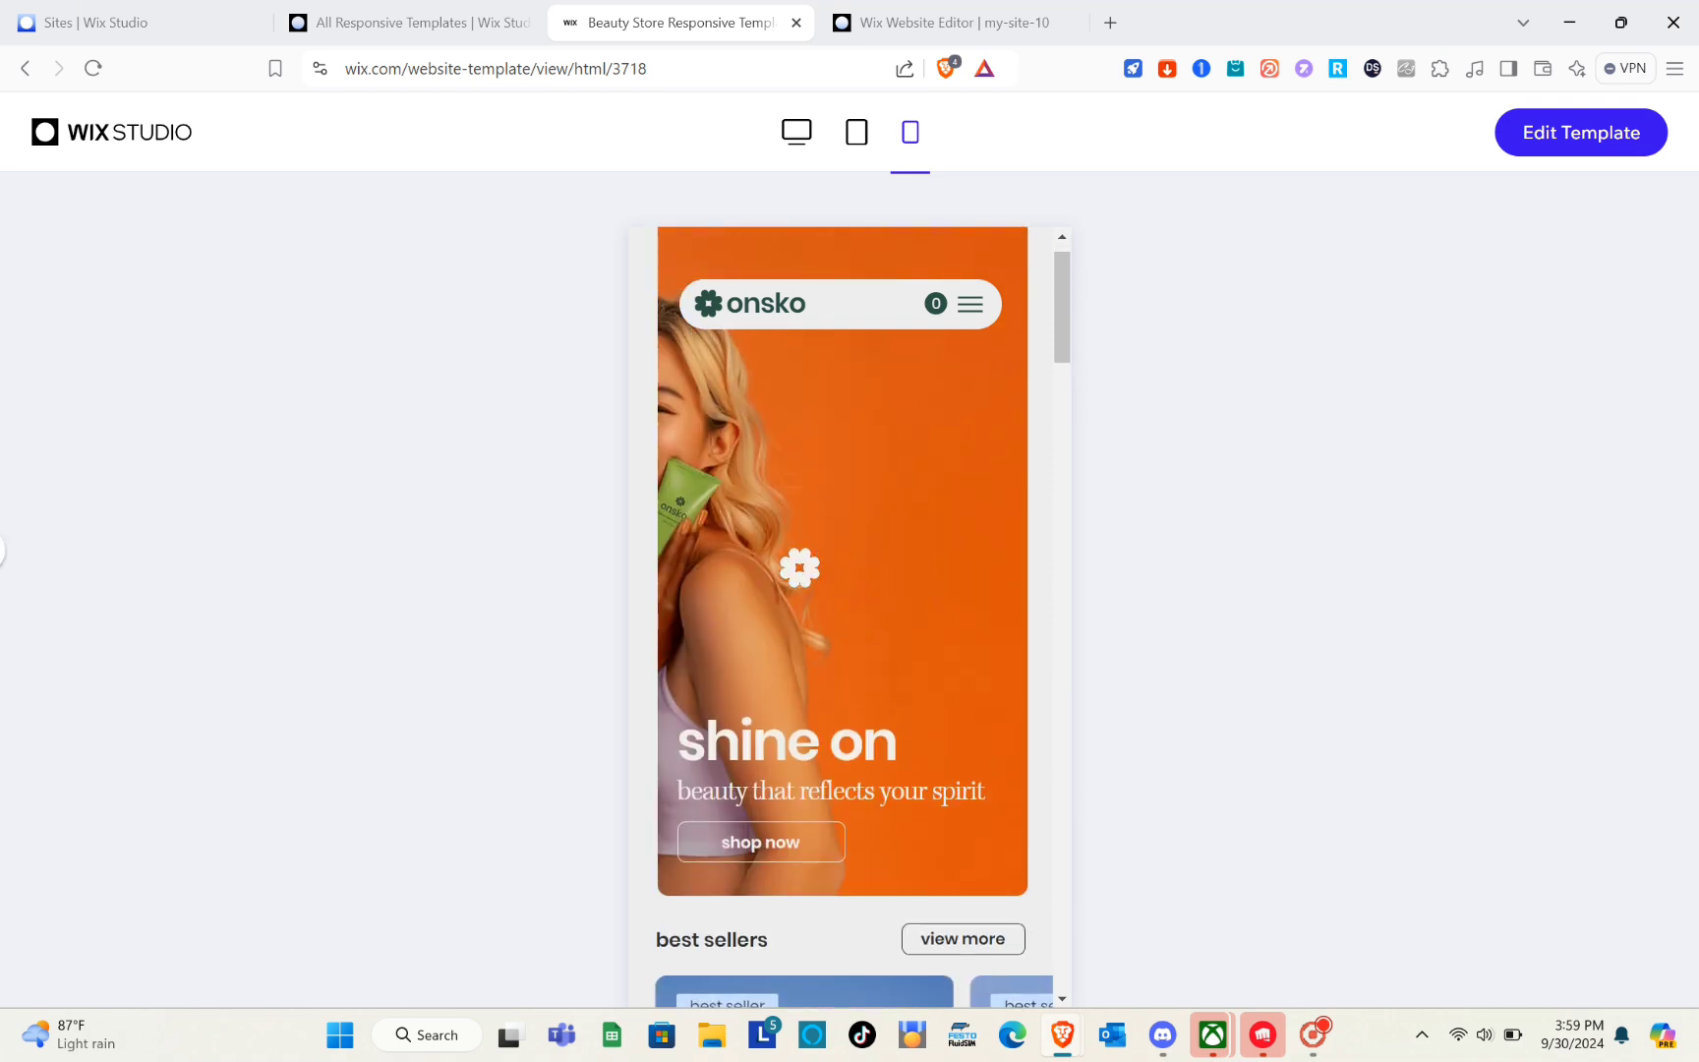
{"action": "left_click", "coordinate": [970, 307]}
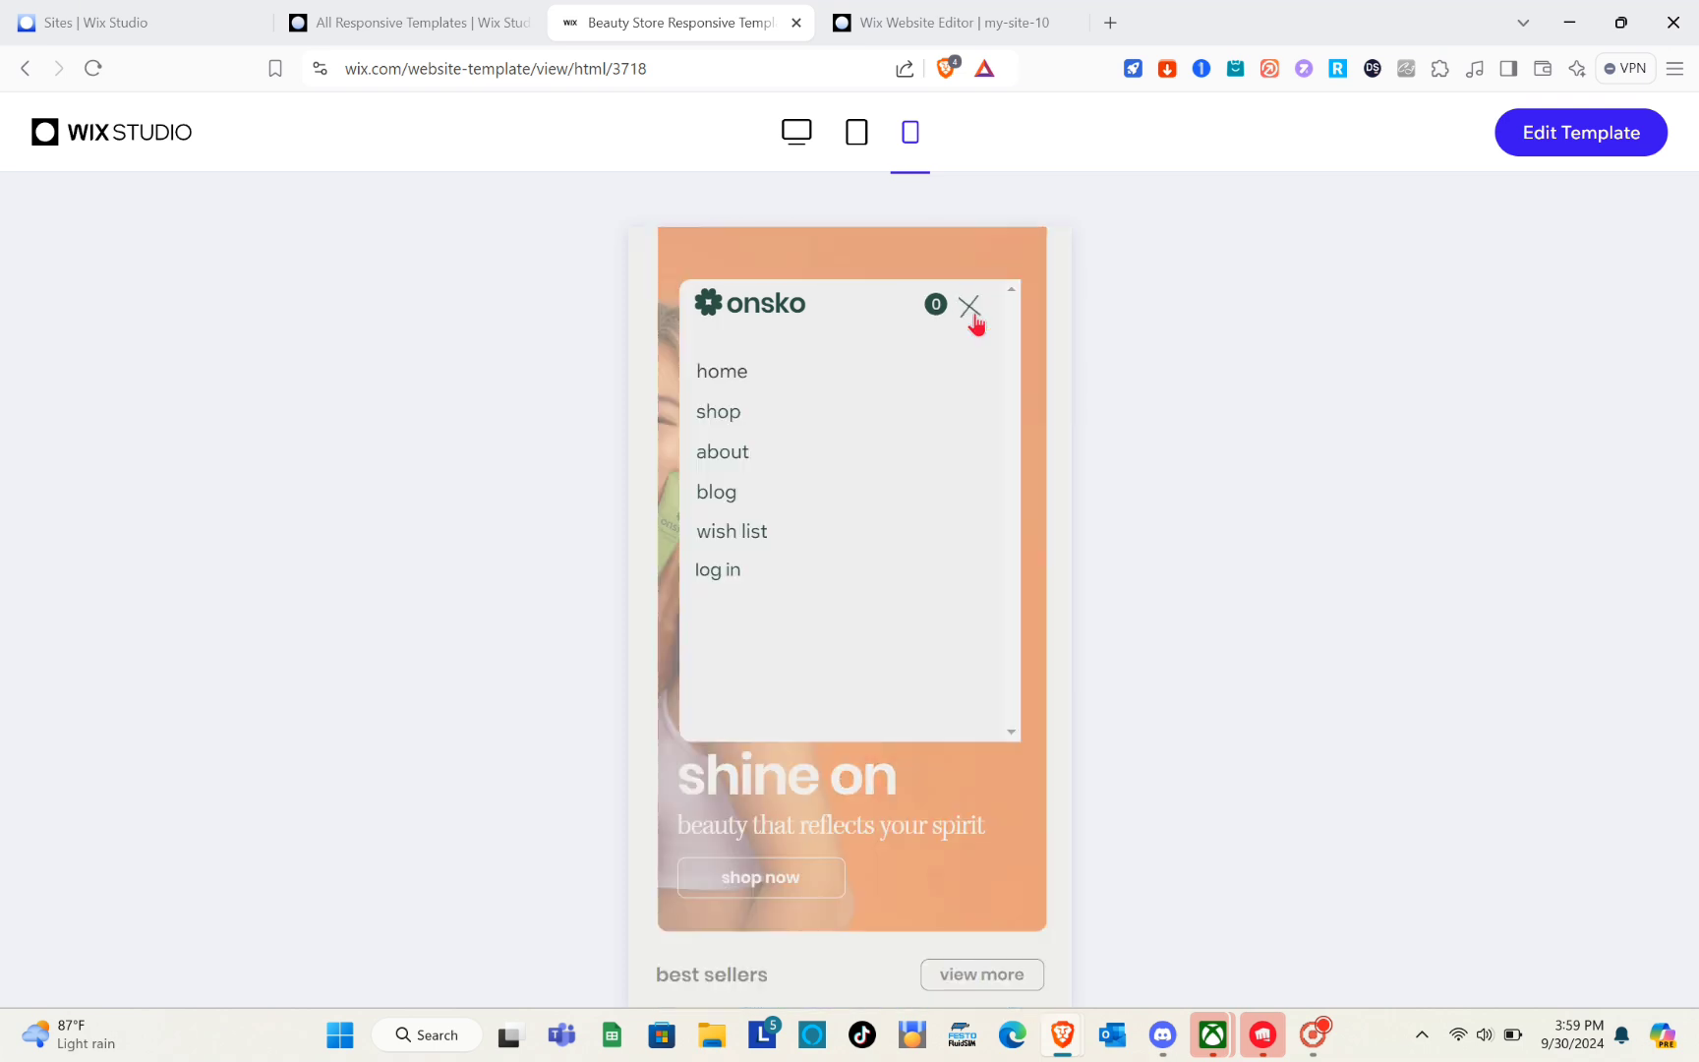
{"action": "left_click", "coordinate": [974, 313]}
{"action": "scroll", "coordinate": [885, 581], "scroll_direction": "down", "scroll_amount": 10}
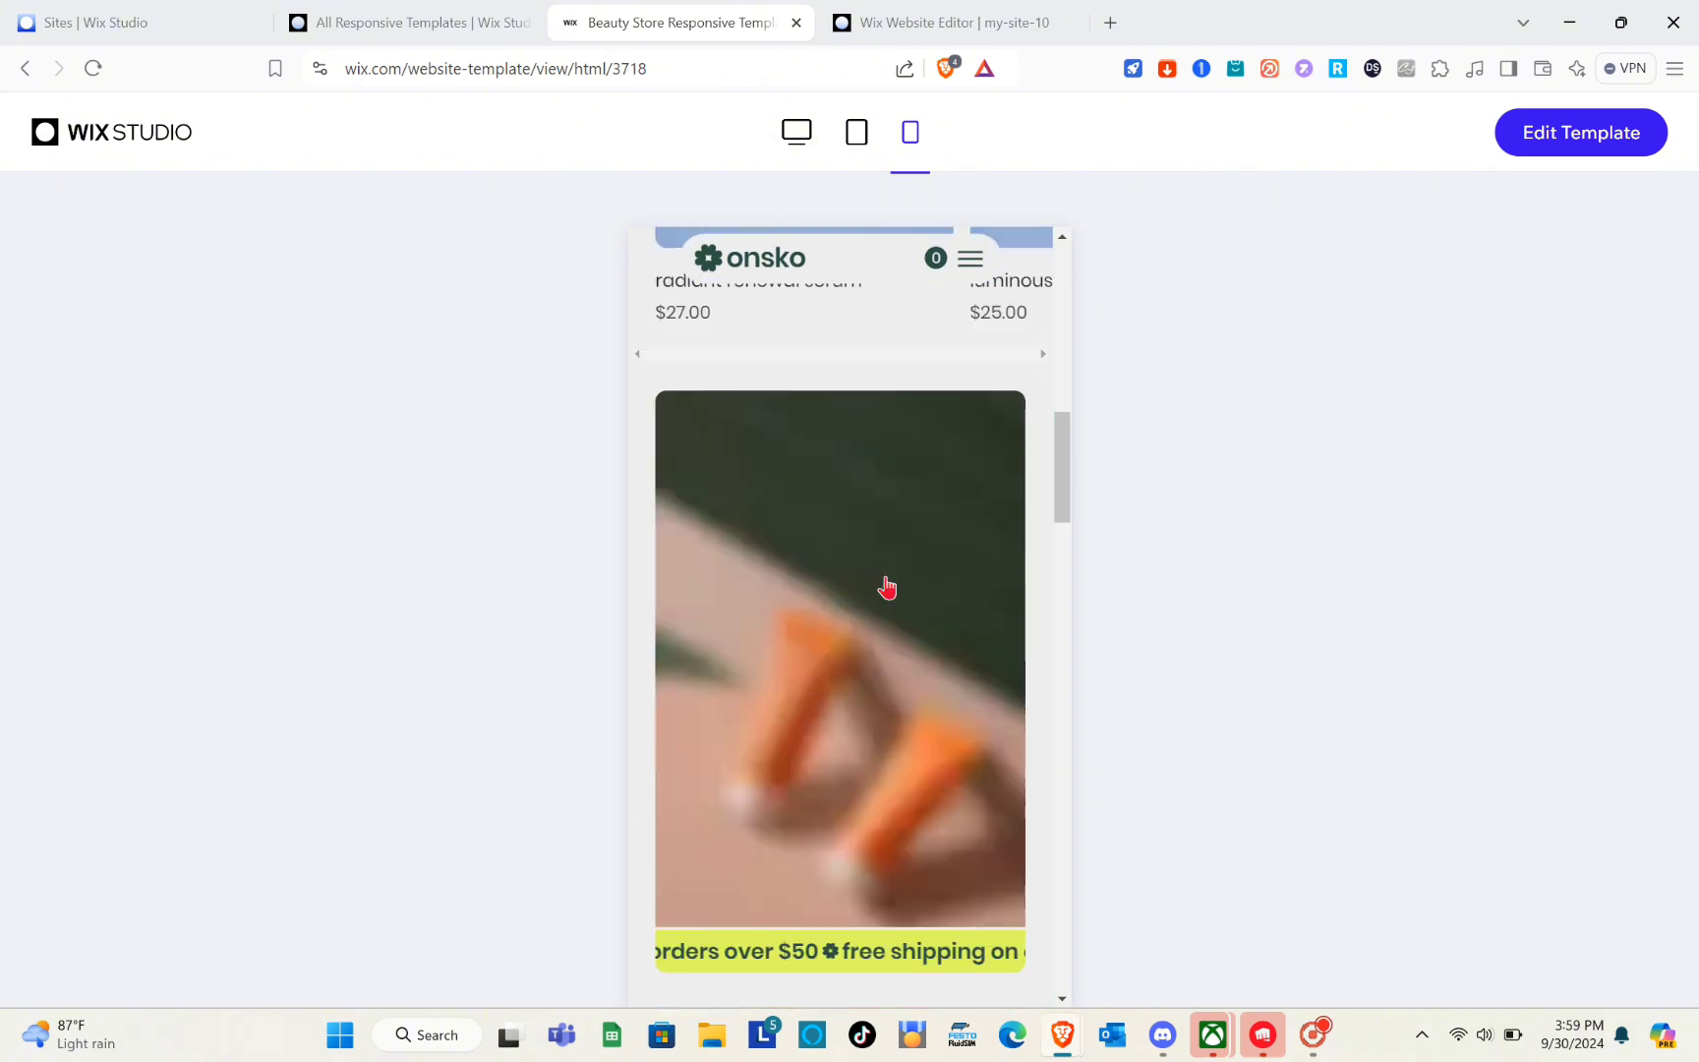
{"action": "scroll", "coordinate": [884, 575], "scroll_direction": "up", "scroll_amount": 12}
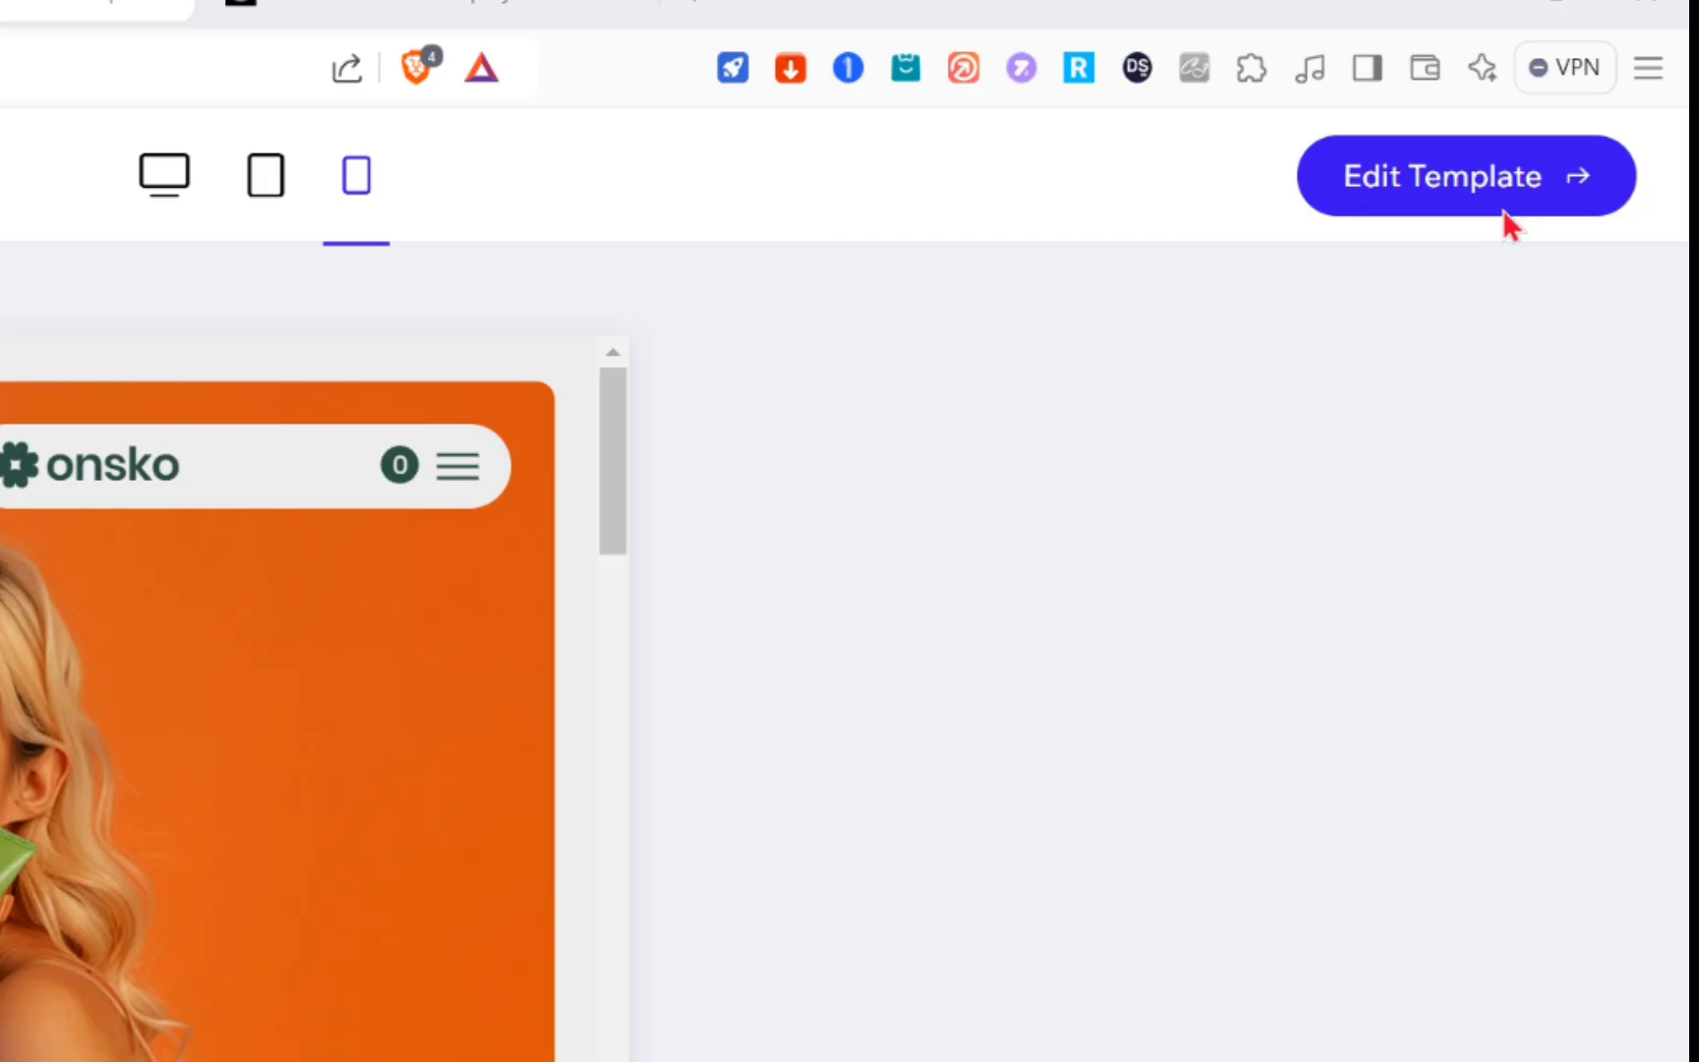
Open the Beauty Store template for editing and look through its home page.
{"action": "left_click", "coordinate": [1603, 154]}
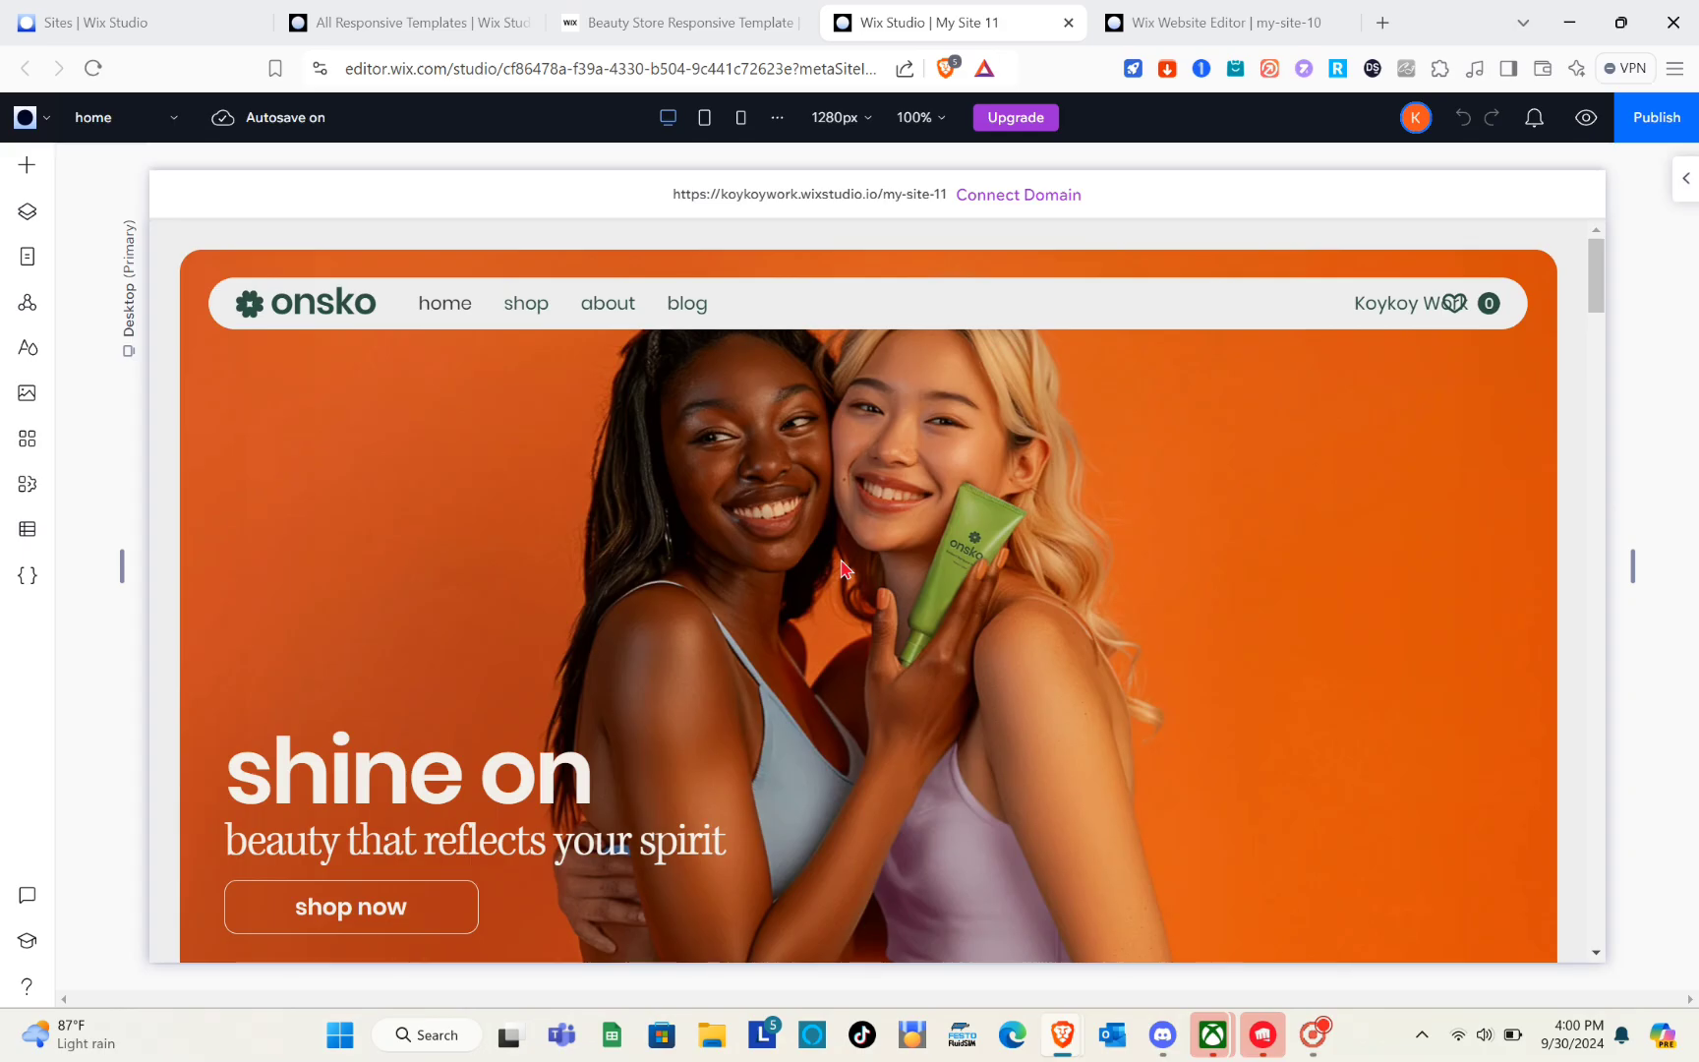
{"action": "scroll", "coordinate": [493, 669], "scroll_direction": "down", "scroll_amount": 5}
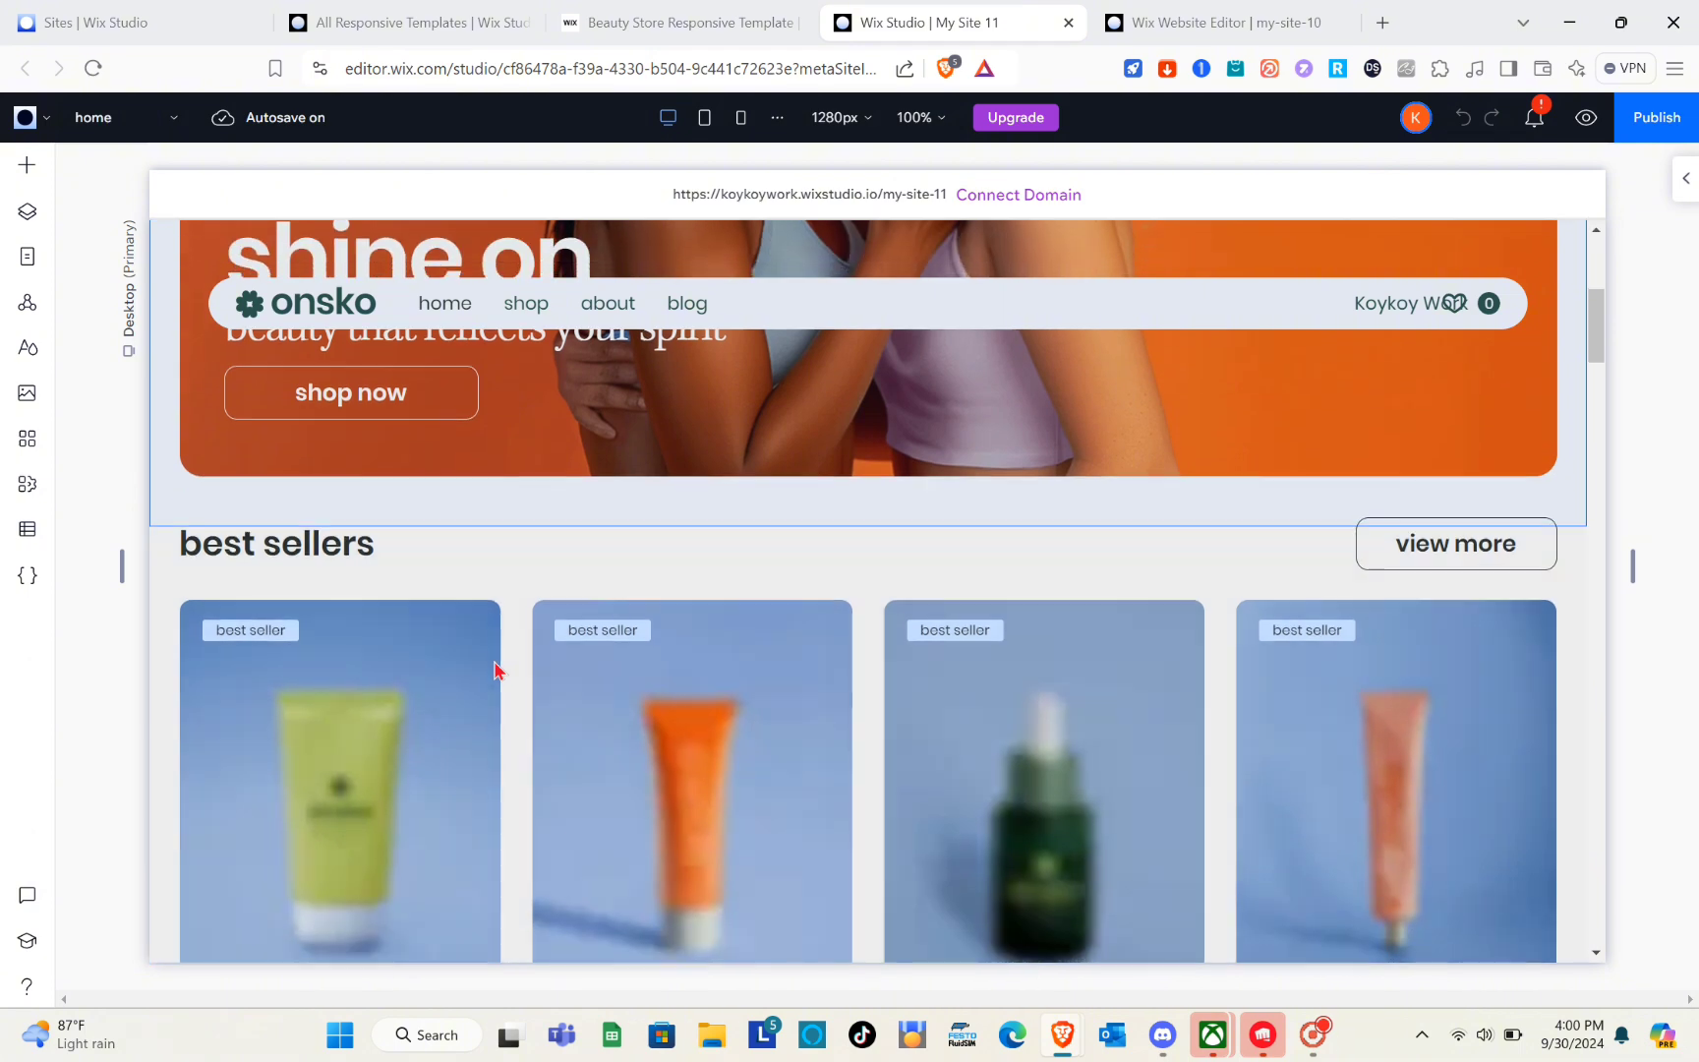
{"action": "scroll", "coordinate": [495, 667], "scroll_direction": "down", "scroll_amount": 10}
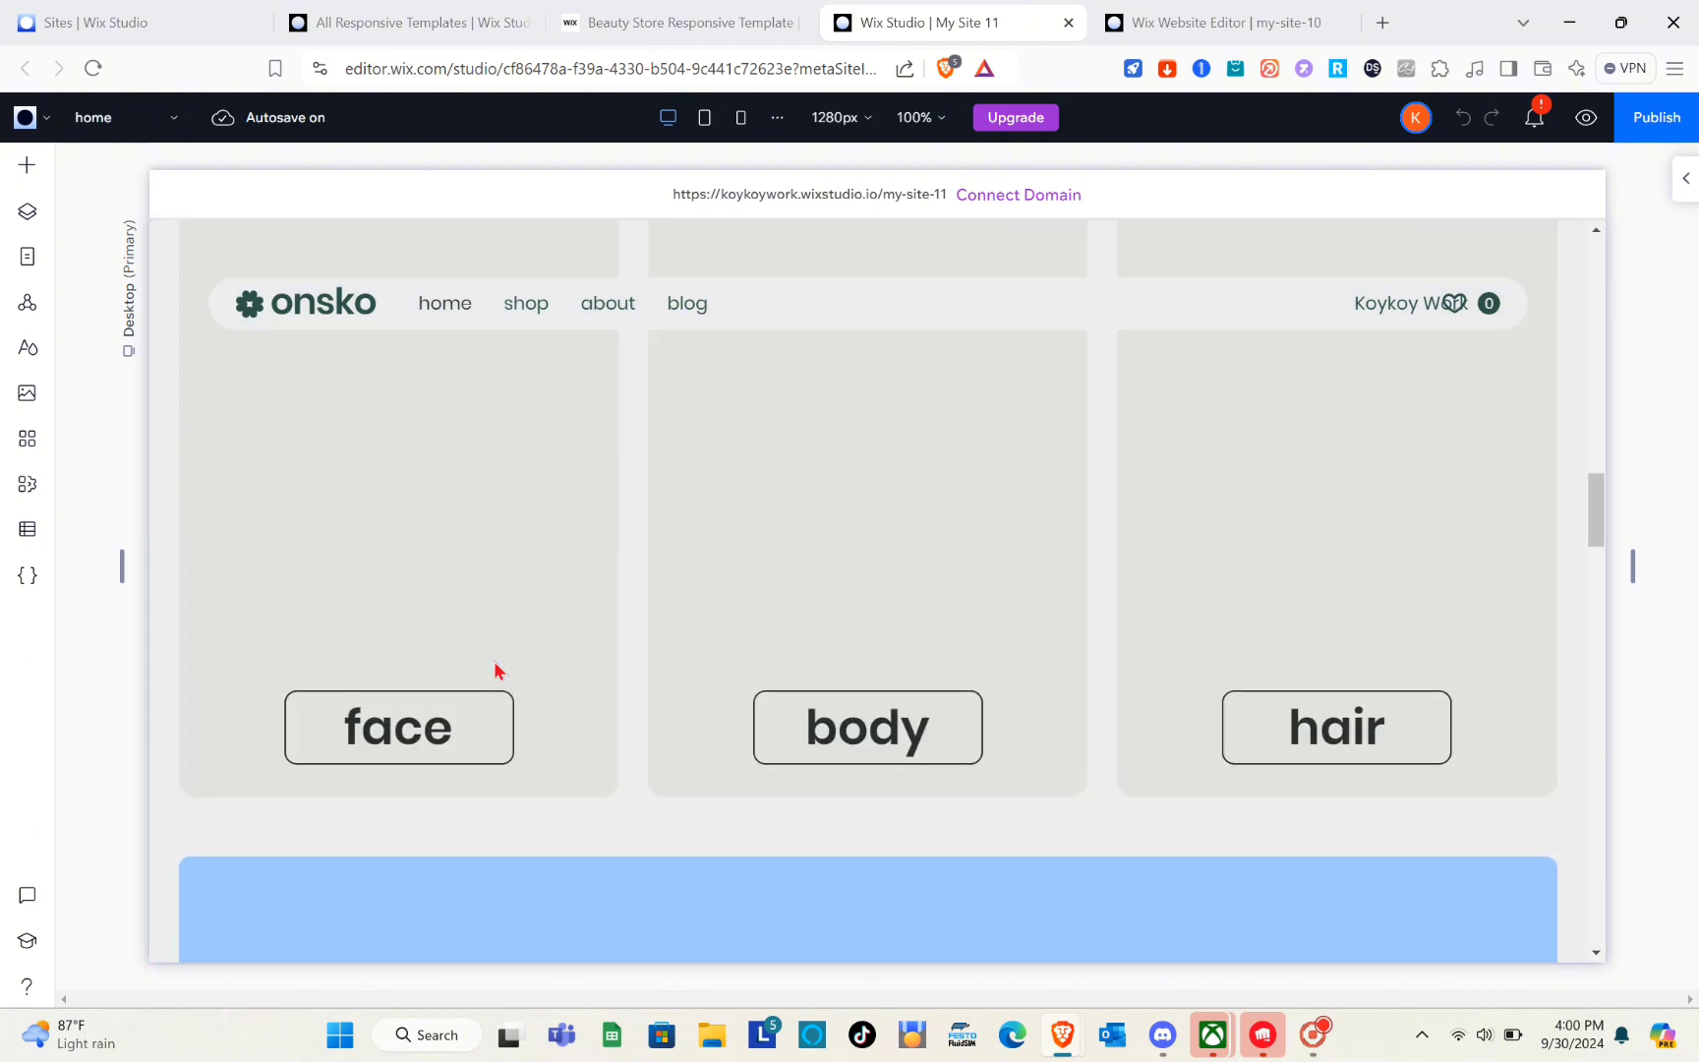
{"action": "scroll", "coordinate": [494, 663], "scroll_direction": "up", "scroll_amount": 15}
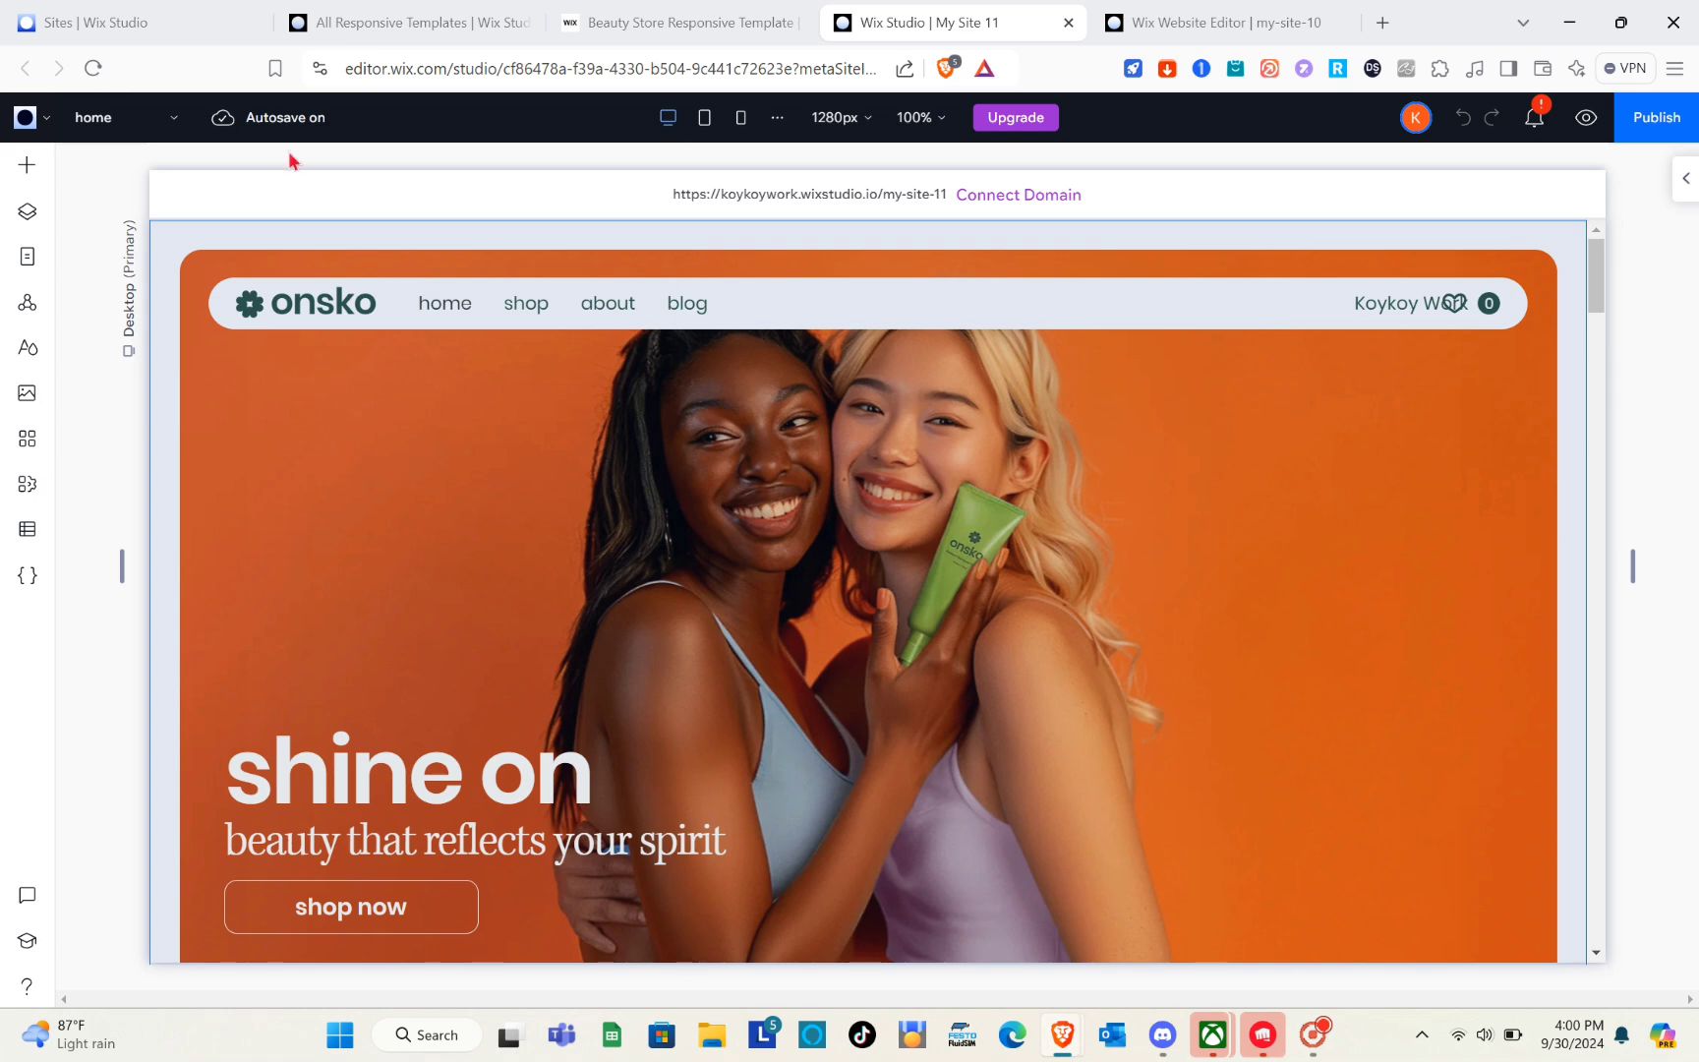
Examine the list of the site's pages, close it and look over the home page sections.
{"action": "left_click", "coordinate": [162, 128]}
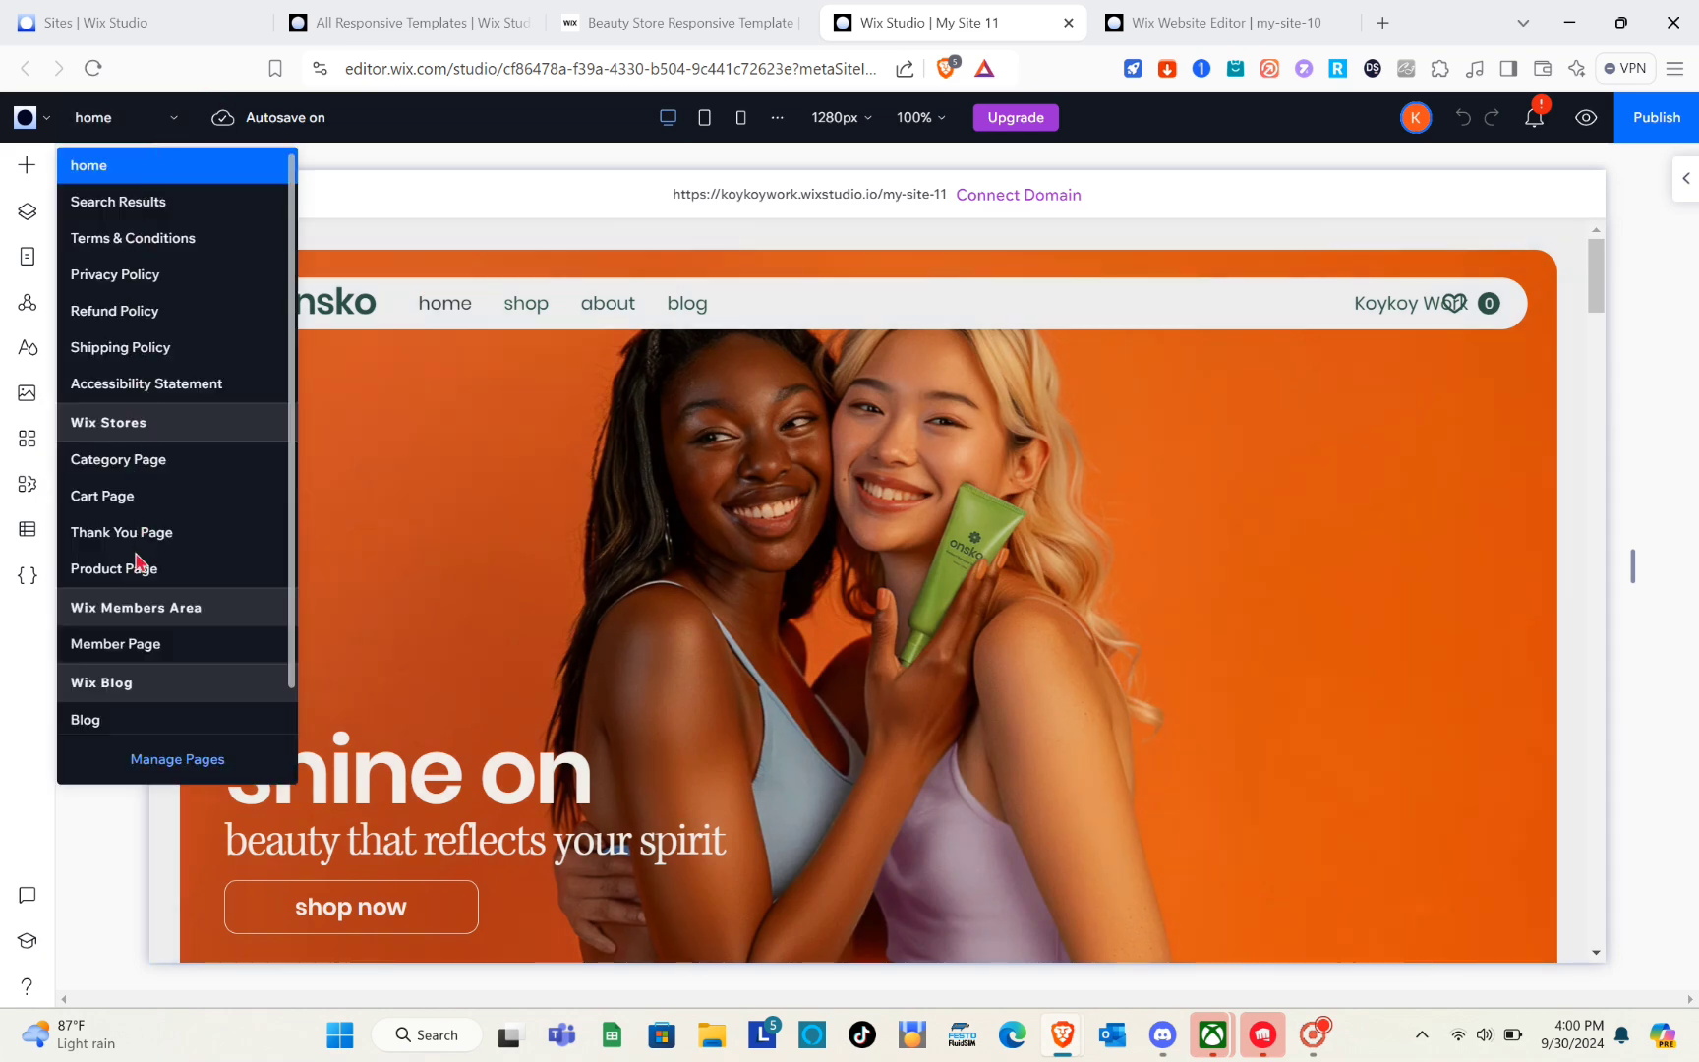
{"action": "scroll", "coordinate": [139, 568], "scroll_direction": "down", "scroll_amount": 1}
{"action": "scroll", "coordinate": [139, 575], "scroll_direction": "up", "scroll_amount": 1}
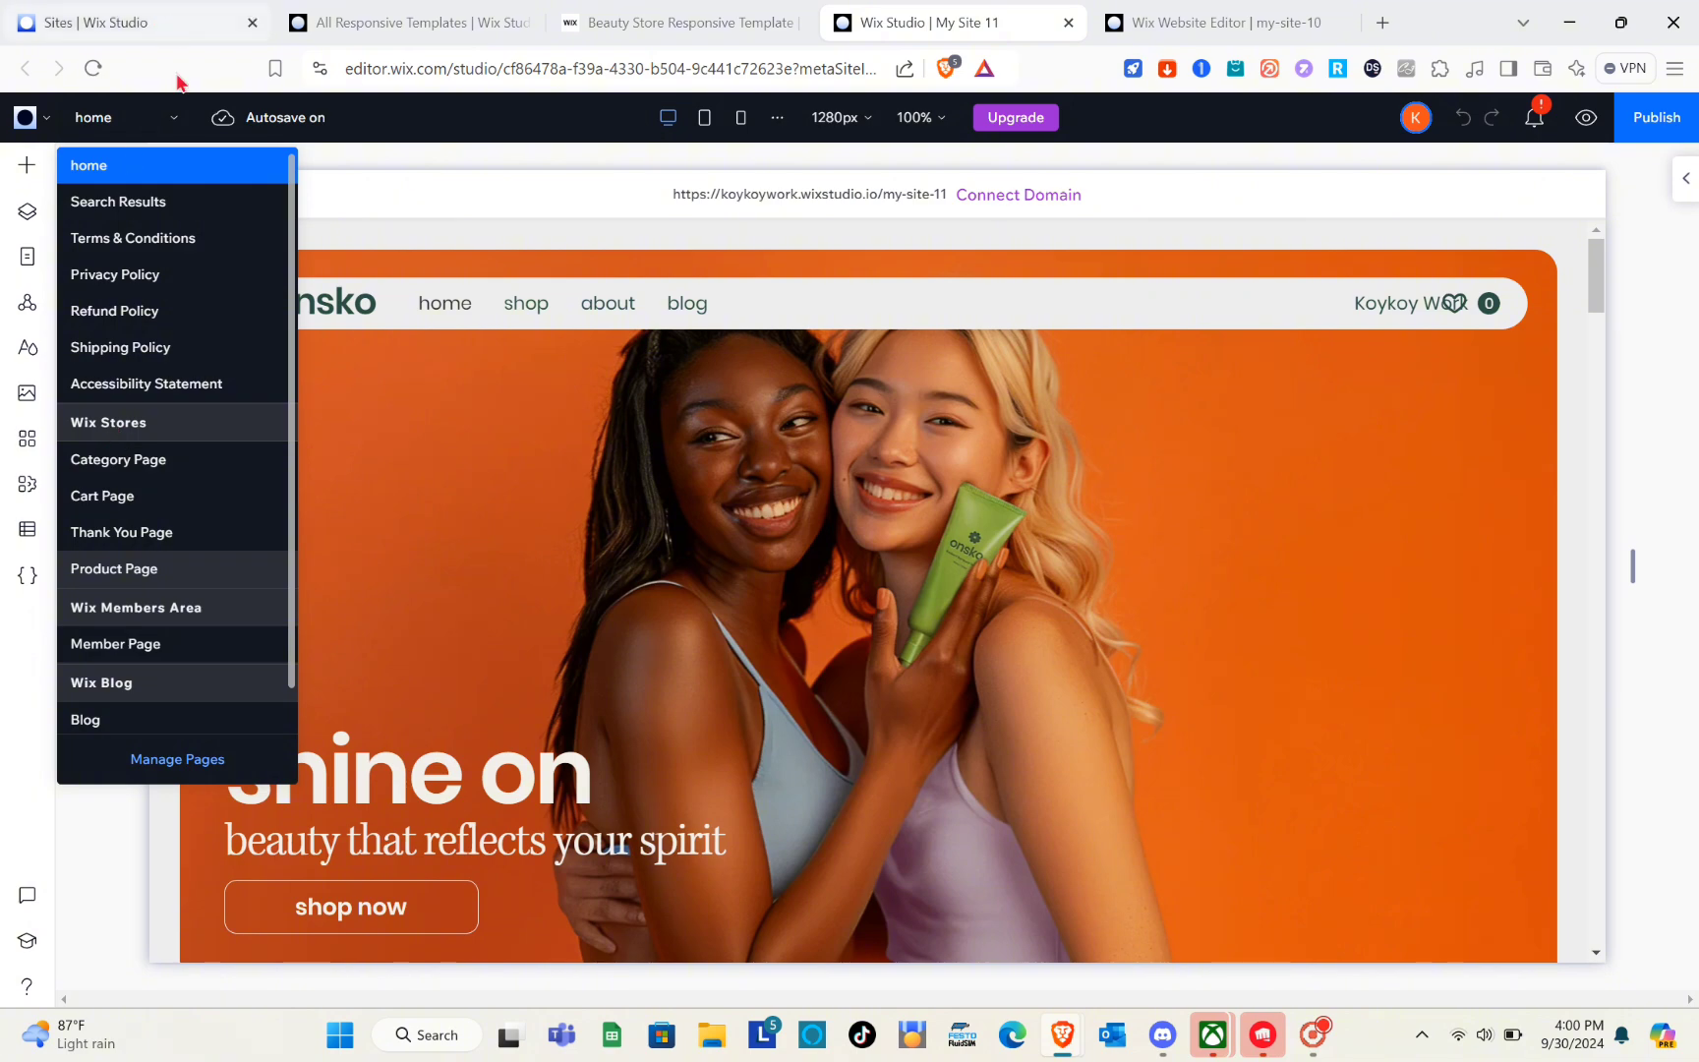
{"action": "left_click", "coordinate": [466, 381]}
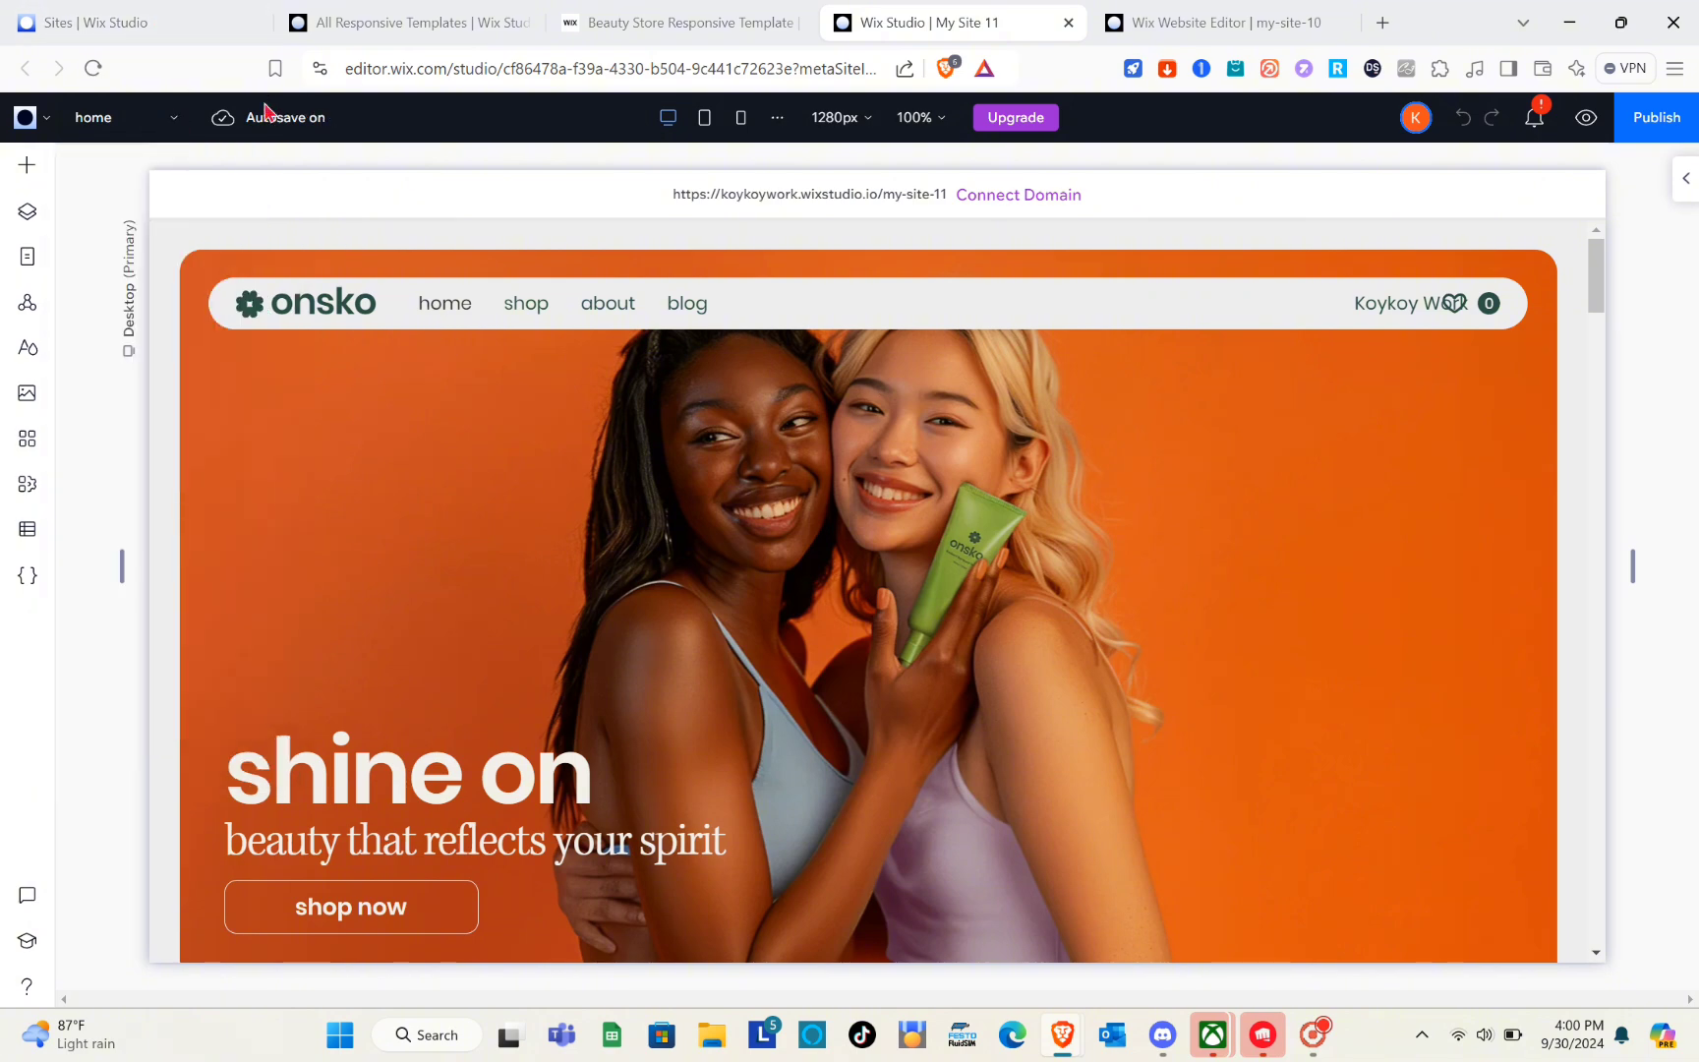
{"action": "scroll", "coordinate": [561, 524], "scroll_direction": "down", "scroll_amount": 15}
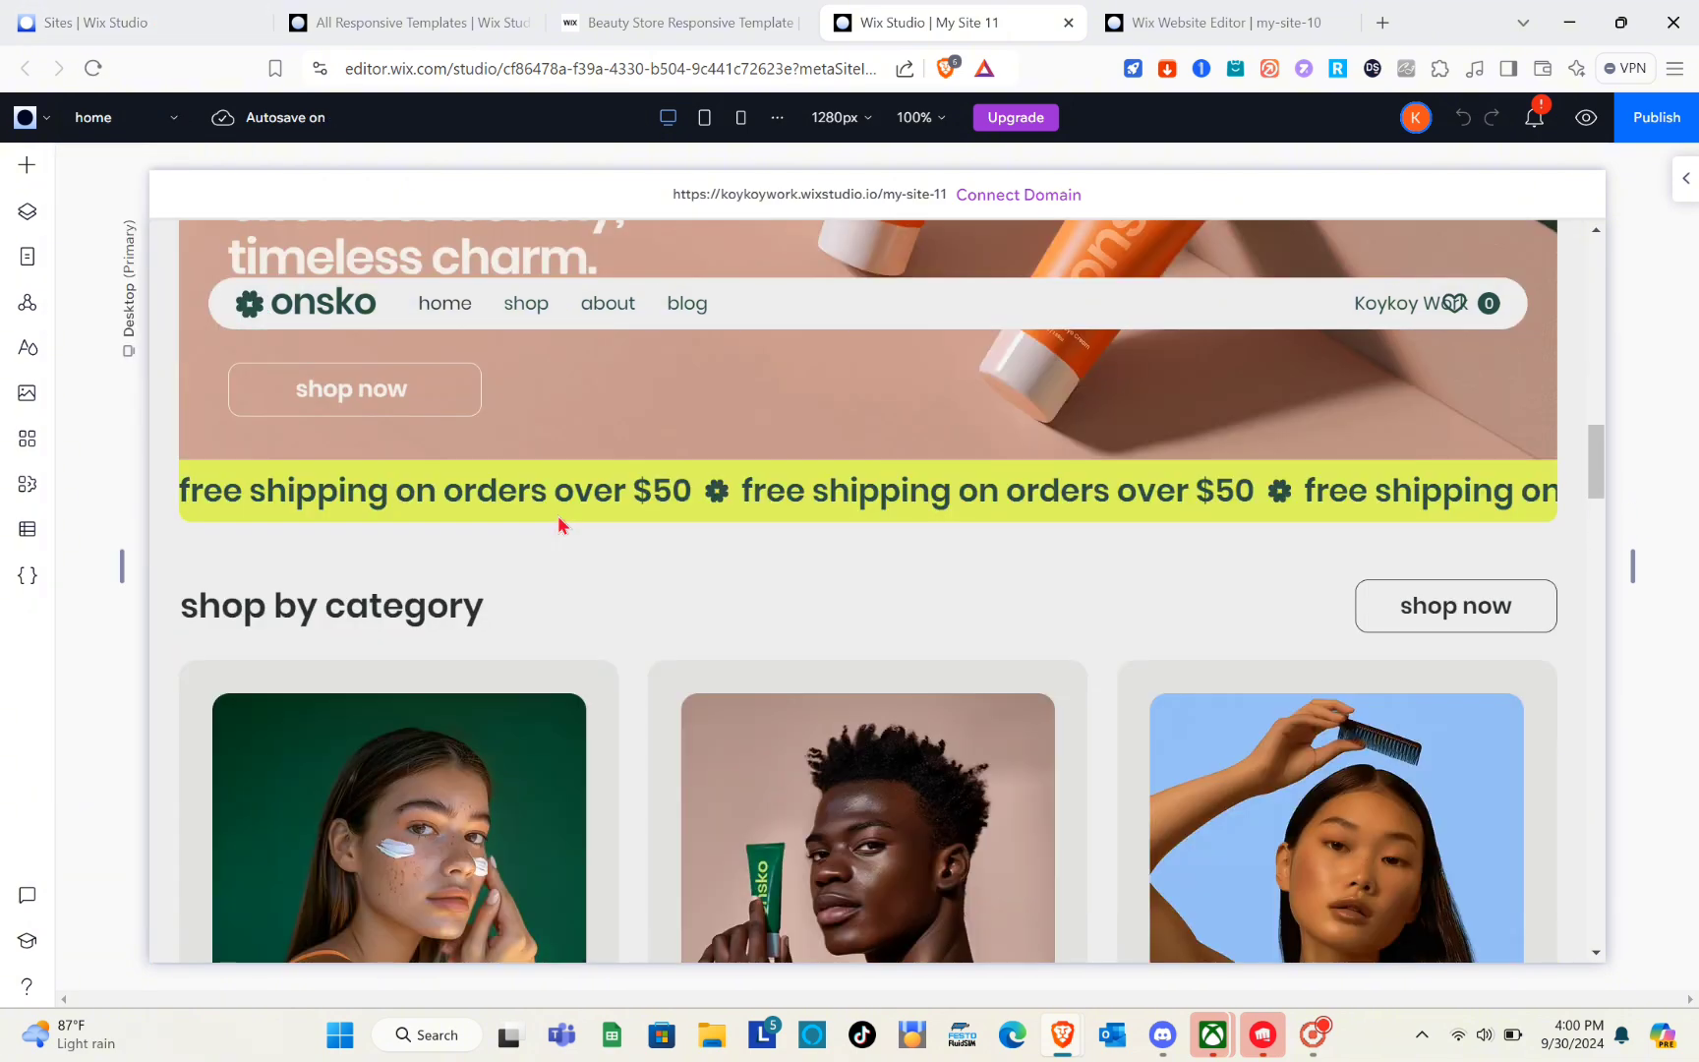
Begin replacing the large hero image on the home page and check the available sources for uploading media.
{"action": "scroll", "coordinate": [562, 525], "scroll_direction": "down", "scroll_amount": 5}
{"action": "scroll", "coordinate": [561, 524], "scroll_direction": "up", "scroll_amount": 9}
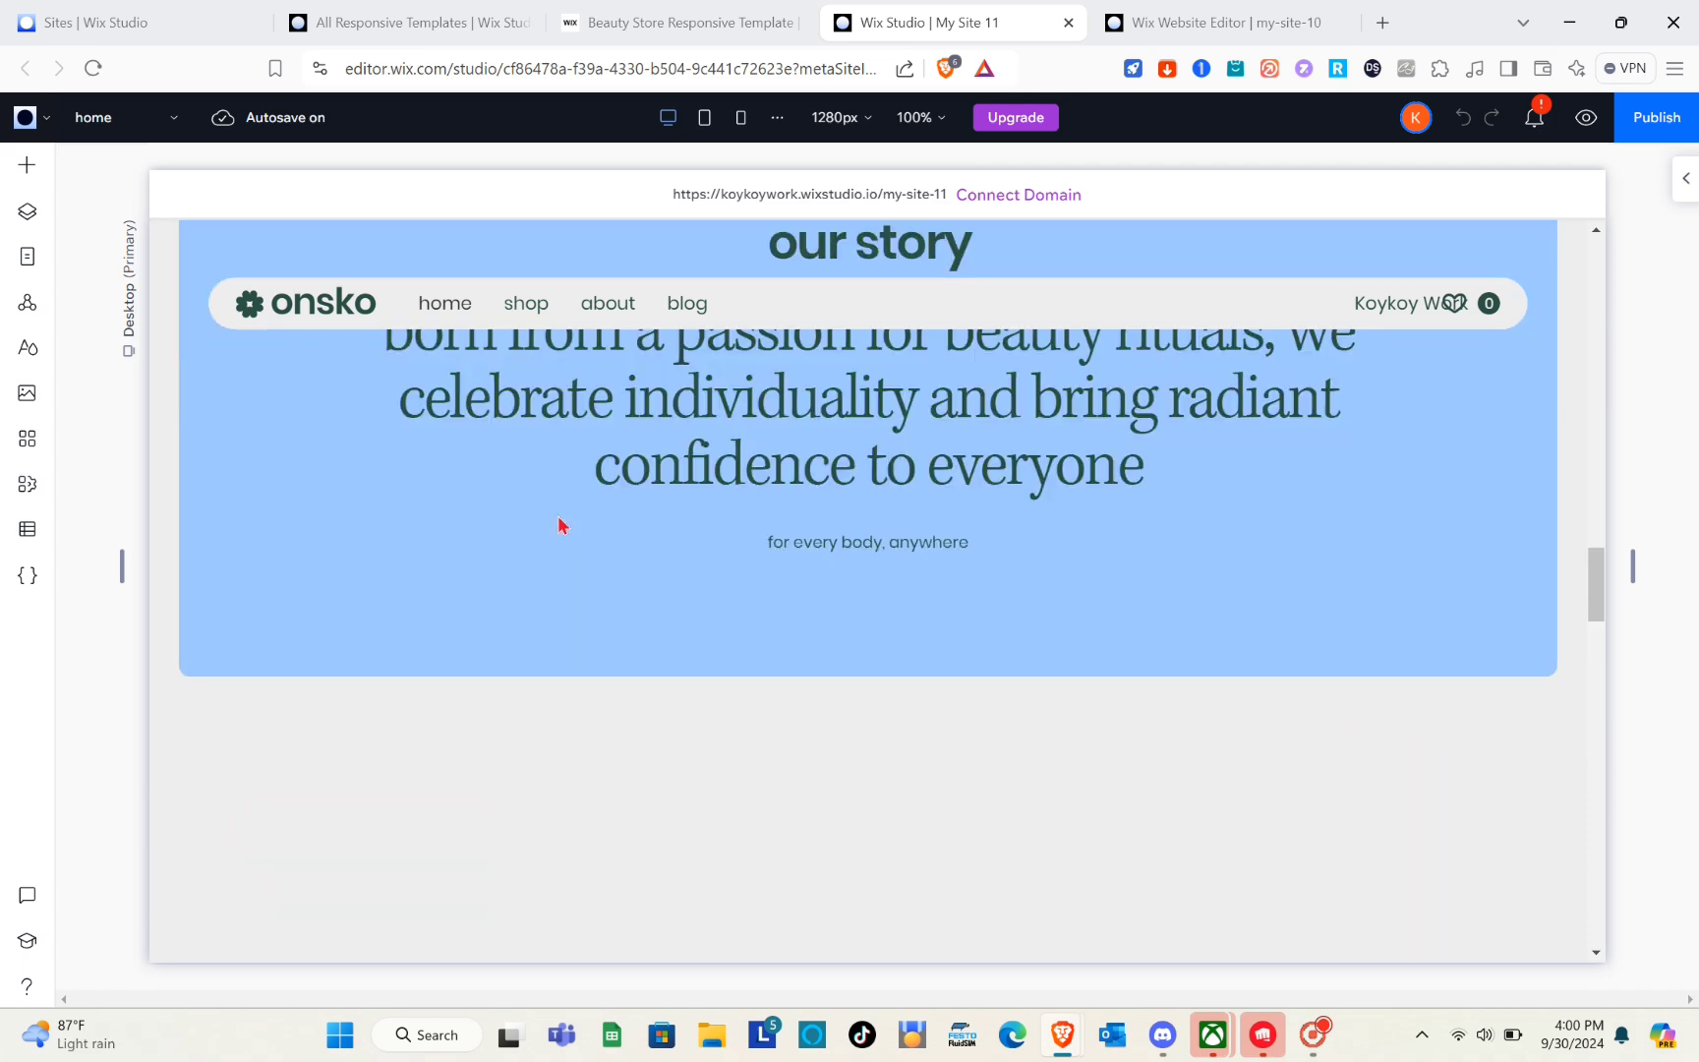
{"action": "scroll", "coordinate": [562, 524], "scroll_direction": "up", "scroll_amount": 6}
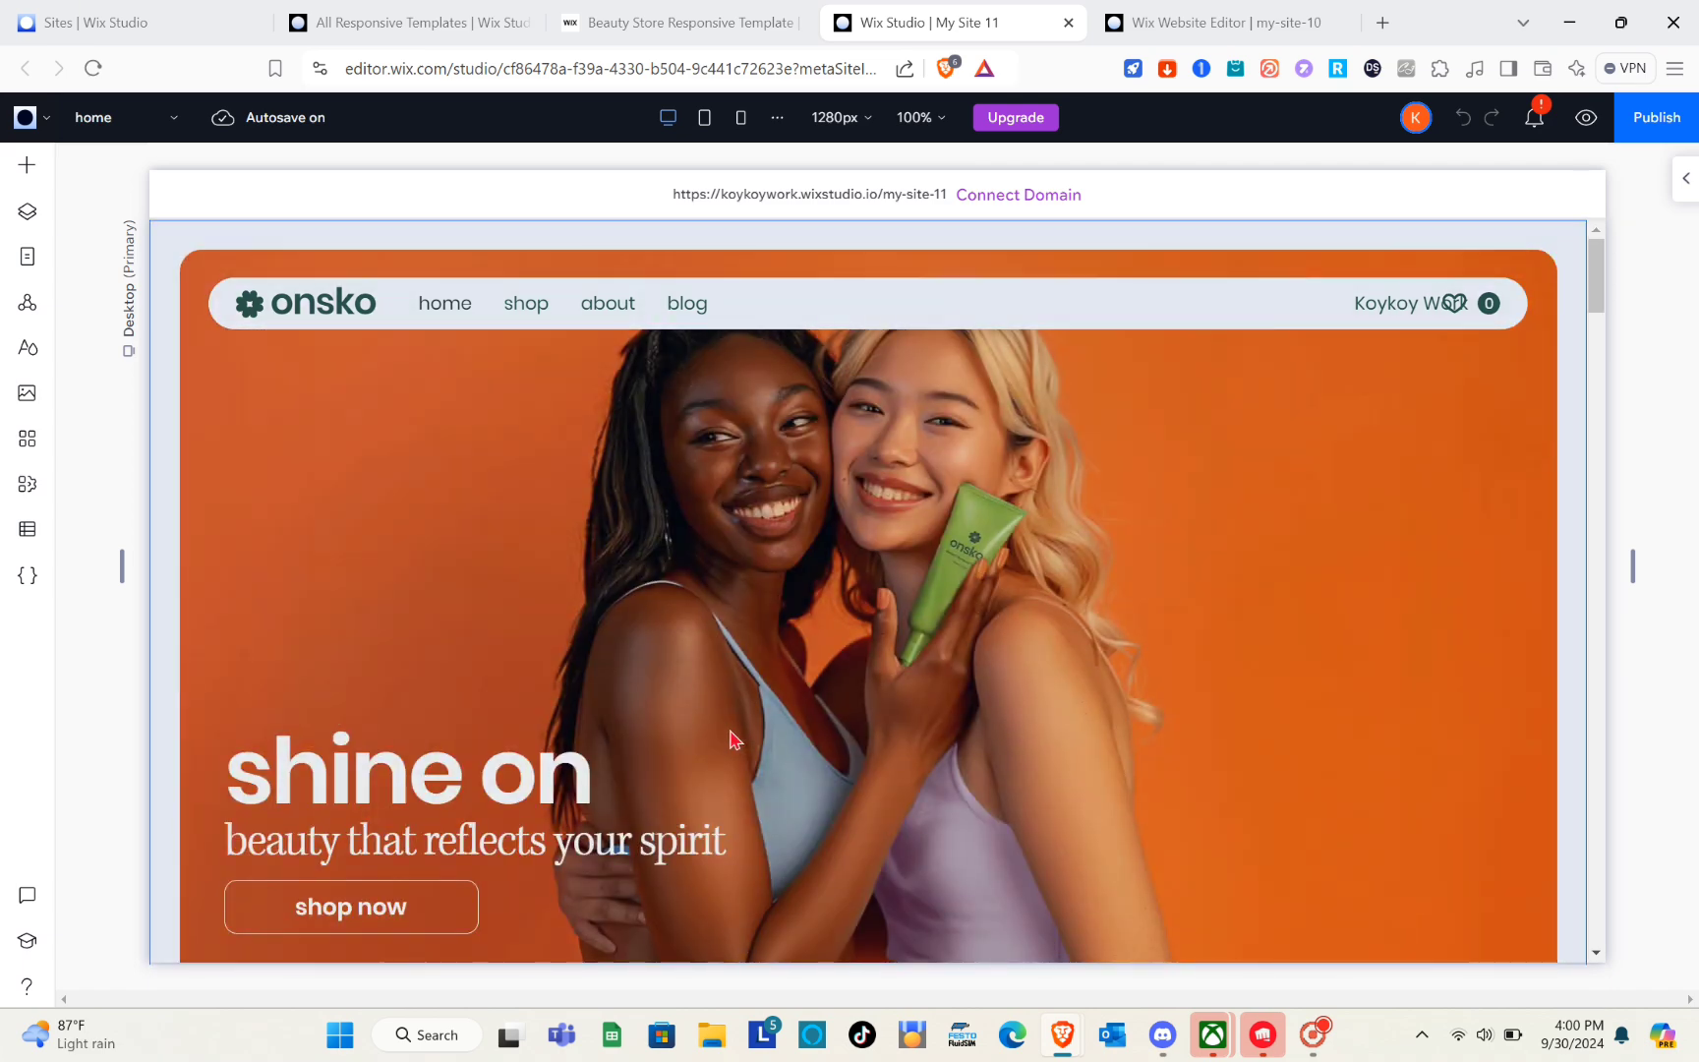
{"action": "left_click", "coordinate": [842, 461]}
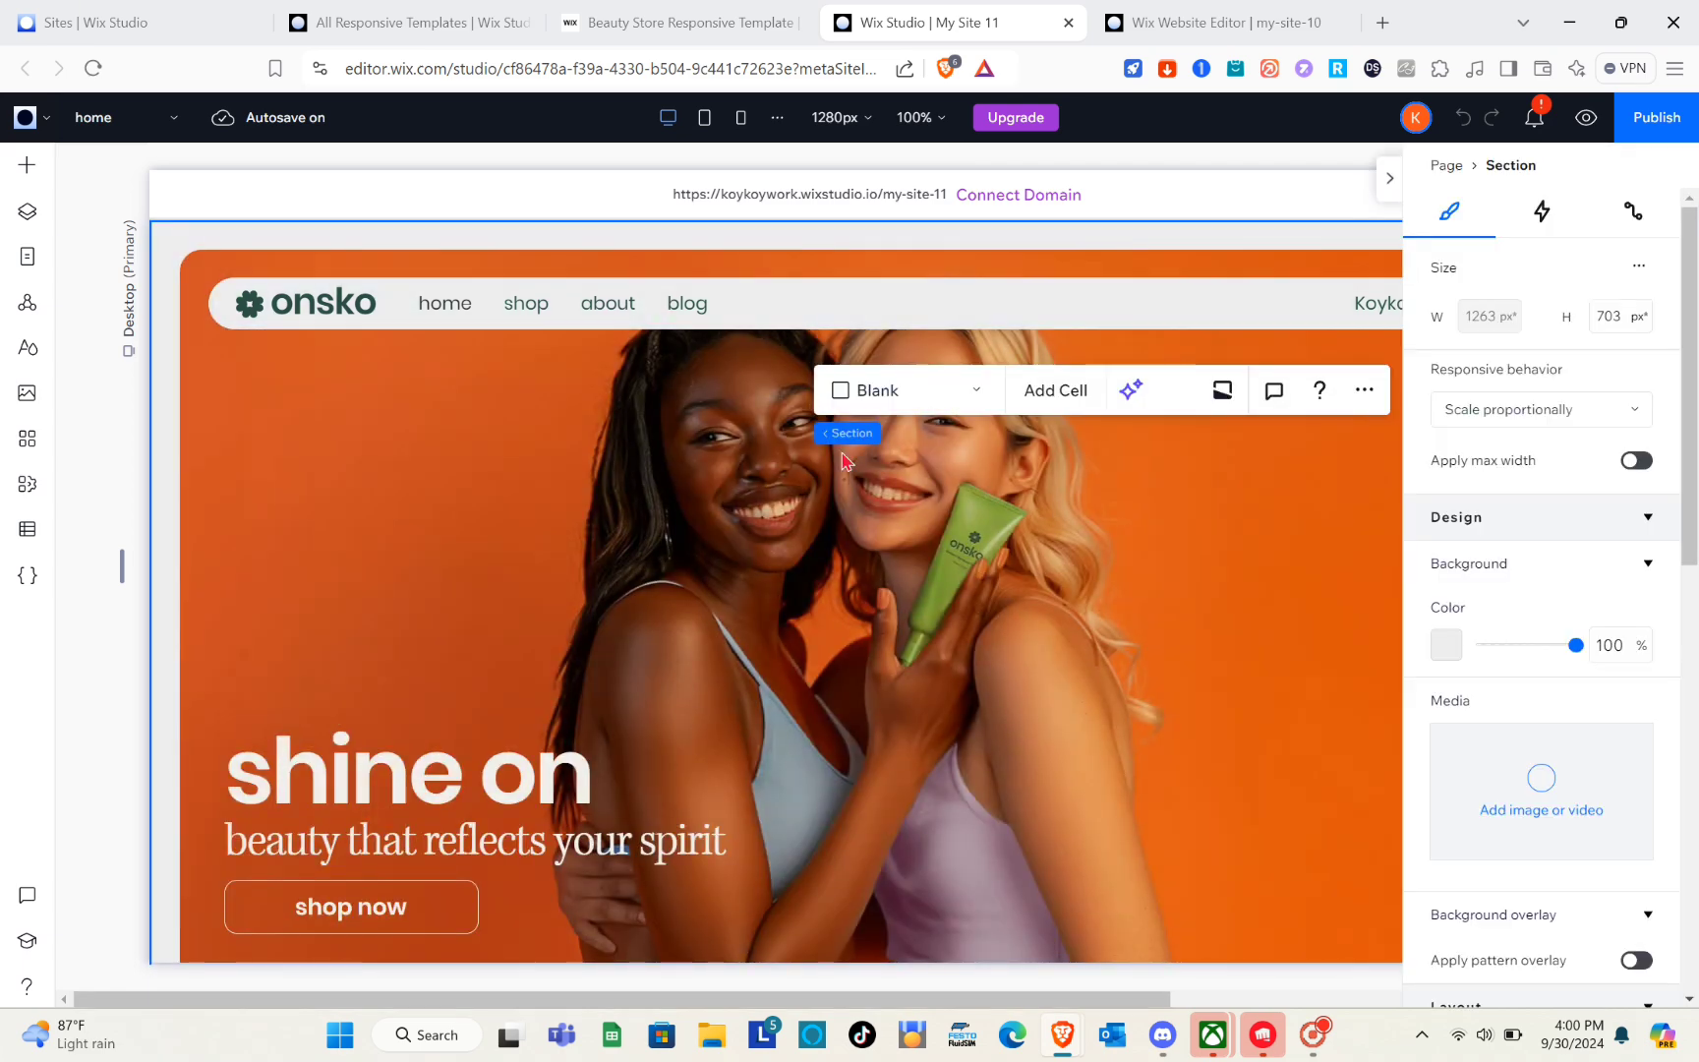
{"action": "left_click", "coordinate": [860, 550]}
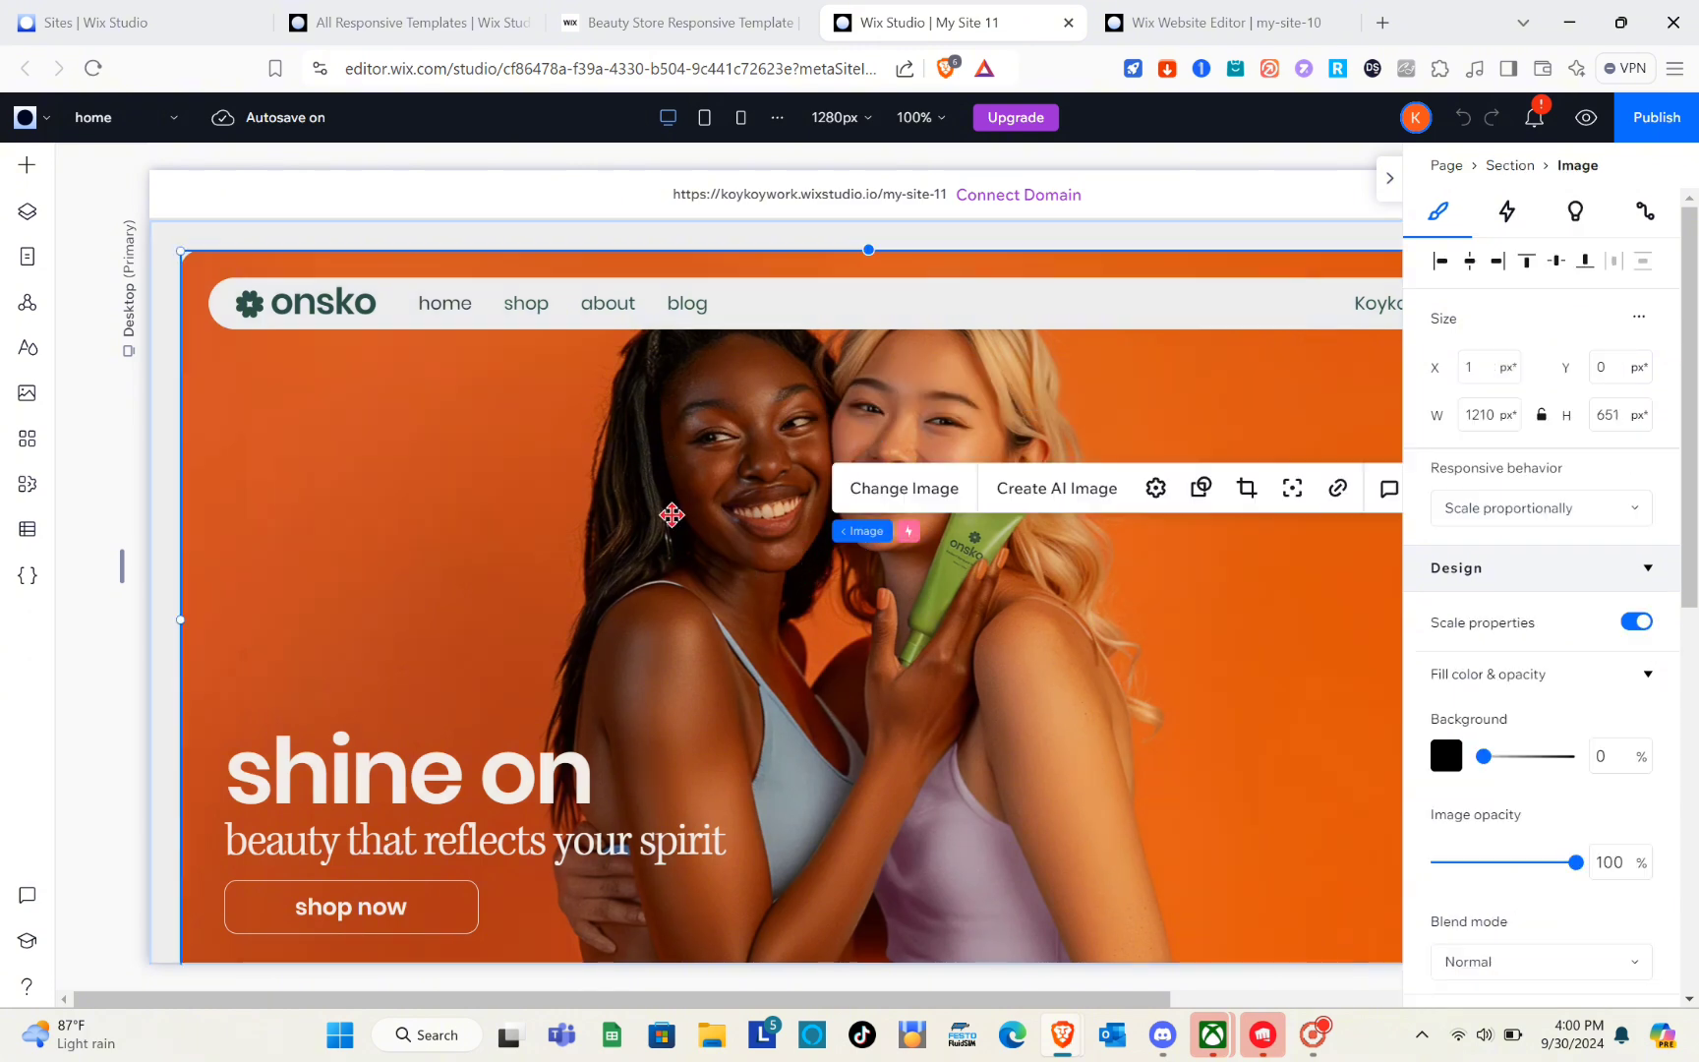
{"action": "left_click", "coordinate": [852, 498]}
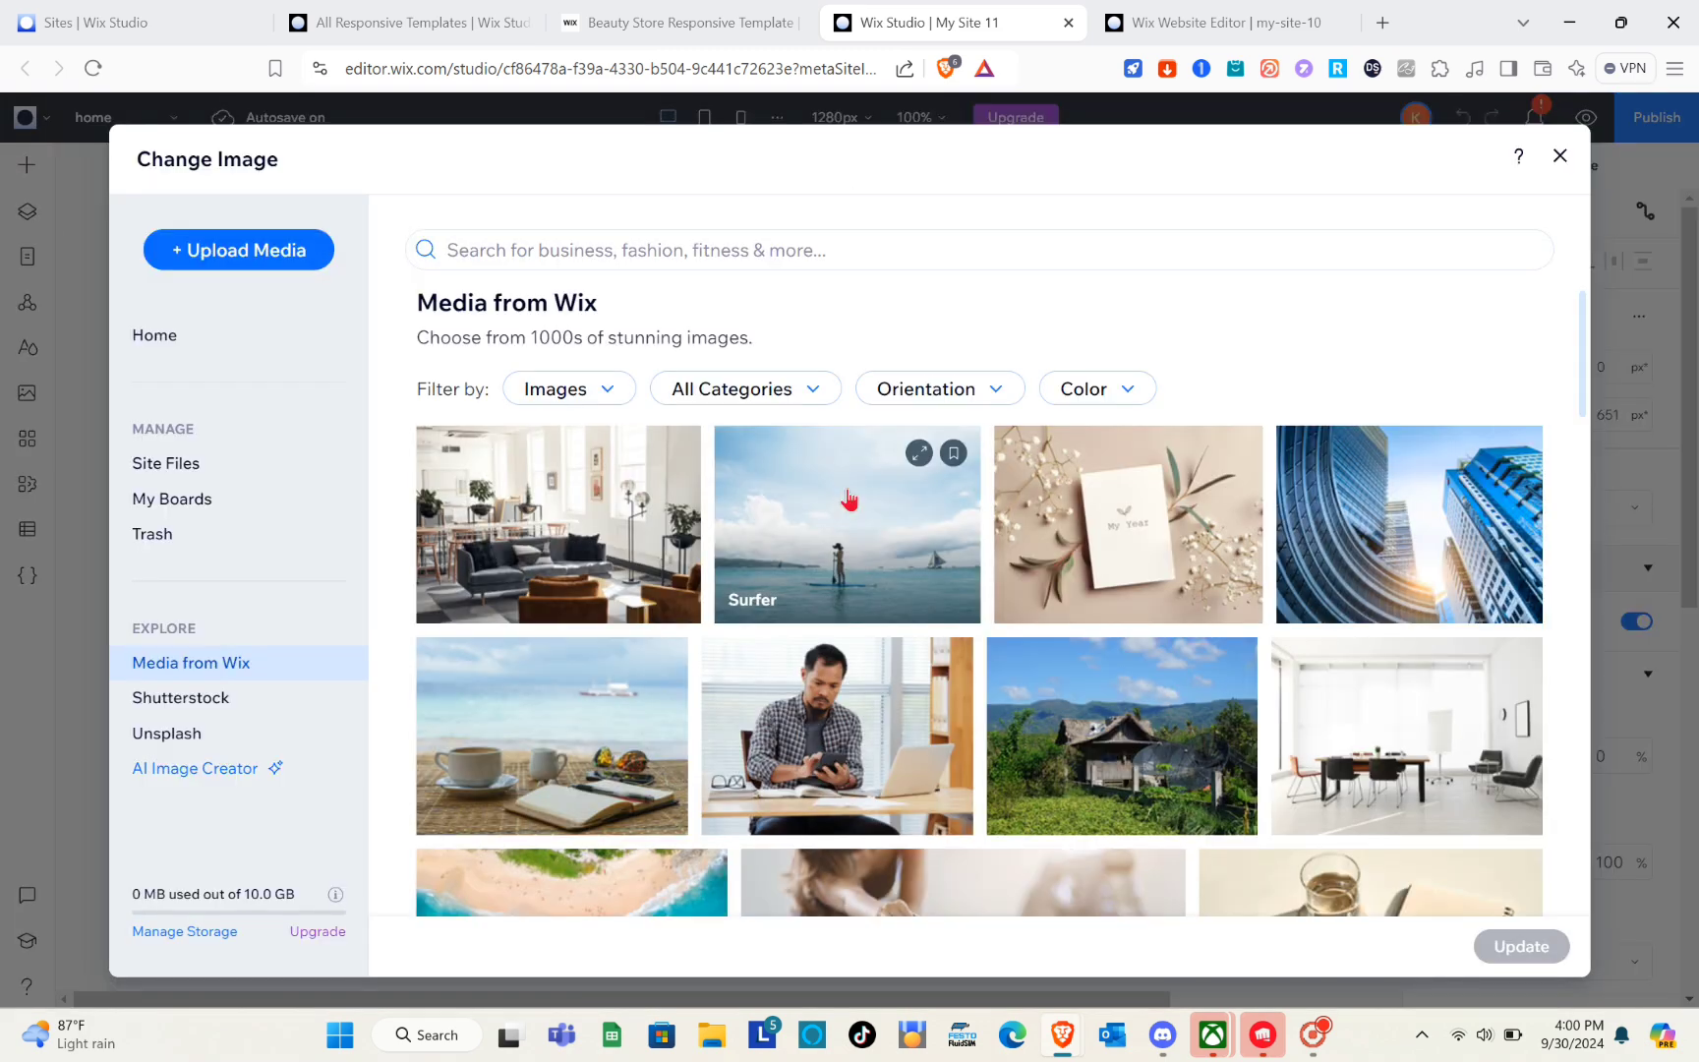
{"action": "left_click", "coordinate": [262, 255]}
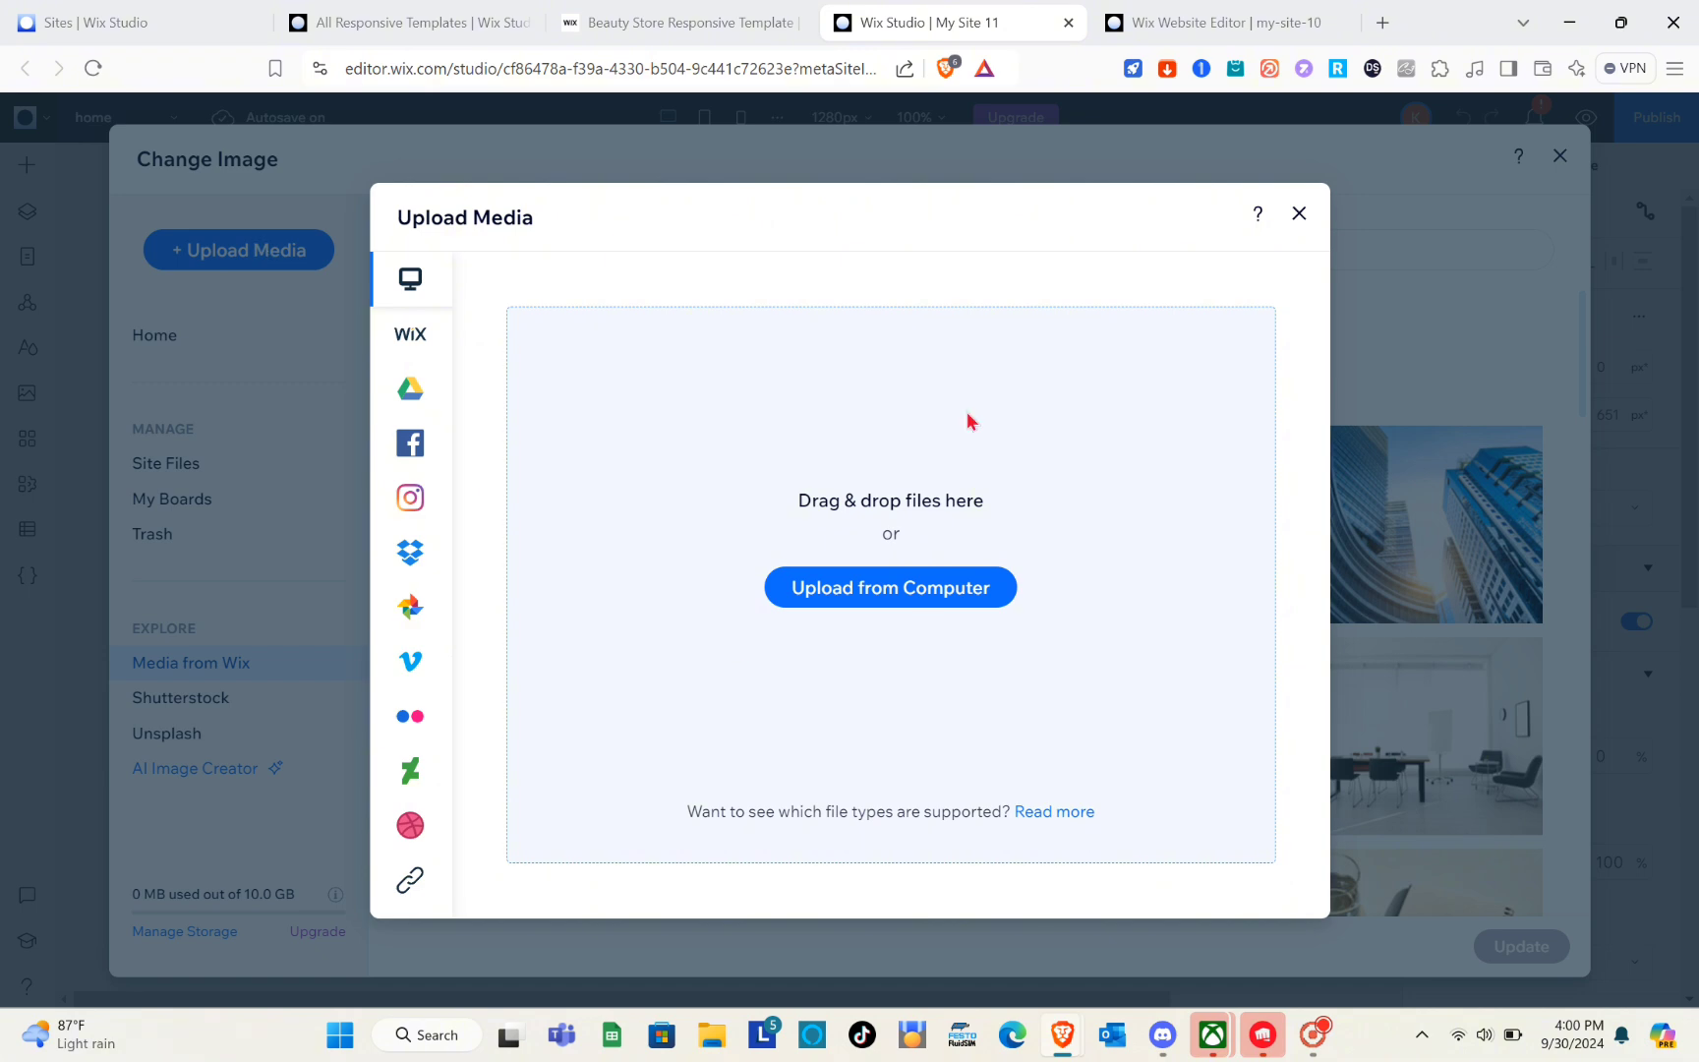
{"action": "left_click", "coordinate": [1298, 216]}
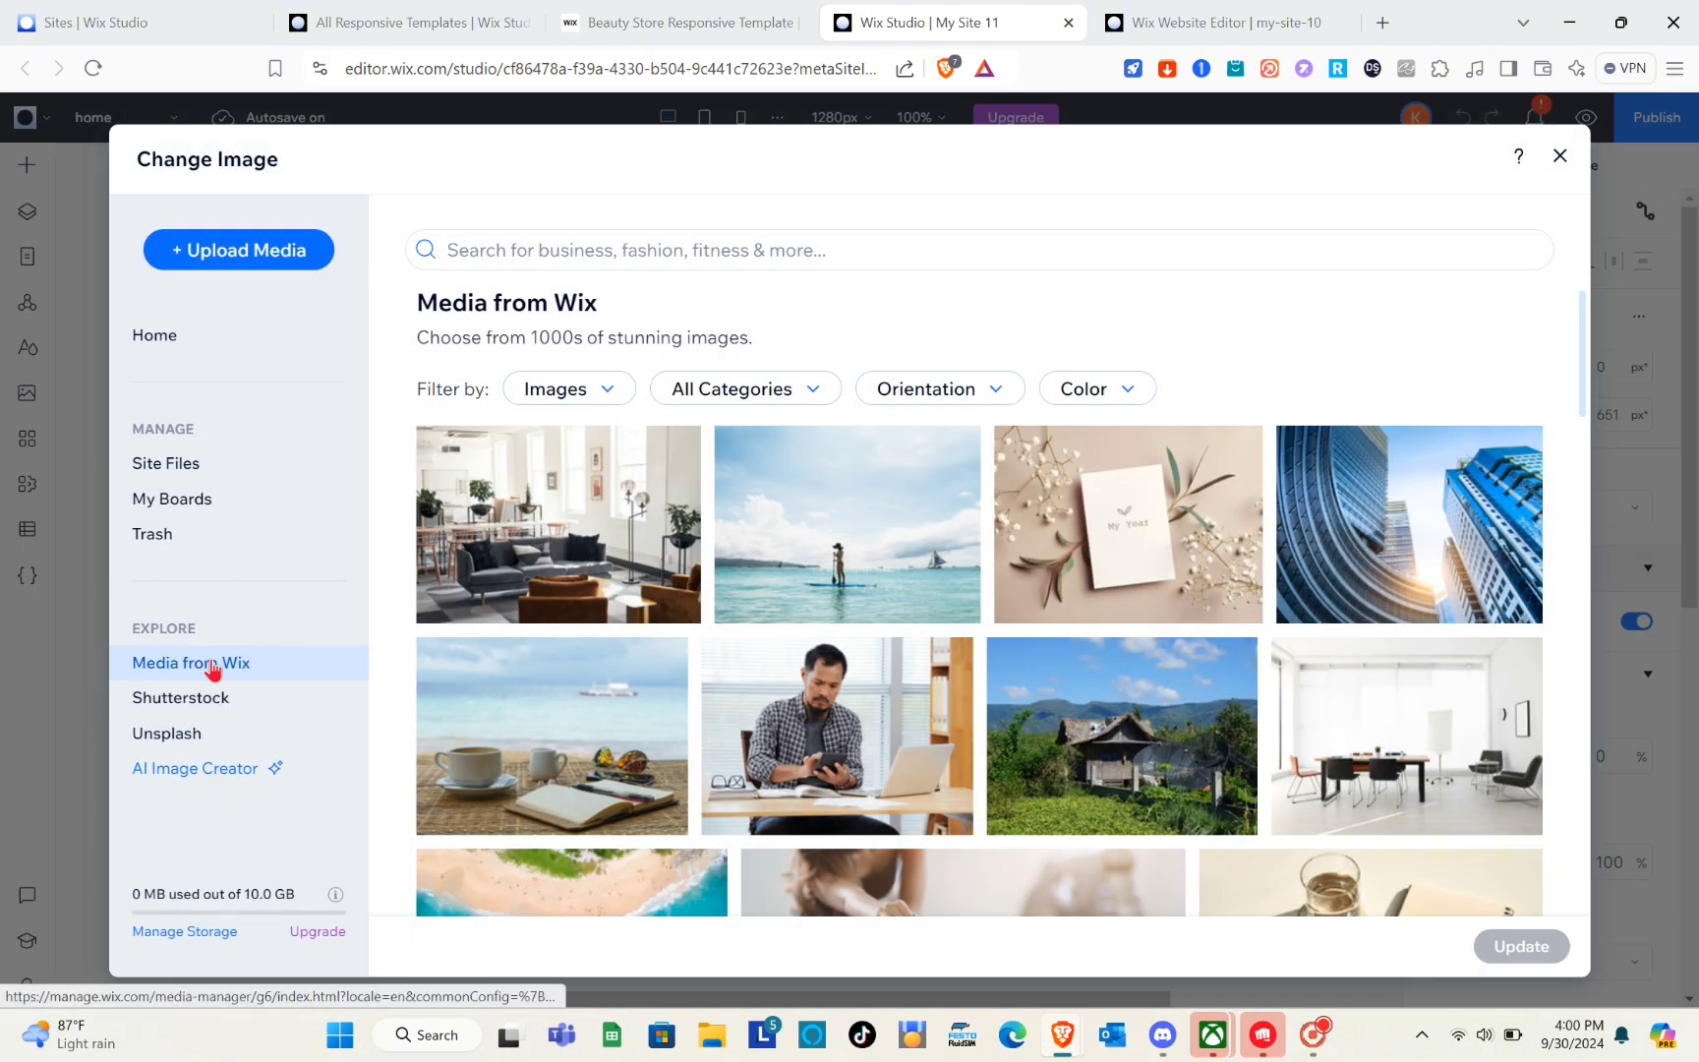
Search Media from Wix for "MAKE UP" and replace the hero image with the photo of three lipsticks on clear blocks.
{"action": "left_click", "coordinate": [823, 264]}
{"action": "type", "text": "MAK"}
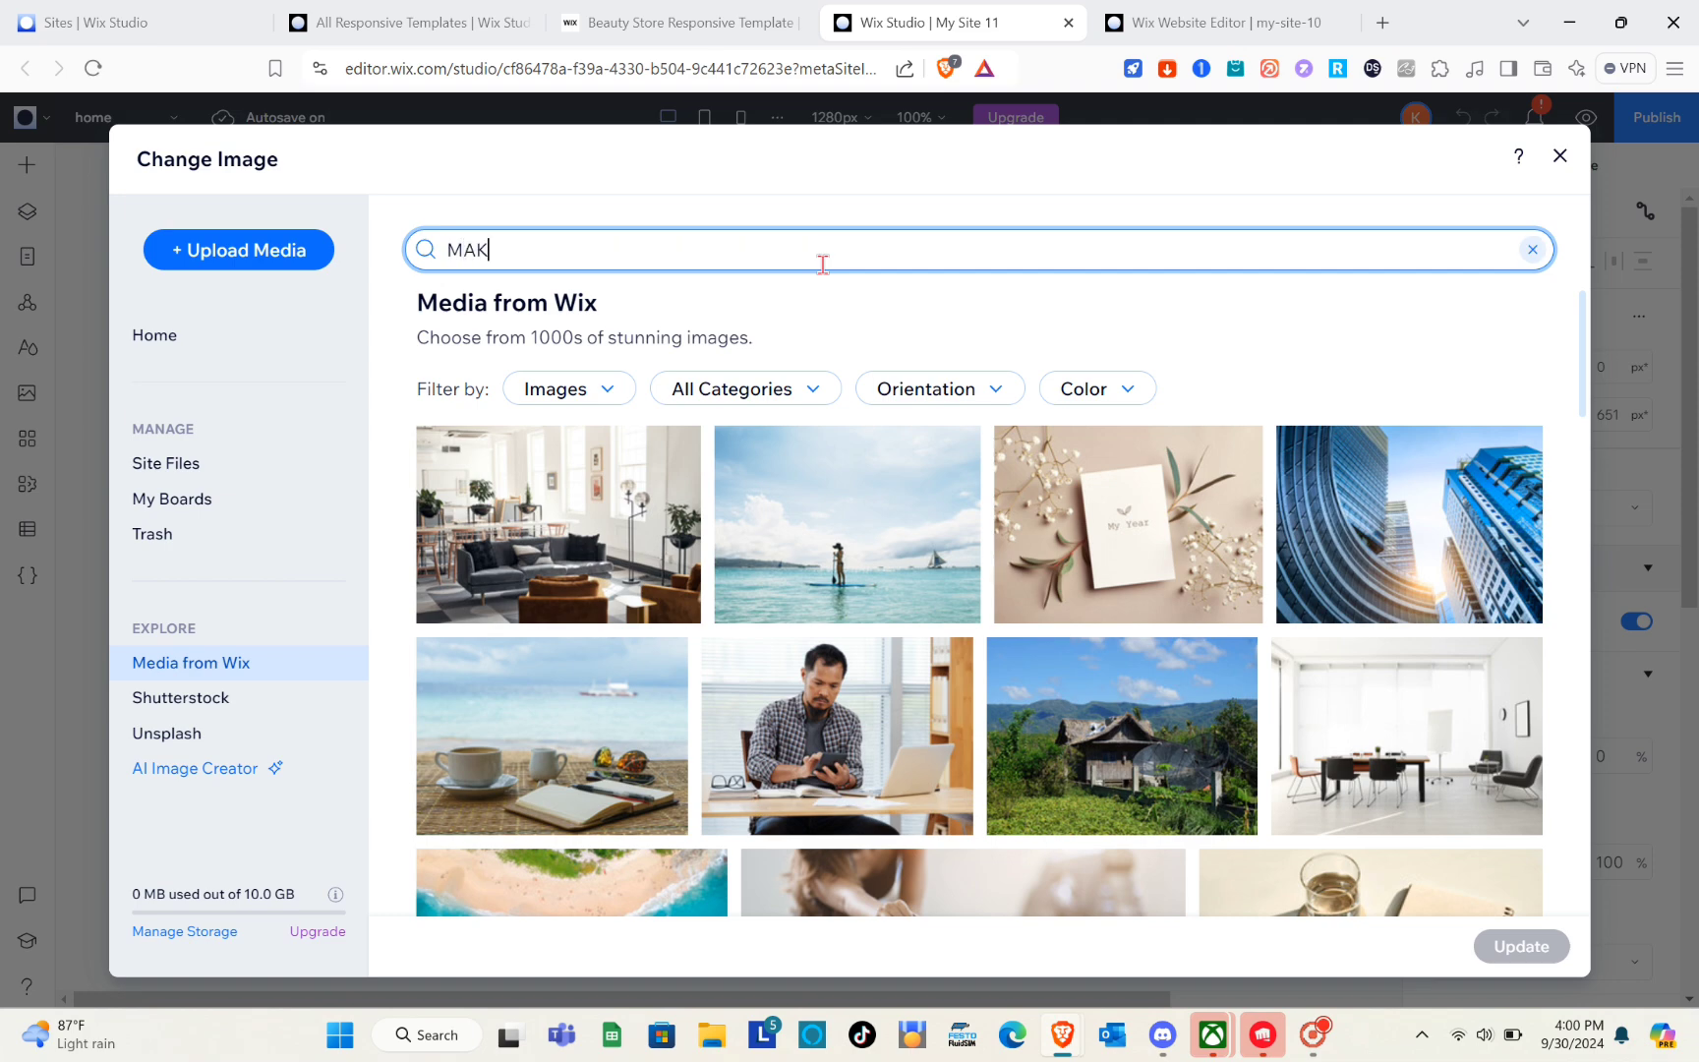
{"action": "type", "text": "E UP"}
{"action": "key", "text": "Return"}
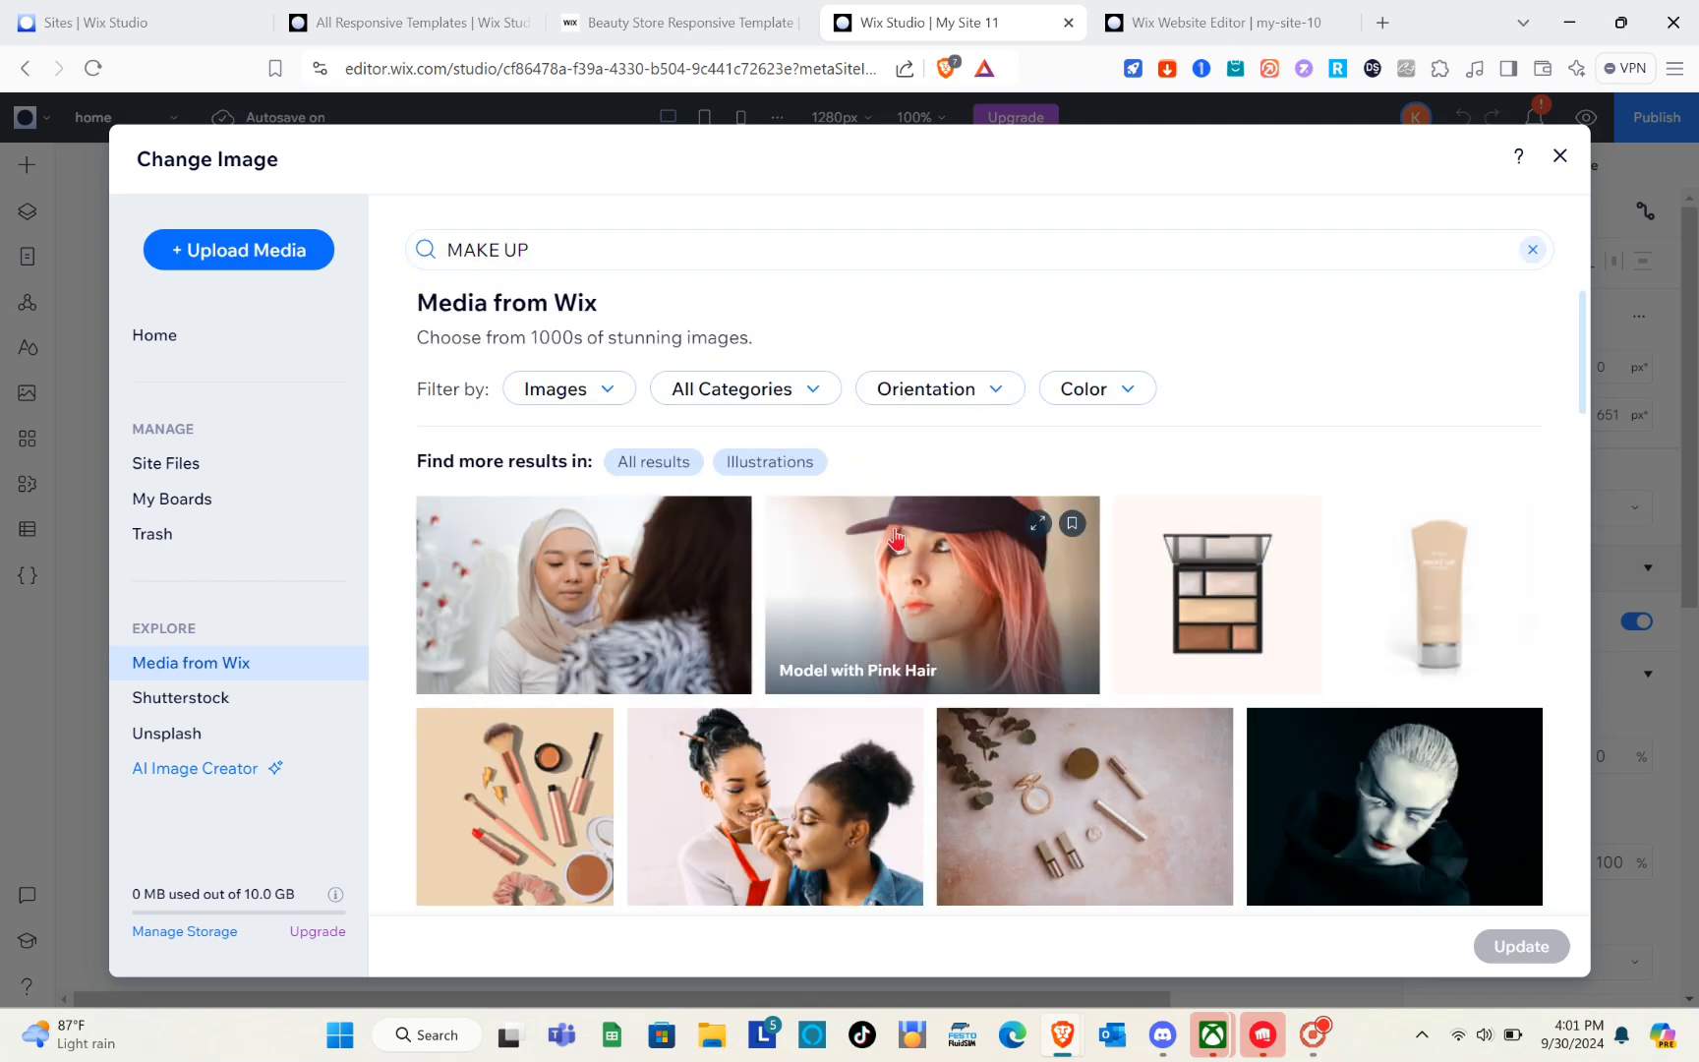
{"action": "scroll", "coordinate": [816, 597], "scroll_direction": "down", "scroll_amount": 3}
{"action": "scroll", "coordinate": [817, 597], "scroll_direction": "down", "scroll_amount": 8}
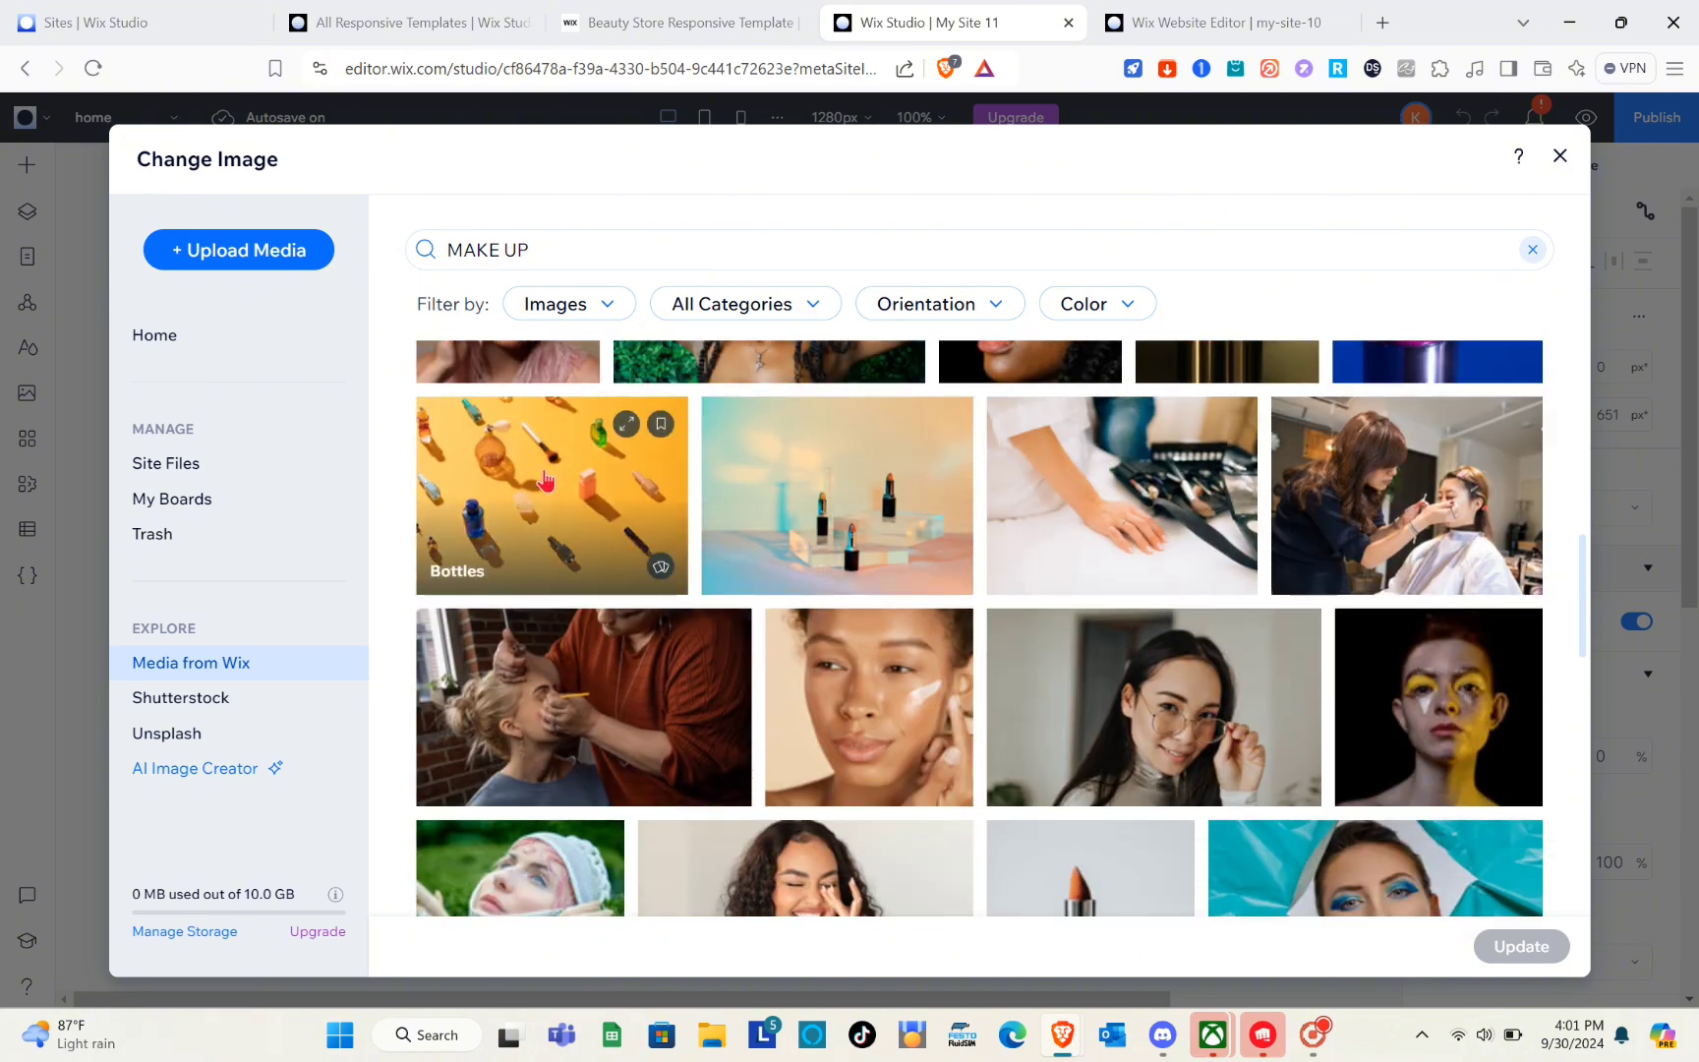
{"action": "left_click", "coordinate": [924, 551]}
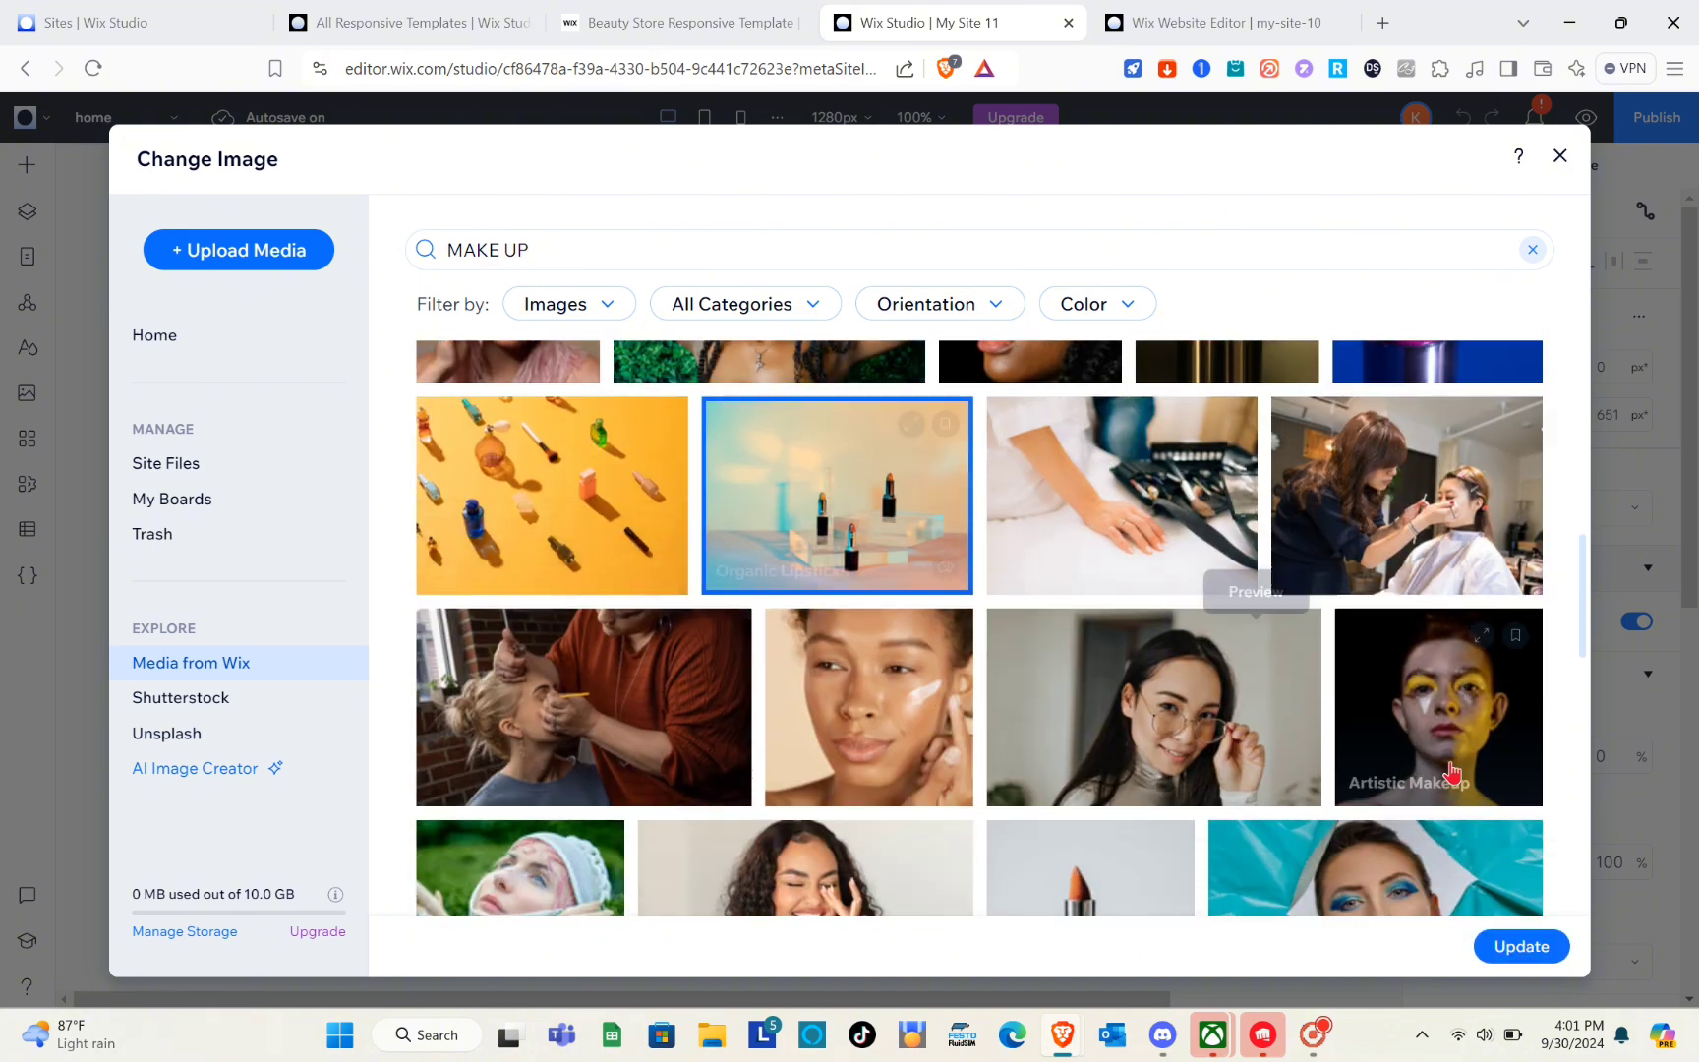
{"action": "left_click", "coordinate": [1524, 950]}
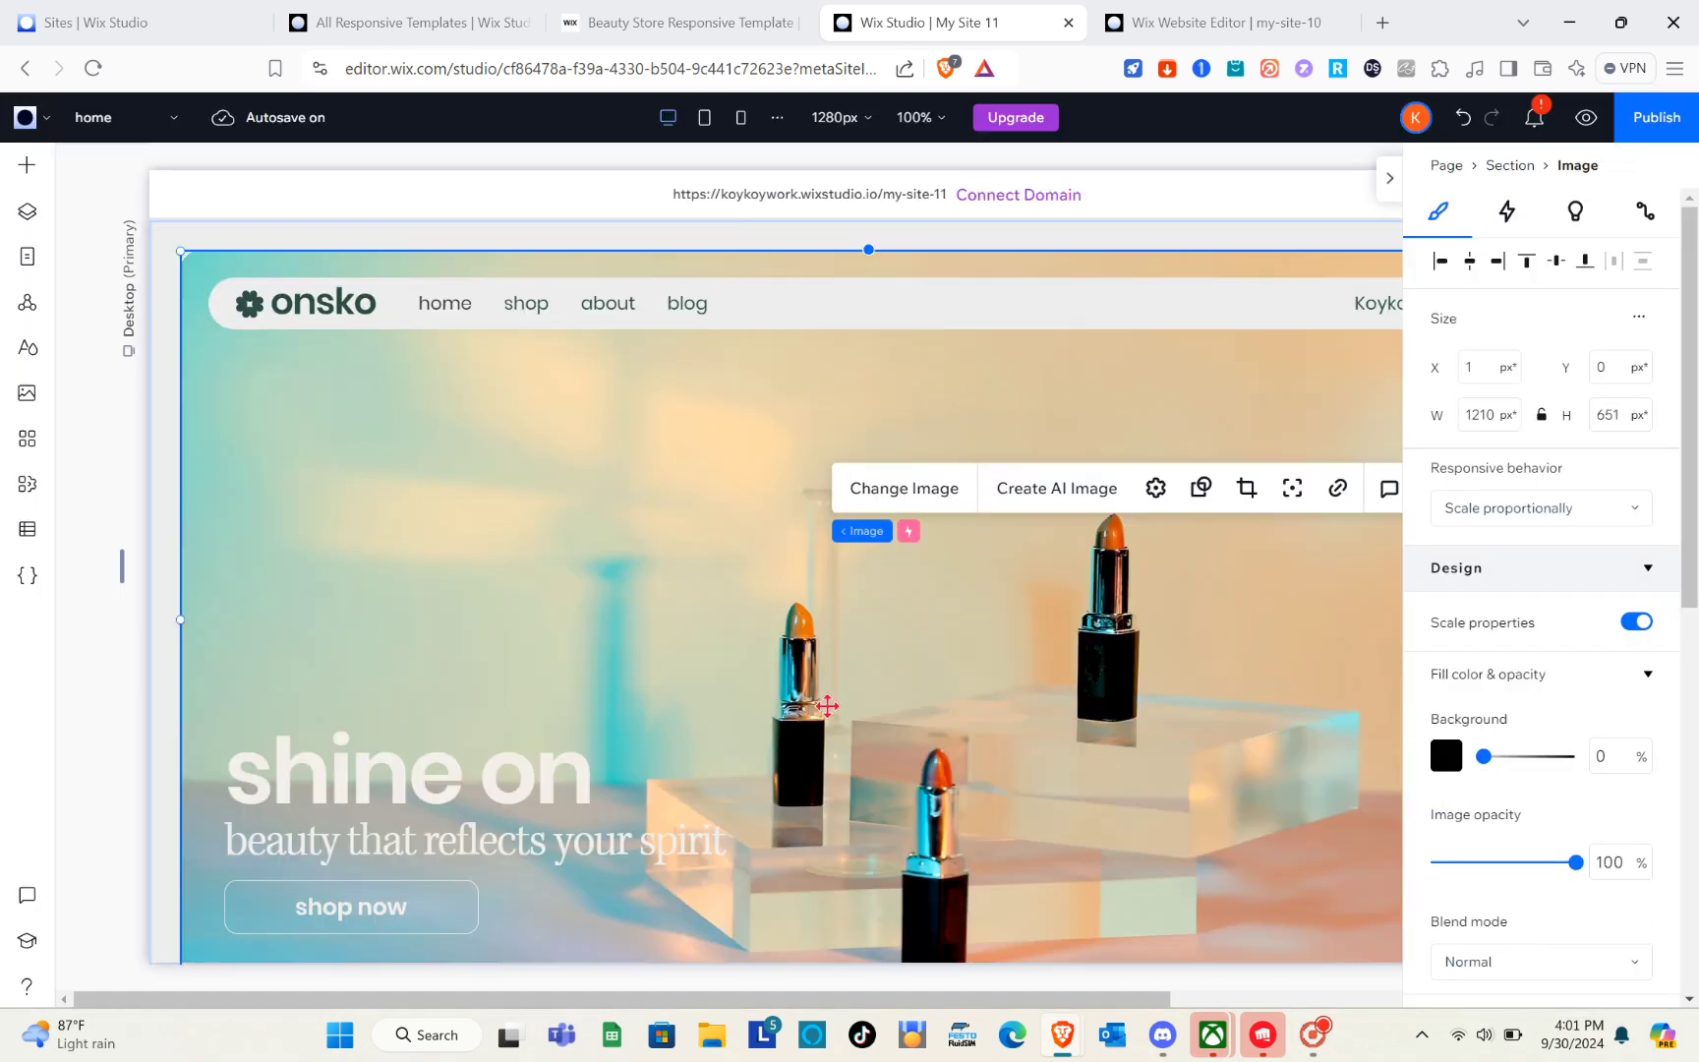
Look over the home page with the new hero image, hiding the element settings for a full-width view.
{"action": "scroll", "coordinate": [827, 705], "scroll_direction": "down", "scroll_amount": 2}
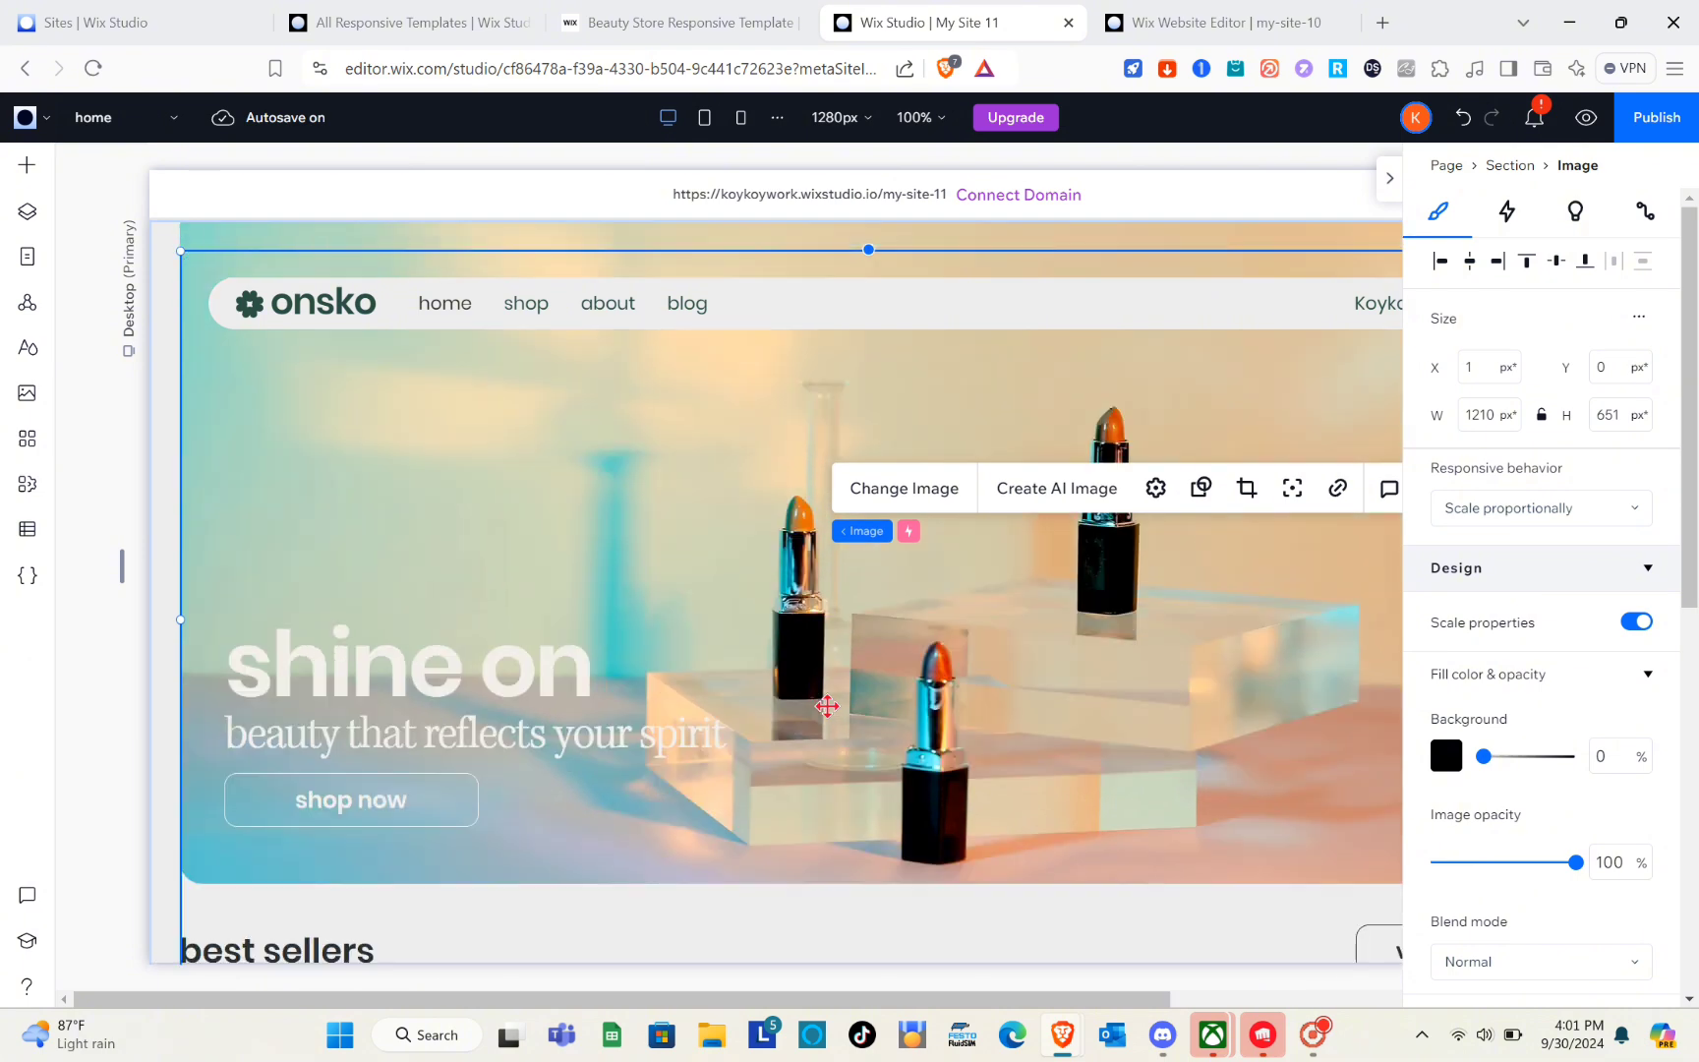
{"action": "scroll", "coordinate": [827, 705], "scroll_direction": "down", "scroll_amount": 5}
{"action": "scroll", "coordinate": [827, 705], "scroll_direction": "up", "scroll_amount": 4}
{"action": "scroll", "coordinate": [827, 705], "scroll_direction": "down", "scroll_amount": 2}
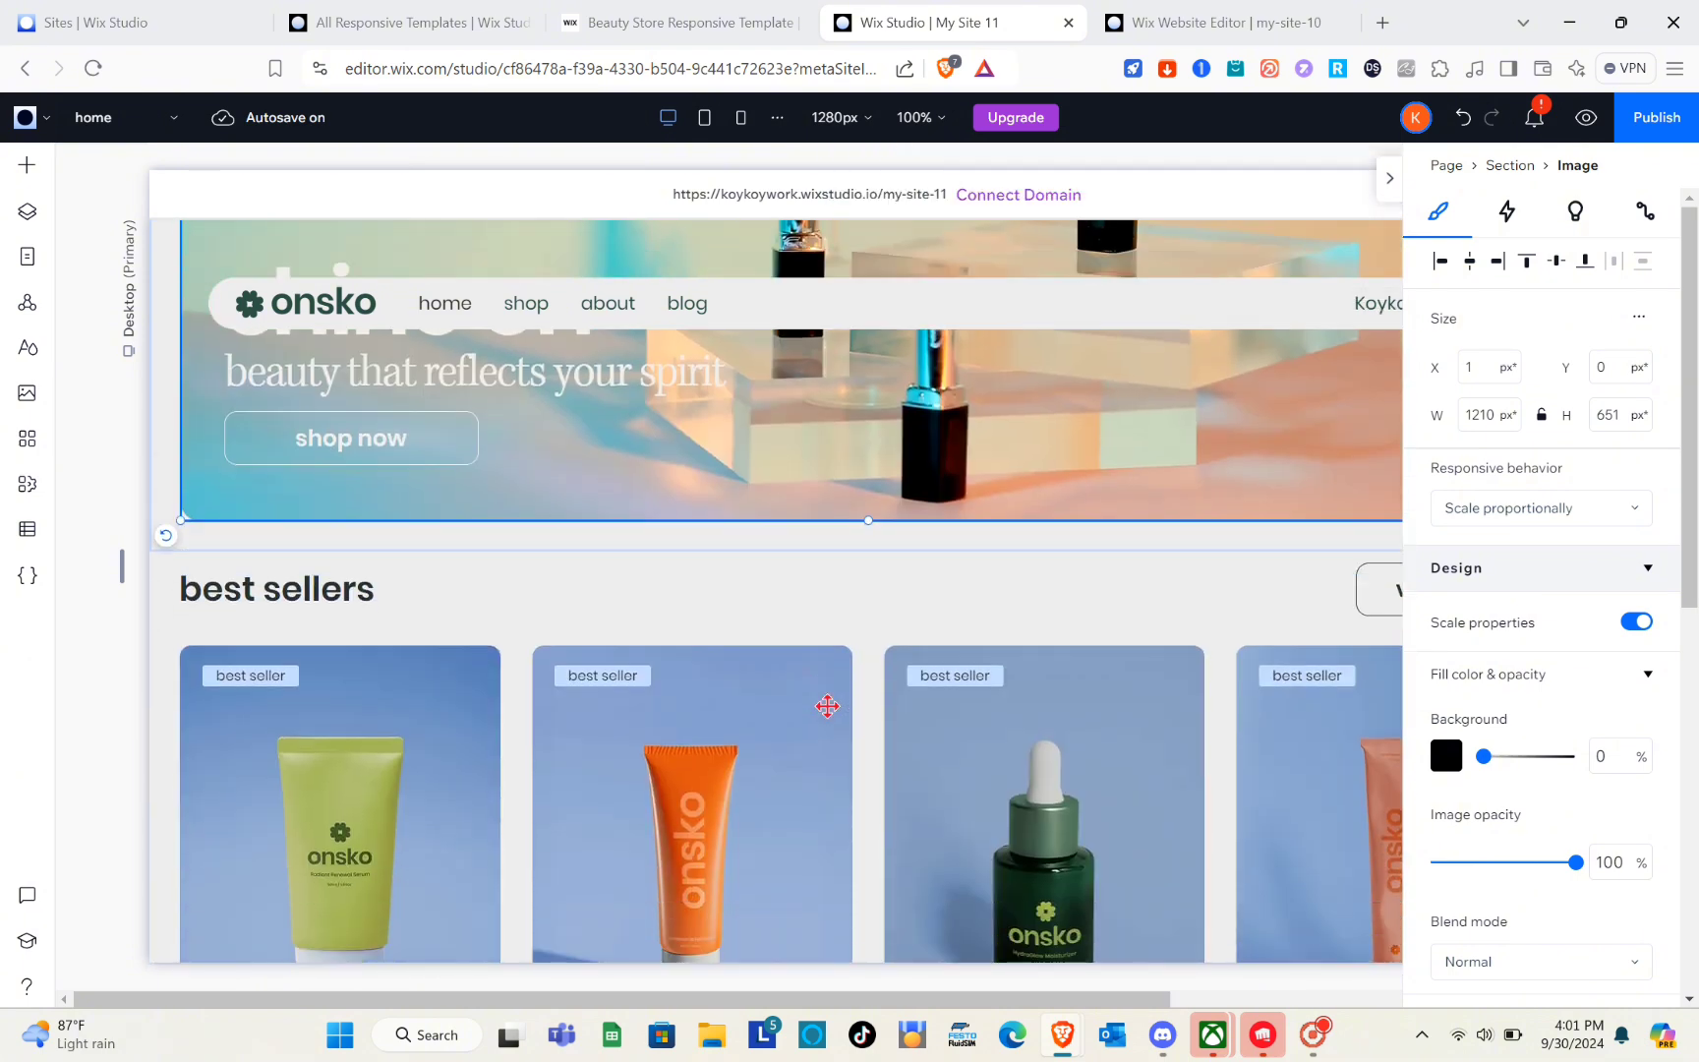
{"action": "scroll", "coordinate": [827, 705], "scroll_direction": "up", "scroll_amount": 5}
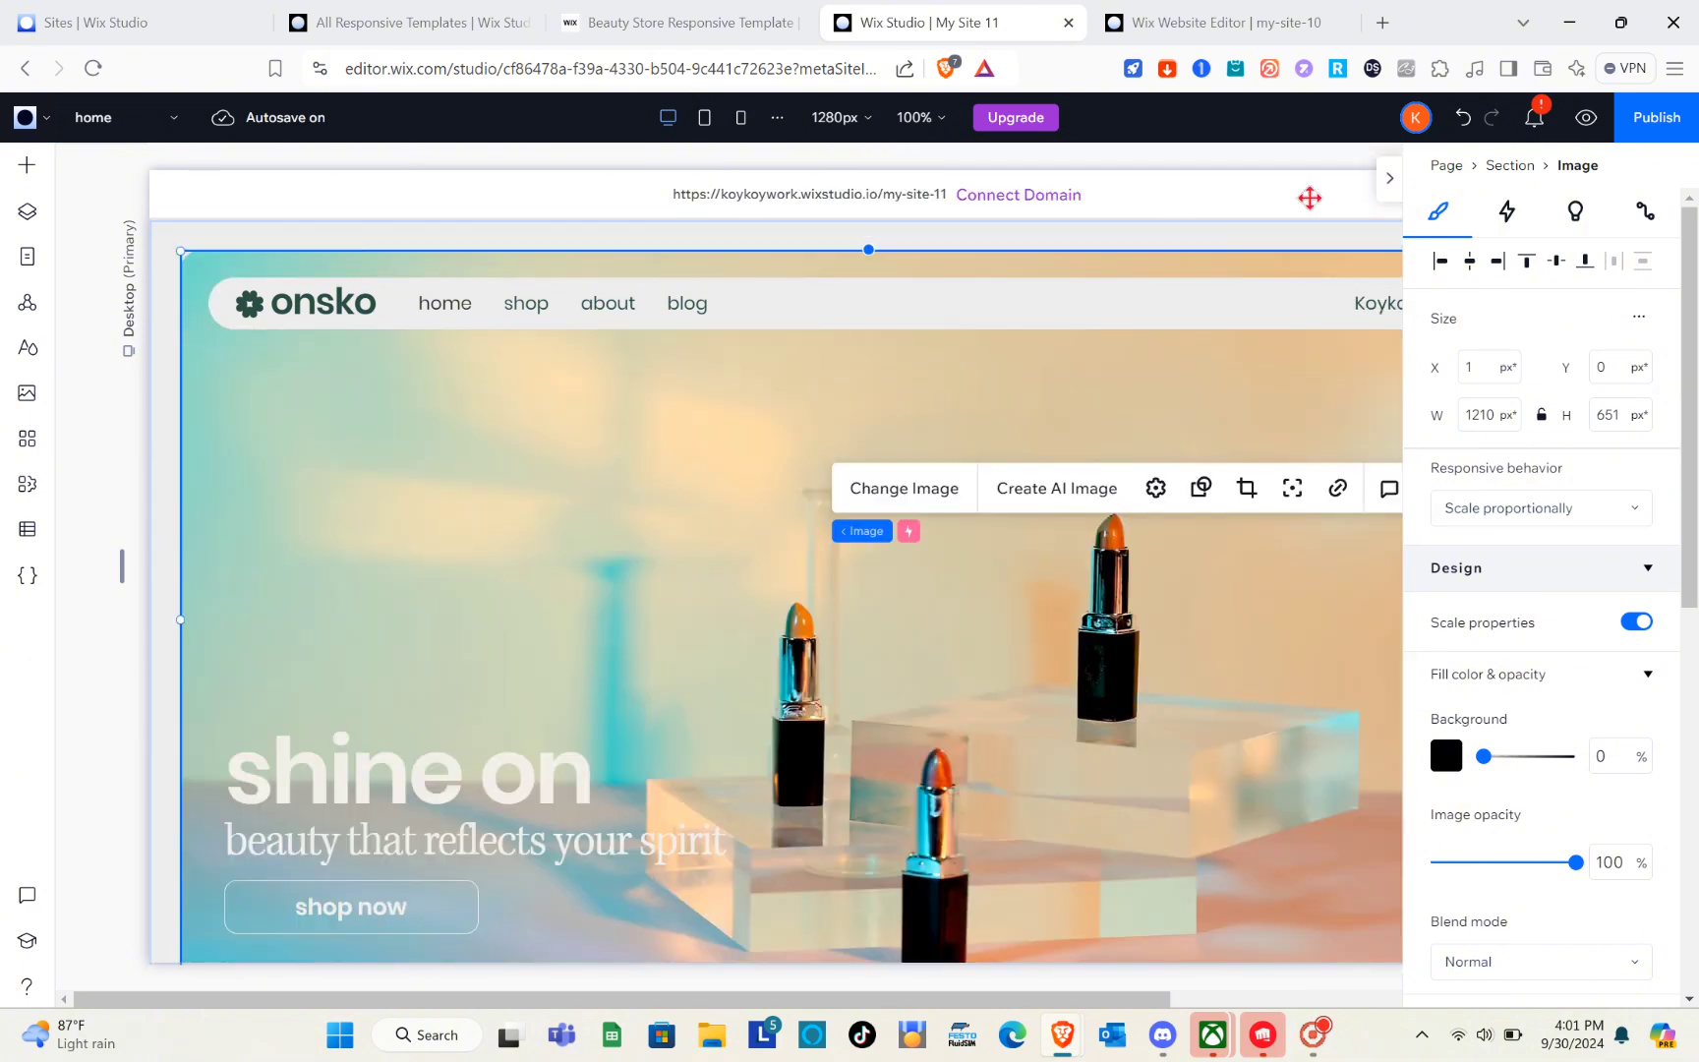
{"action": "left_click", "coordinate": [1389, 183]}
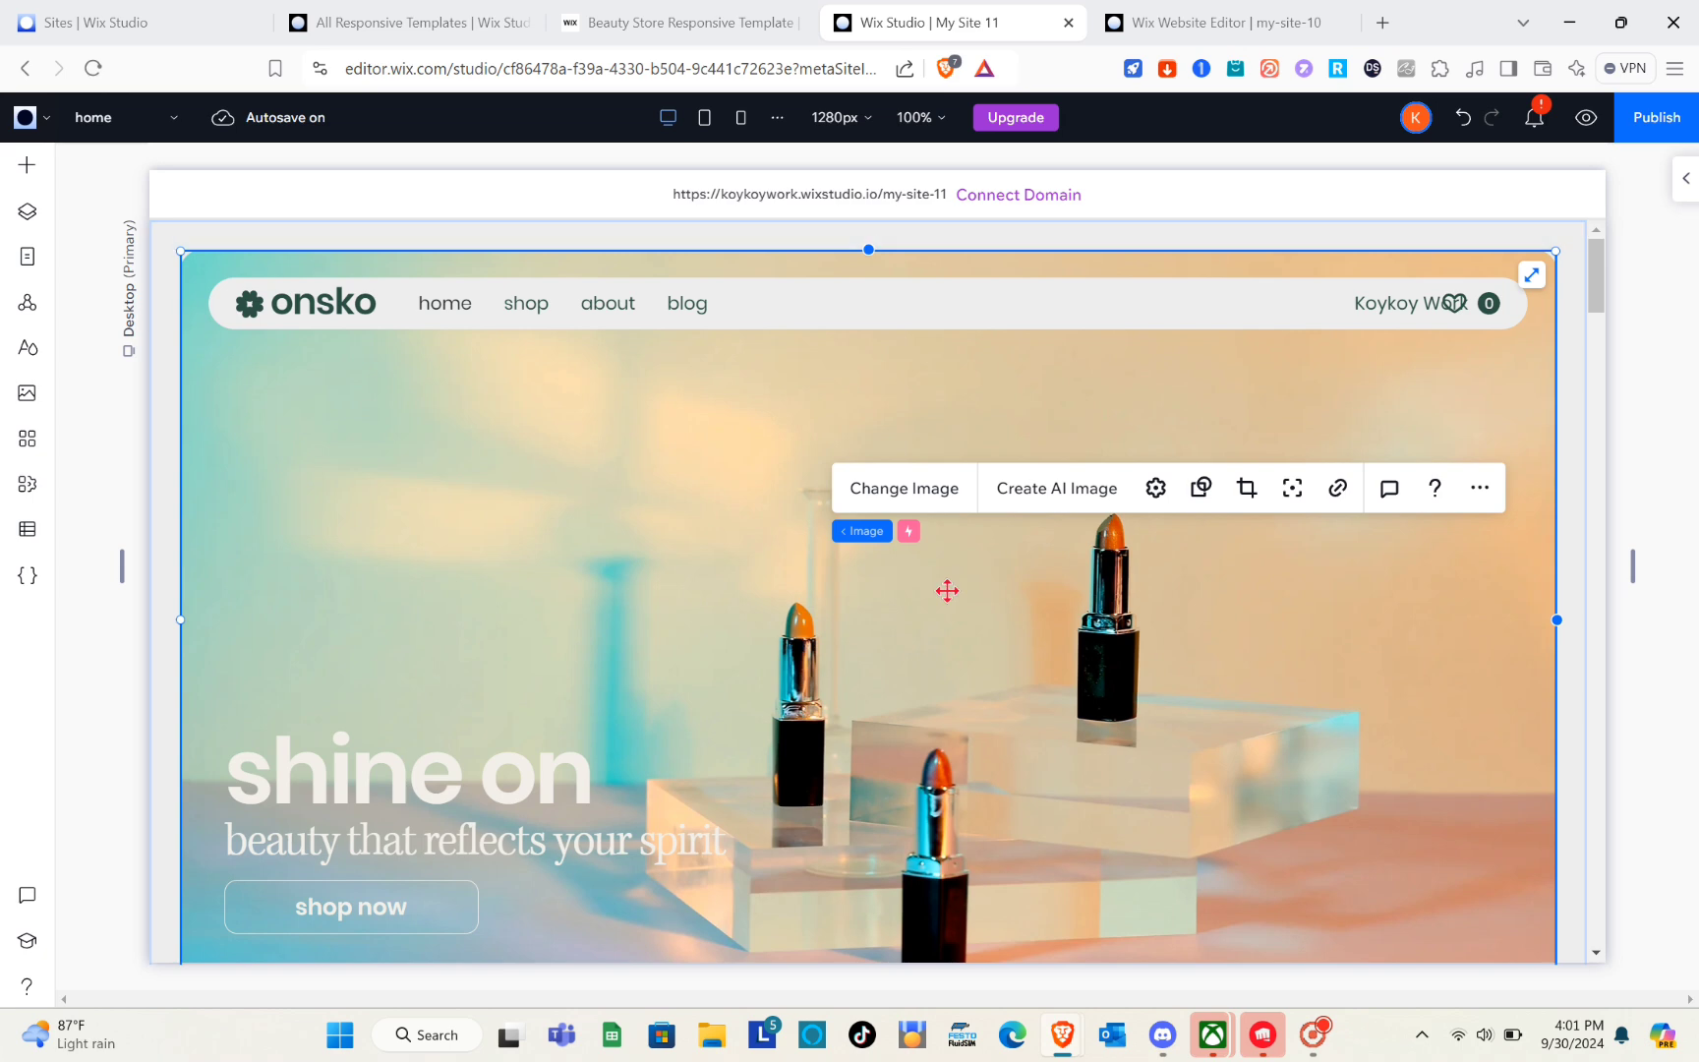
{"action": "scroll", "coordinate": [948, 588], "scroll_direction": "down", "scroll_amount": 2}
{"action": "scroll", "coordinate": [947, 590], "scroll_direction": "down", "scroll_amount": 7}
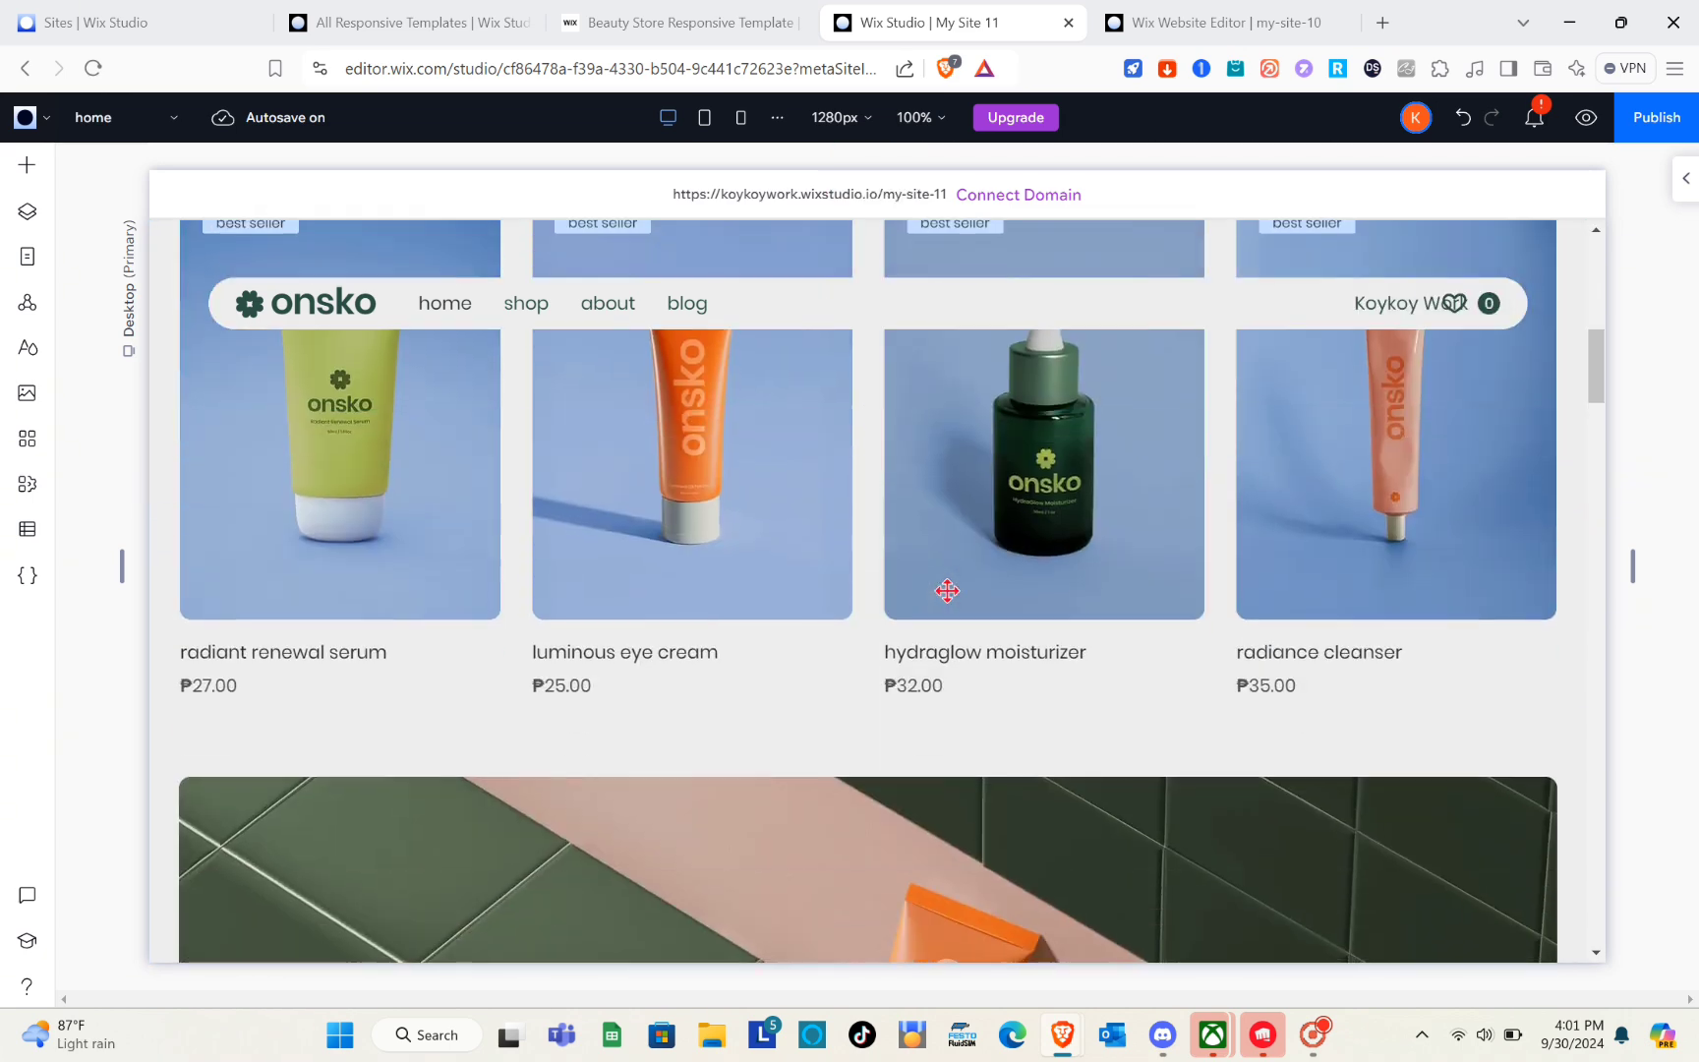
{"action": "scroll", "coordinate": [948, 590], "scroll_direction": "up", "scroll_amount": 9}
{"action": "left_click", "coordinate": [947, 590]}
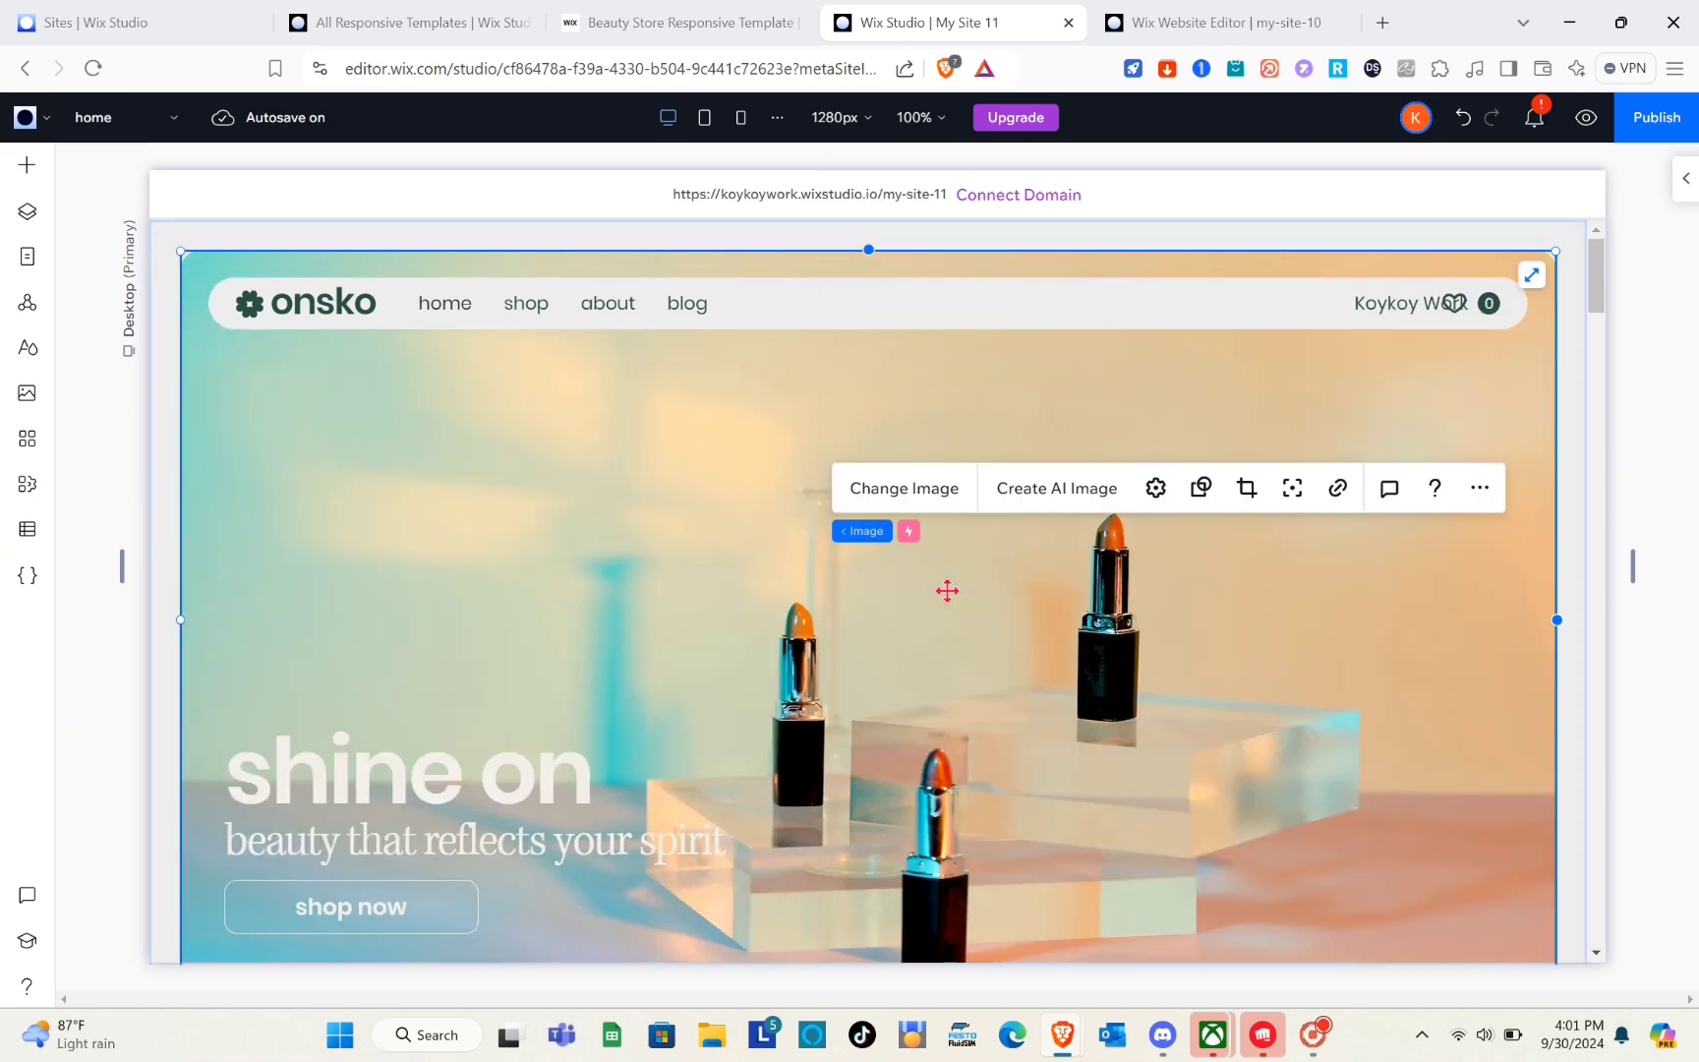
Change the header's brand text to SAMPLE and widen its text box to fit the word on one line.
{"action": "left_click", "coordinate": [313, 319]}
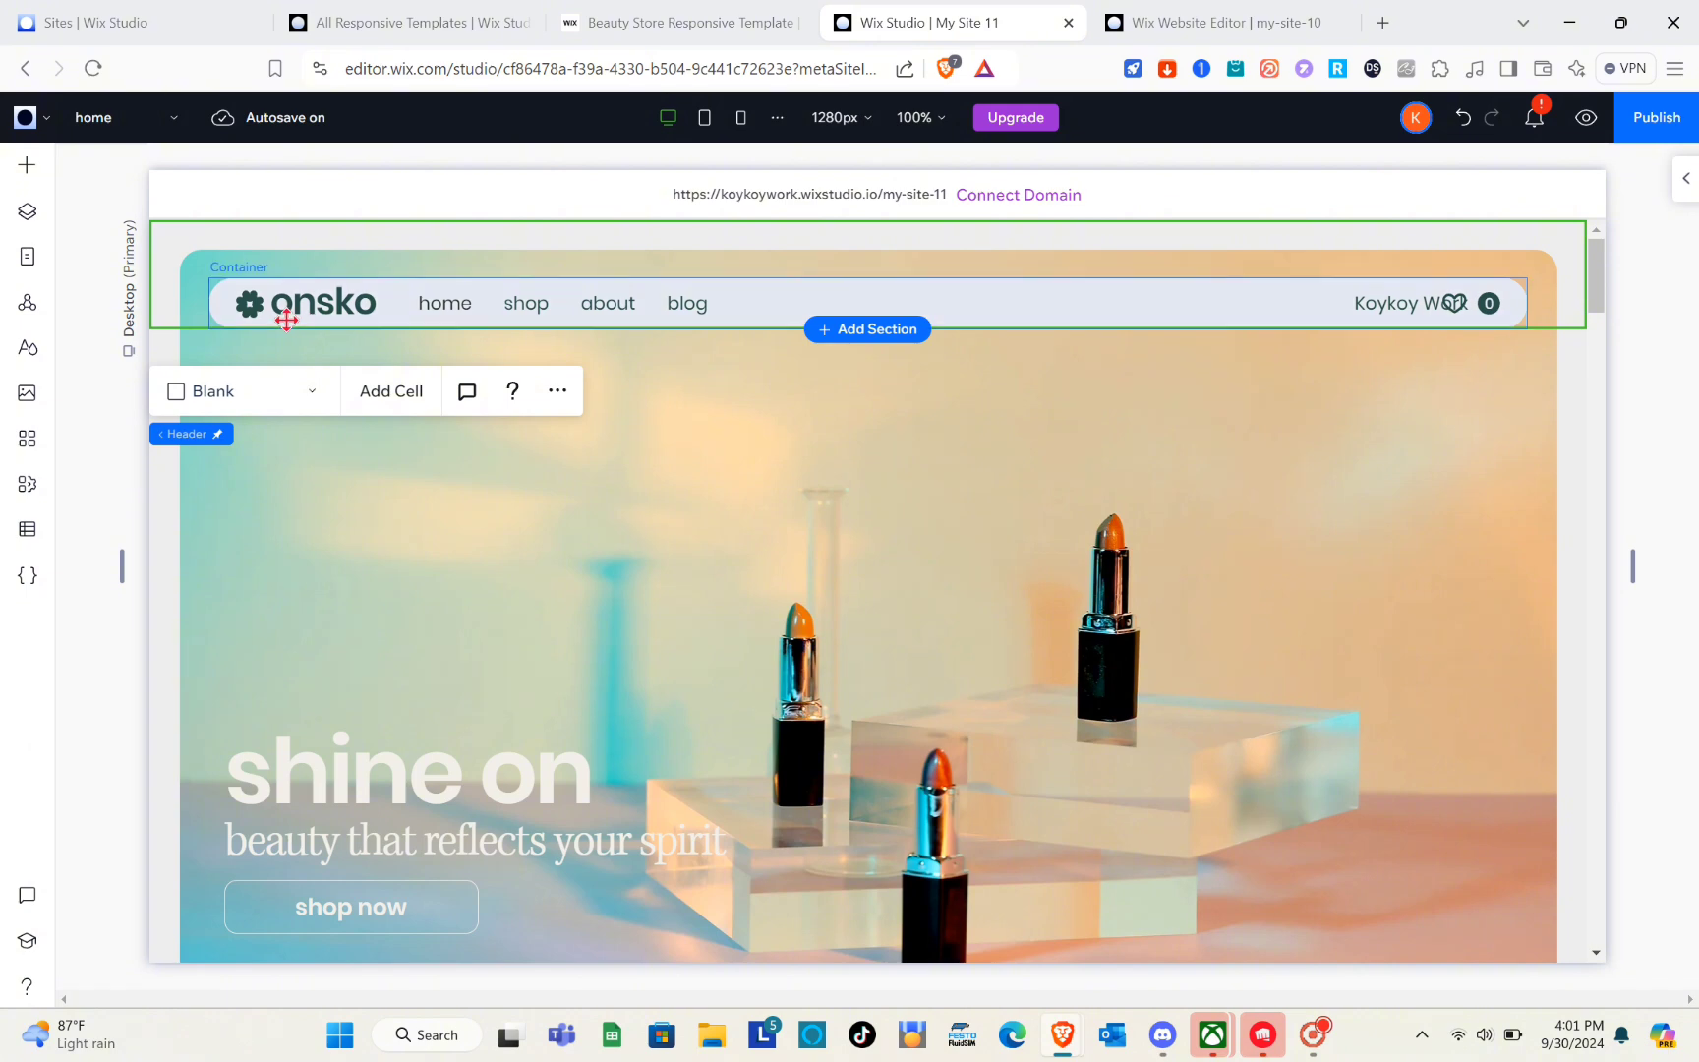
{"action": "left_click", "coordinate": [297, 306]}
{"action": "left_click", "coordinate": [295, 305]}
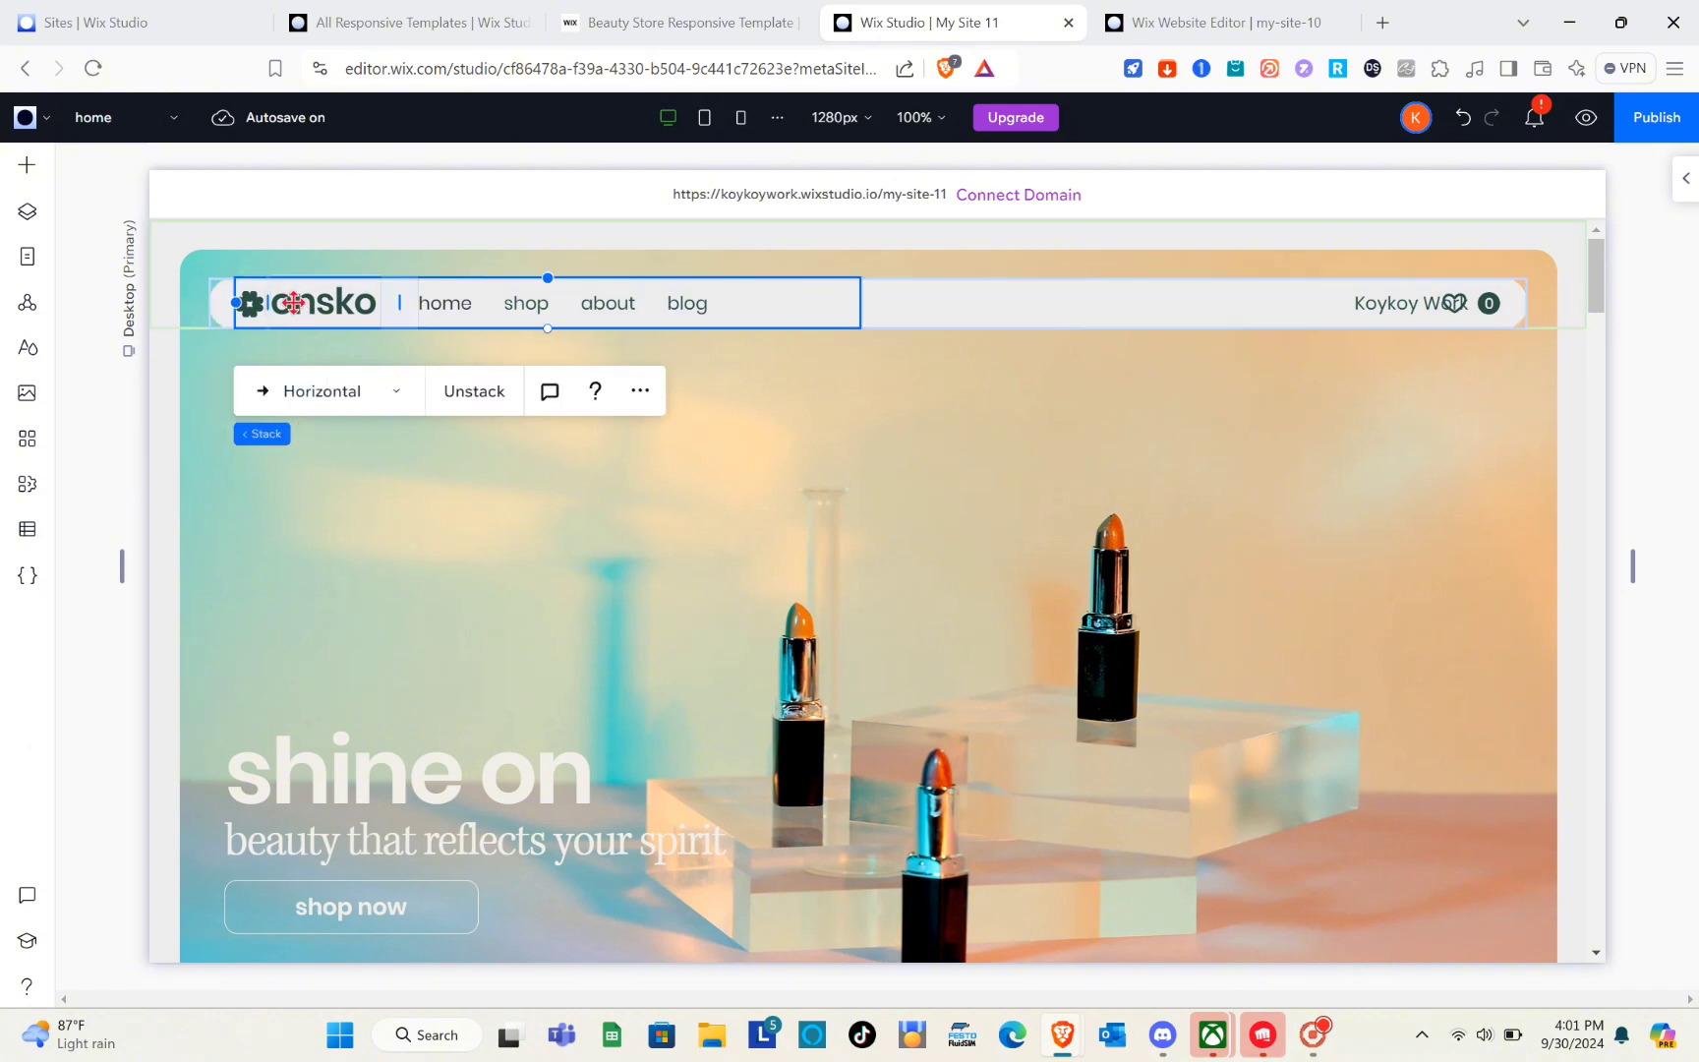
{"action": "left_click", "coordinate": [294, 302]}
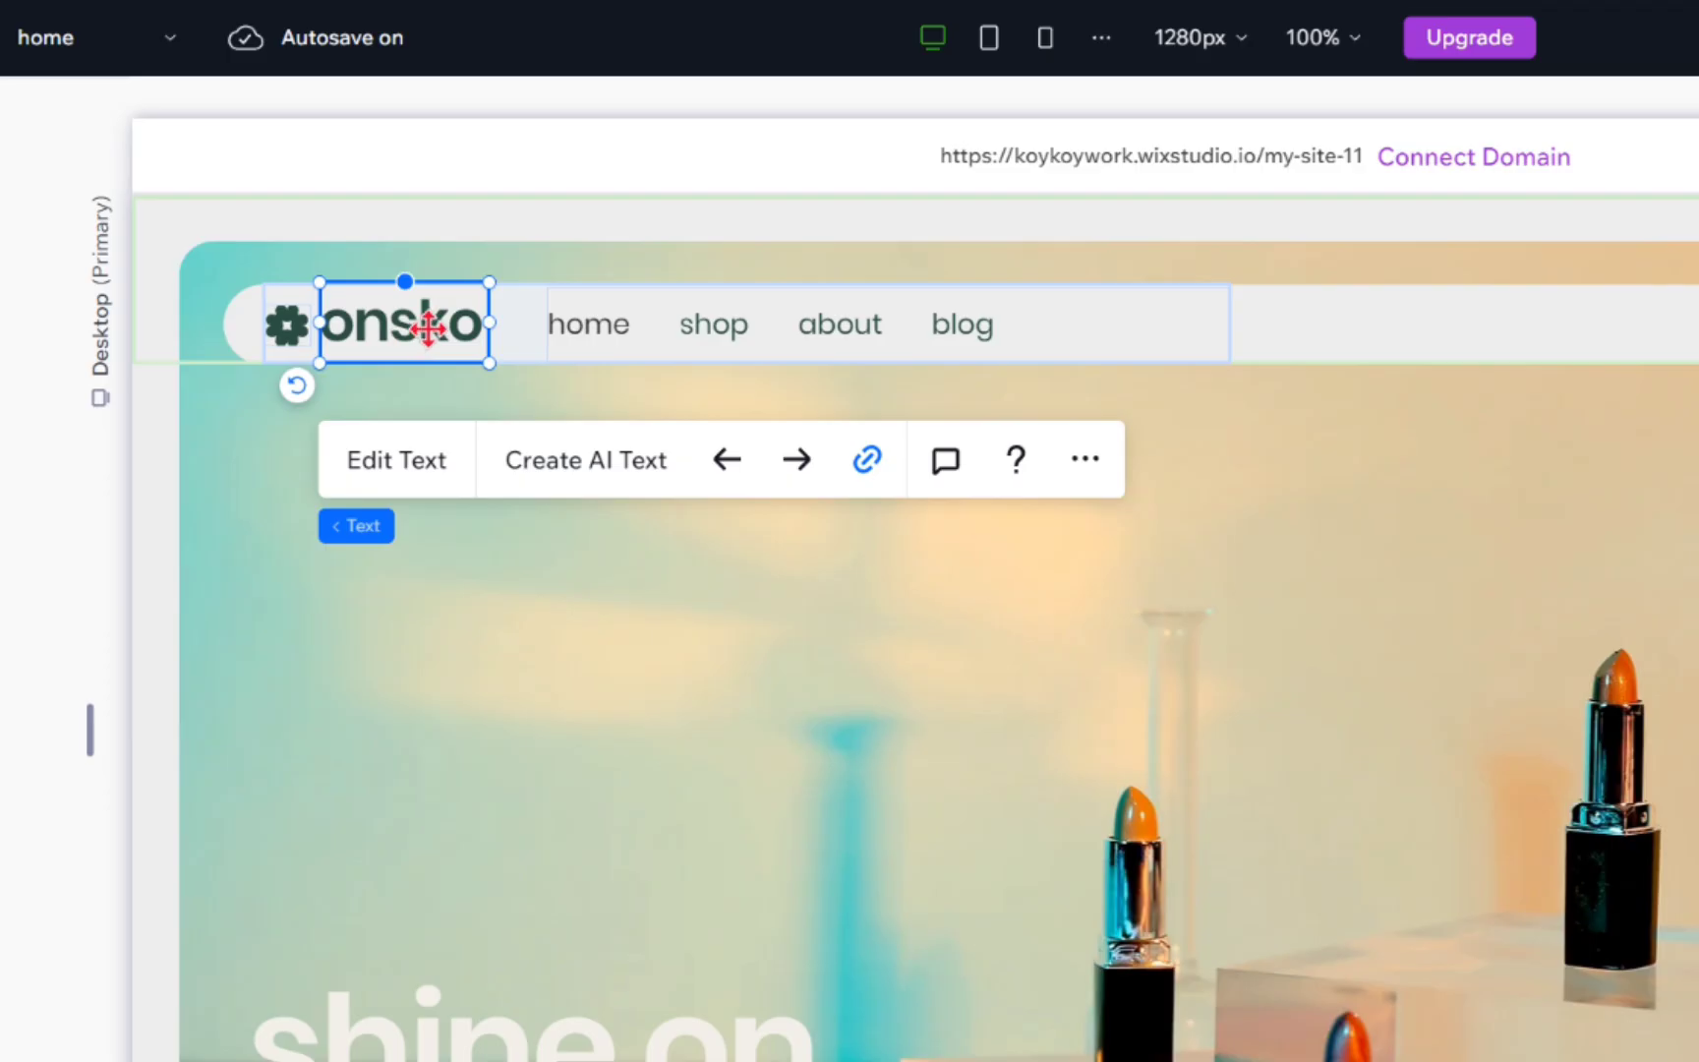
{"action": "double_click", "coordinate": [343, 306]}
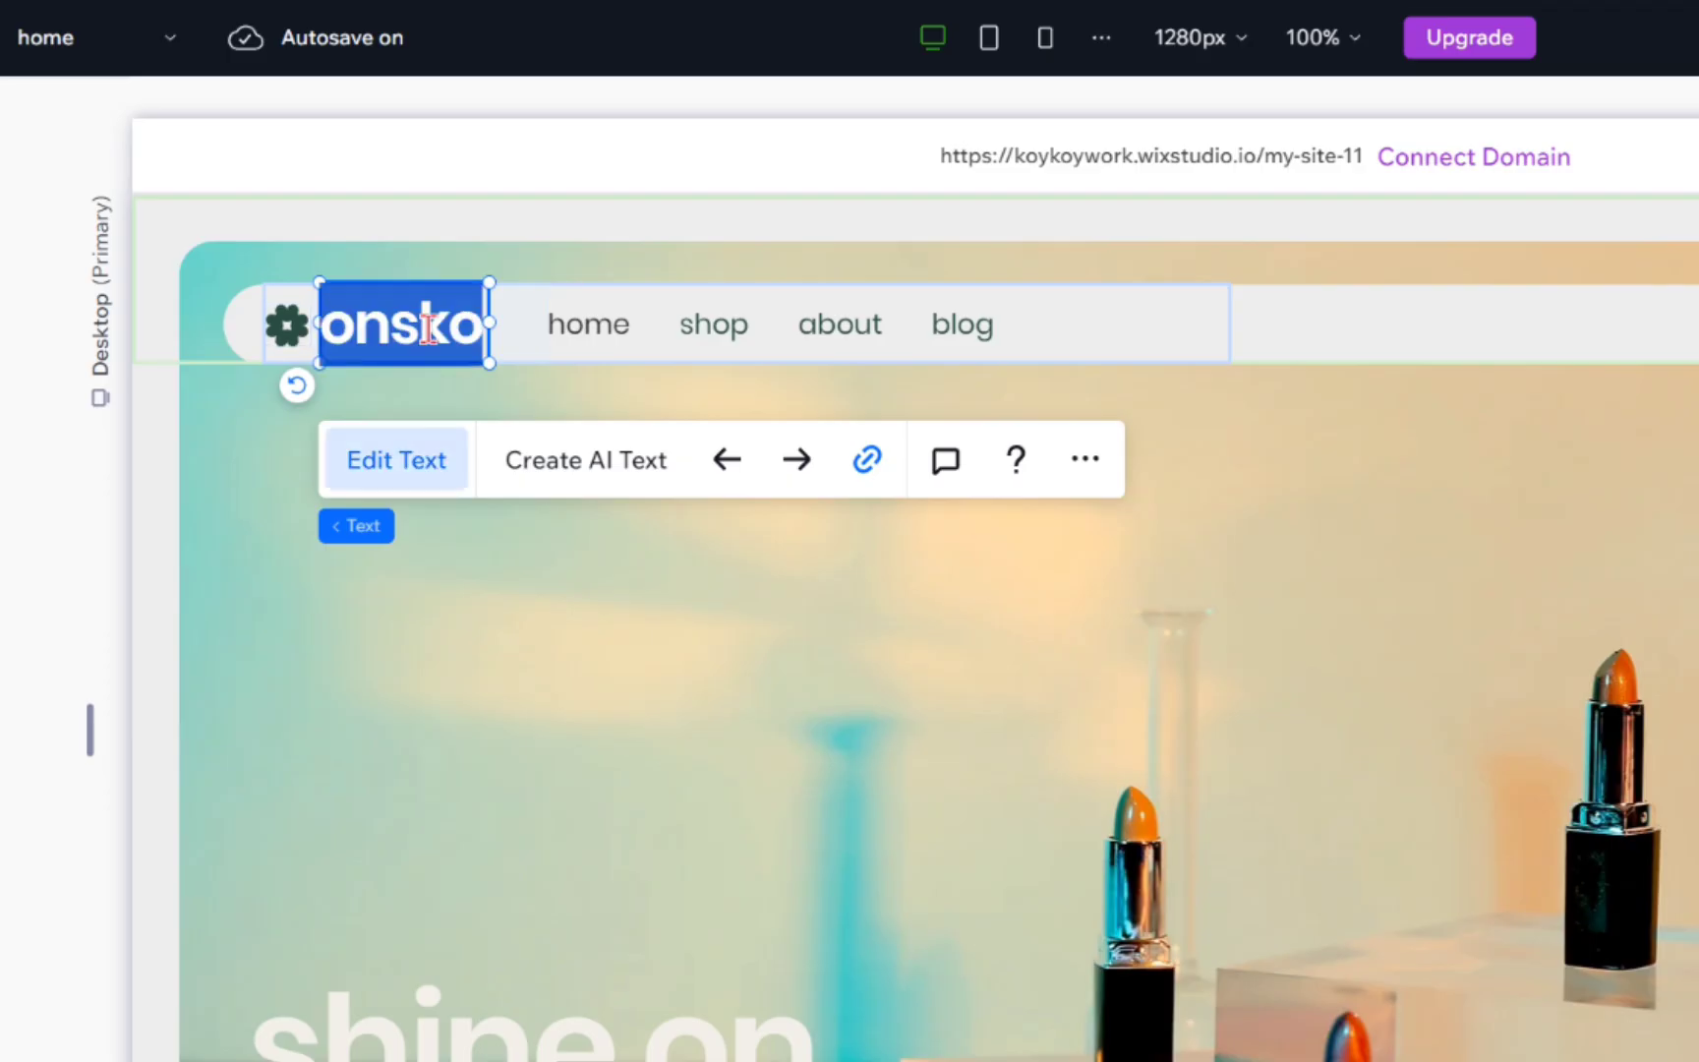
{"action": "type", "text": "SAMPLE"}
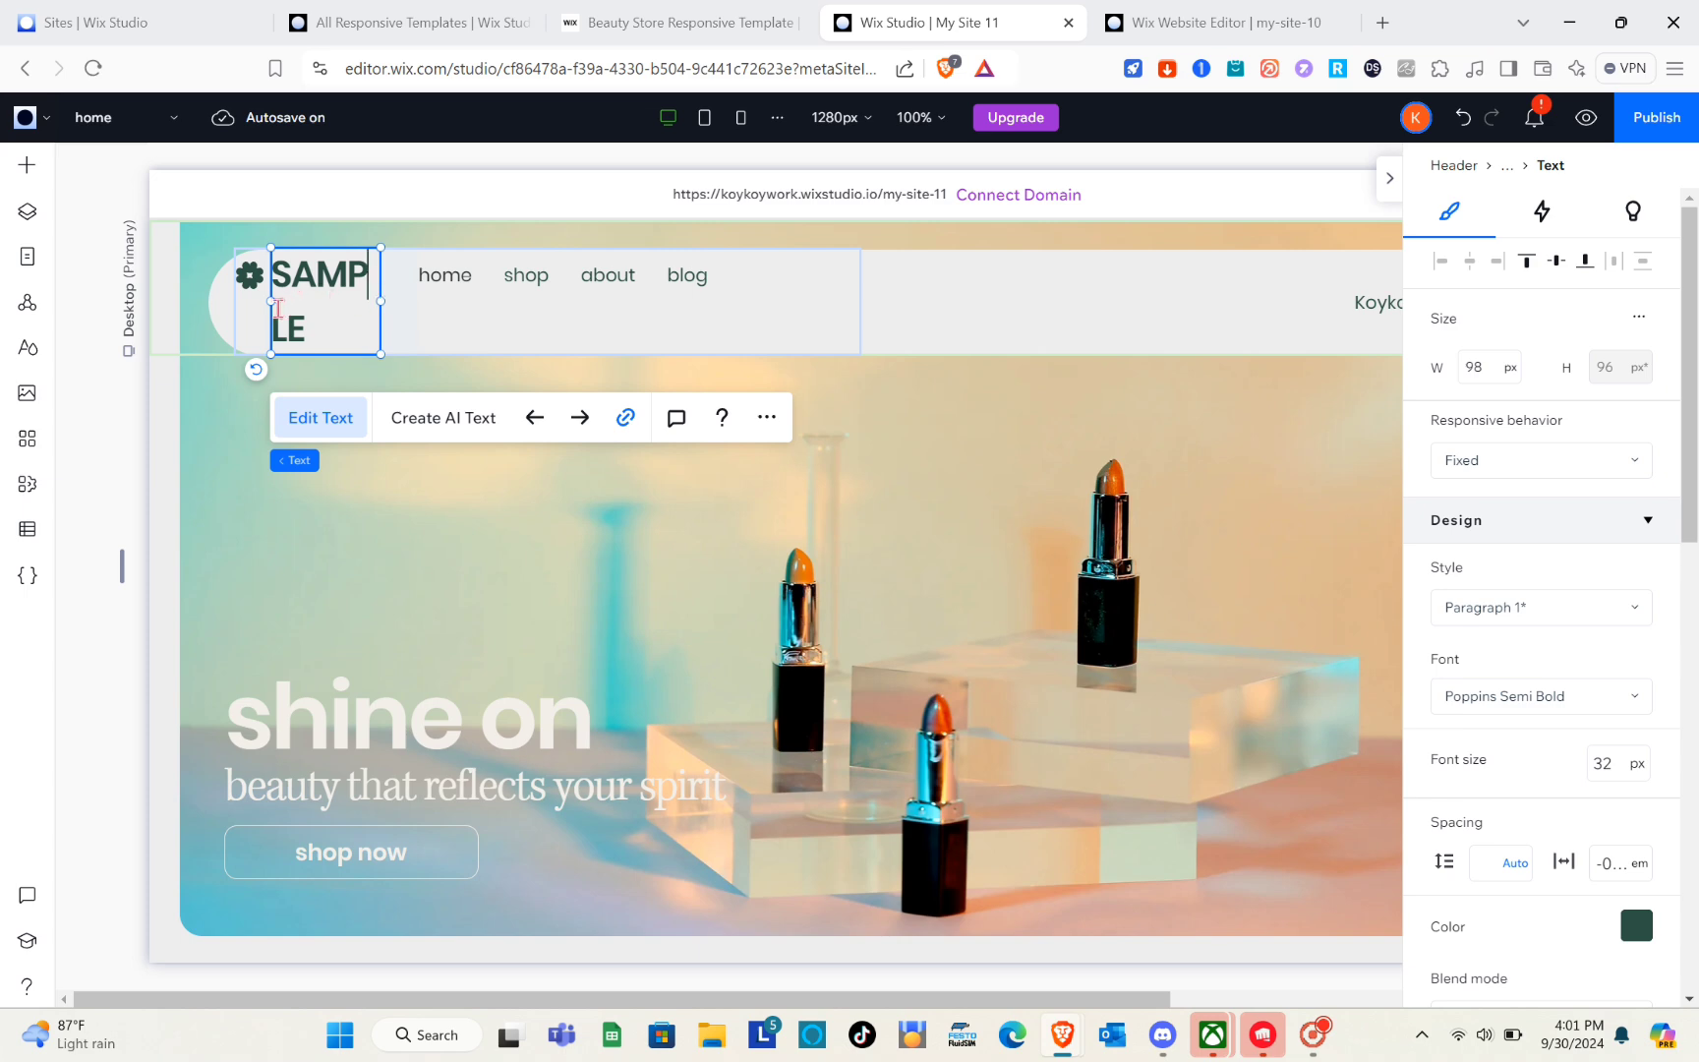
{"action": "left_click_drag", "start_coordinate": [268, 300], "coordinate": [230, 309]}
{"action": "left_click", "coordinate": [687, 504]}
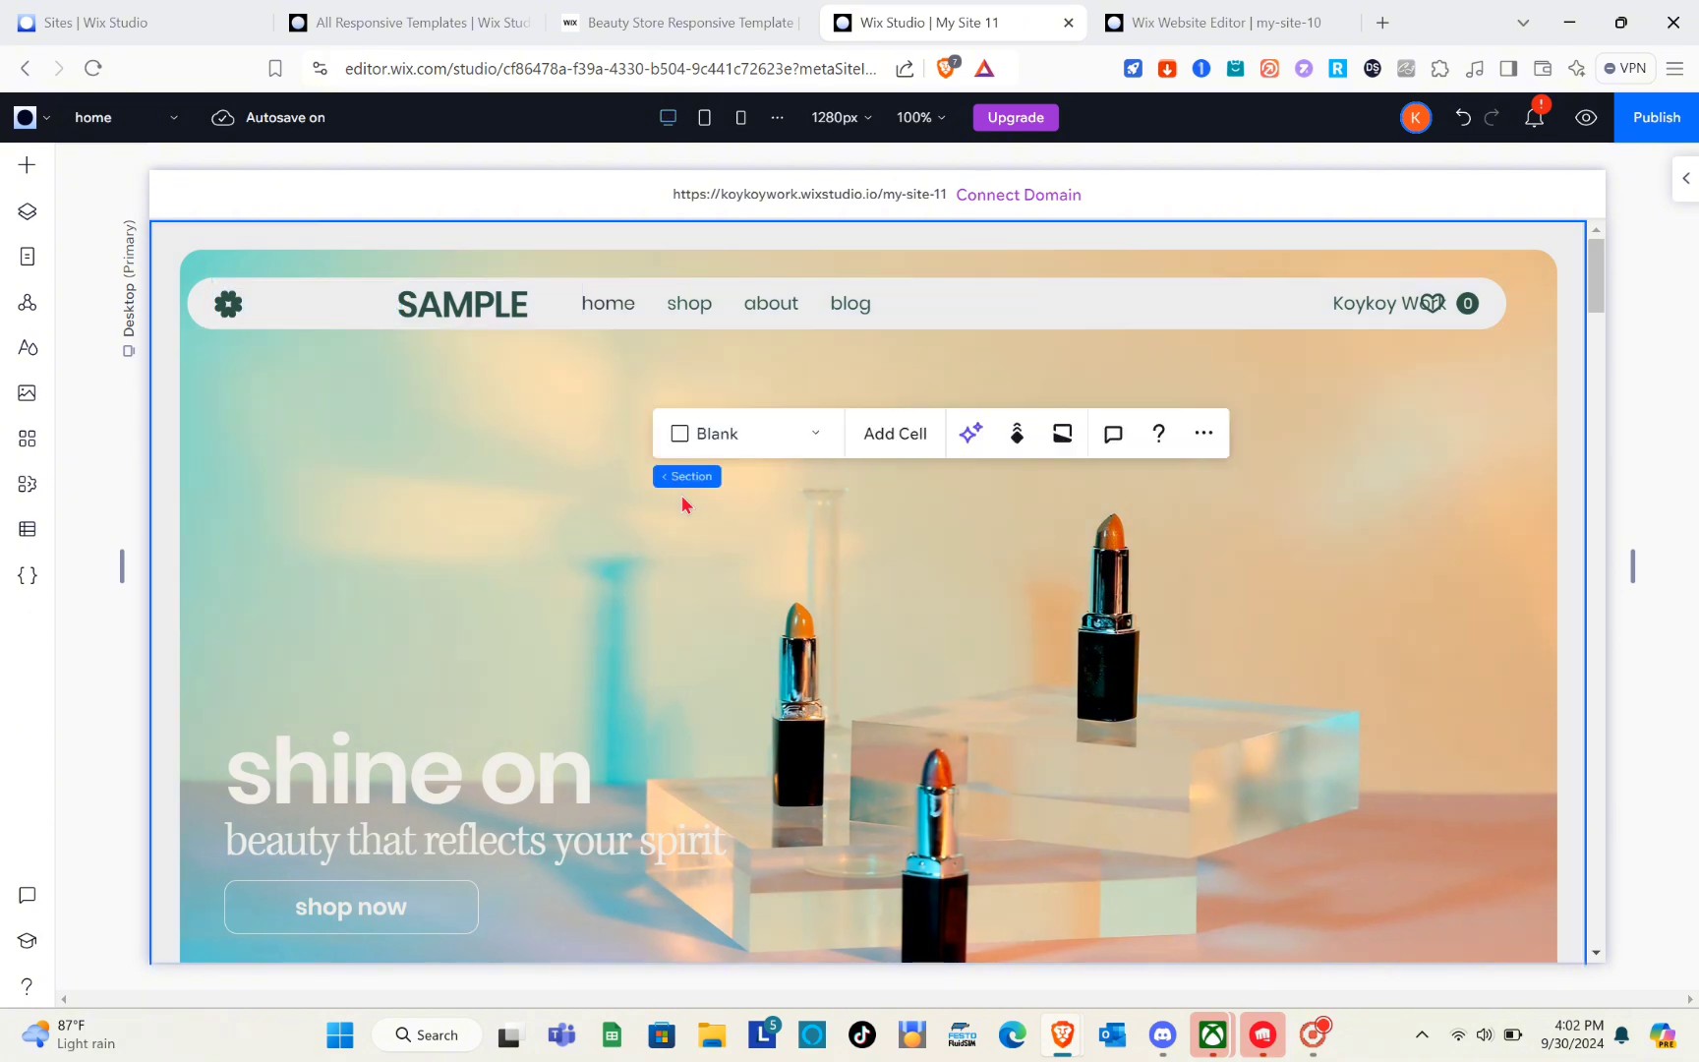
Open the store's product management from the best sellers gallery on the home page.
{"action": "scroll", "coordinate": [687, 504], "scroll_direction": "down", "scroll_amount": 8}
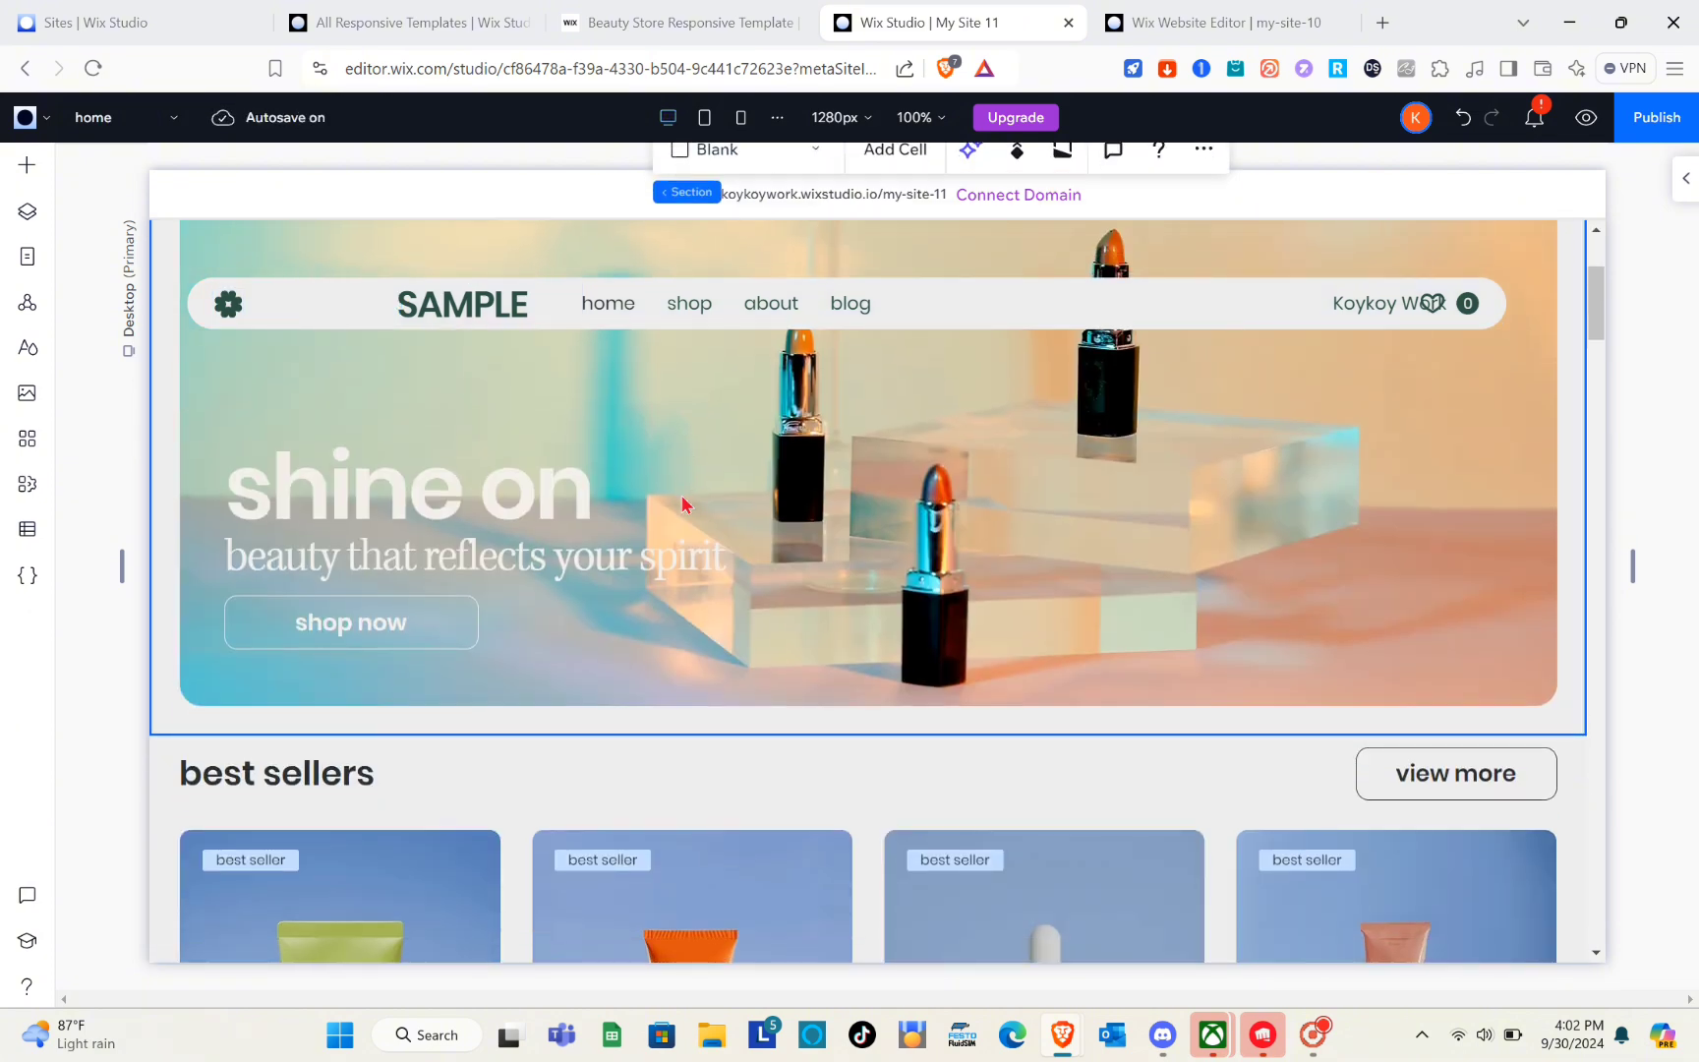
{"action": "scroll", "coordinate": [687, 504], "scroll_direction": "up", "scroll_amount": 1}
{"action": "scroll", "coordinate": [687, 505], "scroll_direction": "down", "scroll_amount": 1}
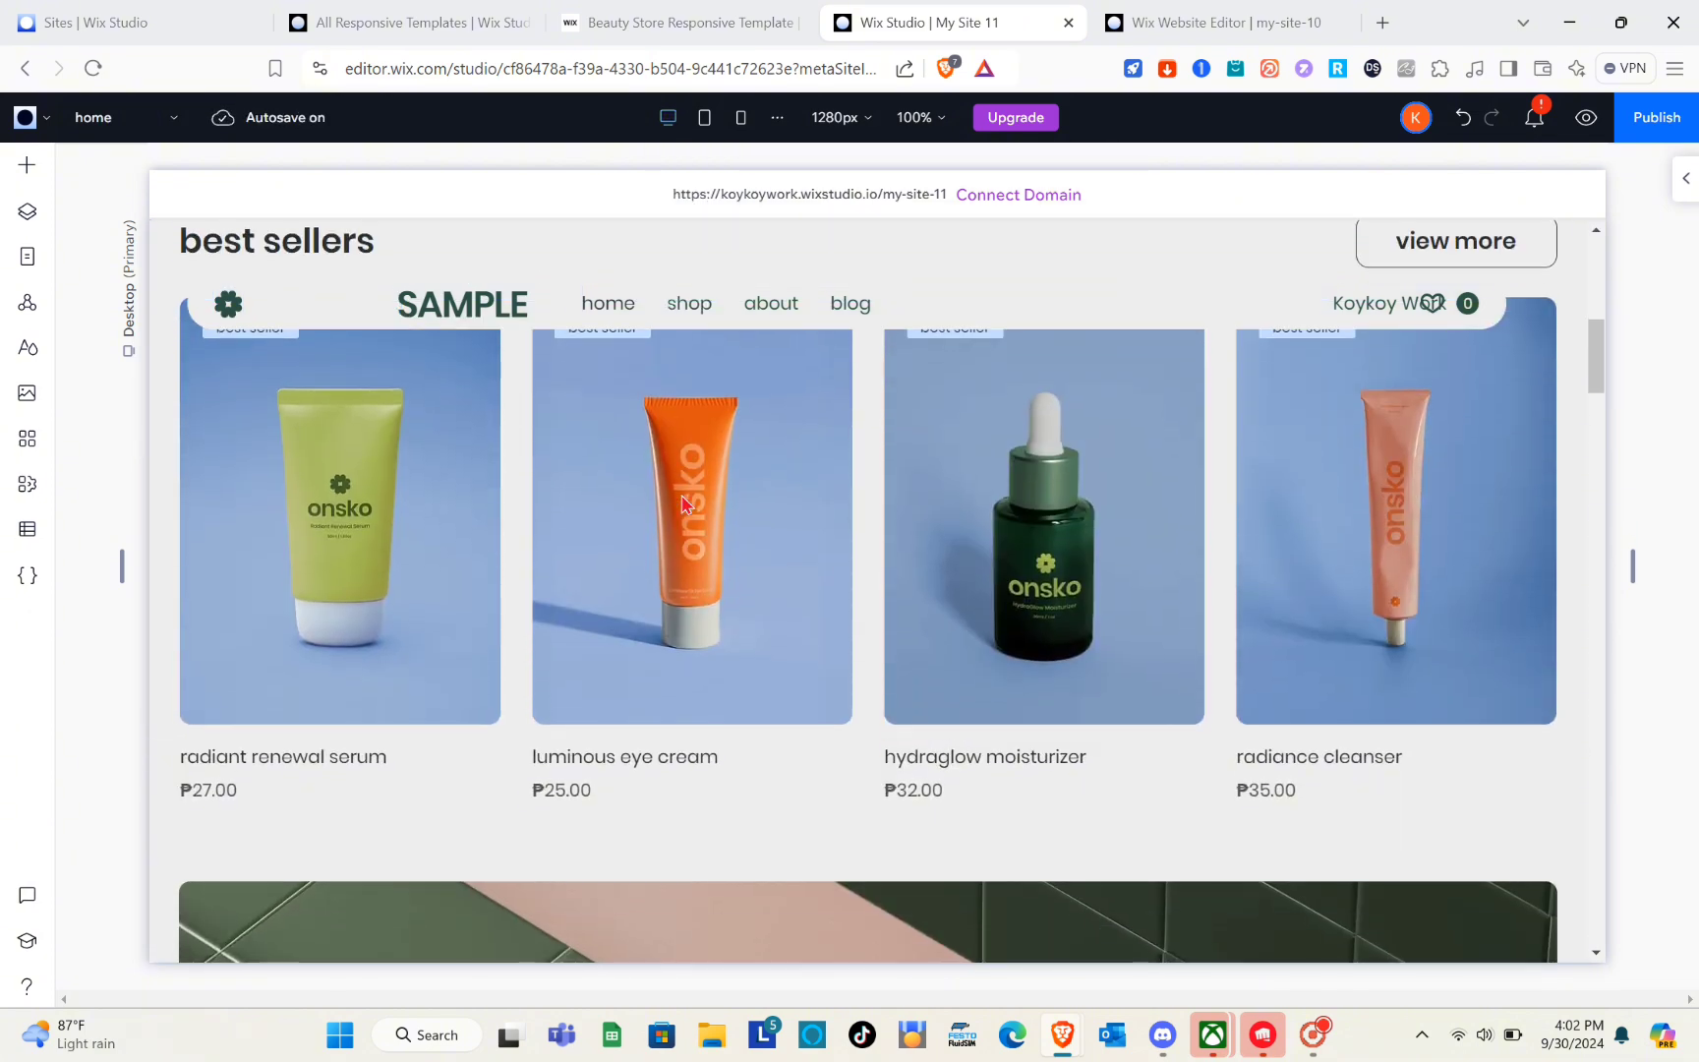
{"action": "left_click", "coordinate": [399, 530]}
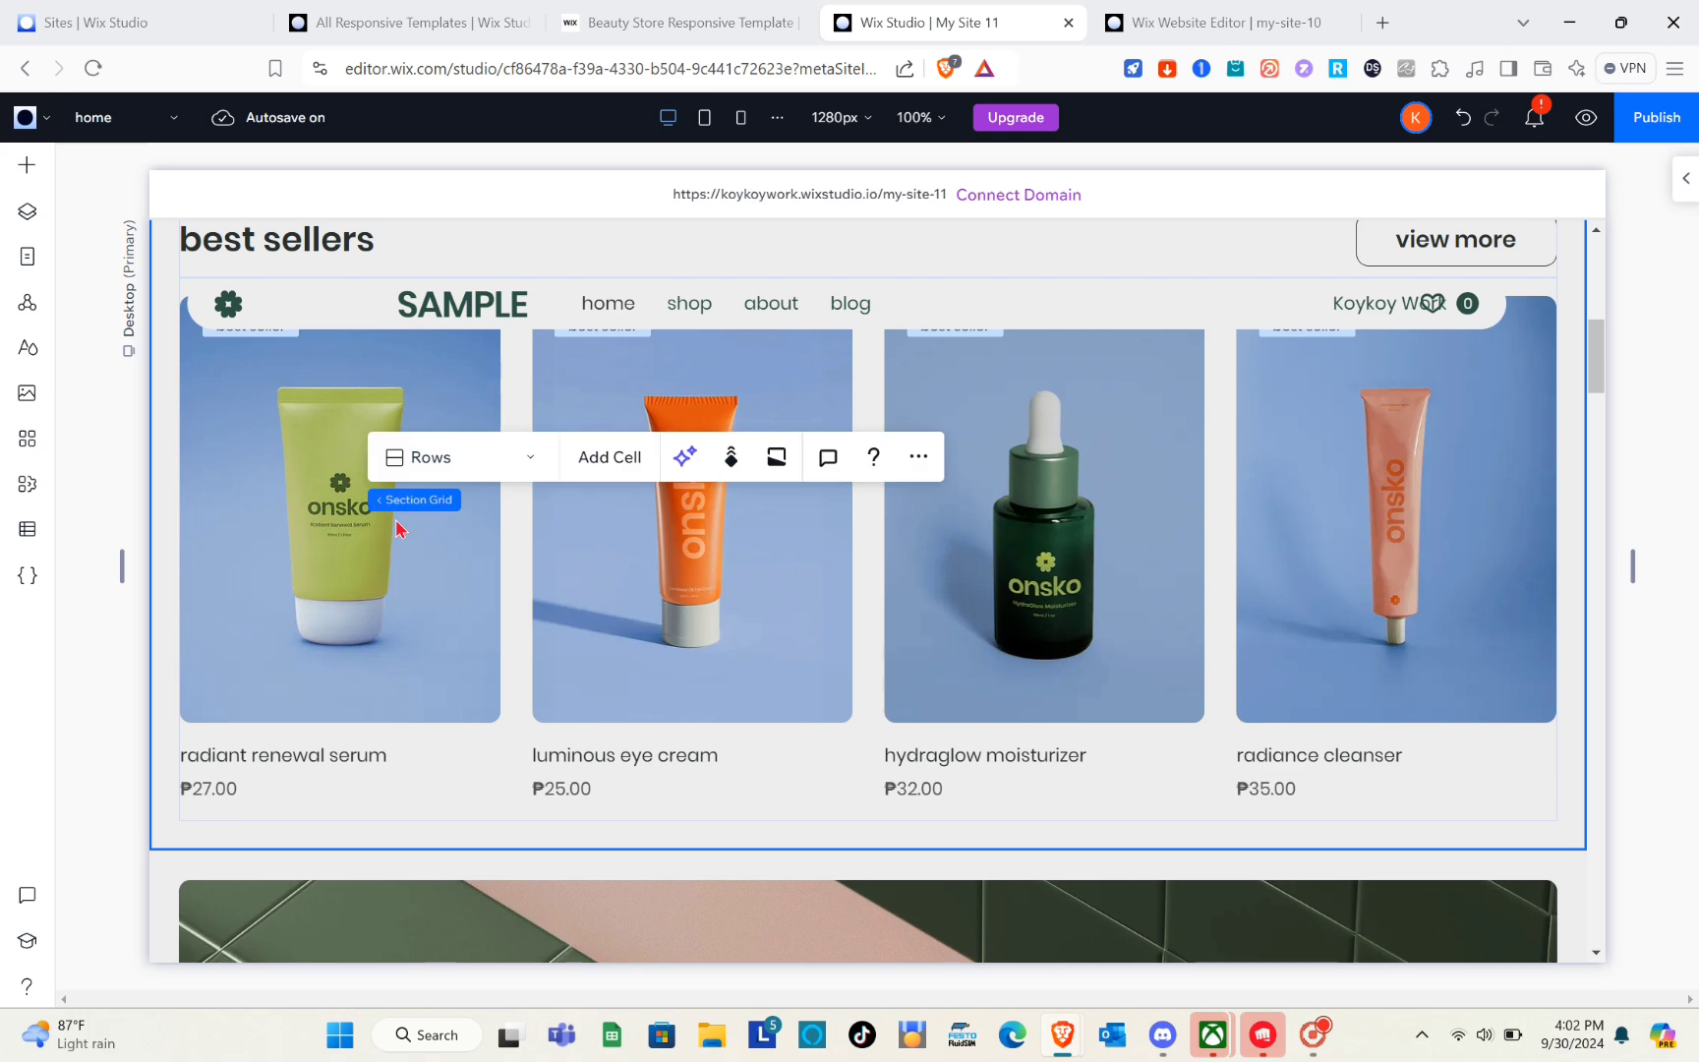
{"action": "left_click", "coordinate": [716, 630]}
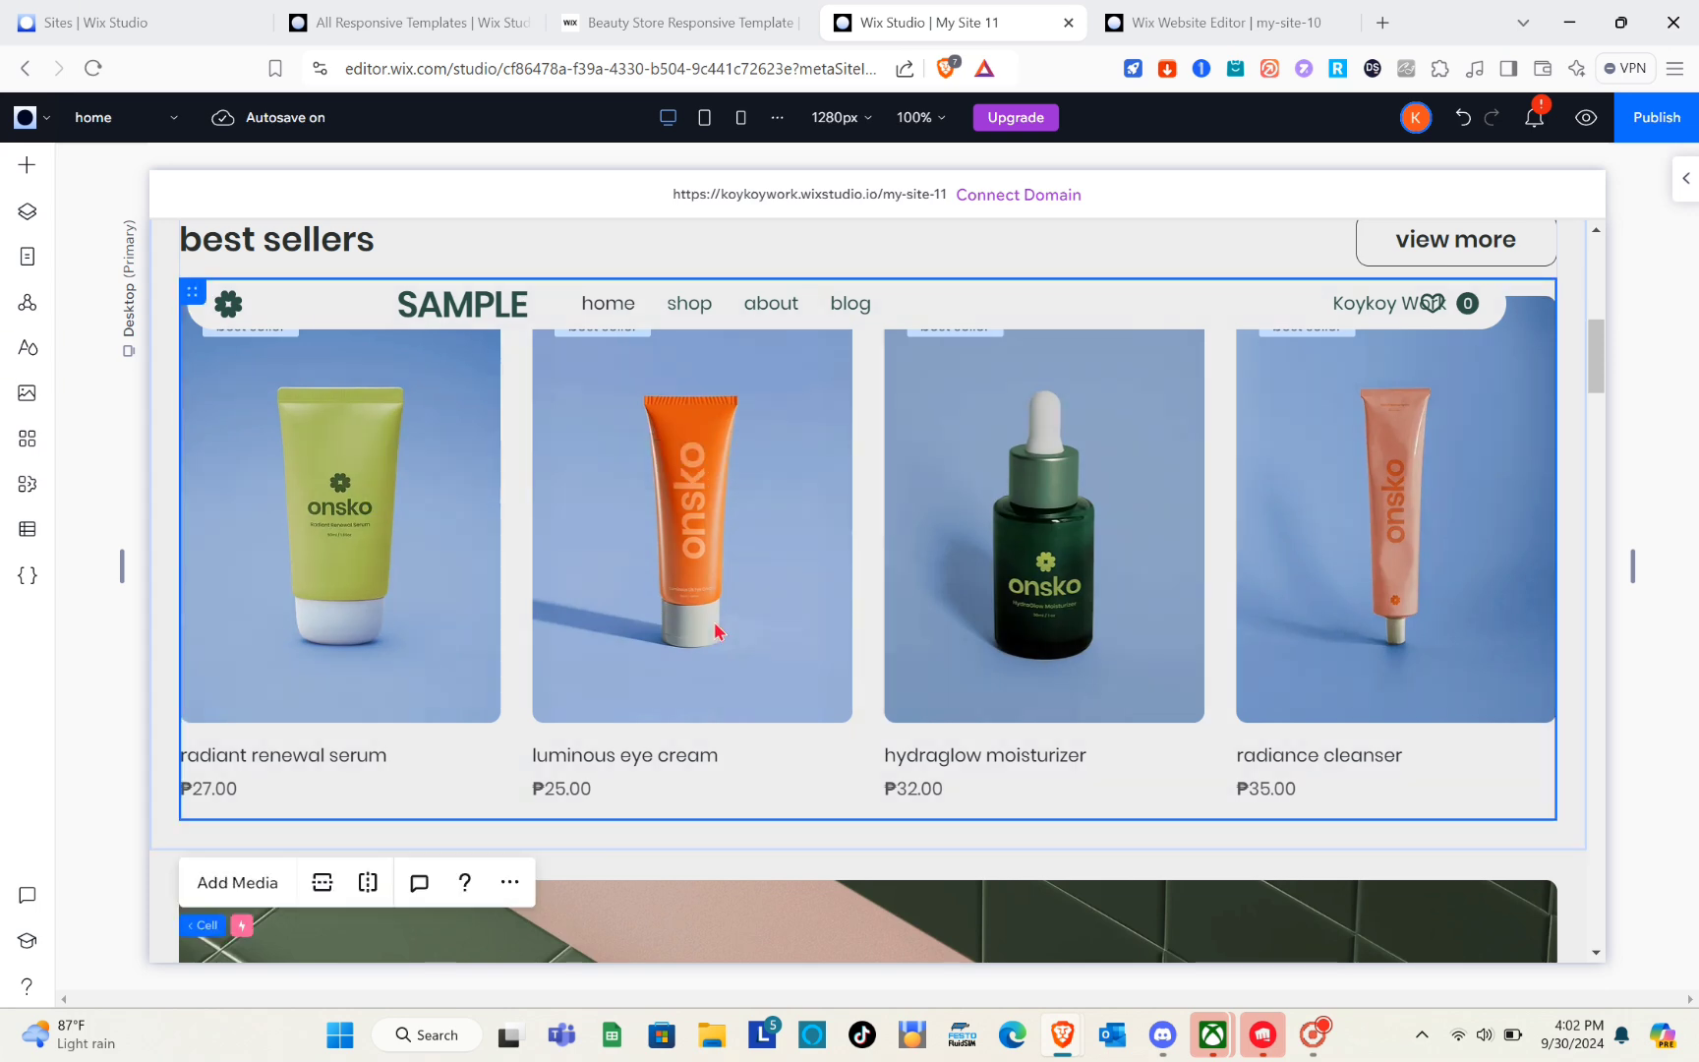
{"action": "double_click", "coordinate": [450, 553]}
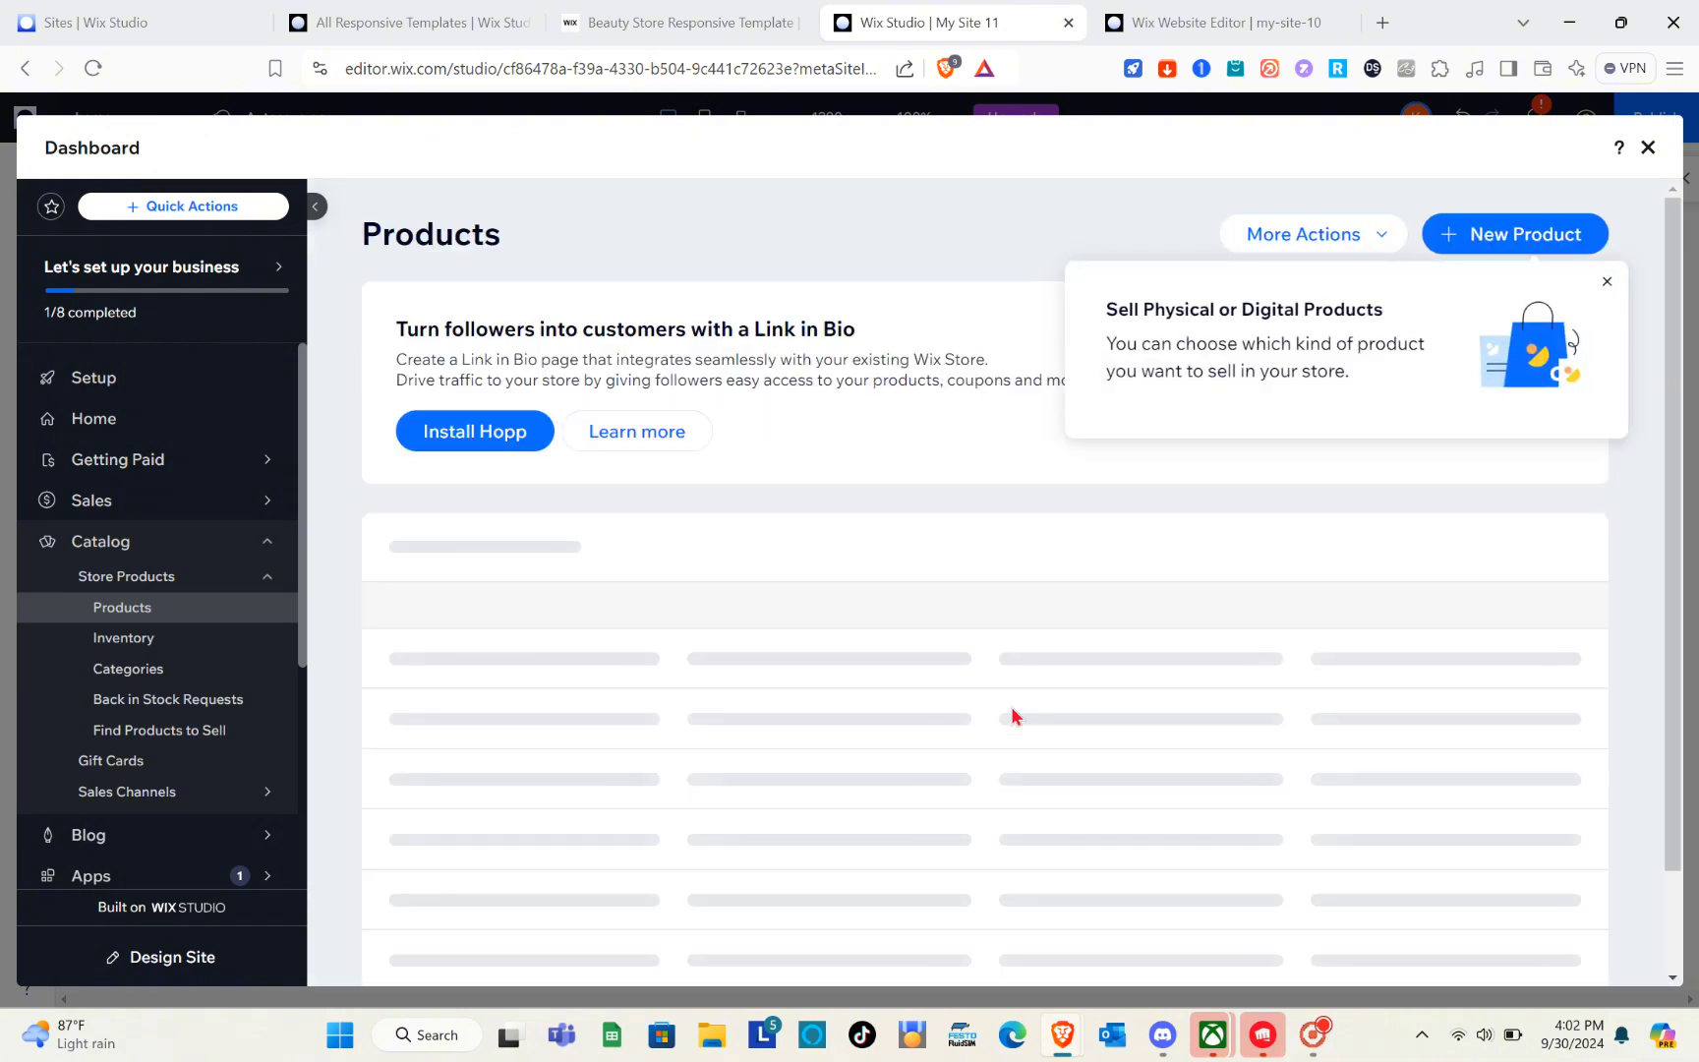
Look through the store's product list and dismiss the tip about selling physical or digital products.
{"action": "scroll", "coordinate": [1013, 713], "scroll_direction": "down", "scroll_amount": 6}
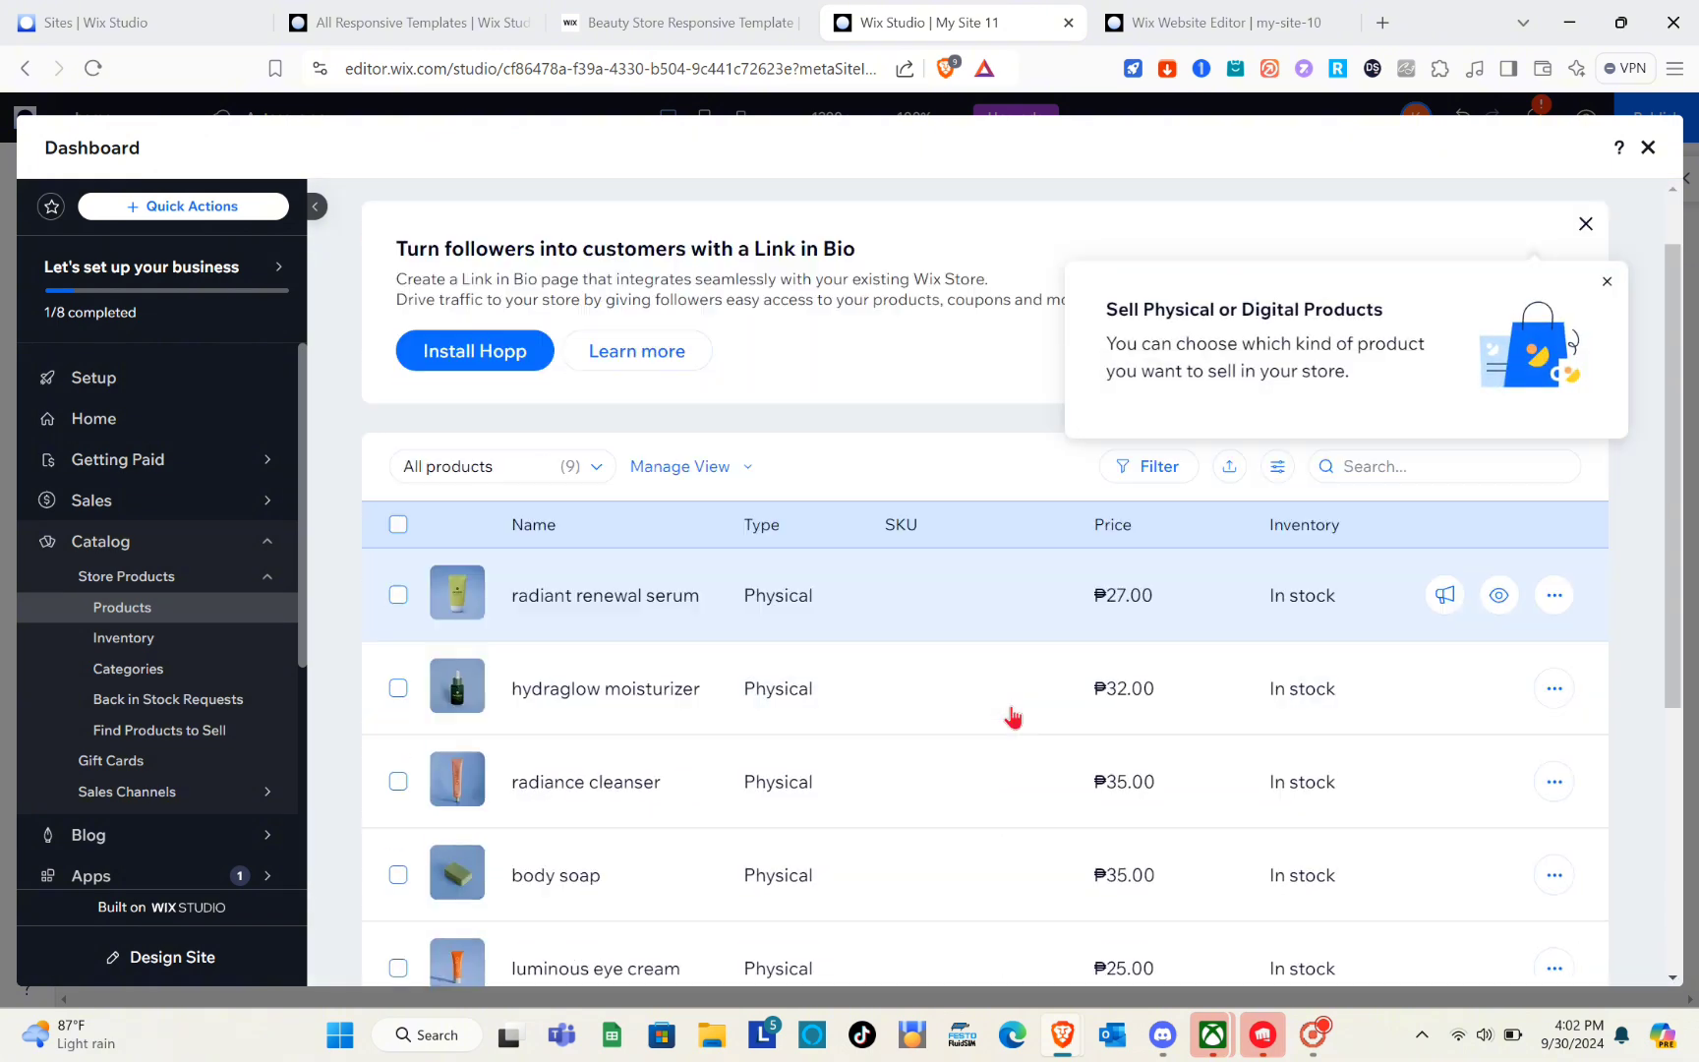
{"action": "scroll", "coordinate": [1133, 602], "scroll_direction": "up", "scroll_amount": 6}
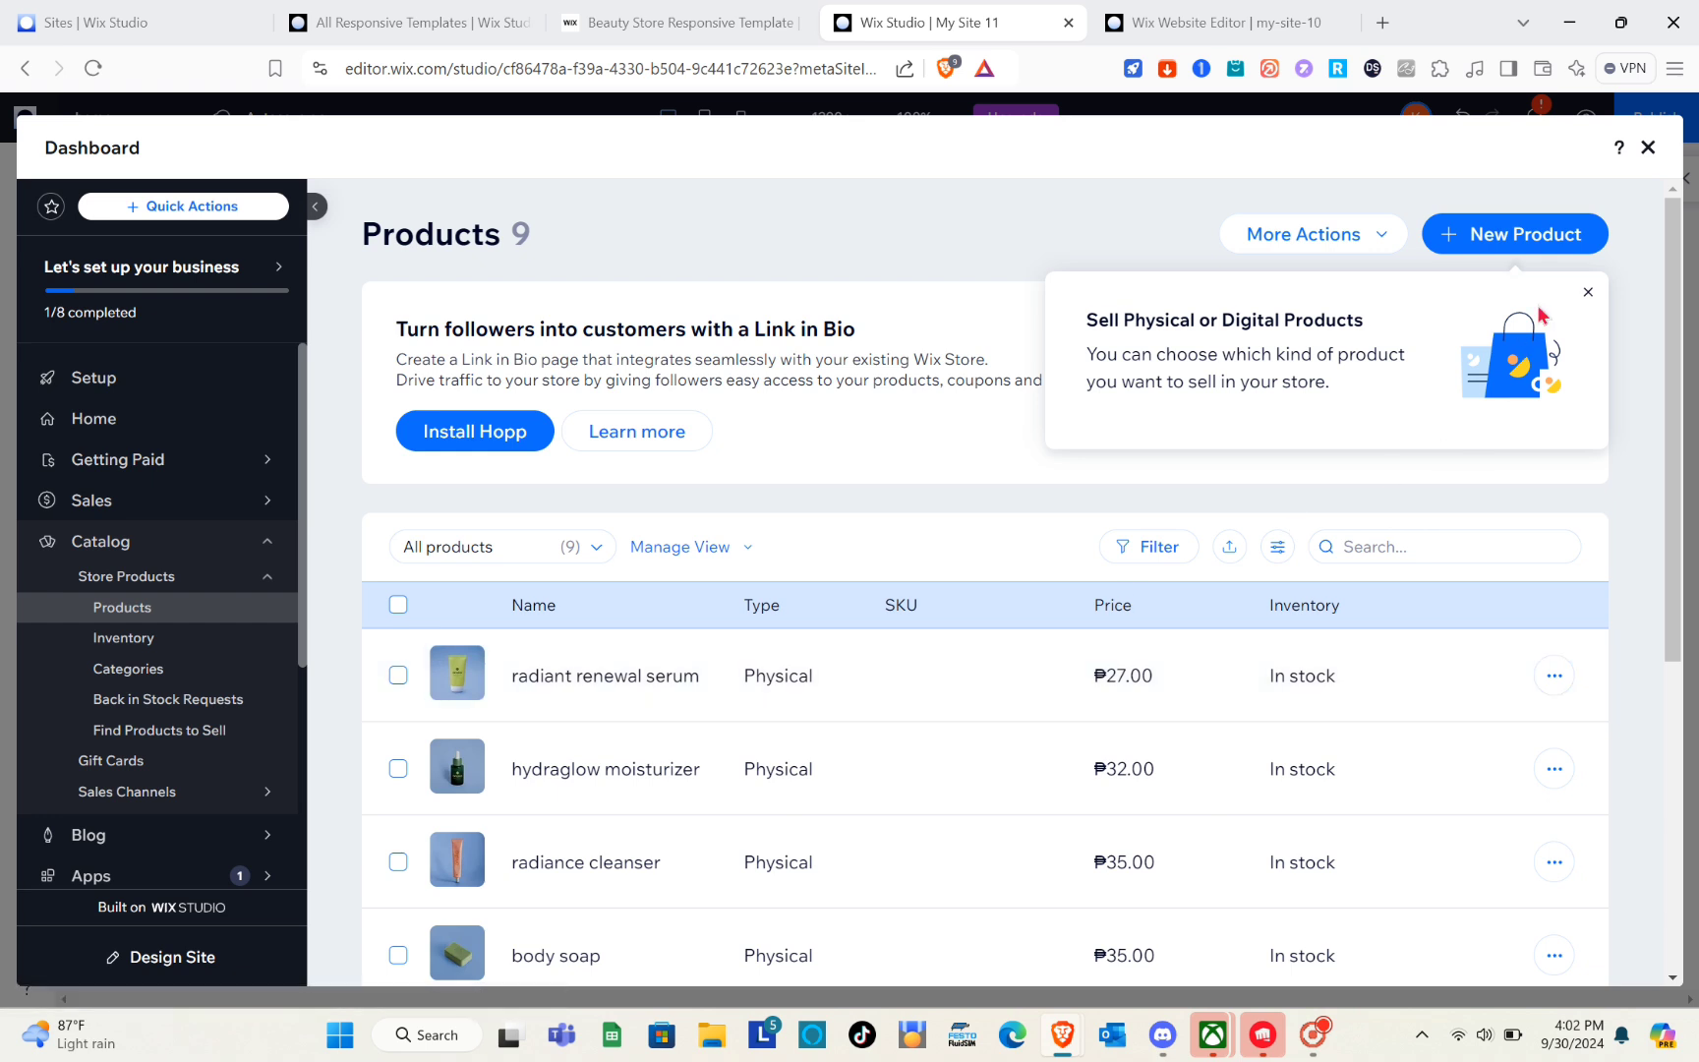
{"action": "left_click", "coordinate": [1587, 294]}
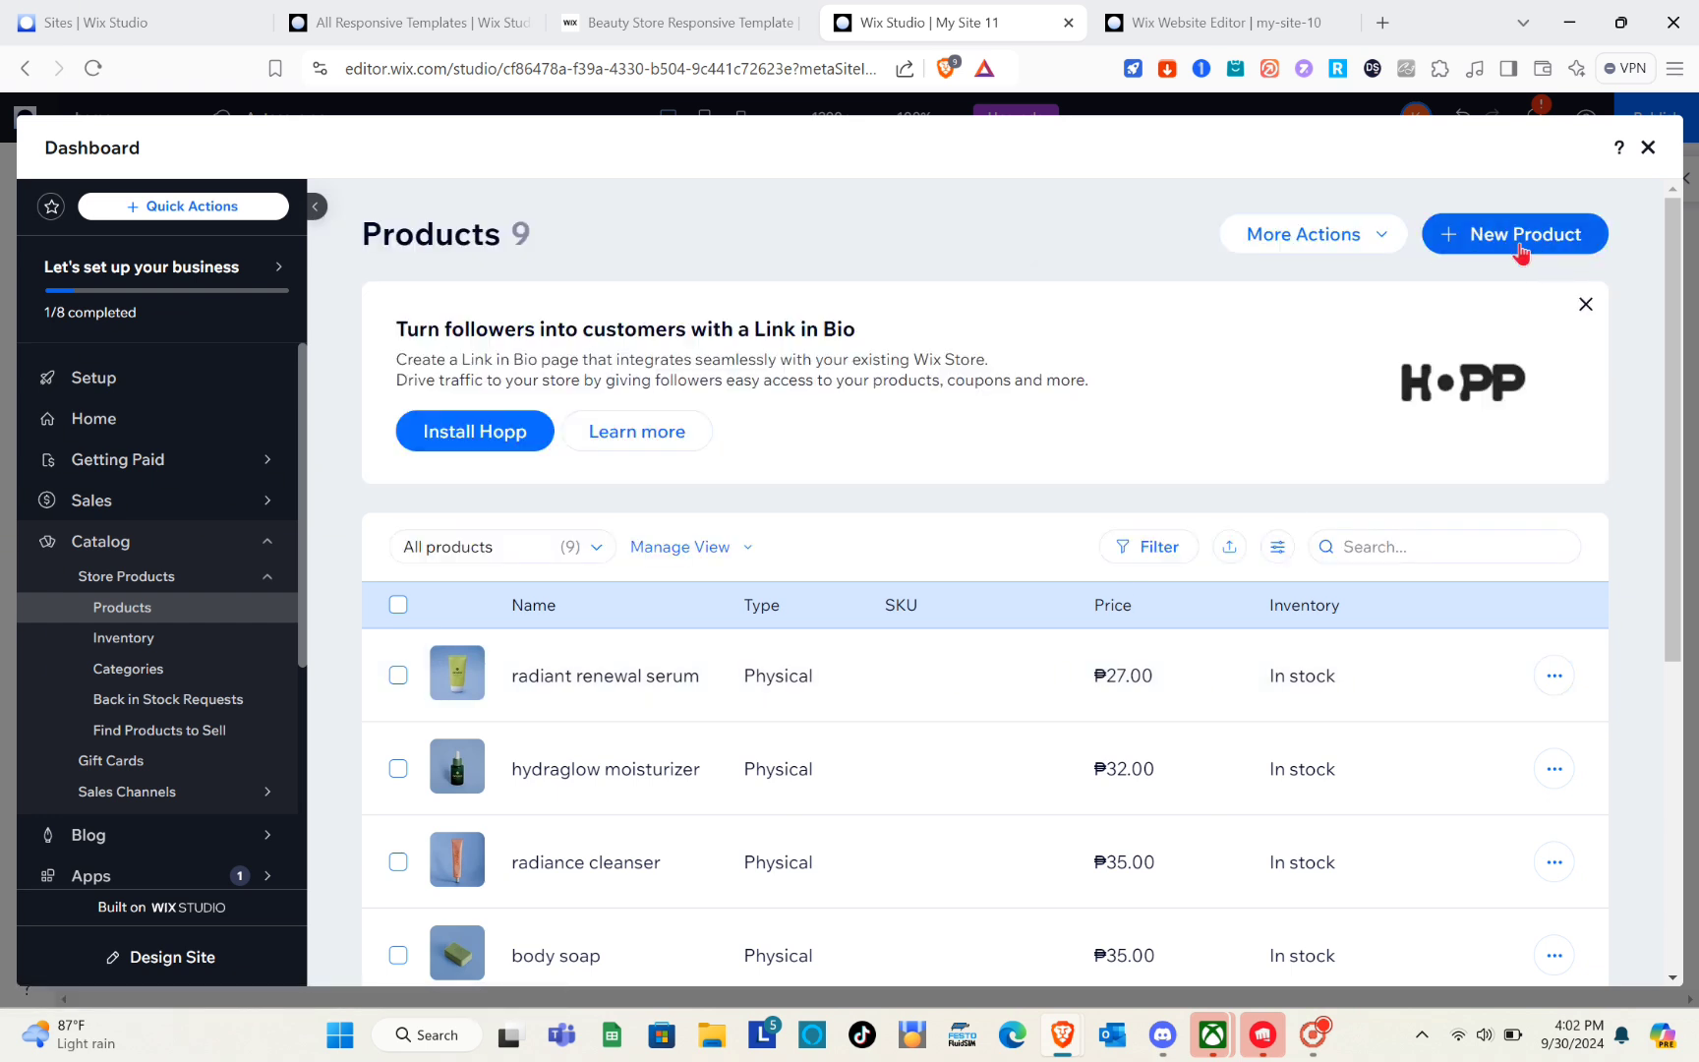
Start a new physical product, look through its form from images and pricing to inventory and pre-order, and close the dashboard without saving.
{"action": "left_click", "coordinate": [1527, 250]}
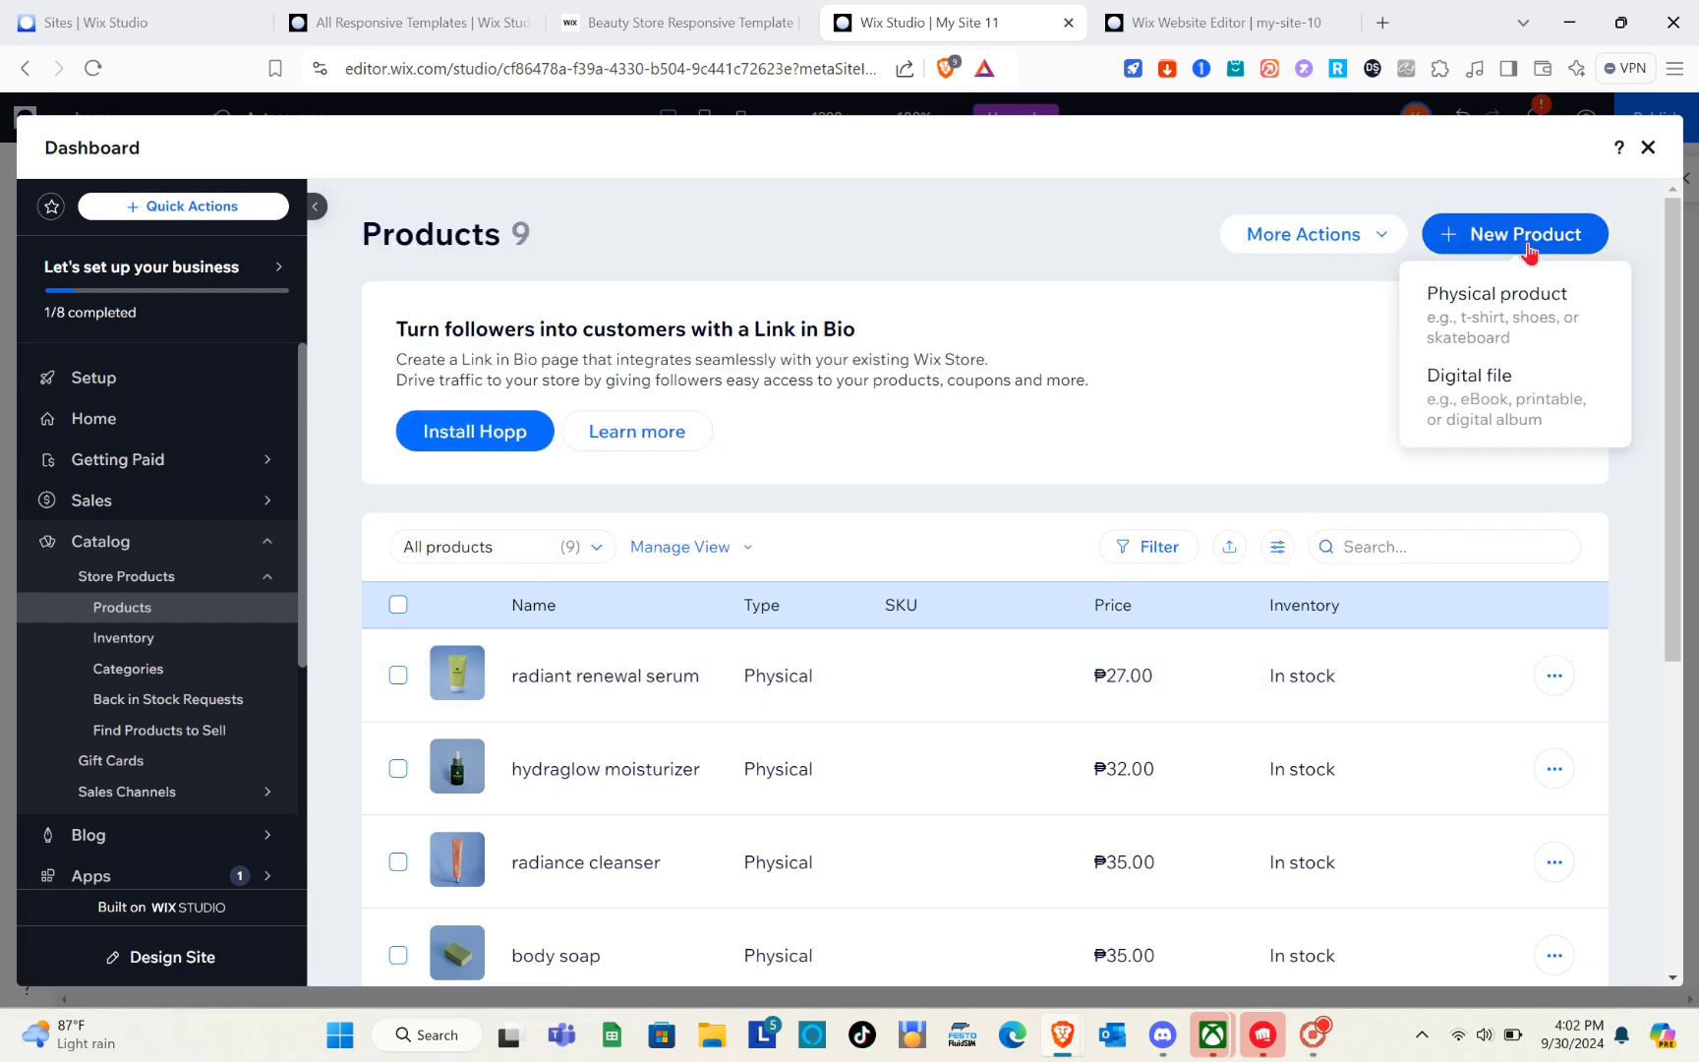
{"action": "left_click", "coordinate": [1531, 315]}
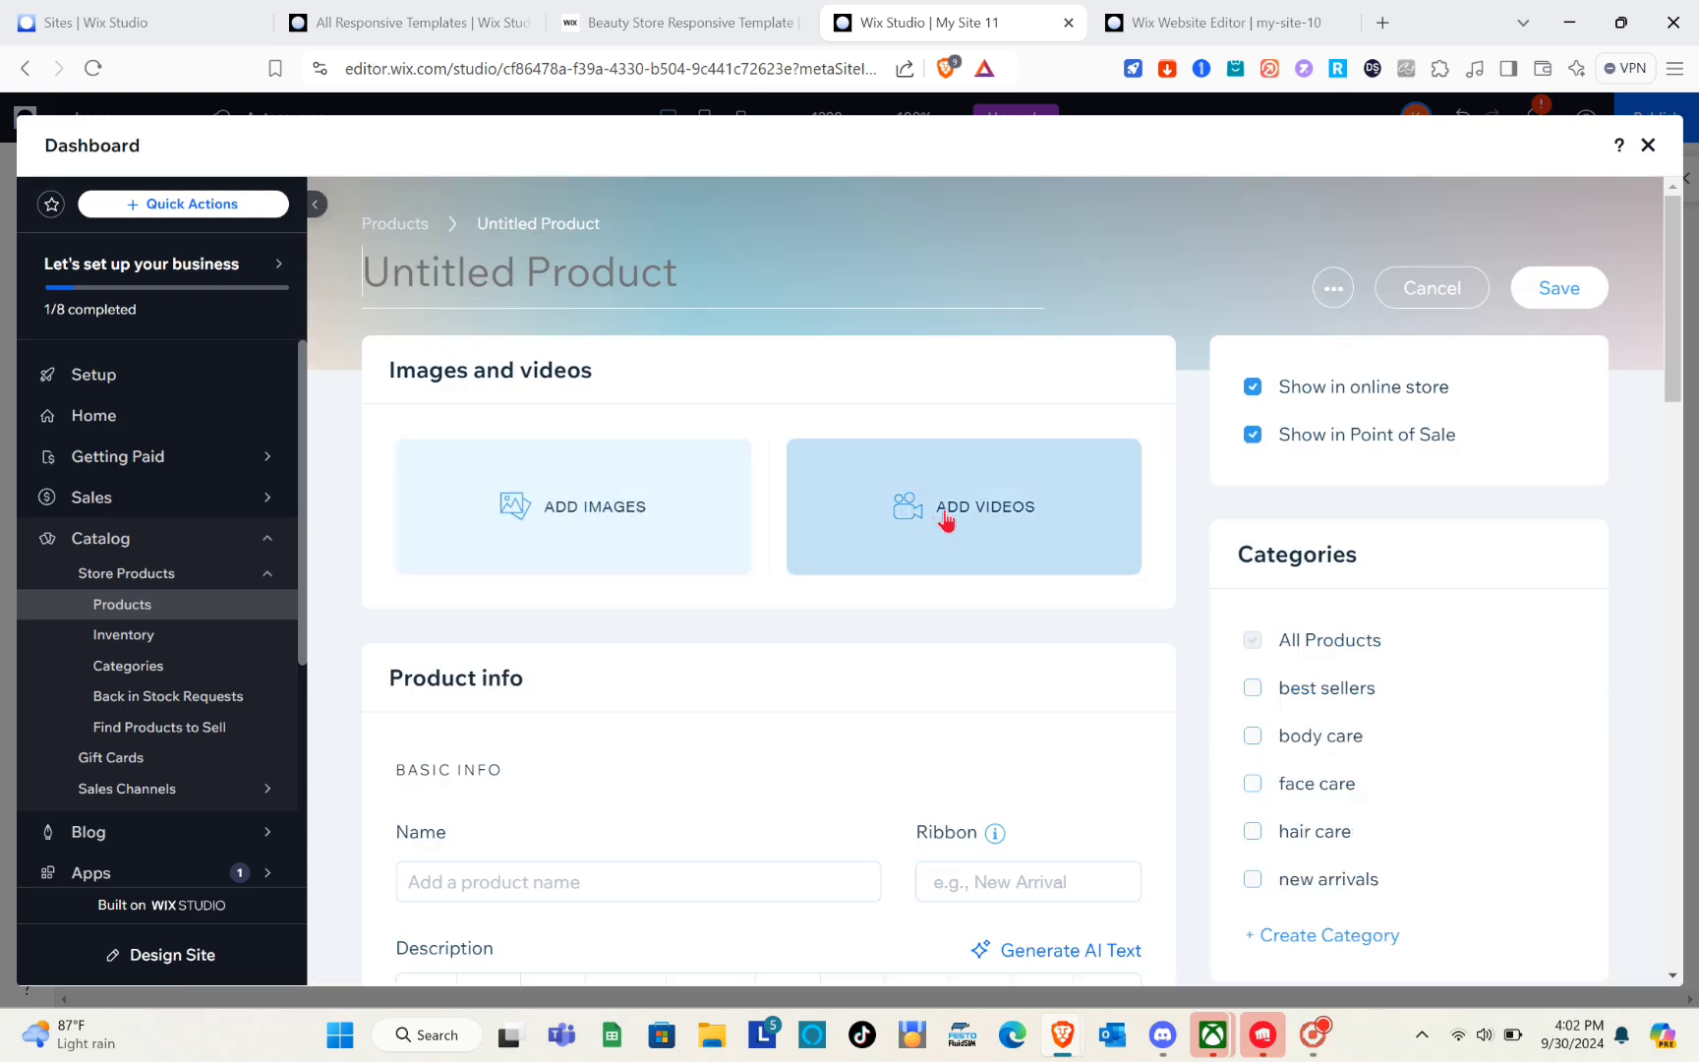
{"action": "scroll", "coordinate": [944, 519], "scroll_direction": "down", "scroll_amount": 2}
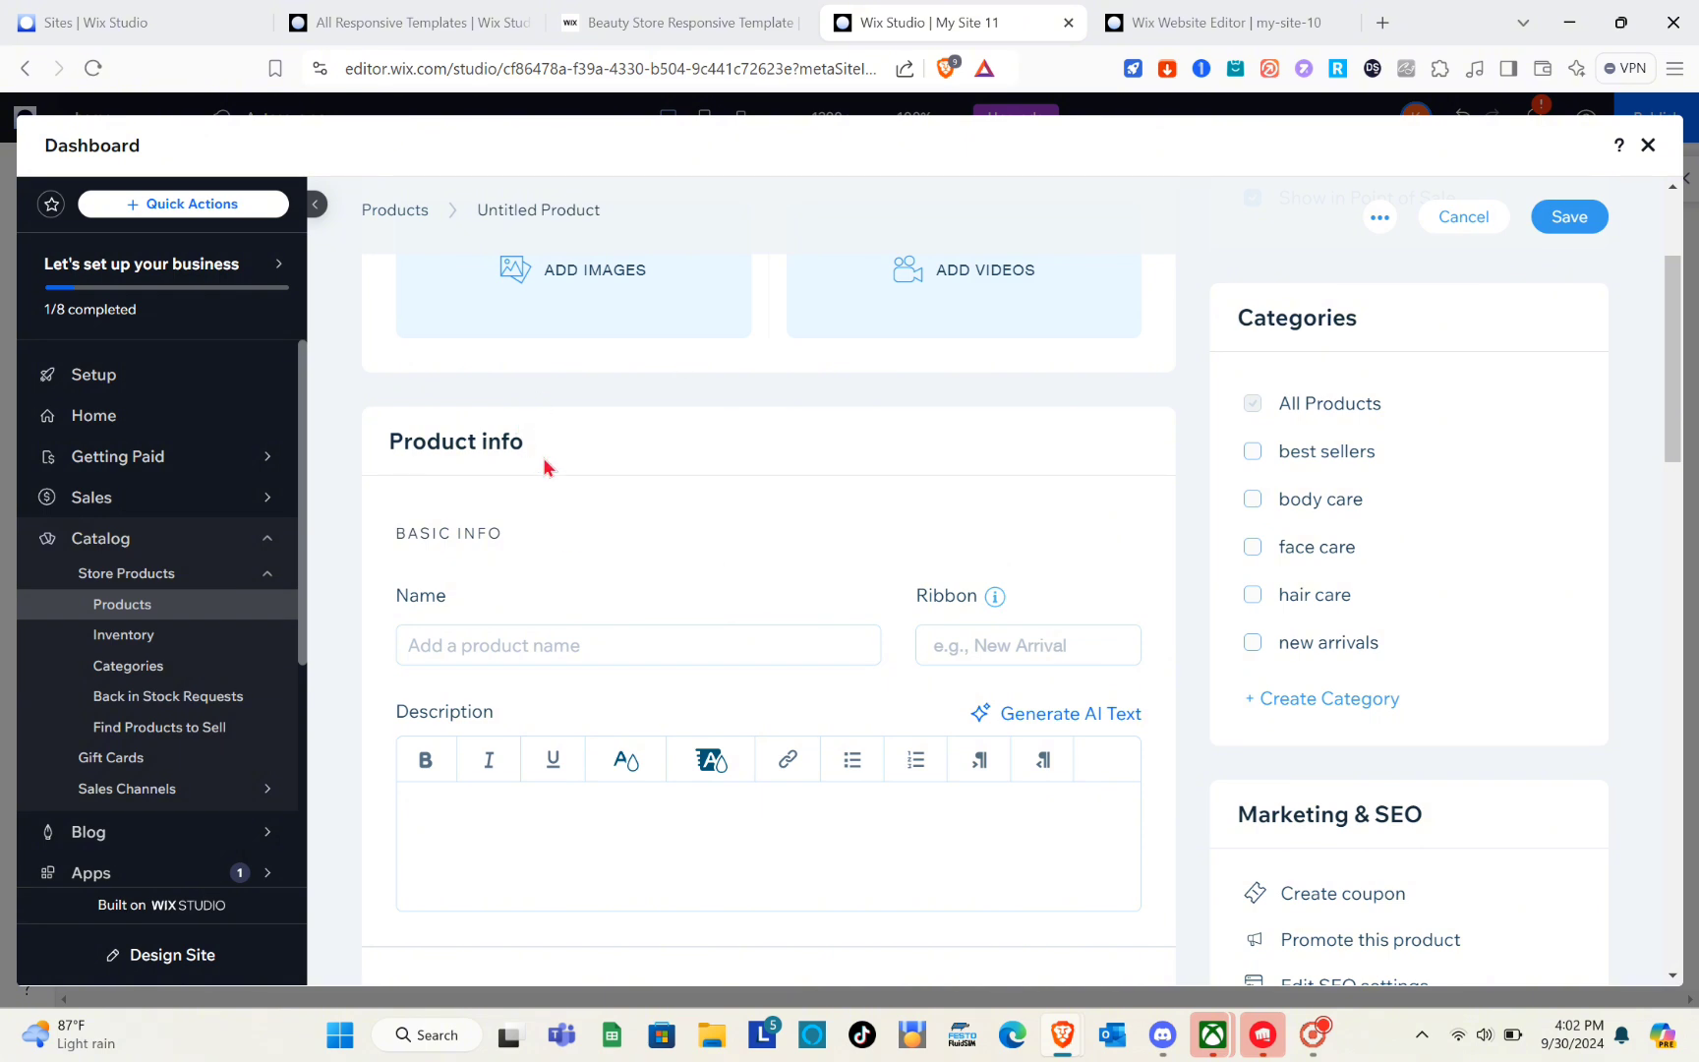
{"action": "scroll", "coordinate": [499, 558], "scroll_direction": "down", "scroll_amount": 7}
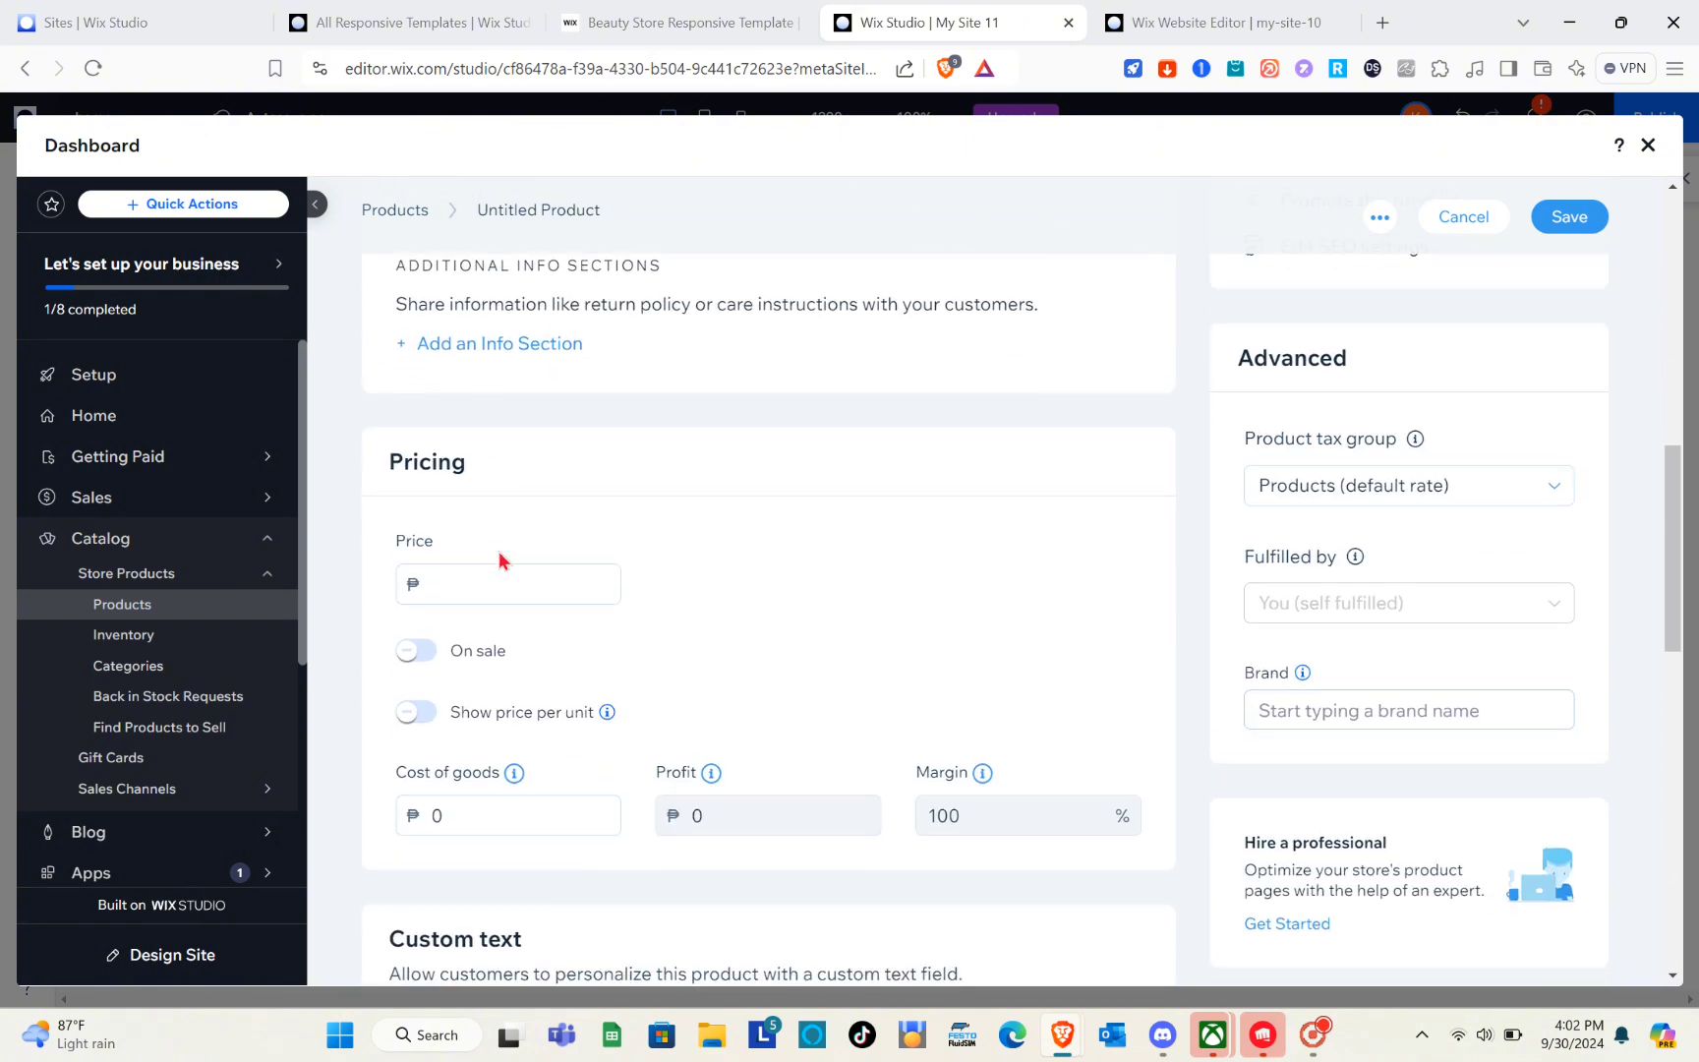
{"action": "scroll", "coordinate": [459, 661], "scroll_direction": "down", "scroll_amount": 4}
{"action": "scroll", "coordinate": [469, 862], "scroll_direction": "down", "scroll_amount": 7}
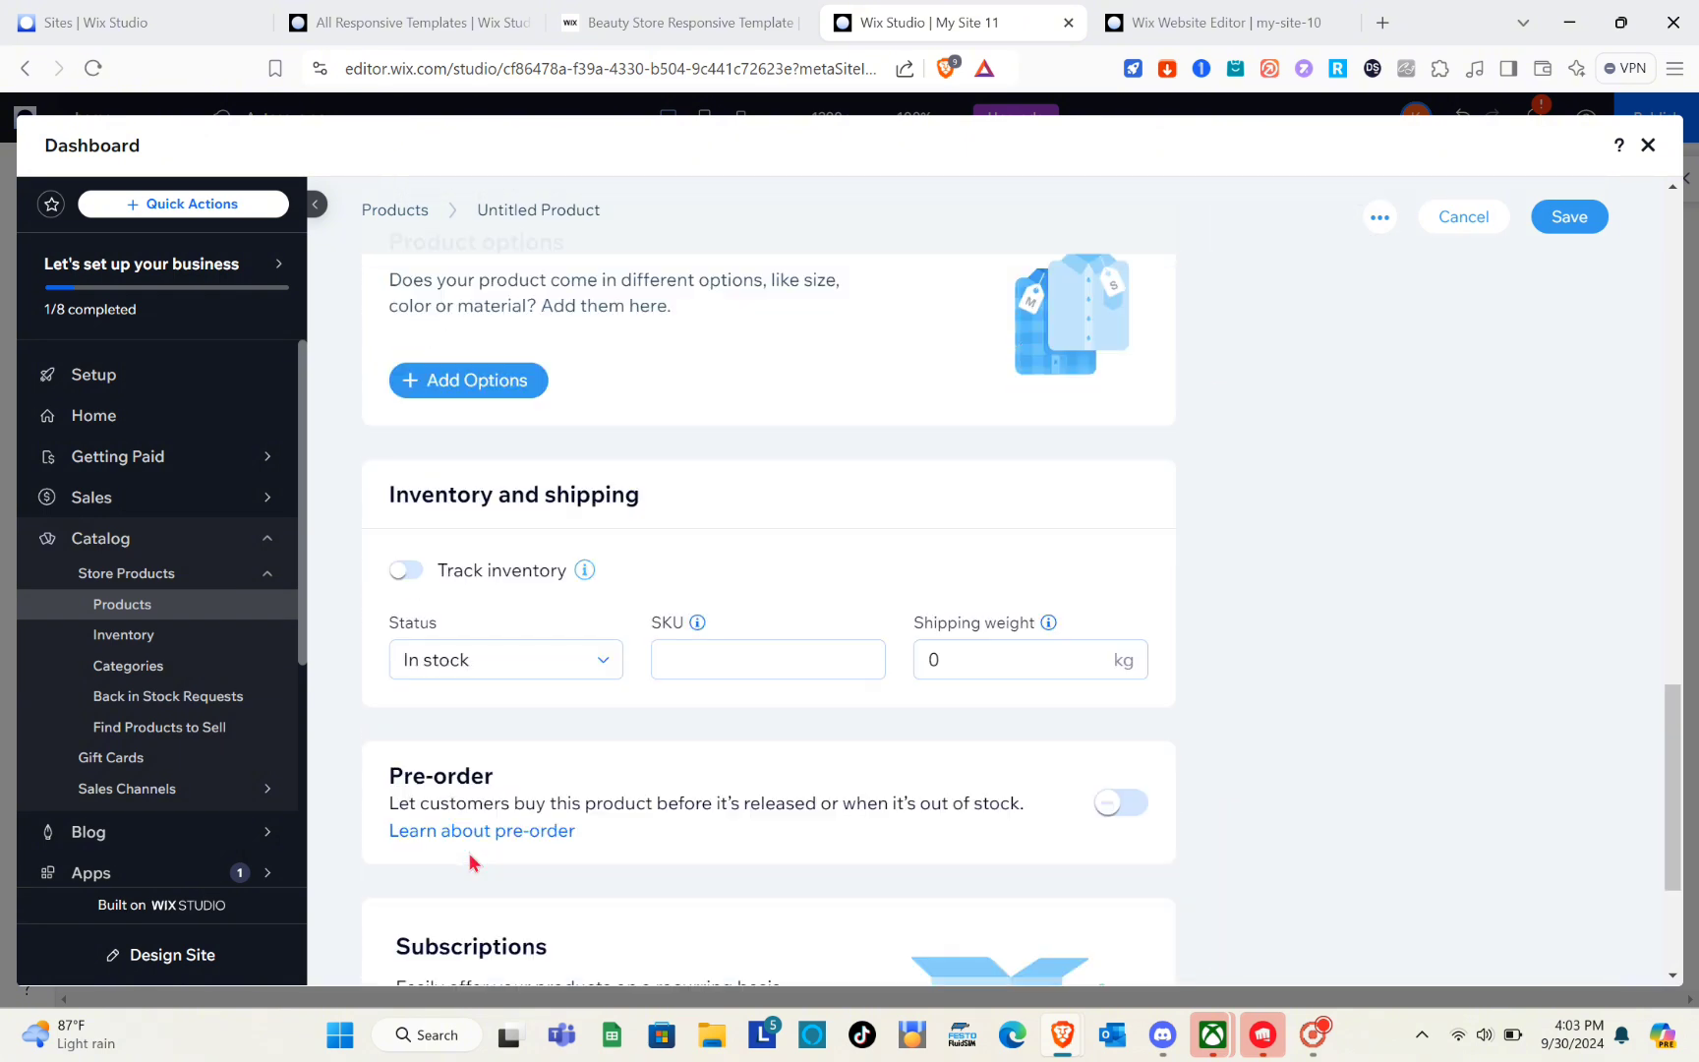
{"action": "scroll", "coordinate": [588, 740], "scroll_direction": "up", "scroll_amount": 20}
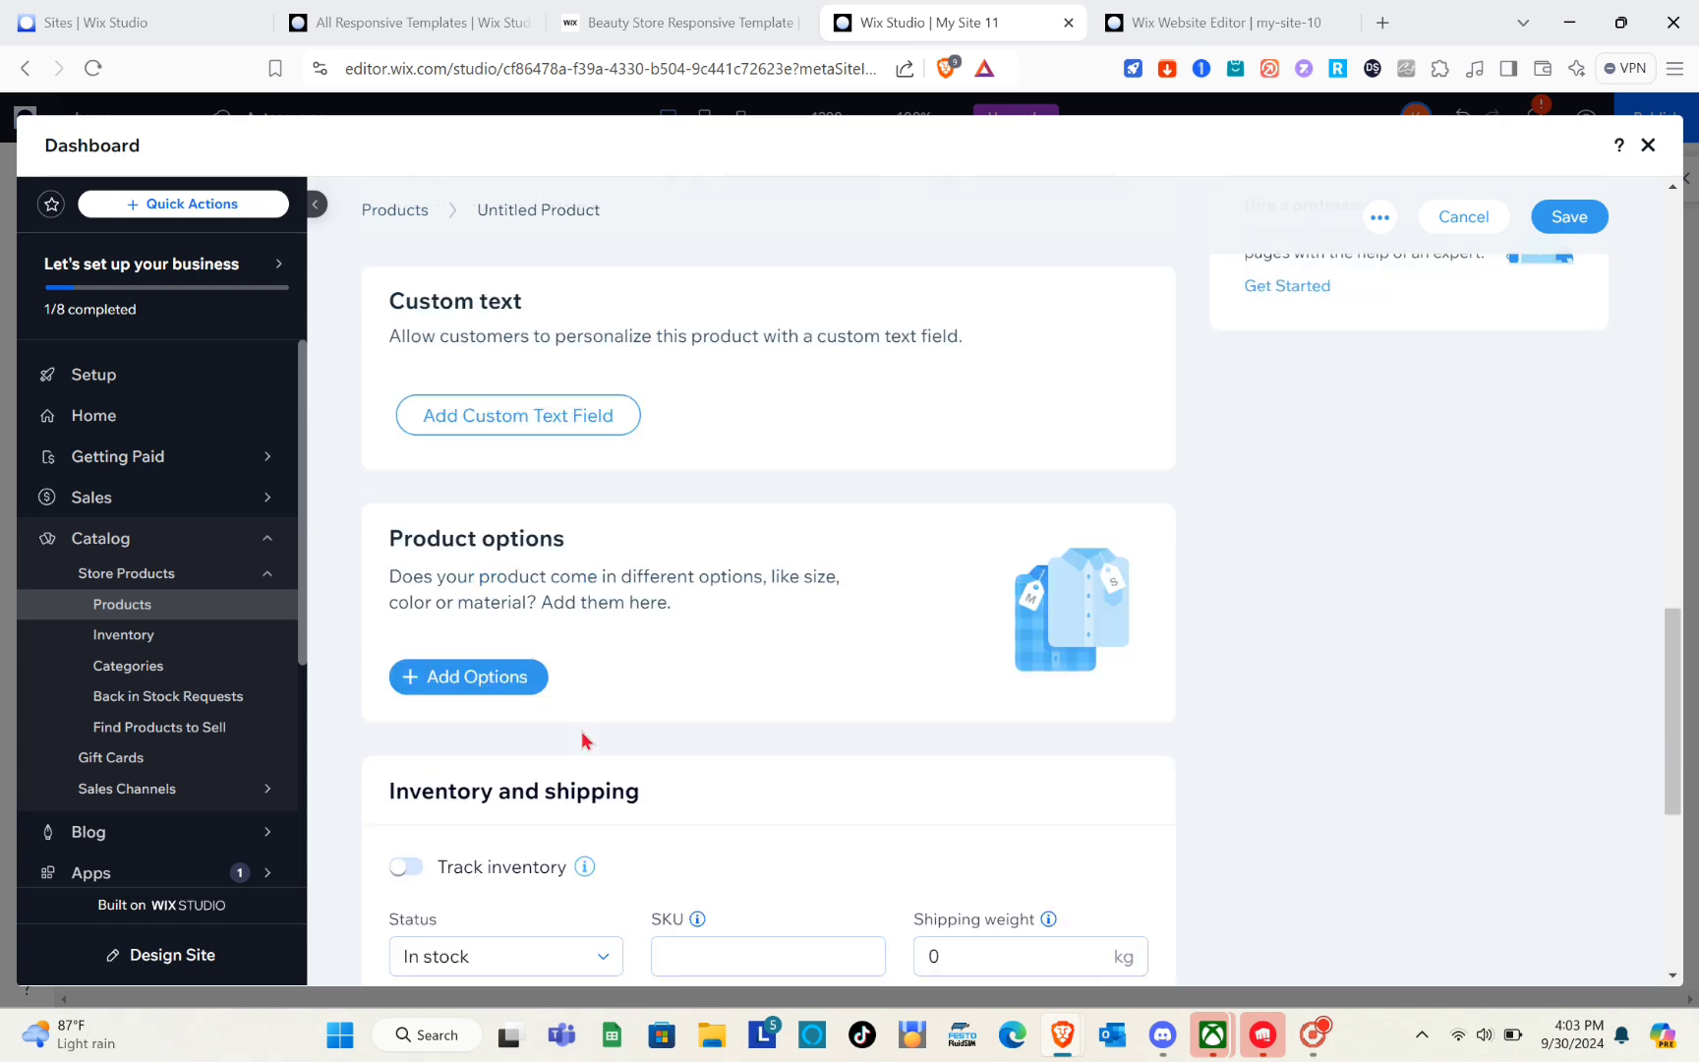
{"action": "left_click", "coordinate": [1647, 149]}
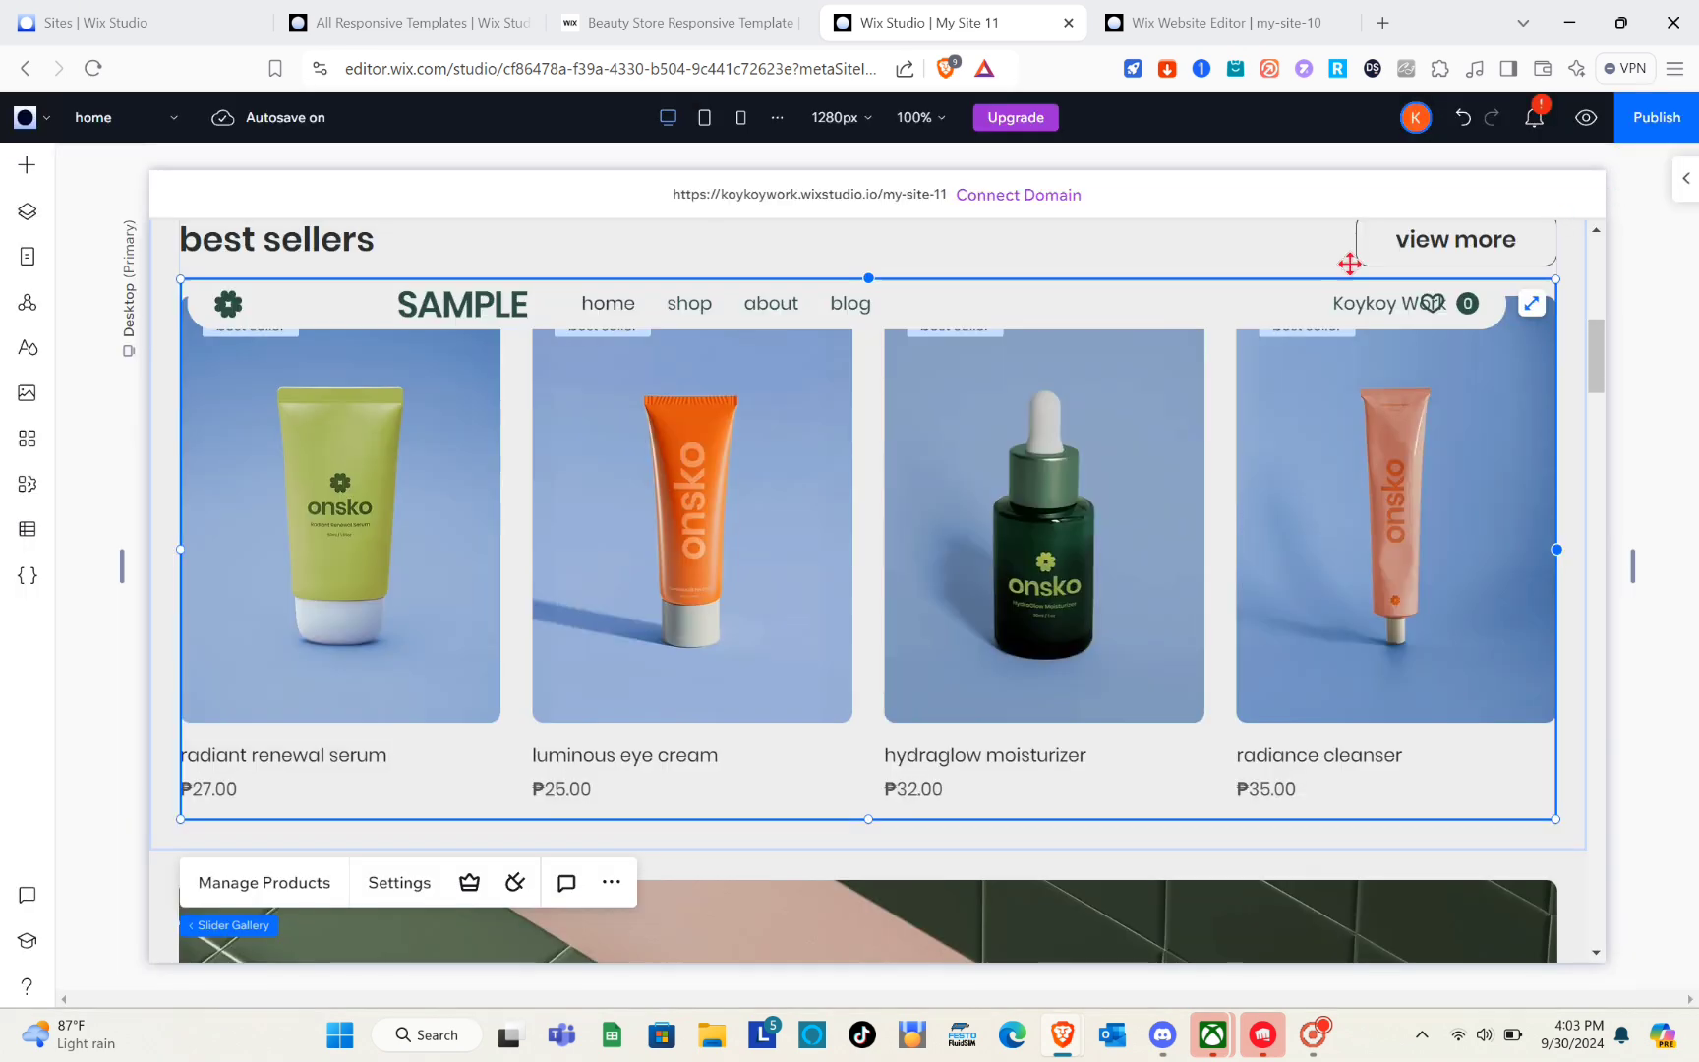
Look over the home page sections below the best sellers gallery and return to the hero image.
{"action": "scroll", "coordinate": [910, 543], "scroll_direction": "down", "scroll_amount": 2}
{"action": "scroll", "coordinate": [913, 547], "scroll_direction": "down", "scroll_amount": 15}
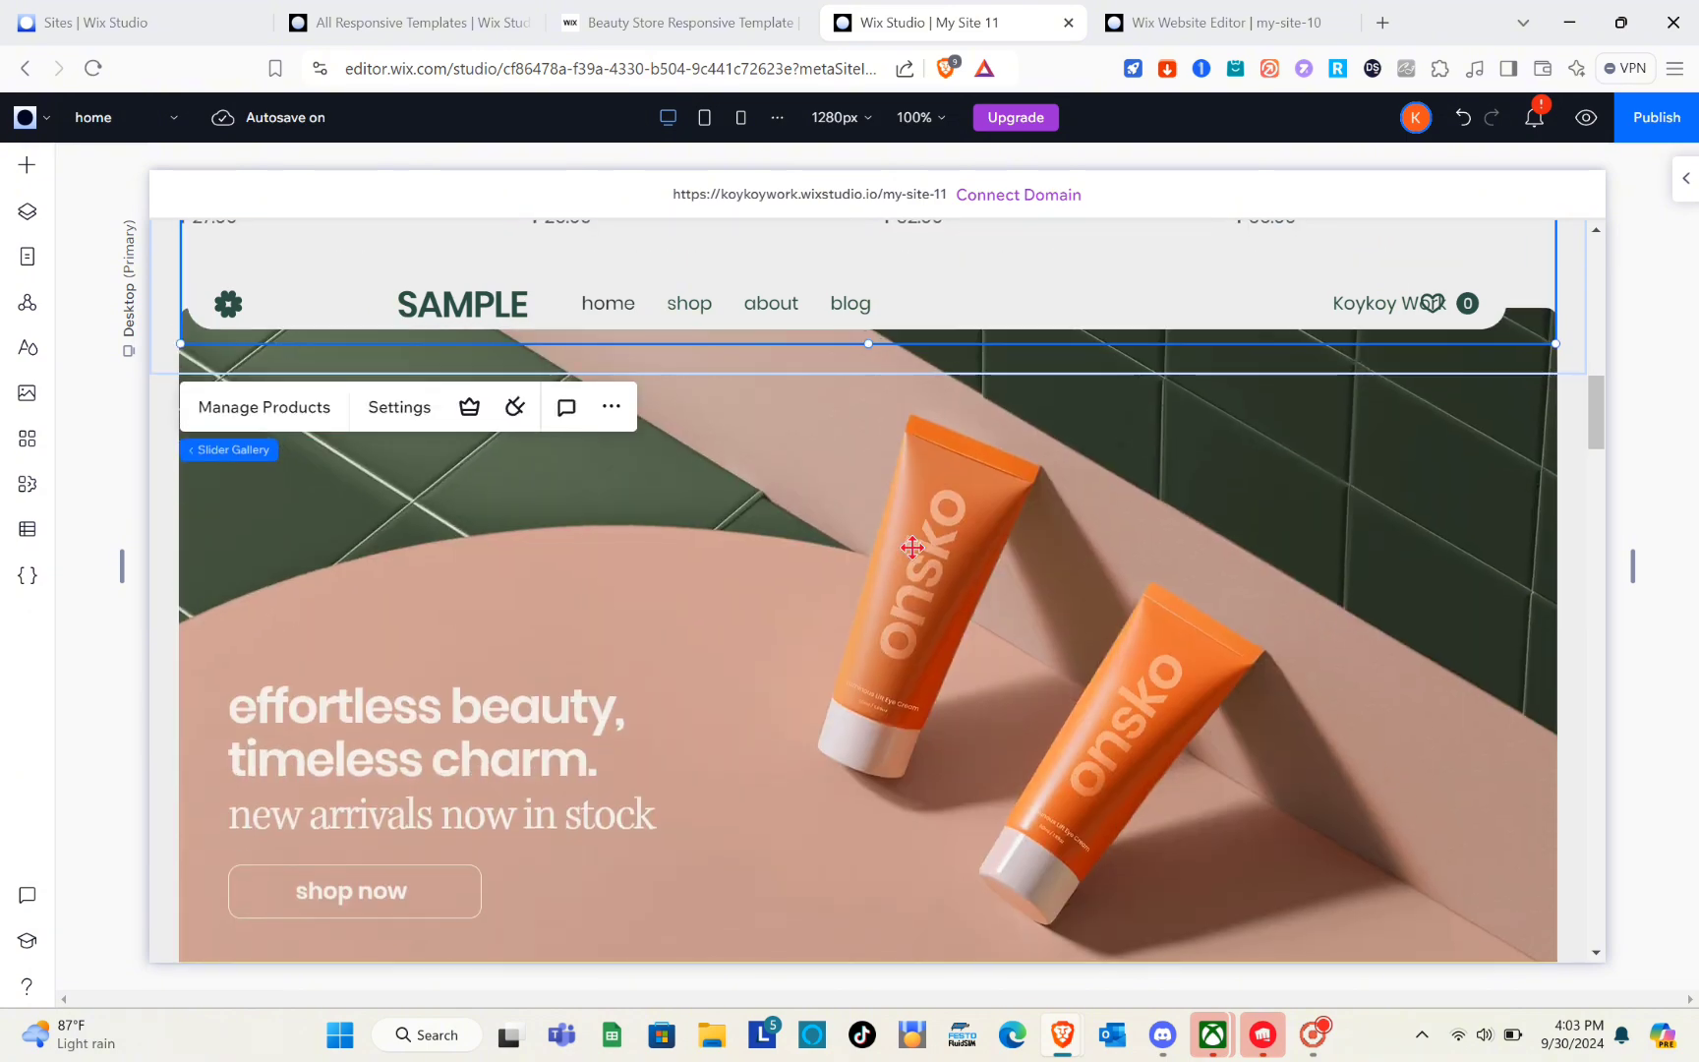
{"action": "scroll", "coordinate": [913, 546], "scroll_direction": "down", "scroll_amount": 15}
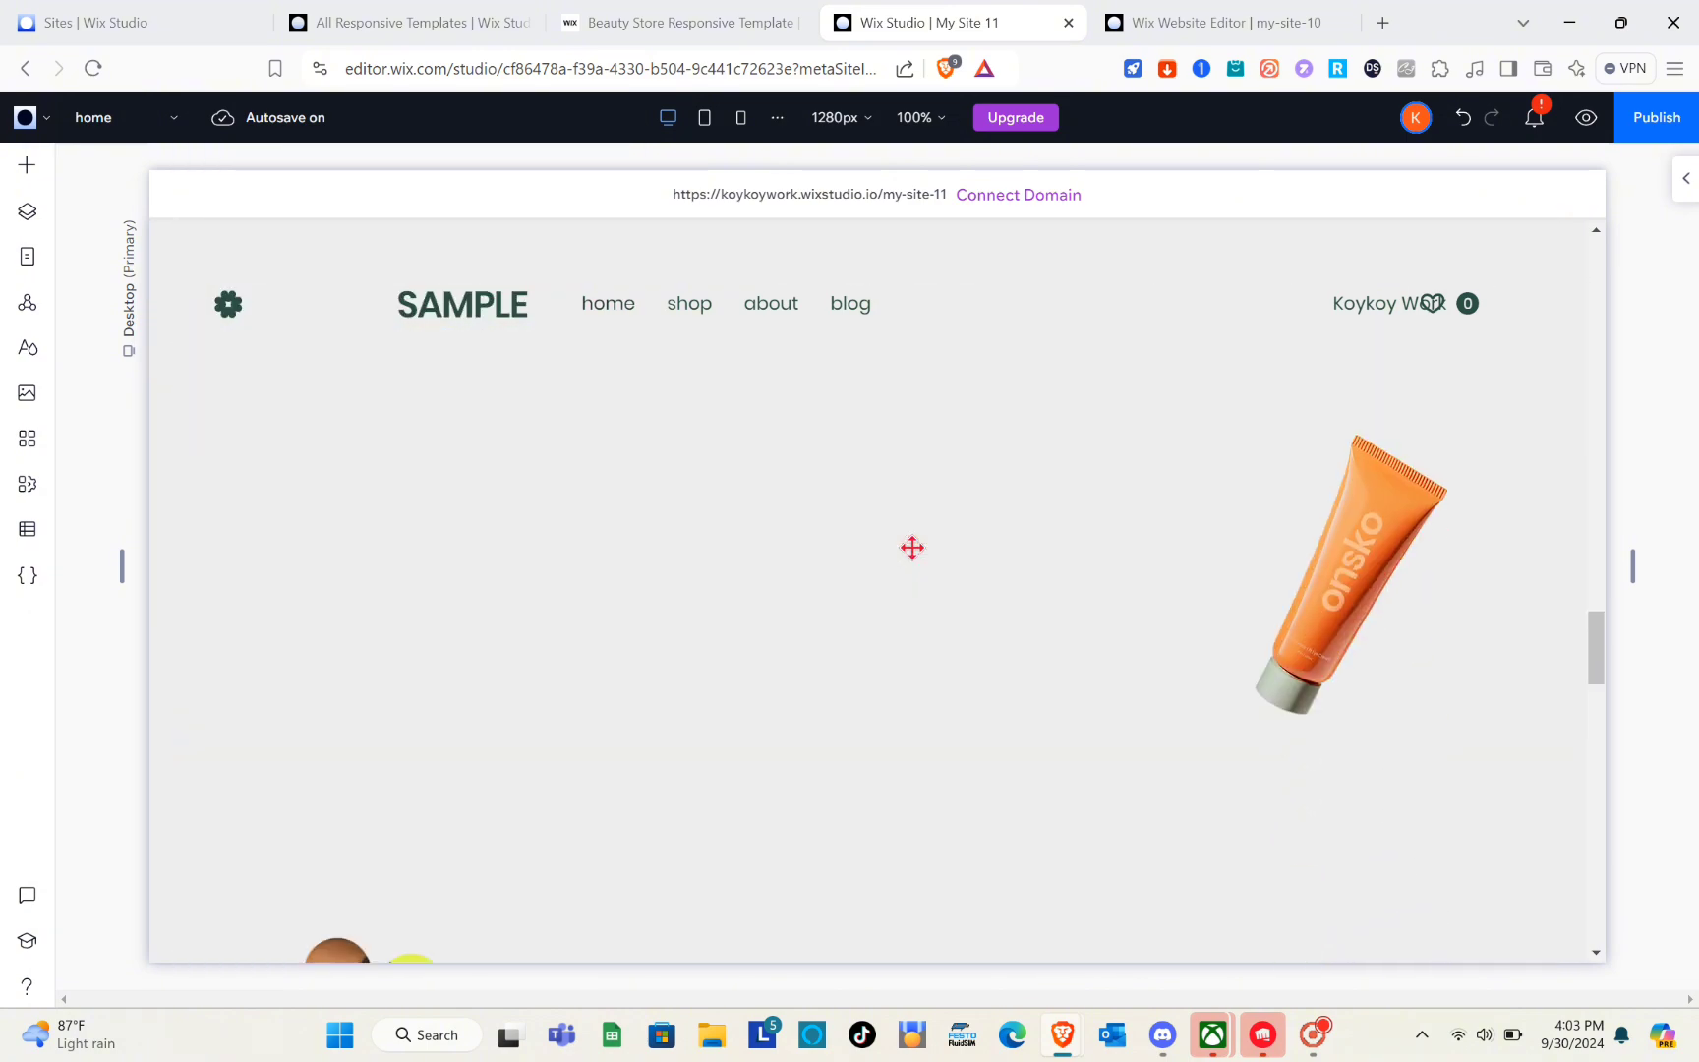
{"action": "scroll", "coordinate": [913, 547], "scroll_direction": "up", "scroll_amount": 20}
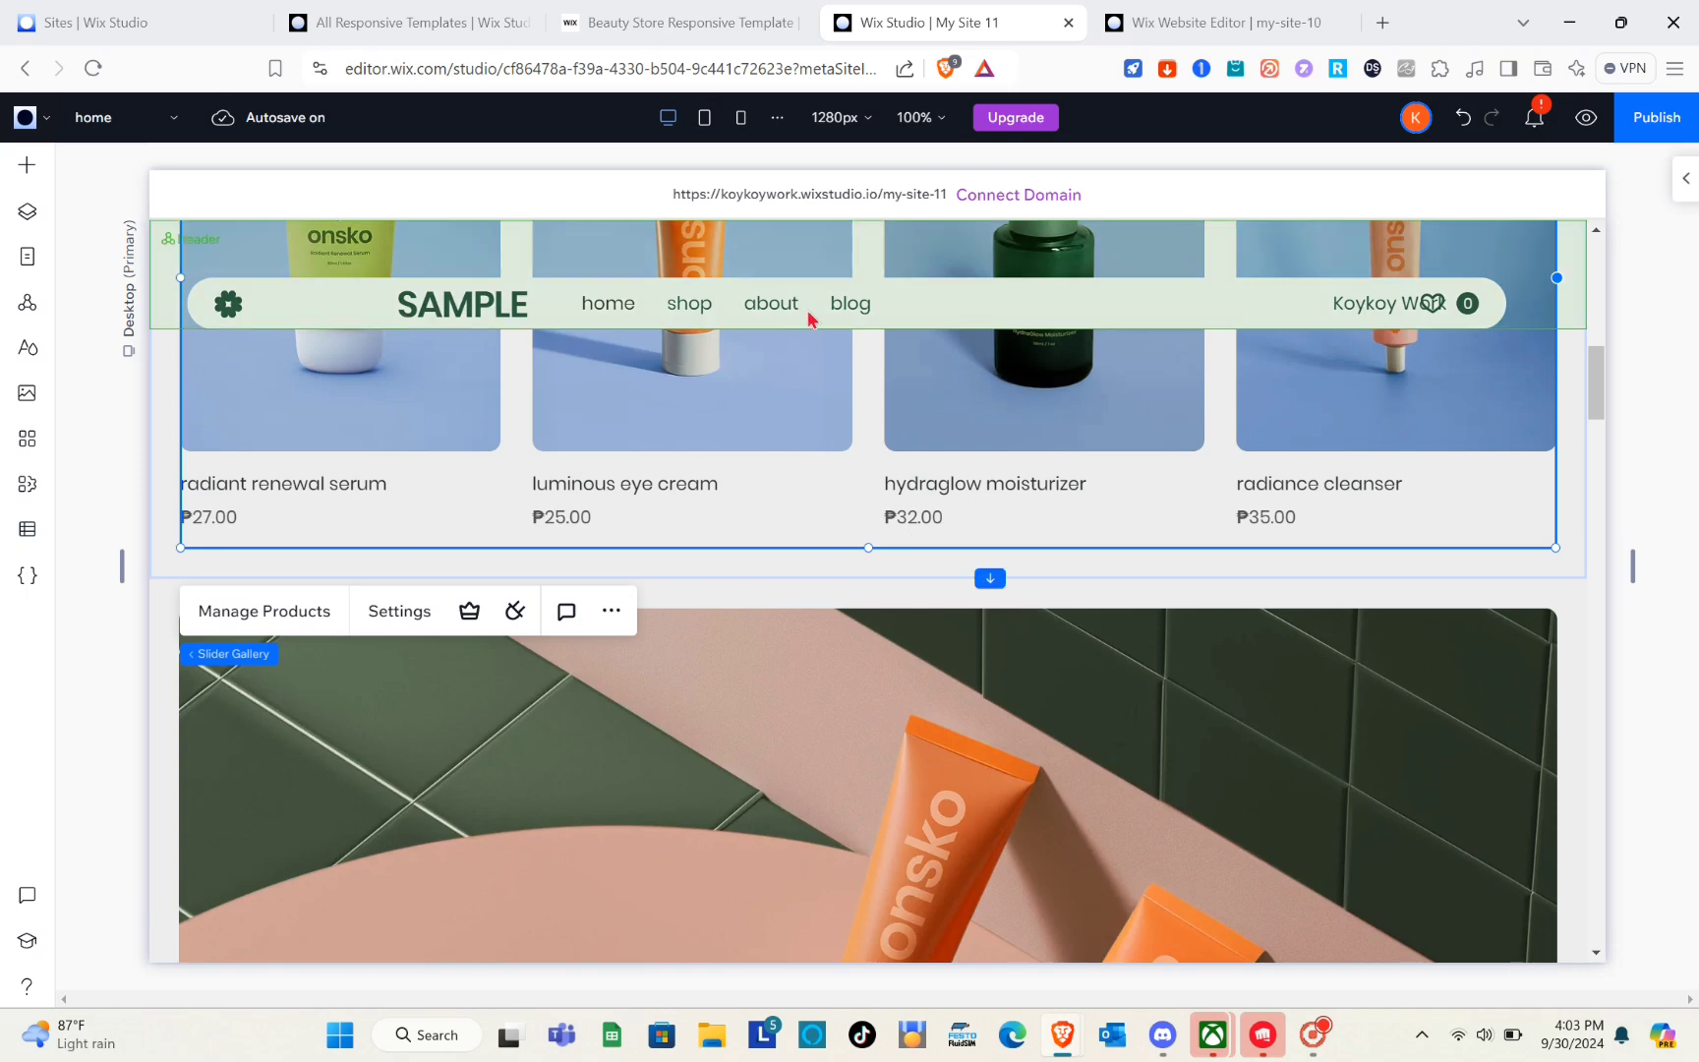
{"action": "scroll", "coordinate": [809, 318], "scroll_direction": "up", "scroll_amount": 8}
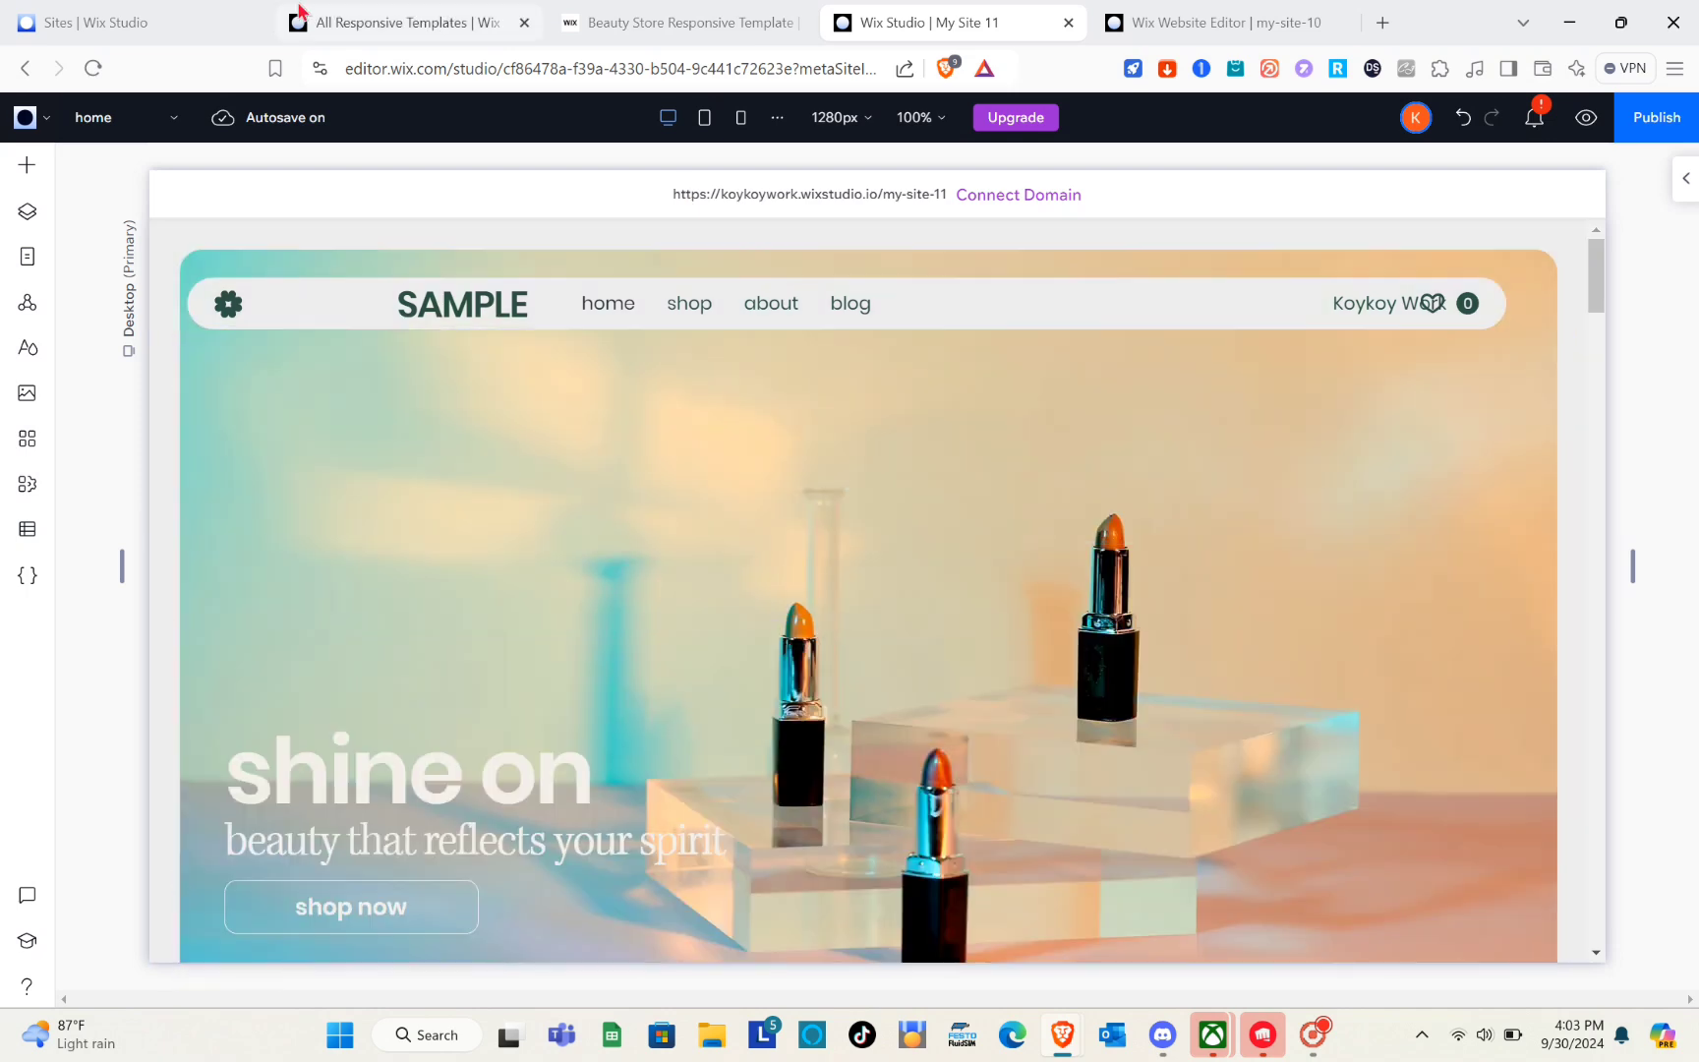
Switch the editor to the store's Product Page and look over its product details and footer.
{"action": "left_click", "coordinate": [152, 123]}
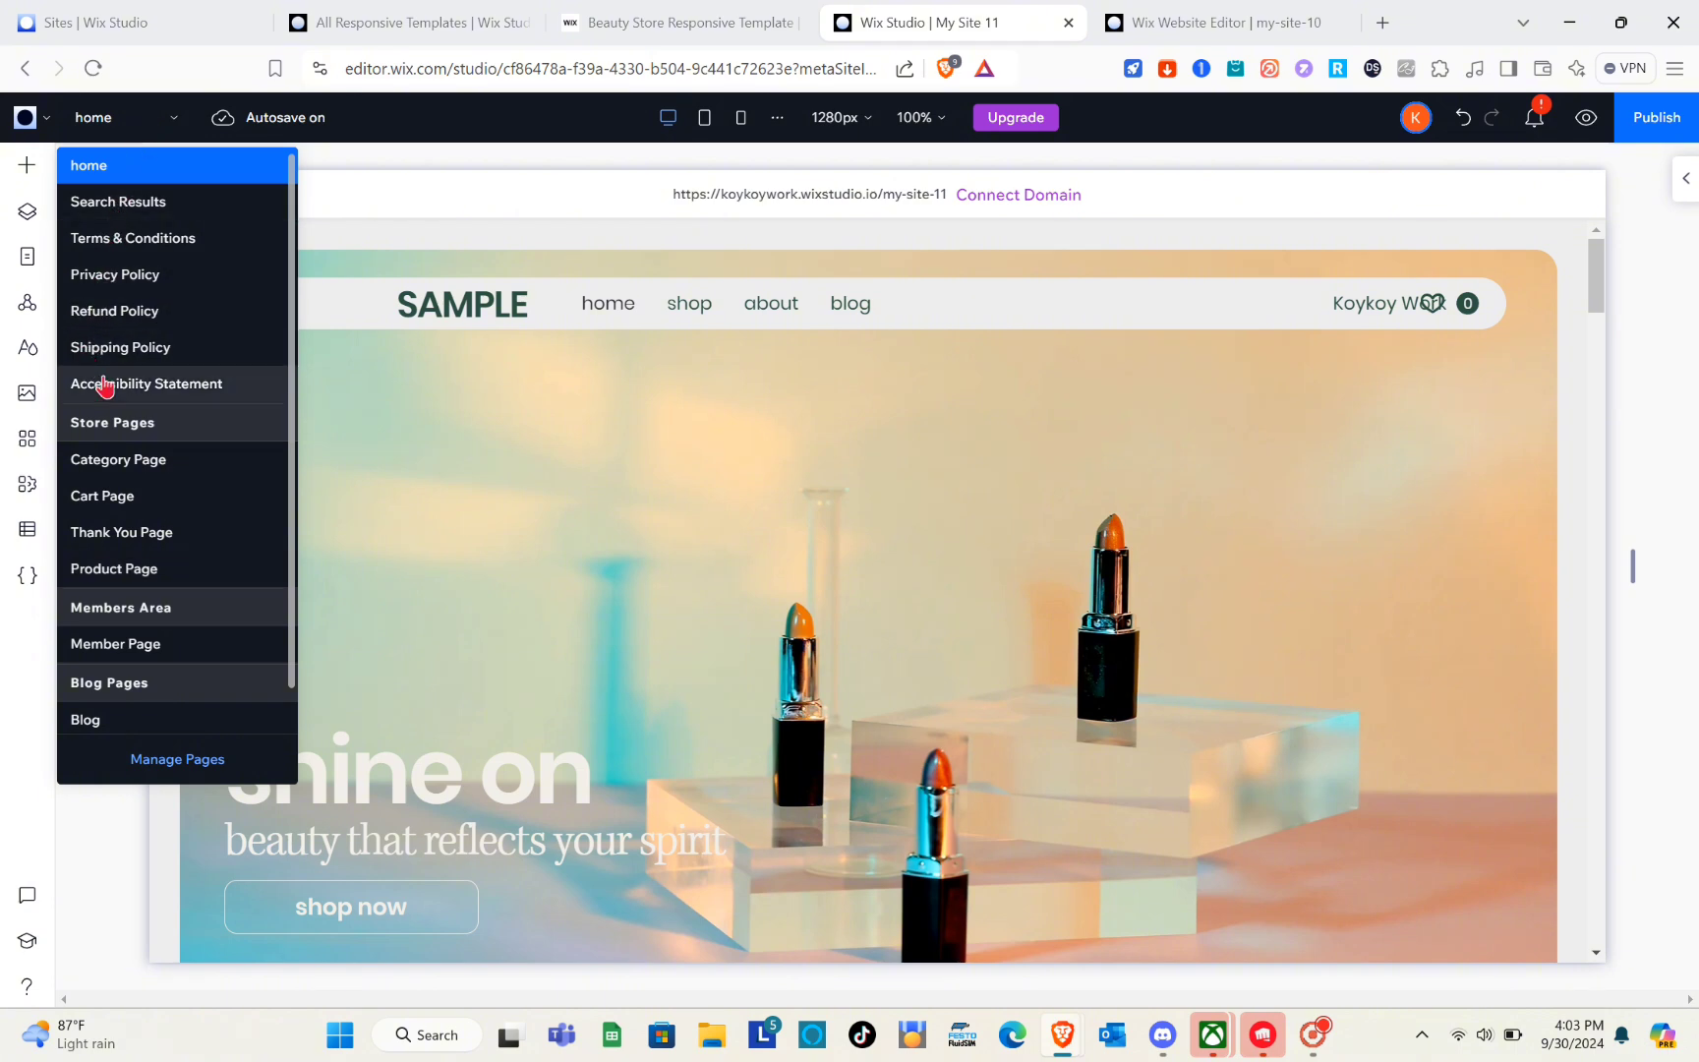
{"action": "left_click", "coordinate": [132, 582]}
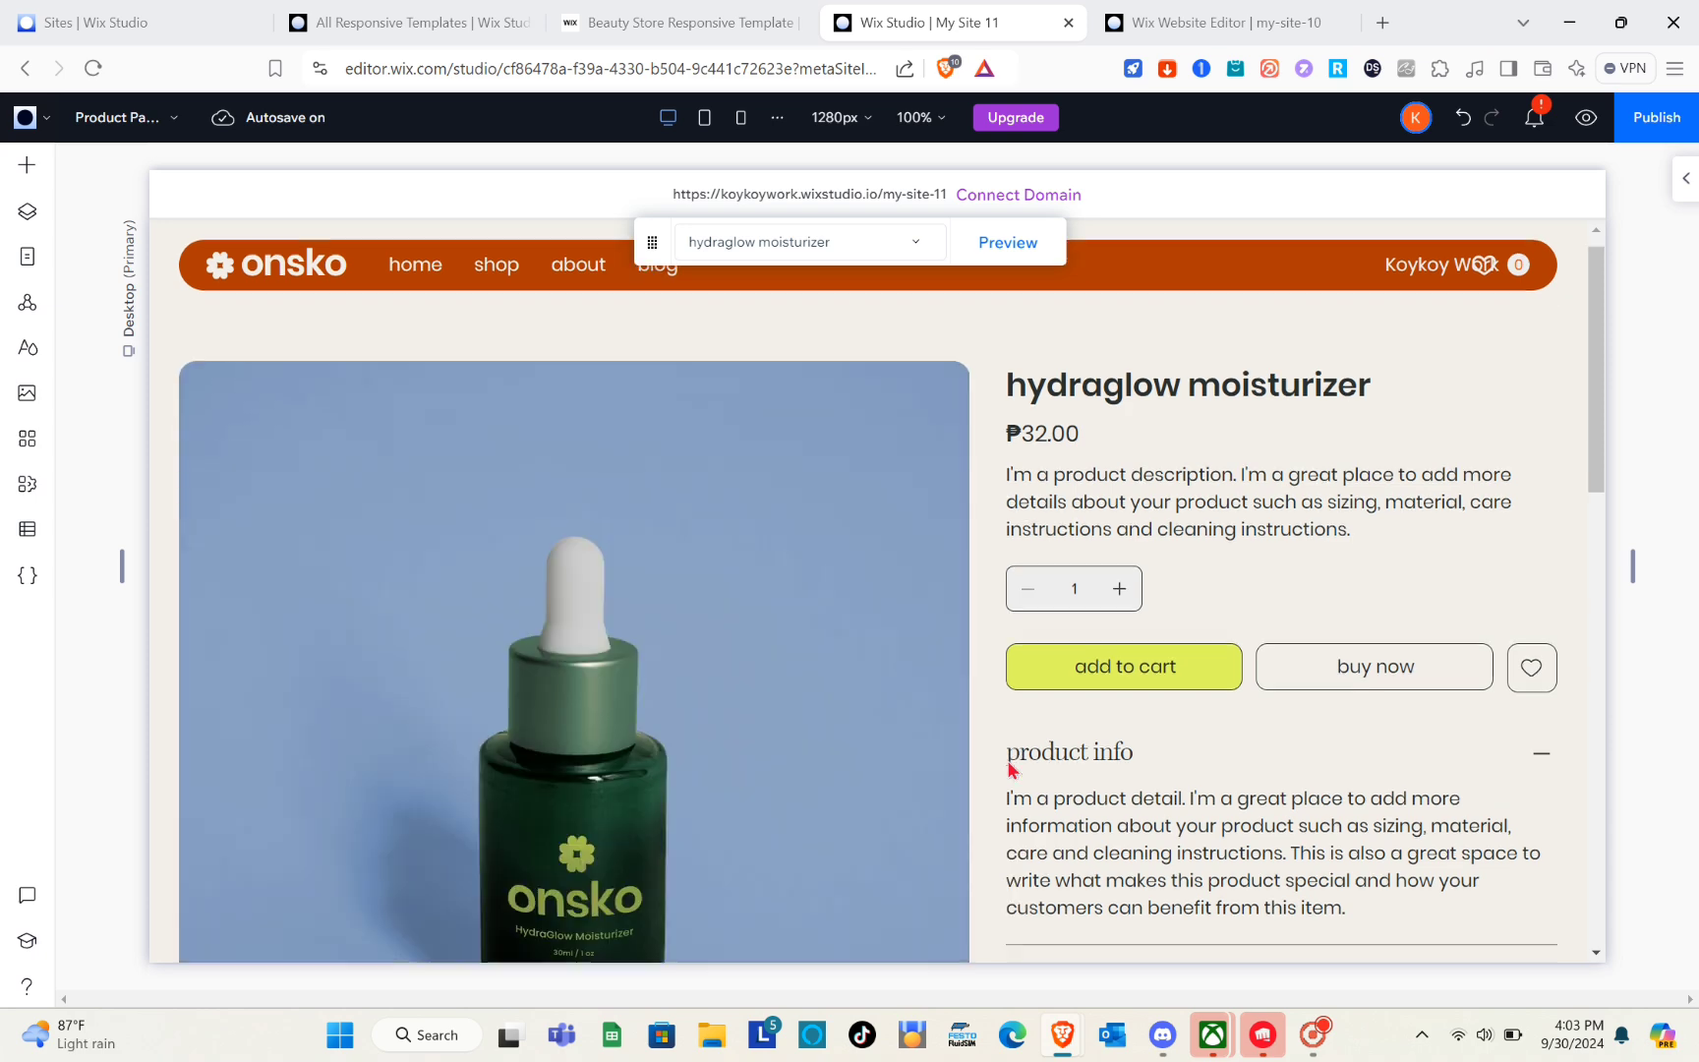
{"action": "scroll", "coordinate": [804, 660], "scroll_direction": "down", "scroll_amount": 10}
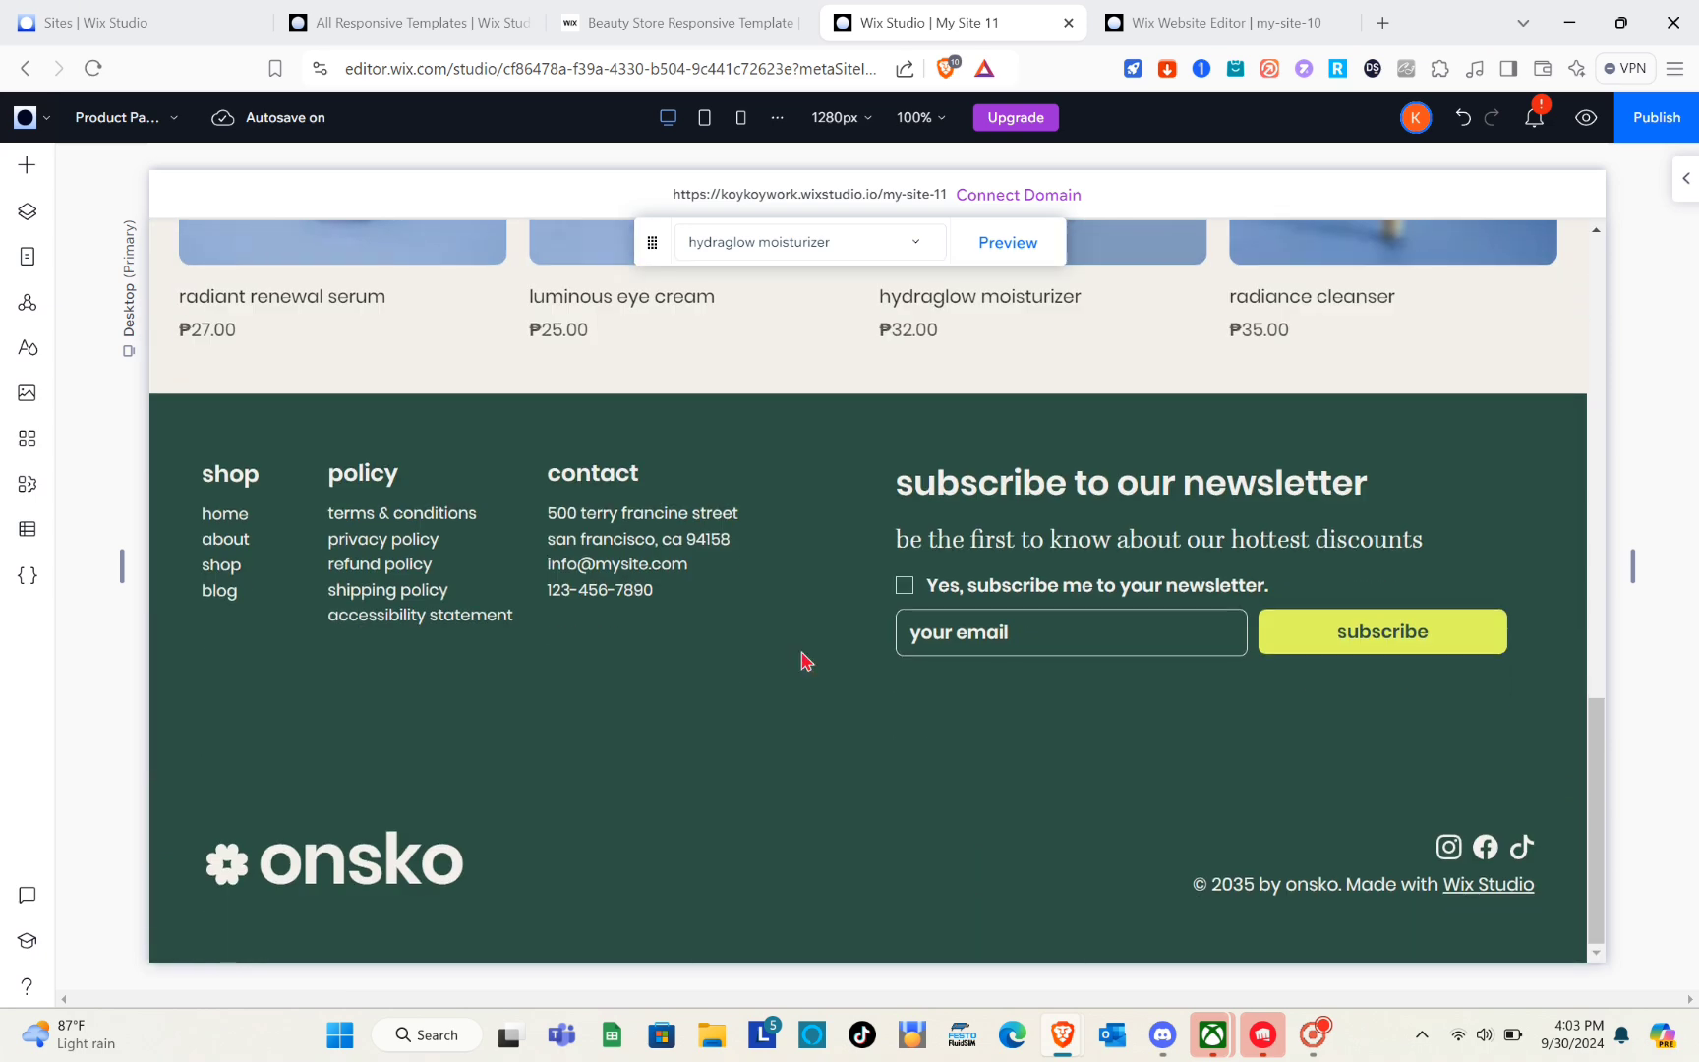
{"action": "scroll", "coordinate": [805, 660], "scroll_direction": "up", "scroll_amount": 8}
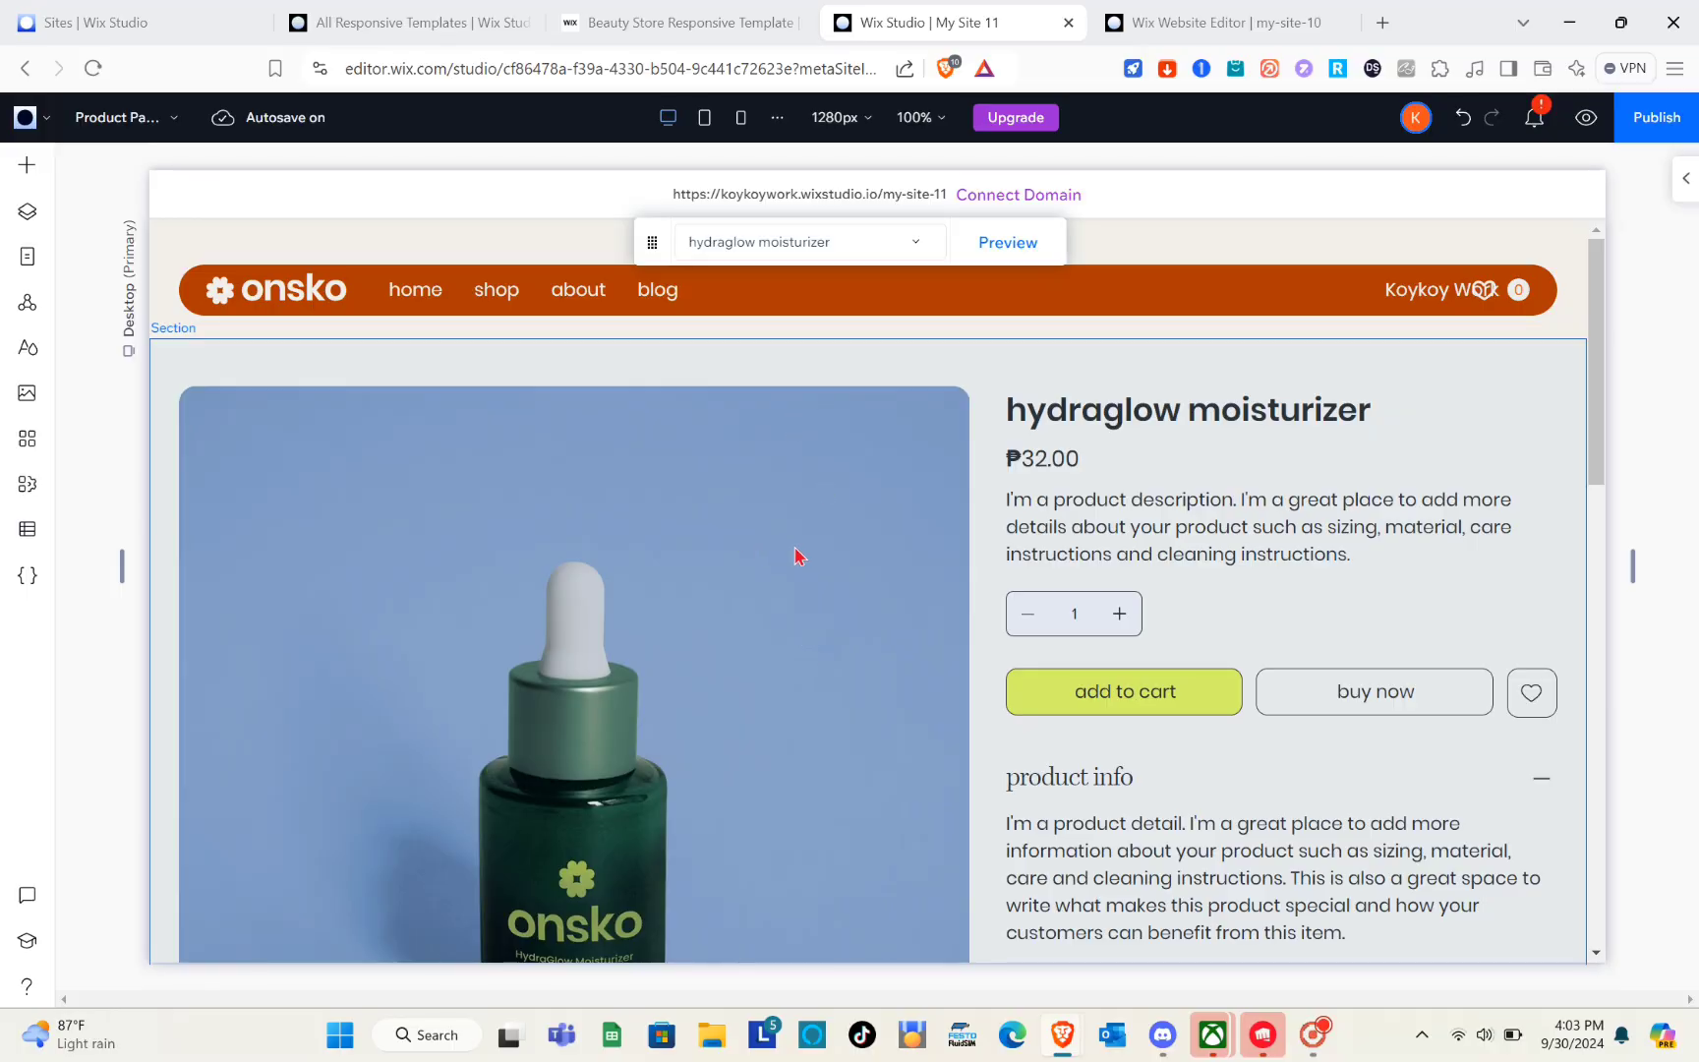
{"action": "scroll", "coordinate": [798, 556], "scroll_direction": "down", "scroll_amount": 2}
{"action": "scroll", "coordinate": [1308, 531], "scroll_direction": "down", "scroll_amount": 2}
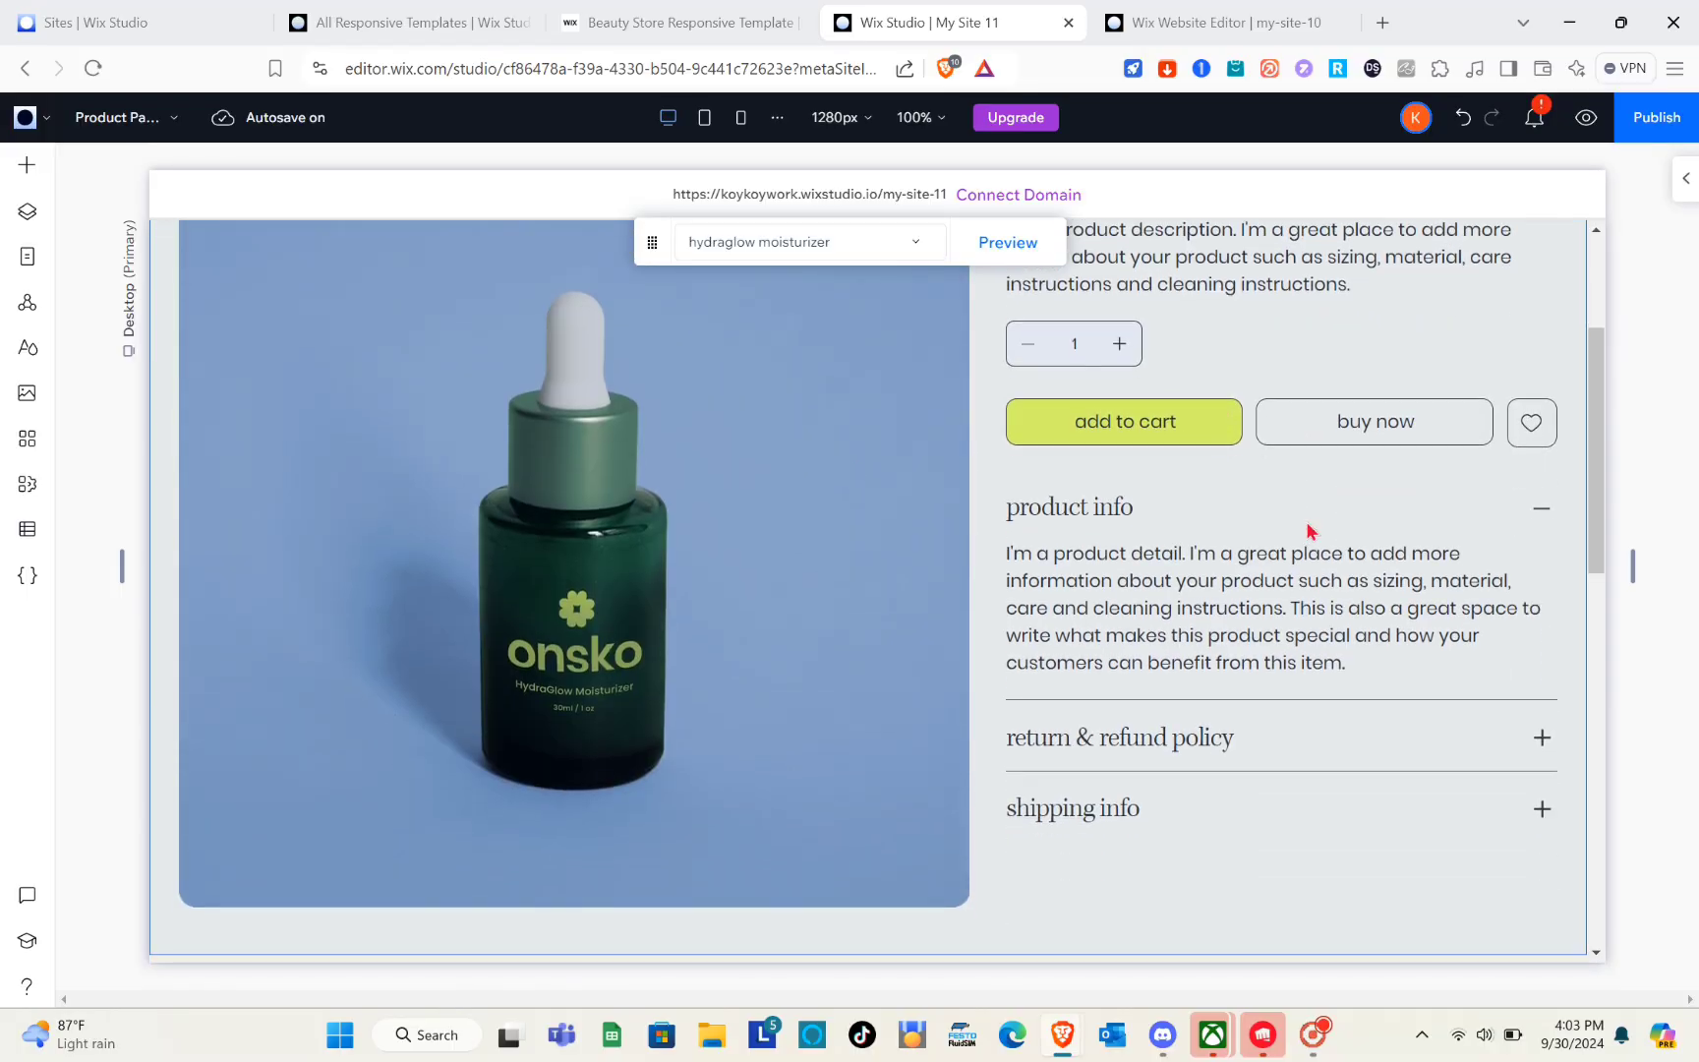
{"action": "scroll", "coordinate": [1308, 532], "scroll_direction": "up", "scroll_amount": 3}
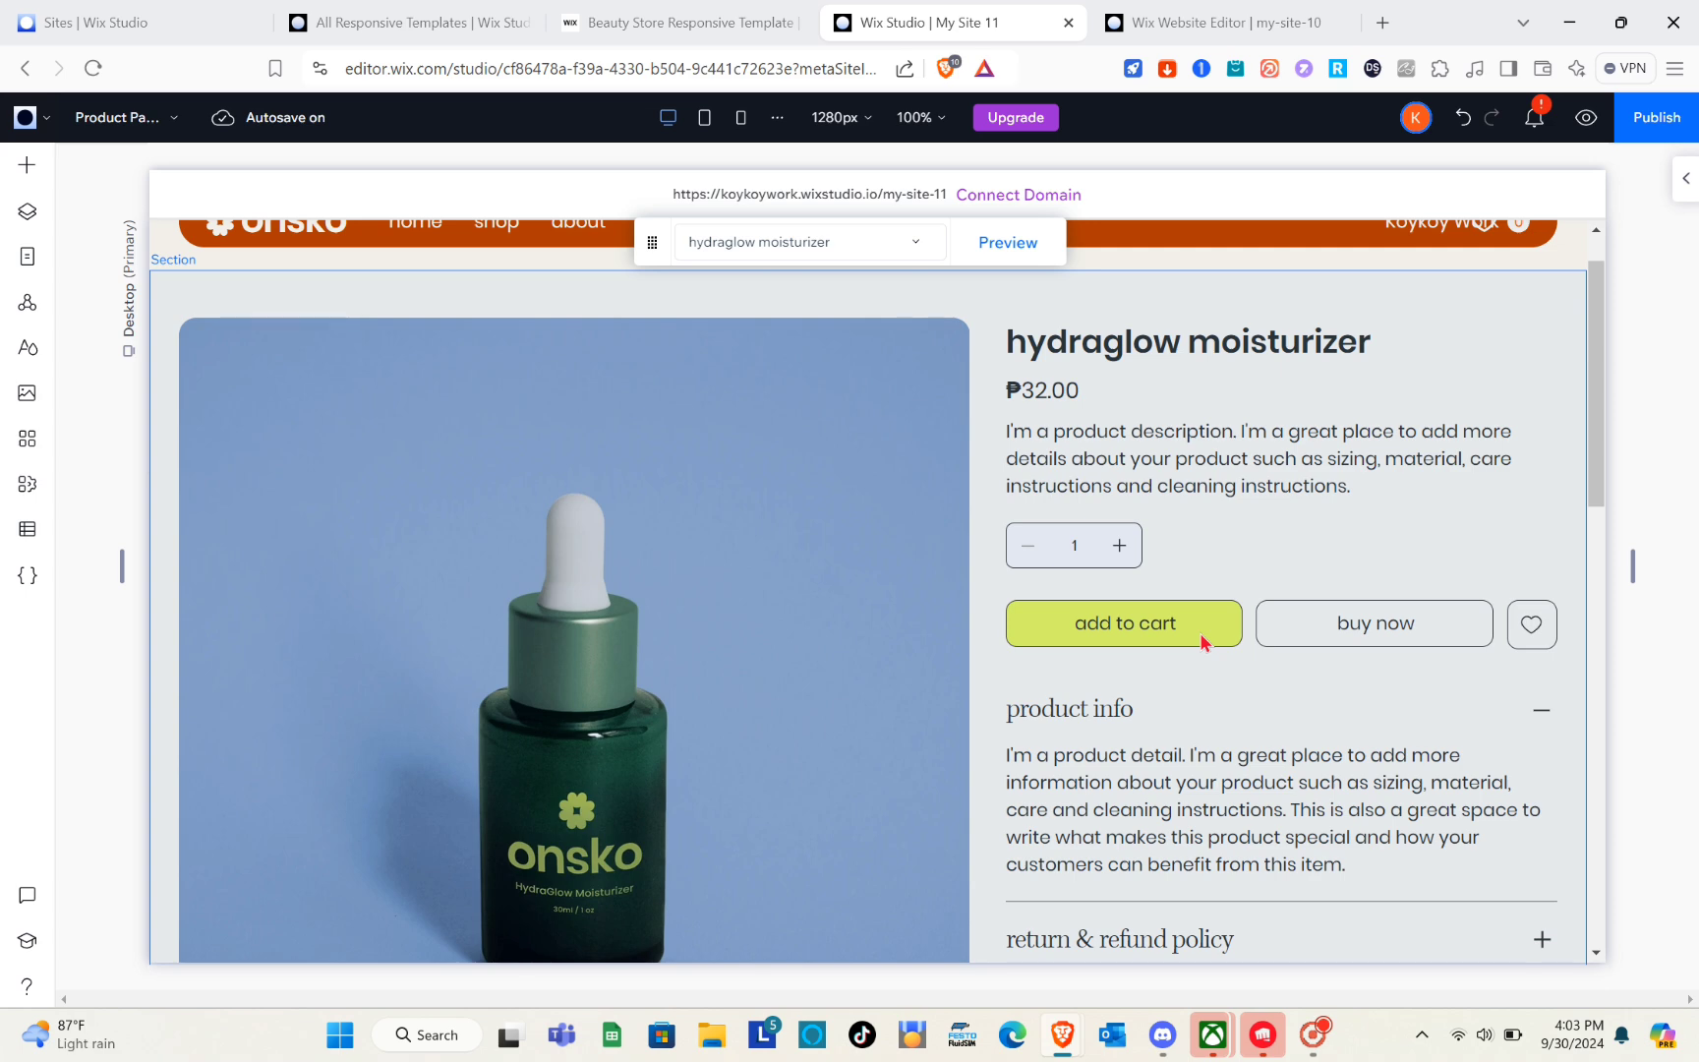
Change the Add to Cart button's regular-state background fill to the light pink theme color #DDBFB7 in the action buttons' design settings.
{"action": "left_click", "coordinate": [1199, 627]}
{"action": "left_click", "coordinate": [1181, 627]}
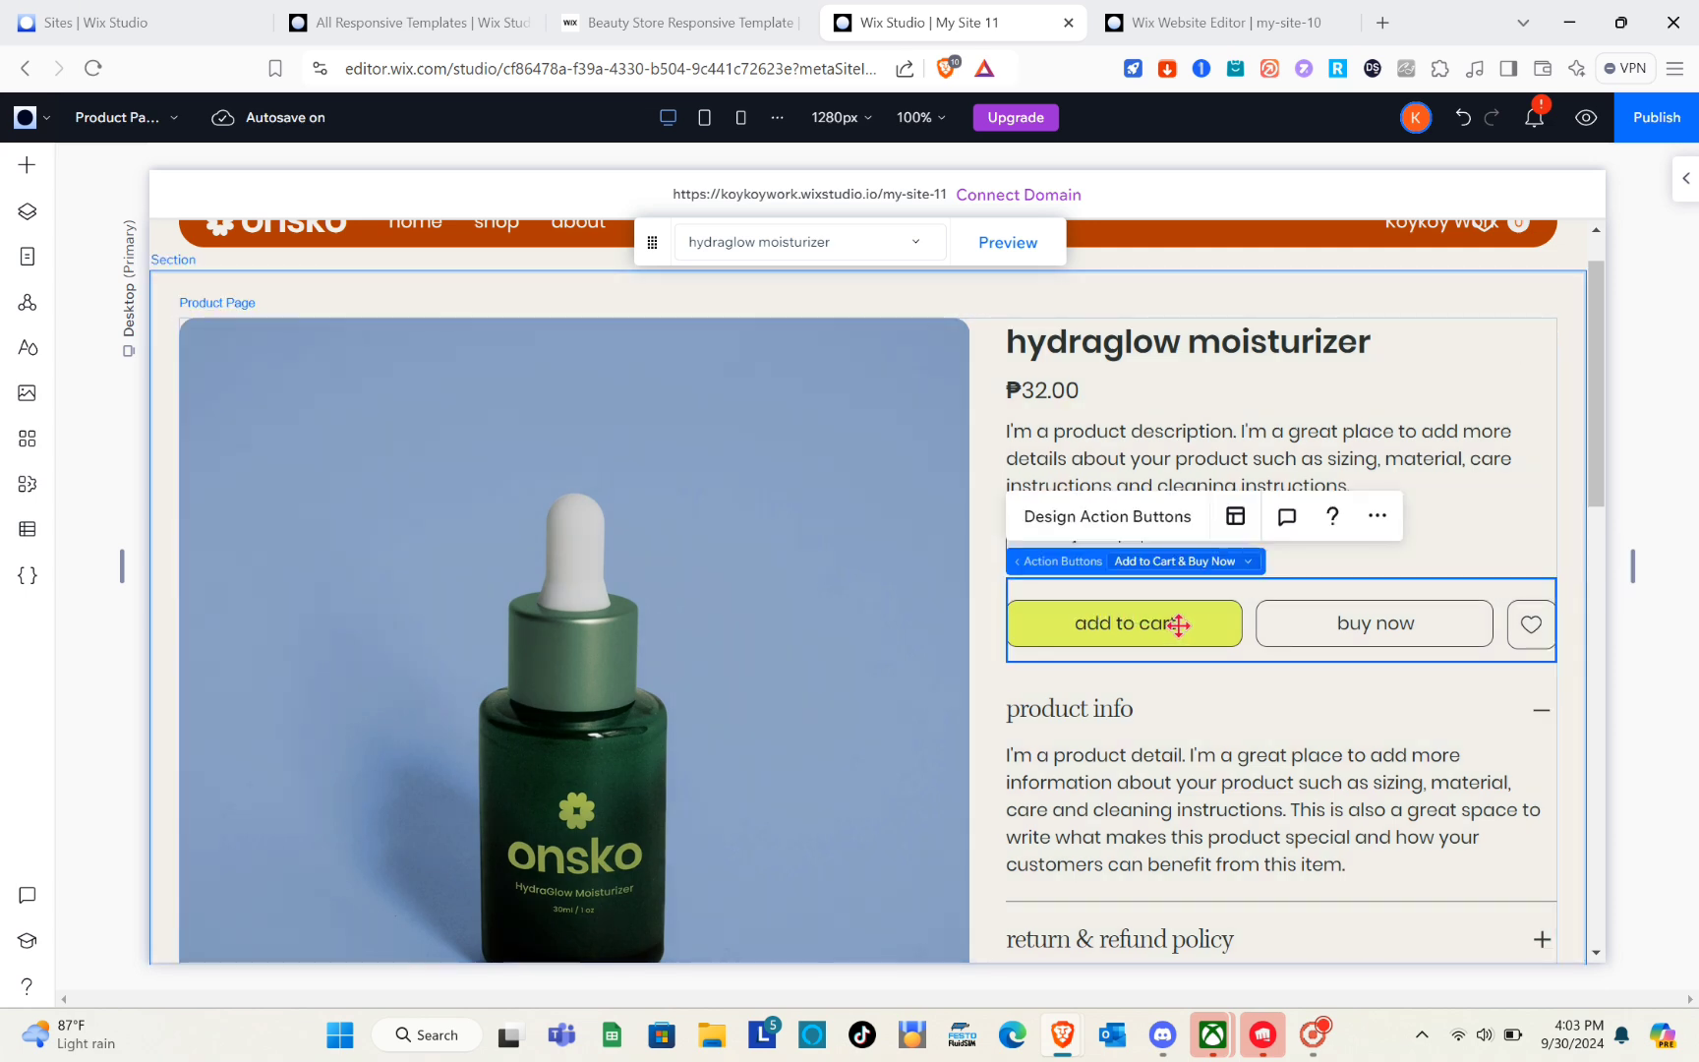
{"action": "left_click", "coordinate": [1179, 625]}
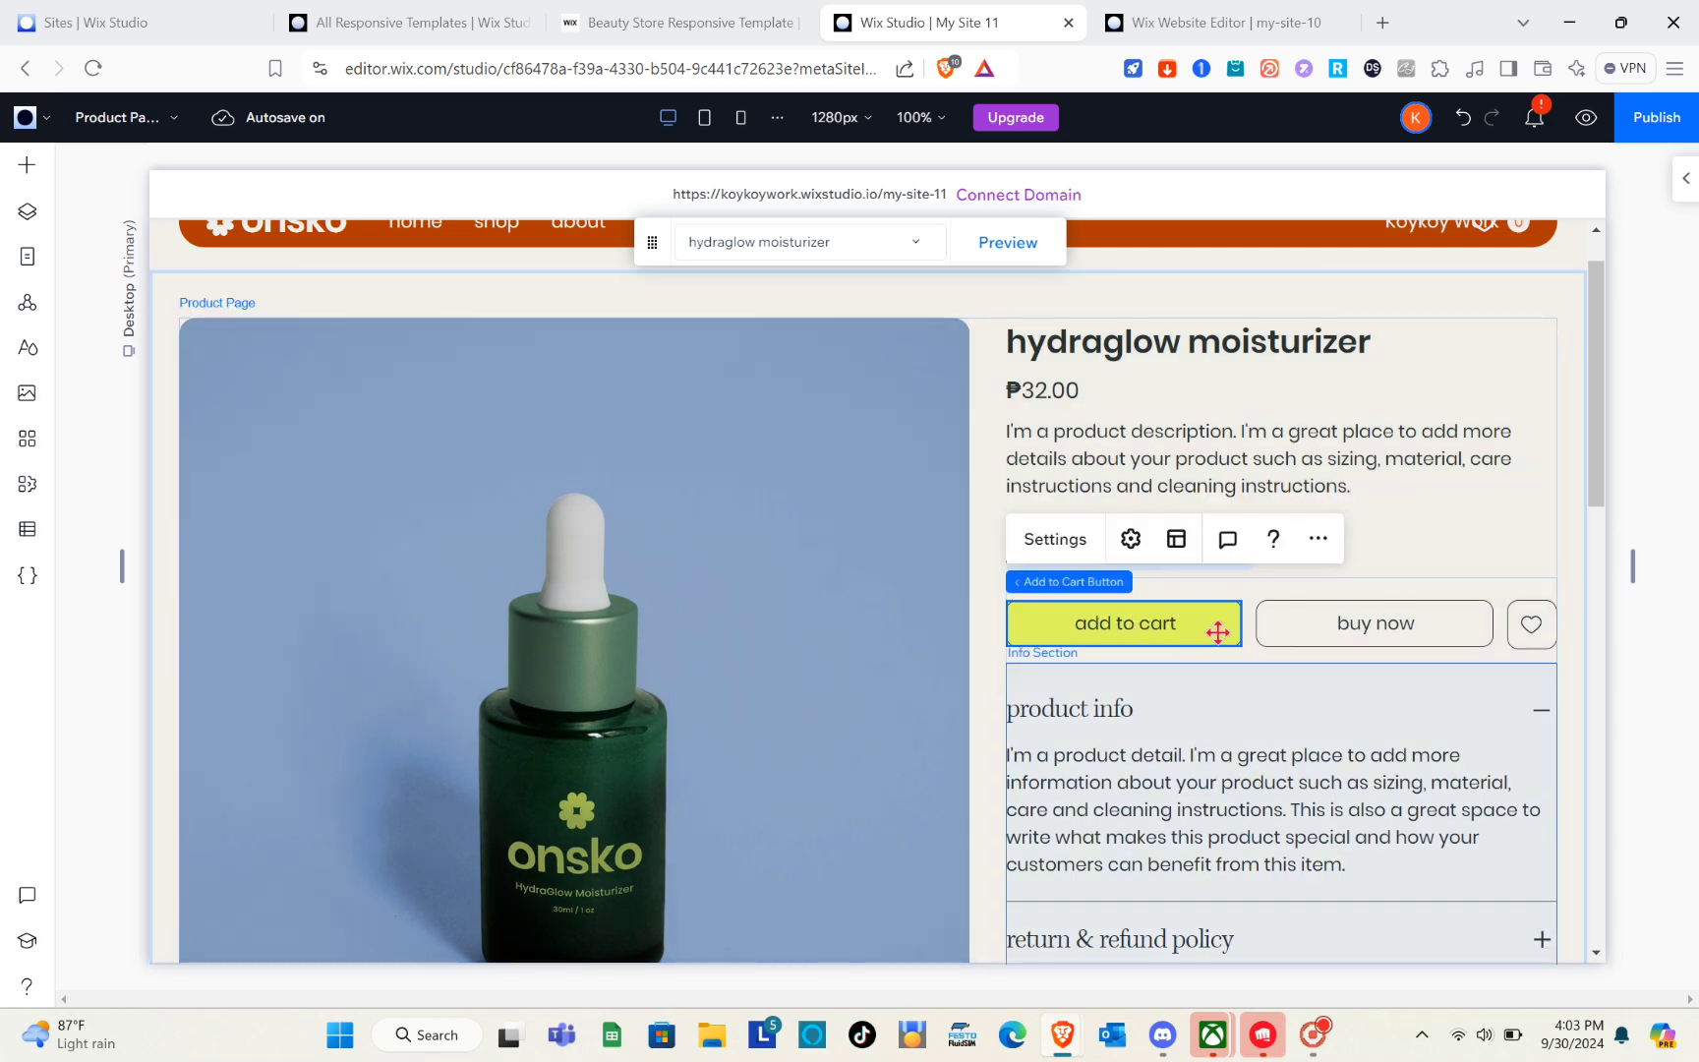
{"action": "left_click", "coordinate": [1269, 590]}
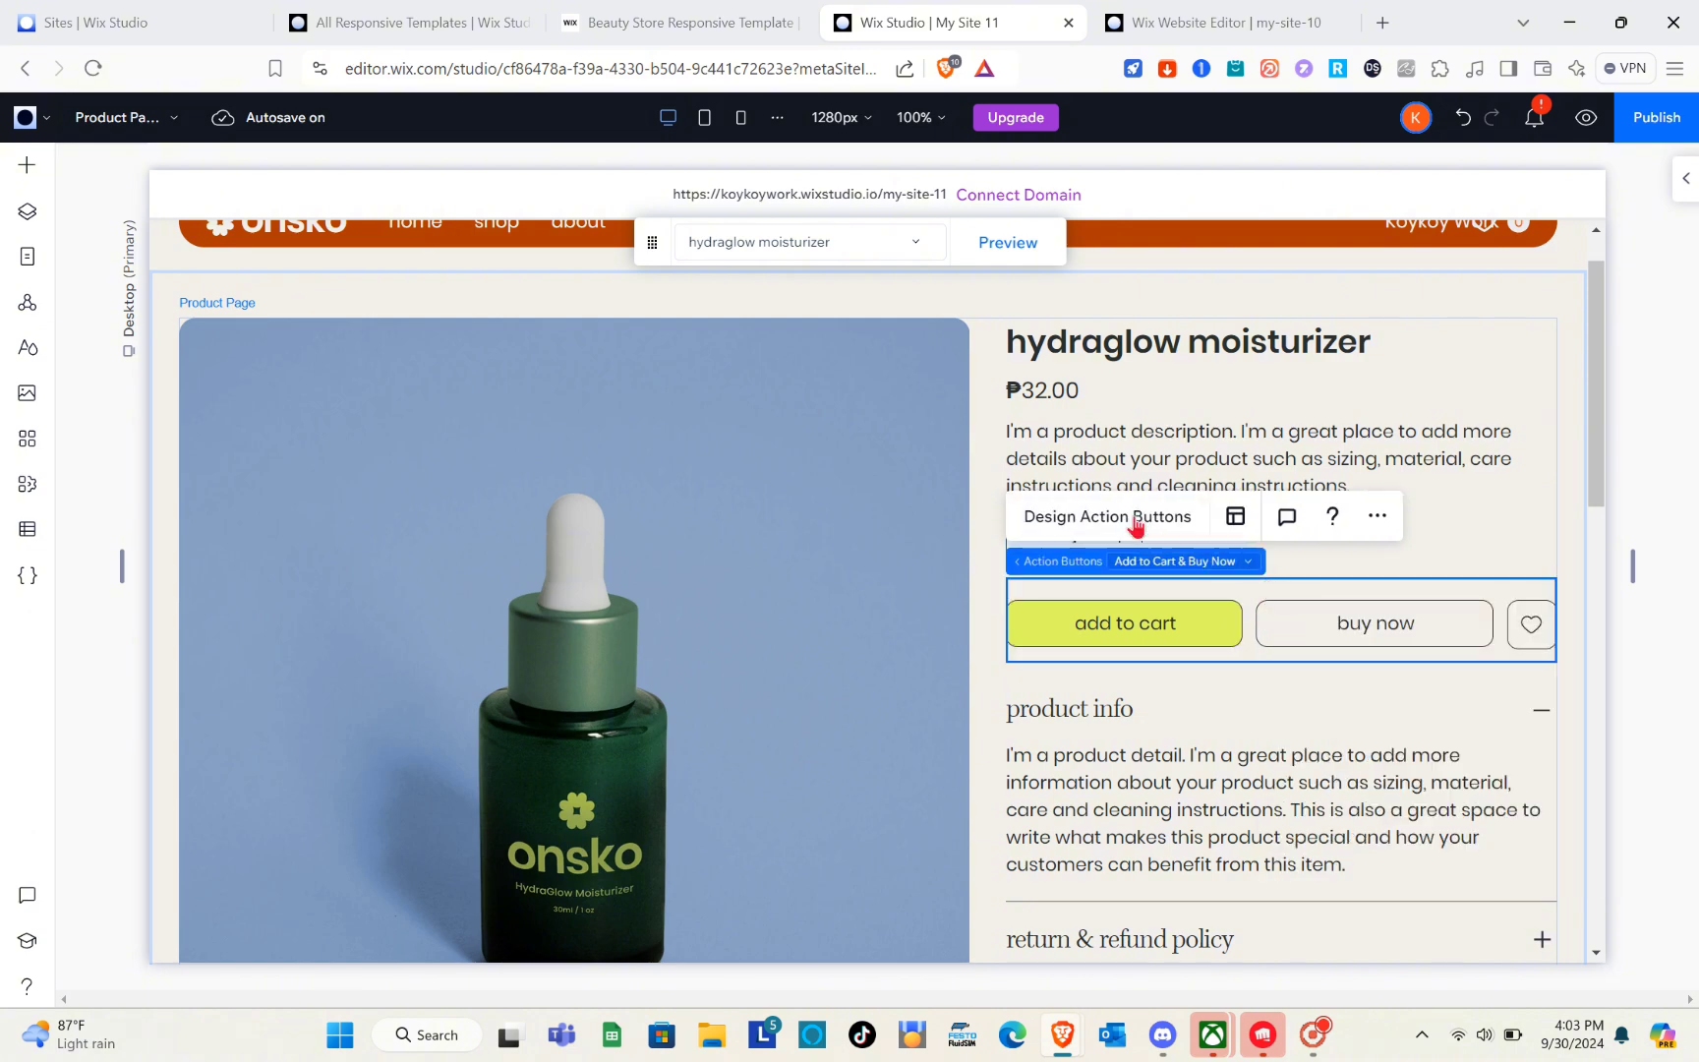
{"action": "left_click", "coordinate": [1135, 517]}
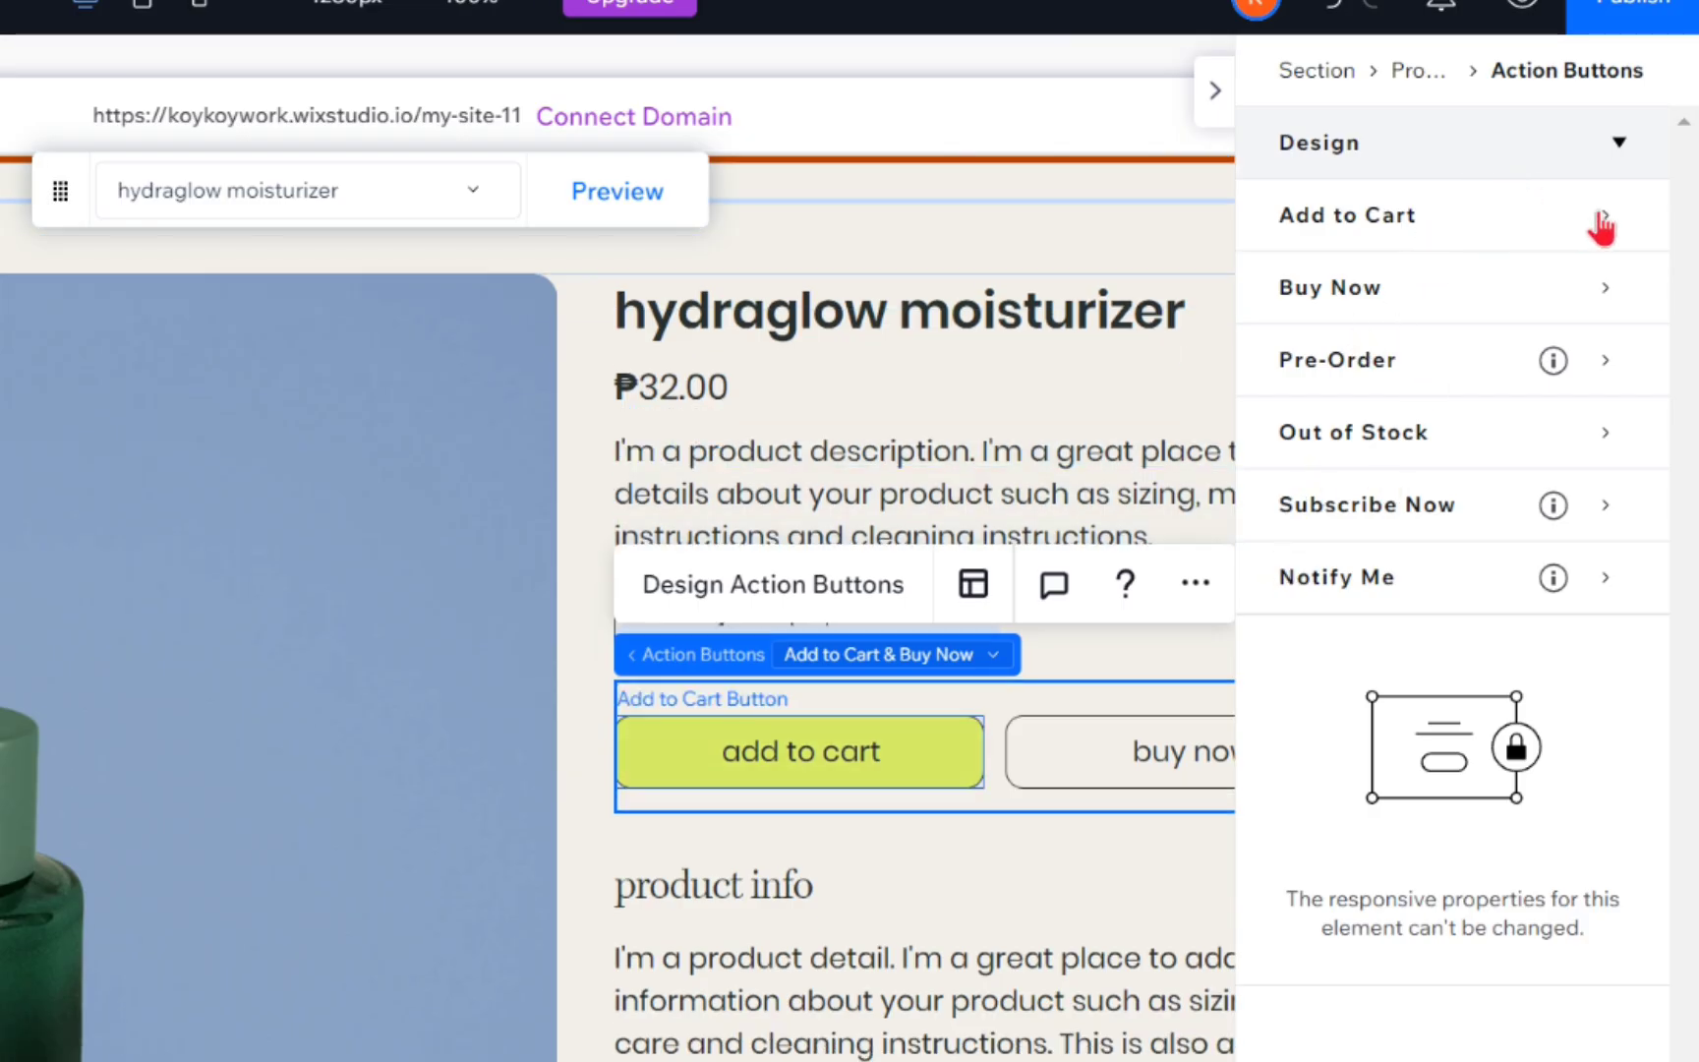
{"action": "left_click", "coordinate": [1601, 226]}
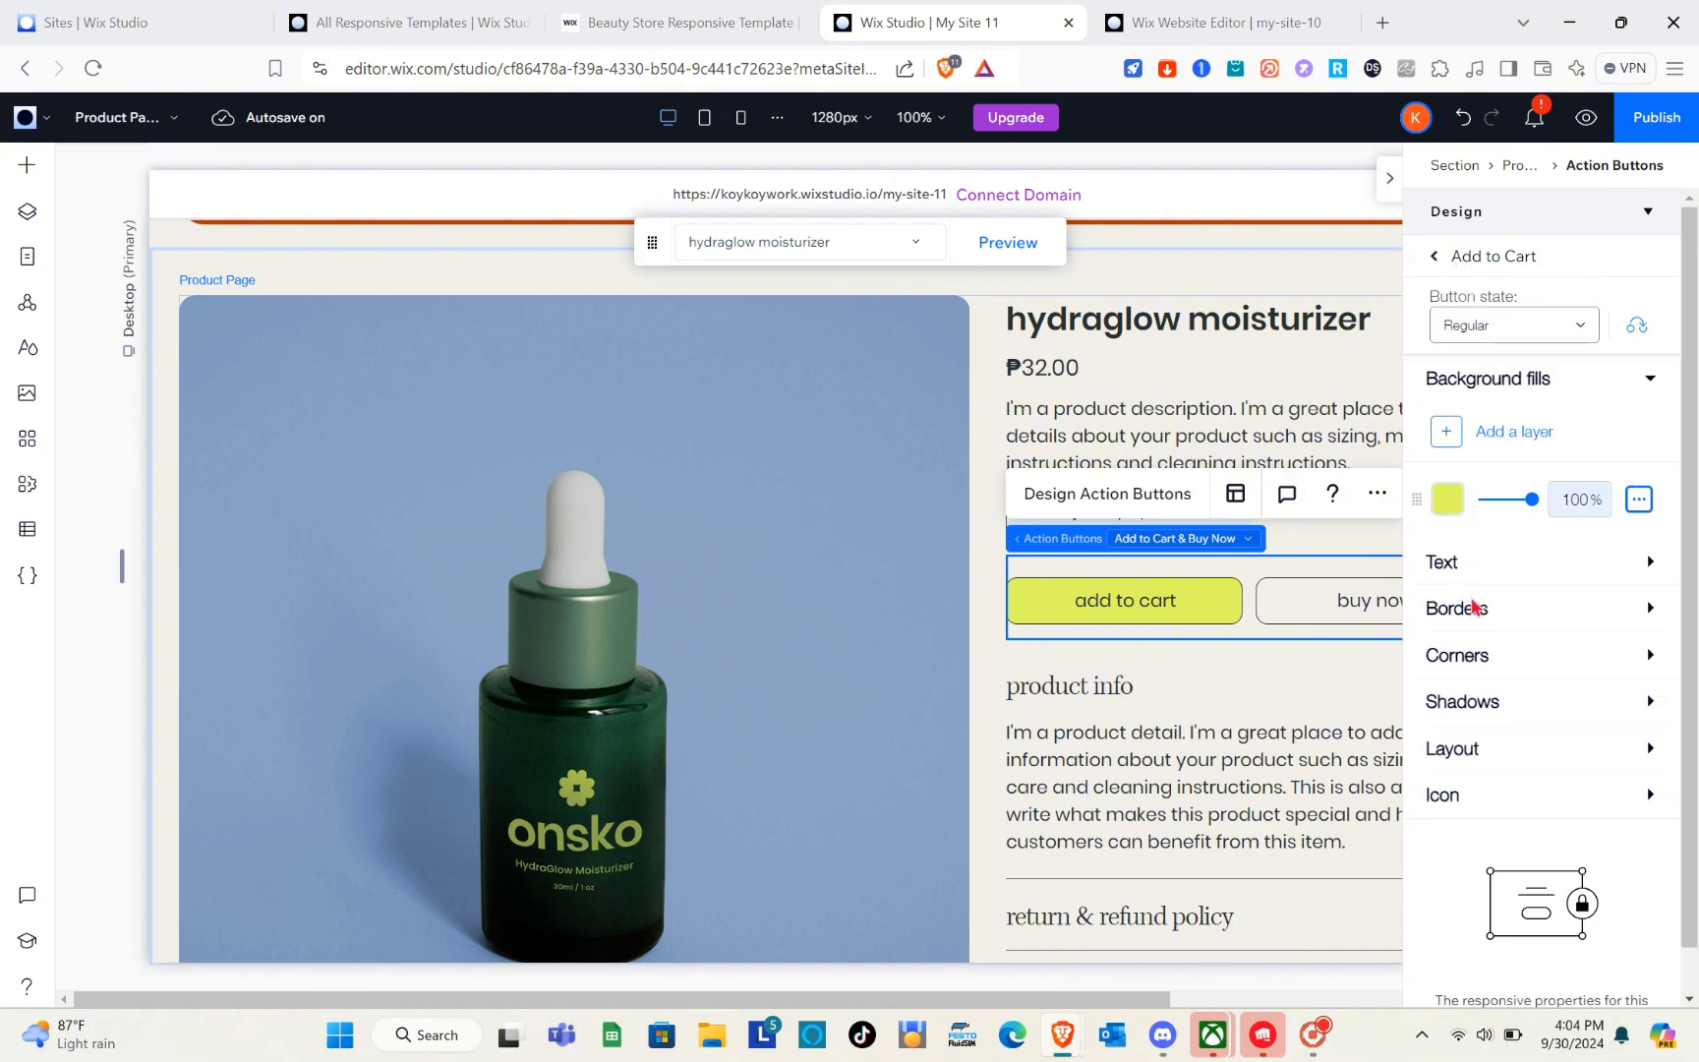
{"action": "left_click", "coordinate": [1487, 646]}
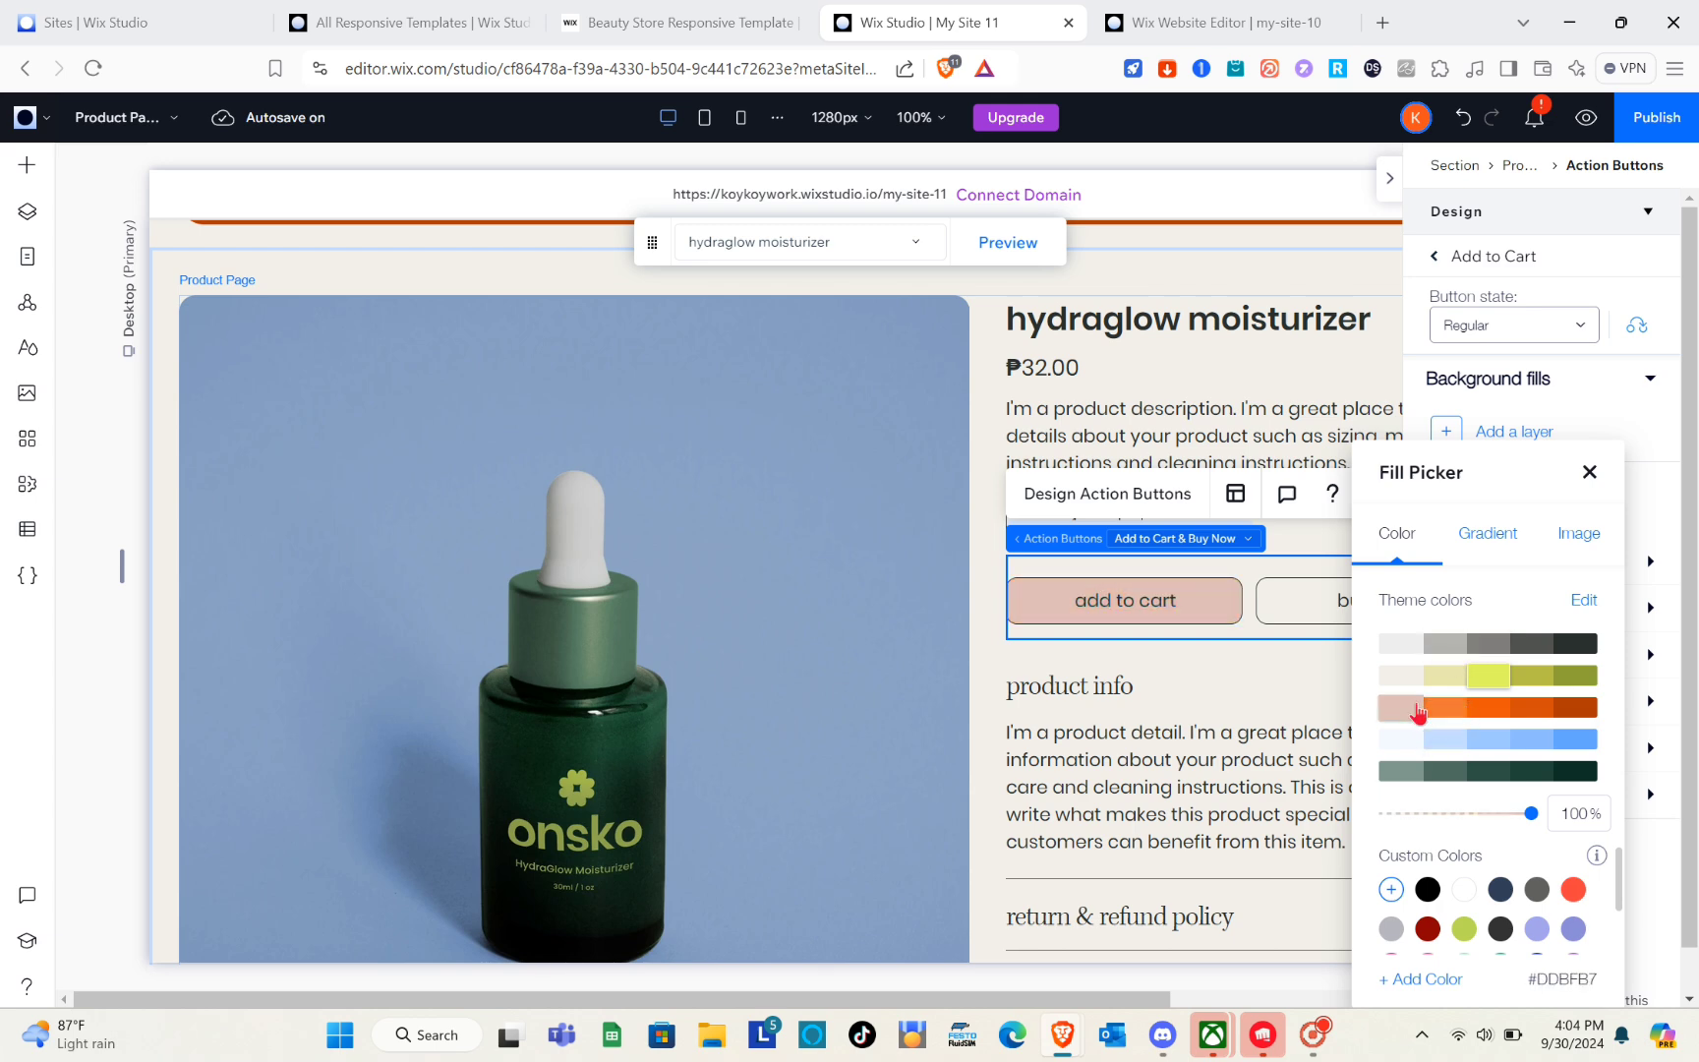
{"action": "left_click", "coordinate": [1418, 710]}
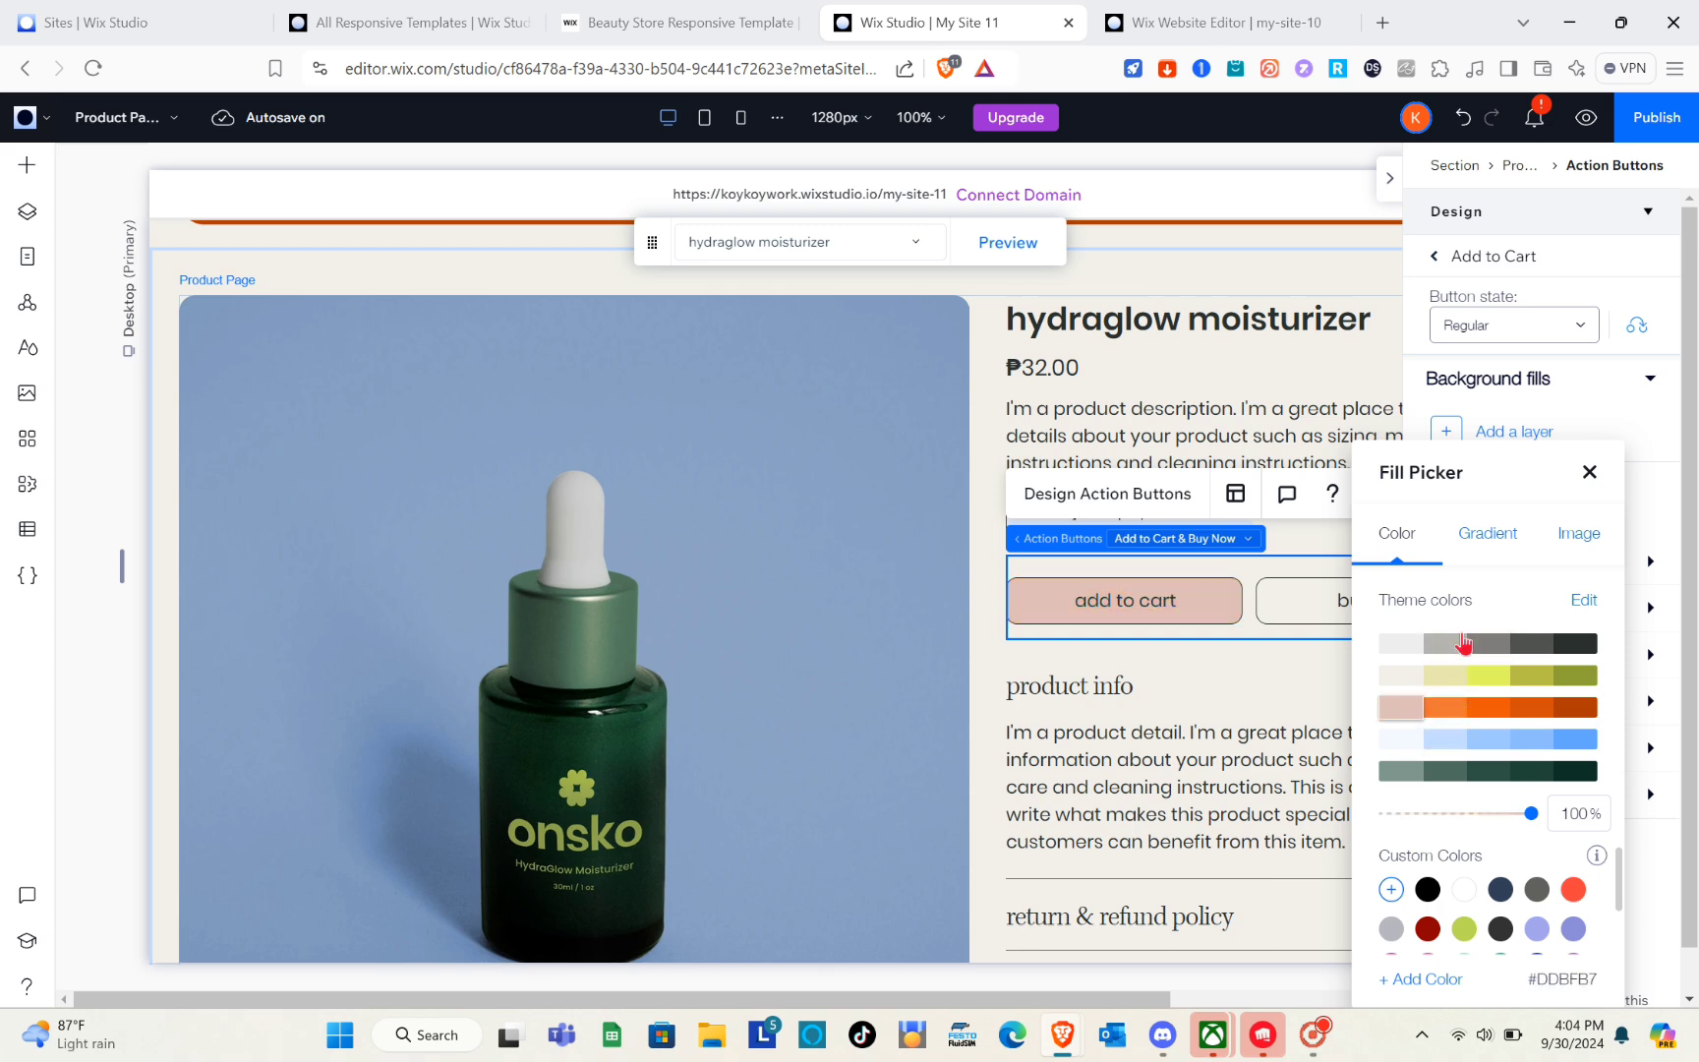
{"action": "left_click", "coordinate": [1589, 474]}
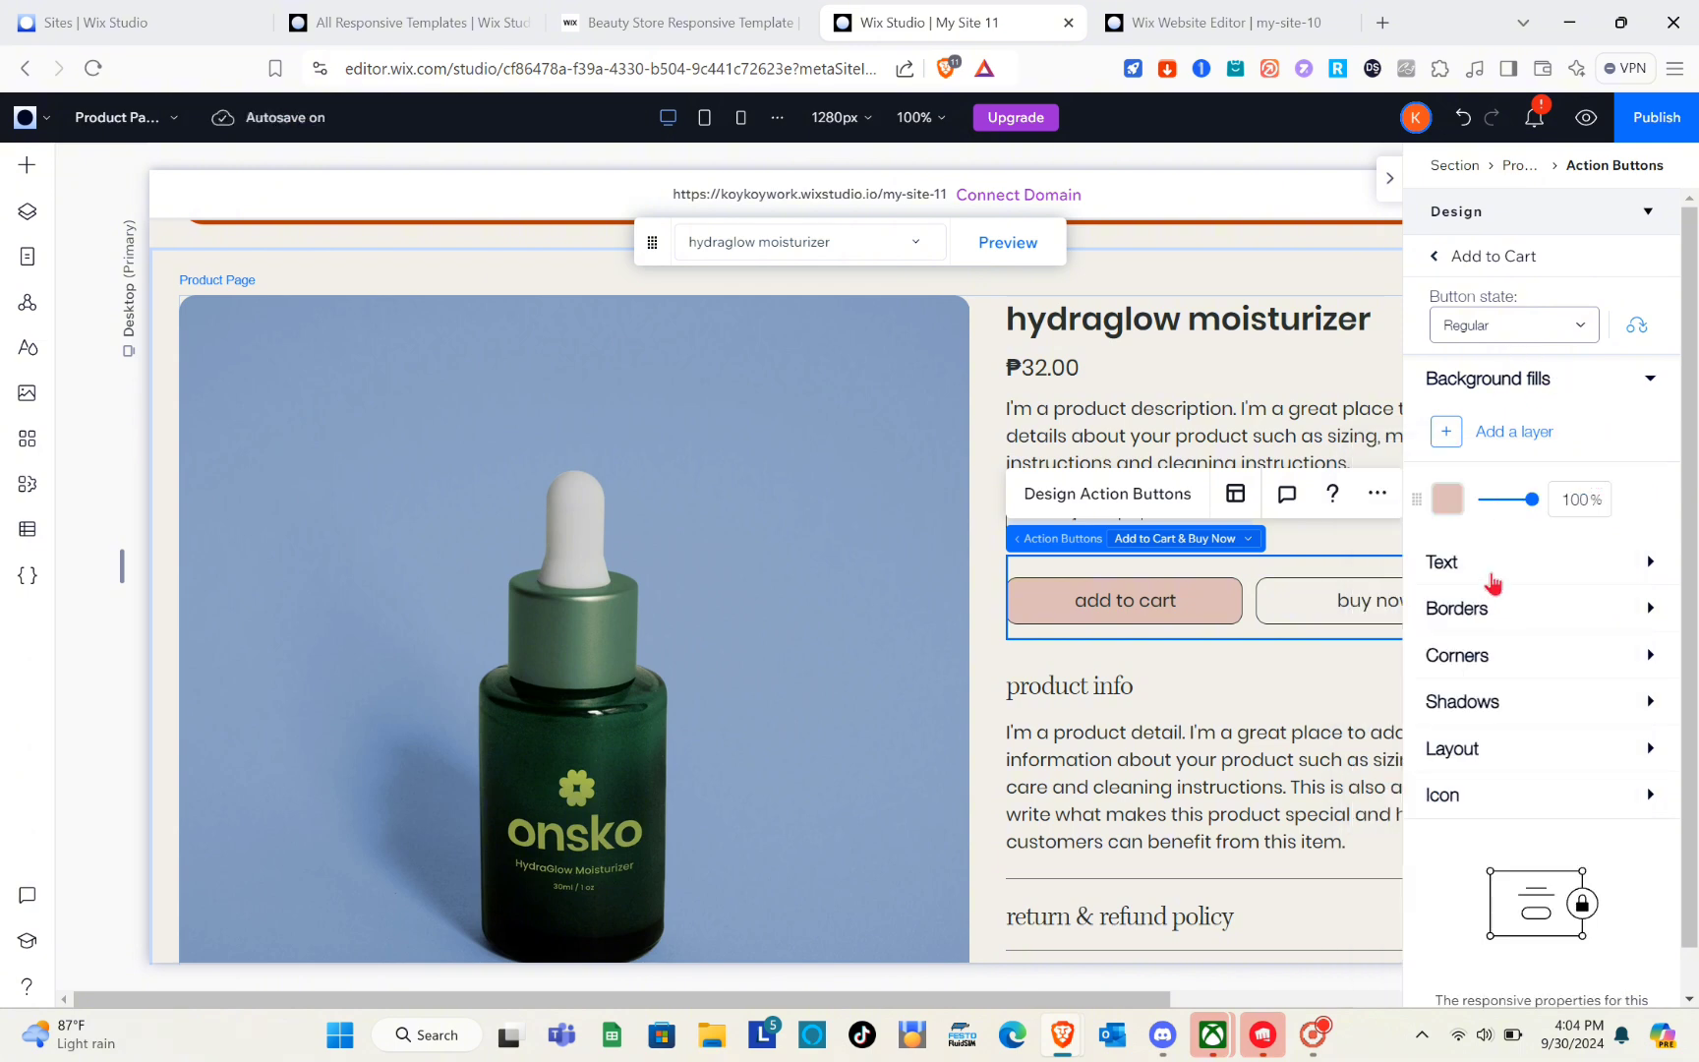
Review the Add to Cart button's text design options, then hide the settings and look over the product page with the recolored button.
{"action": "left_click", "coordinate": [1649, 574]}
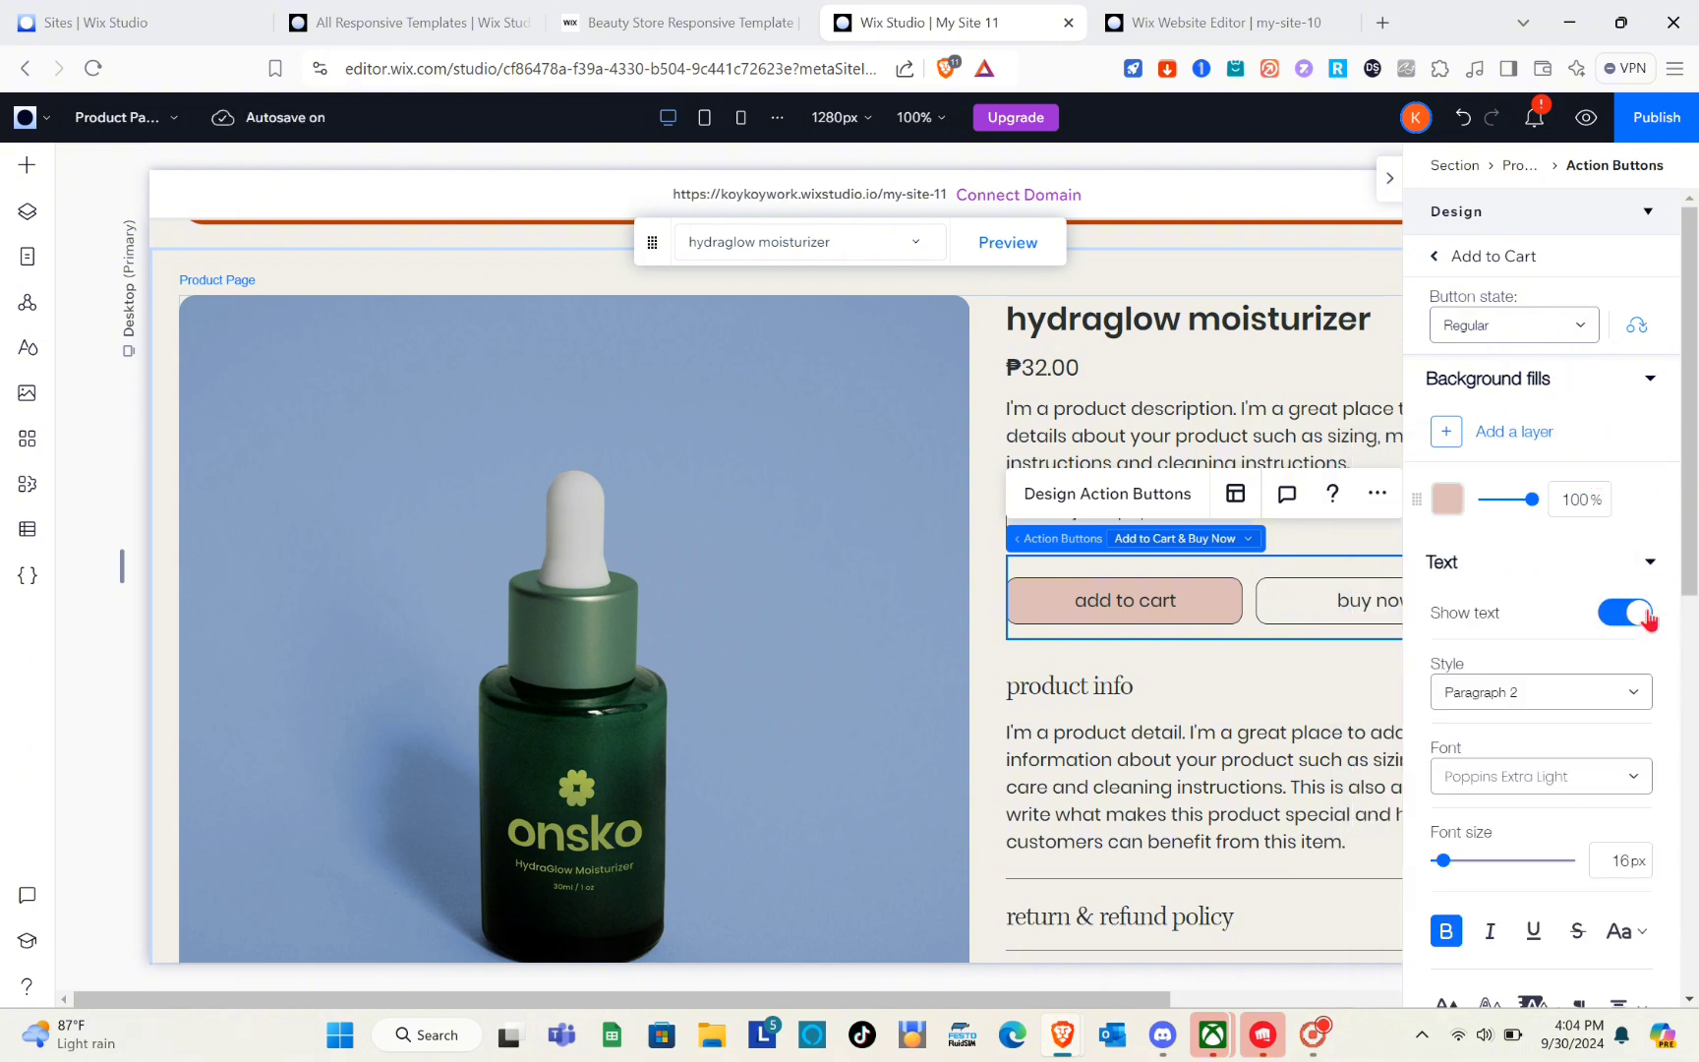
{"action": "scroll", "coordinate": [1553, 792], "scroll_direction": "down", "scroll_amount": 2}
{"action": "scroll", "coordinate": [1554, 799], "scroll_direction": "down", "scroll_amount": 6}
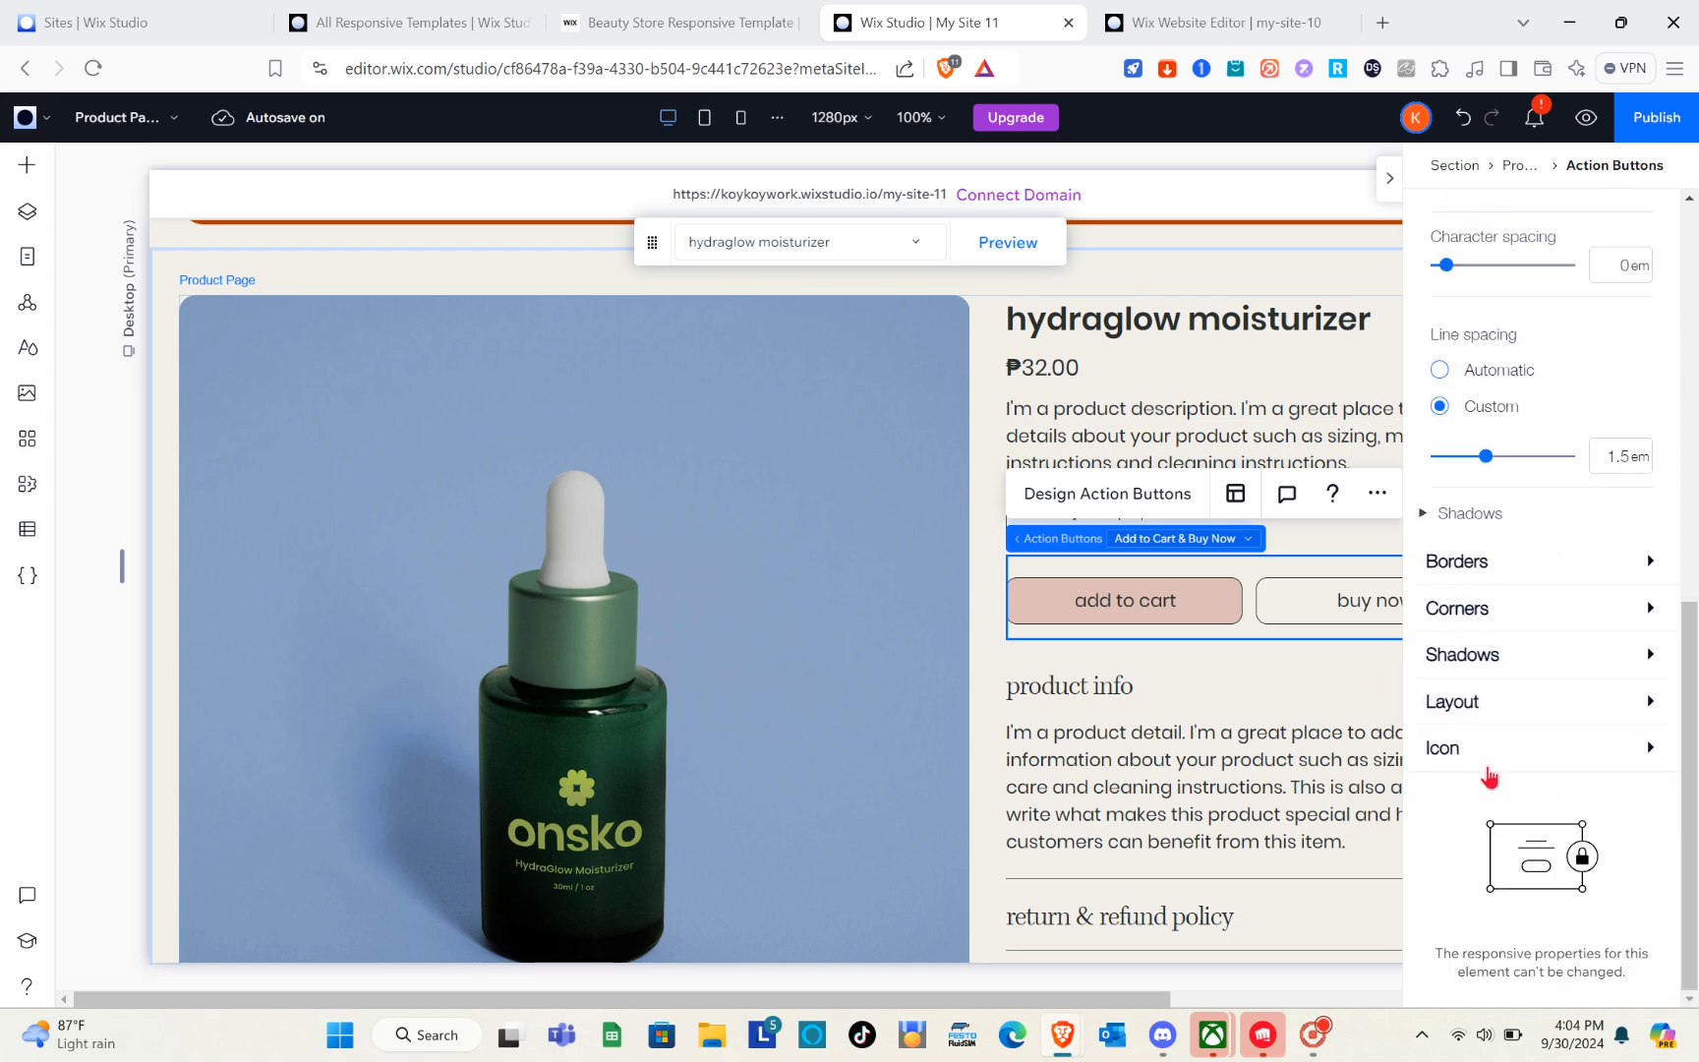
{"action": "scroll", "coordinate": [1487, 778], "scroll_direction": "up", "scroll_amount": 8}
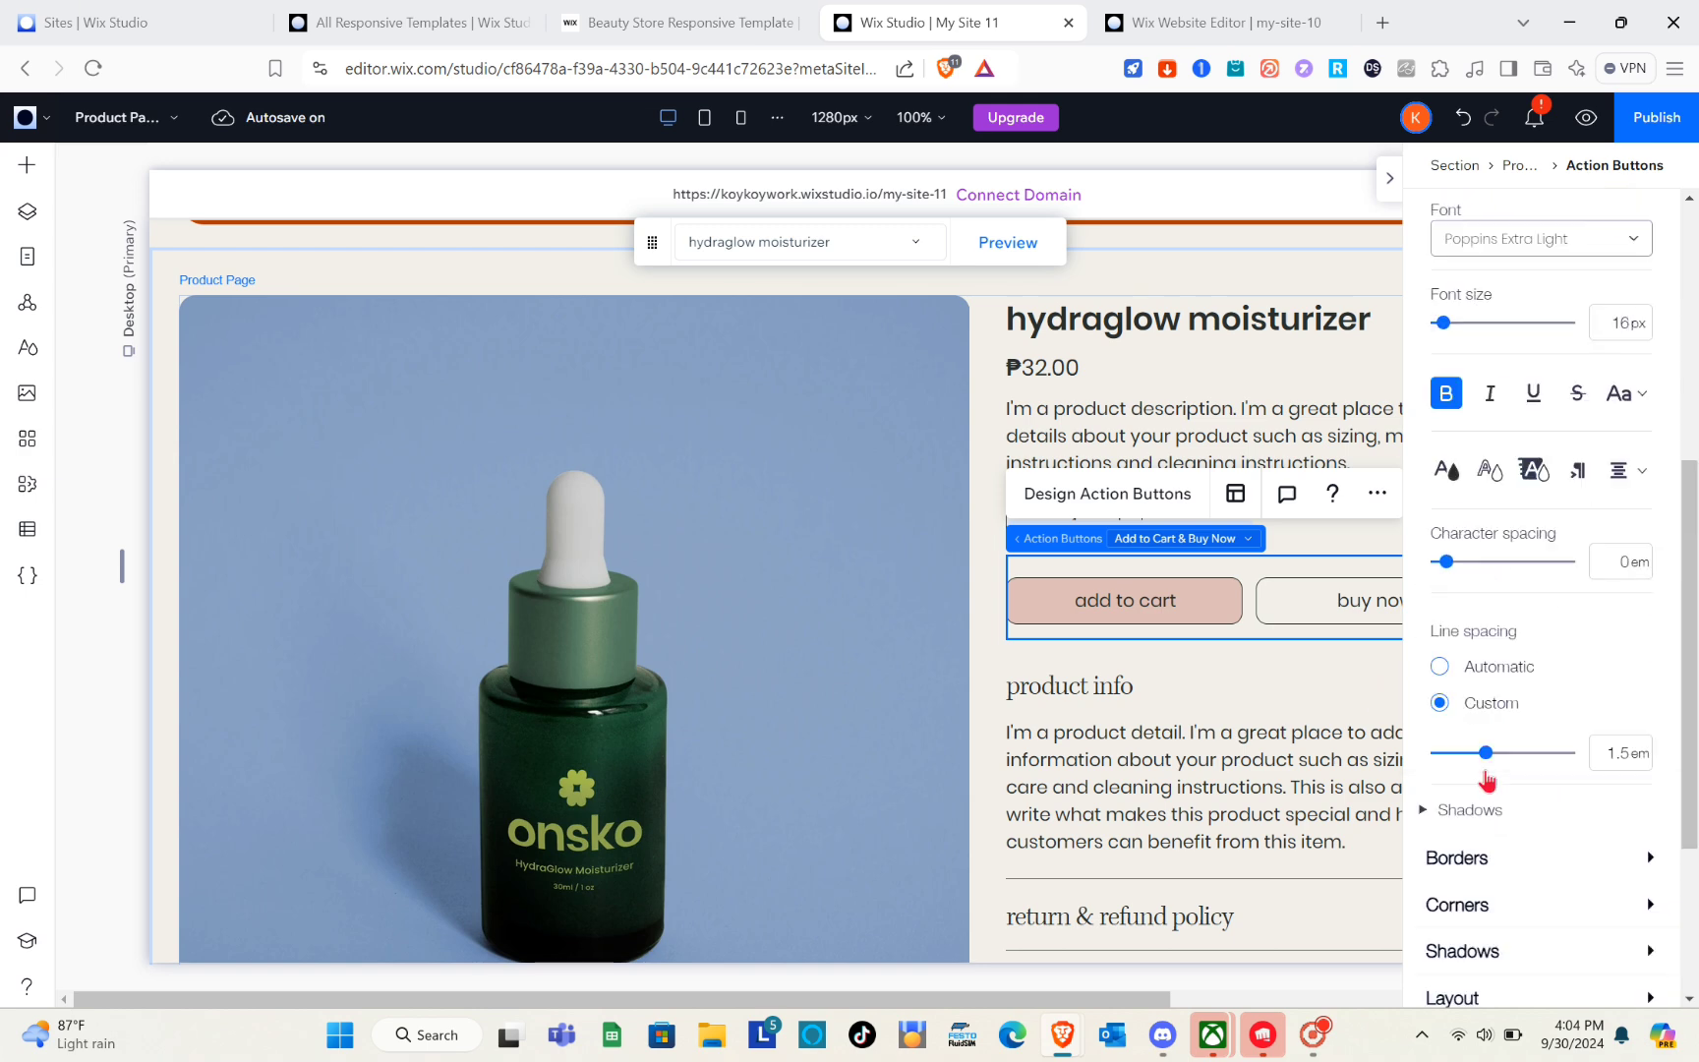
{"action": "left_click", "coordinate": [1390, 178]}
{"action": "scroll", "coordinate": [1146, 563], "scroll_direction": "down", "scroll_amount": 12}
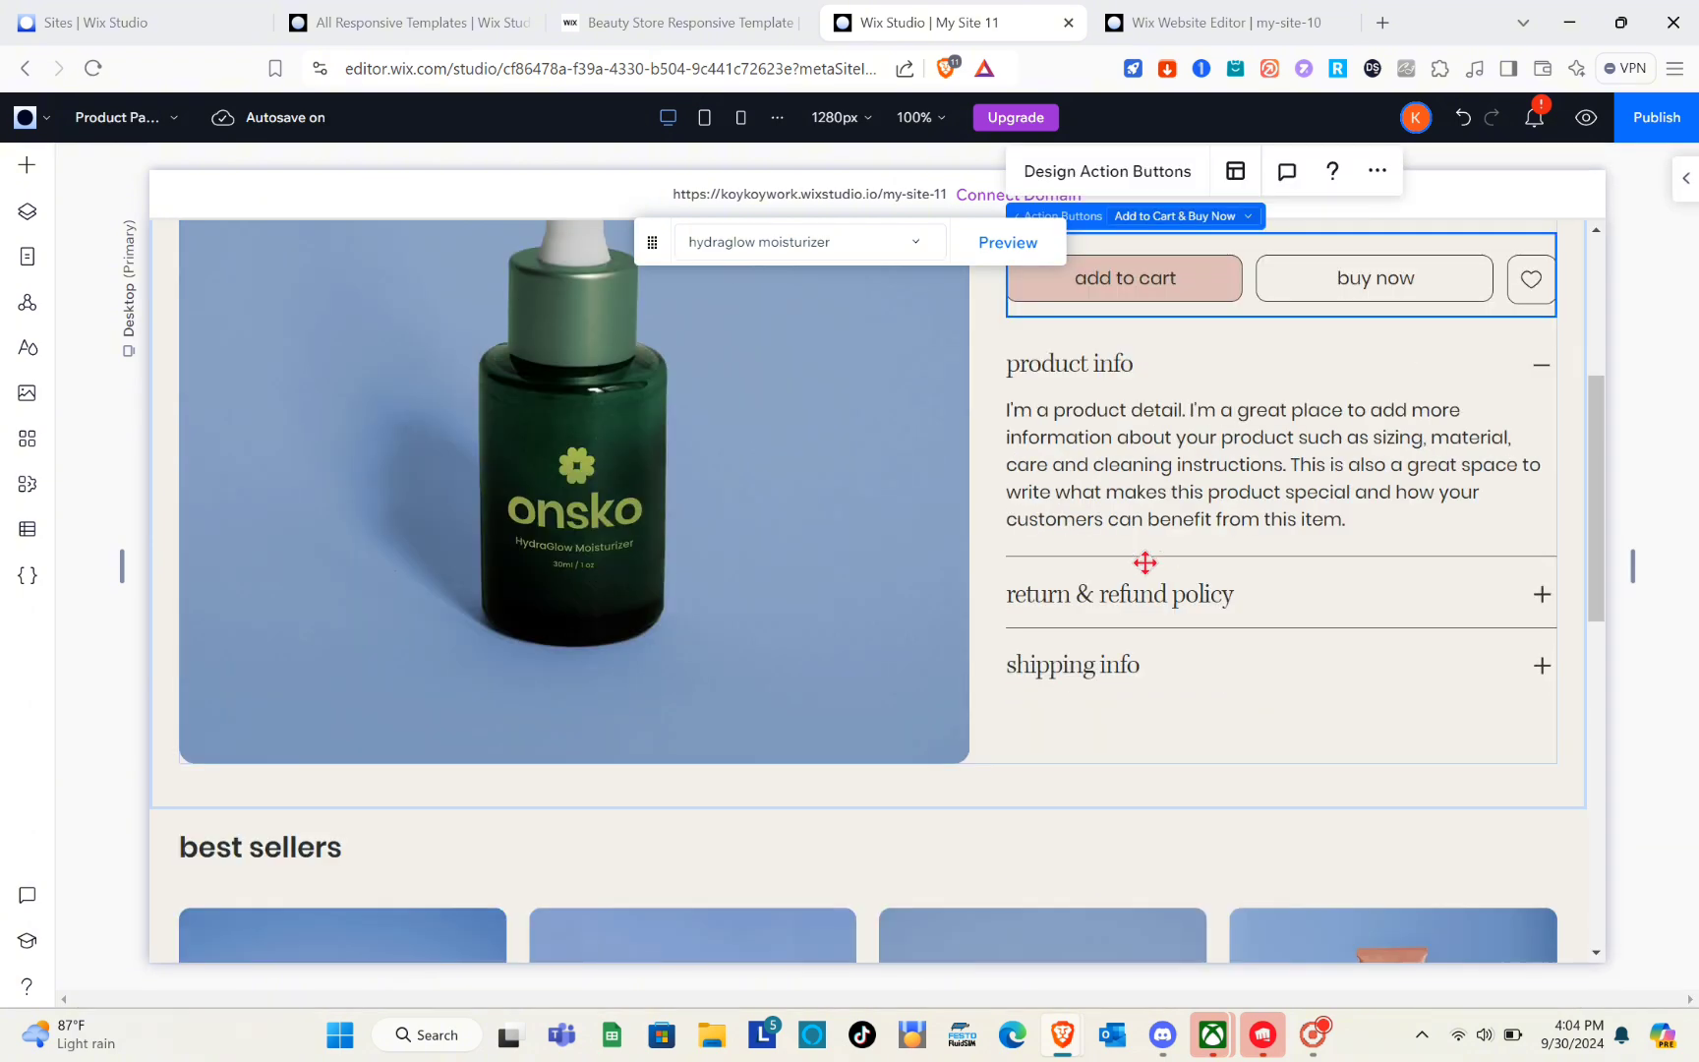
{"action": "scroll", "coordinate": [1146, 562], "scroll_direction": "up", "scroll_amount": 9}
{"action": "scroll", "coordinate": [1146, 563], "scroll_direction": "up", "scroll_amount": 5}
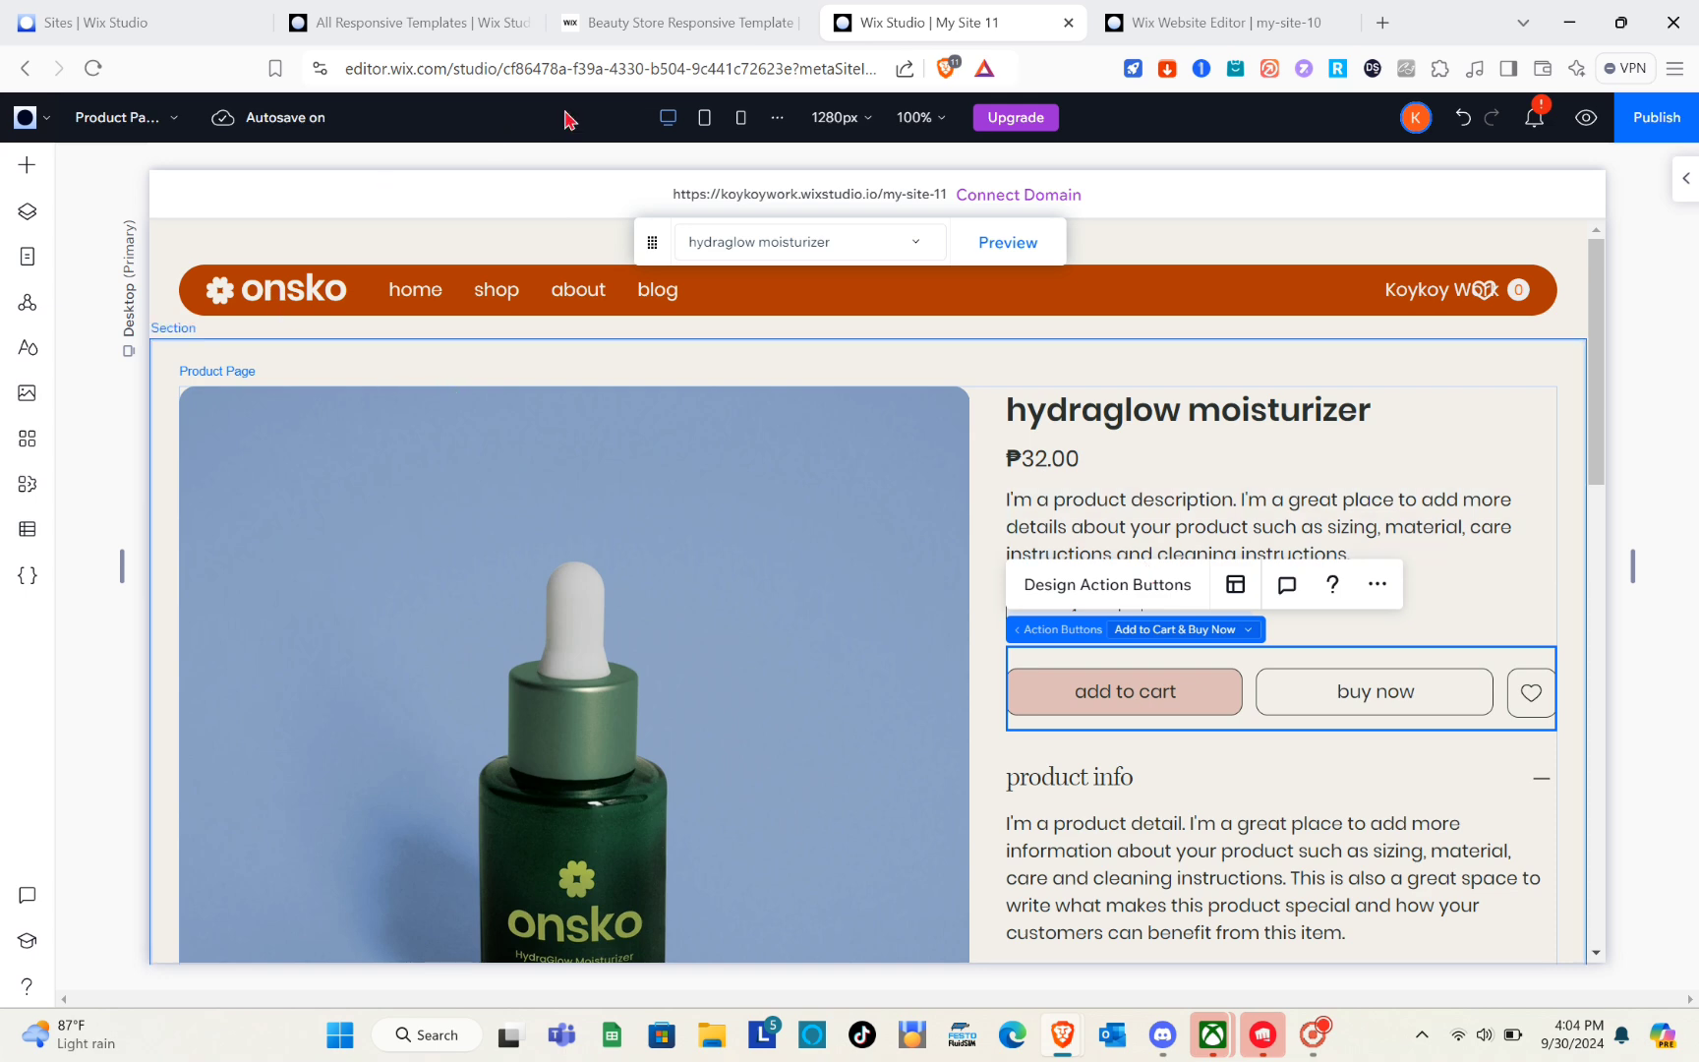
Check the product page's layout at the tablet and mobile breakpoints, then return to the desktop view.
{"action": "left_click", "coordinate": [705, 119]}
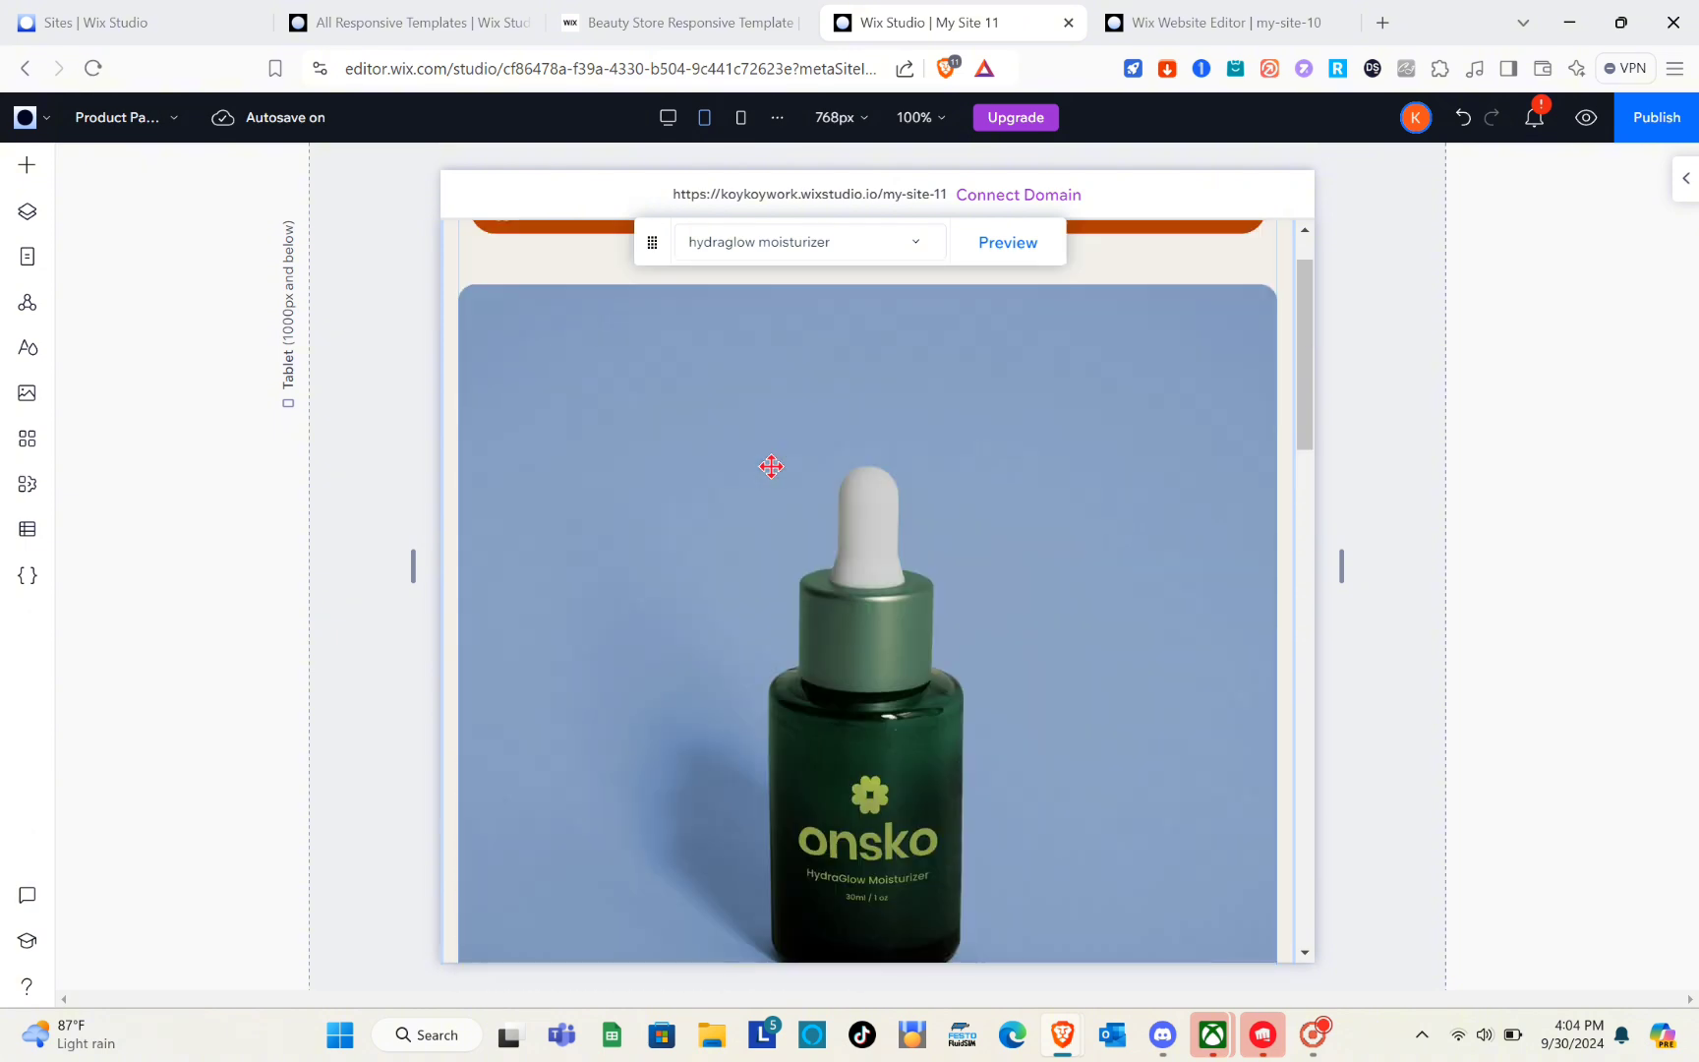
{"action": "scroll", "coordinate": [771, 466], "scroll_direction": "down", "scroll_amount": 10}
{"action": "scroll", "coordinate": [771, 466], "scroll_direction": "up", "scroll_amount": 10}
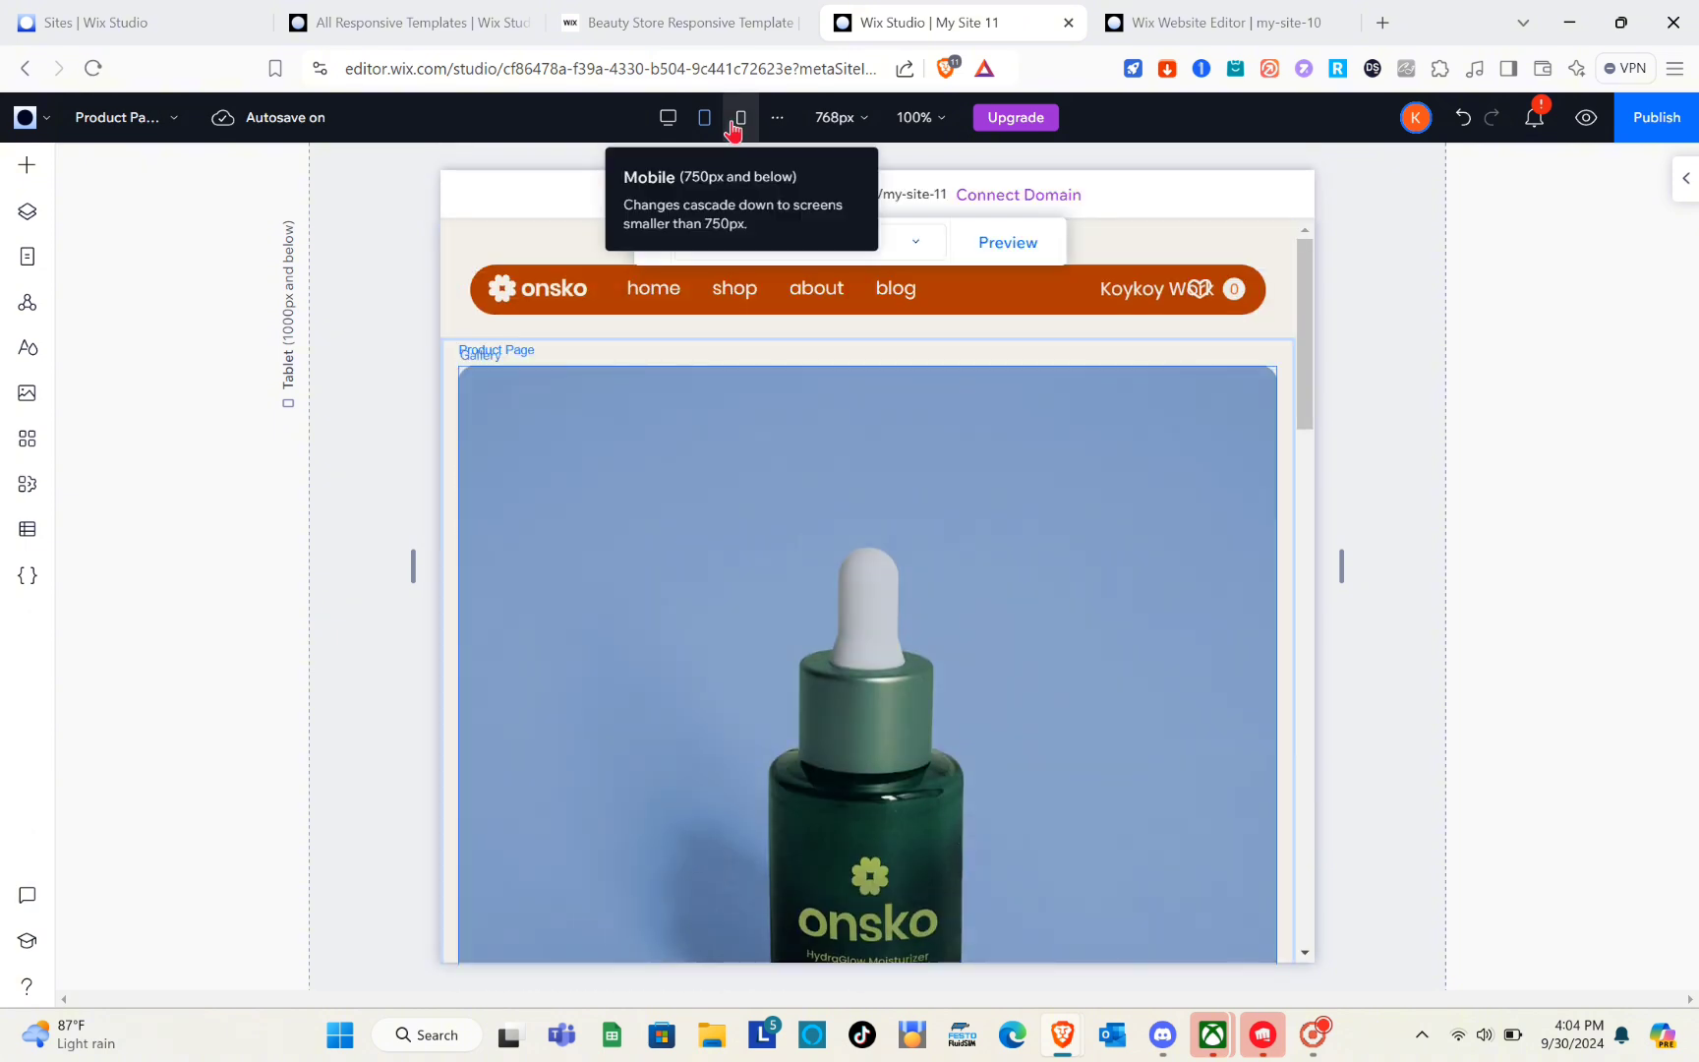
{"action": "left_click", "coordinate": [739, 119]}
{"action": "scroll", "coordinate": [839, 484], "scroll_direction": "down", "scroll_amount": 4}
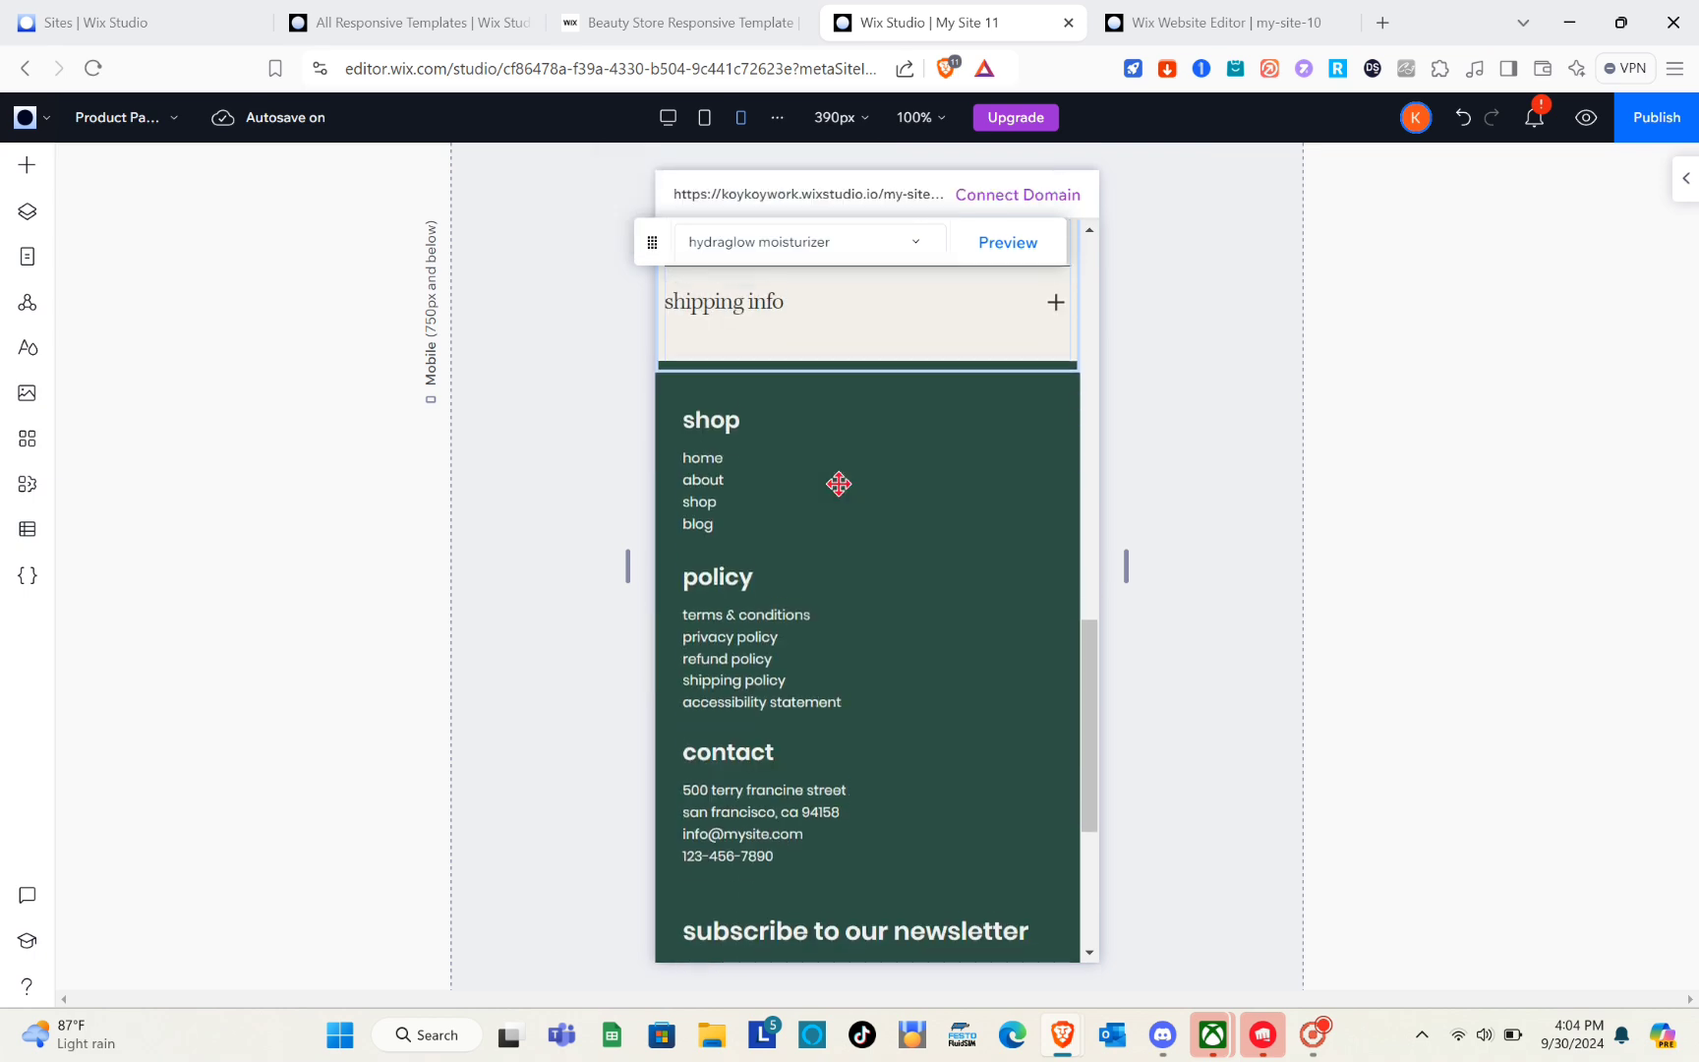
{"action": "scroll", "coordinate": [839, 482], "scroll_direction": "up", "scroll_amount": 10}
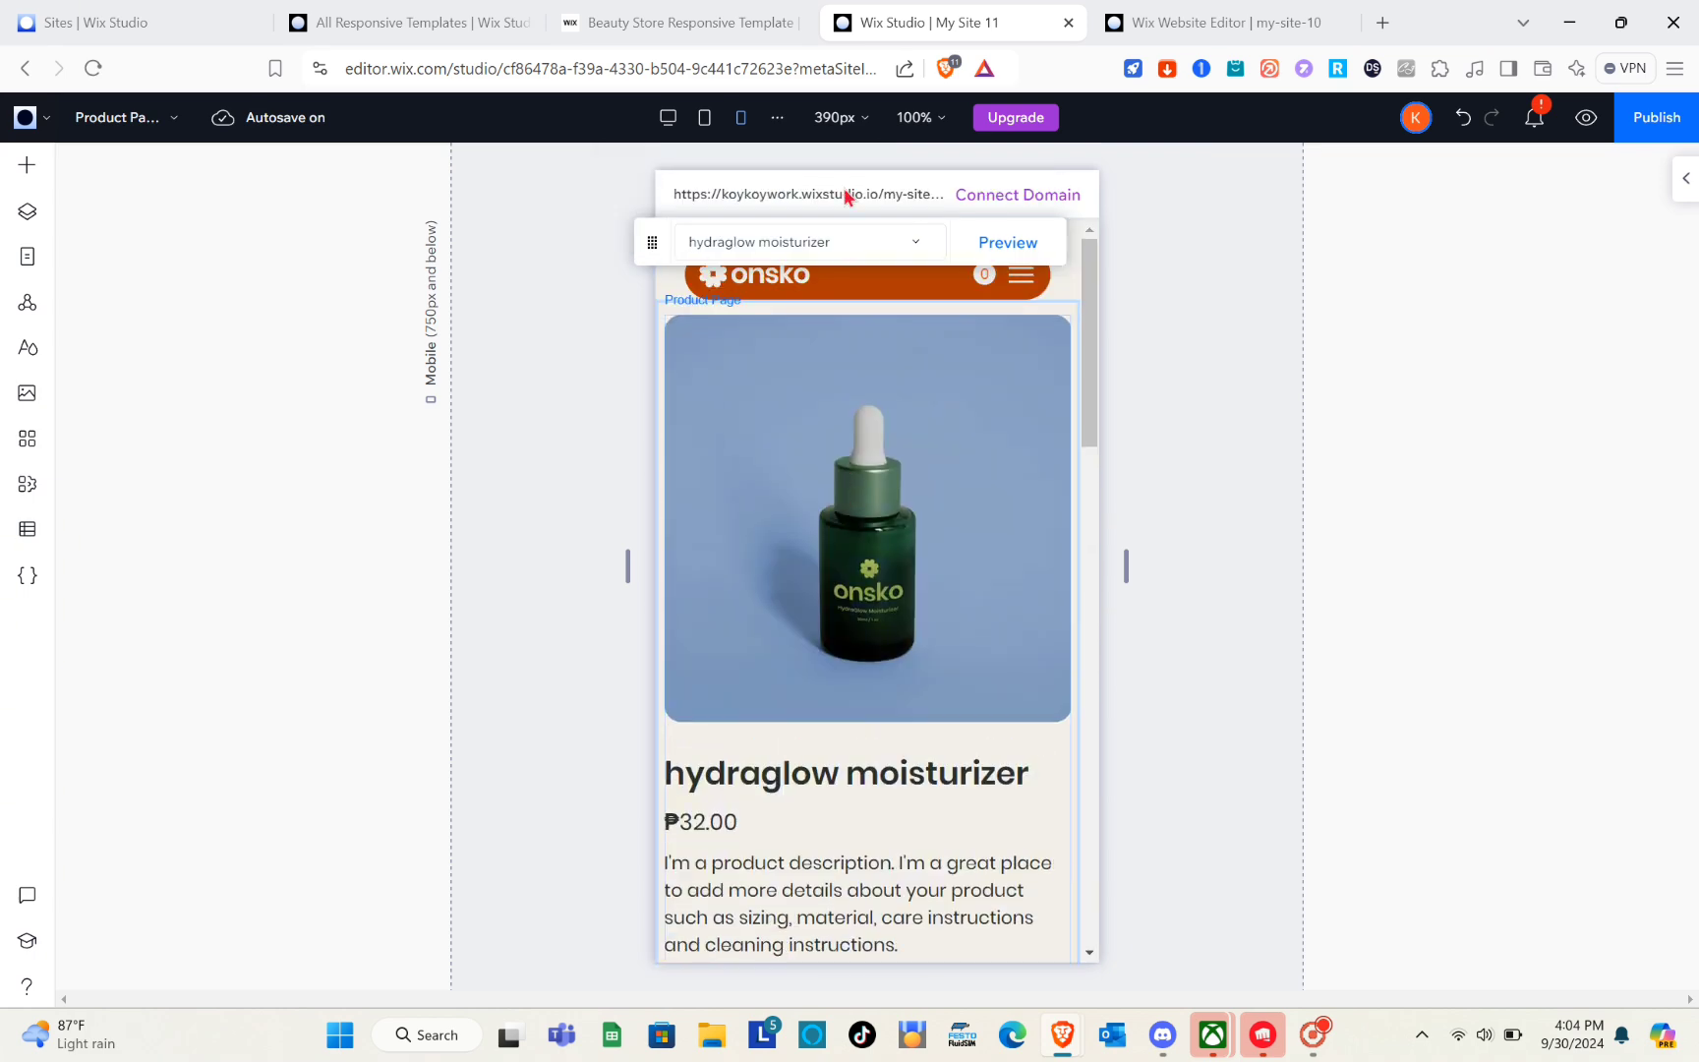
{"action": "left_click", "coordinate": [662, 120]}
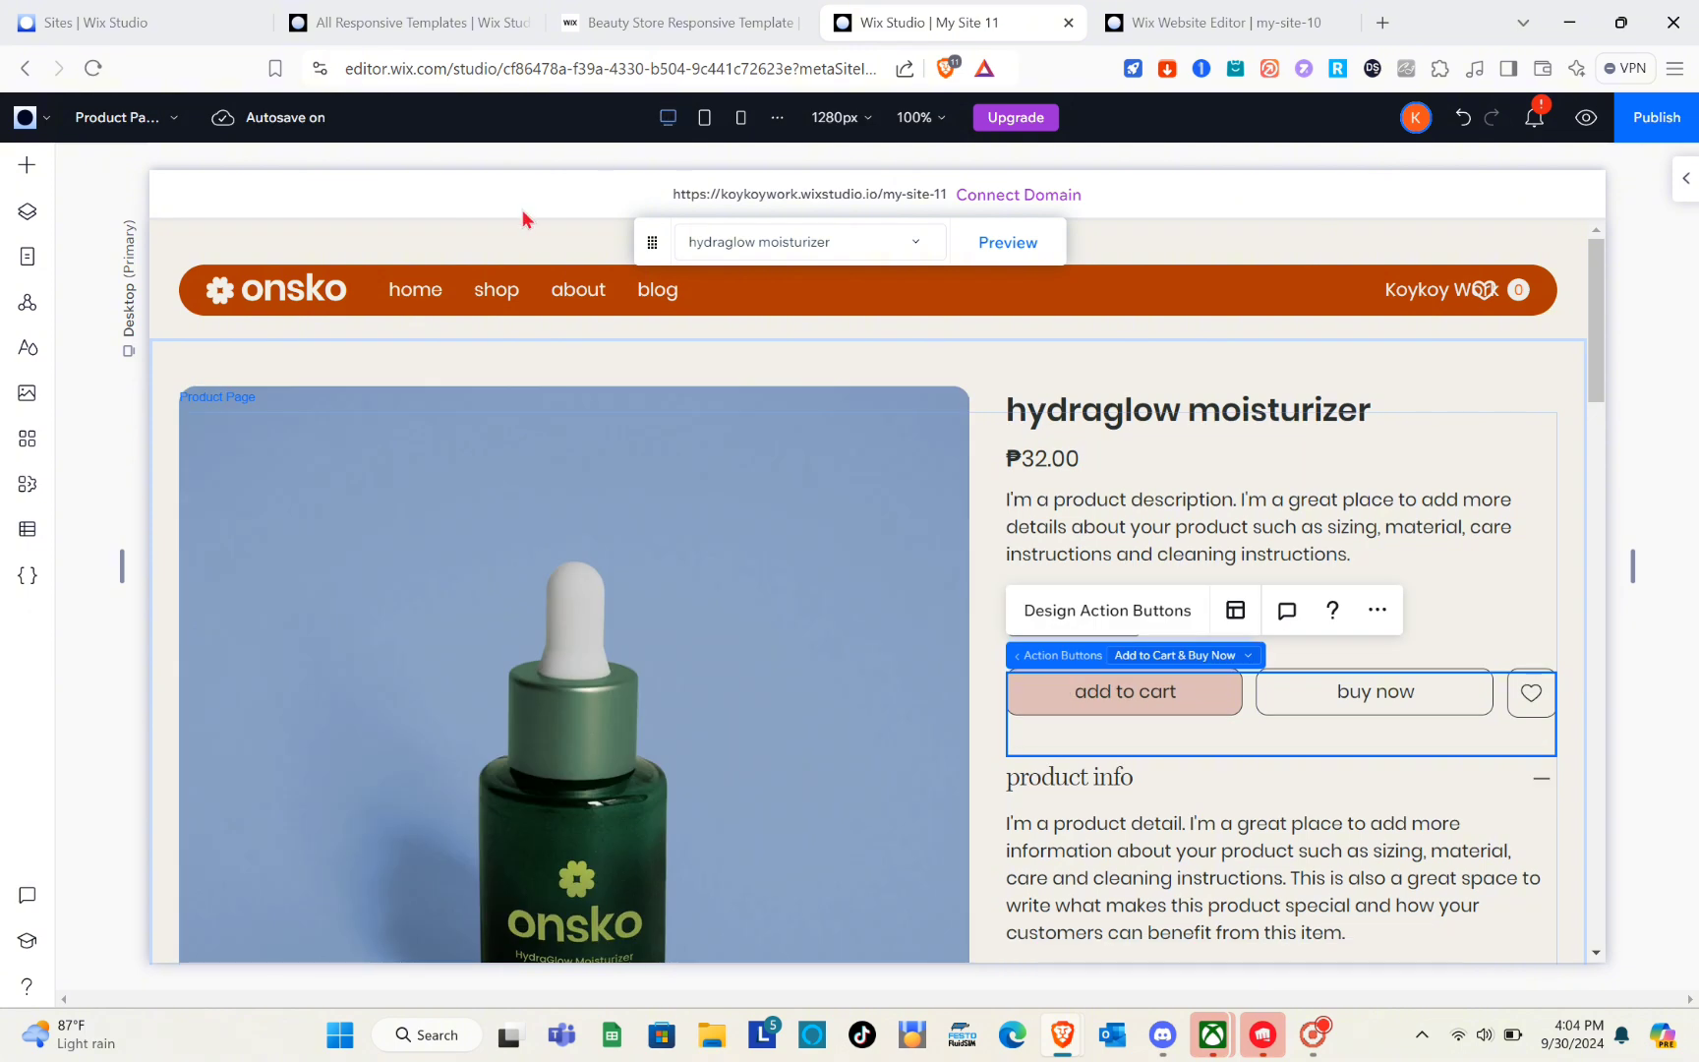
Look over the product page's layers and the full list of site pages, then close the page list.
{"action": "left_click", "coordinate": [29, 212]}
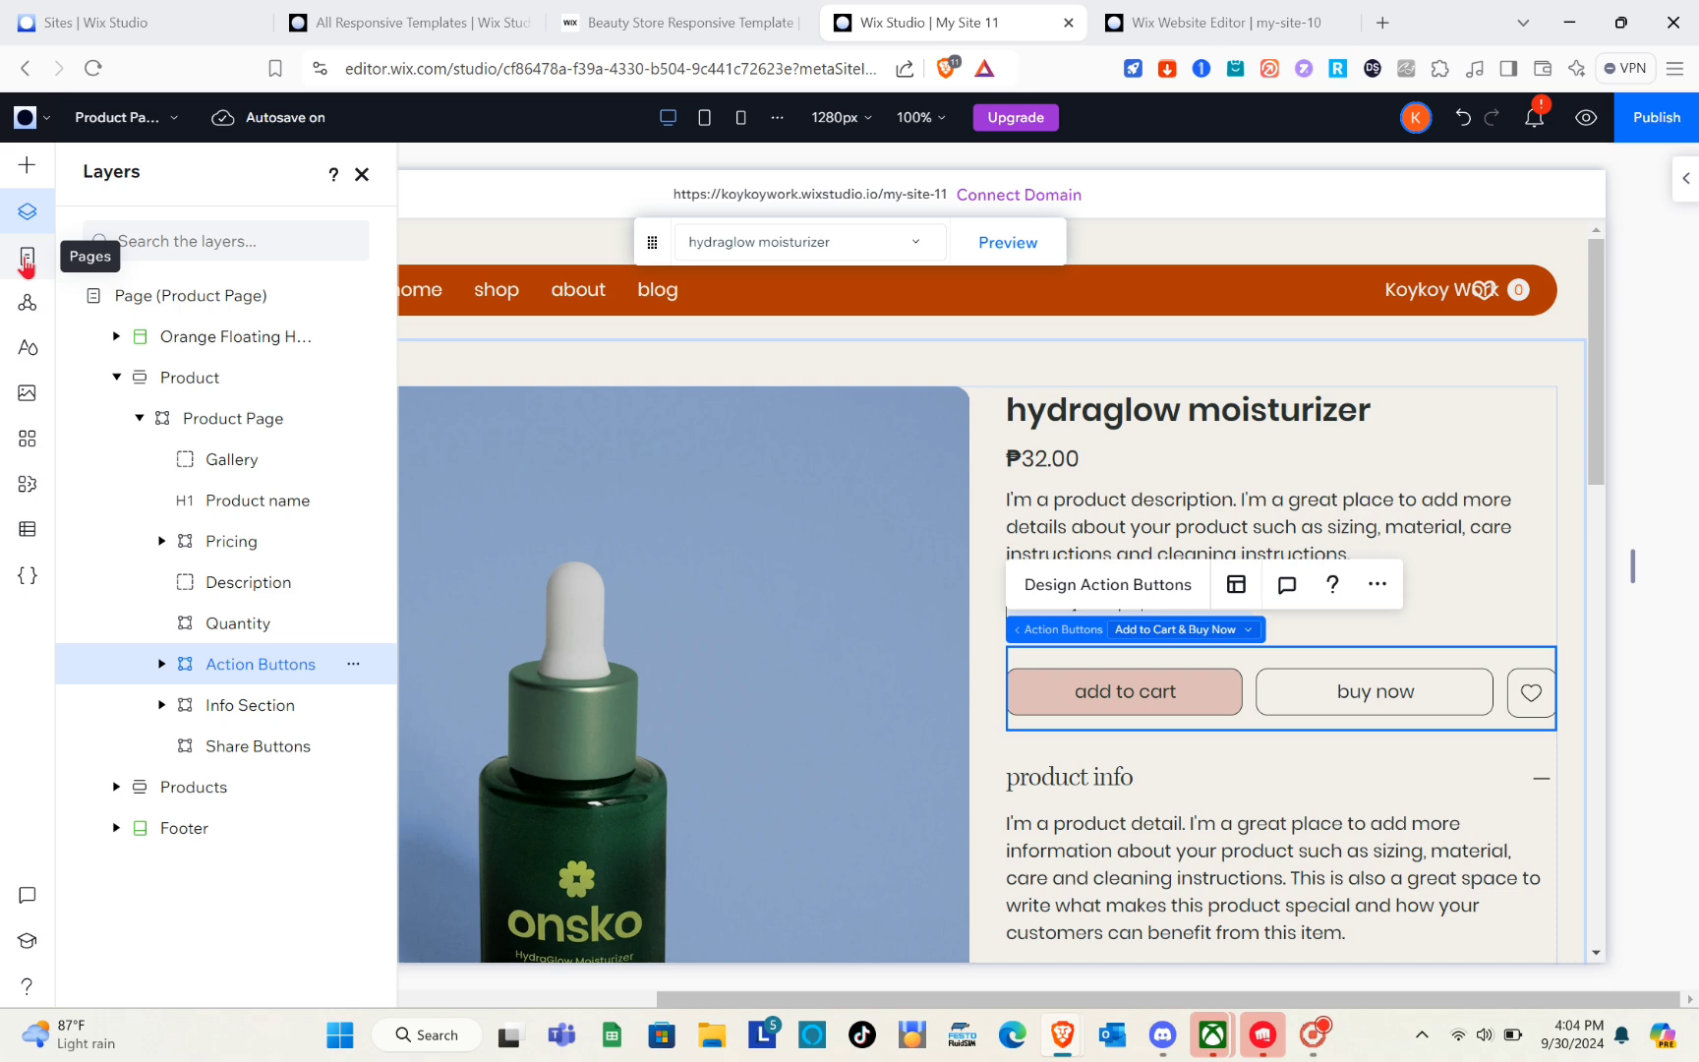
{"action": "left_click", "coordinate": [27, 257]}
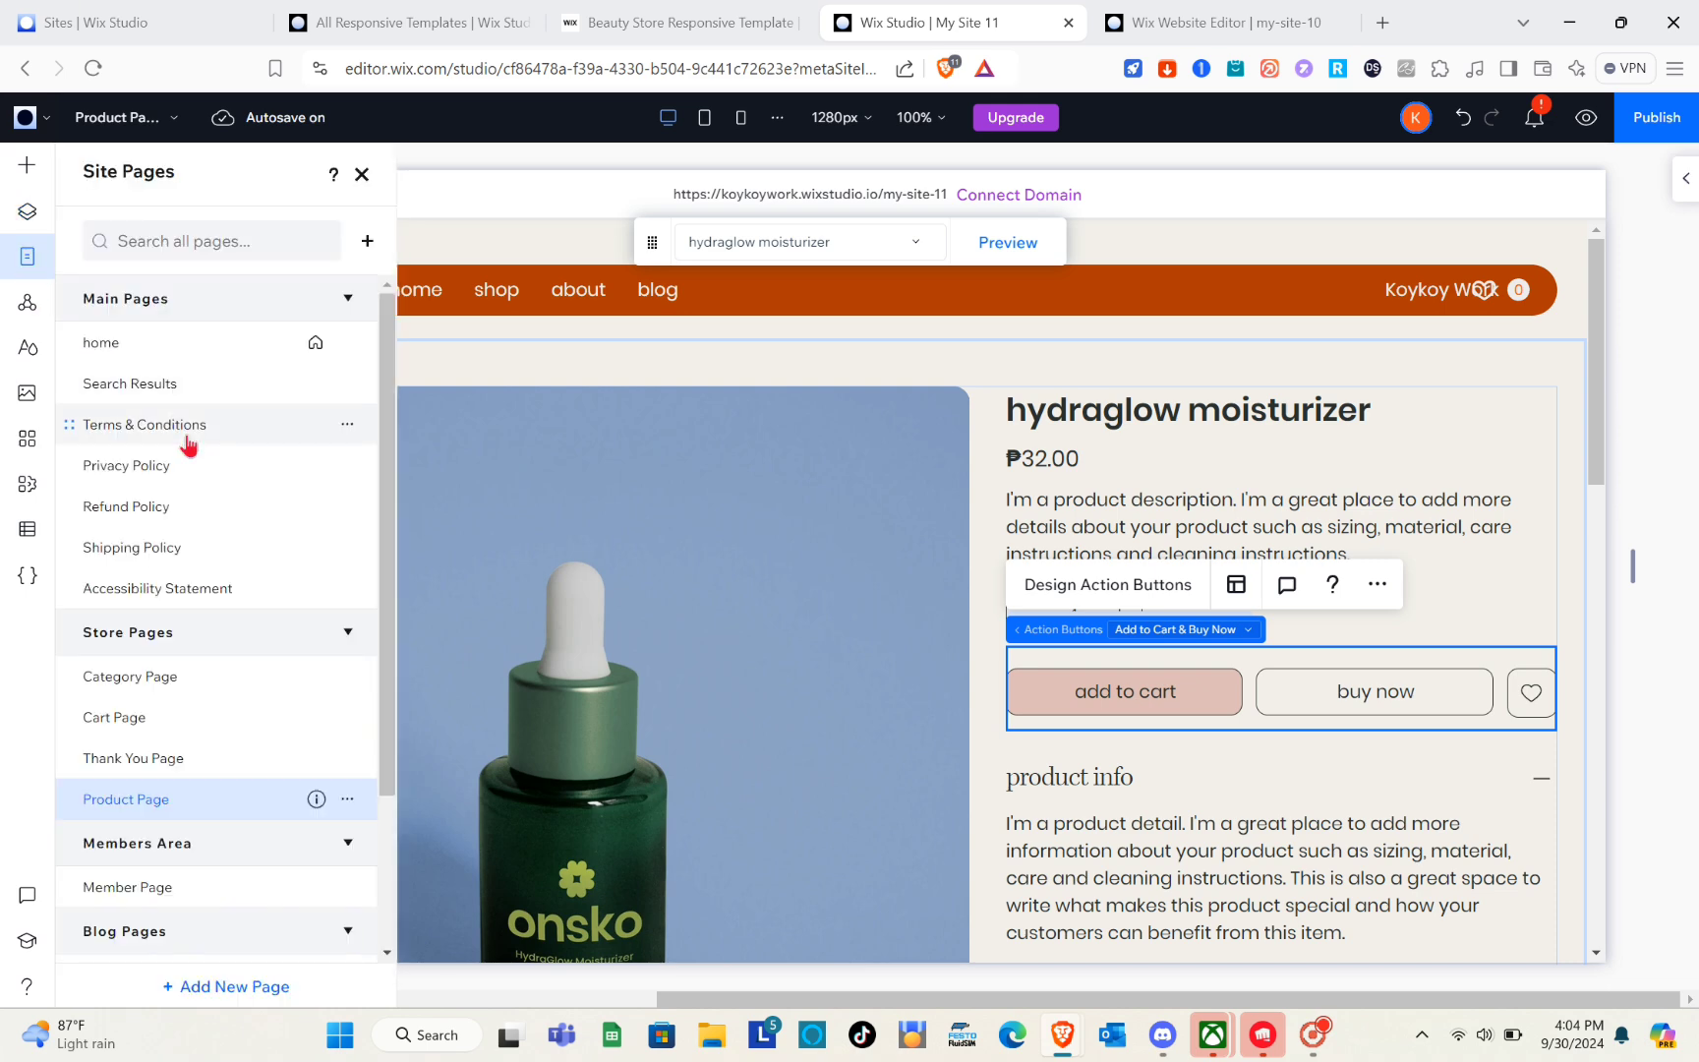
{"action": "scroll", "coordinate": [186, 445], "scroll_direction": "down", "scroll_amount": 2}
{"action": "scroll", "coordinate": [183, 441], "scroll_direction": "up", "scroll_amount": 2}
{"action": "scroll", "coordinate": [183, 441], "scroll_direction": "down", "scroll_amount": 2}
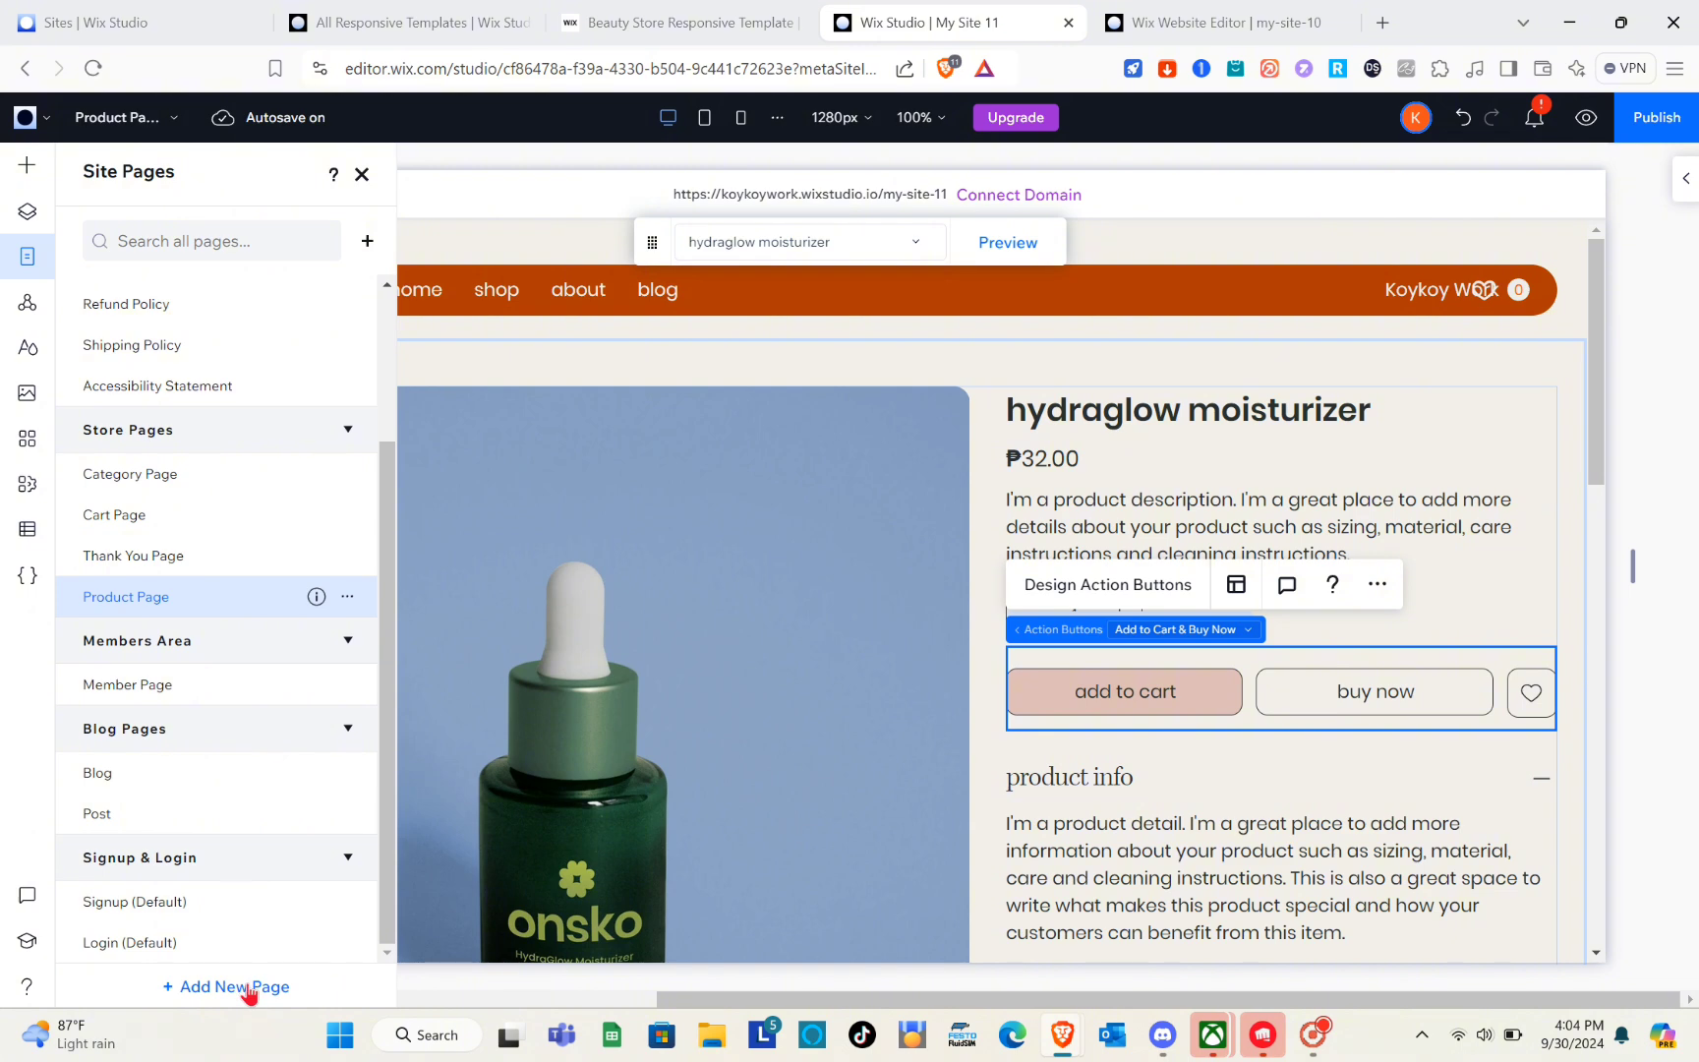
{"action": "left_click", "coordinate": [361, 175]}
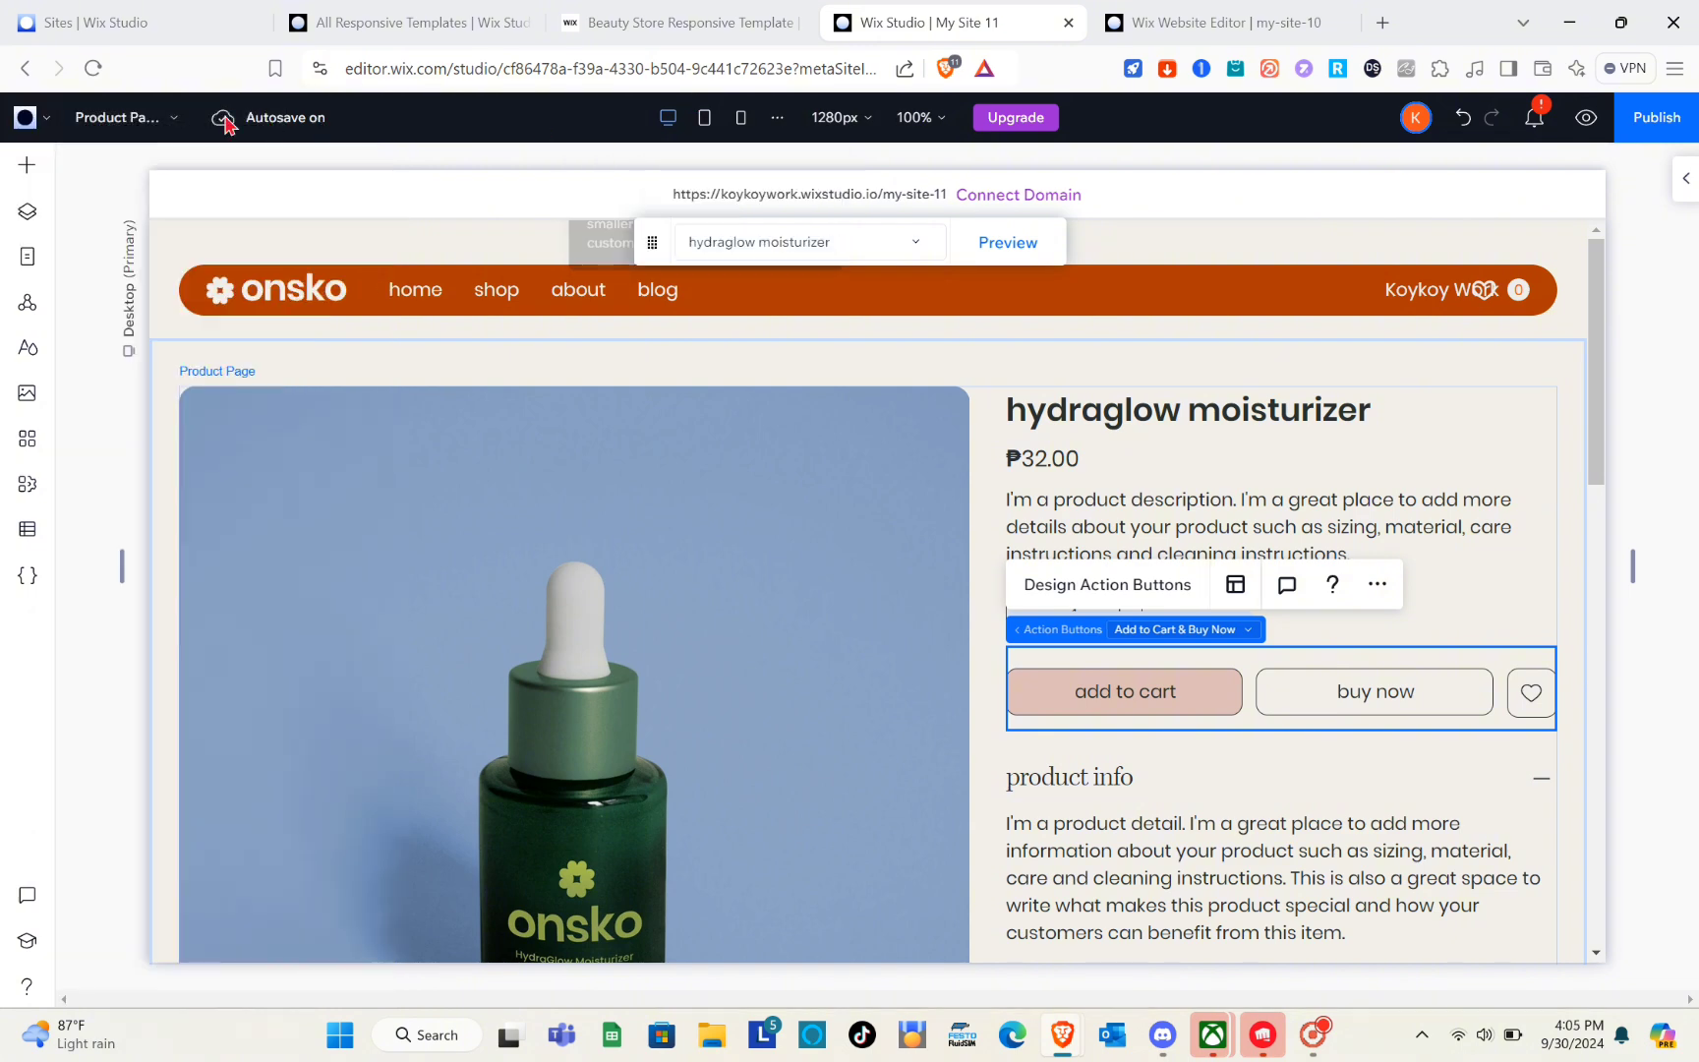
Switch to the home page and preview the site in desktop view, looking over the hero and best sellers sections.
{"action": "mouse_move", "coordinate": [1016, 117]}
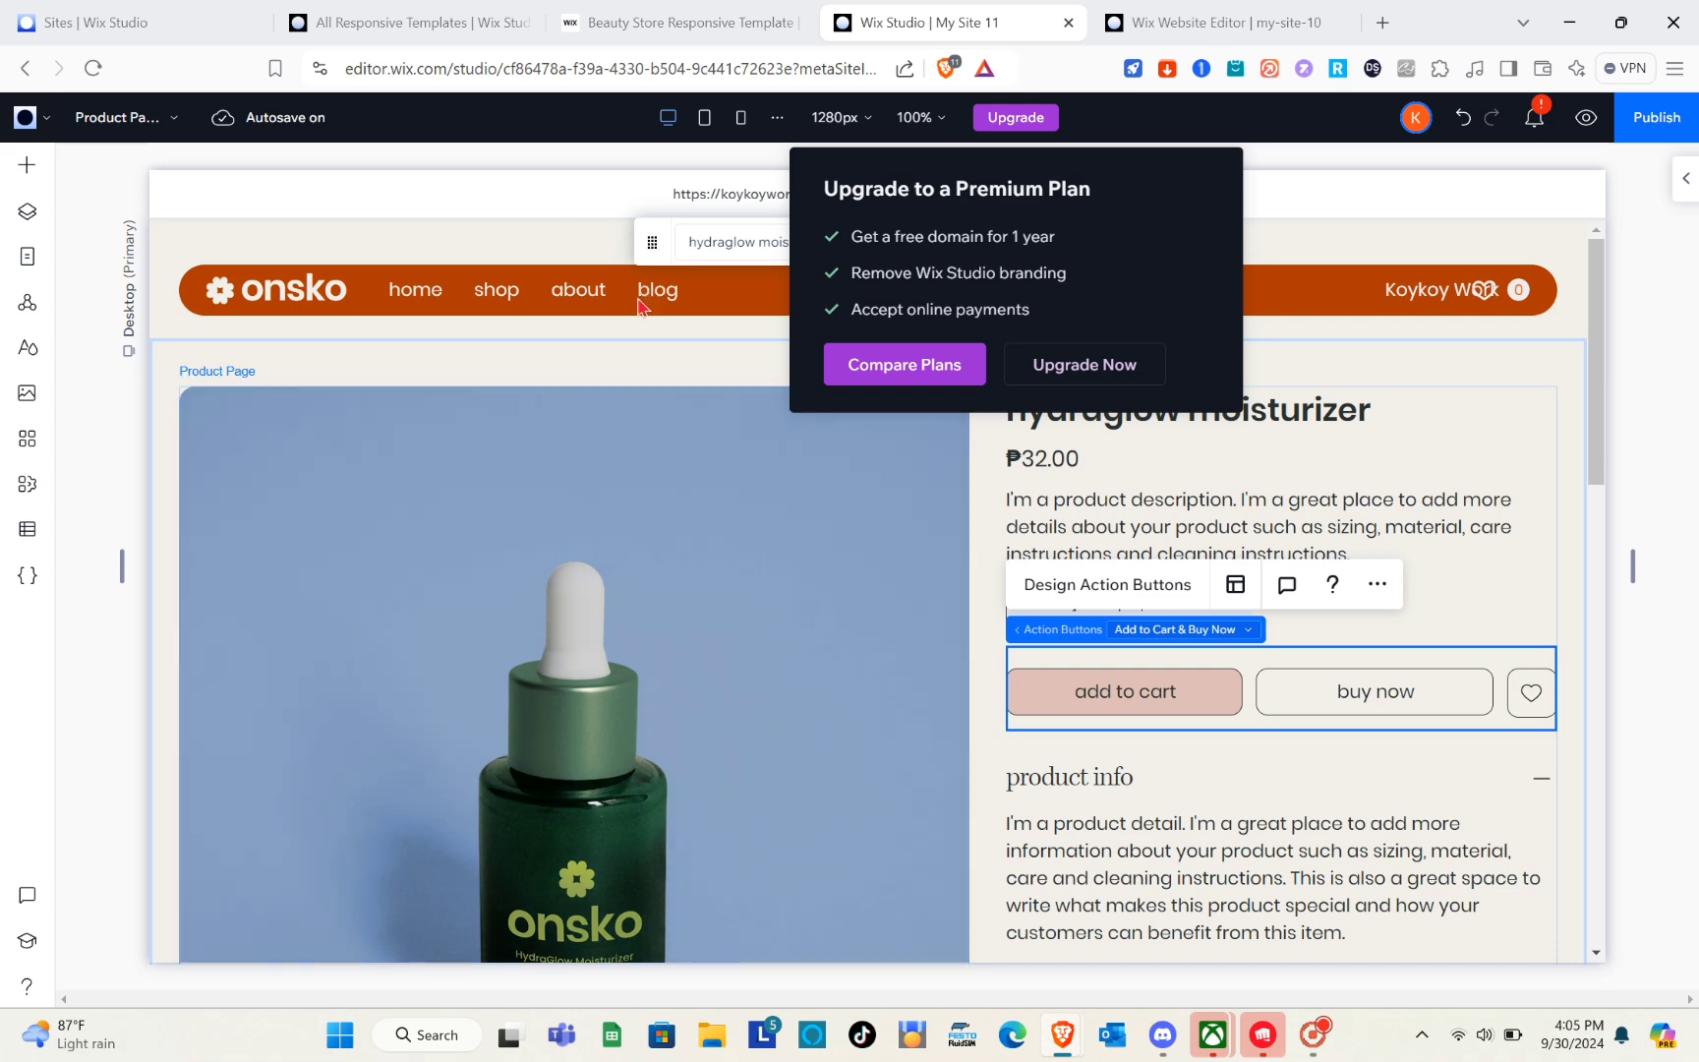
{"action": "left_click", "coordinate": [173, 131]}
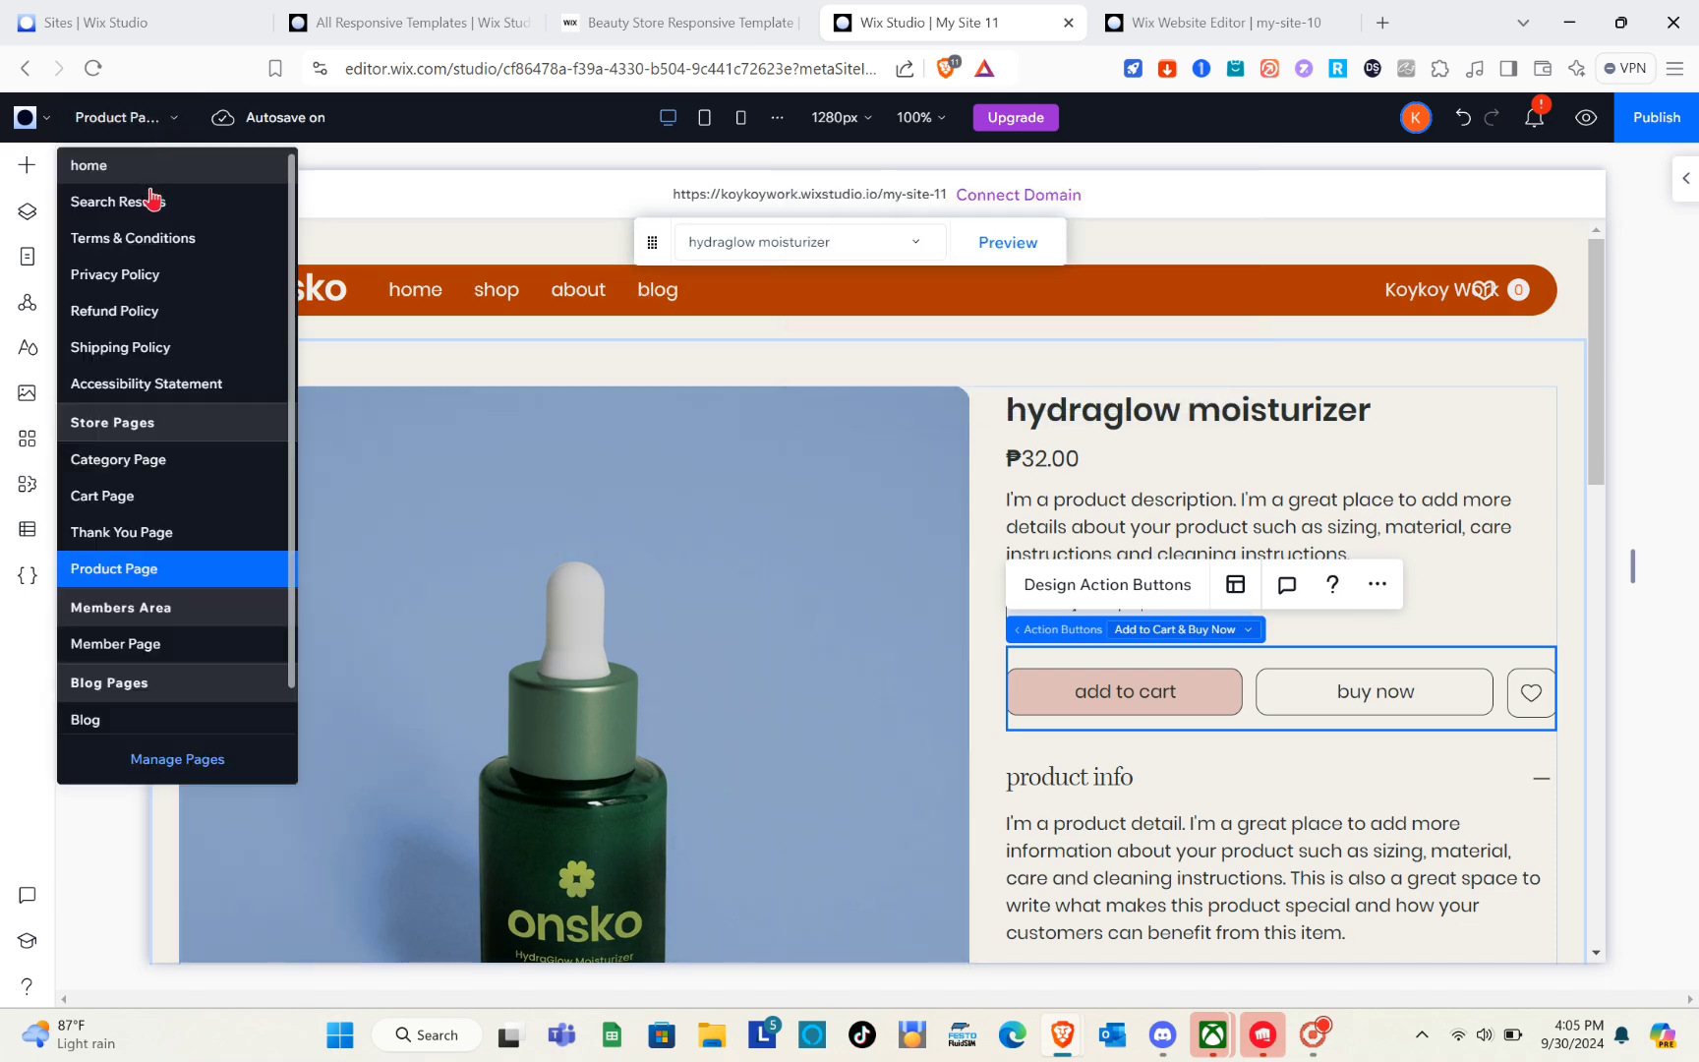
{"action": "left_click", "coordinate": [160, 169]}
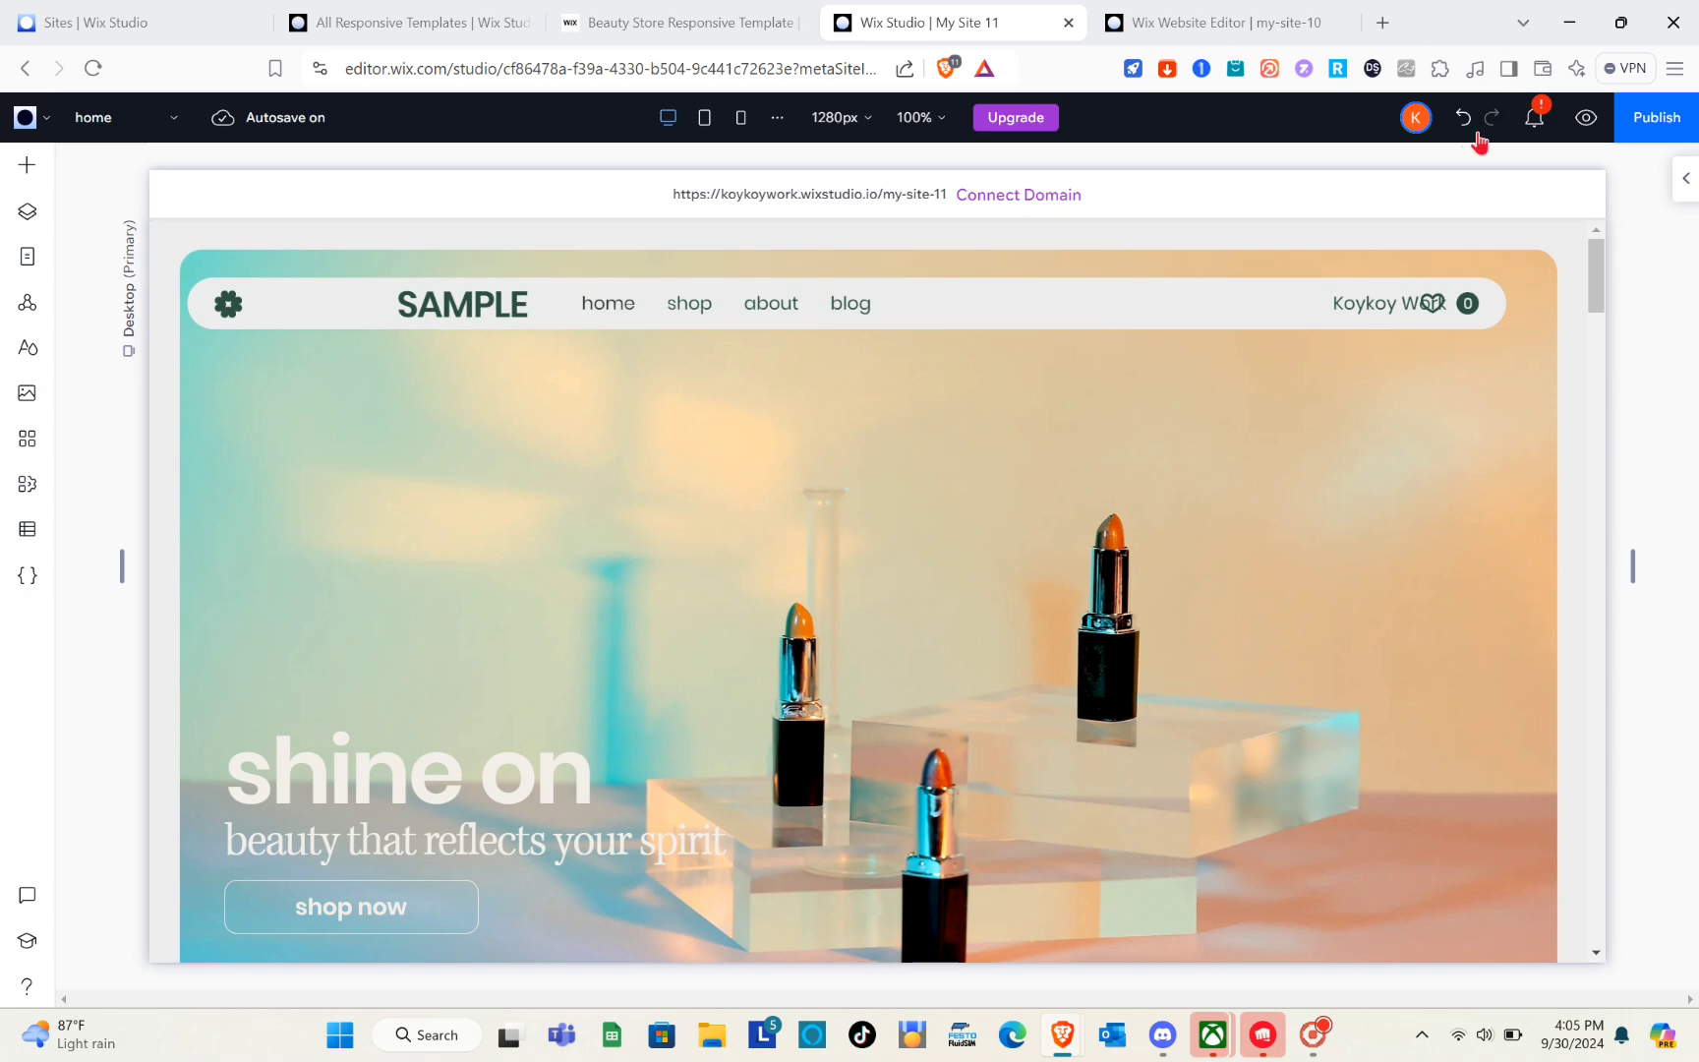
{"action": "left_click", "coordinate": [1582, 119]}
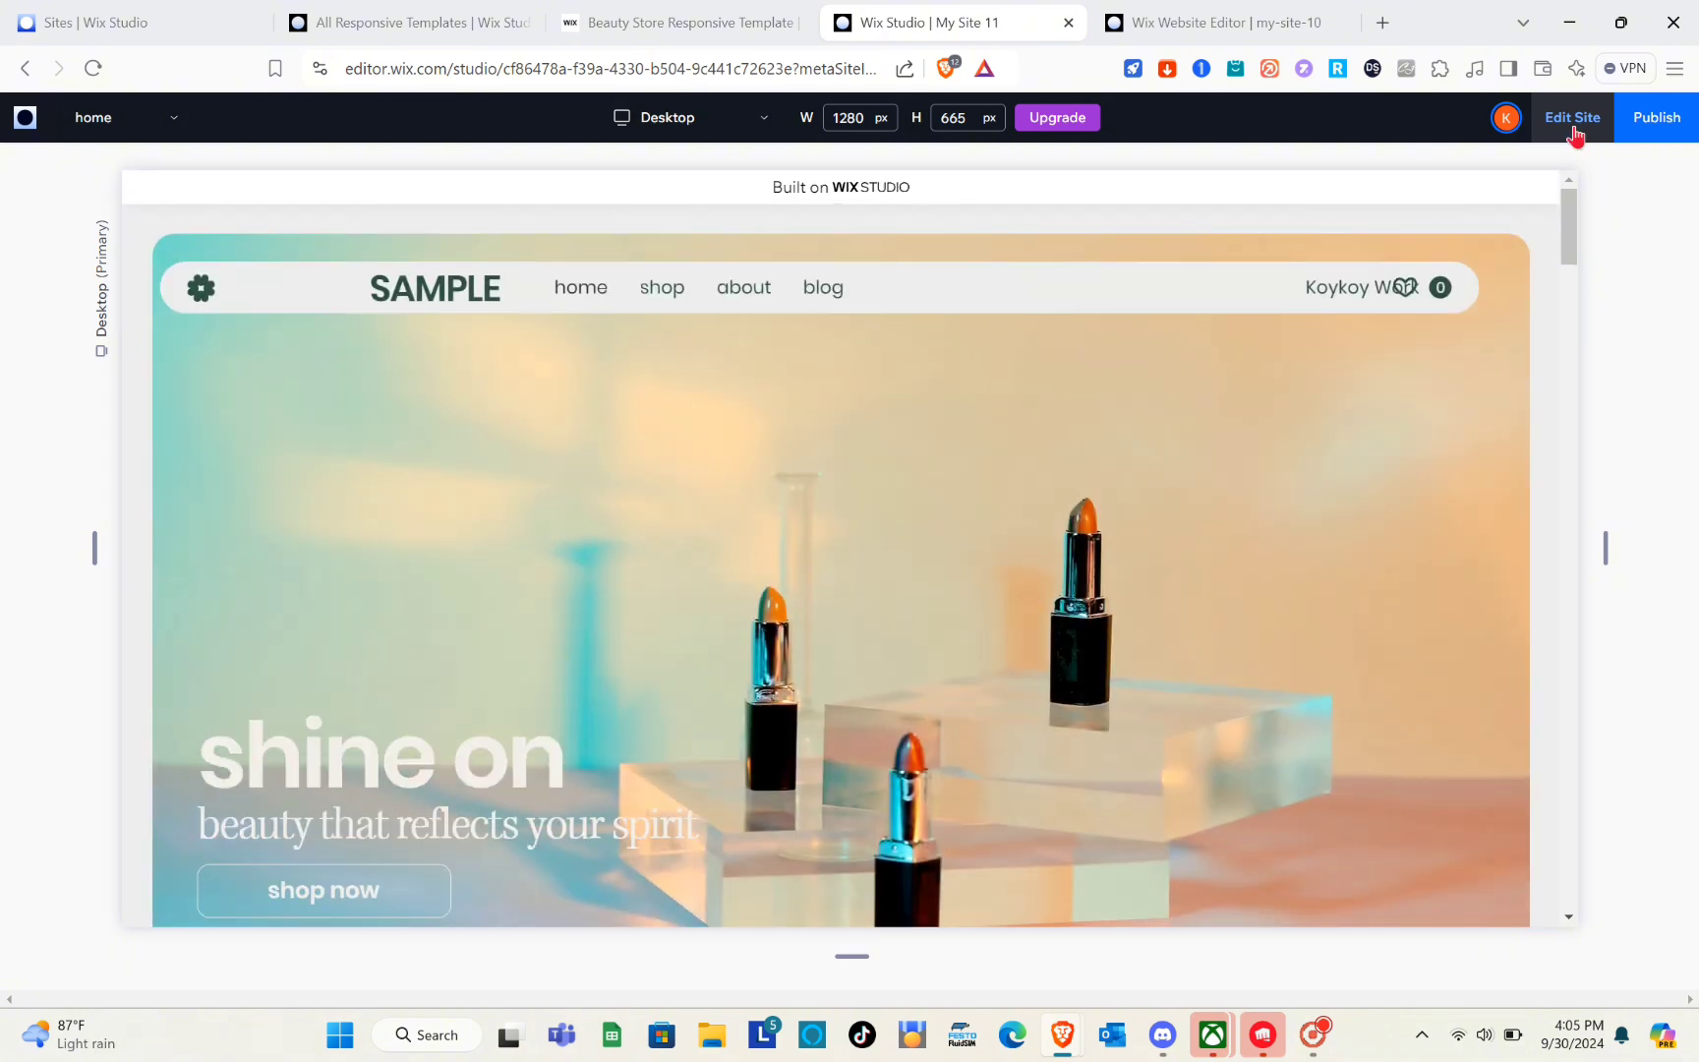
{"action": "scroll", "coordinate": [884, 580], "scroll_direction": "down", "scroll_amount": 8}
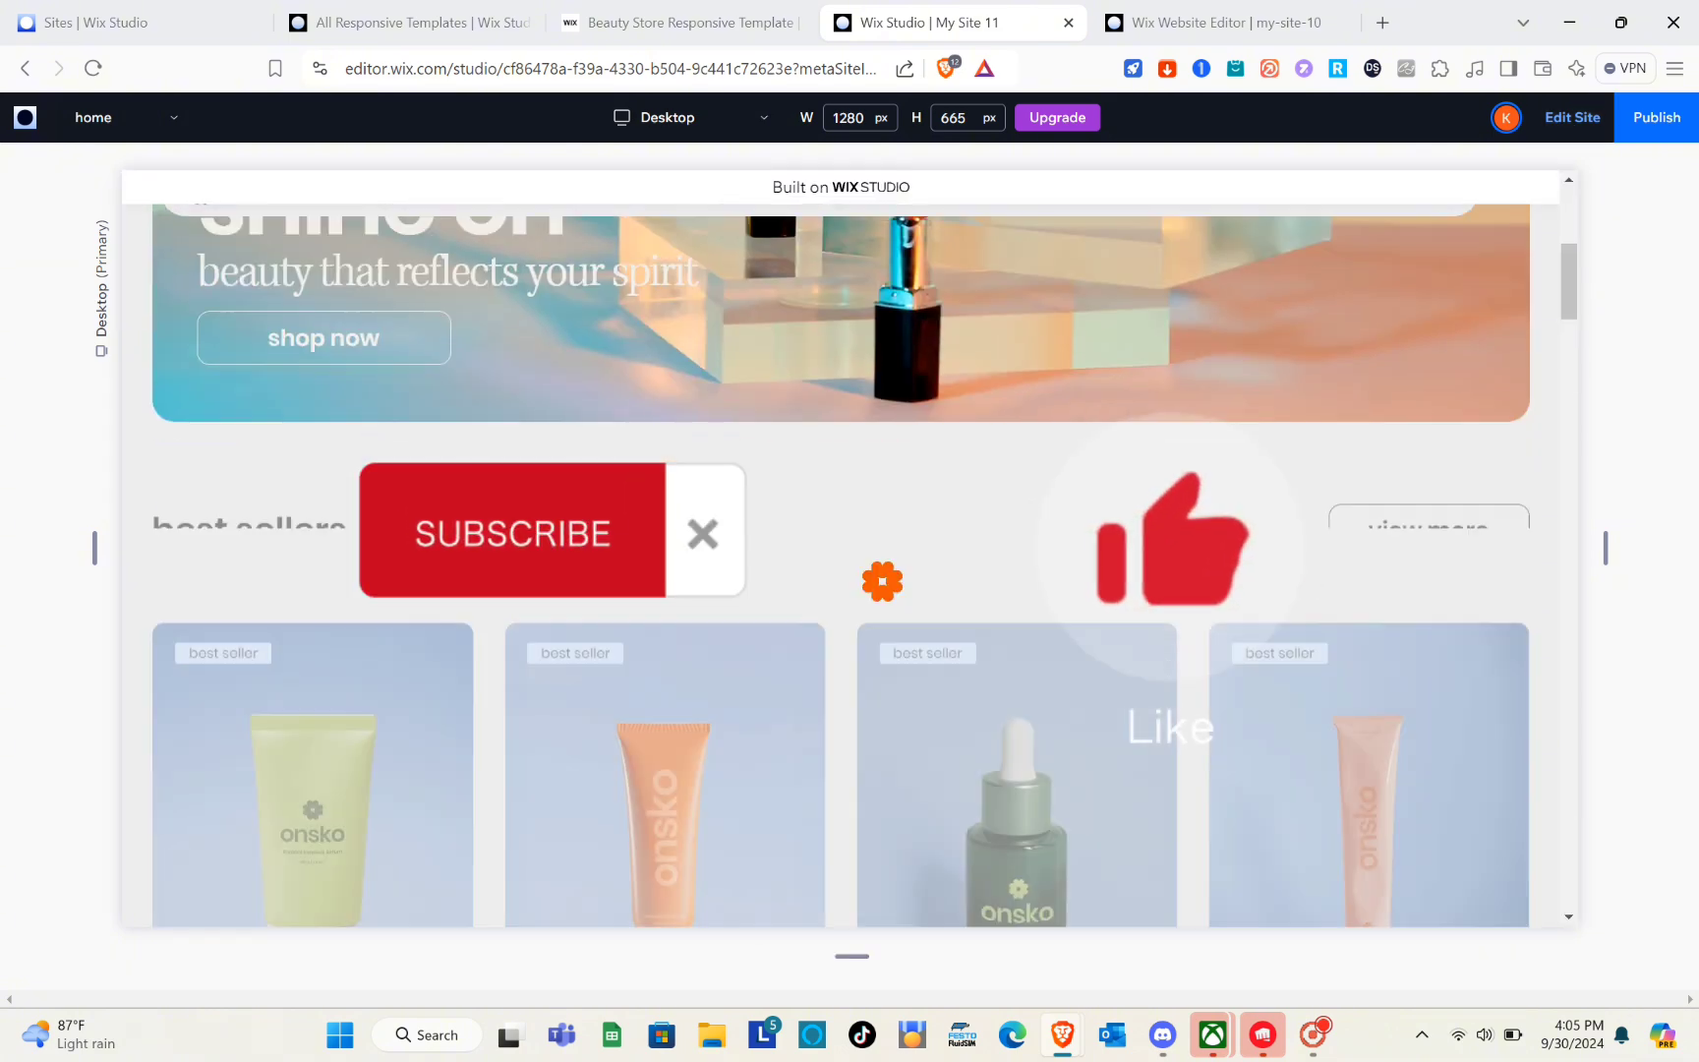